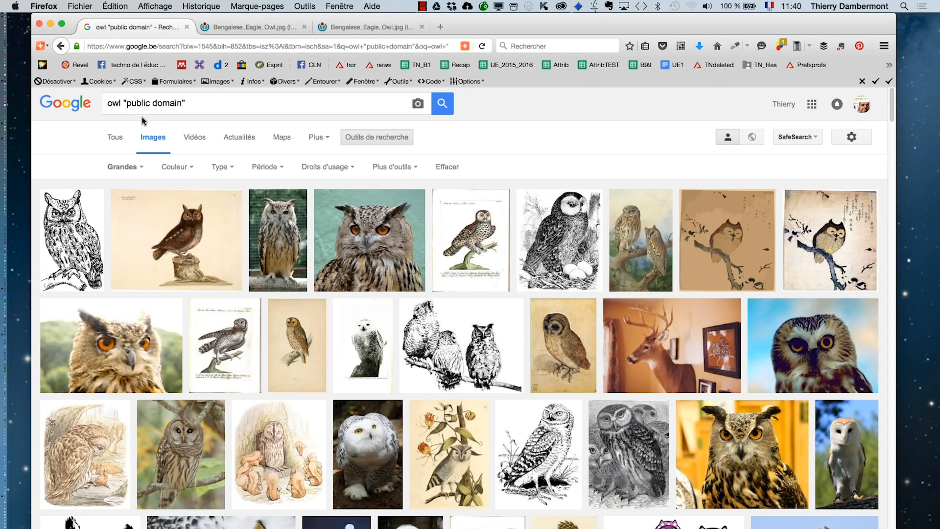
Minimize the browser window with the owl image search and switch to Illustrator
mouse_move(4, 392)
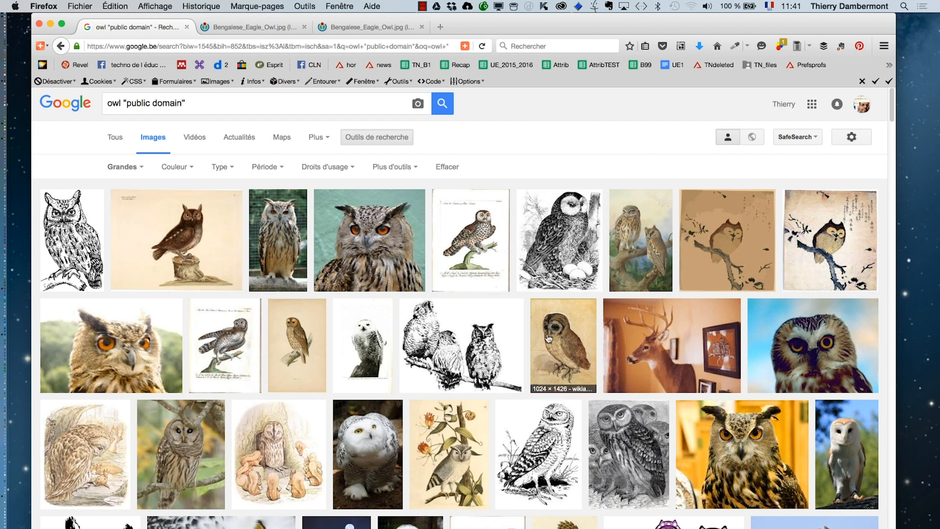
key("super+Tab")
left_click(327, 299)
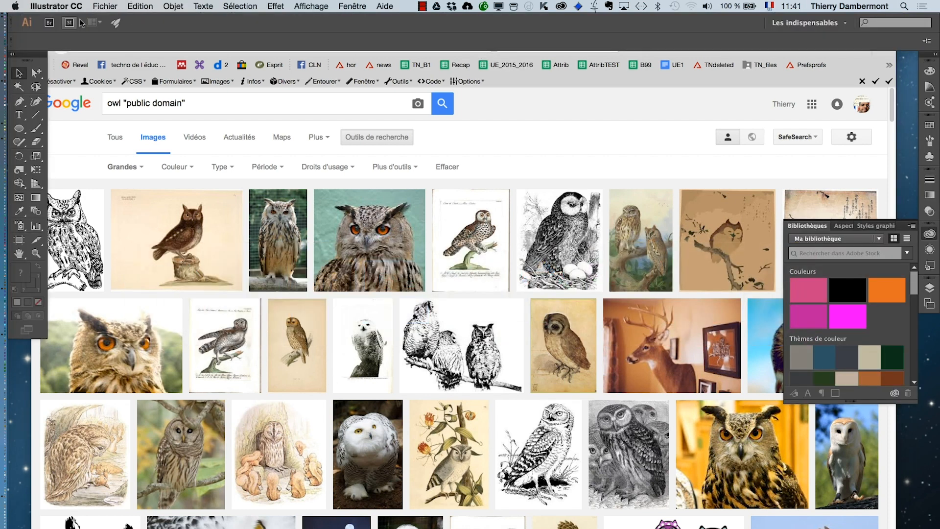
left_click(535, 135)
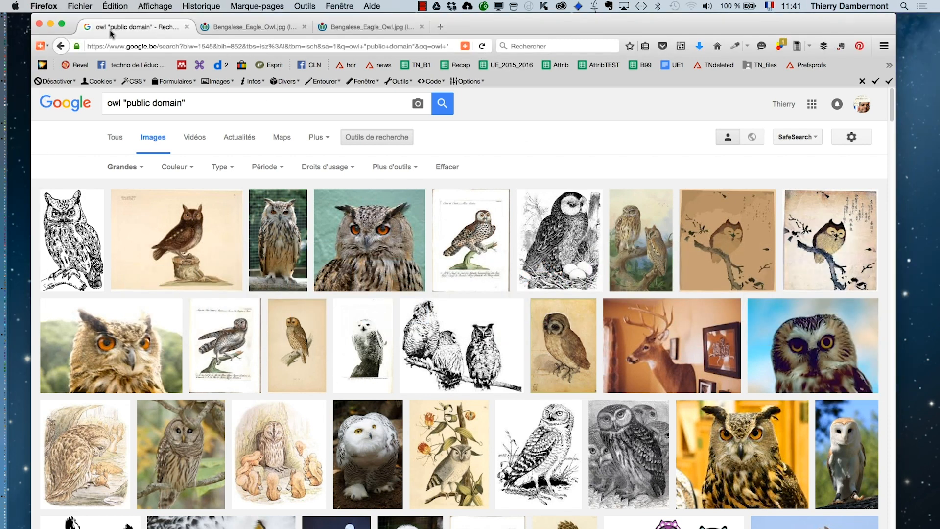
left_click(48, 23)
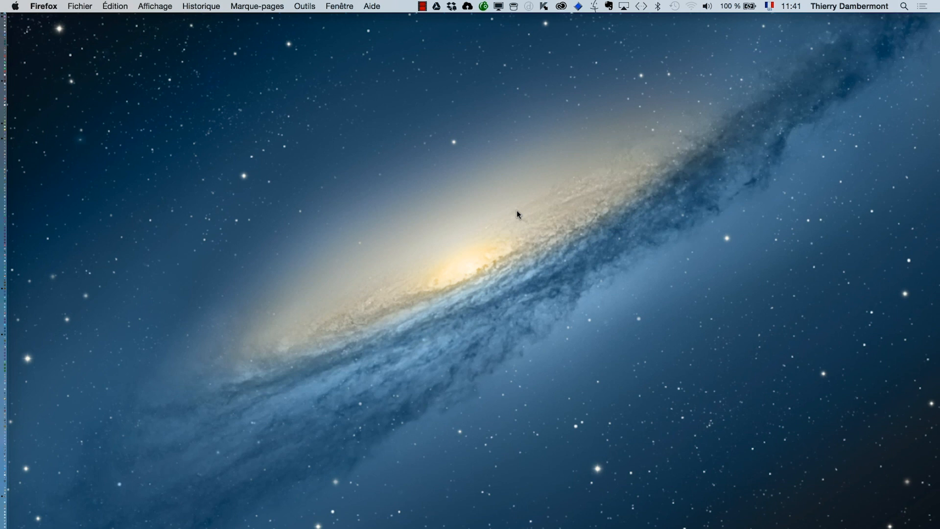
key("super+Tab")
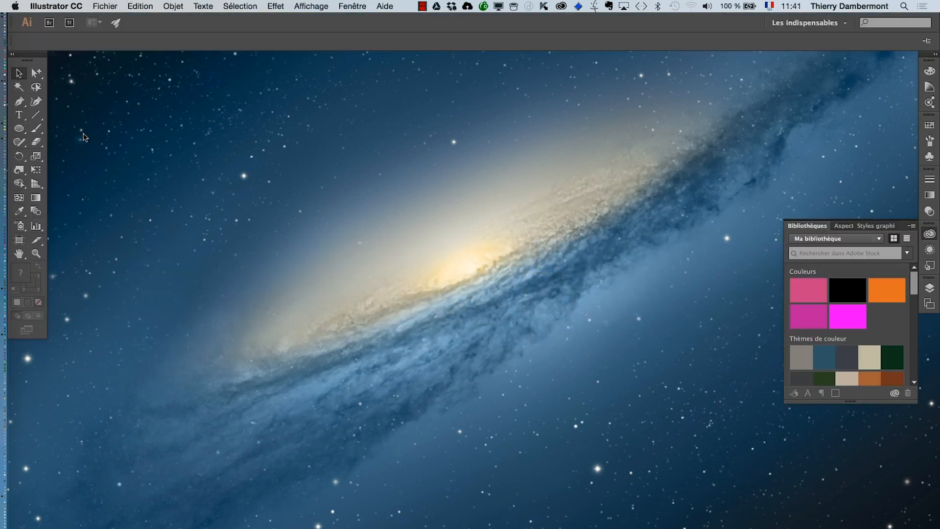
Create a new A4 landscape document, 297 × 210 mm, in RGB mode with 300 ppi raster effects
left_click(103, 6)
left_click(108, 20)
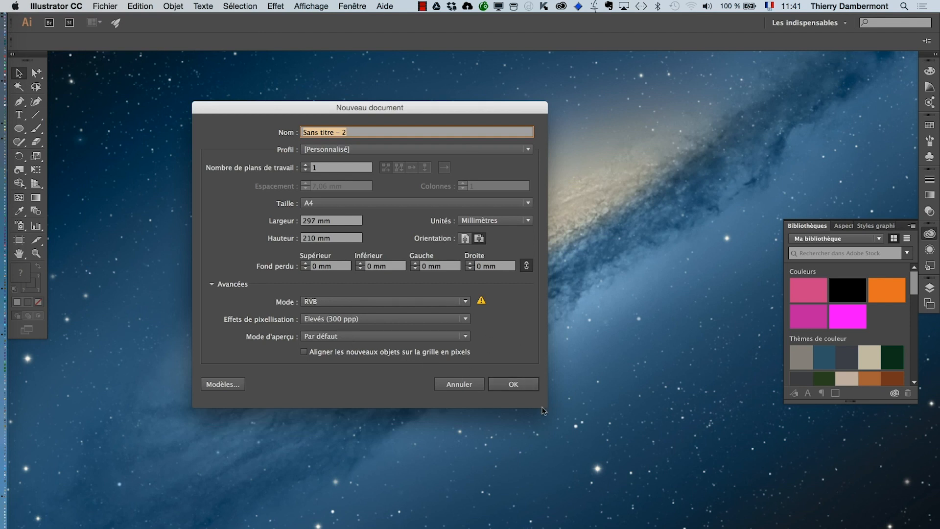
left_click(525, 386)
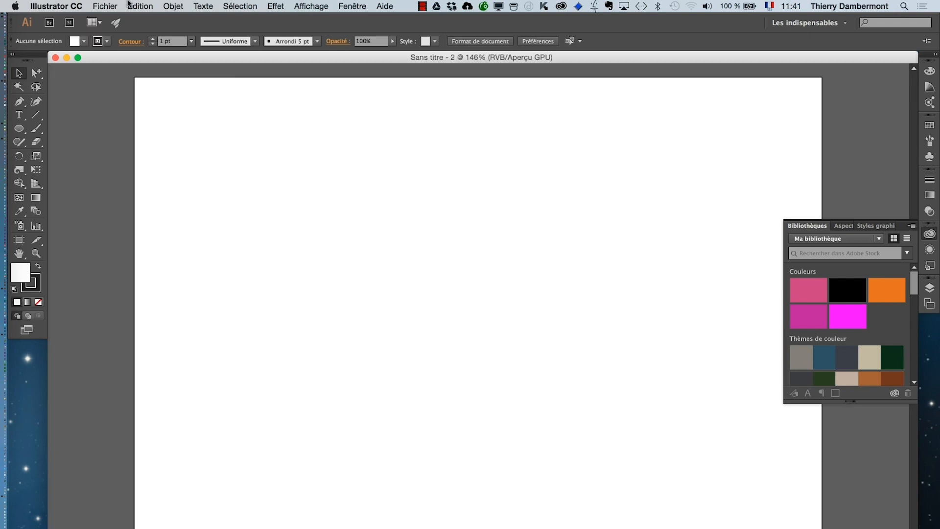
Place Bengalese_Eagle_Owl.jpg as a linked image about 105 × 158 mm and move it toward the middle of the artboard
left_click(105, 5)
left_click(167, 184)
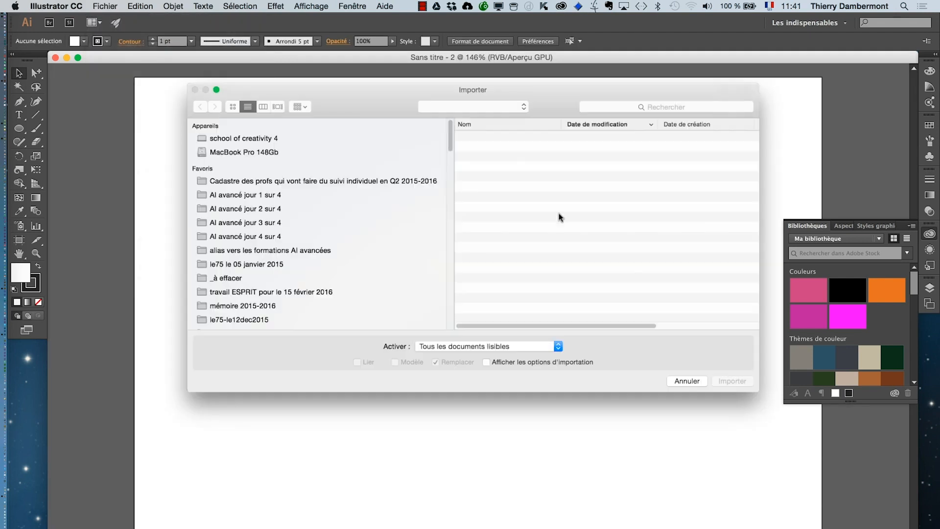
left_click(515, 134)
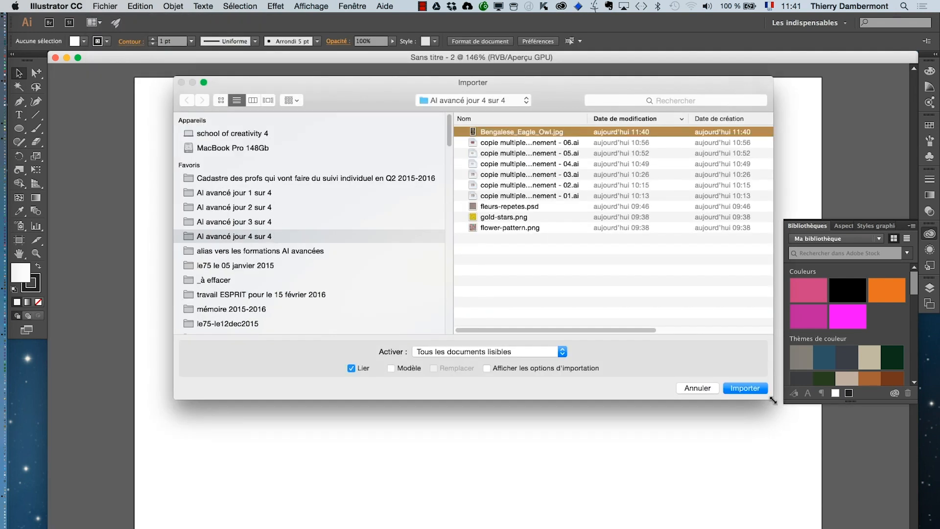
key("Return")
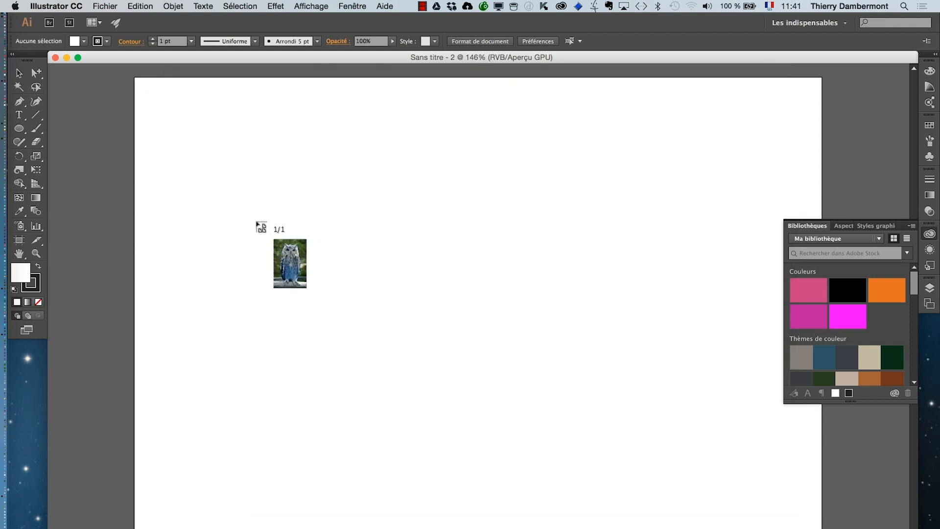
left_click_drag(184, 136, 622, 502)
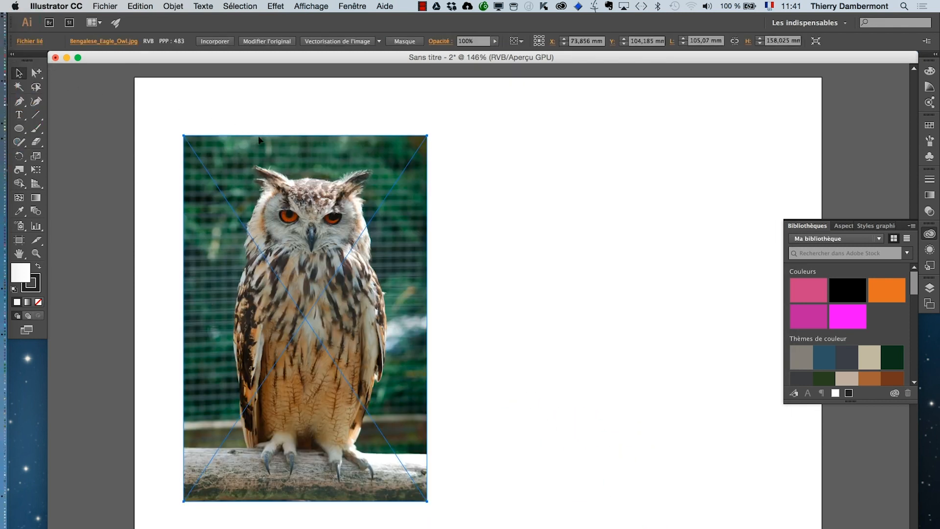
left_click_drag(260, 211, 396, 206)
left_click(248, 190)
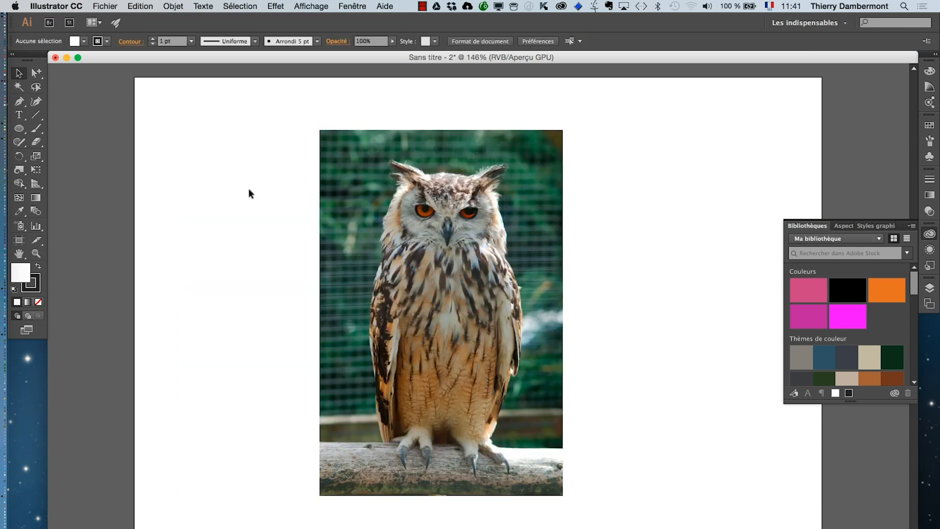
left_click(105, 6)
left_click(142, 186)
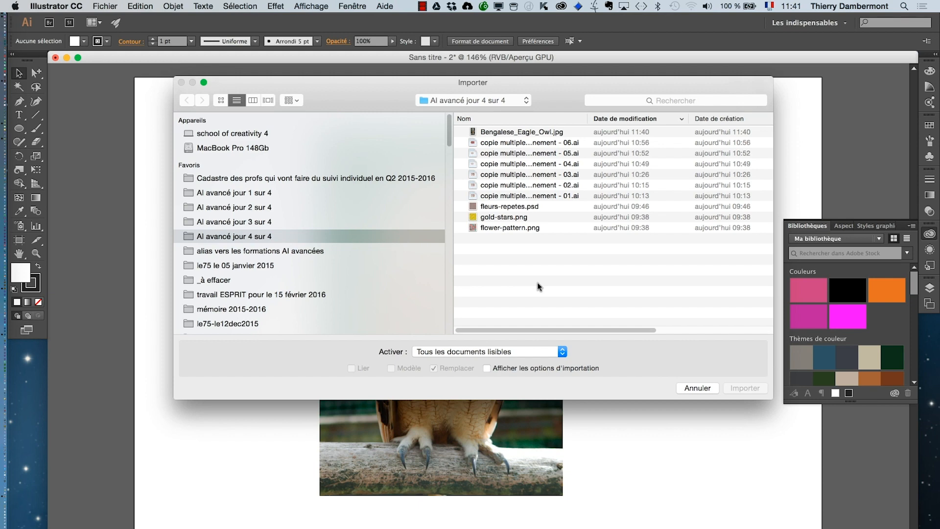
left_click(498, 131)
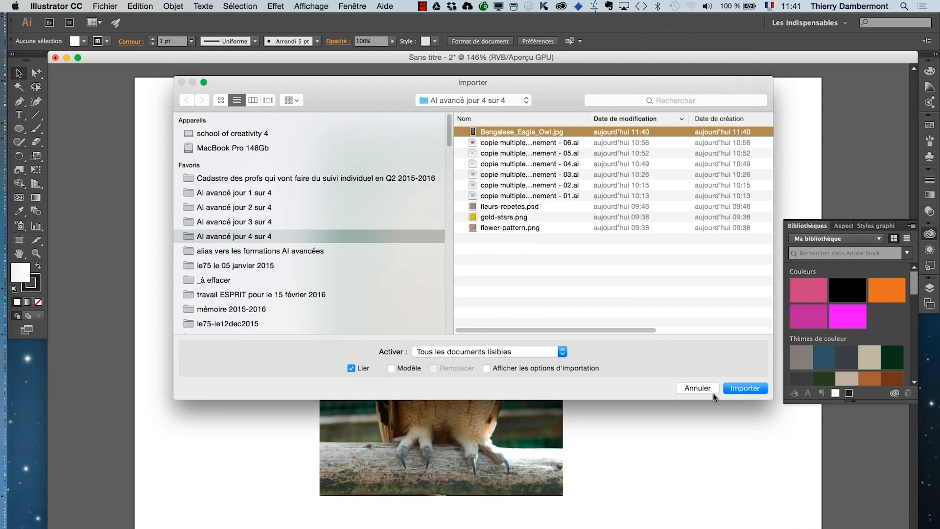
left_click(704, 391)
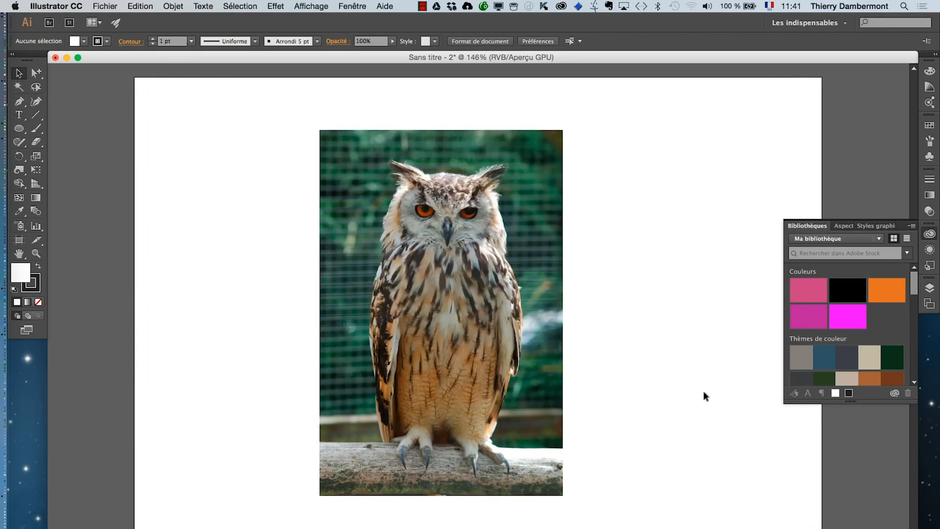
Show the Layers panel on its own, collapse the Artboards panel, and widen and place the Layers panel beside the owl photo
left_click_drag(443, 271, 397, 273)
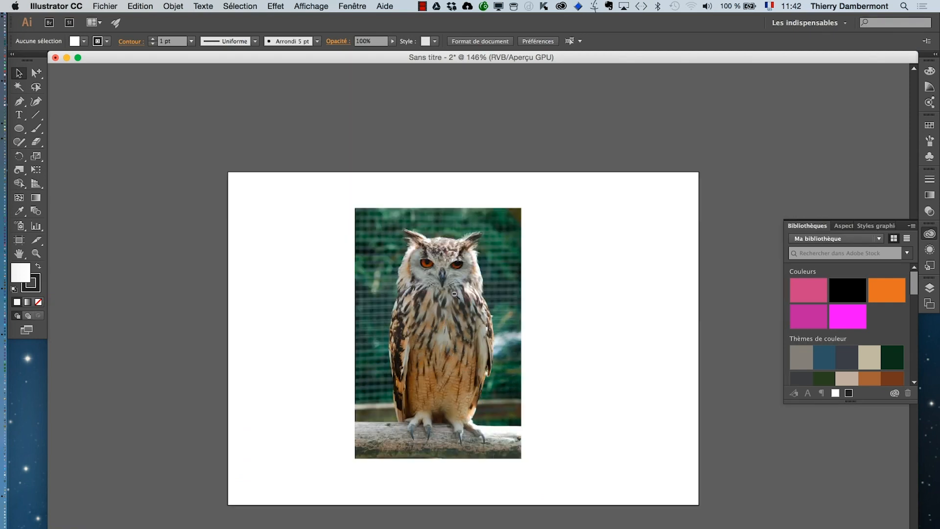
left_click(518, 343, "alt+super")
left_click(461, 288, "super")
left_click(515, 341, "super")
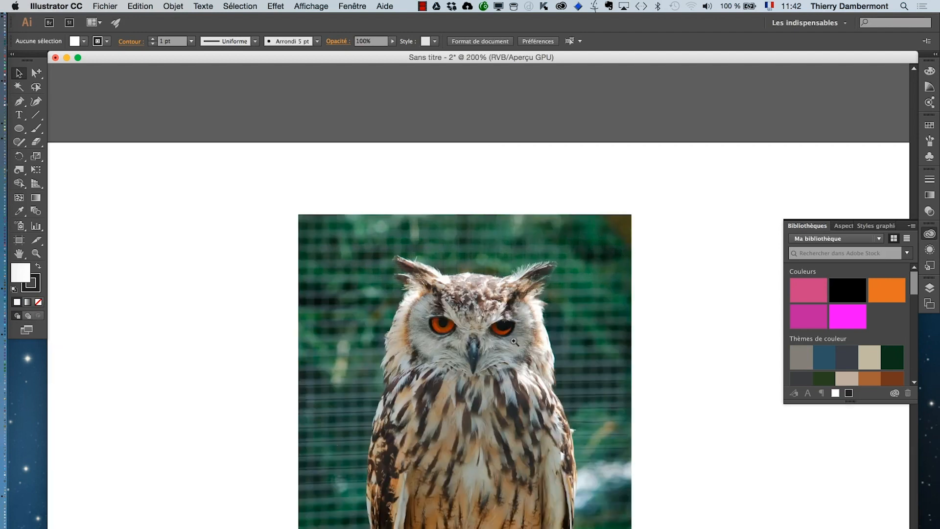
left_click_drag(514, 341, 443, 231)
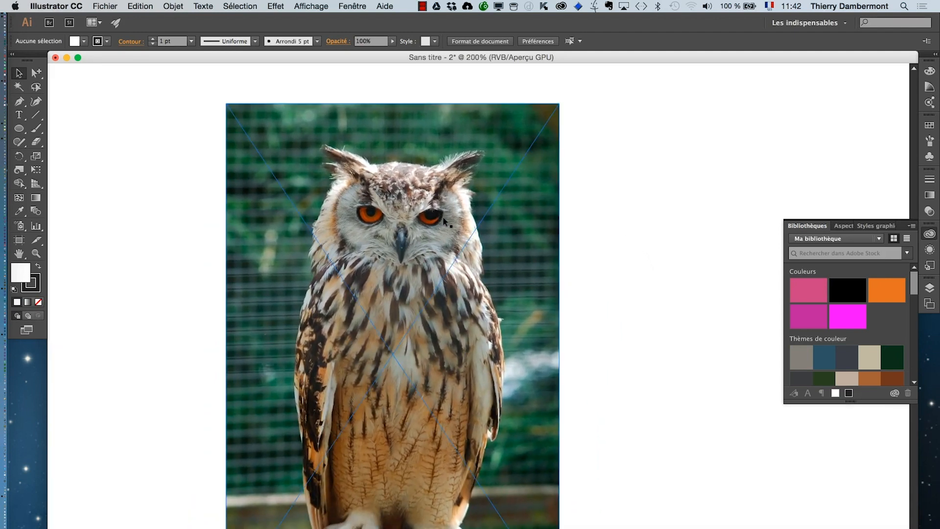
left_click(360, 6)
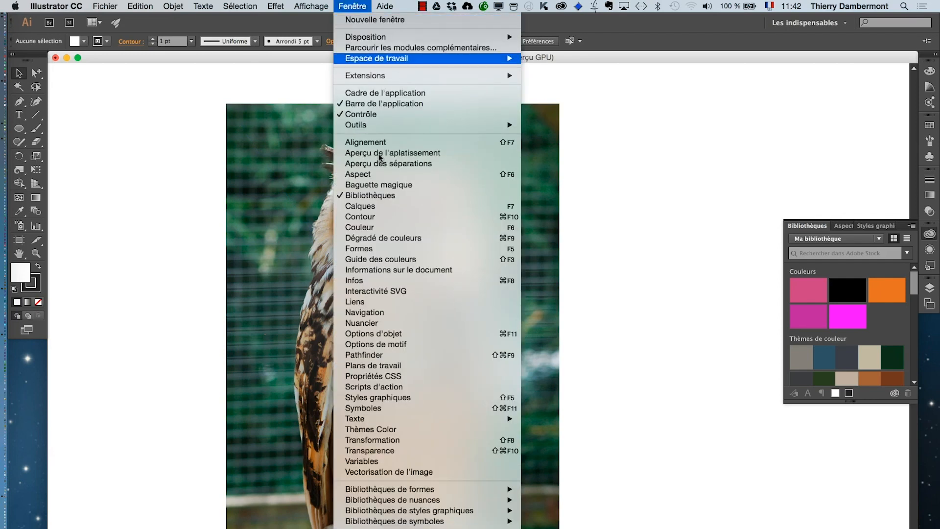
left_click(380, 206)
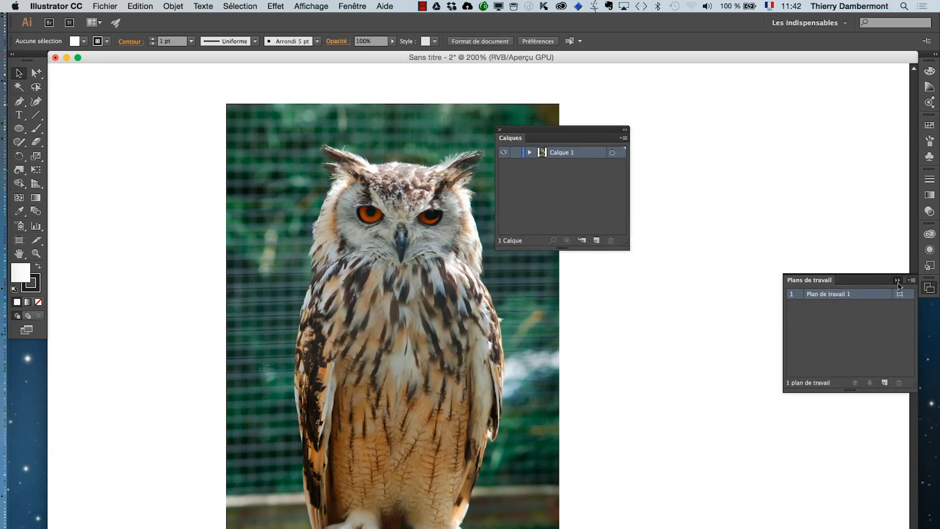
left_click(897, 281)
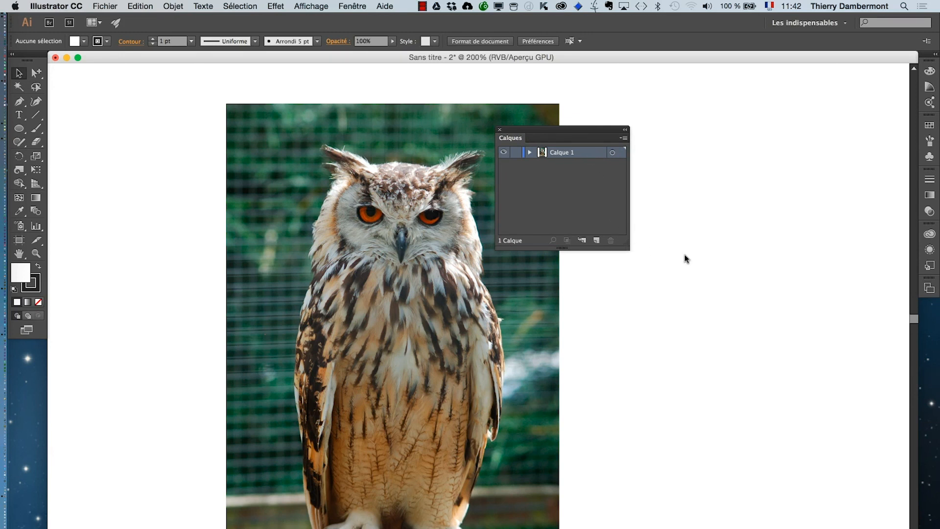
left_click_drag(630, 249, 735, 252)
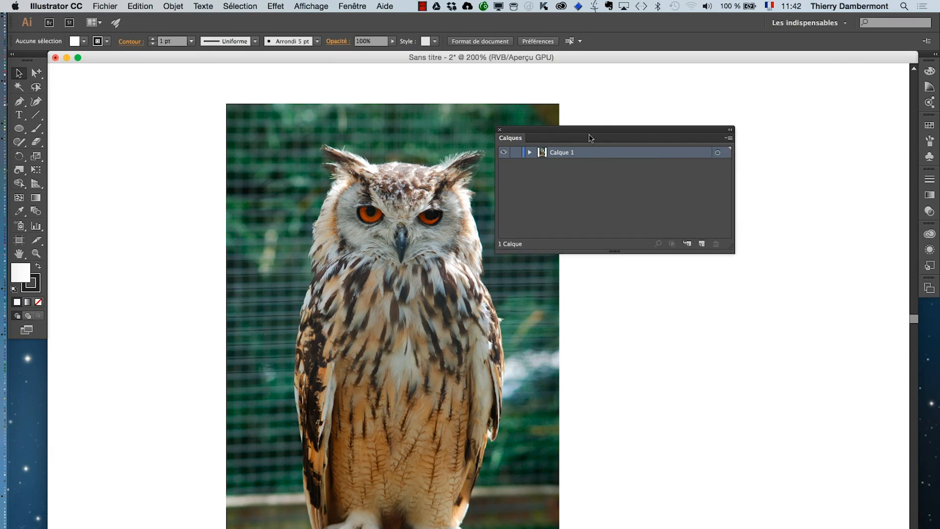
left_click_drag(589, 135, 682, 135)
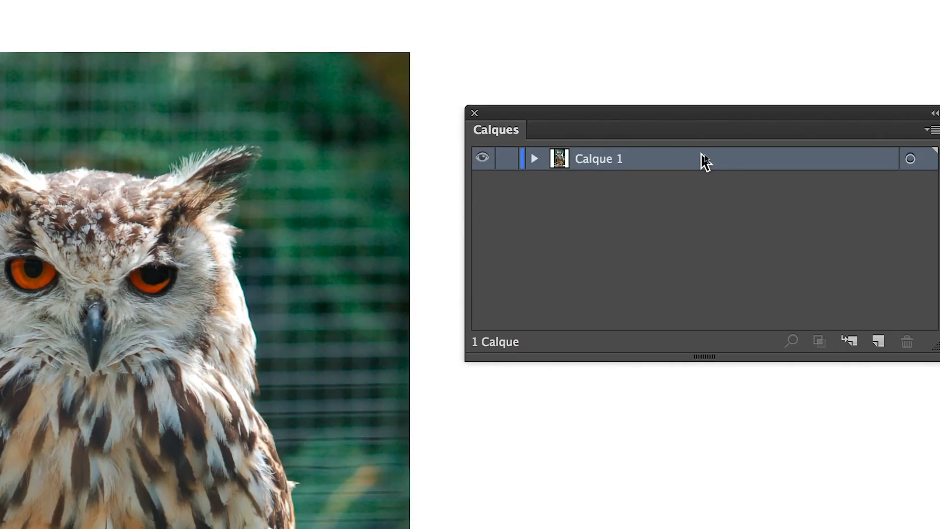
Turn the layer Calque 1 into a template layer with images dimmed to 50%
double_click(700, 159)
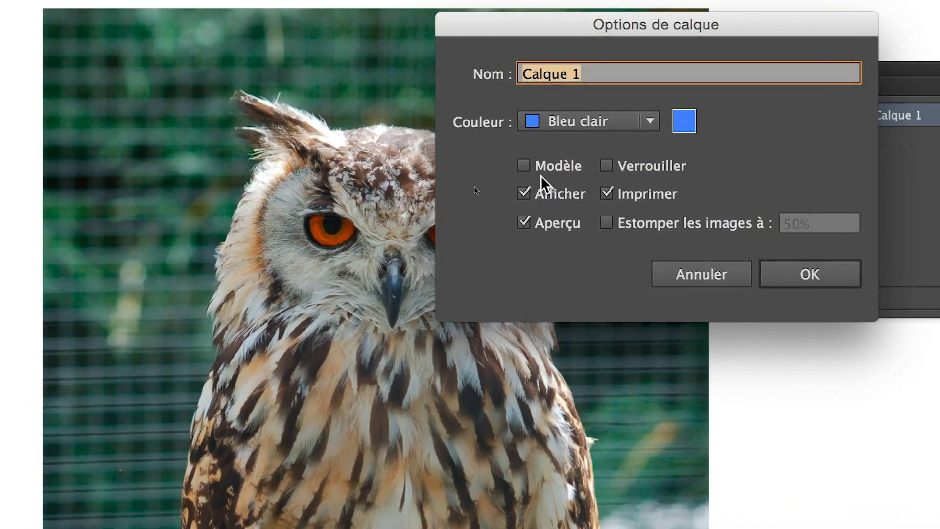
left_click(499, 171)
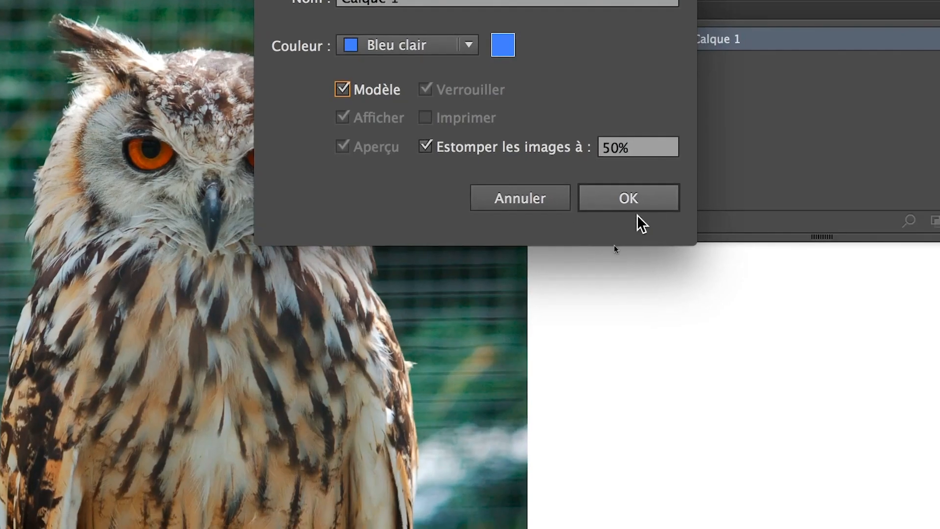
left_click(811, 276)
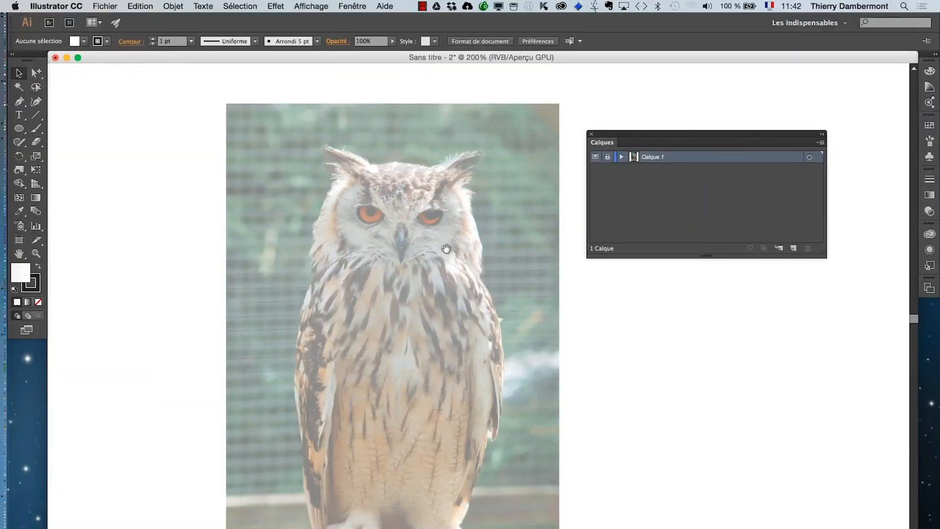
Change the image dimming of the template layer Calque 1 to 30%
left_click_drag(446, 249, 357, 224)
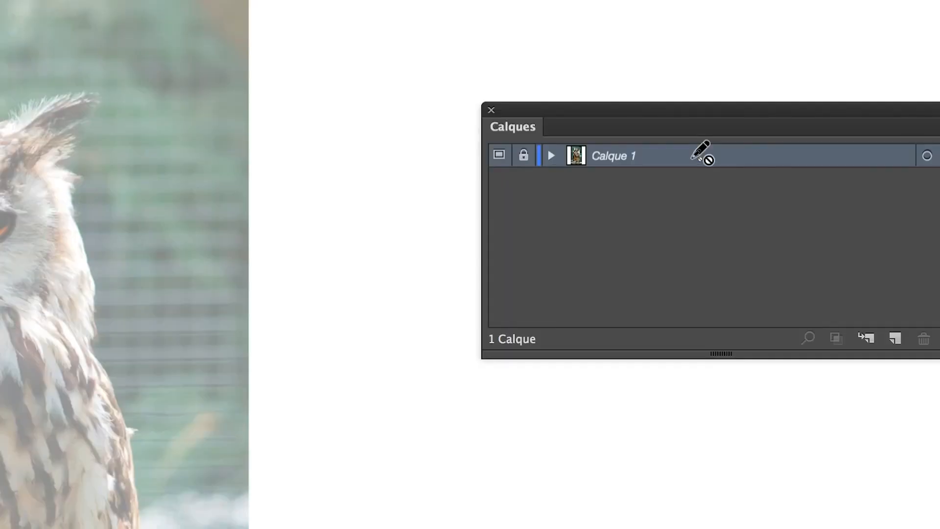
double_click(692, 155)
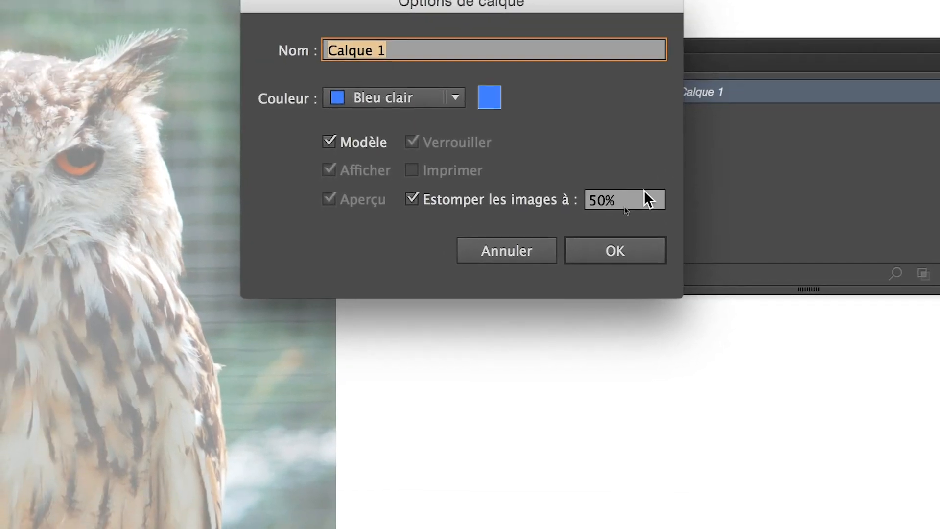
left_click(605, 213)
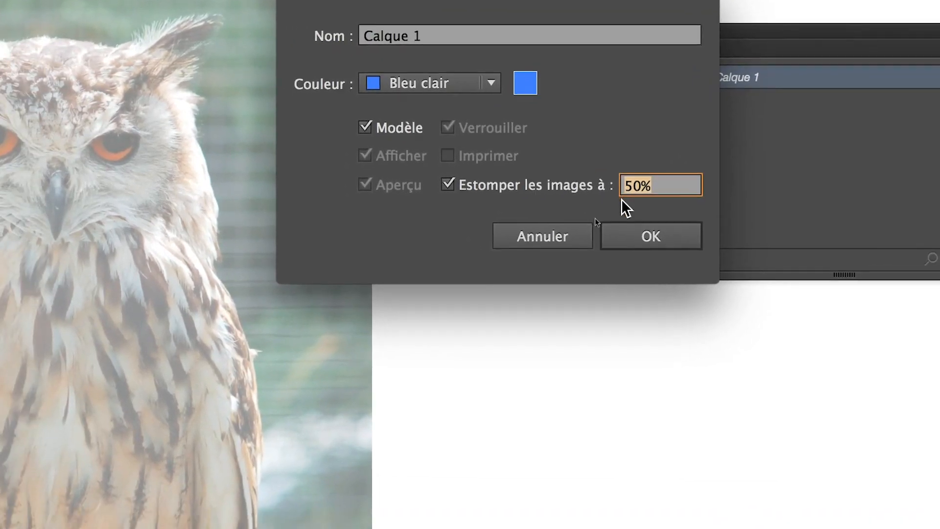
type("30")
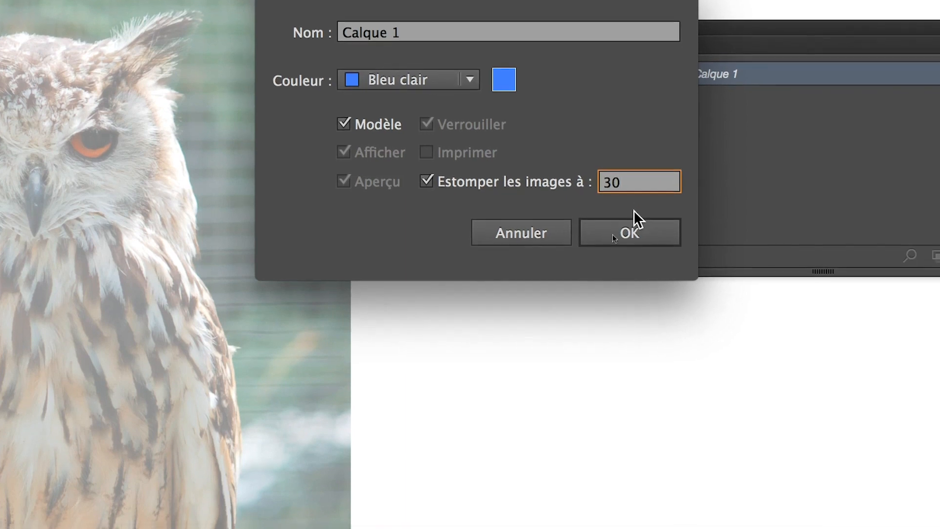
left_click(656, 239)
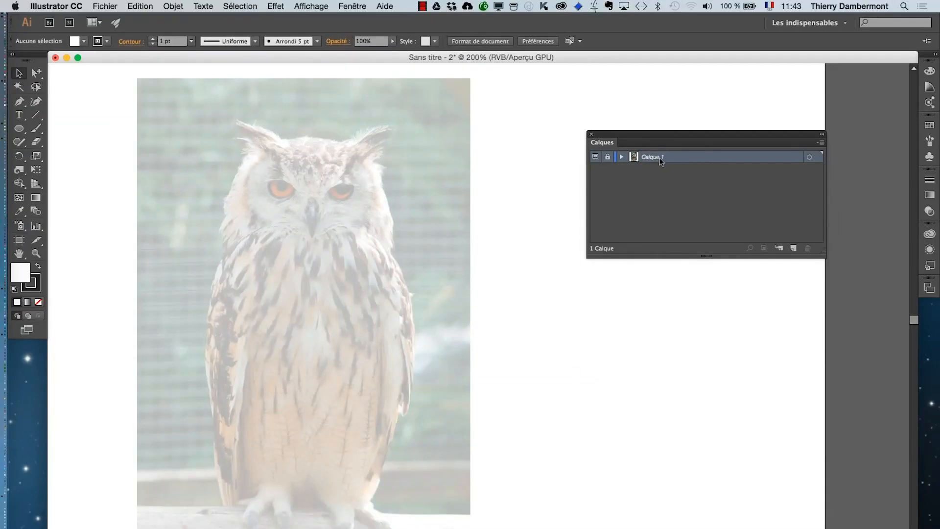
Set the template layer's image dimming back to 50%
double_click(674, 158)
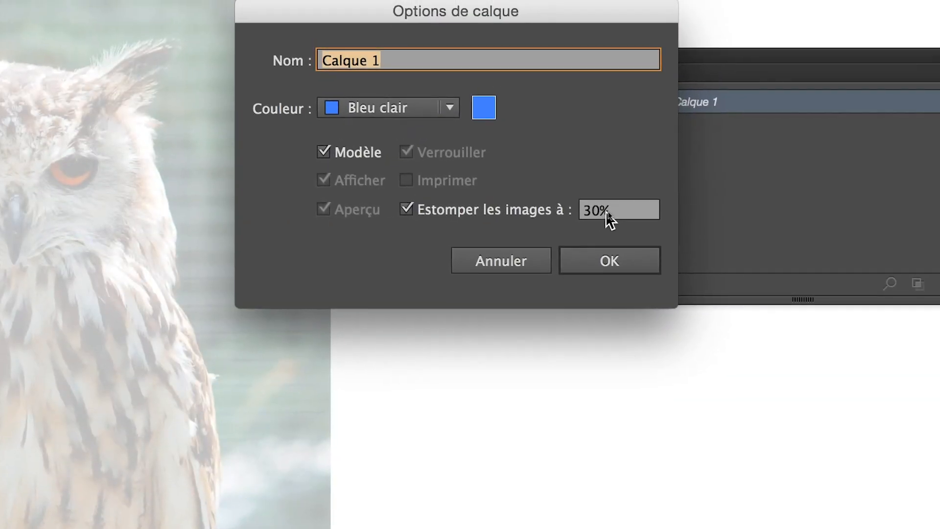
left_click(606, 210)
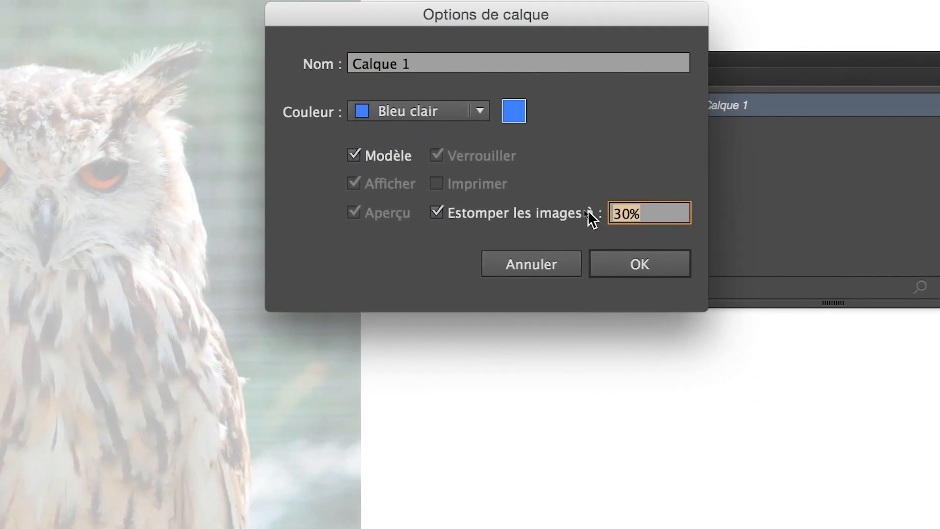
type("50")
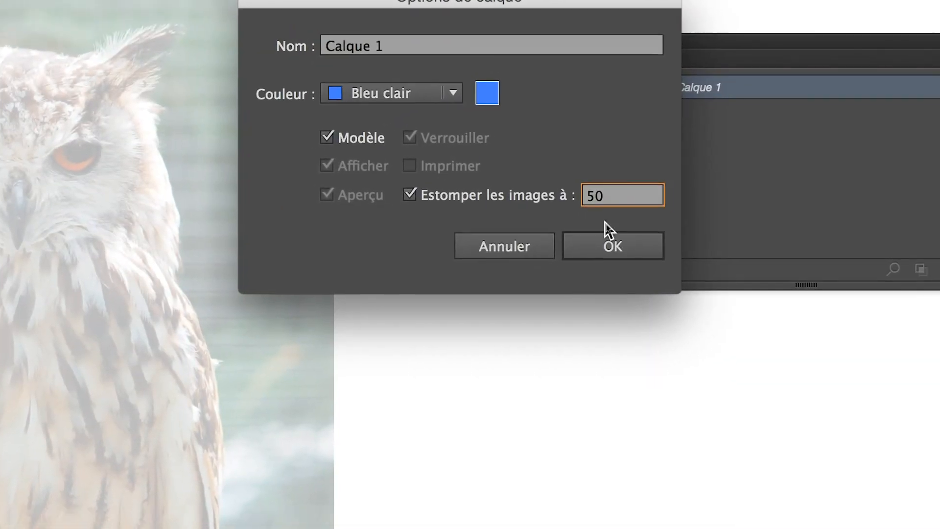
left_click(640, 265)
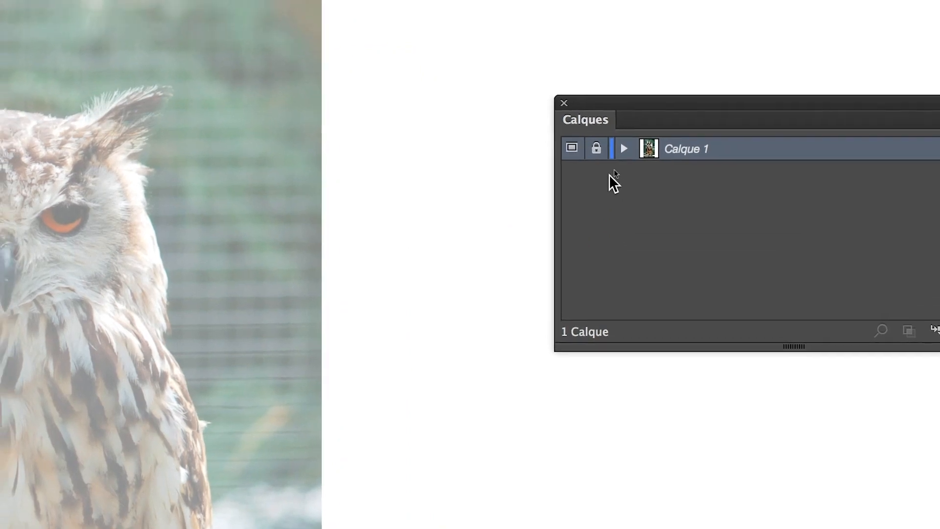
Unlock the template layer Calque 1 and select the linked owl photo on it
left_click(605, 166)
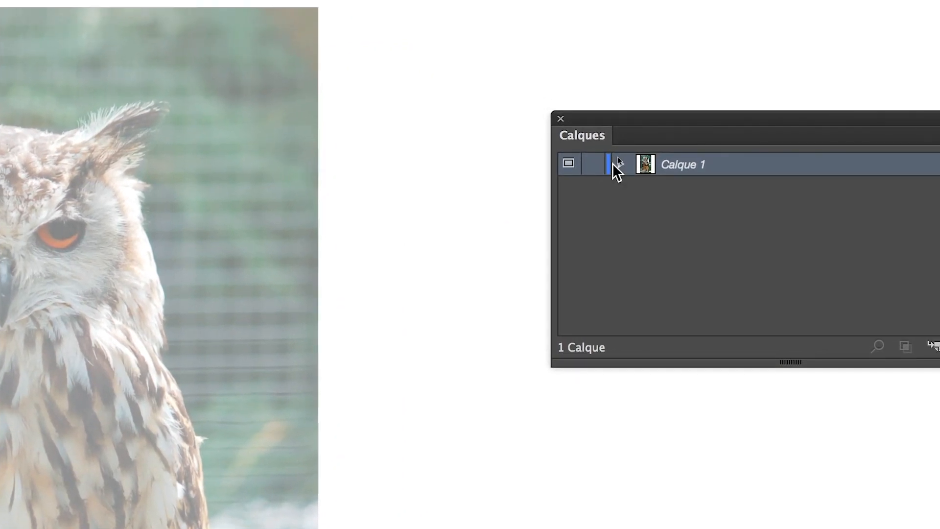
left_click(616, 164)
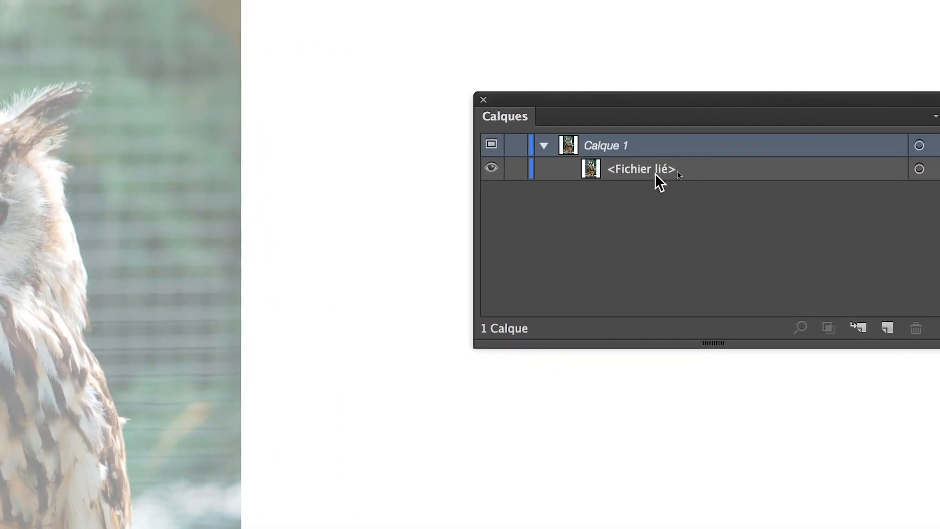
left_click(735, 193)
left_click(918, 168)
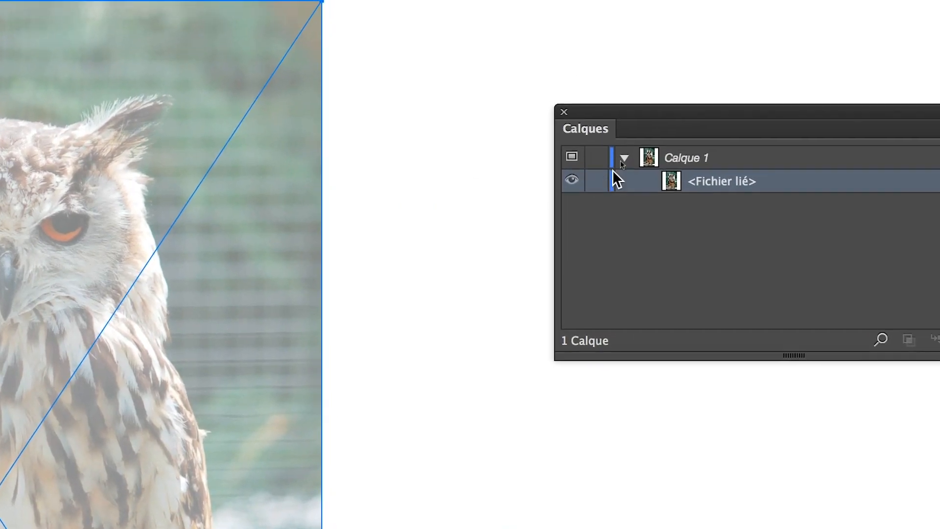
left_click(650, 145)
left_click(608, 164)
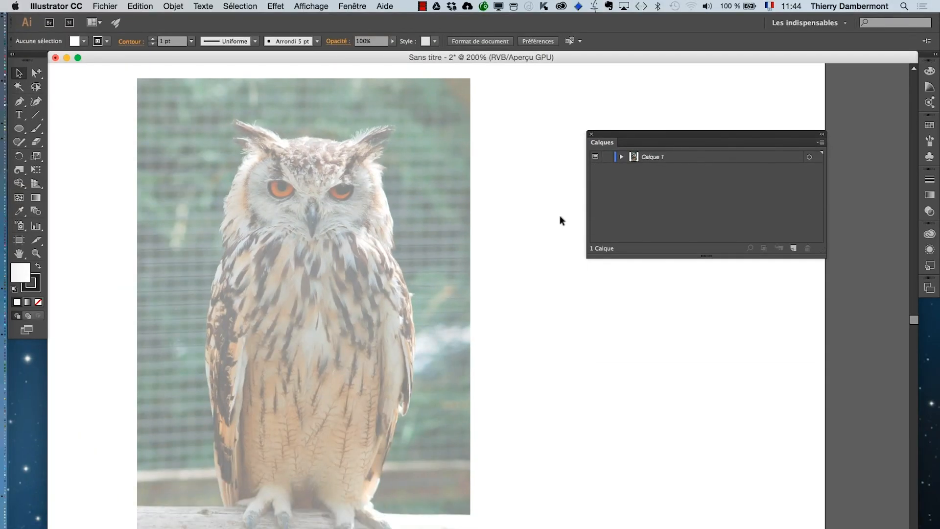
left_click(436, 211)
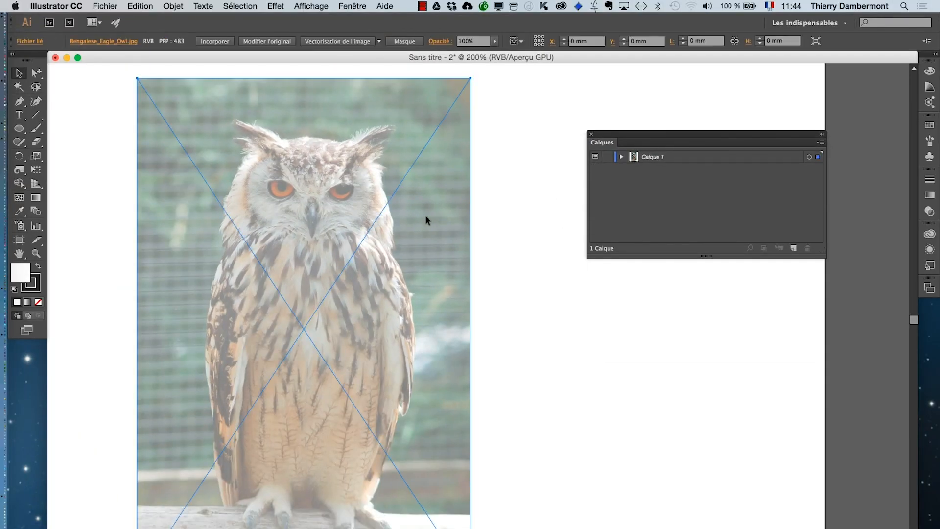
scroll(429, 221, "down", 1)
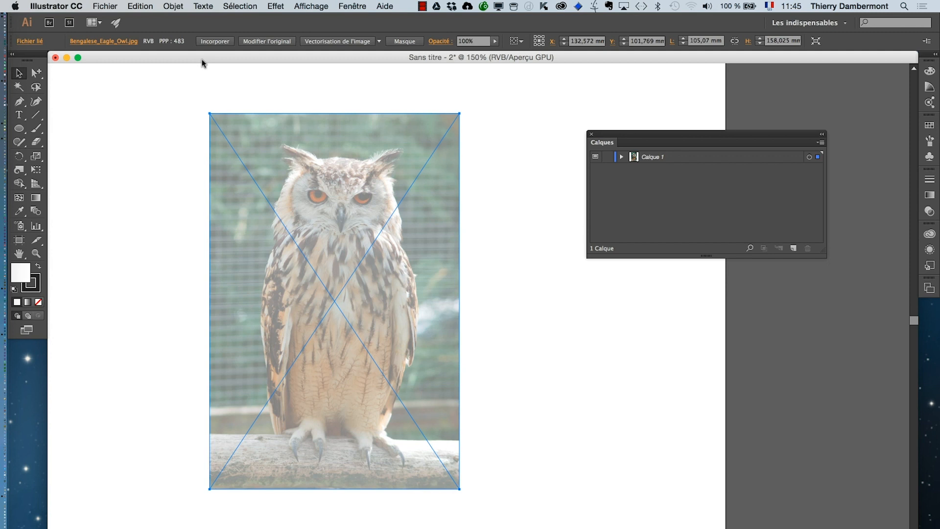
Display the document rulers around the artboard
key("super+r")
left_click(310, 6)
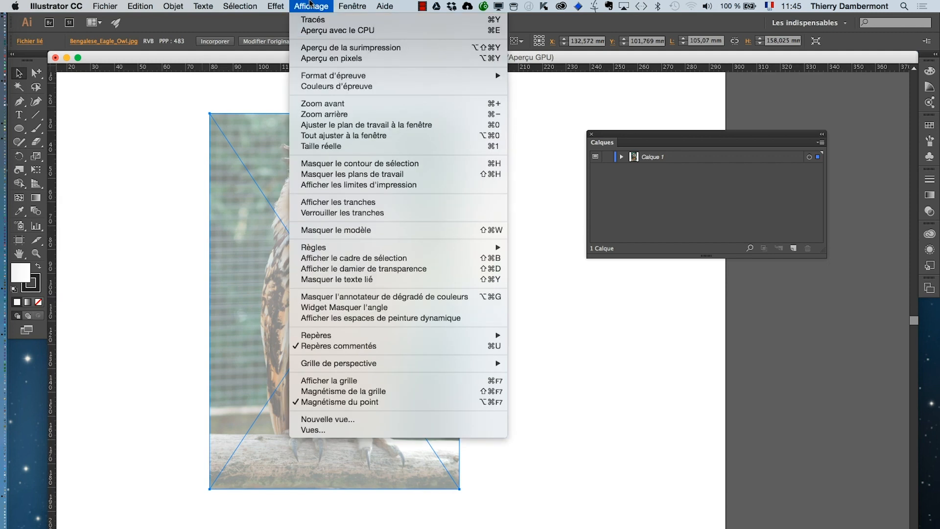
mouse_move(356, 337)
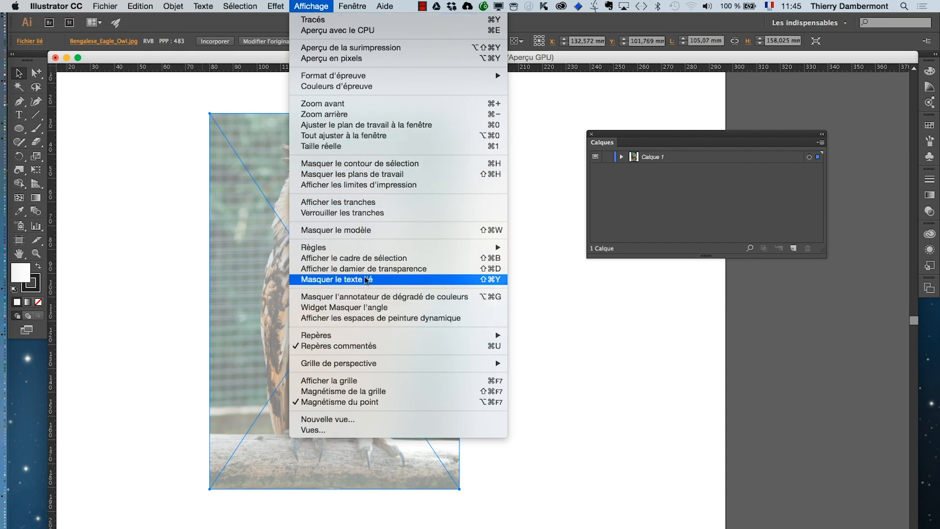
mouse_move(362, 248)
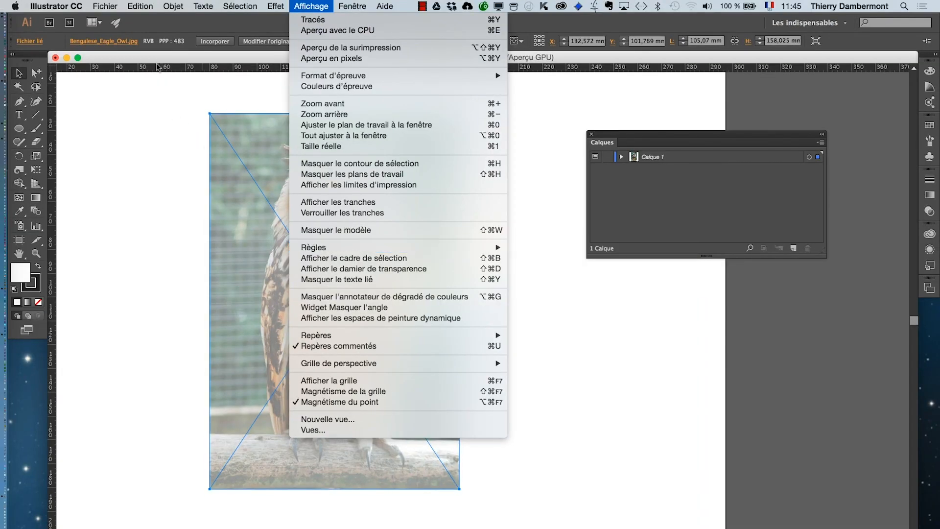
left_click(157, 67)
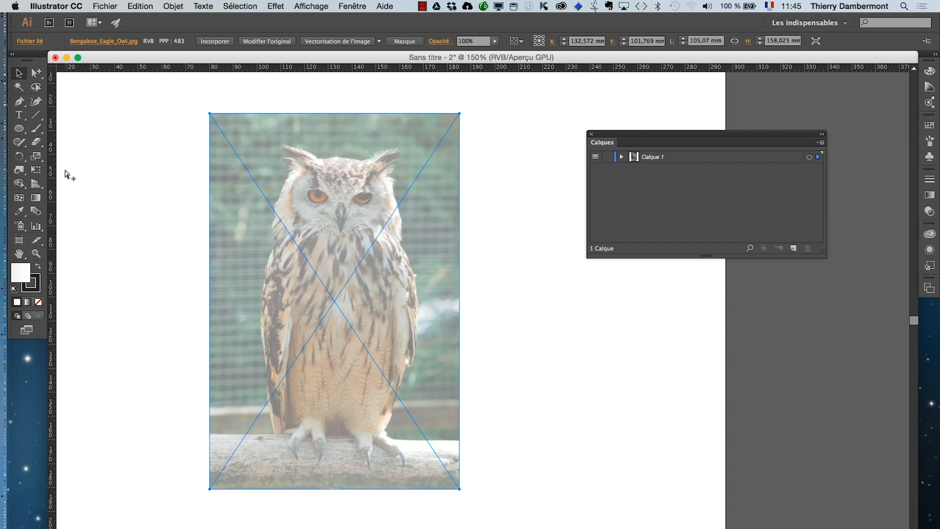
key("super+r")
key("super+r")
key("super+r")
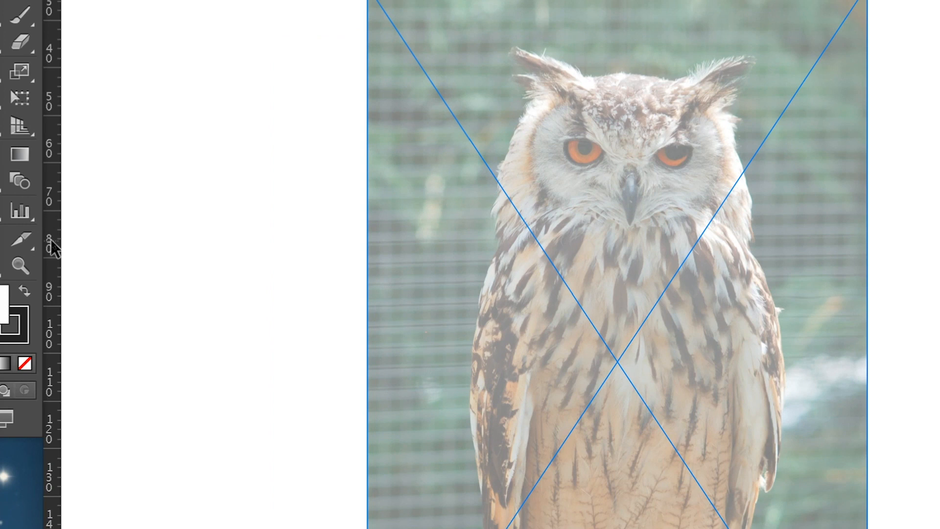
Create a vertical guide and position it along the owl's beak at X of about 135 mm
left_click_drag(54, 247, 182, 265)
mouse_move(93, 249)
left_mouse_down()
mouse_move(53, 249)
mouse_move(85, 254)
left_mouse_up()
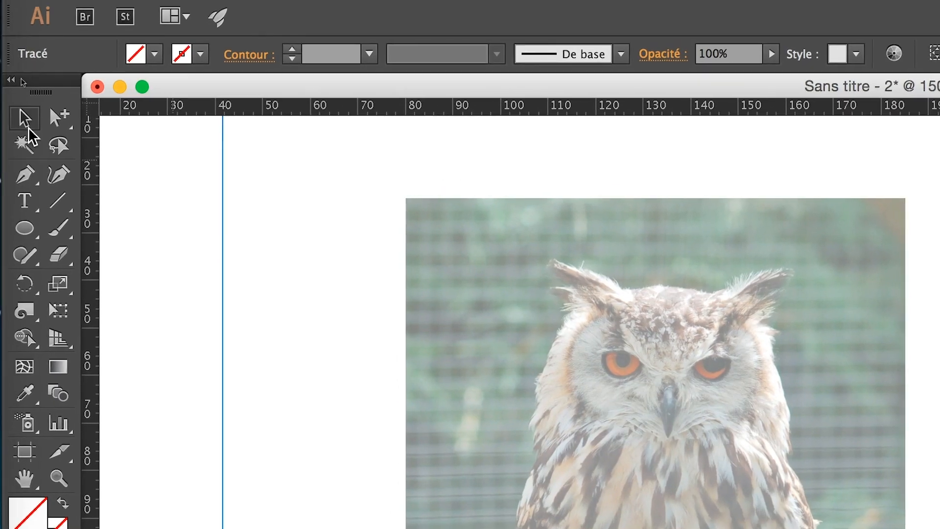
left_click_drag(224, 276, 398, 278)
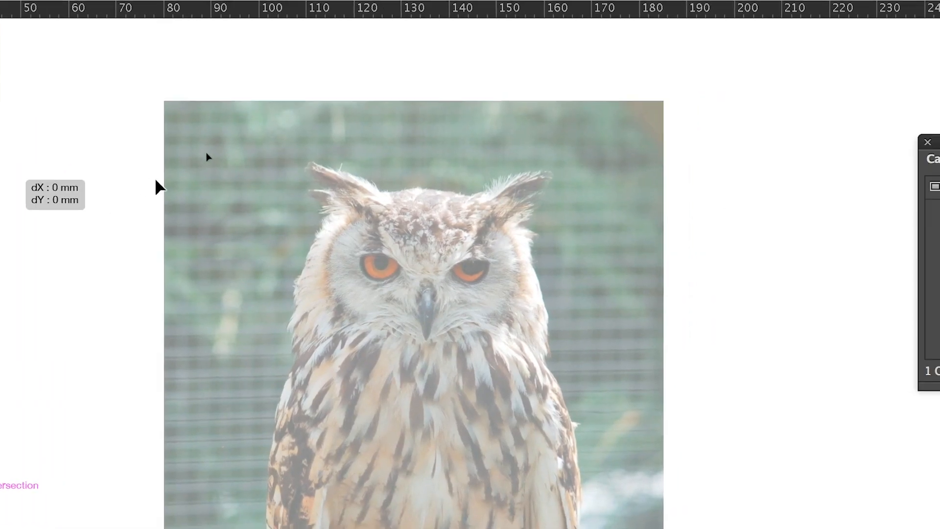
left_click_drag(156, 181, 261, 190)
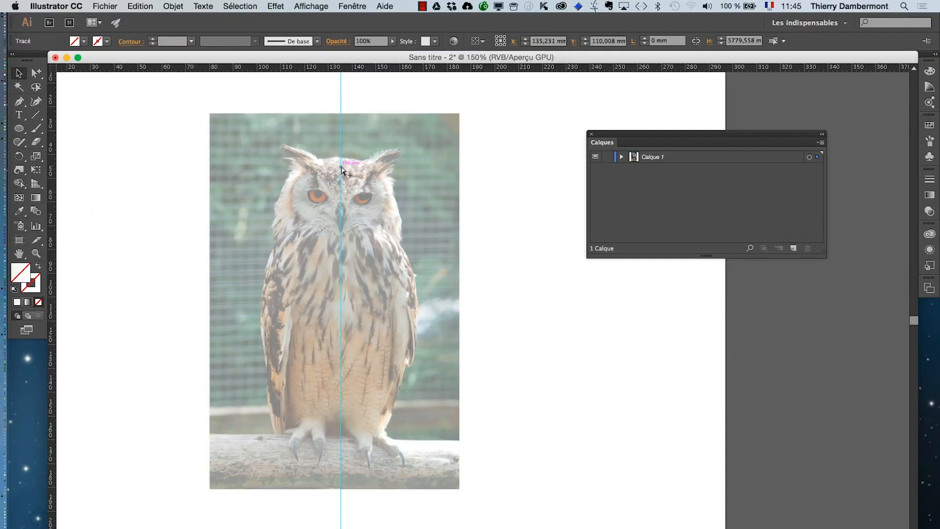
left_click(342, 170)
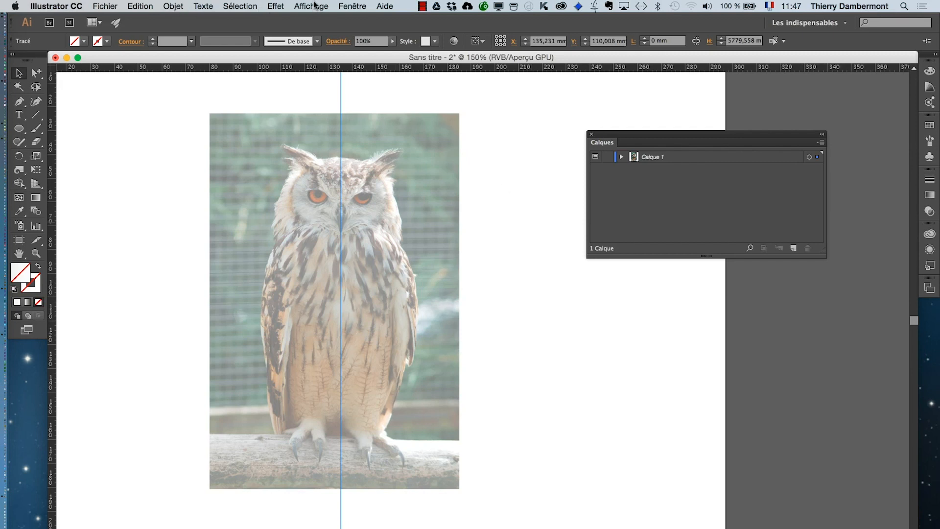
left_click(315, 6)
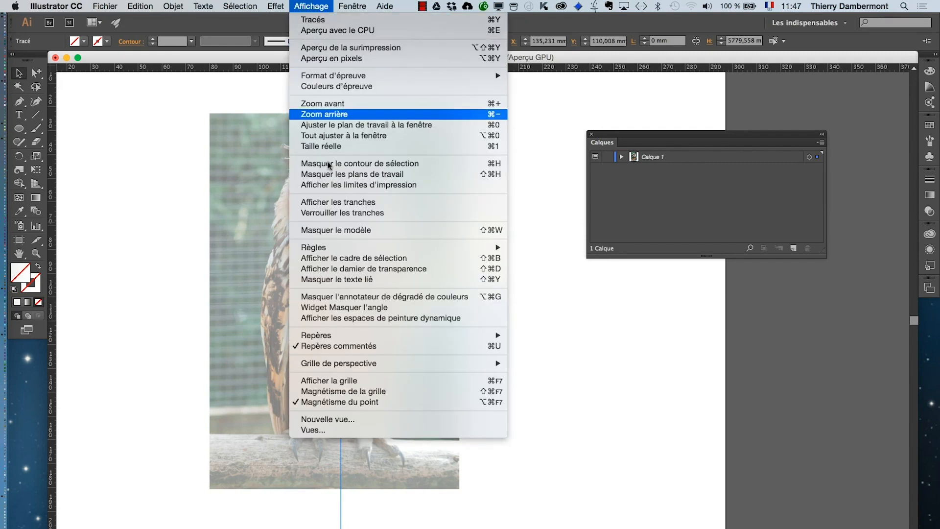
mouse_move(349, 339)
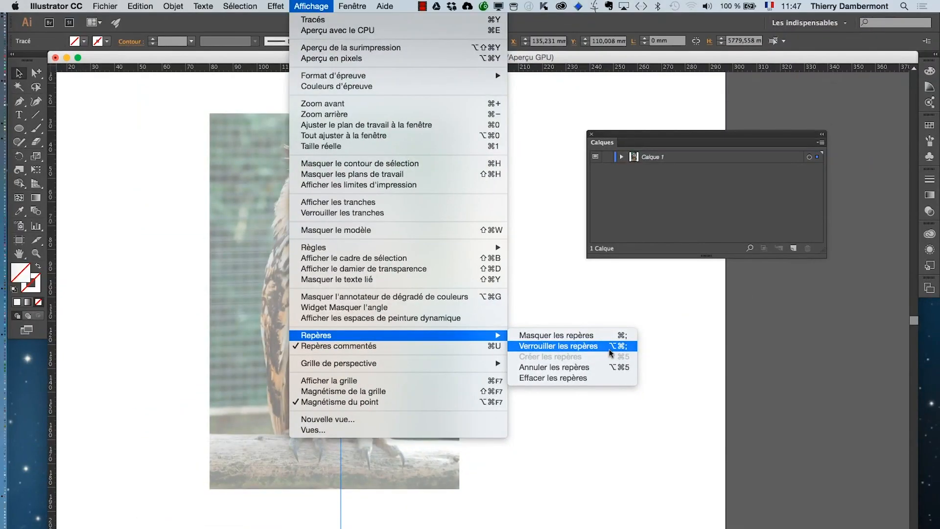
left_click(745, 358)
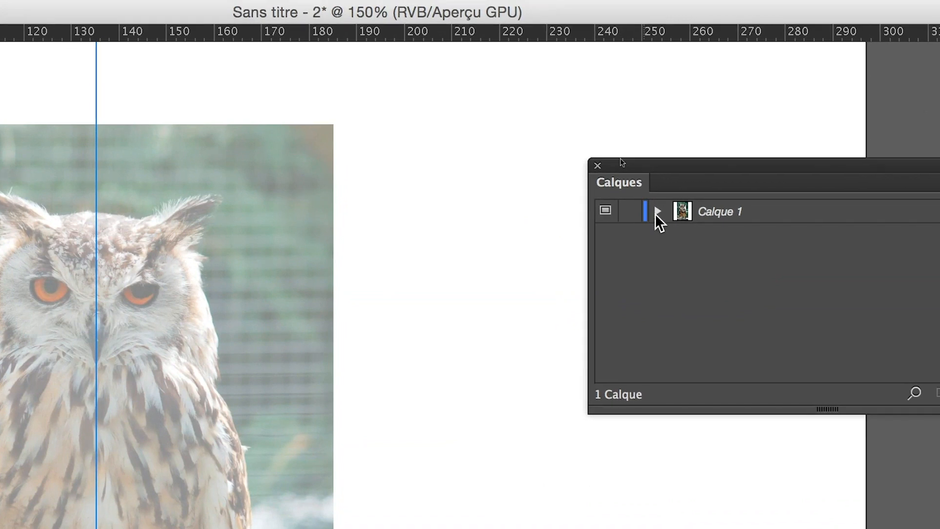
Expand Calque 1, then rotate the owl photo slightly counterclockwise with Free Transform and shift it so the head lines up with the guide
left_click(657, 214)
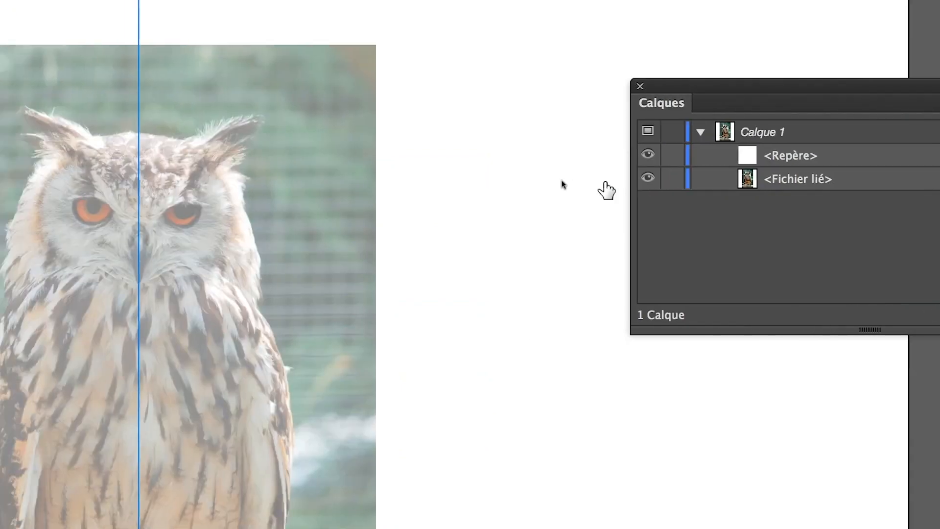
left_click(151, 151)
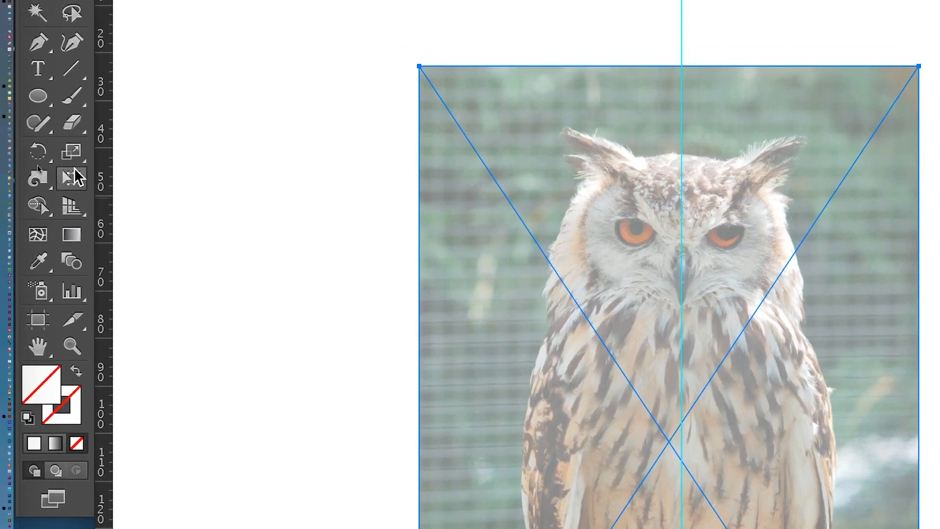
left_click(72, 162)
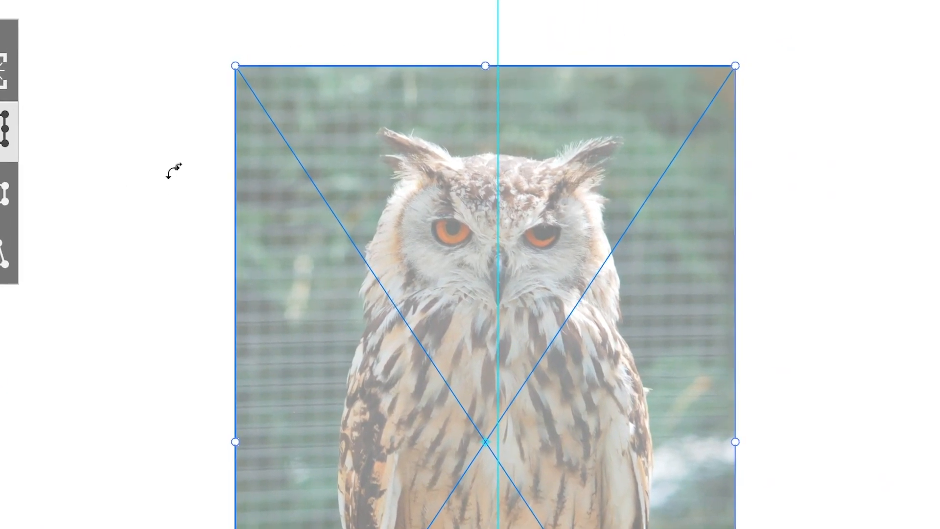
left_click_drag(170, 174, 168, 172)
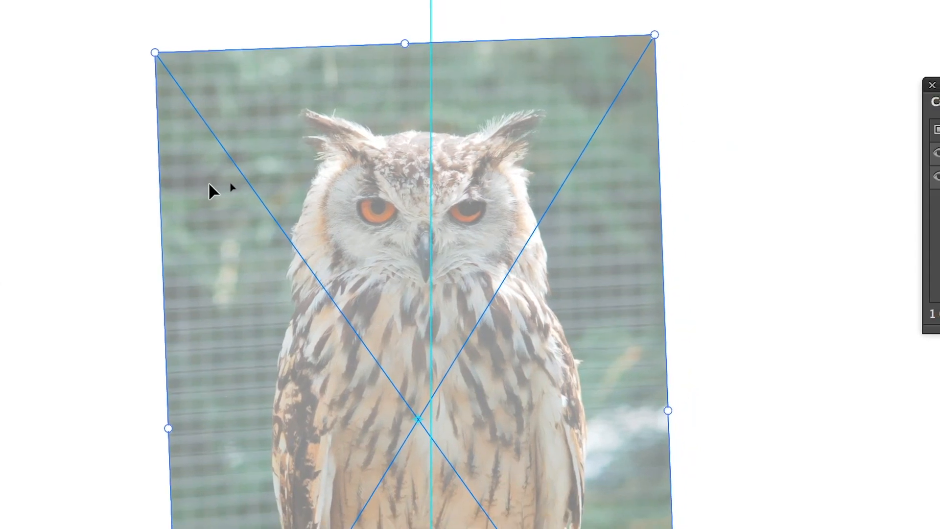
left_click_drag(209, 184, 210, 177)
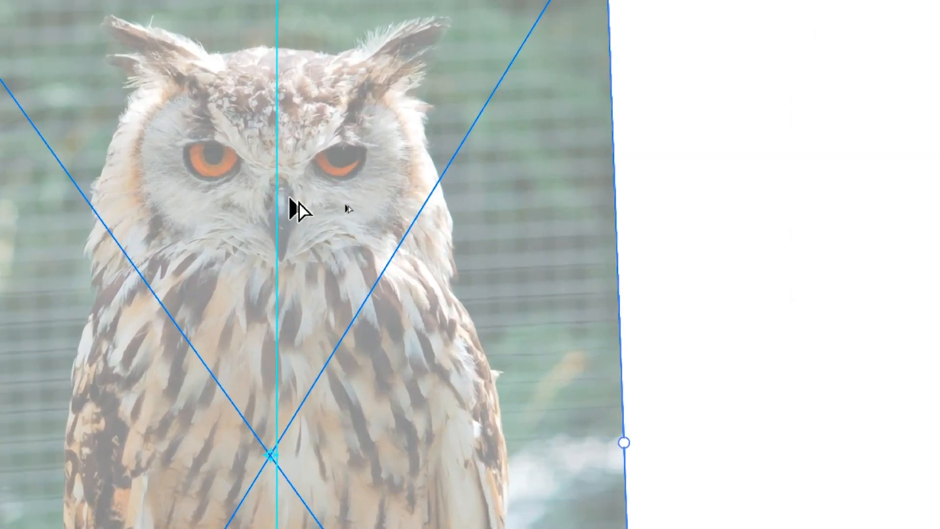
Nudge the owl photo horizontally in small increments to an X position of 133,555 mm, centring the beak on the vertical guide
key("Left")
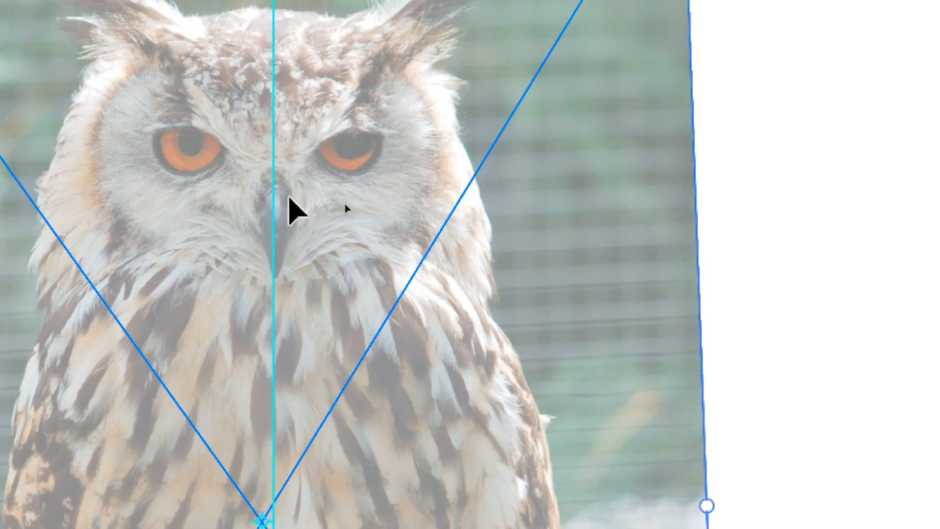
key("Left")
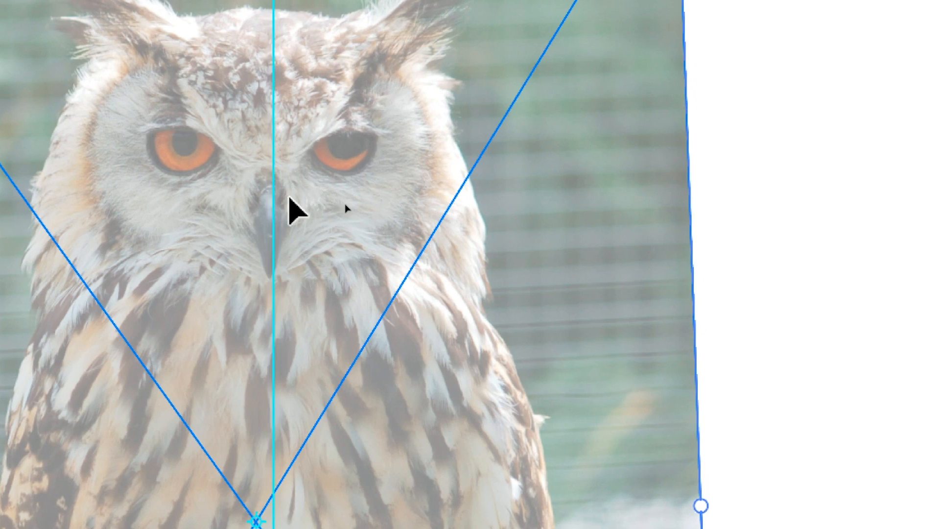
key("Right")
key("Right")
key("Right")
key("Right")
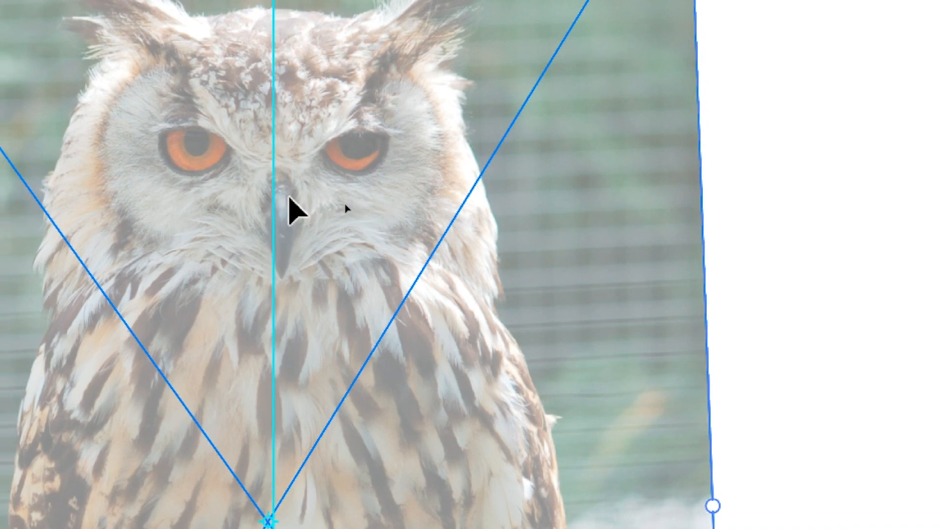
key("Left")
key("Left")
key("Left")
key("Left")
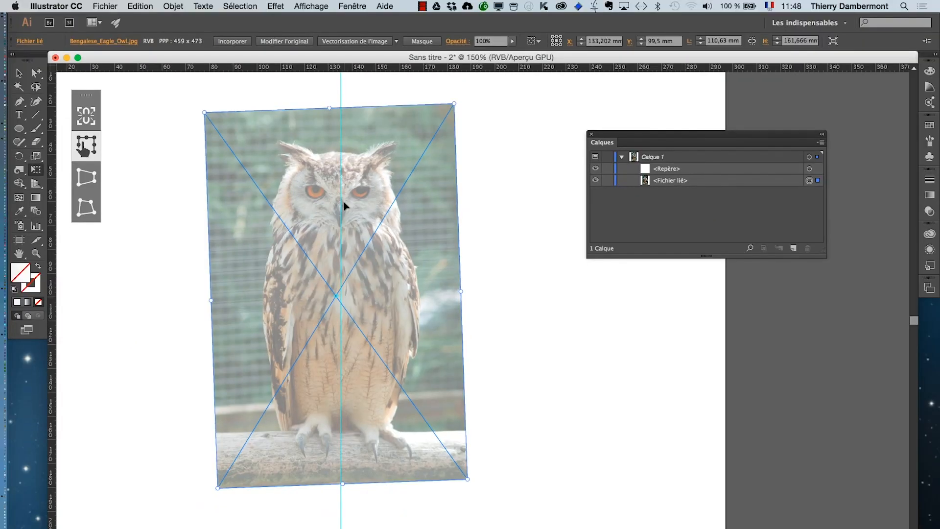
scroll(304, 200, "up", 6)
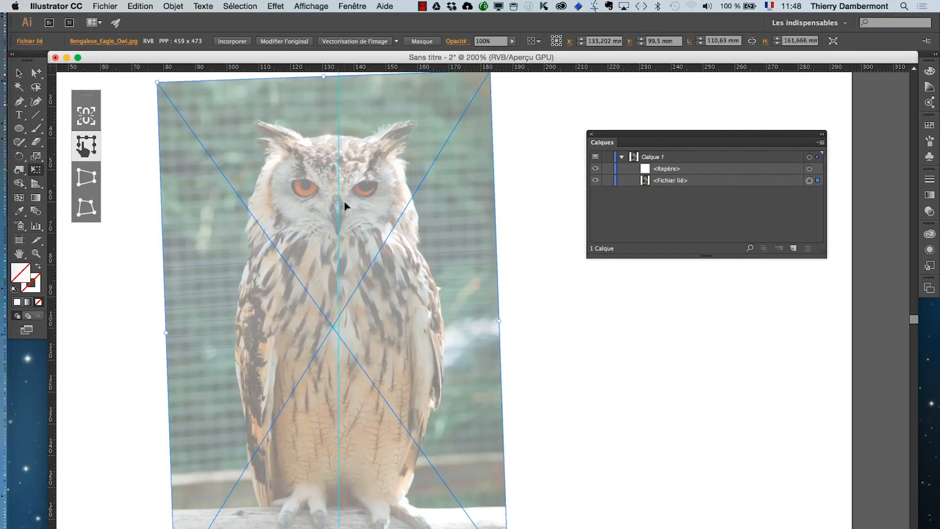
scroll(346, 207, "up", 1)
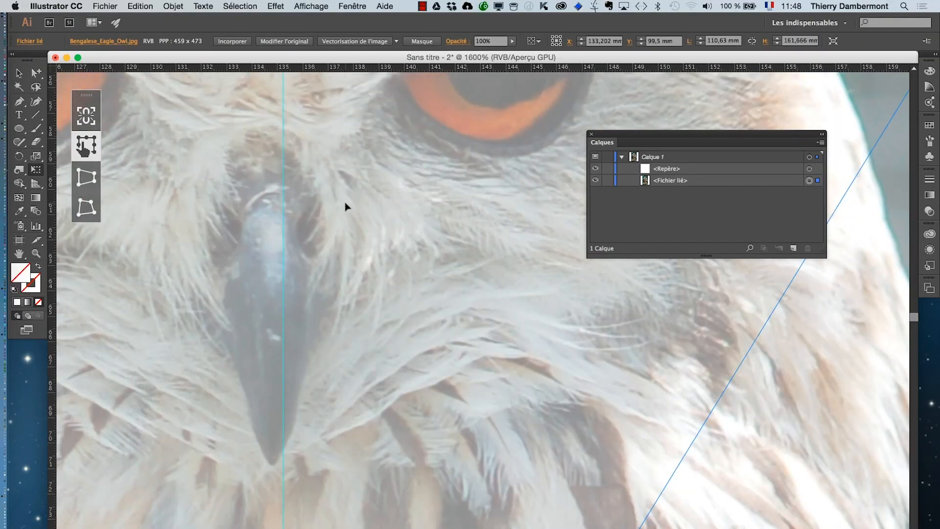
key("Right")
key("Right")
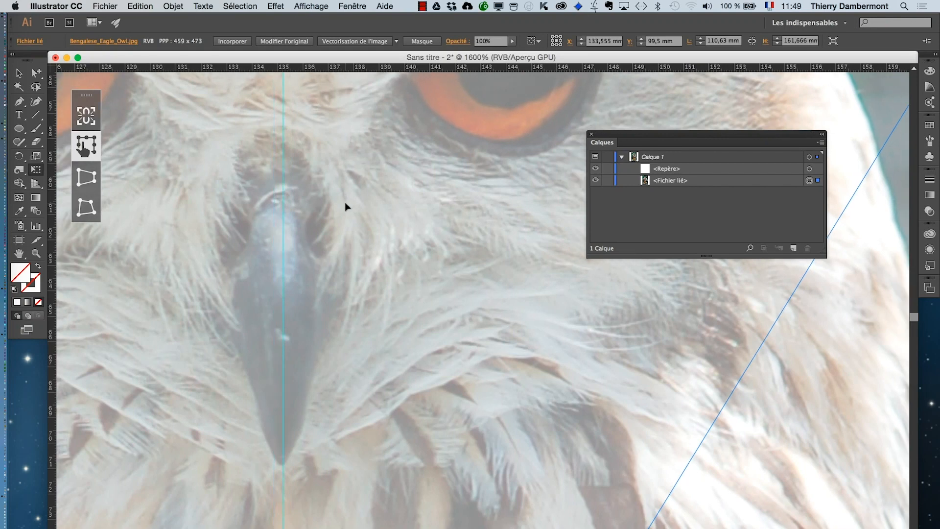
scroll(346, 206, "down", 2)
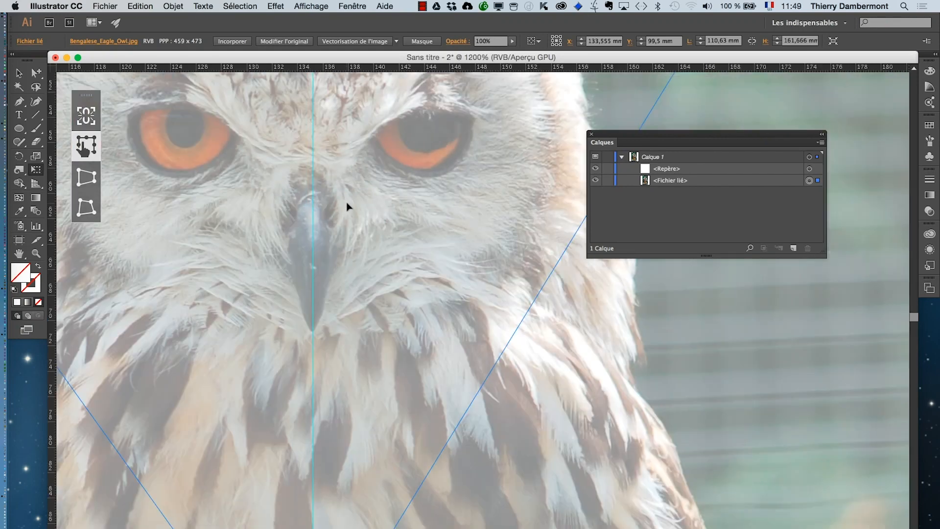
Check the keyboard increment in the General preferences and leave the settings unchanged
left_click(81, 5)
mouse_move(86, 37)
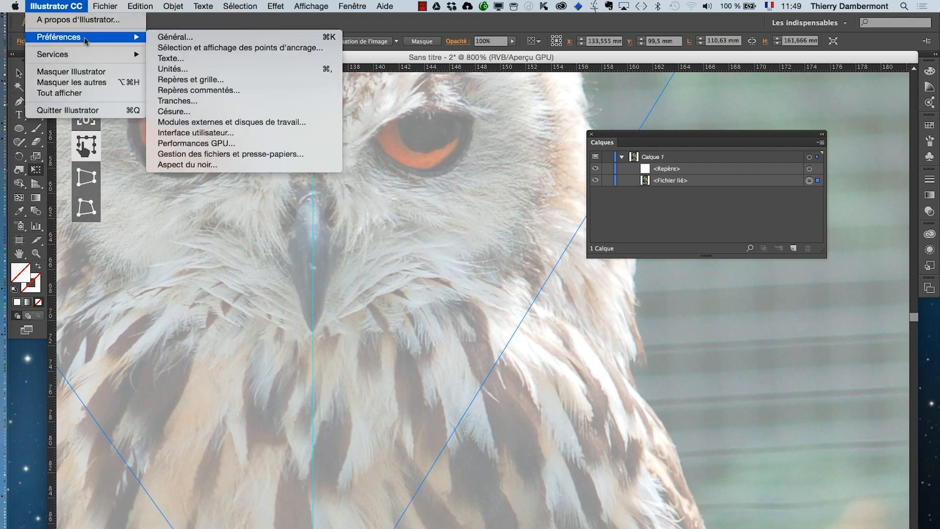
left_click(192, 36)
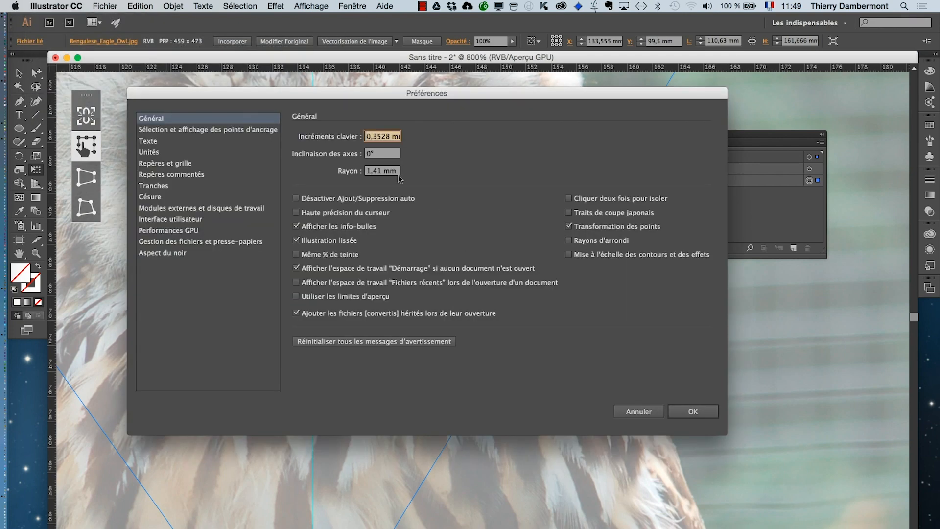
left_click(639, 411)
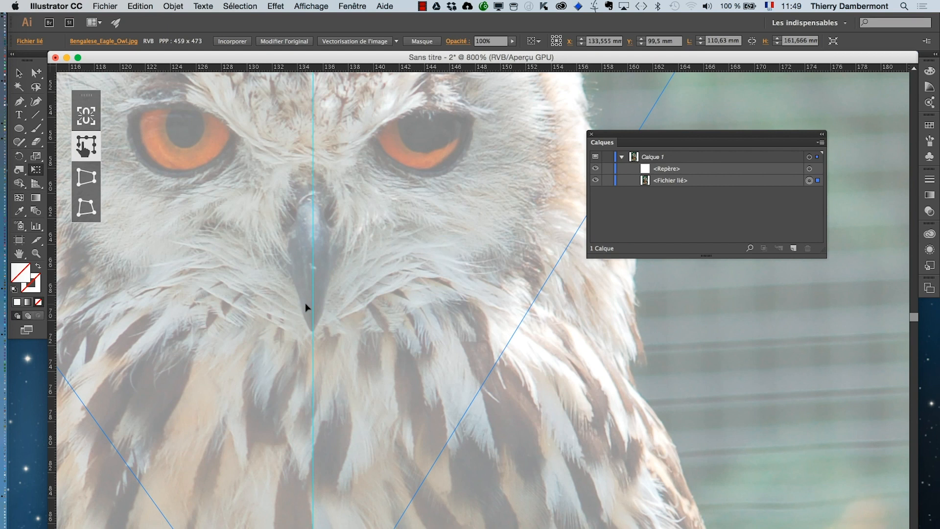
Nudge the owl photo one keyboard increment to the right and back to test the step size
key("Right")
key("Left")
key("Right")
key("Left")
Set the keyboard increment to 0,1 mm in the General preferences
left_click(82, 6)
mouse_move(75, 39)
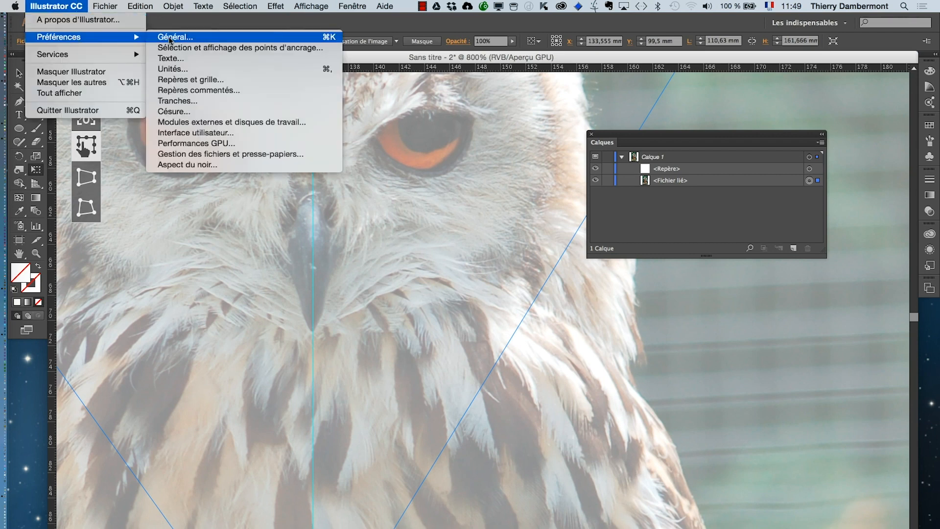
left_click(171, 38)
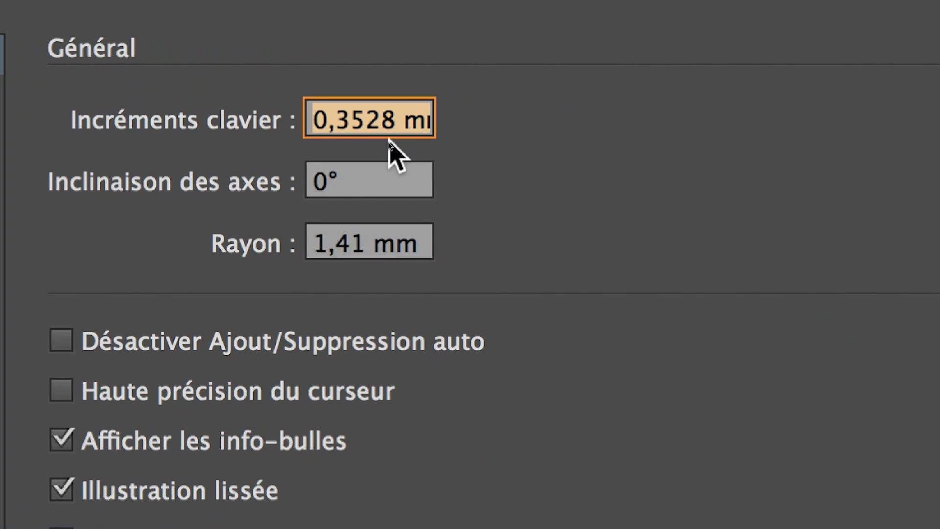
type("0,1")
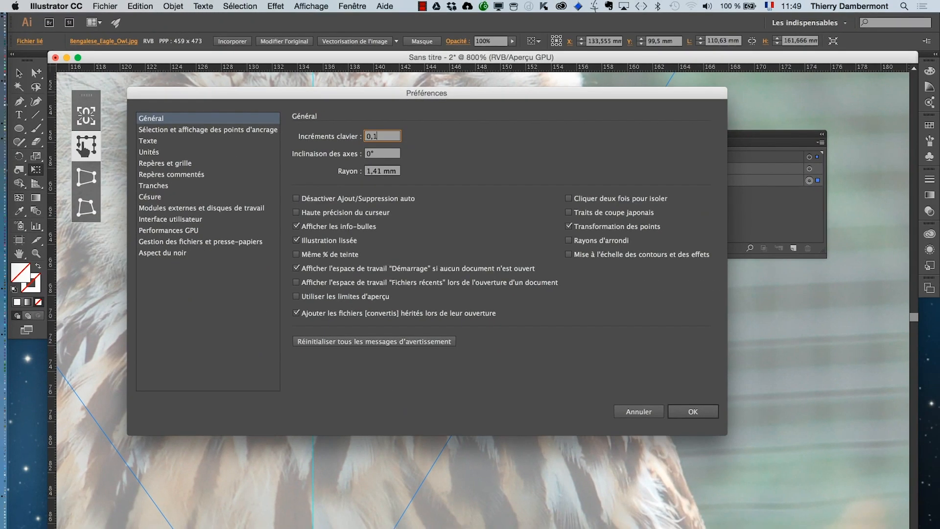
key("Return")
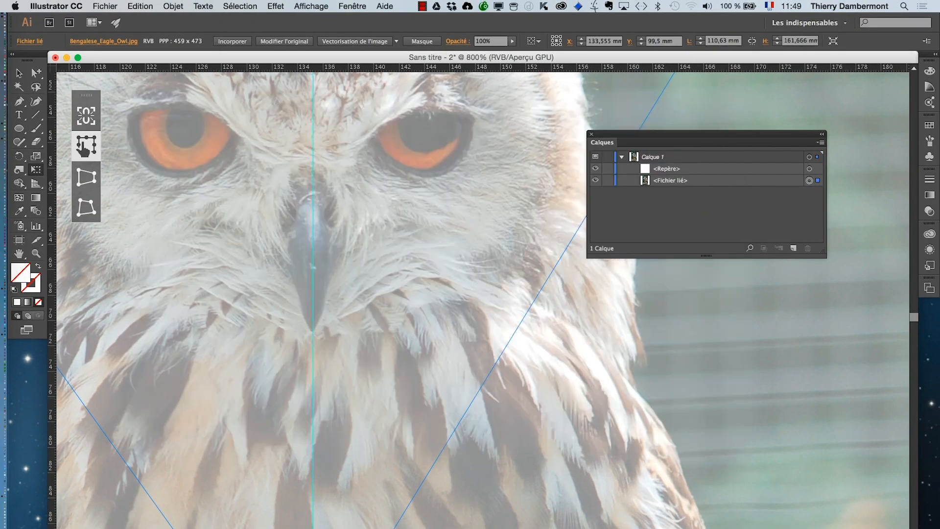
Test the new increment by nudging the owl photo in small and large steps around the vertical guide
key("Right")
key("Right")
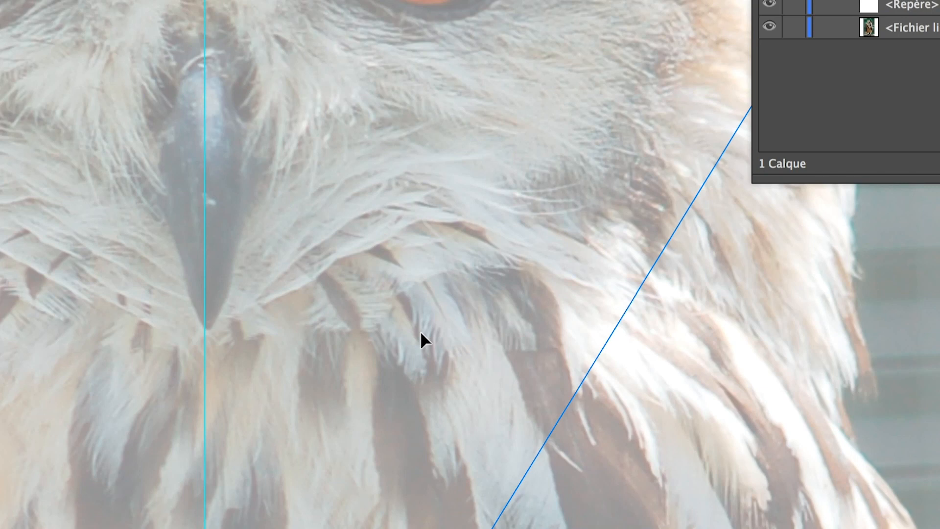
key("shift+Right")
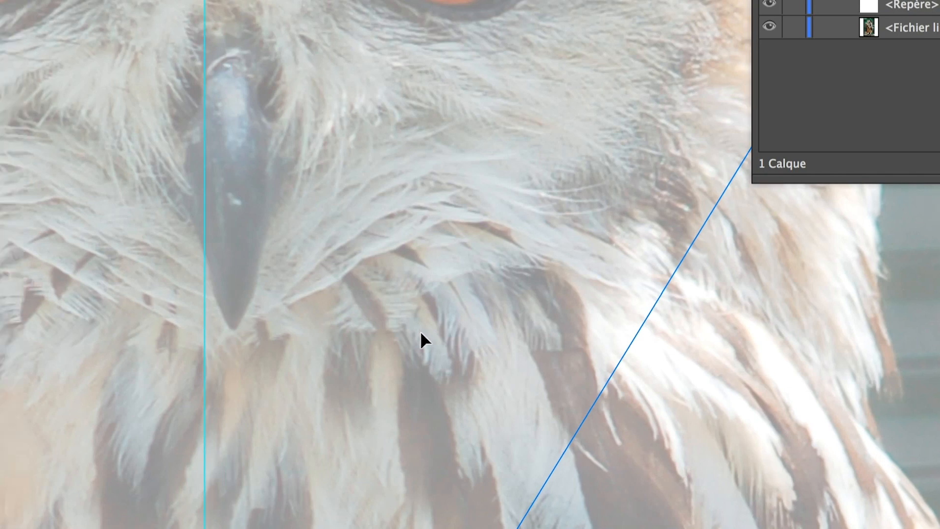
key("shift+Right")
key("shift+Down")
key("shift+Up")
key("shift+Left")
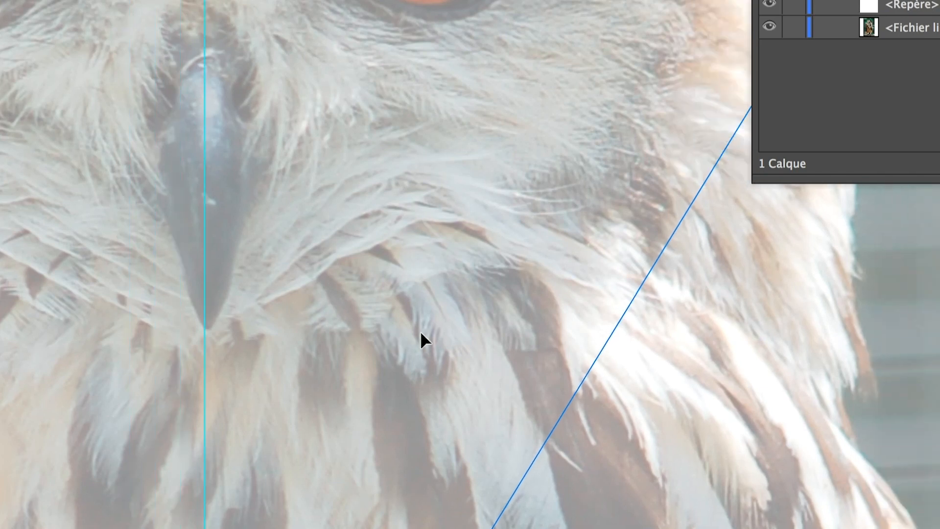
key("shift+Left")
key("shift+Left")
key("shift+Right")
key("shift+Right")
key("shift+Right")
key("shift+Left")
Nudge the owl photo right and down in small increments to a Y position of 100,5 mm
key("Left")
key("Right")
key("Right")
key("Right")
key("Right")
key("Right")
key("Right")
key("Down")
key("Down")
key("Down")
key("Down")
key("Down")
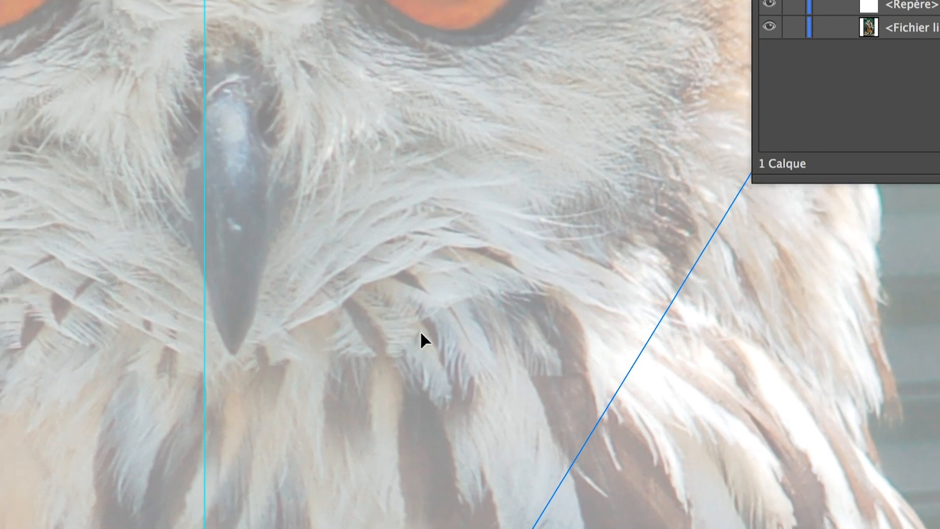
Try moving the owl photo far to the right of the vertical guide using only small increments
key("Right")
key("Right")
key("Right")
key("Right")
key("Right")
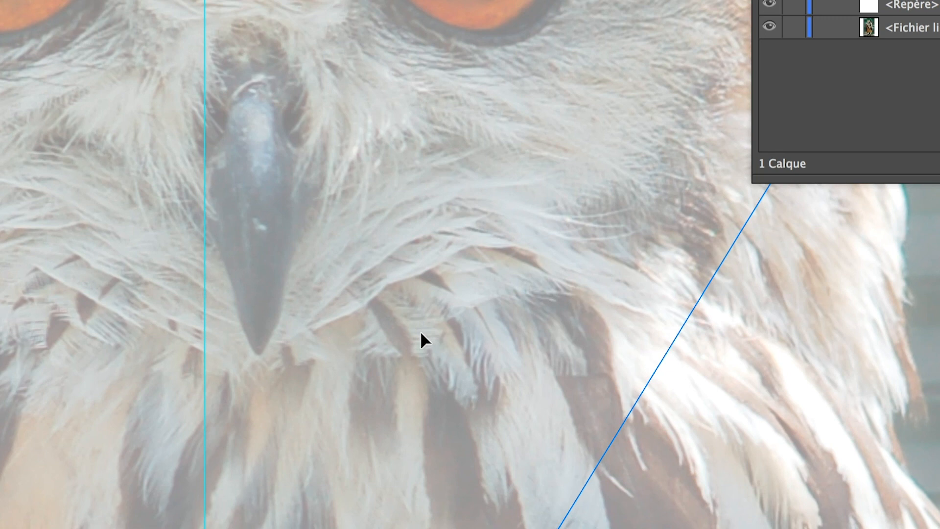
key("Right")
key("Right")
key("Right")
key("Right")
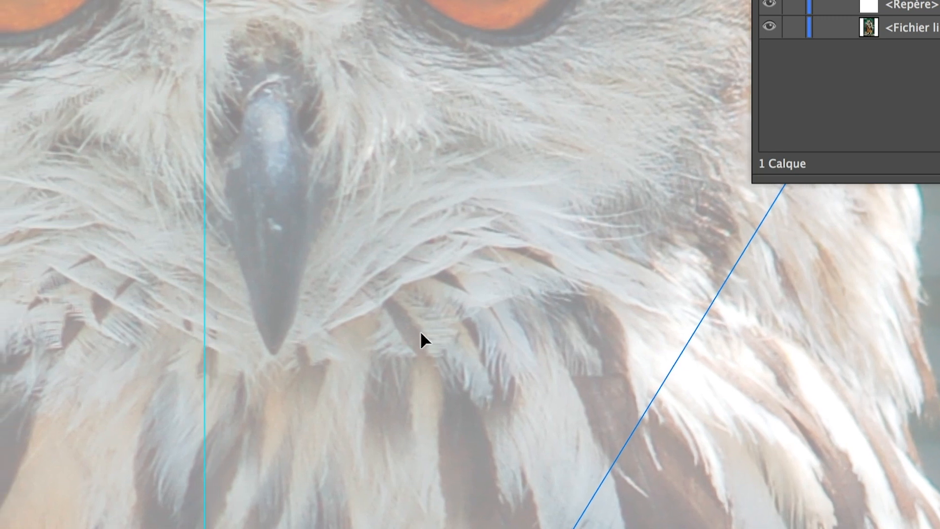
key("Right")
key("Right")
key("Right")
key("Right")
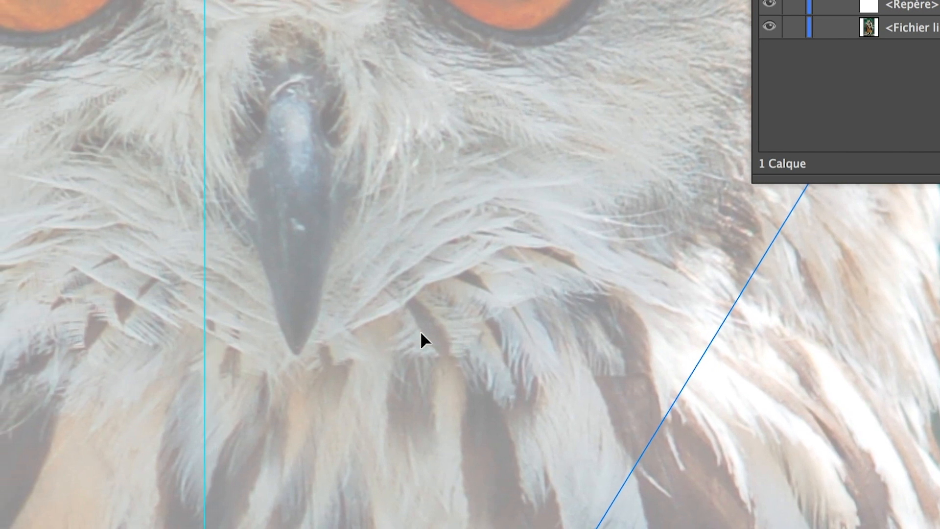
key("Right")
key("Right")
key("Right")
key("Right")
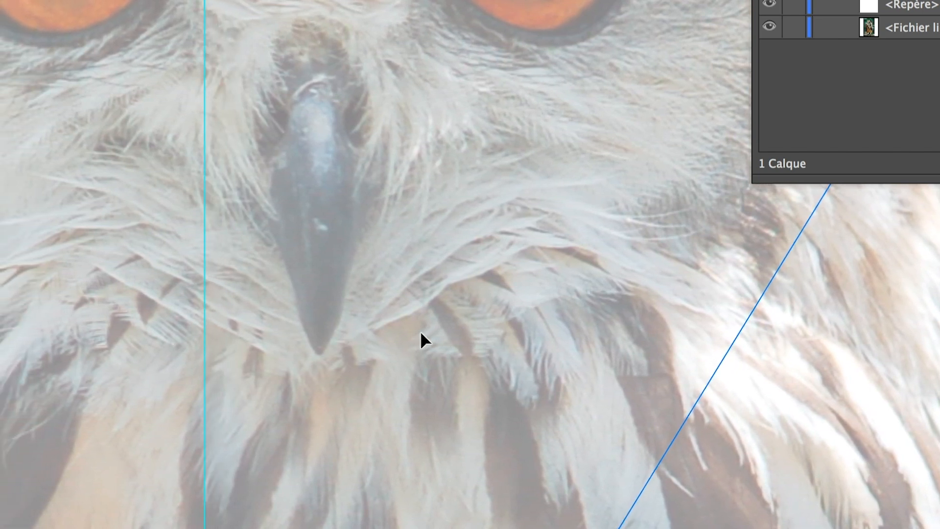
key("Right")
key("Right")
key("Right")
key("Right")
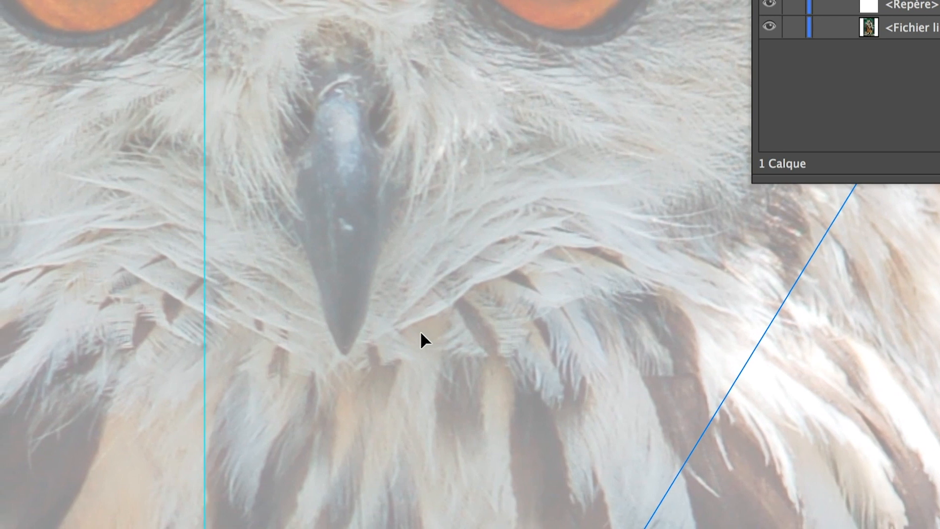
key("Right")
key("Right")
key("Right")
key("Right")
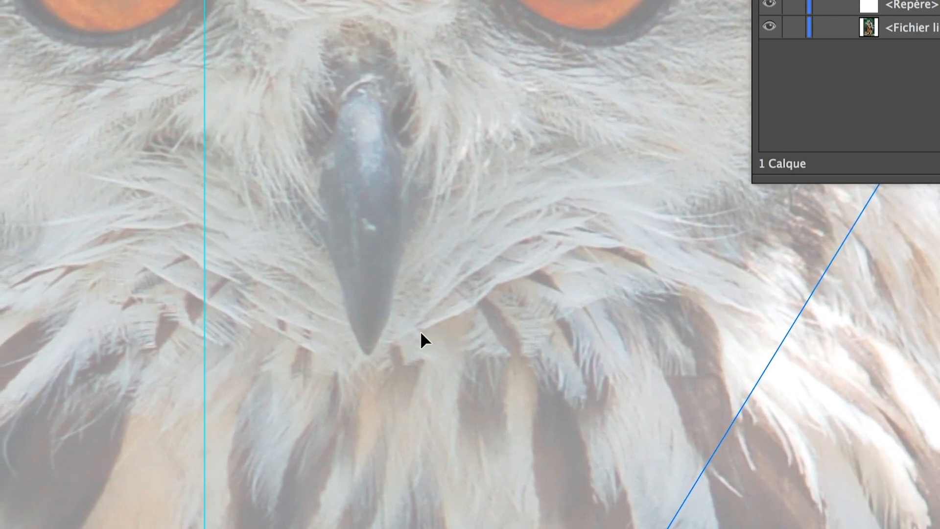
key("Right")
key("Right")
key("Right")
key("Right")
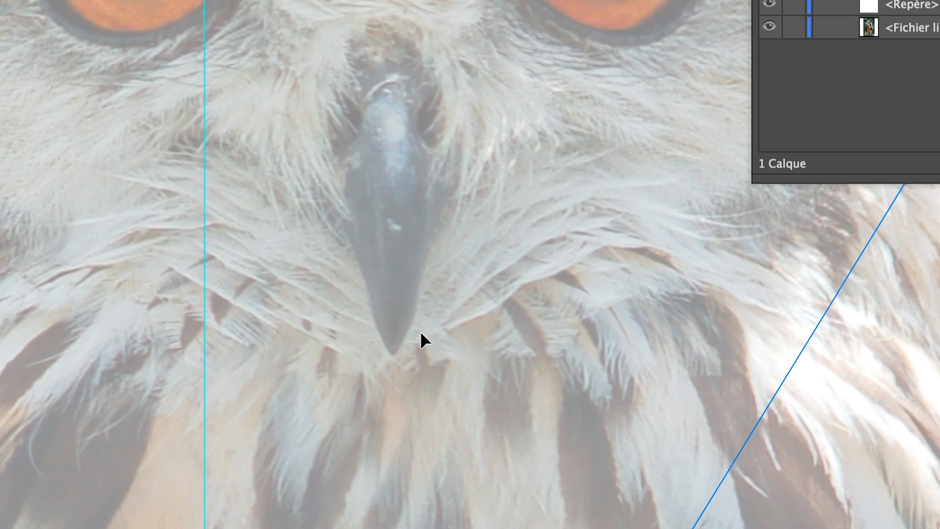
Move the owl photo back left with large and then small nudges to an X position of 133,755 mm, centring the beak on the guide
key("shift+Left")
key("shift+Left")
key("shift+Left")
key("shift+Left")
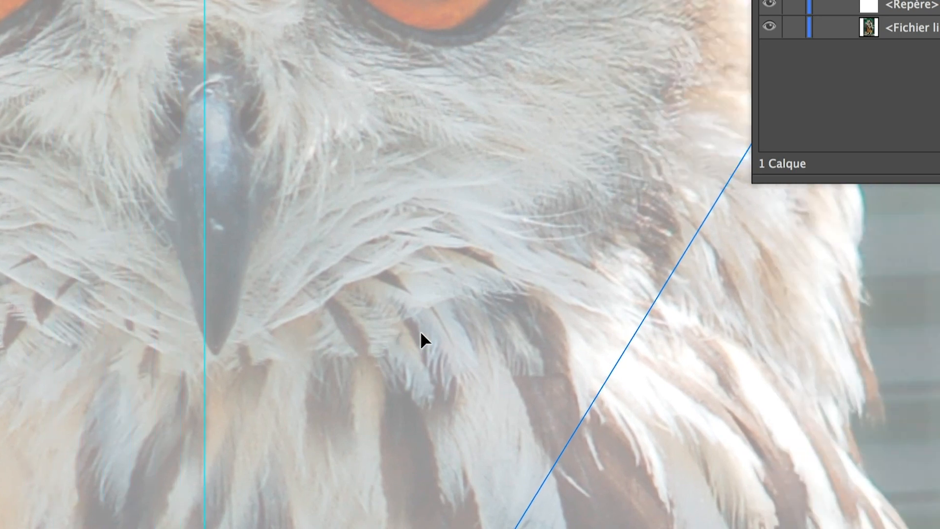
key("Left")
key("Left")
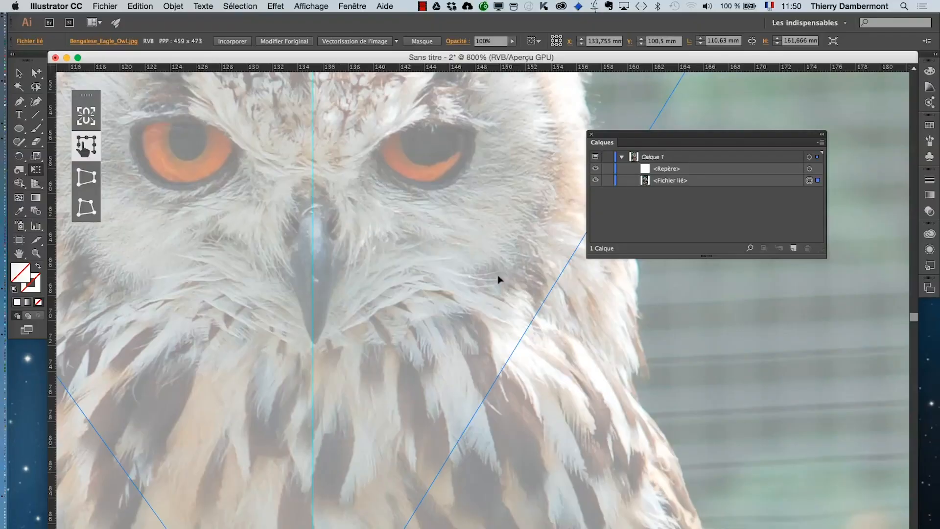
Collapse Calque 1 and lock the layer
scroll(574, 217, "down", 5)
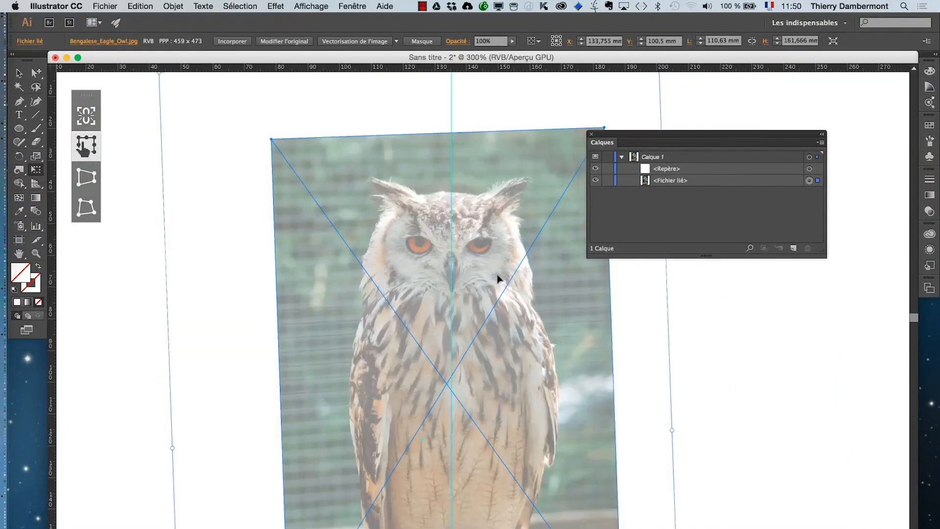
left_click(623, 158)
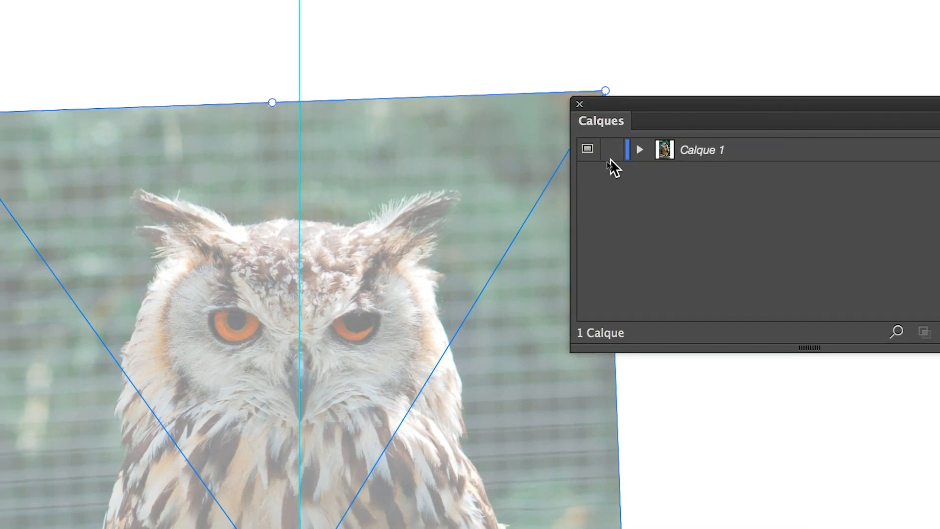
left_click(593, 156)
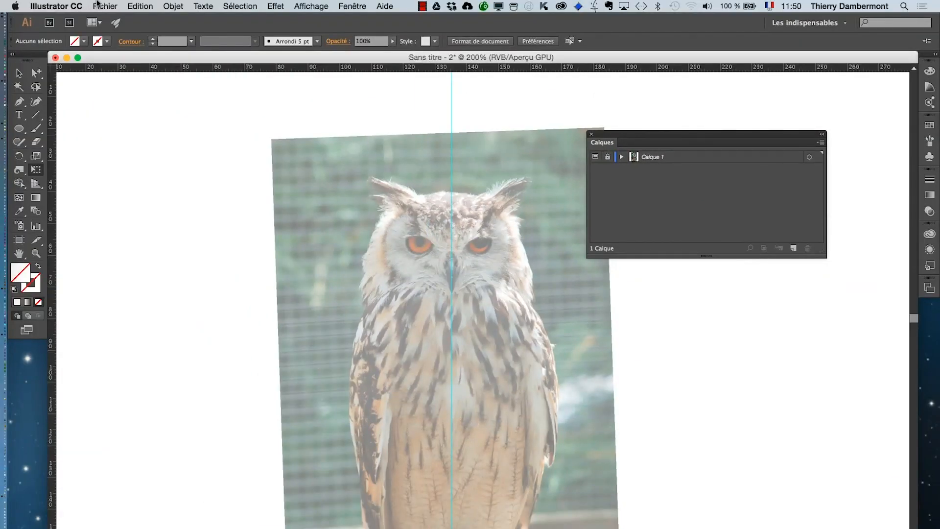
Save the document as "dessin en symétrie - 01.ai" in the "AI avancé jour 4 sur 4" folder with the default Illustrator CC options
left_click(97, 6)
left_click(123, 101)
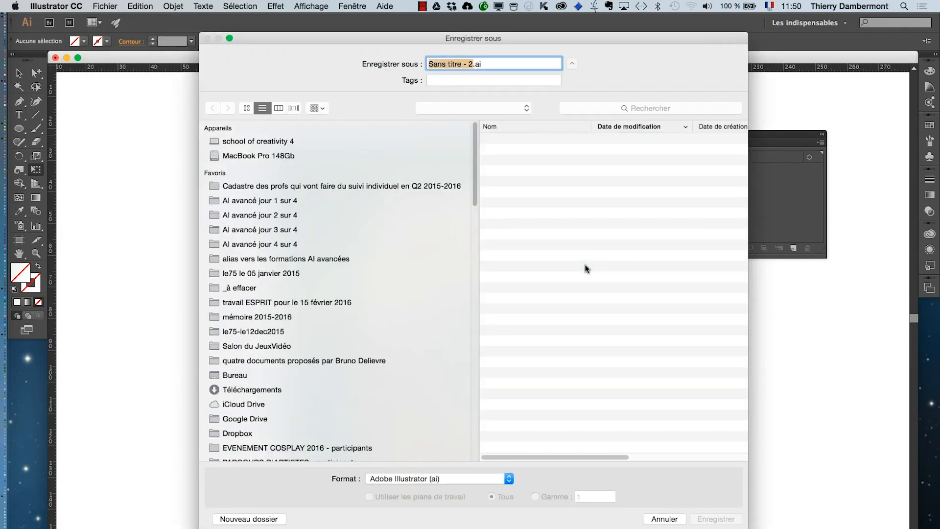
left_click(405, 244)
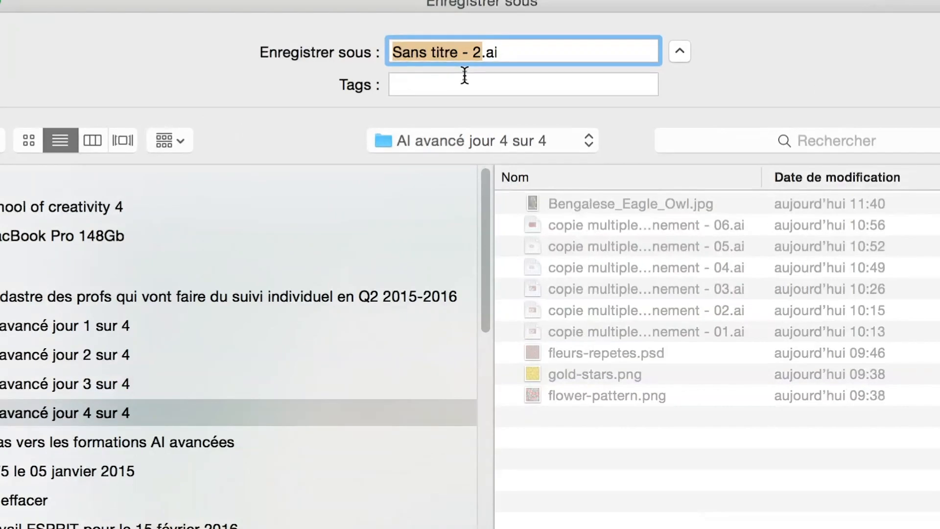
type("dessin en symétri")
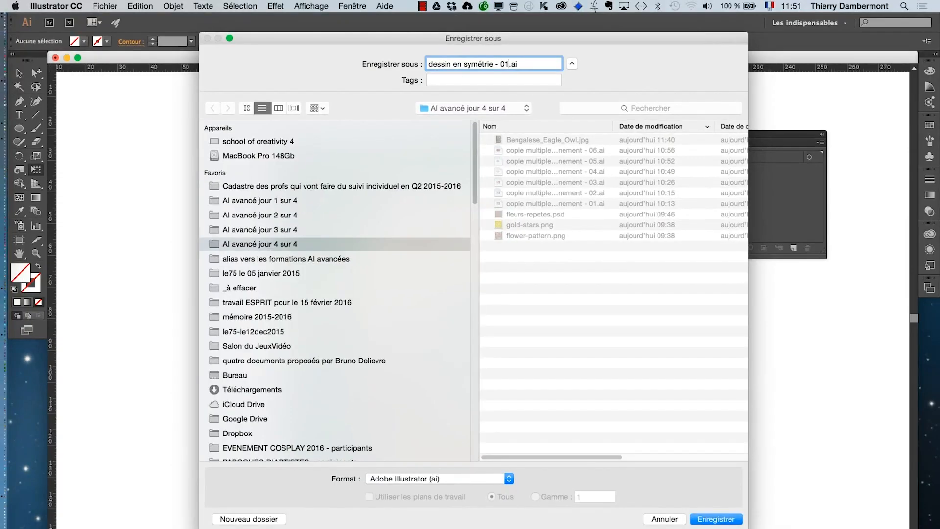
key("Return")
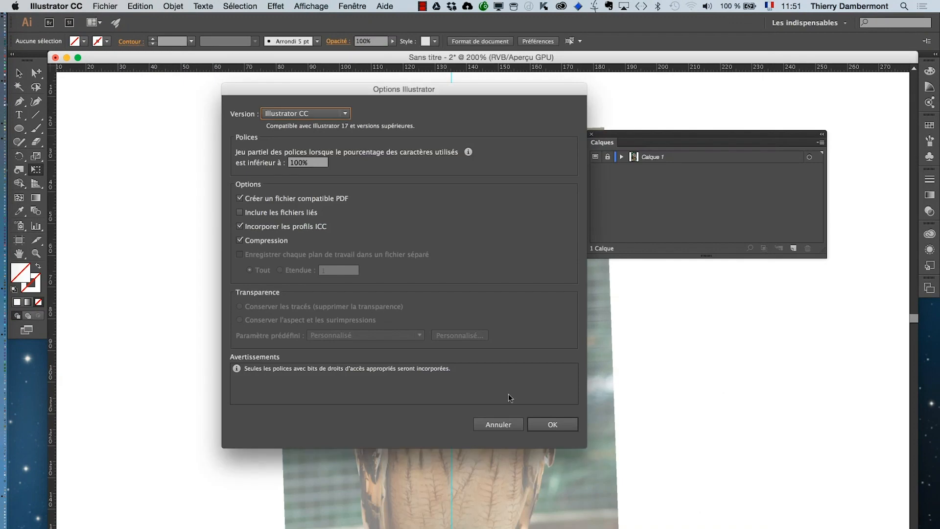
key("Return")
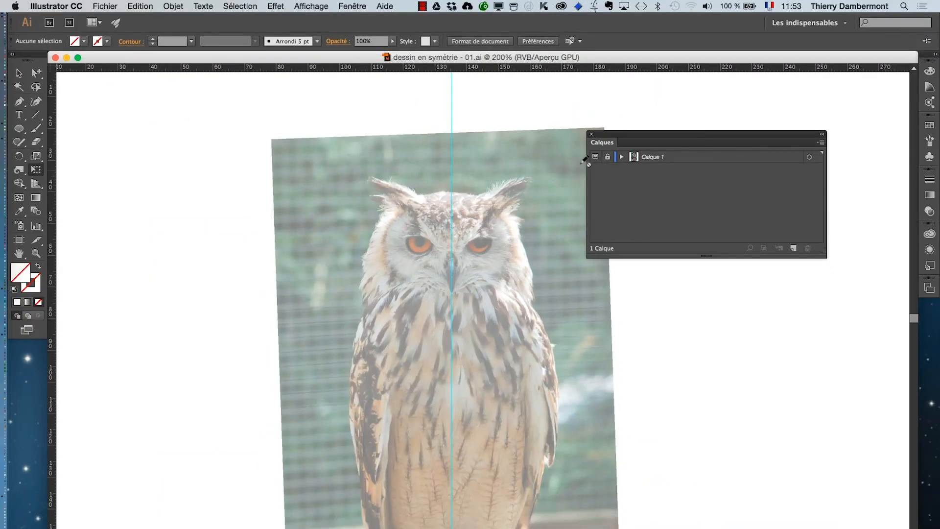
Move the layer list clear of the owl photo and activate the Pen tool for work on the owl's head
left_click_drag(618, 135, 690, 124)
scroll(464, 246, "up", 2)
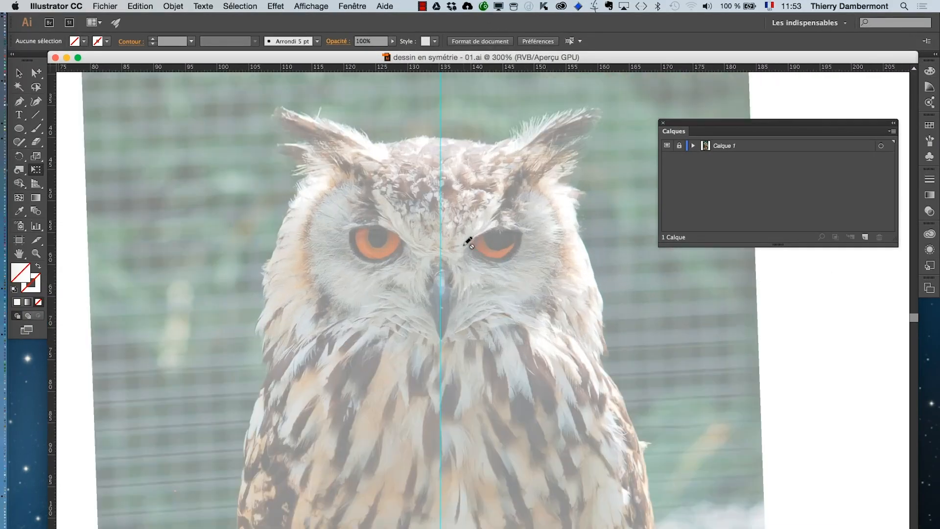
scroll(520, 234, "right", 5)
scroll(520, 234, "up", 2)
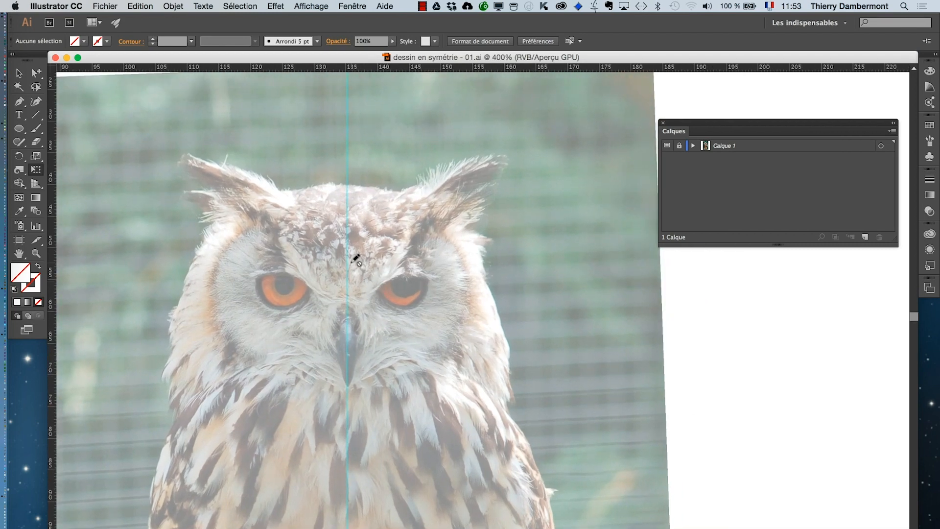
scroll(352, 262, "up", 1)
left_click_drag(447, 264, 474, 278)
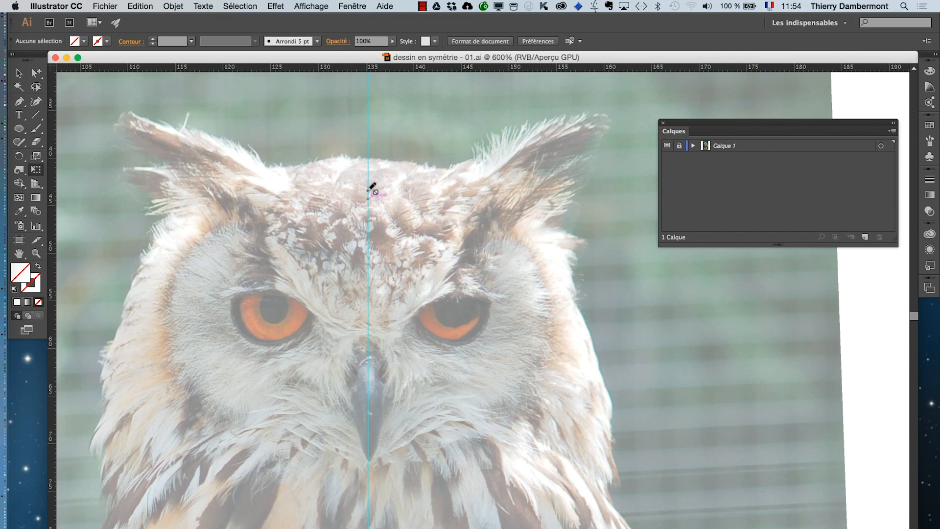
left_click(22, 105)
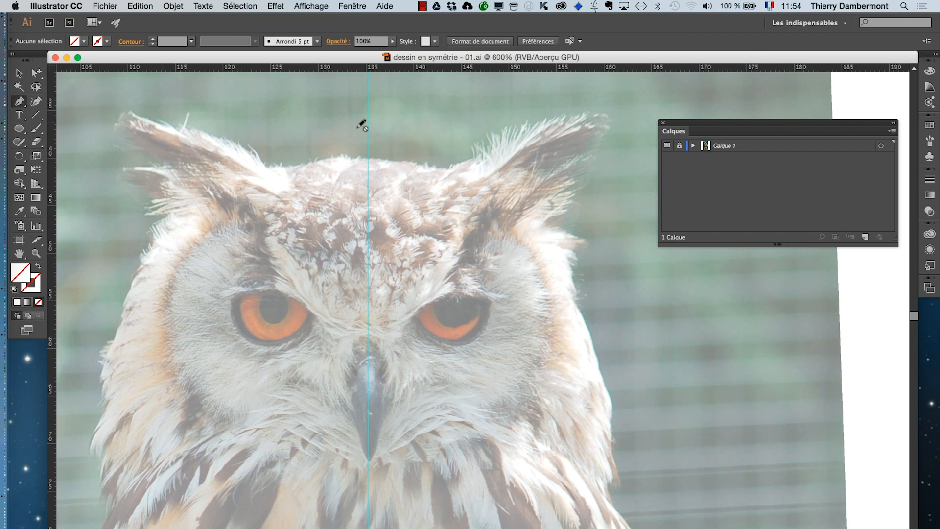
Set the stroke colour to the magenta swatch C4007A with no fill, and close the swatches
left_click(932, 127)
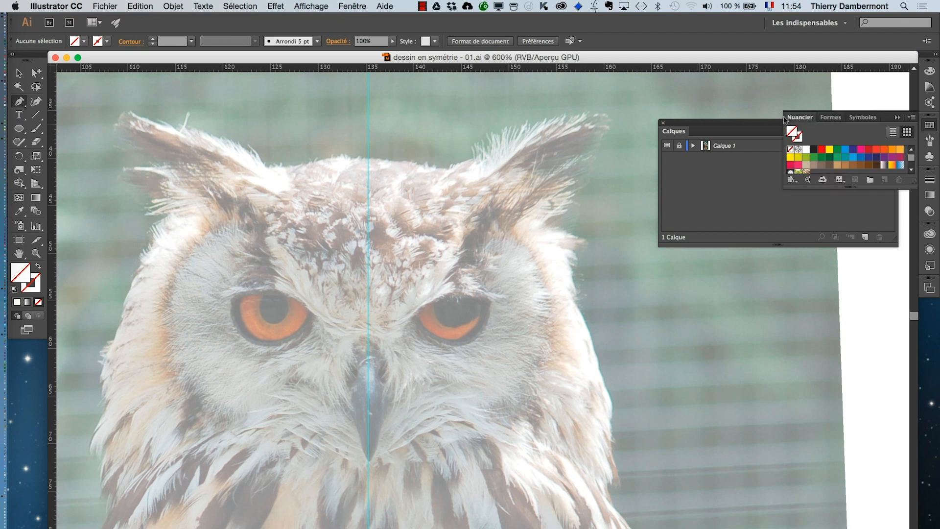
left_click_drag(785, 120, 81, 187)
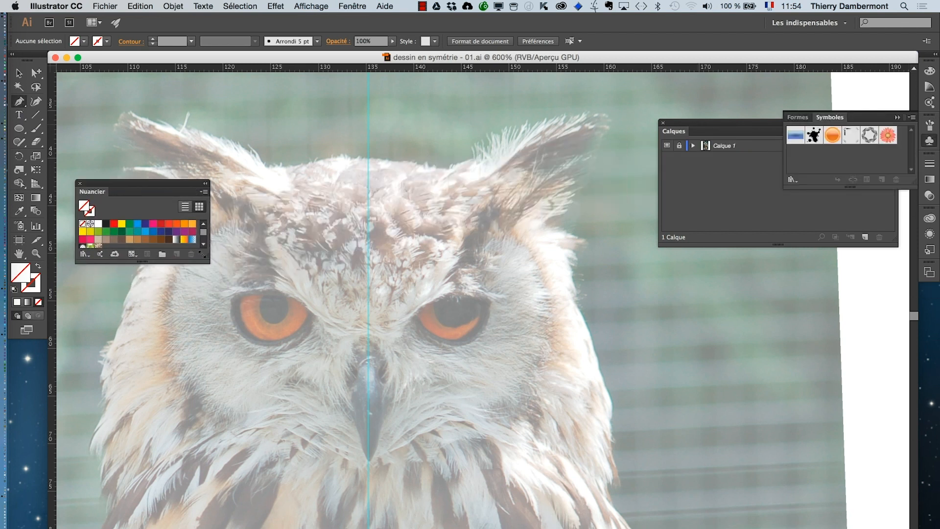
left_click_drag(204, 258, 226, 335)
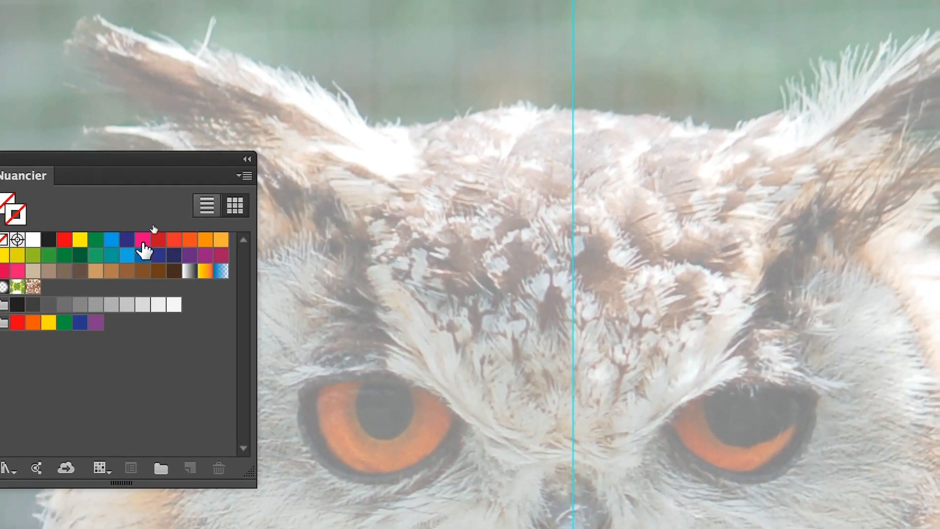
left_click(293, 171)
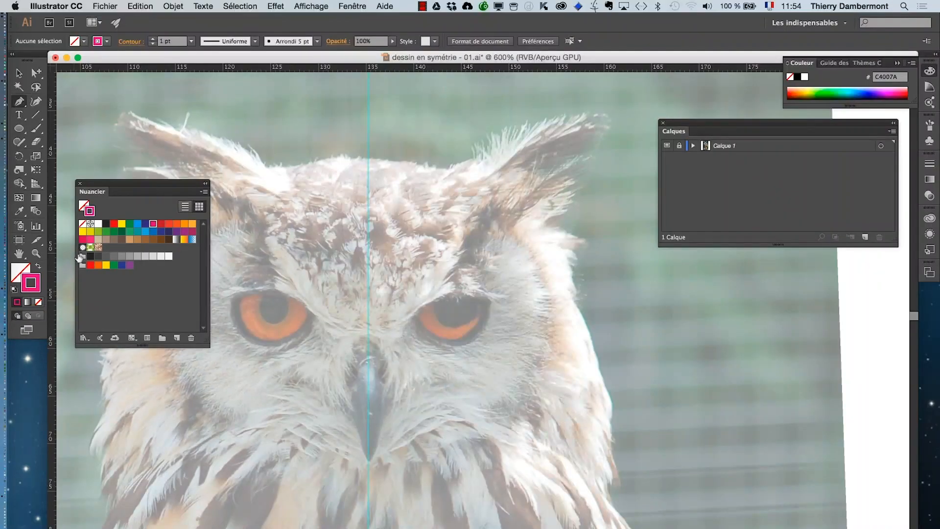
left_click(80, 184)
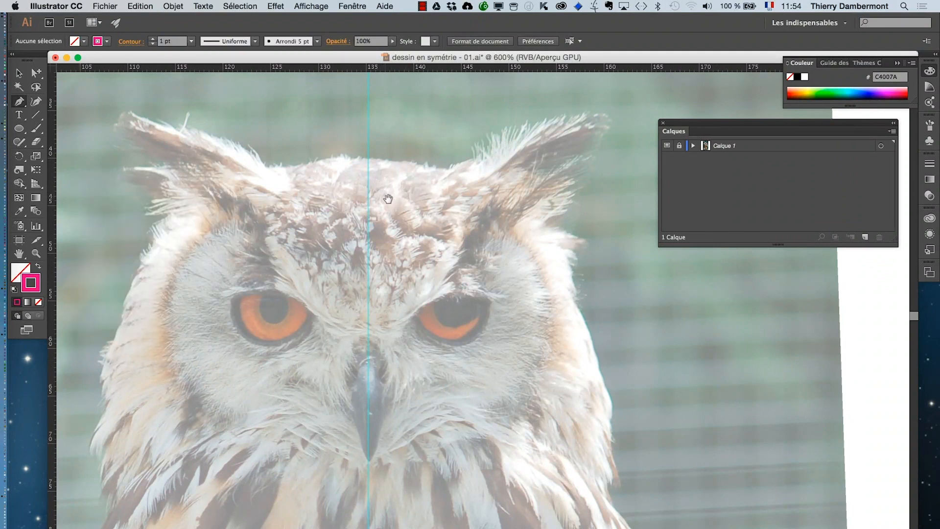
left_click_drag(389, 198, 433, 213)
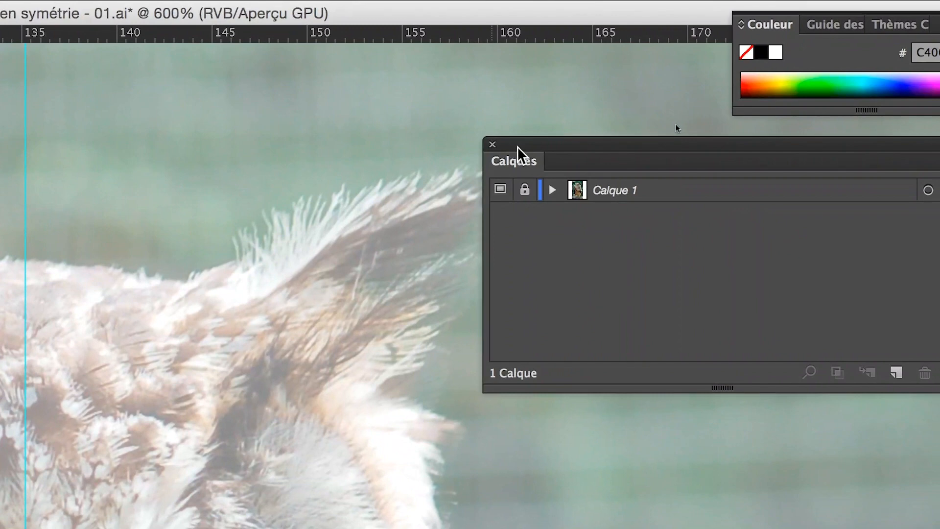
Add a new layer above Calque 1 and draw a Pen path from the guide along the crown to about X 126 mm, Y 41 mm
left_click_drag(518, 147, 473, 162)
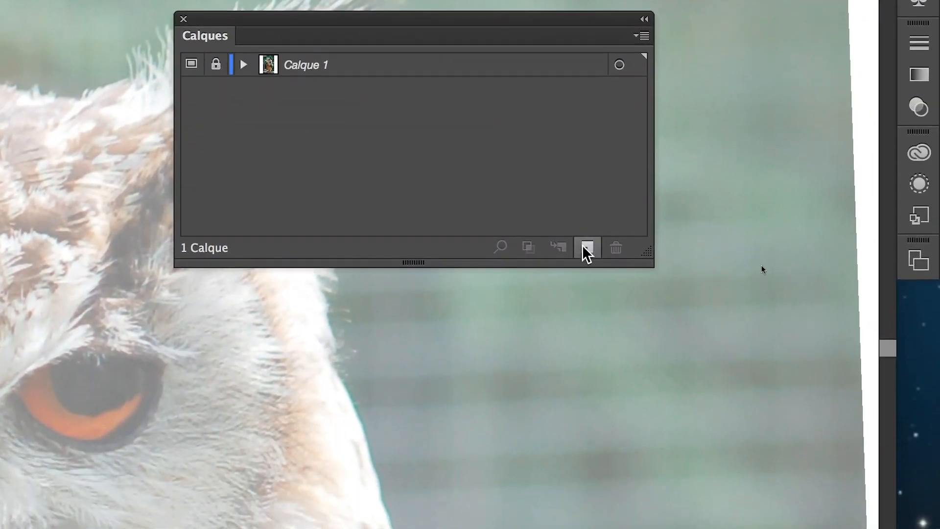
left_click(851, 389)
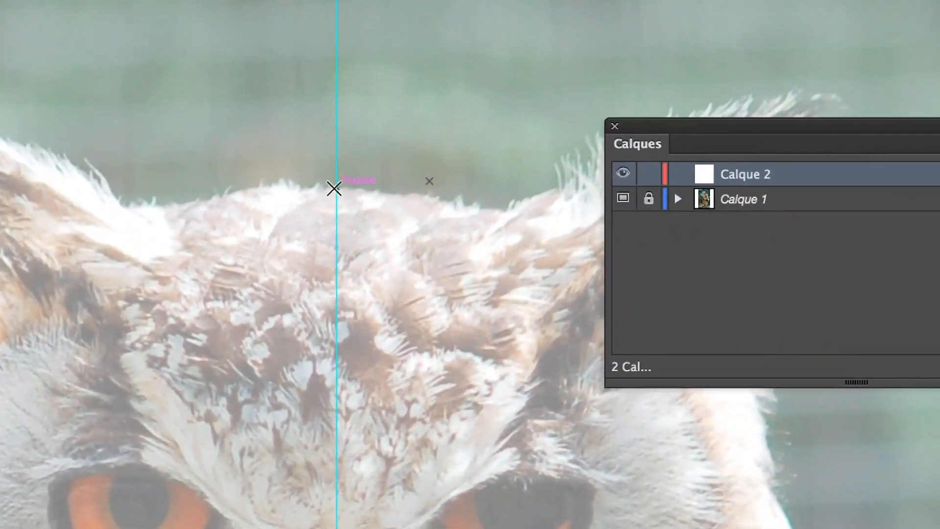
left_click_drag(336, 188, 265, 204)
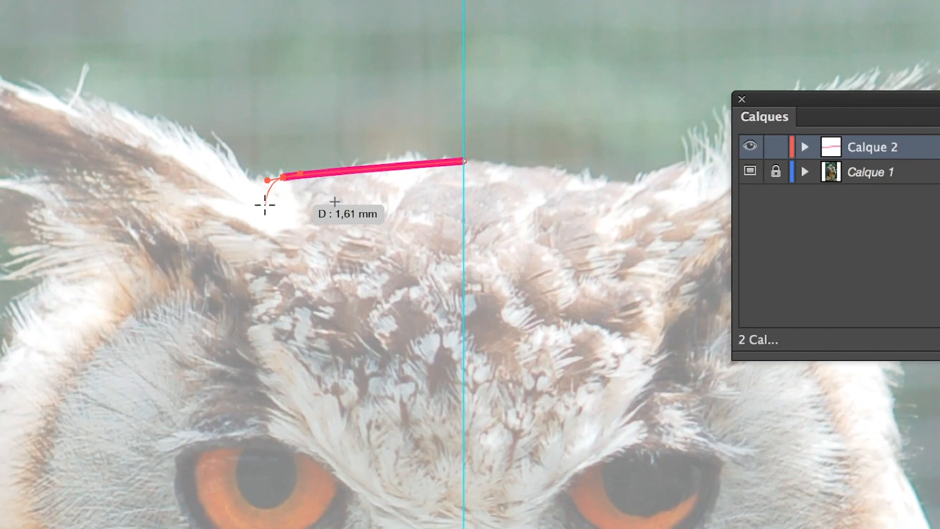
key("a")
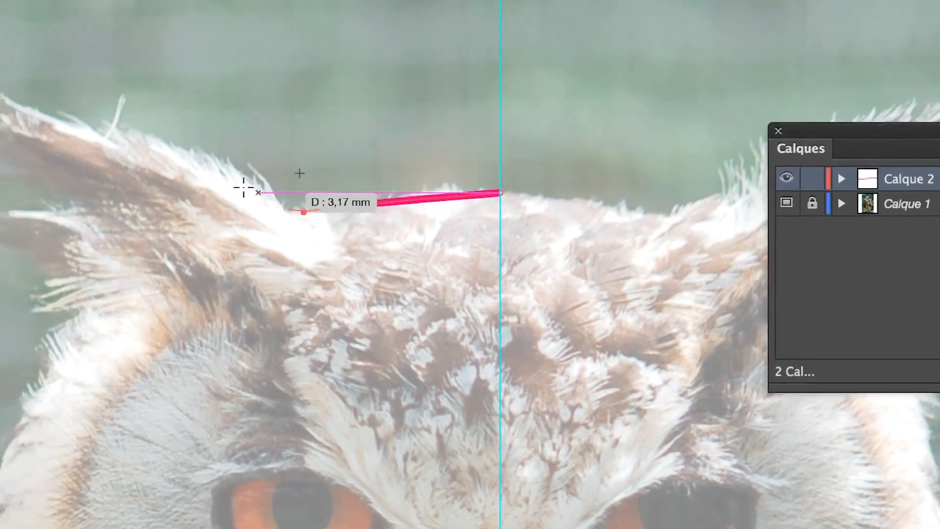
key("super")
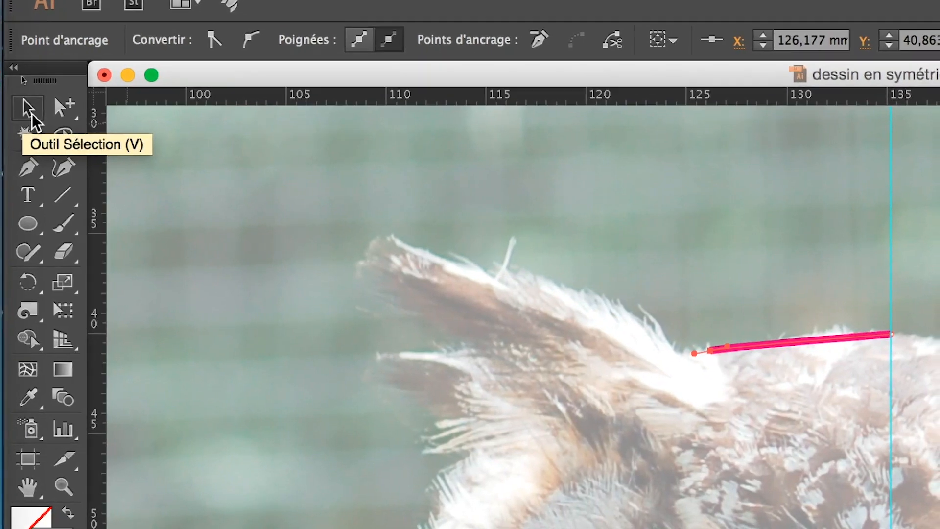
left_click(29, 111)
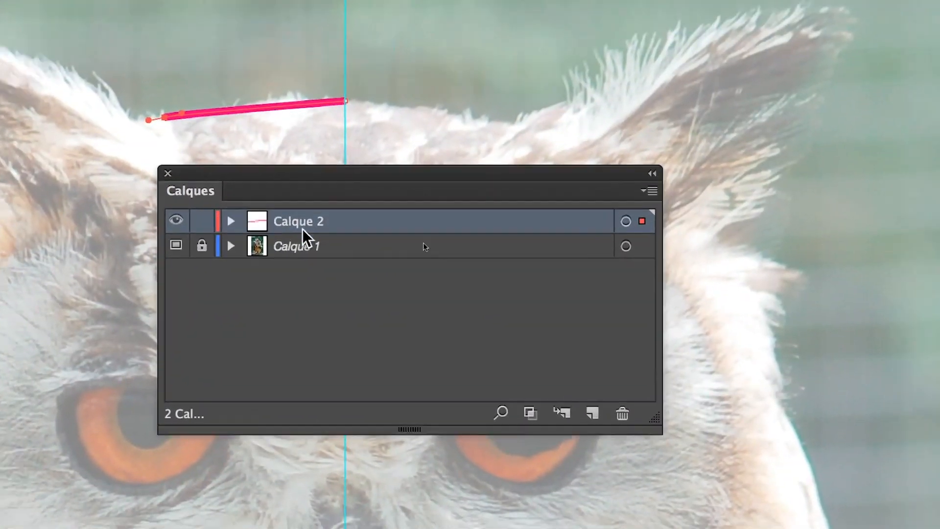
Try Vert as the layer colour of Calque 2
double_click(374, 228)
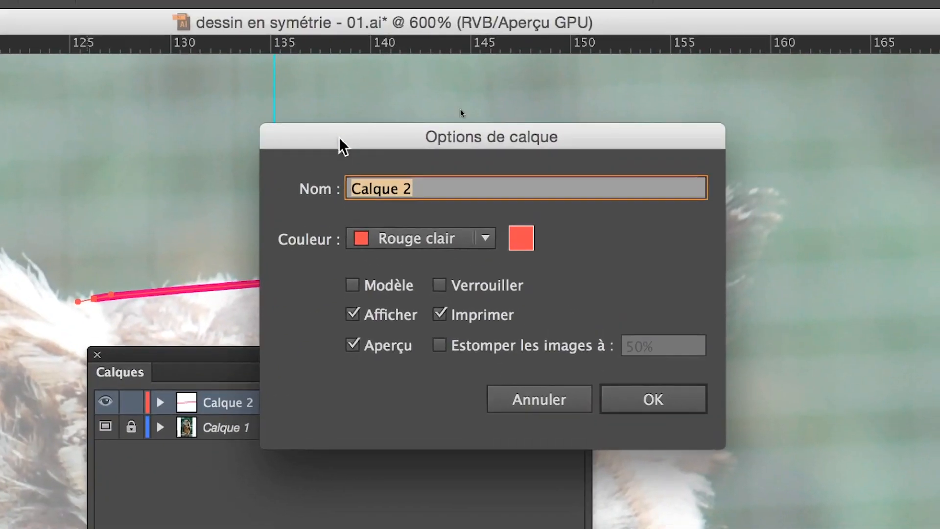
left_click_drag(357, 17, 345, 178)
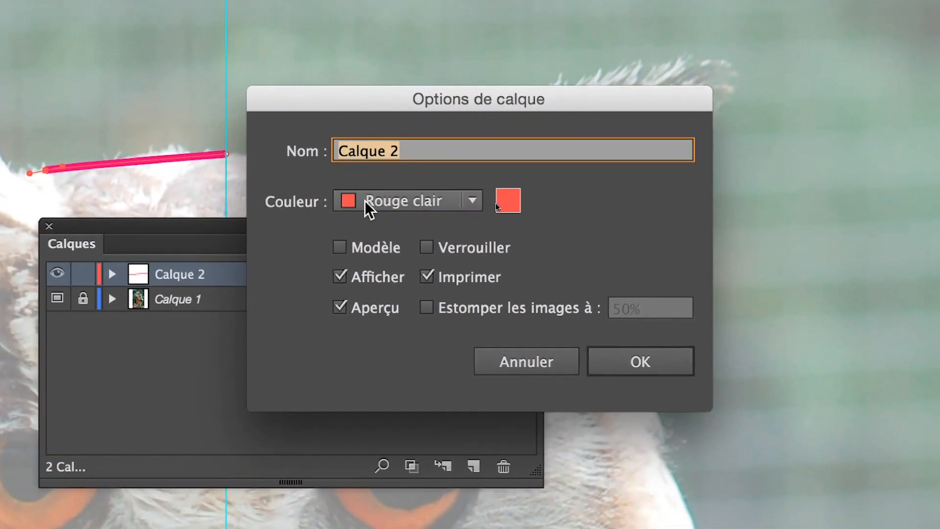
left_click(376, 278)
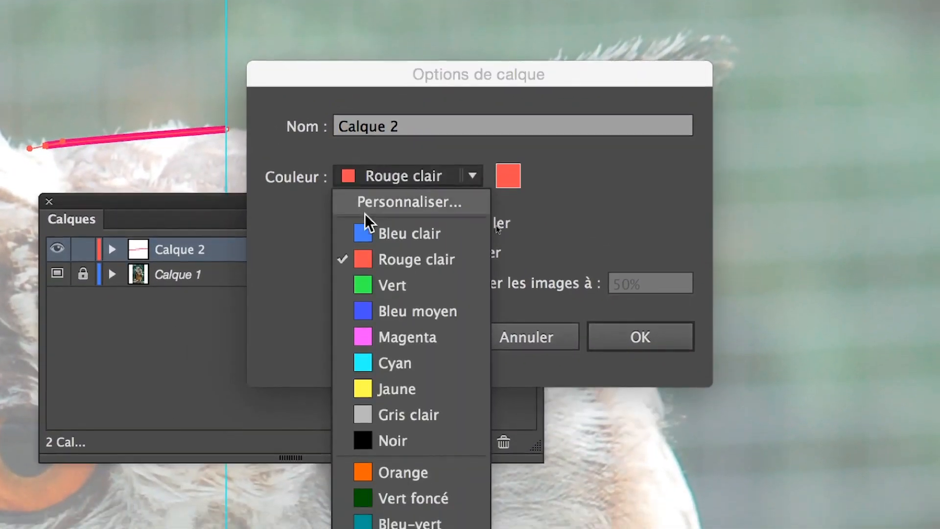
left_click(389, 285)
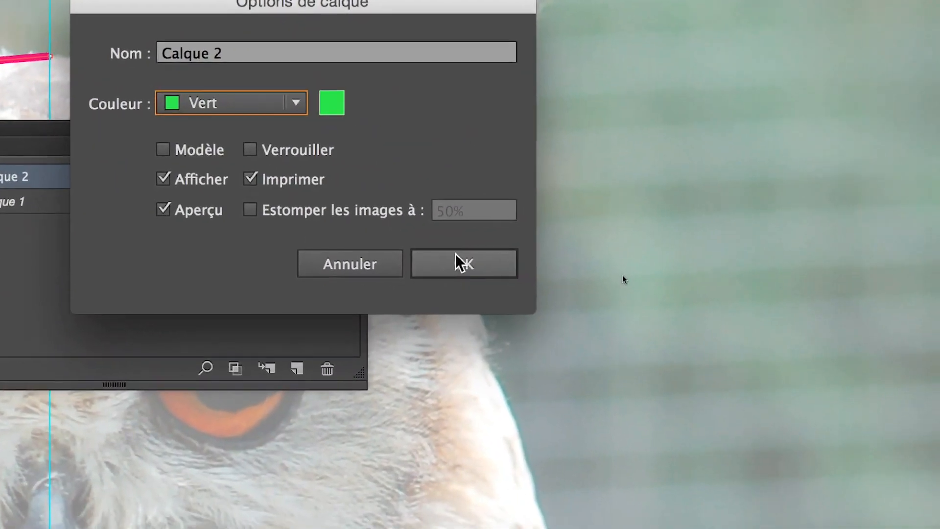
left_click(455, 253)
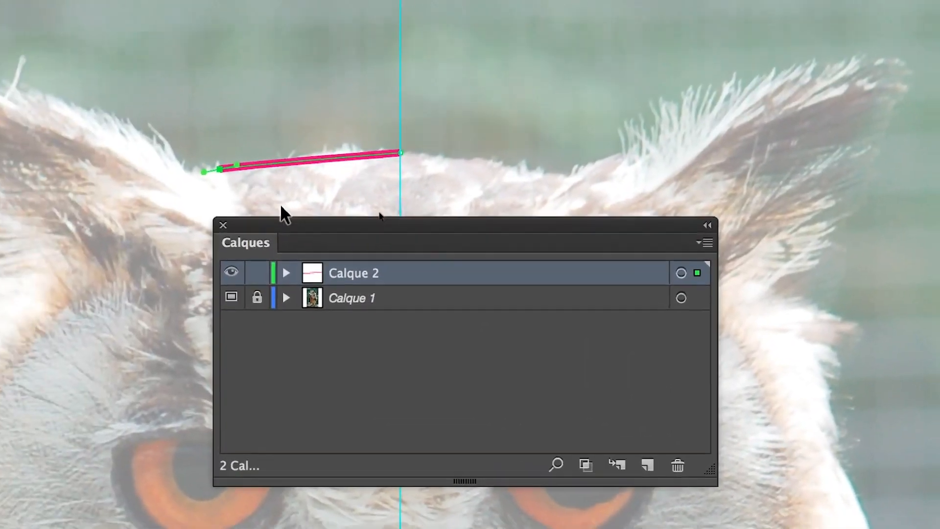
Try Orange as the layer colour of Calque 2
double_click(406, 273)
left_click(363, 212)
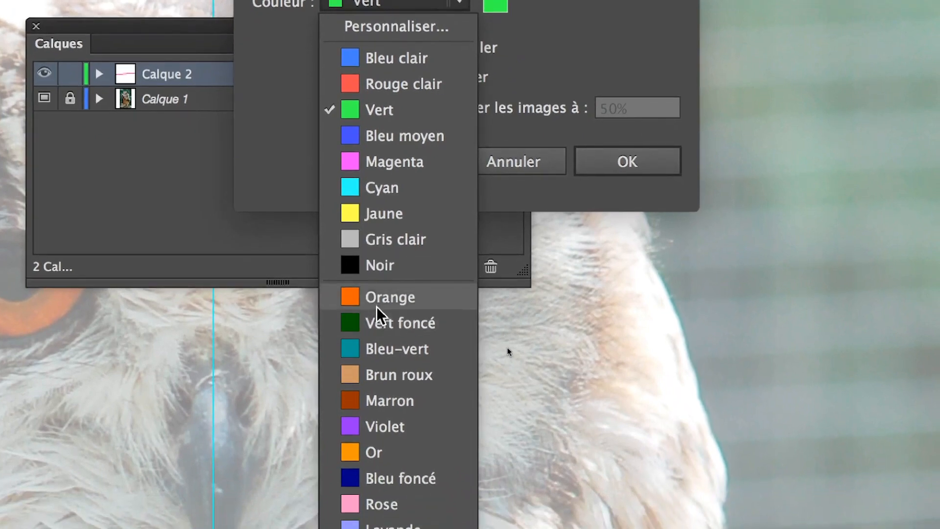
left_click(377, 304)
left_click(593, 169)
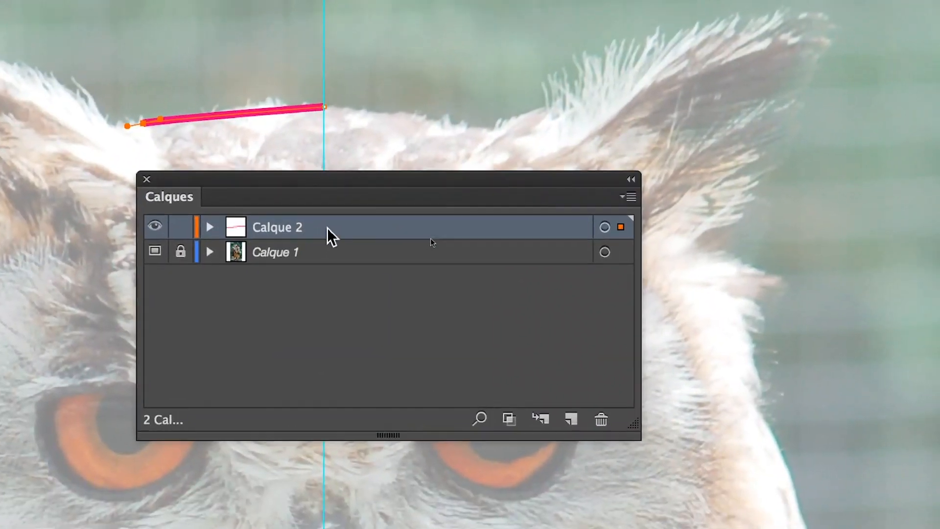
Set the layer colour of Calque 2 to Bleu foncé
double_click(429, 273)
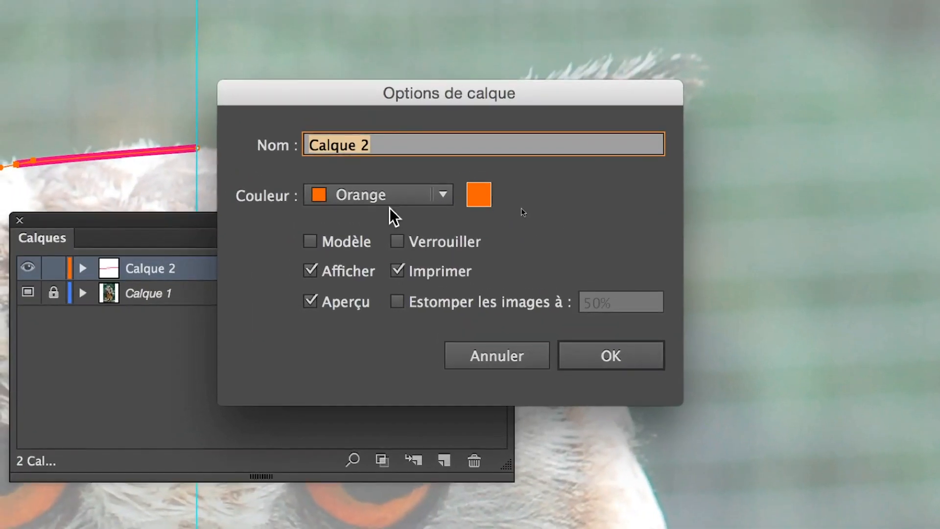
left_click(389, 204)
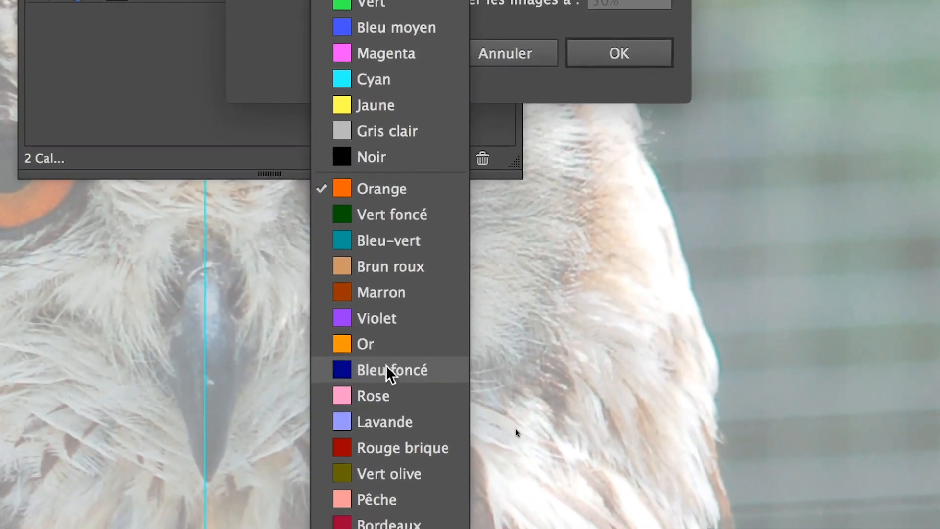
left_click(386, 377)
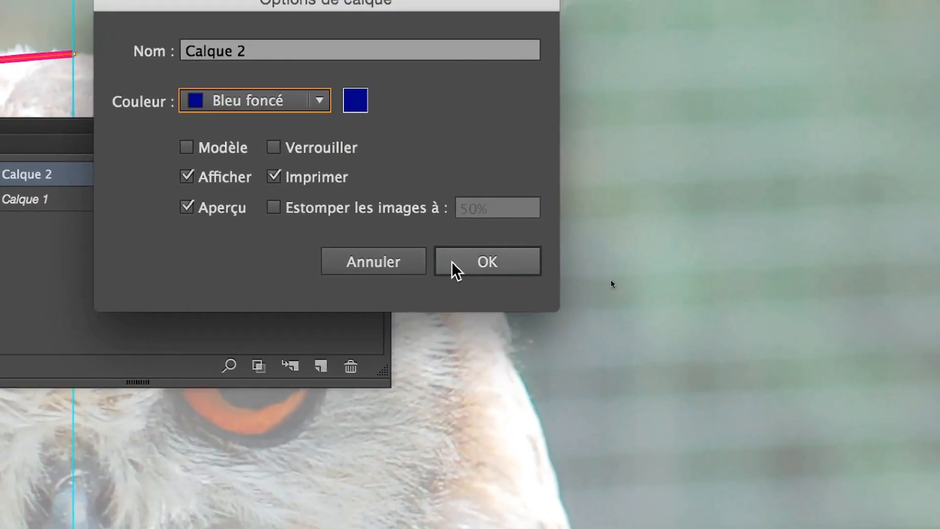
left_click(452, 262)
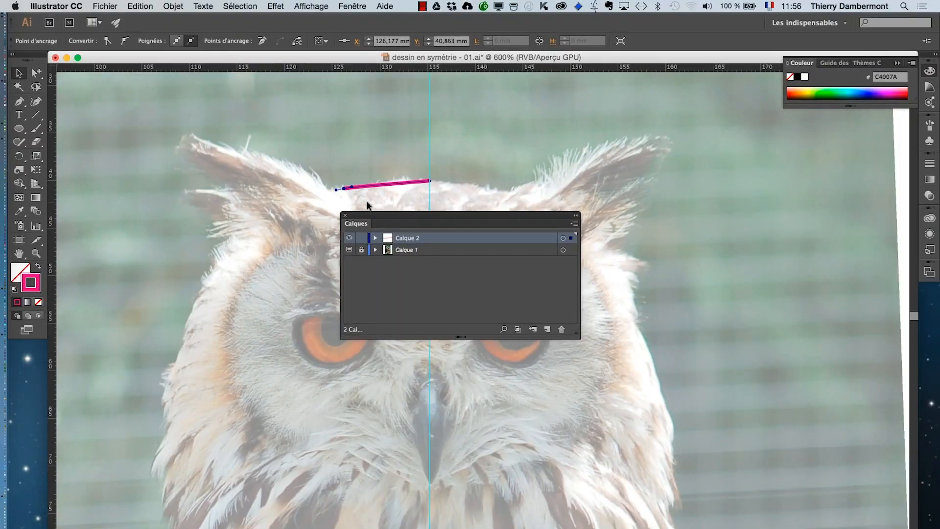
Show the path's Aspect attributes beside the owl's head, enlarge their list, and clear the layer list and colour settings out of the way
left_click_drag(369, 216, 556, 194)
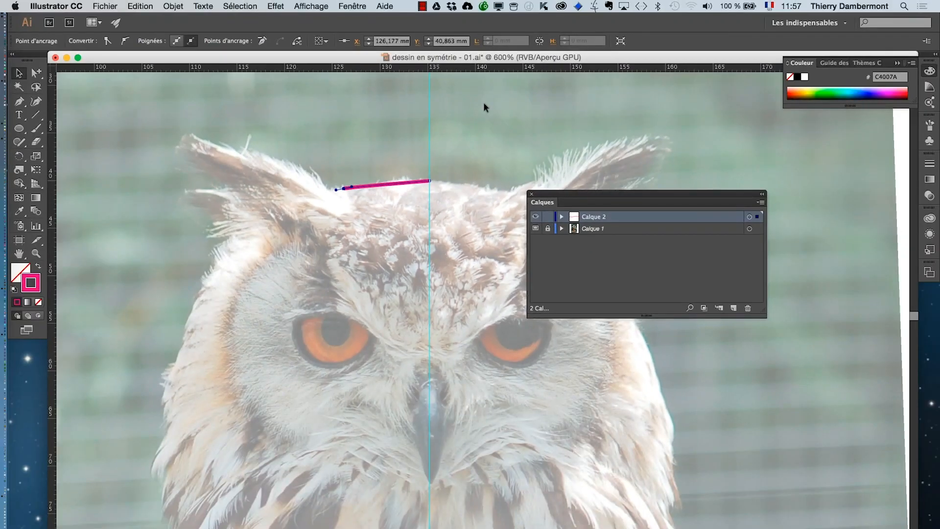
left_click(348, 6)
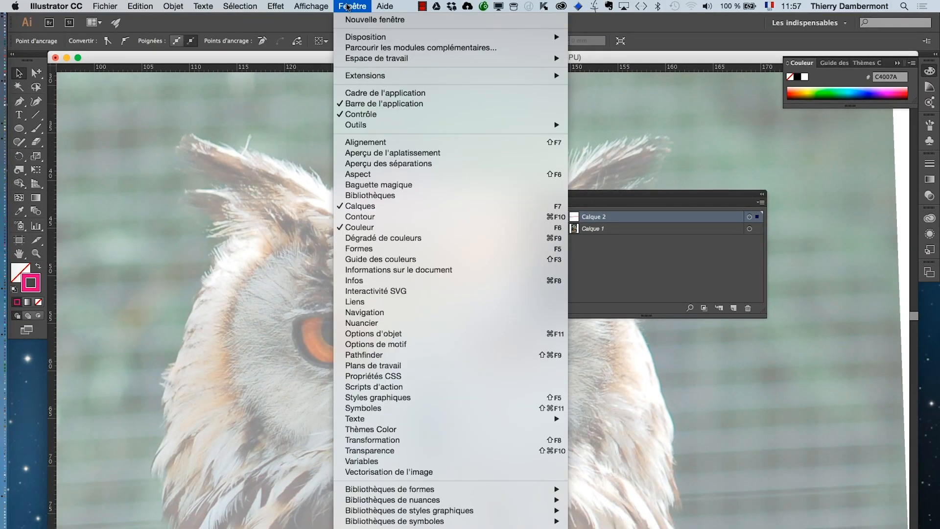
left_click(377, 174)
left_click_drag(833, 214, 117, 150)
left_click(898, 211)
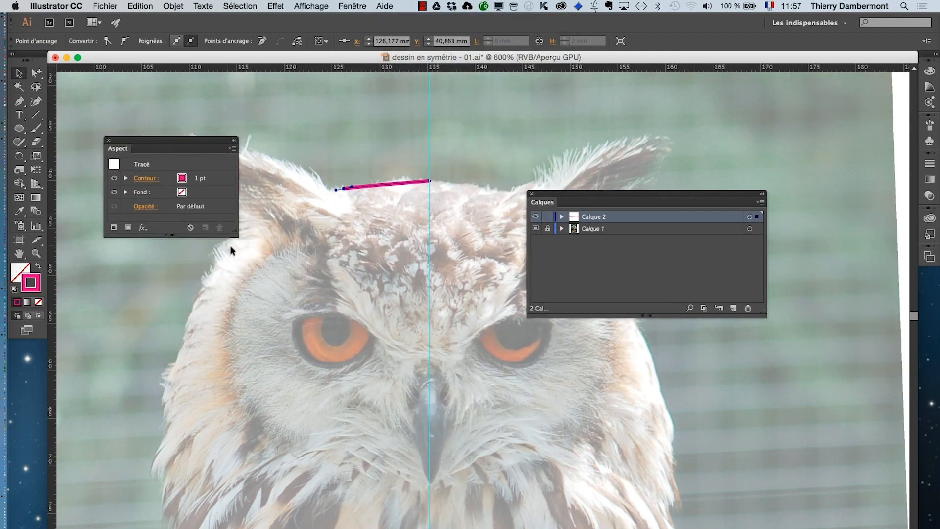
left_click_drag(235, 231, 242, 279)
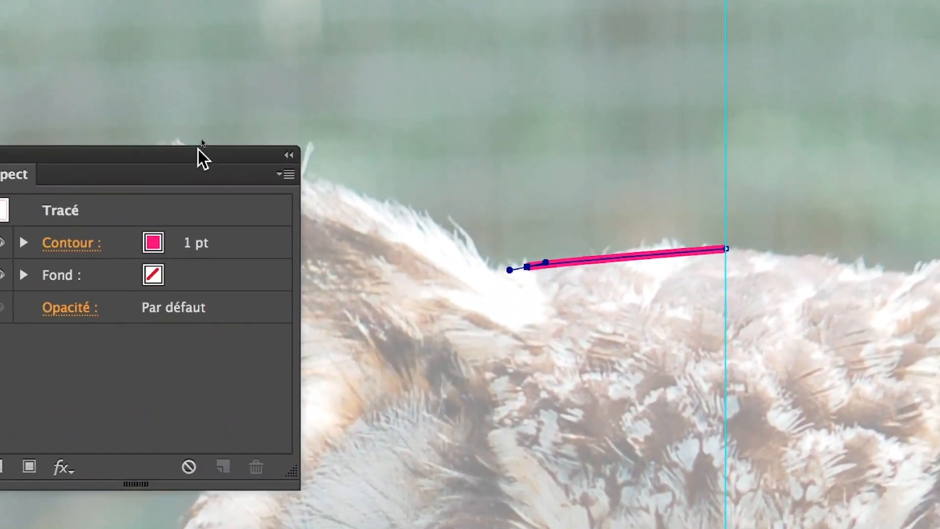
left_click(225, 247)
left_click(219, 283)
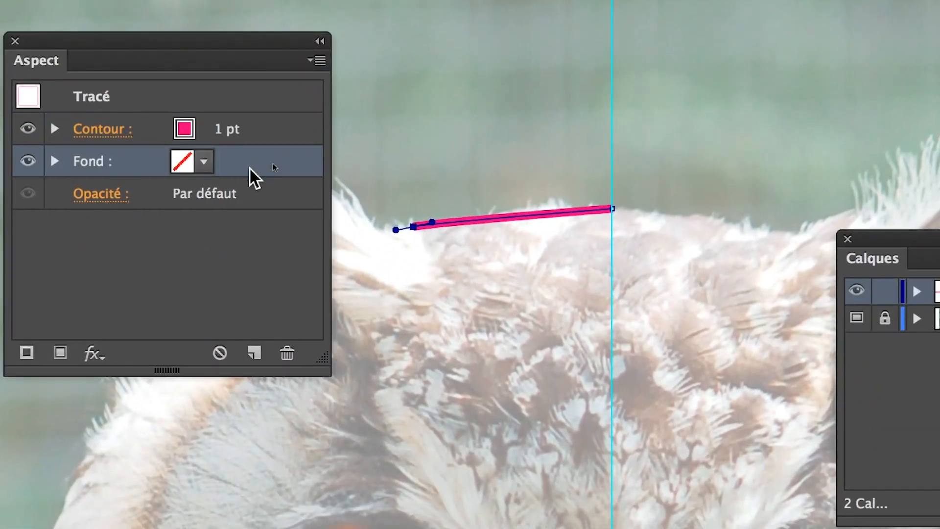
left_click(167, 234)
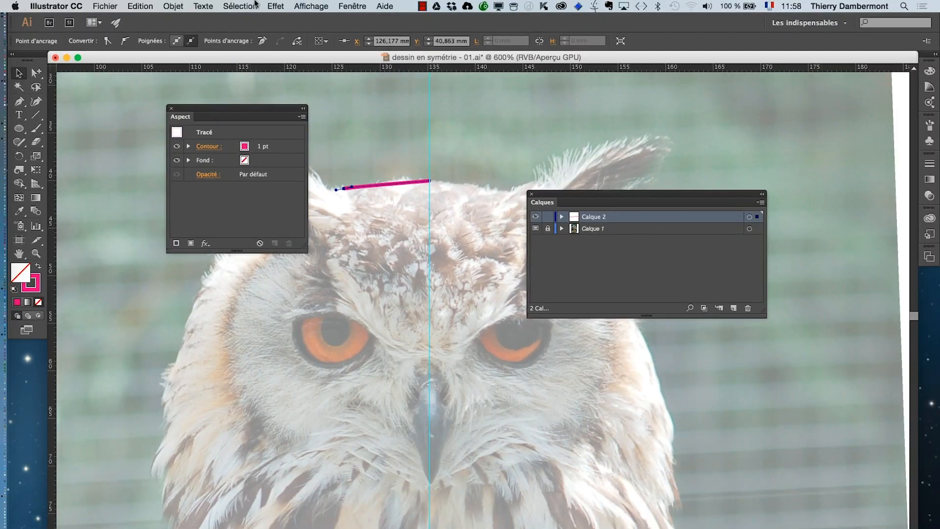
Start a Transformation effect on the crown path, with its settings clear of the path and Aperçu turned on
left_click(276, 6)
mouse_move(313, 97)
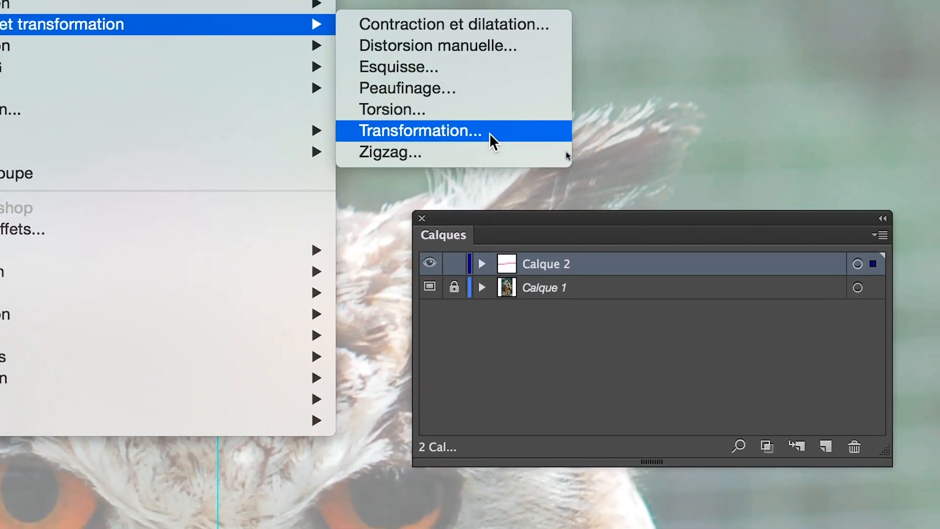
left_click(491, 133)
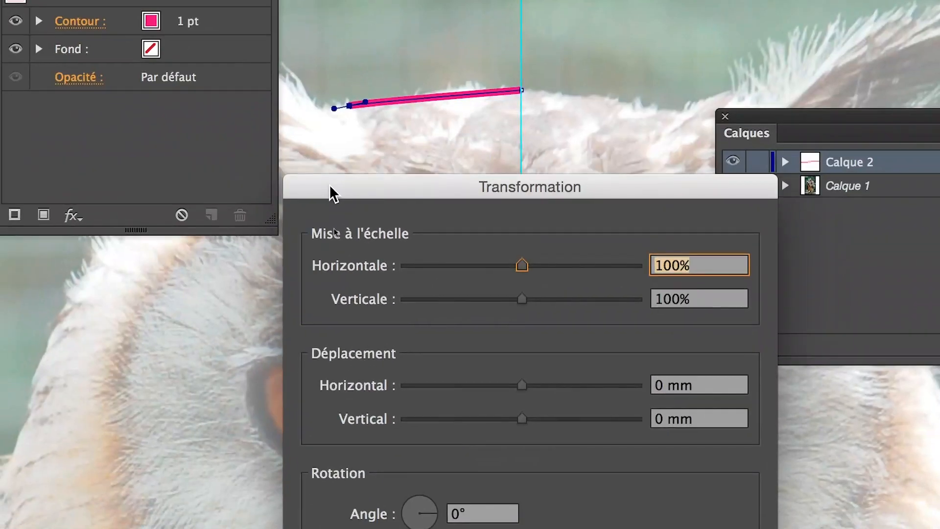
left_click_drag(333, 194, 620, 0)
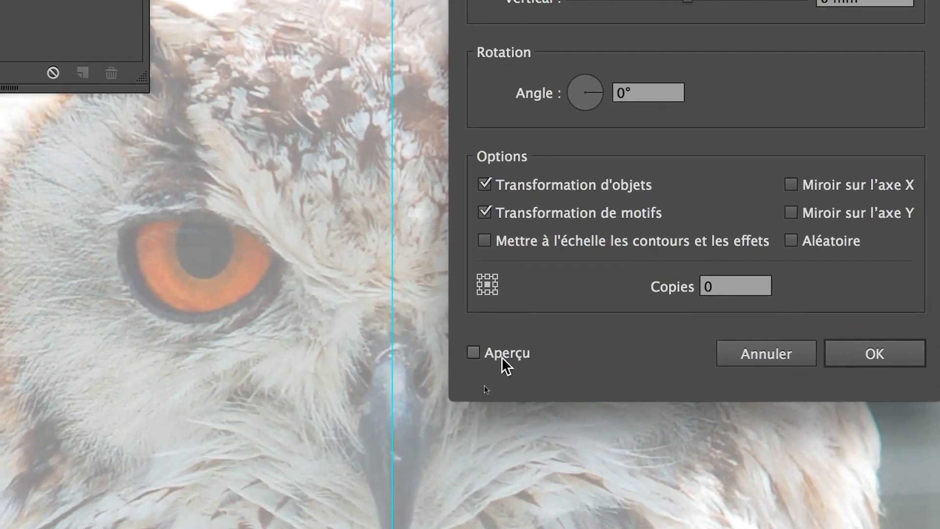
left_click(350, 467)
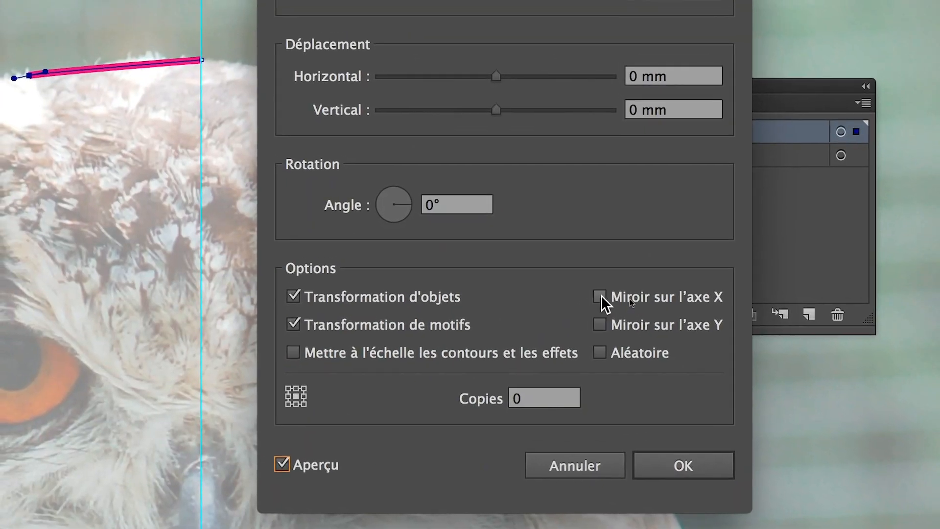
Compare both mirror axes, keep only Miroir sur l'axe X, and reflect the path about its middle-right reference point
left_click(600, 297)
left_click(600, 324)
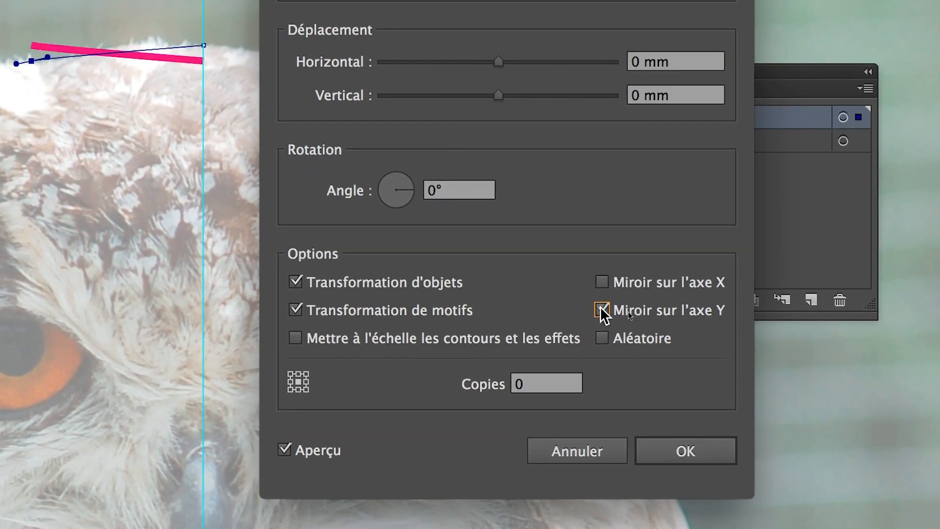
left_click(600, 325)
left_click(601, 285)
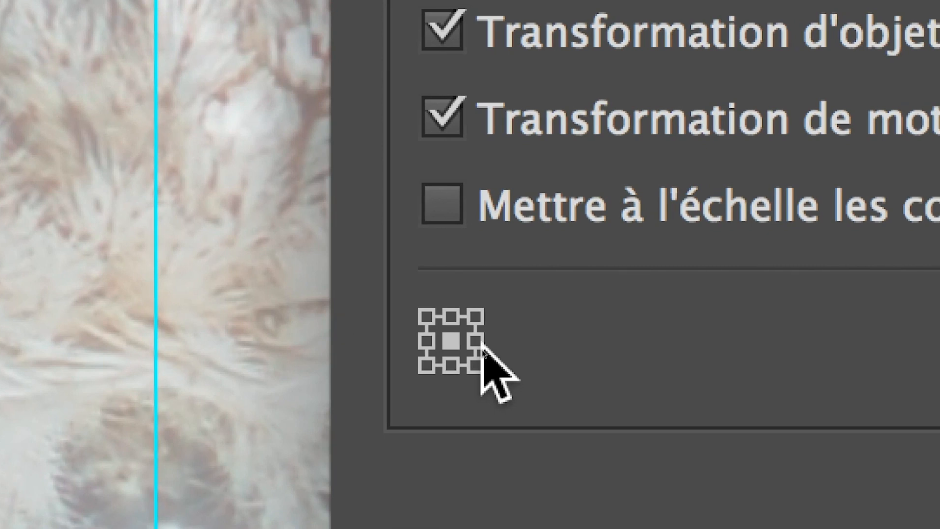
left_click(478, 343)
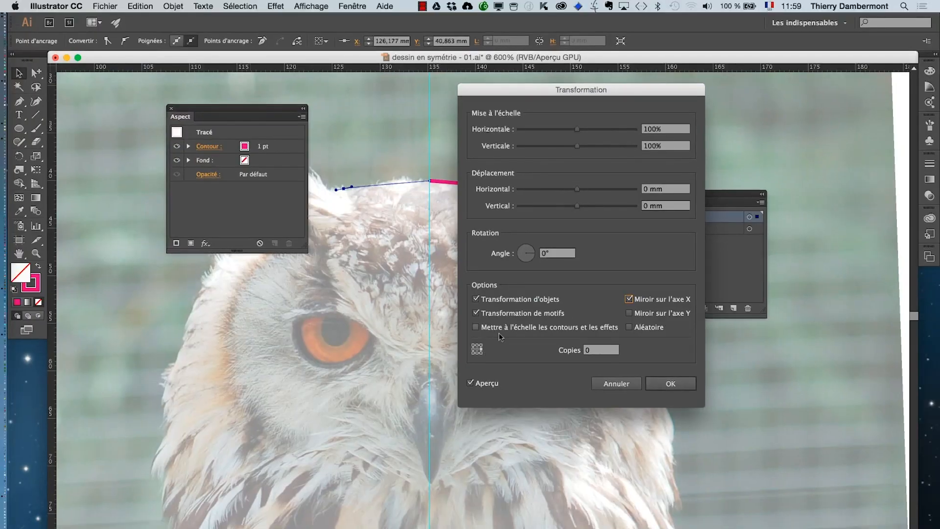
Set the effect to produce 1 copy and apply it to the crown path
left_click_drag(489, 93, 672, 93)
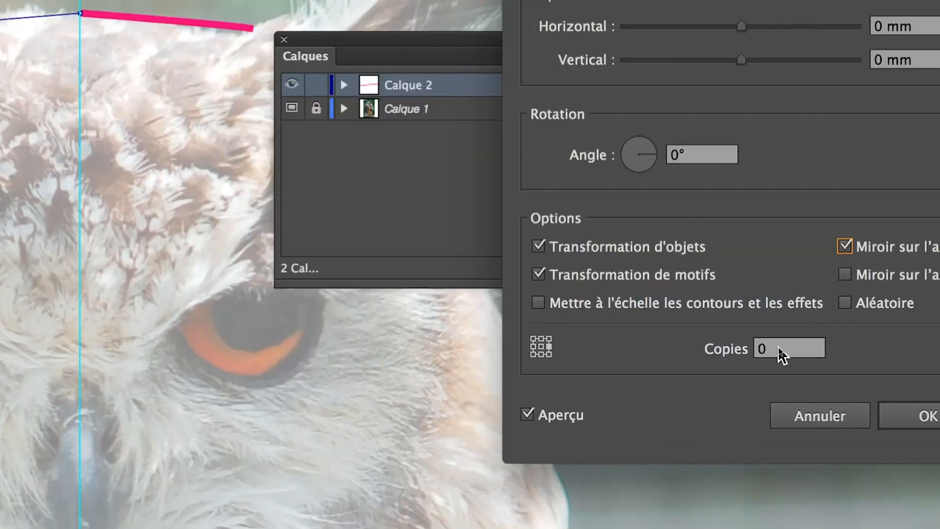
left_click(778, 346)
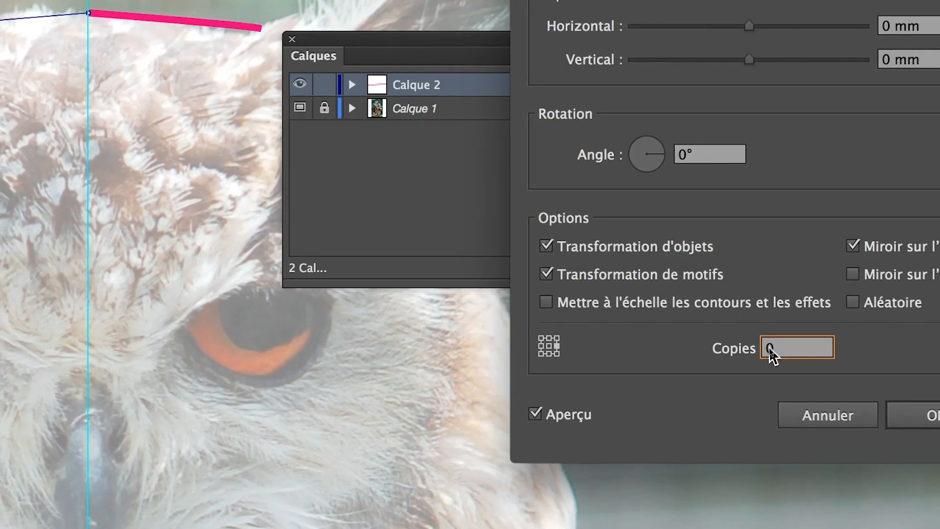
type("1")
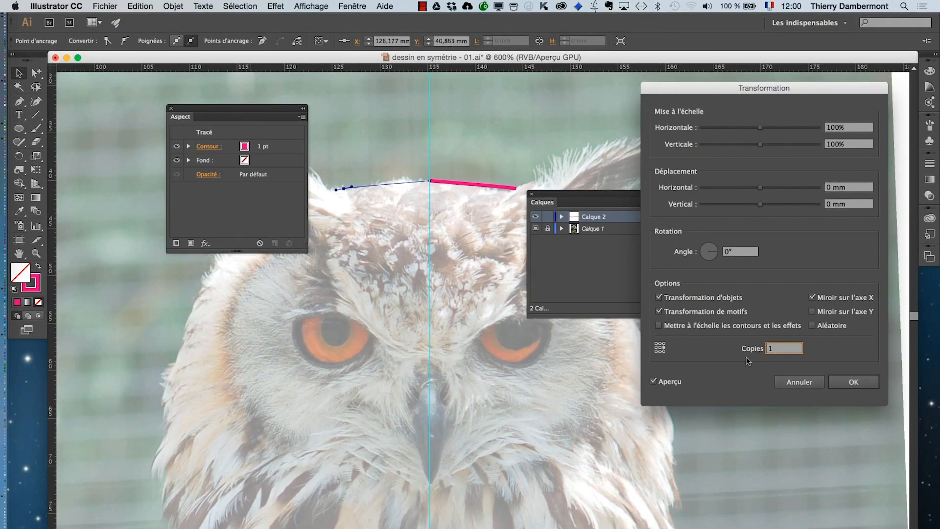
key("Tab")
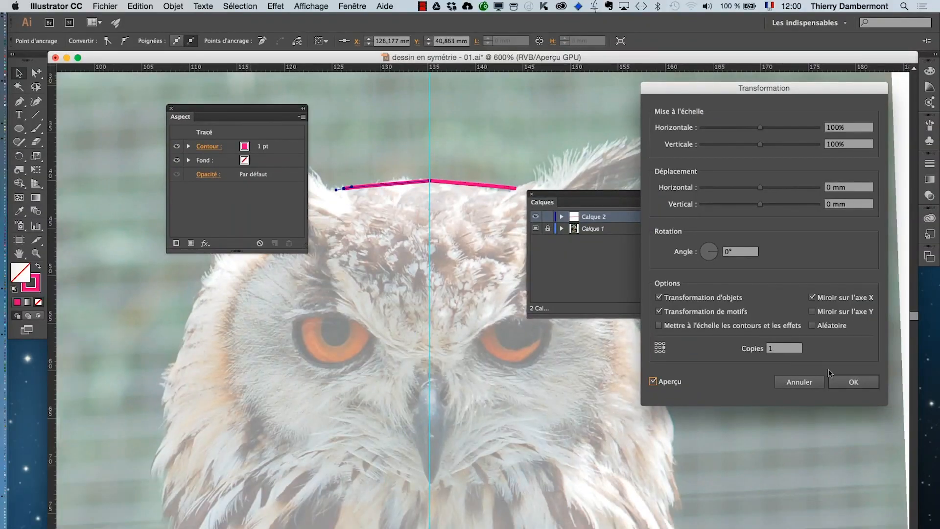
left_click(845, 381)
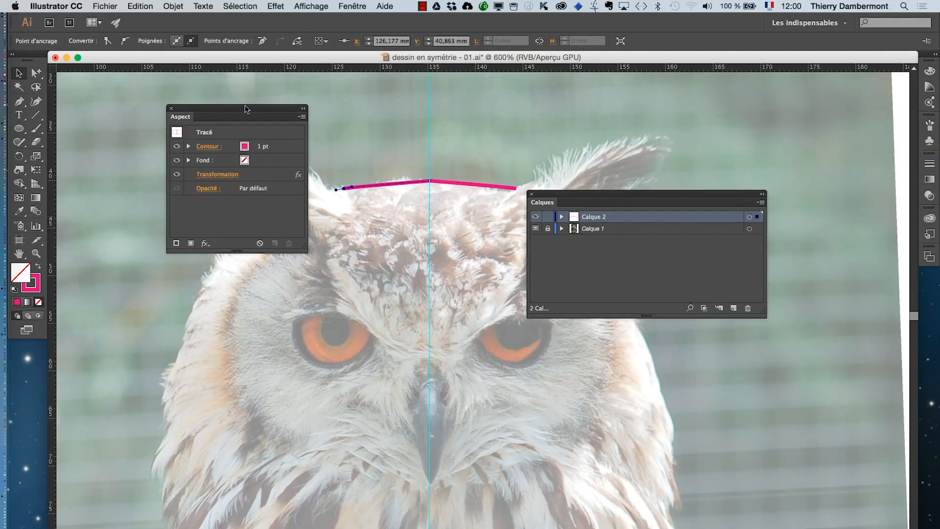
Reopen the crown path's existing Transformation effect to review its settings, and leave them without applying changes
left_click_drag(246, 108, 224, 114)
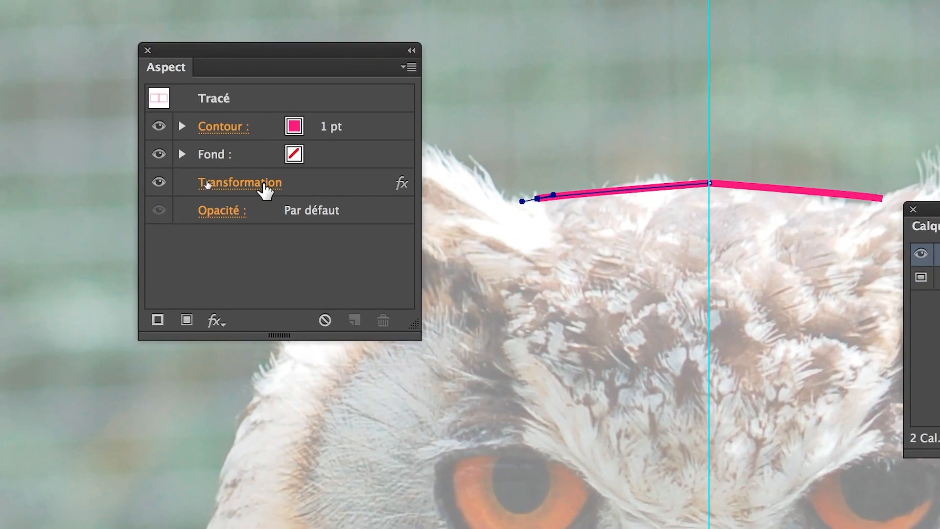
left_click(264, 186)
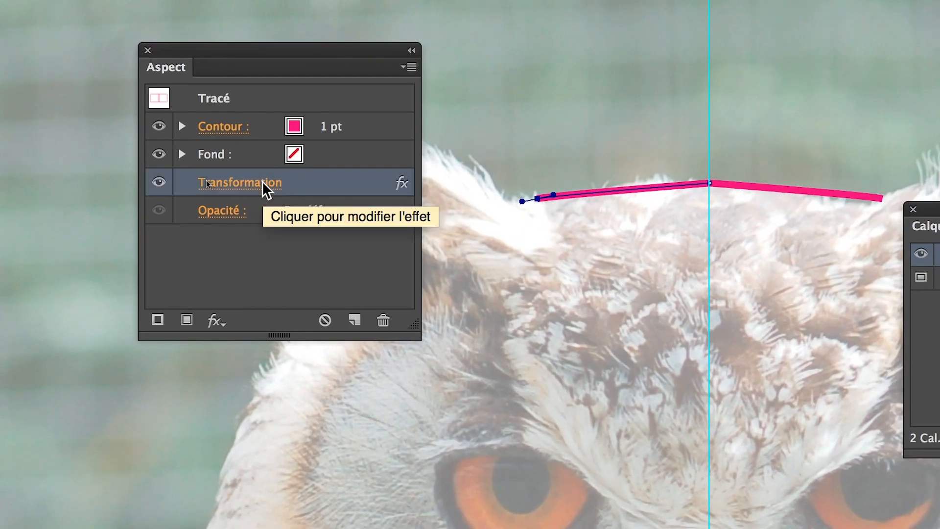
left_click(264, 187)
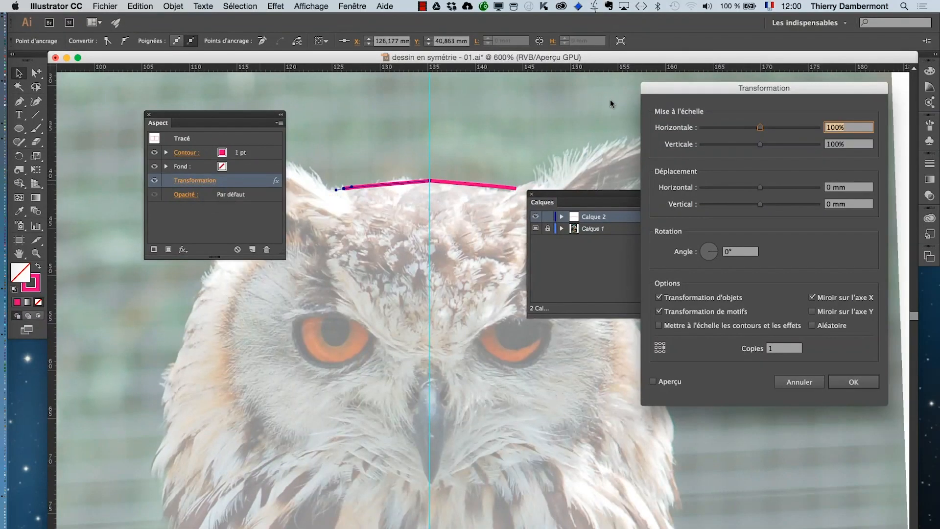
left_click_drag(683, 91, 598, 78)
left_click(729, 371)
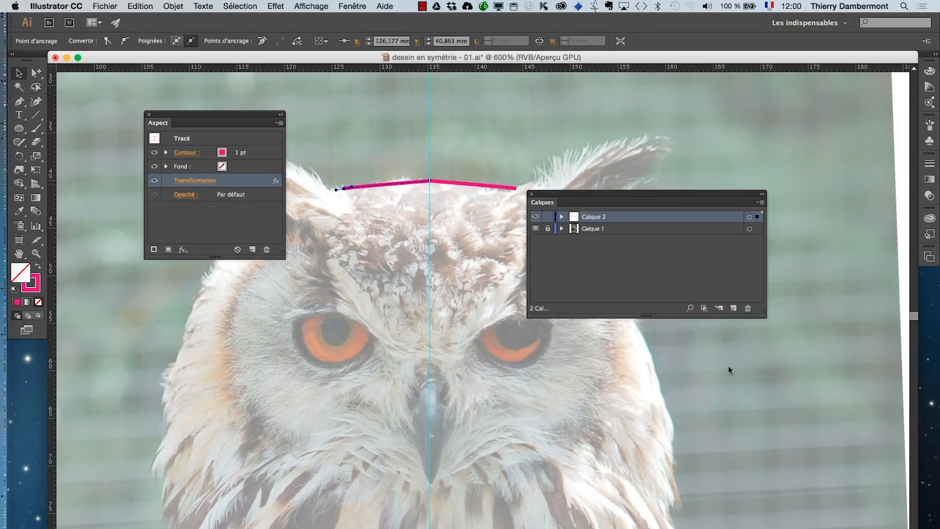
Move the layer list and Aspect attributes clear of the ear on the drawn side, and float the tools beside it
left_click_drag(565, 198, 643, 431)
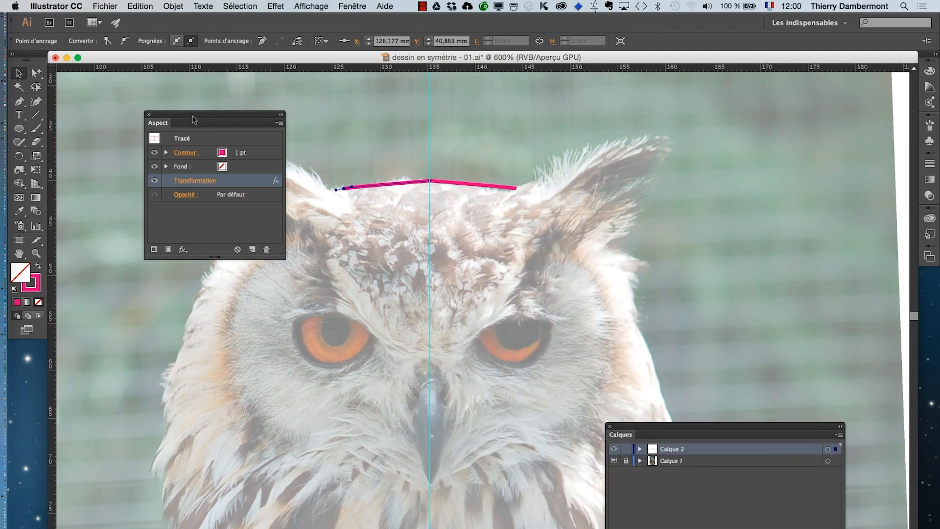
left_click_drag(192, 116, 688, 114)
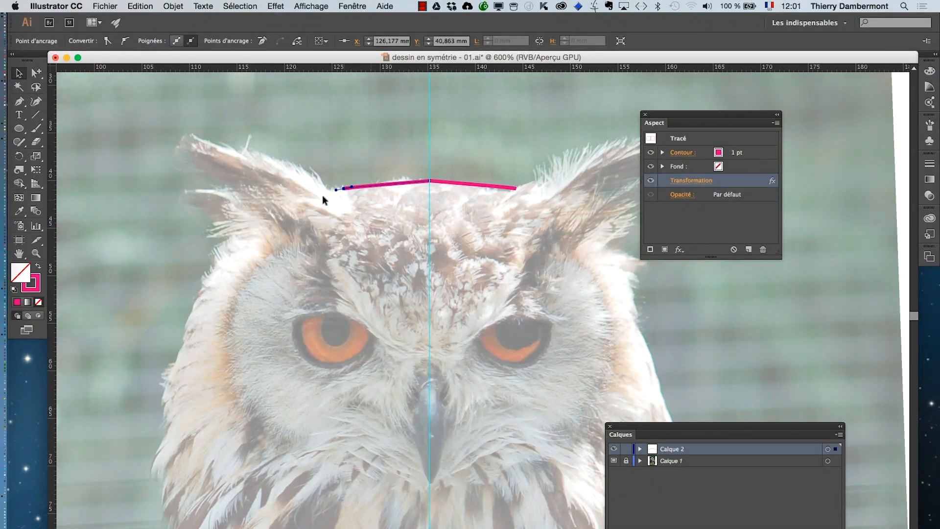
left_click_drag(29, 53, 221, 124)
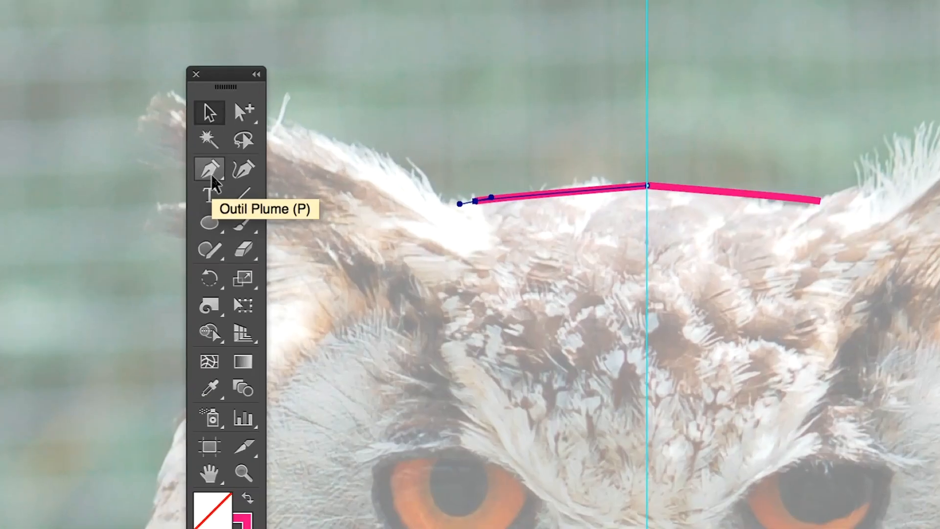
Resume the crown path from its outer end anchor with the Pen tool, using the precise crosshair cursor
left_click(211, 178)
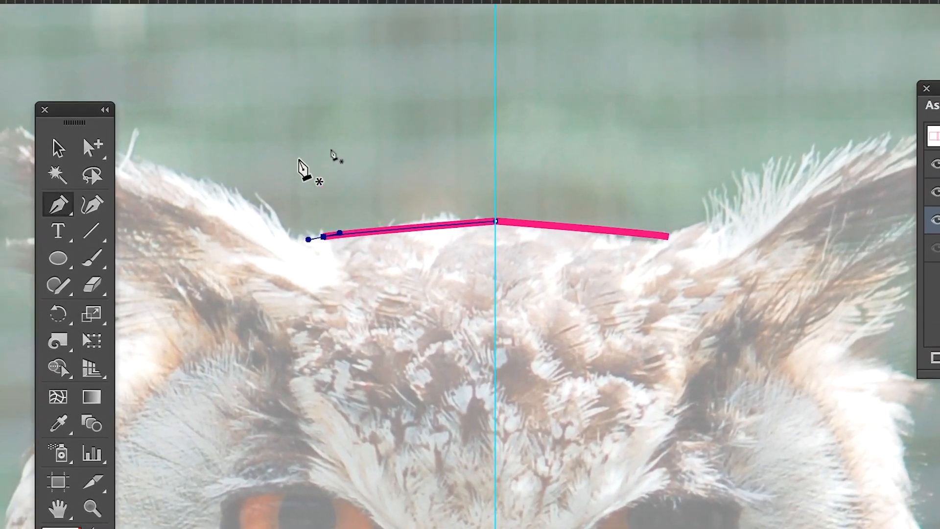
key("Caps_Lock")
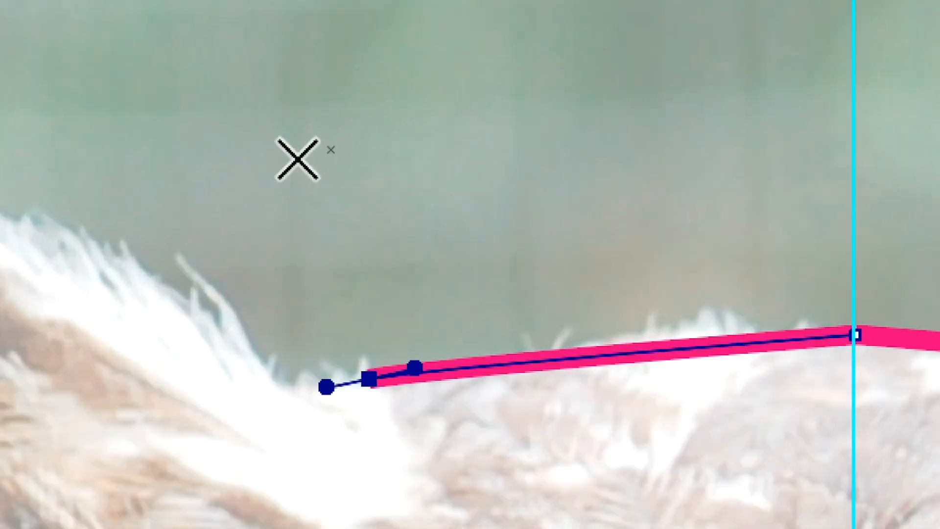
key("space")
left_click_drag(309, 164, 297, 129)
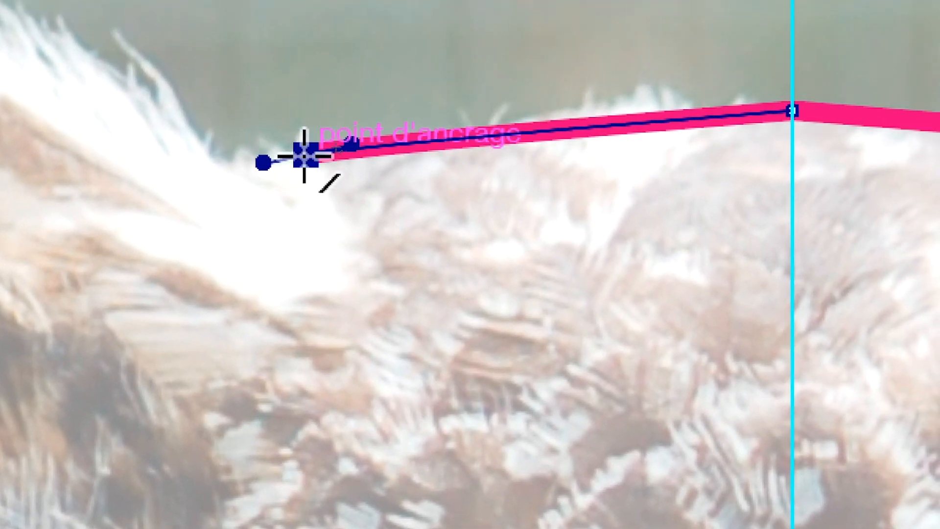
left_click(305, 155)
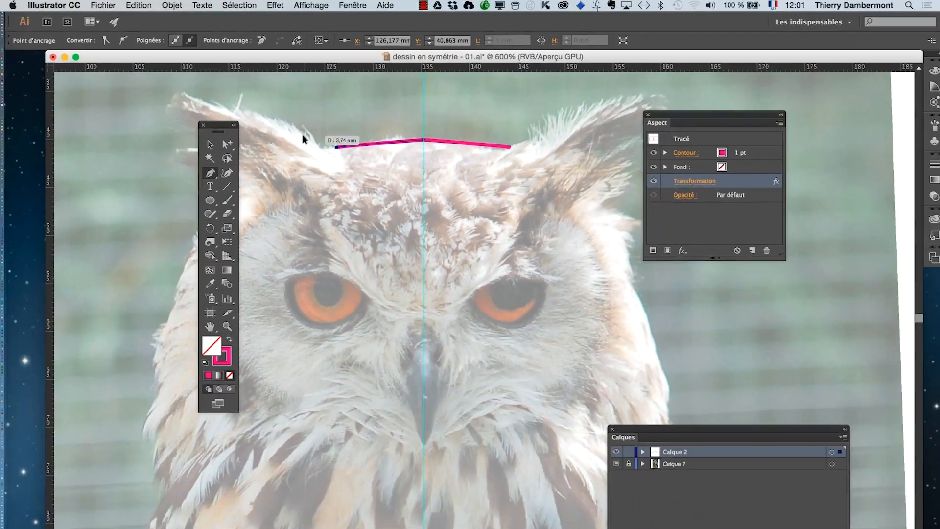
Extend the path along the ear's upper edge to its tip, and back down through the notched tufts below it
key("space")
left_click_drag(303, 134, 341, 188)
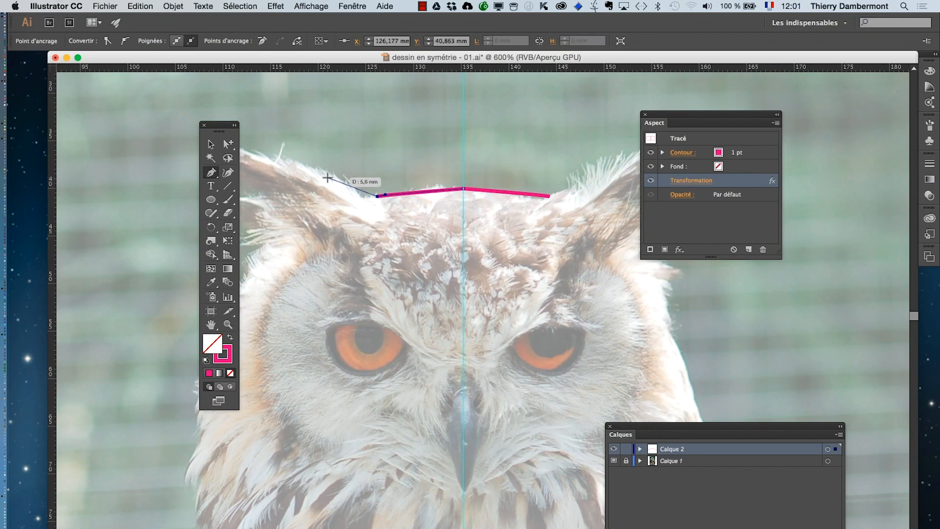
left_click_drag(327, 177, 364, 181)
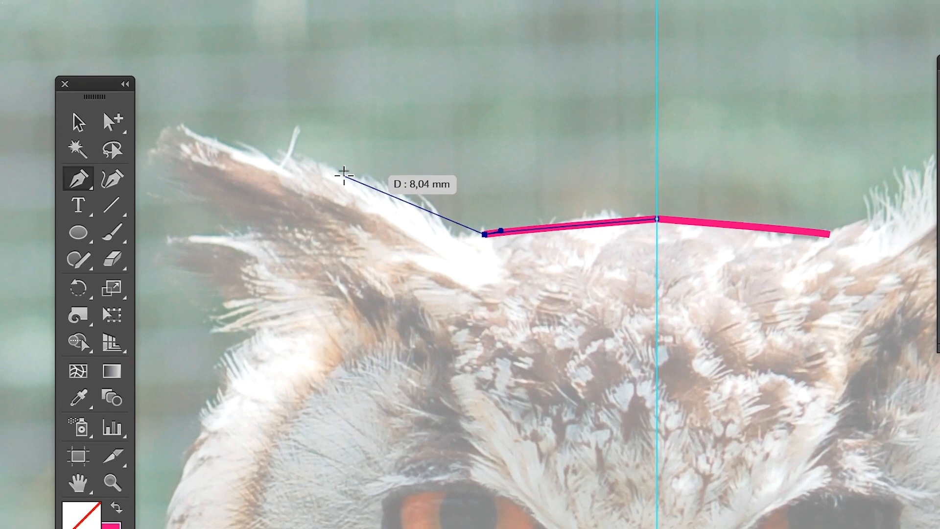
left_click_drag(344, 175, 333, 169)
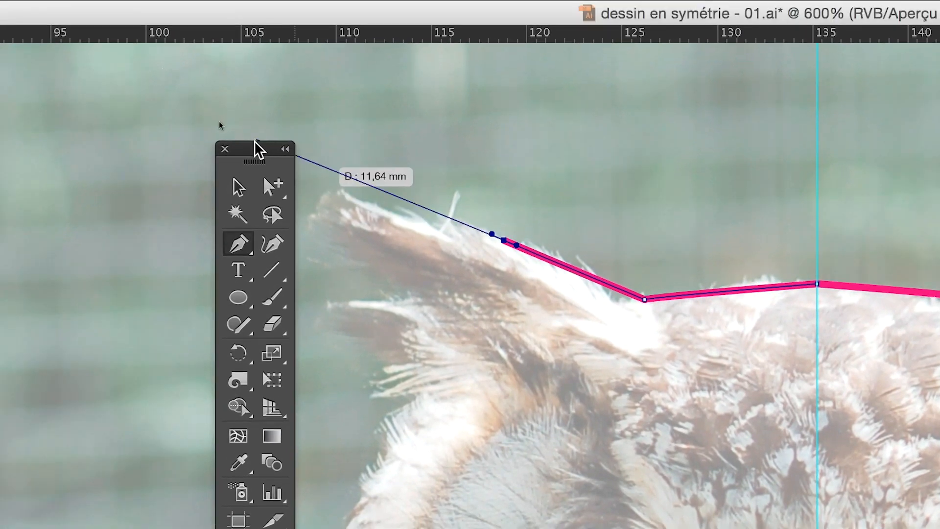
left_click_drag(255, 142, 148, 144)
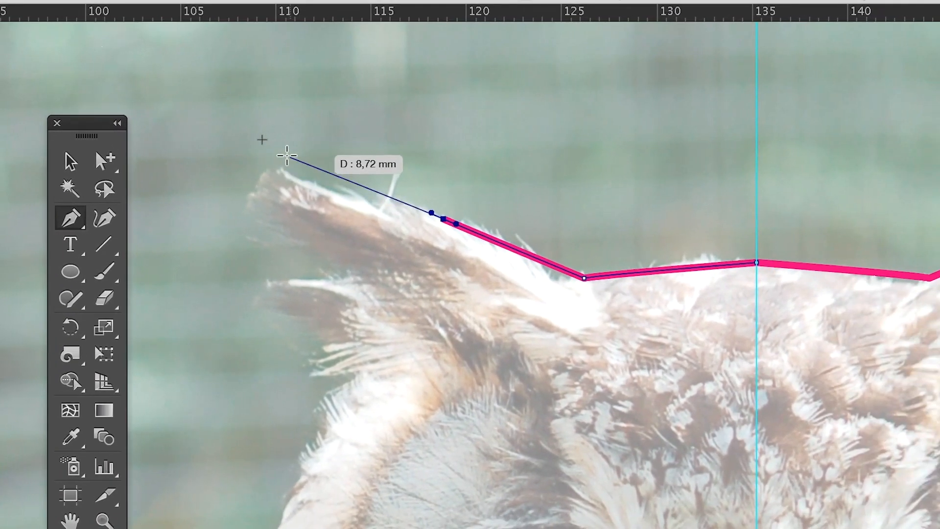
mouse_move(282, 158)
left_mouse_down()
mouse_move(256, 137)
mouse_move(283, 158)
mouse_move(267, 145)
mouse_move(275, 180)
mouse_move(335, 206)
mouse_move(279, 201)
mouse_move(277, 240)
mouse_move(322, 247)
left_mouse_up()
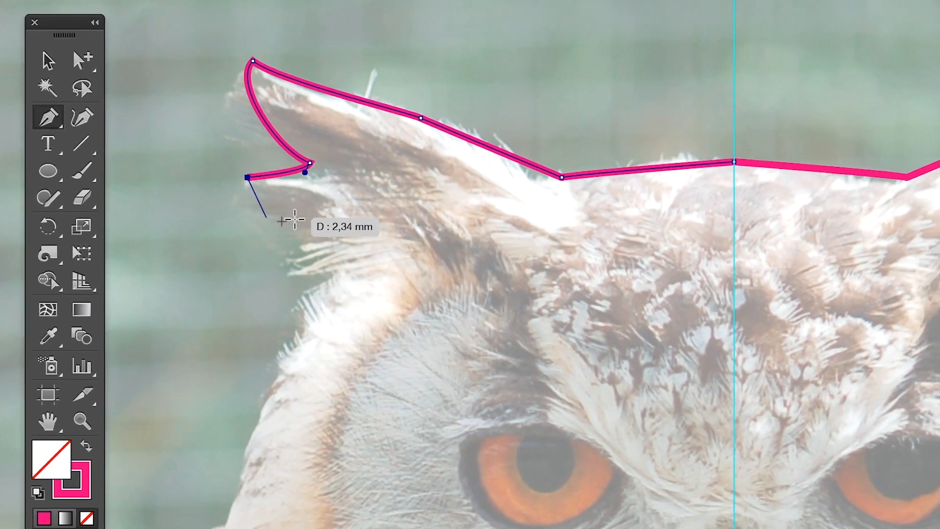
left_click(269, 217)
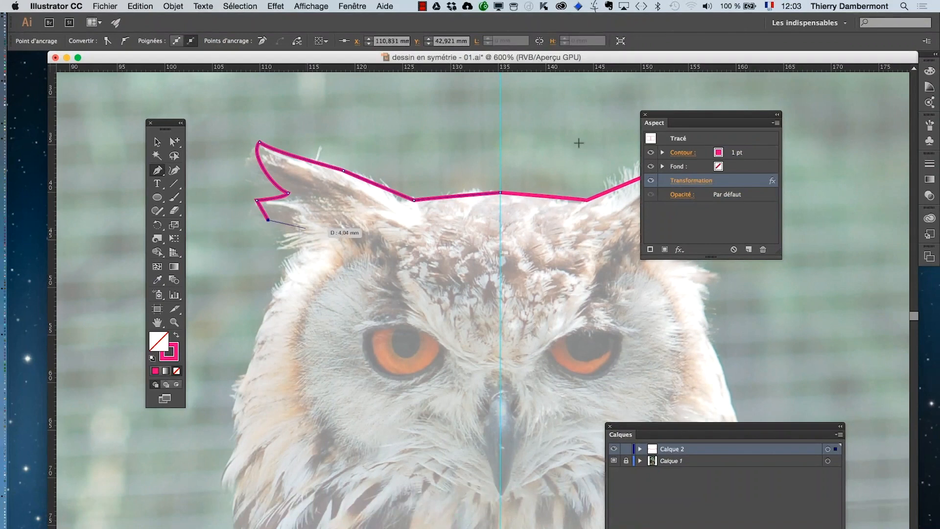
Clear the Aspect attributes off the mirrored ear and continue the outline with a smooth anchor at the ear's base
left_click_drag(684, 116, 773, 273)
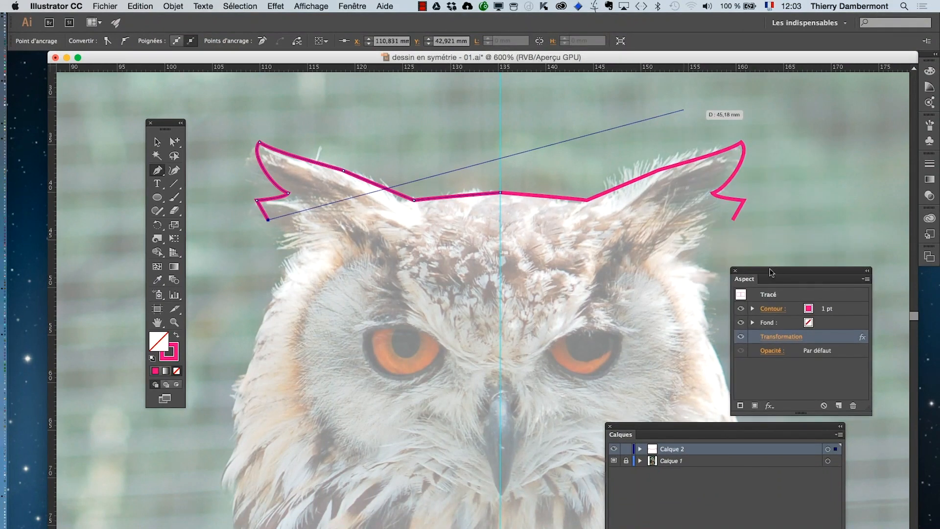
left_click(297, 248)
left_click_drag(299, 259, 296, 259)
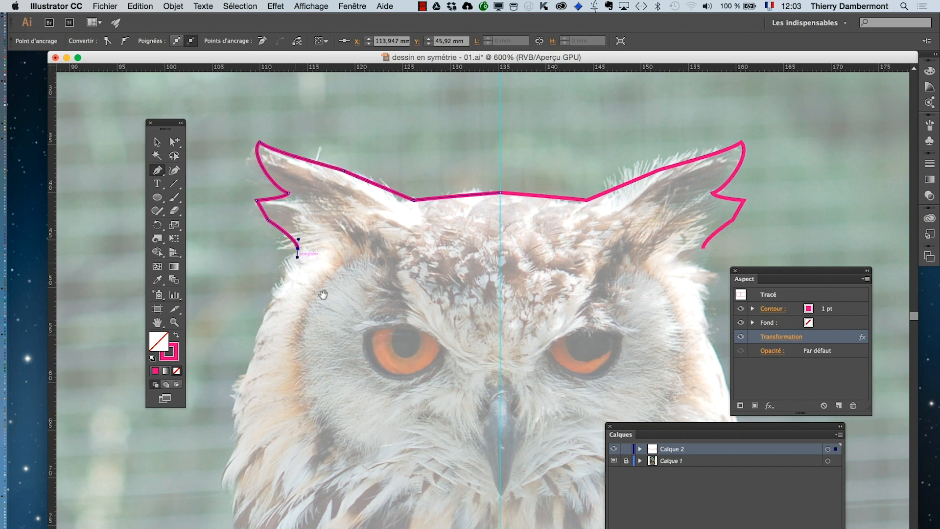
Trace the side of the owl's head from the ear's base down to a corner point at the lower edge of the face
left_click_drag(323, 295, 326, 242)
left_click(328, 244, "alt+super")
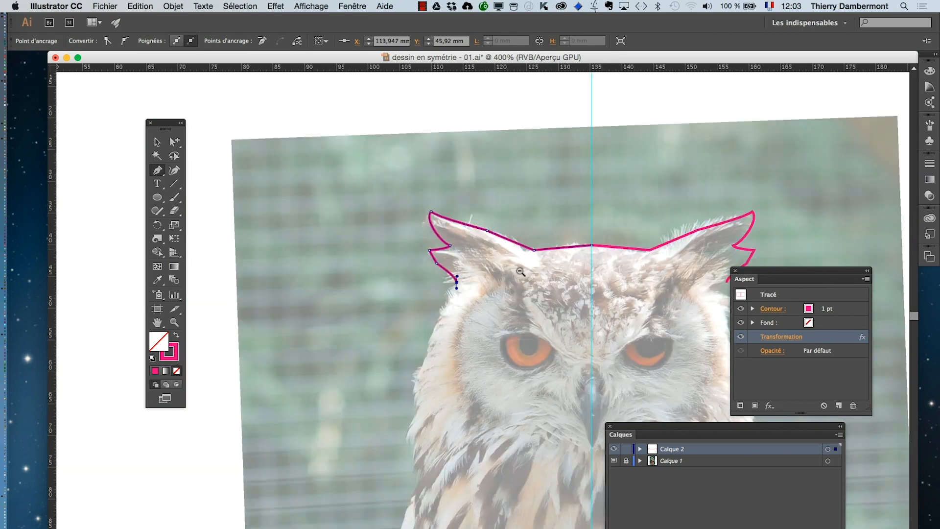
left_click_drag(435, 238, 314, 191)
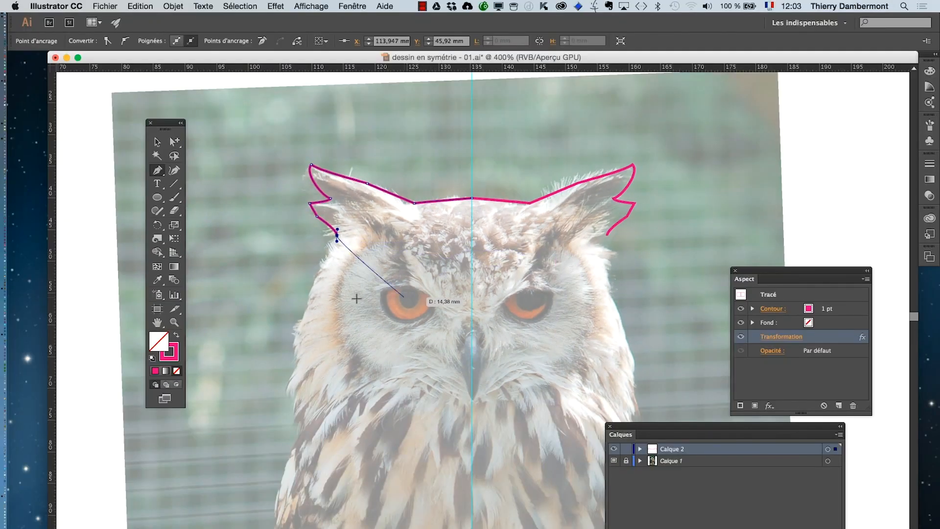
left_click_drag(301, 325, 298, 332)
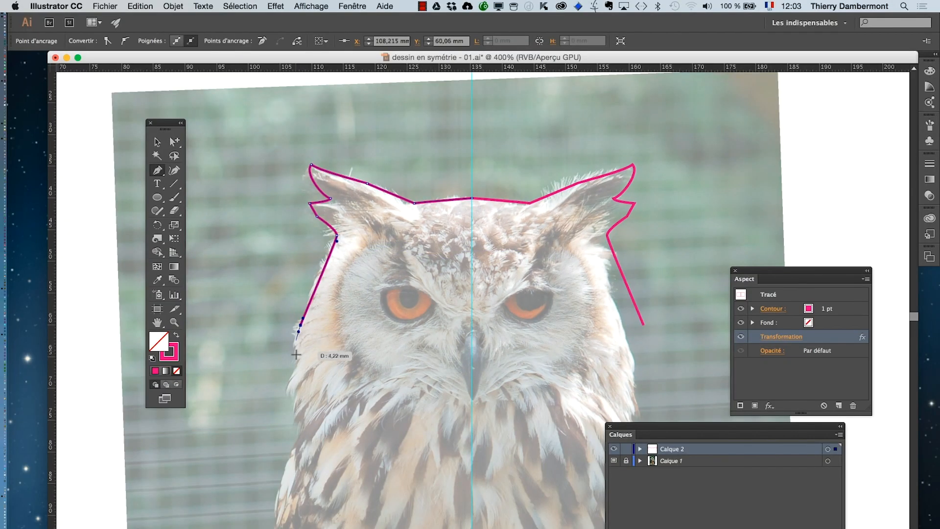
left_click(294, 387)
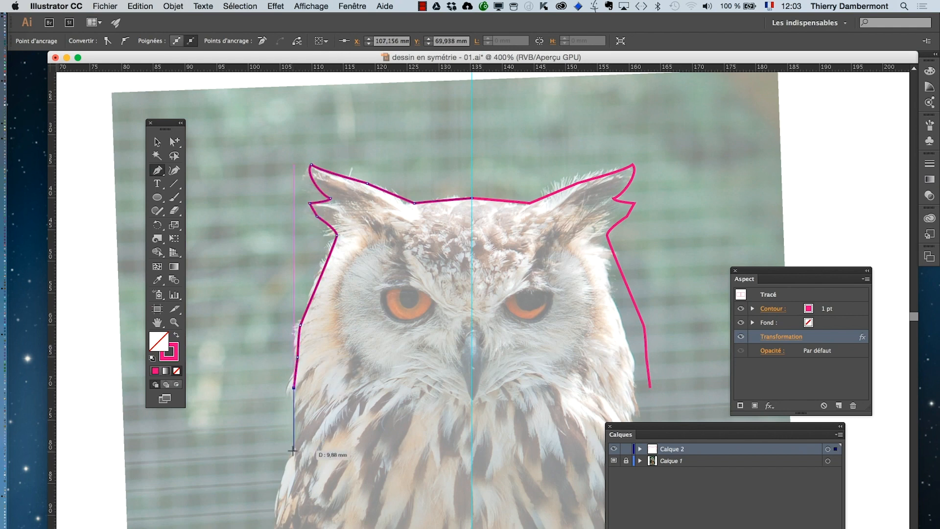
left_click(294, 450)
left_click_drag(293, 450, 311, 450)
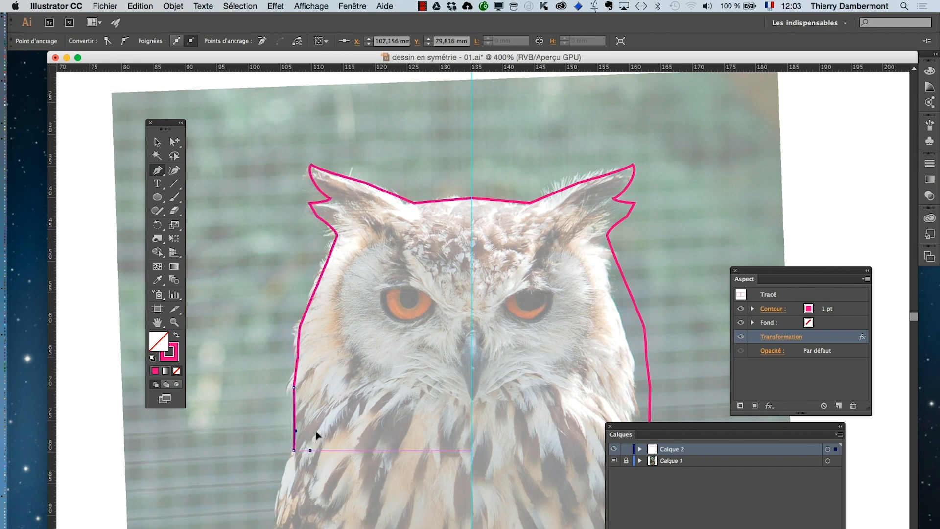
Trace the face's lower contour up over the cheek and end it with a smooth point on the central guide below the beak
left_click_drag(410, 372, 444, 384)
left_click(444, 384)
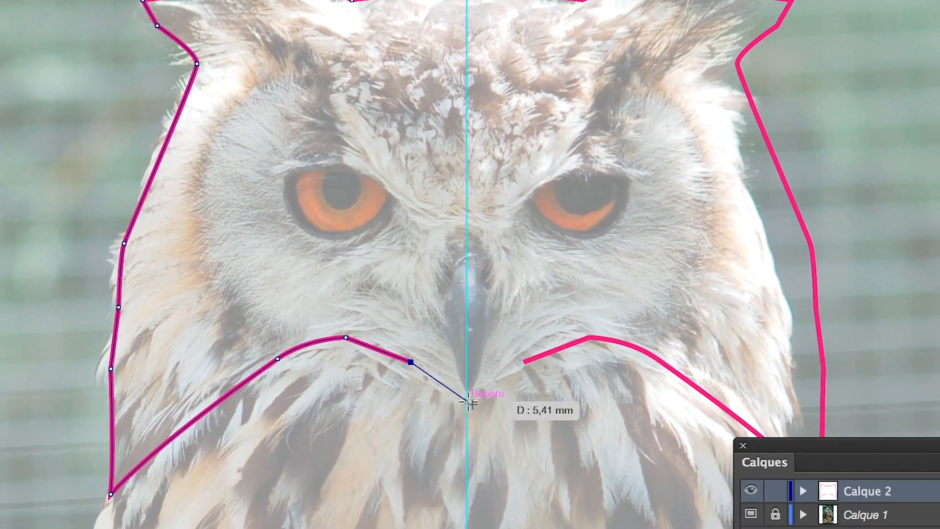
mouse_move(468, 403)
left_mouse_down()
mouse_move(487, 406)
mouse_move(476, 403)
left_mouse_up()
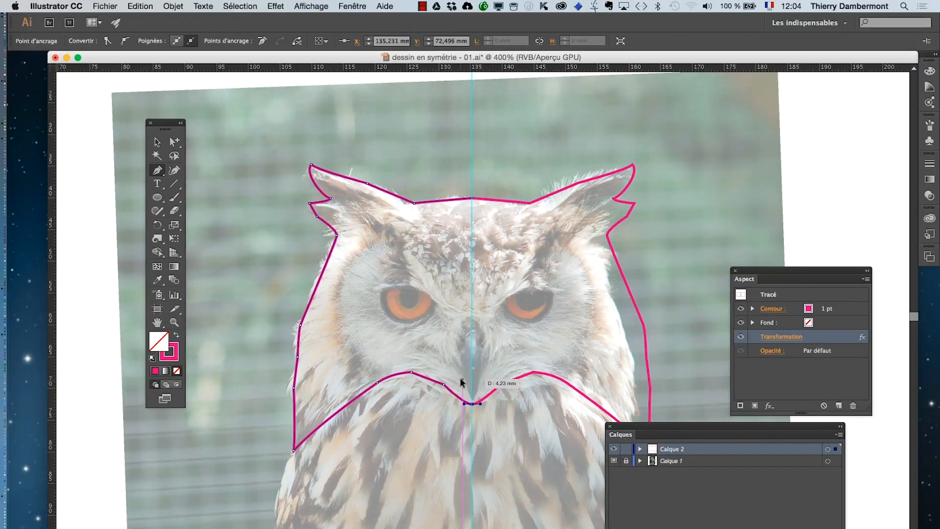
left_click(157, 143)
Save the drawing as a new version named dessin en symétrie - 02.ai, keeping the Illustrator CC options
left_click(106, 5)
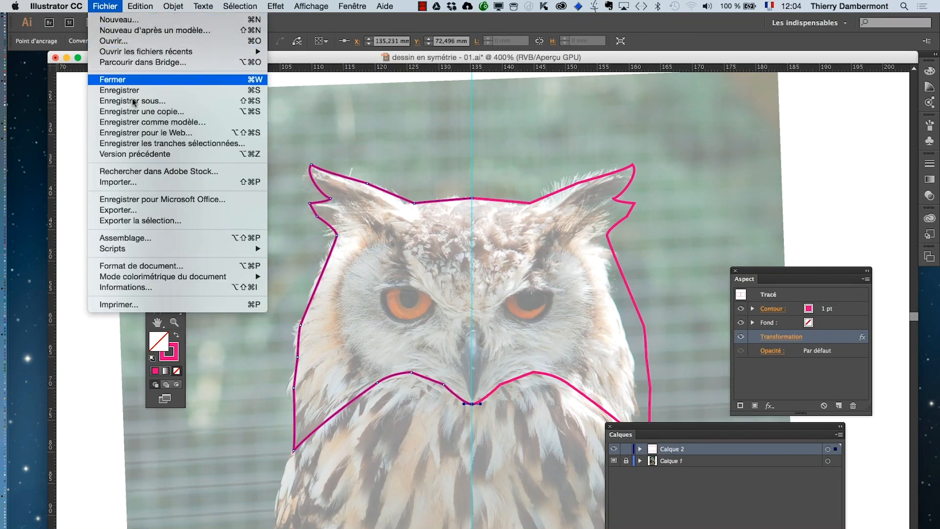
left_click(132, 100)
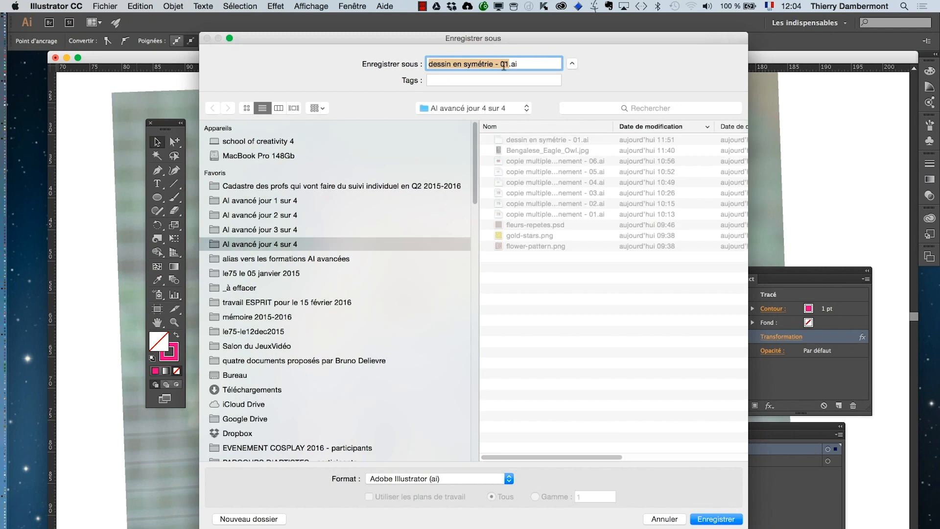
left_click(507, 65)
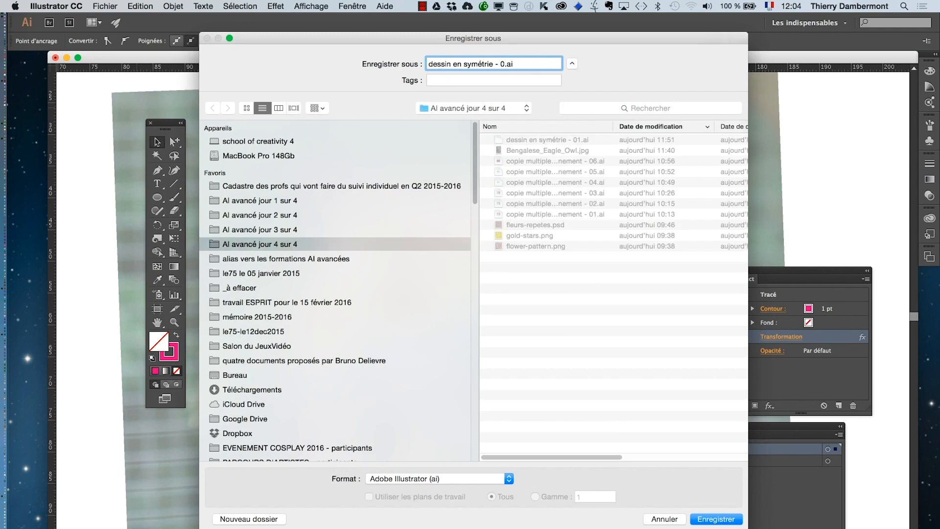
key("Return")
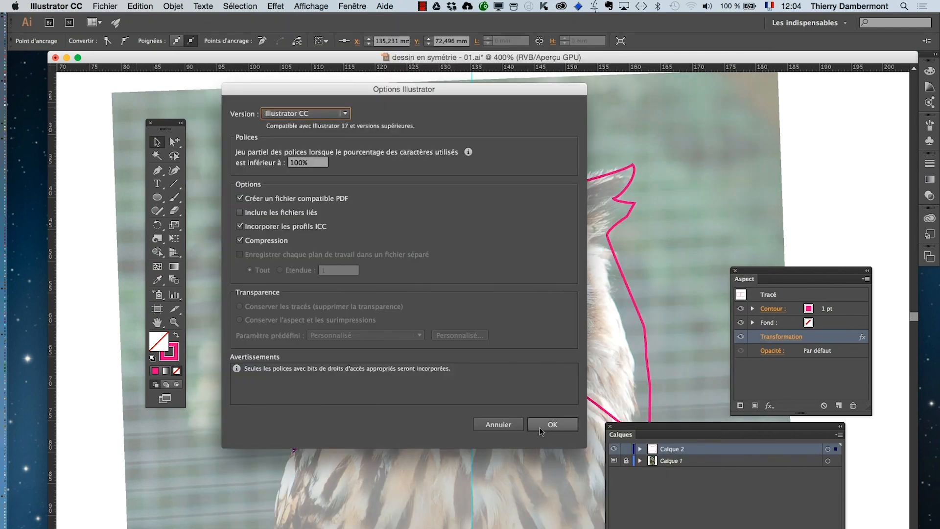
left_click(541, 427)
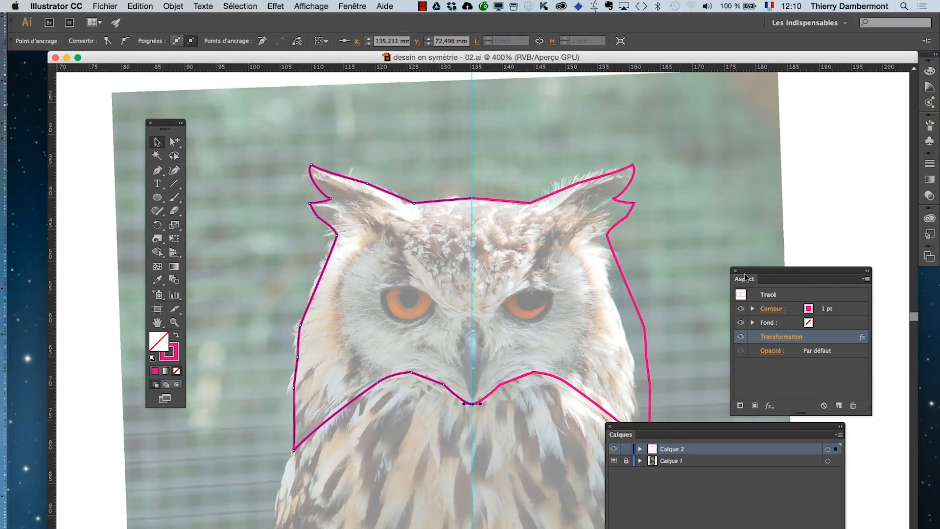
Place the Aspect attributes and layer list beside the owl's head, and expand Calque 2 to show its path
left_click_drag(748, 273, 782, 136)
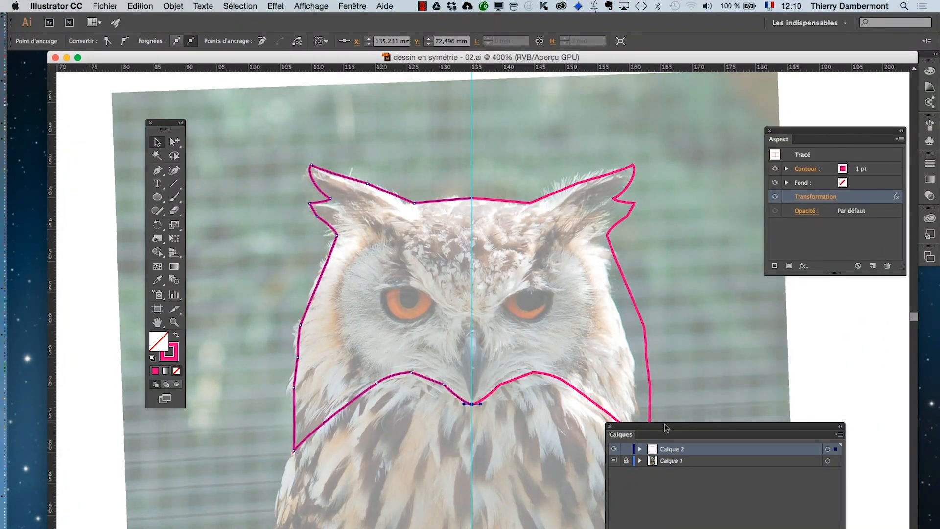
left_click_drag(666, 427, 704, 327)
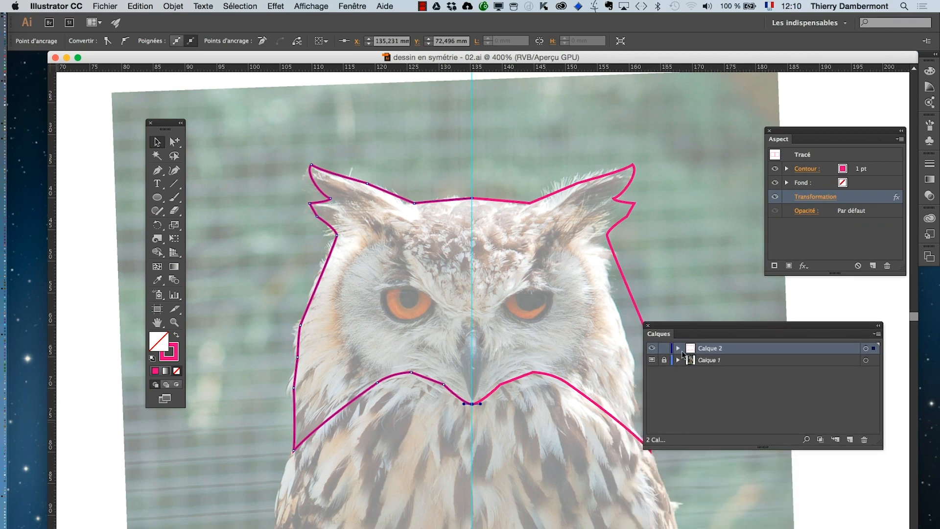
left_click(678, 349)
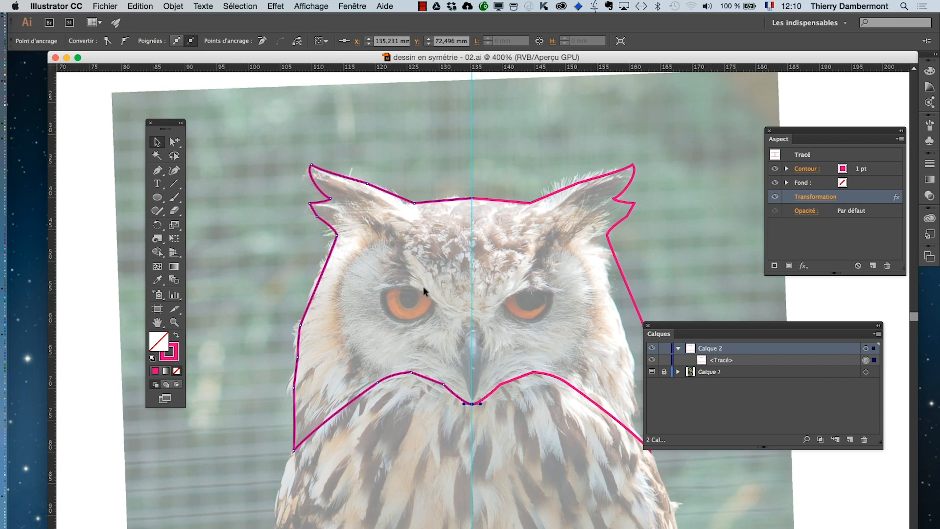
scroll(428, 309, "up", 2)
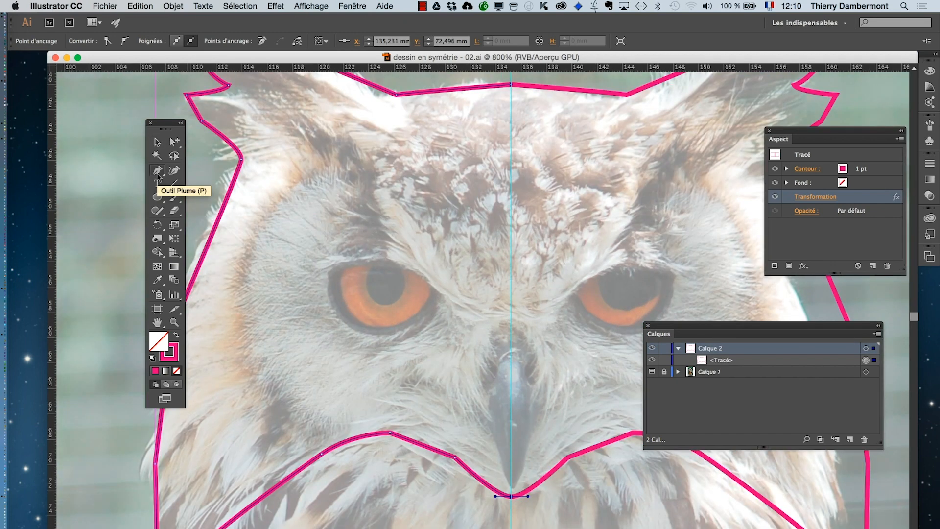
Switch from the progressive direct selection to the plain Sélection directe tool
left_click(157, 143)
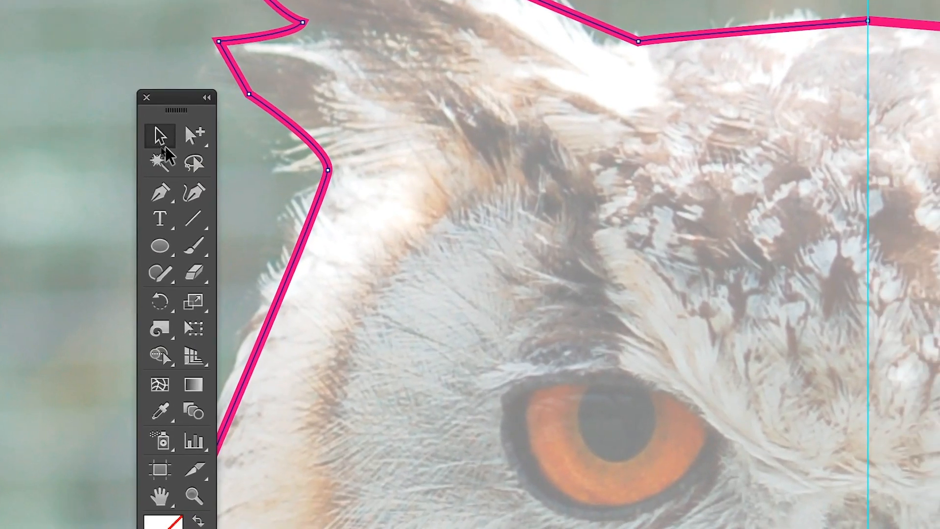
left_click(269, 143)
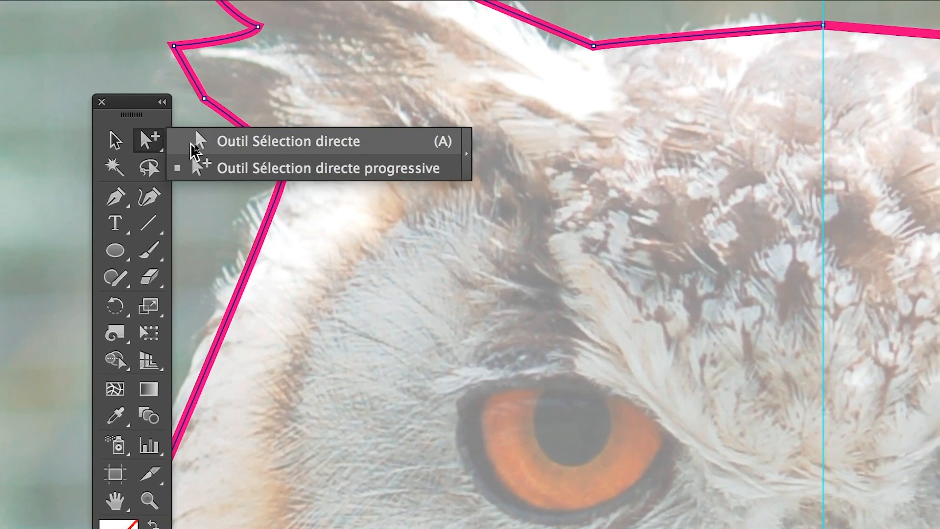
left_click(198, 142)
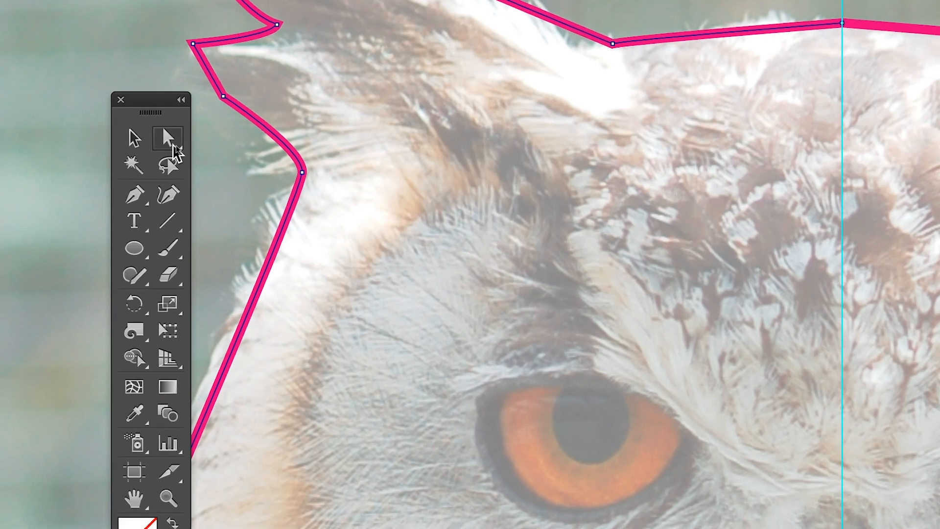
Trace the upper lid of the owl's eye from its inner corner to a smooth point at the outer corner, arching the curve along the lid
left_click(130, 198)
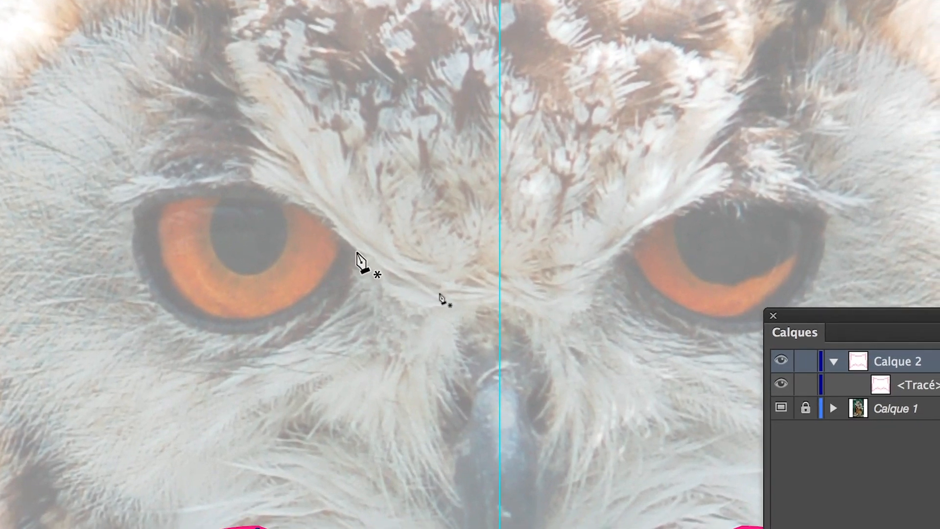
left_click(366, 262)
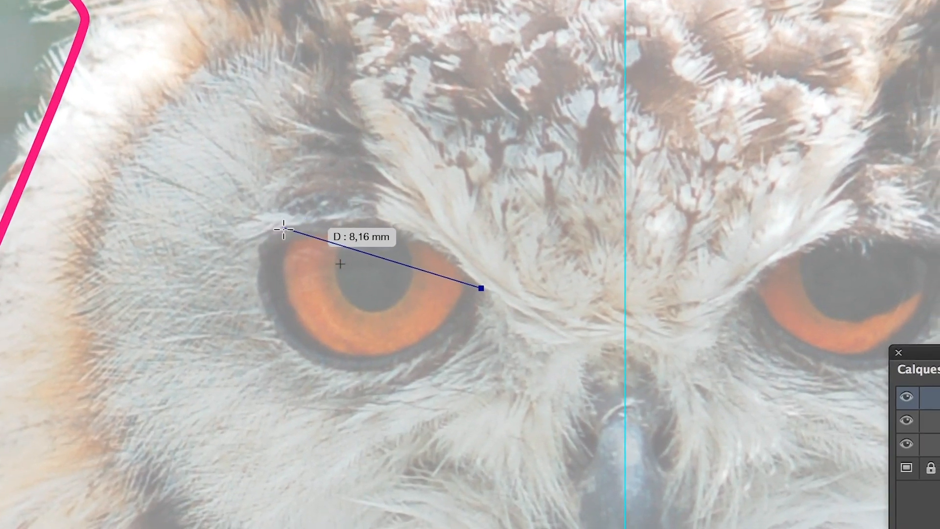
mouse_move(284, 228)
left_mouse_down()
mouse_move(266, 235)
mouse_move(280, 231)
left_mouse_up()
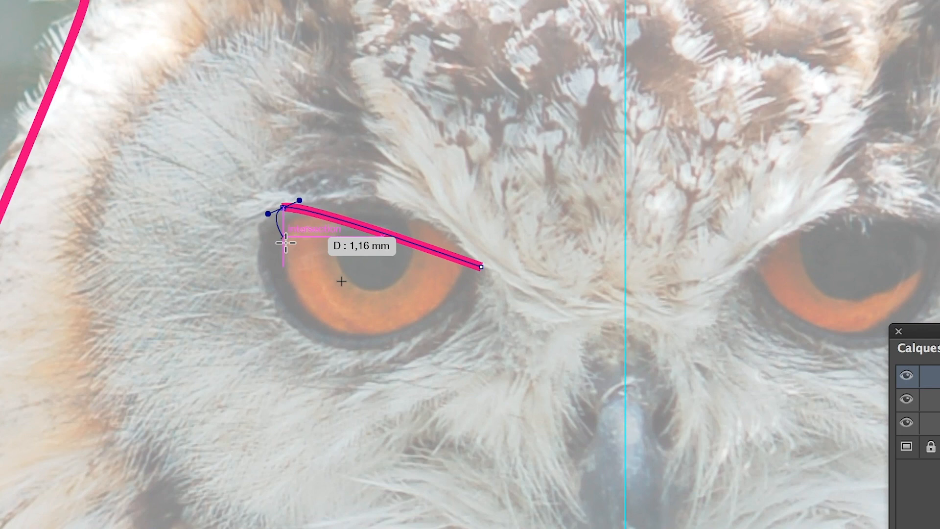
key("a")
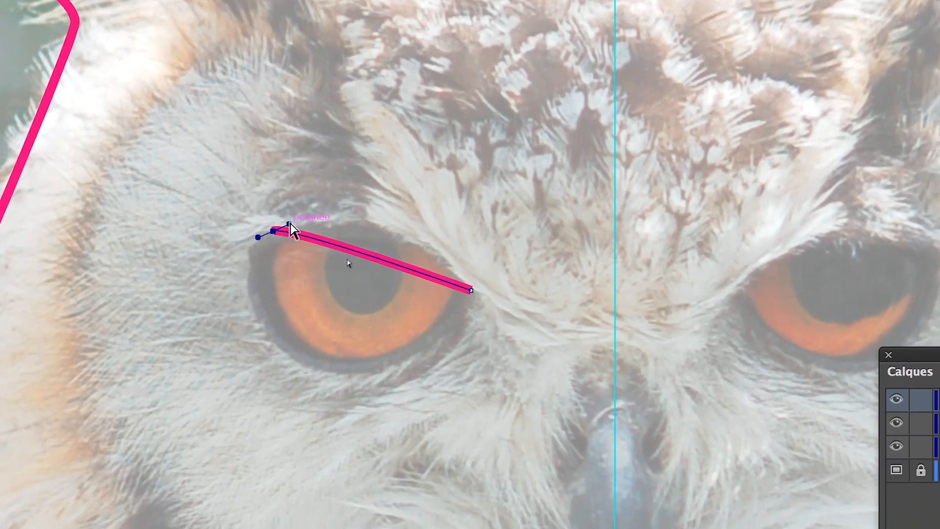
left_click_drag(290, 224, 357, 201)
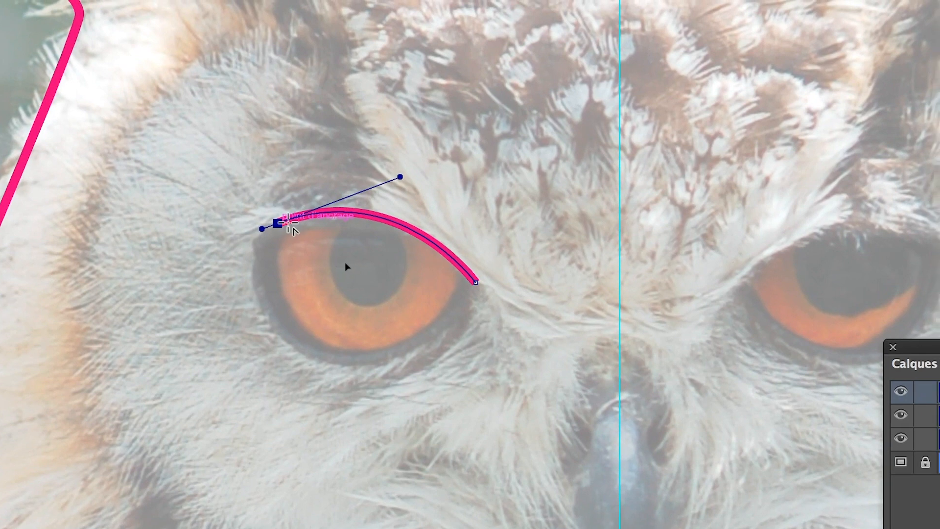
mouse_move(288, 223)
left_mouse_down()
mouse_move(319, 231)
mouse_move(288, 224)
left_mouse_up()
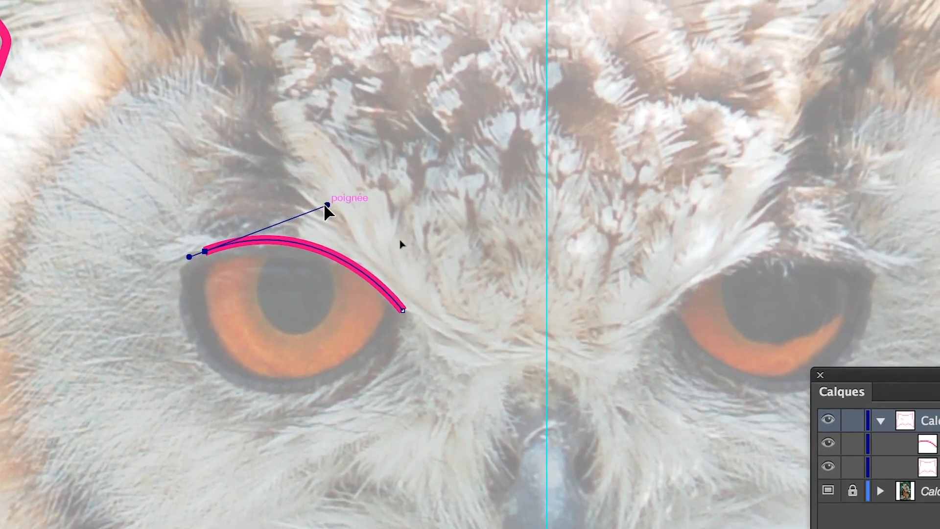
left_click_drag(399, 175, 340, 169)
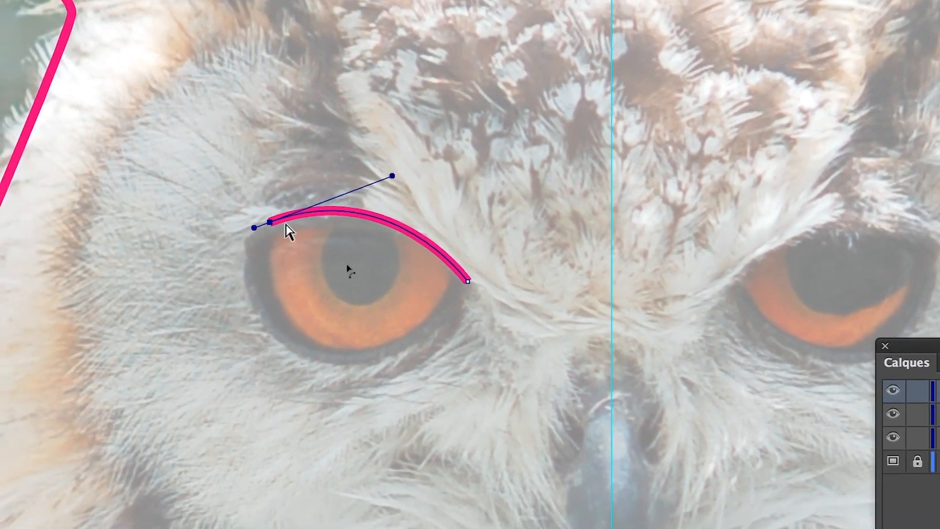
left_click(197, 253)
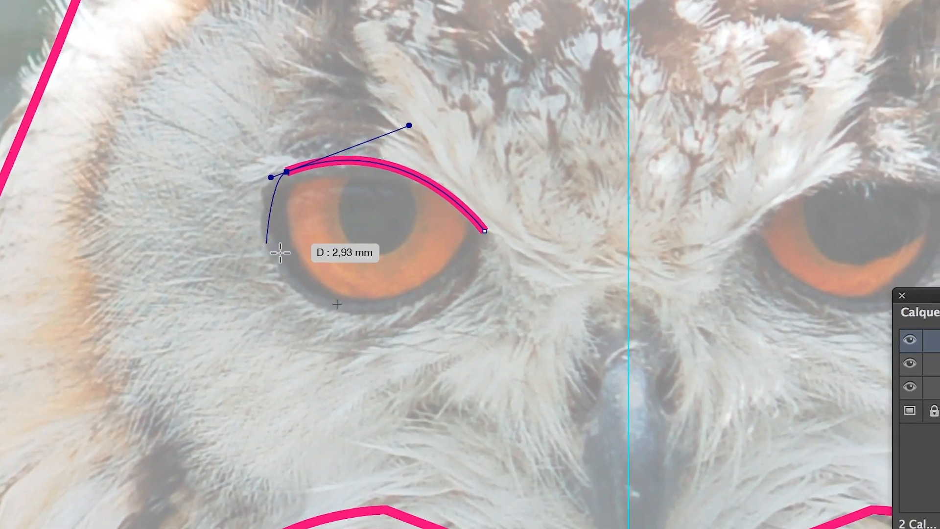
Trace the eye's outer side and lower lid, close the path with a curve at the inner corner, and deselect it
left_click(285, 279)
mouse_move(280, 251)
left_mouse_down()
mouse_move(287, 260)
mouse_move(256, 216)
mouse_move(282, 228)
left_mouse_up()
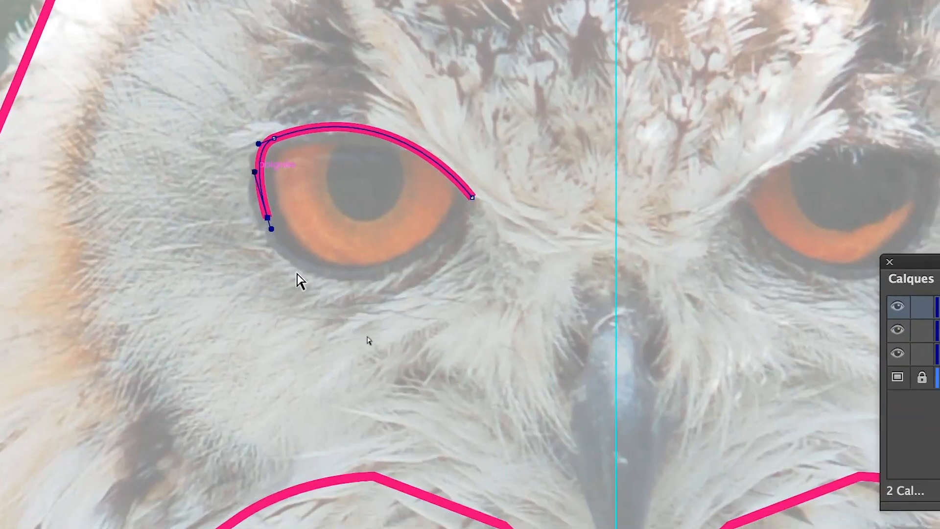
mouse_move(330, 269)
left_mouse_down()
mouse_move(344, 265)
mouse_move(248, 275)
left_mouse_up()
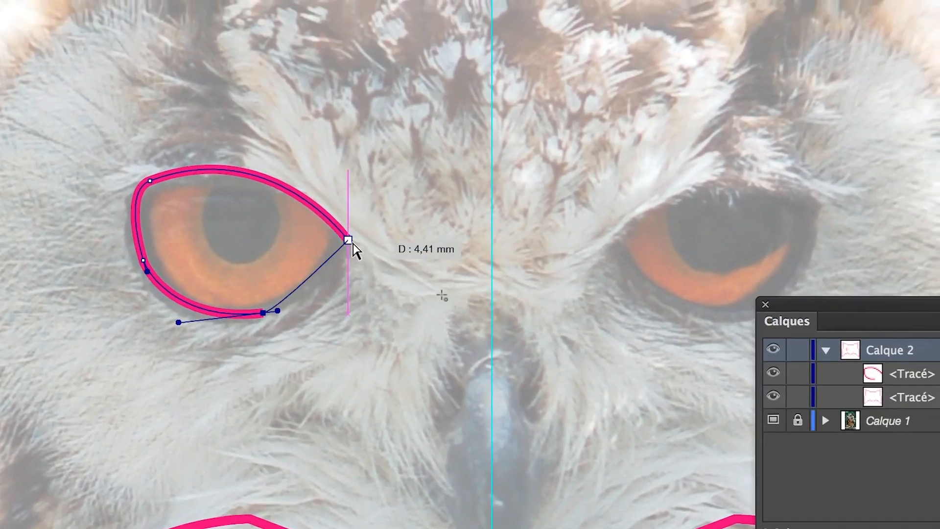
left_click(349, 241)
key("v")
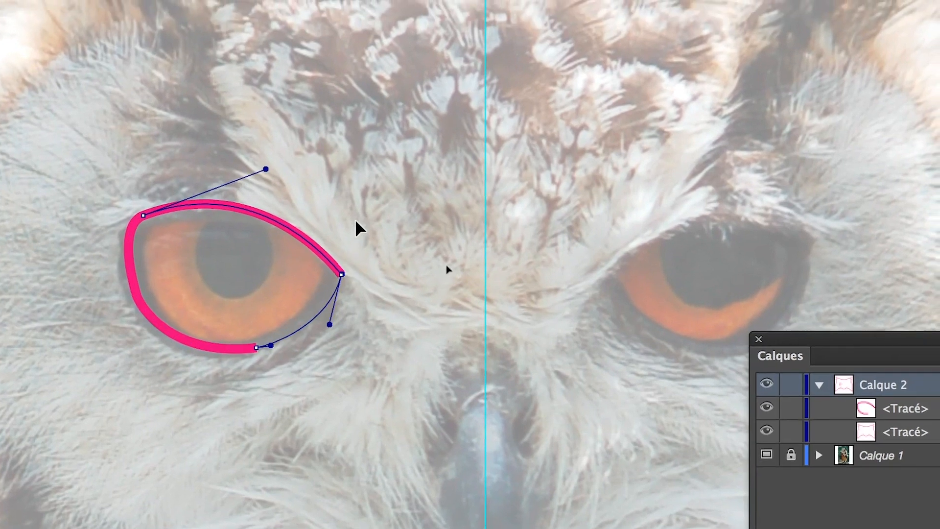
key("p")
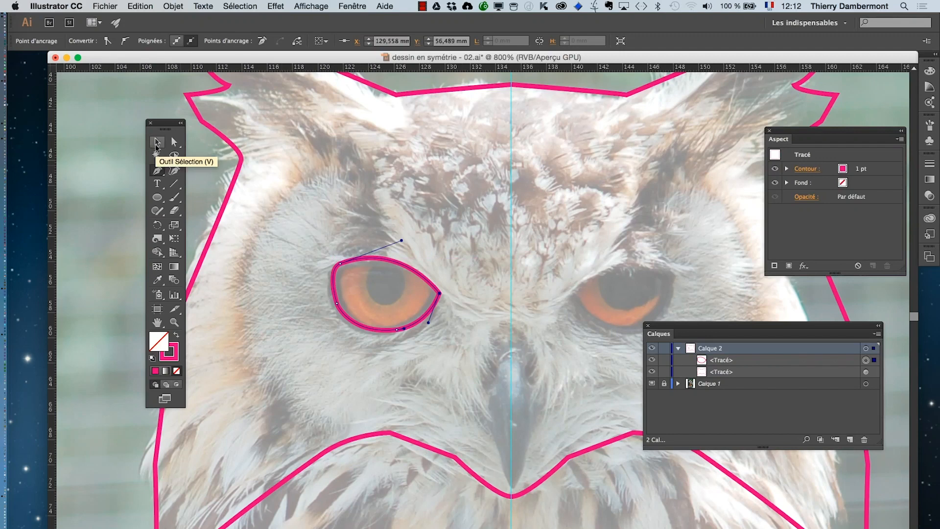
left_click(157, 142)
left_click(330, 278)
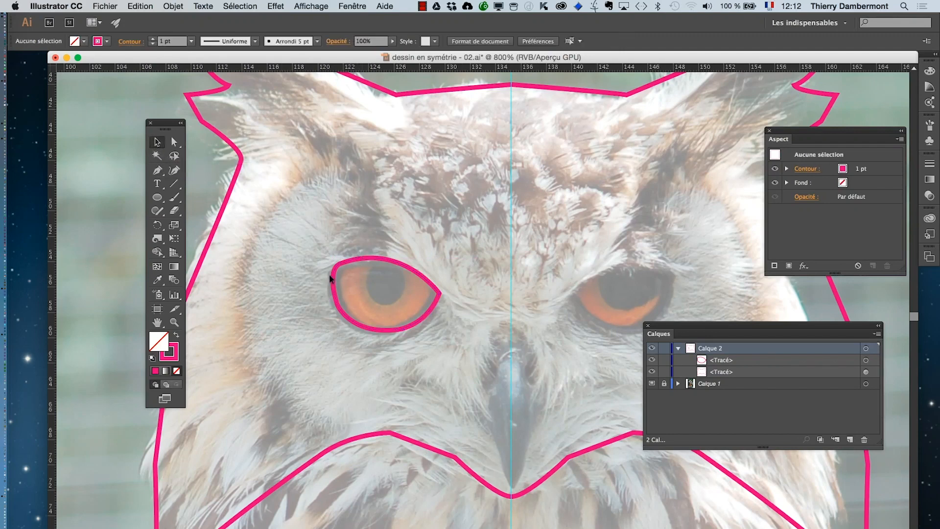
Save the drawing as a new version named dessin en symétrie - 03.ai, keeping the Illustrator CC options
left_click(105, 6)
left_click(455, 166)
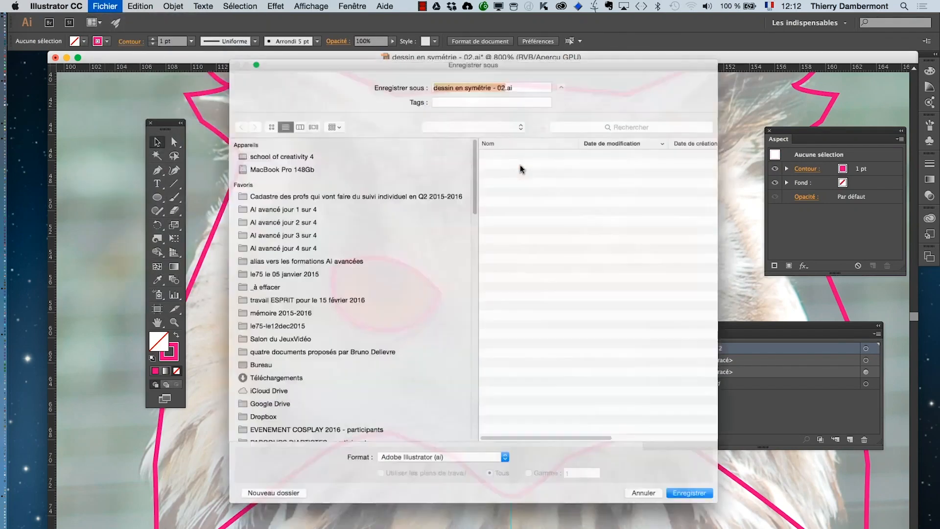
left_click(509, 65)
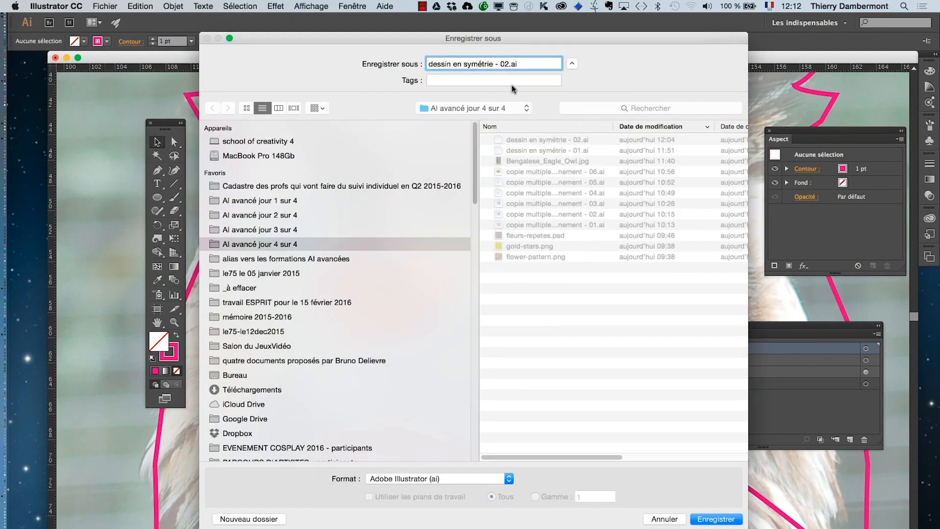
type("3")
key("Return")
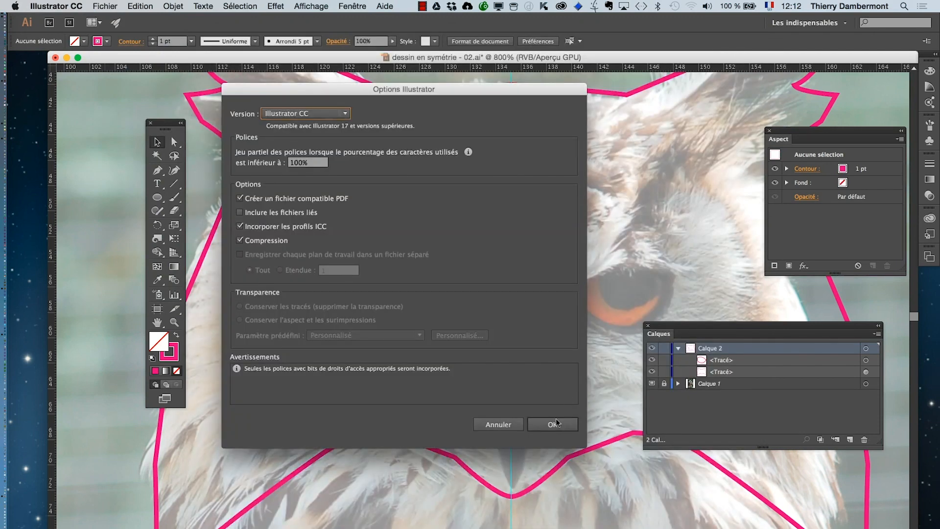
left_click(553, 424)
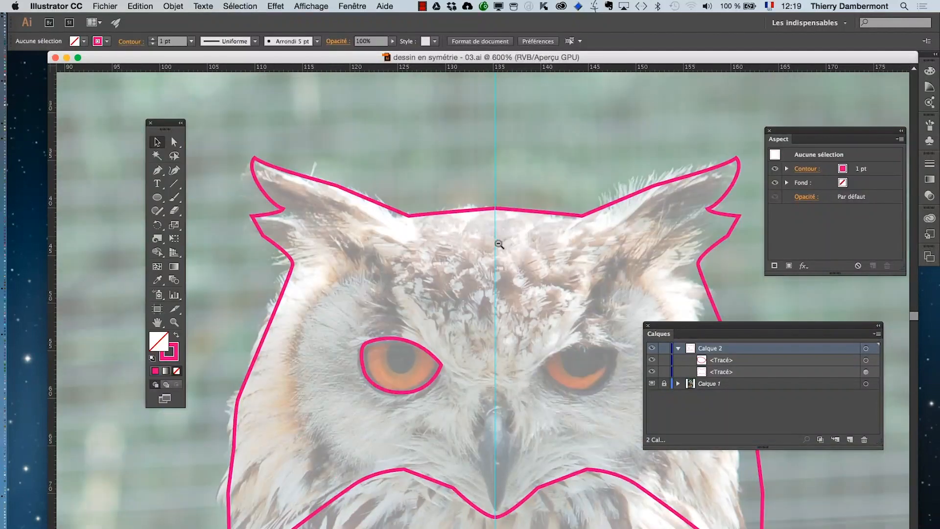
Select the head outline together with the eye path and group them
left_click(513, 269, "alt")
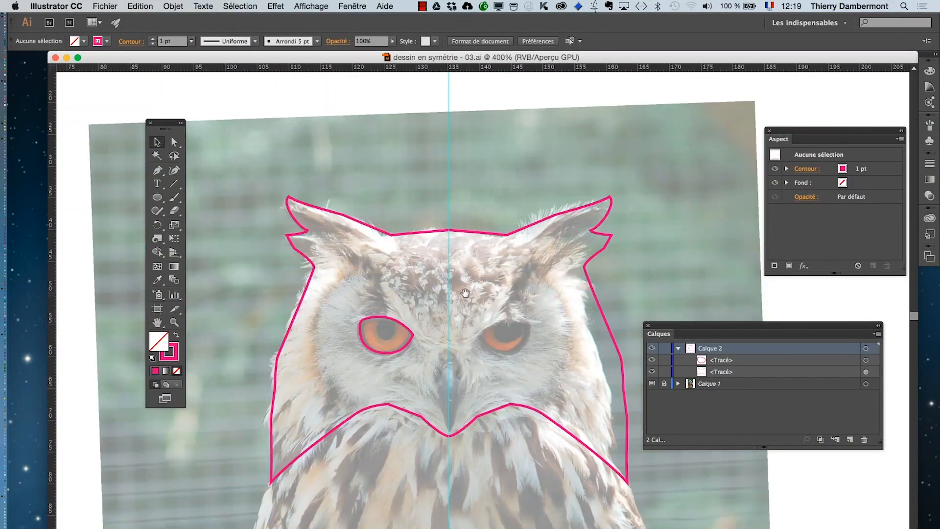
left_click_drag(466, 293, 436, 190)
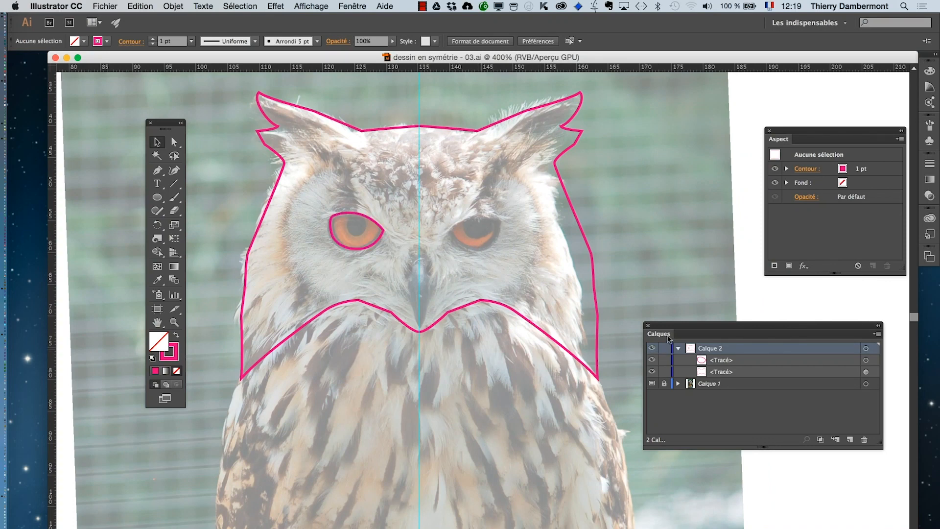
left_click_drag(671, 330, 647, 127)
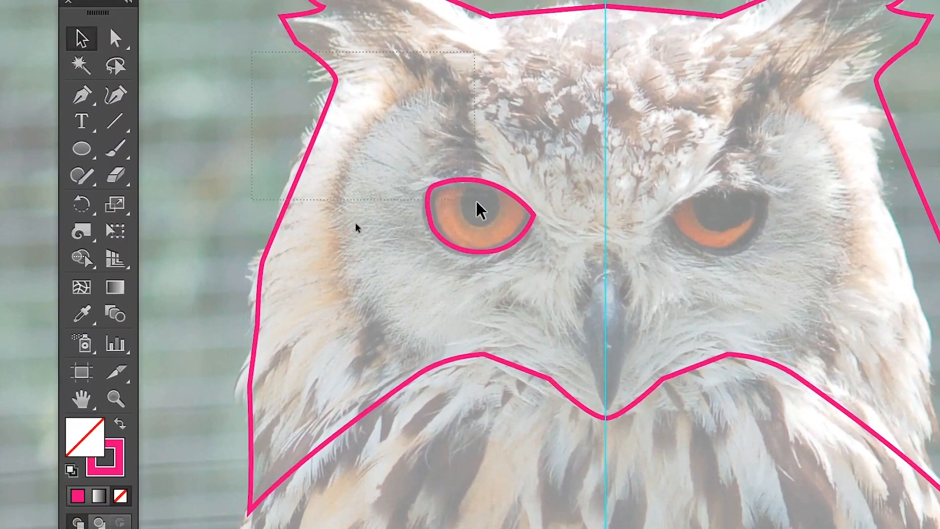
left_click(629, 305)
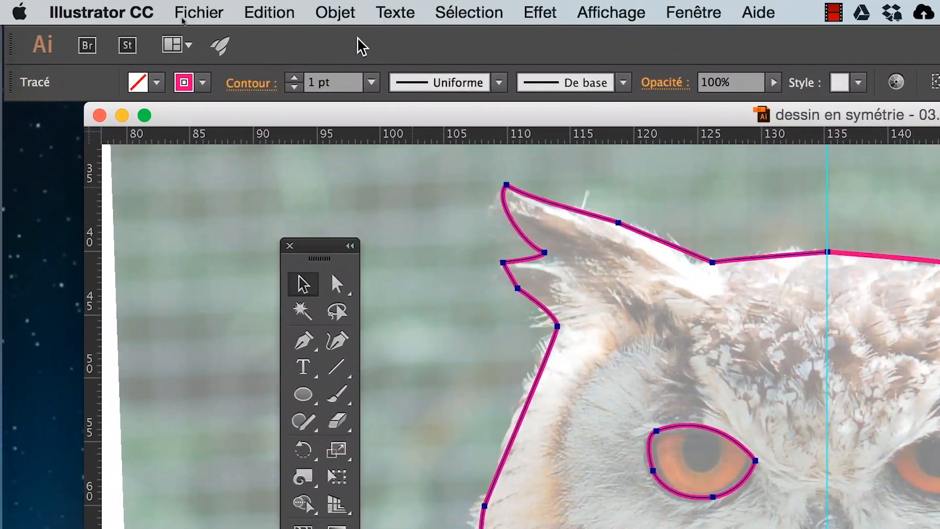
left_click(349, 15)
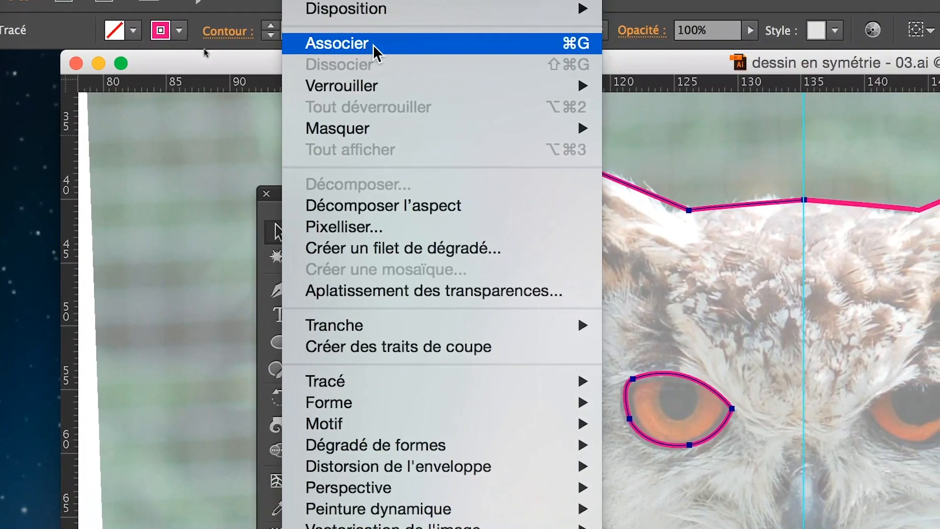
left_click(390, 44)
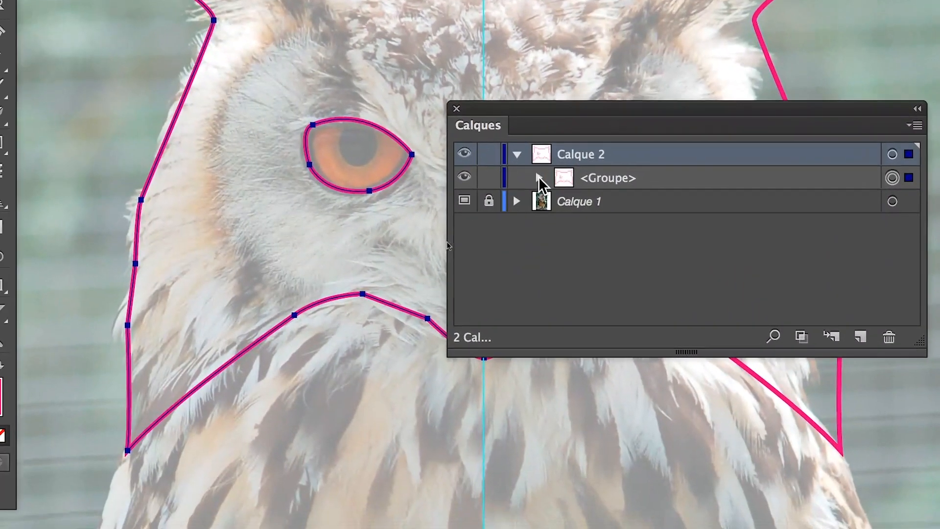
Expand the group, transfer the head outline's Transformation effect to the whole group, and select that group
left_click(633, 166)
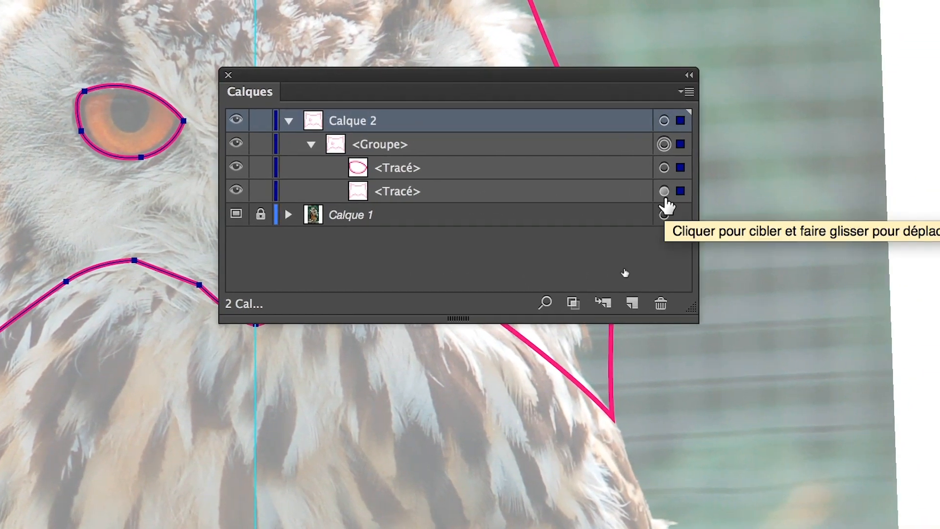
left_click(664, 192)
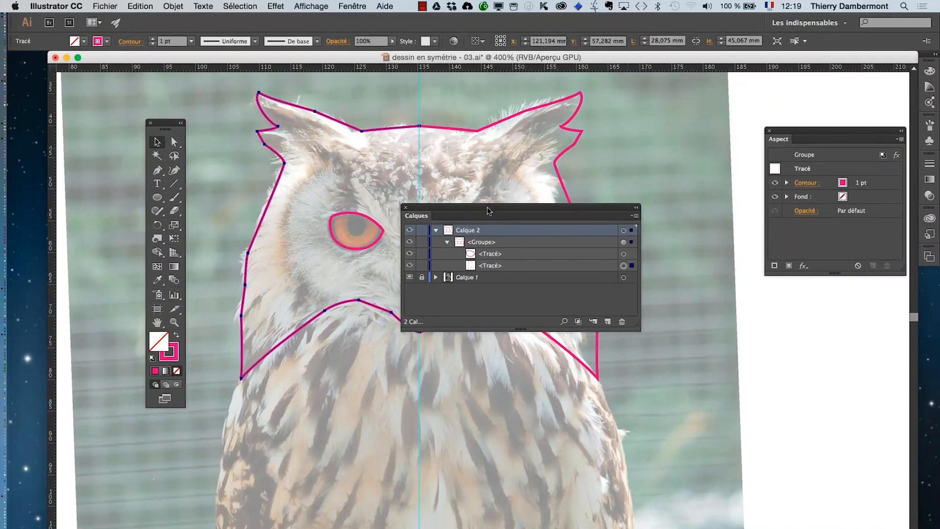
left_click_drag(488, 210, 766, 324)
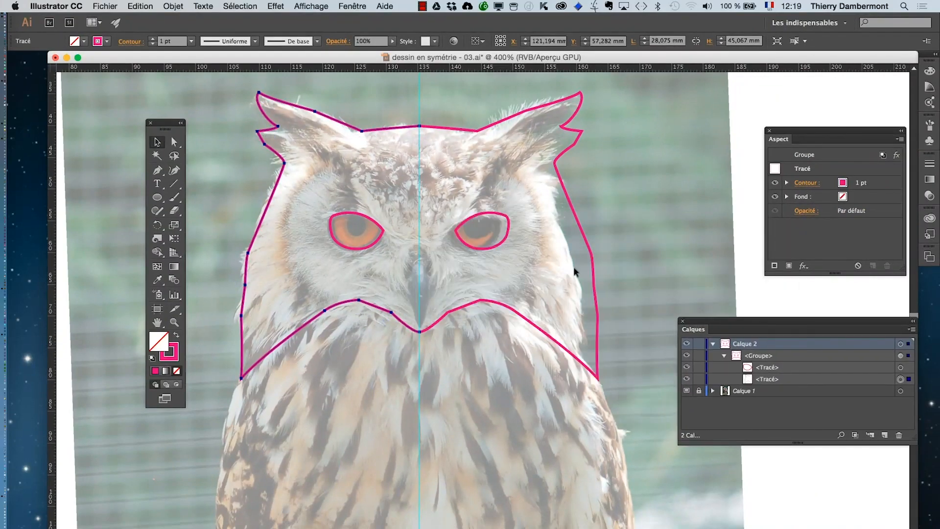
left_click(487, 250)
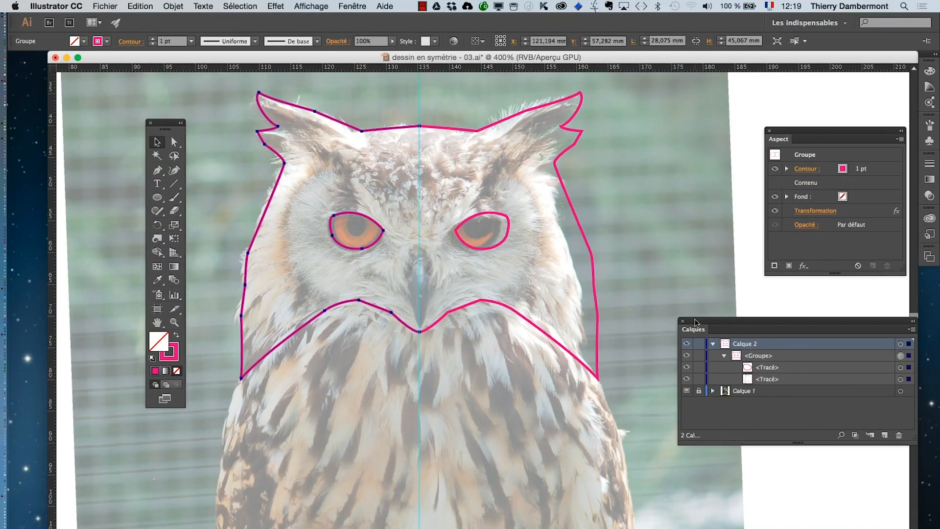
Place the Aspect attributes and the layer list close together beside the owl's head
left_click_drag(695, 322, 644, 327)
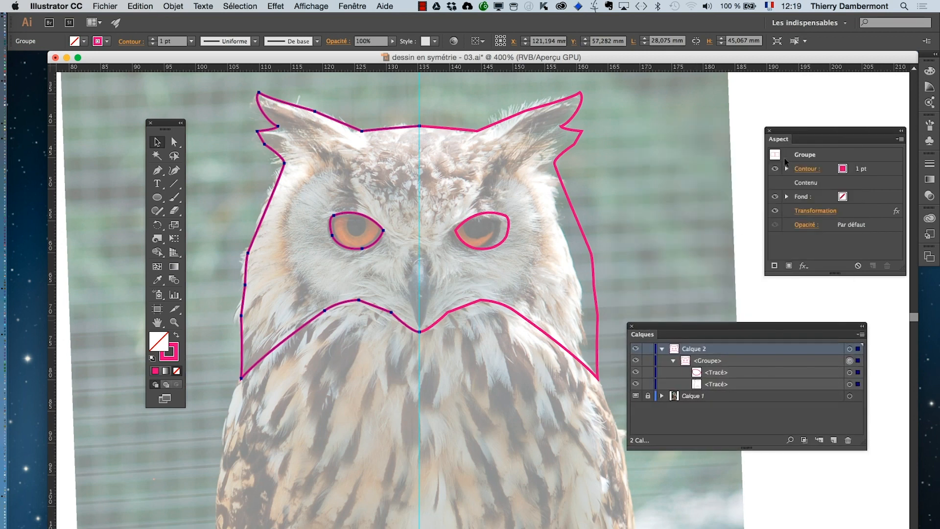
left_click_drag(782, 133, 734, 93)
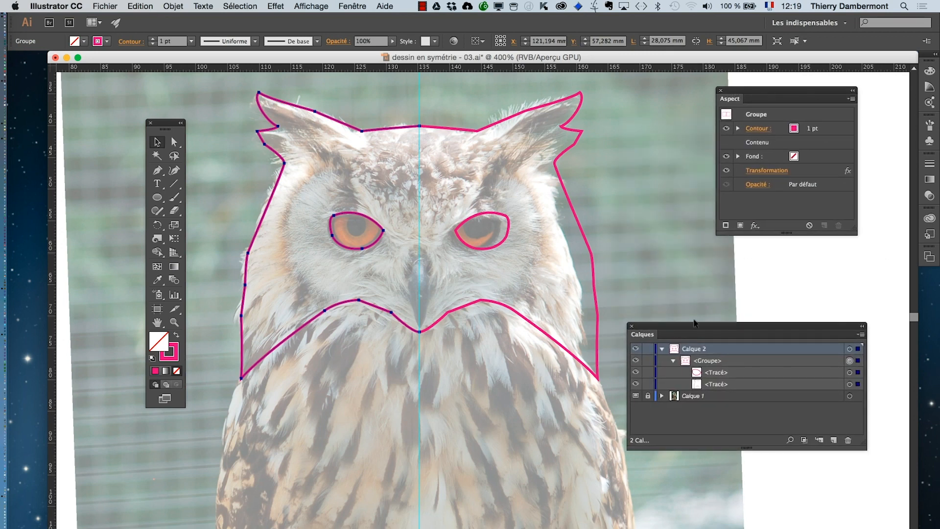
left_click_drag(695, 331, 699, 265)
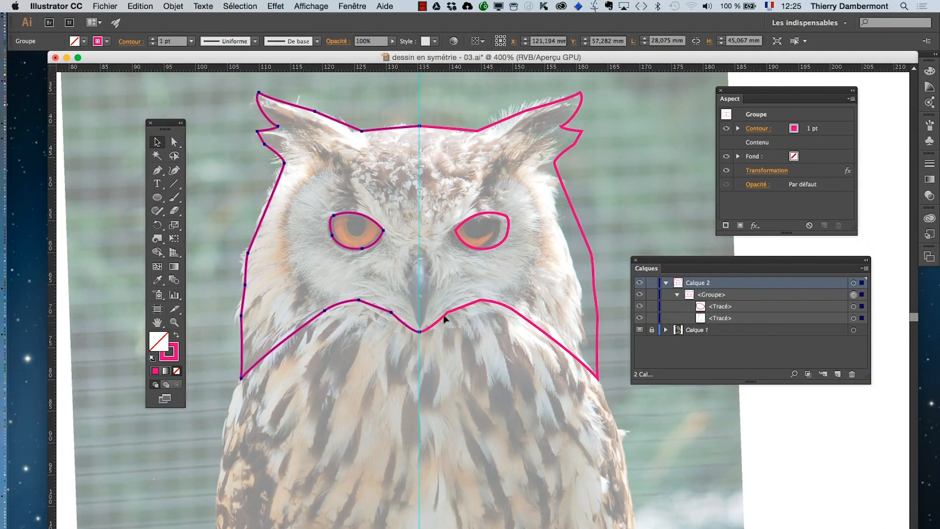
Draw the beak's left half with the Pen tool, curving from its lower tip on the guide up to its top on the guide
scroll(461, 325, "up", 5)
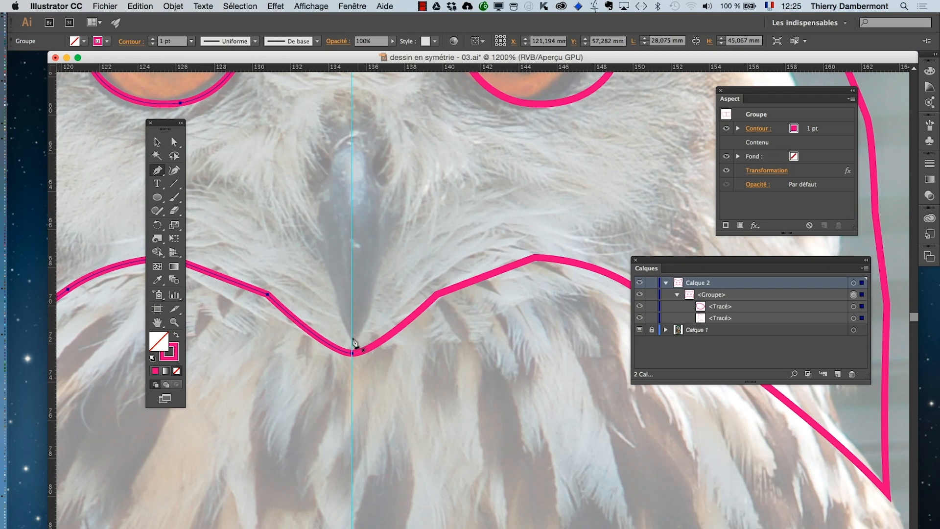
left_click(352, 339)
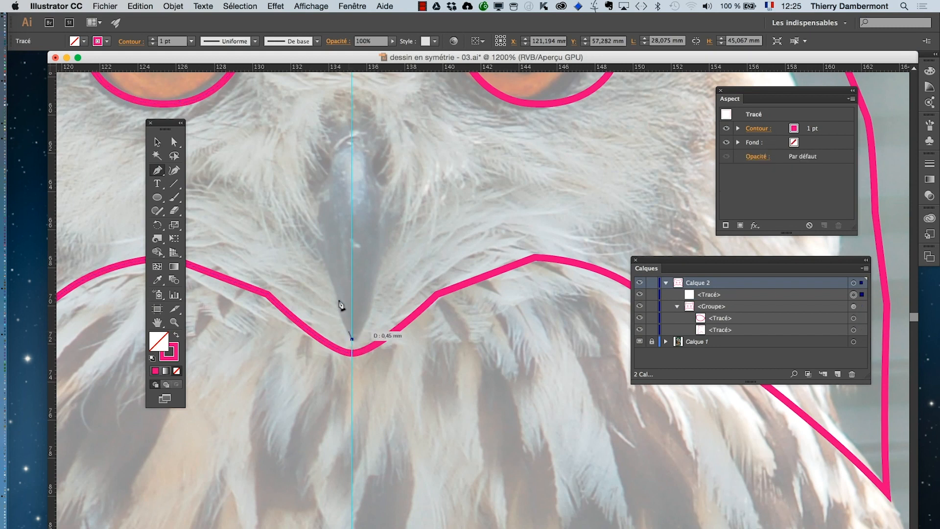
left_click(322, 277)
left_click(319, 248)
left_click(318, 221)
left_click_drag(318, 220, 317, 219)
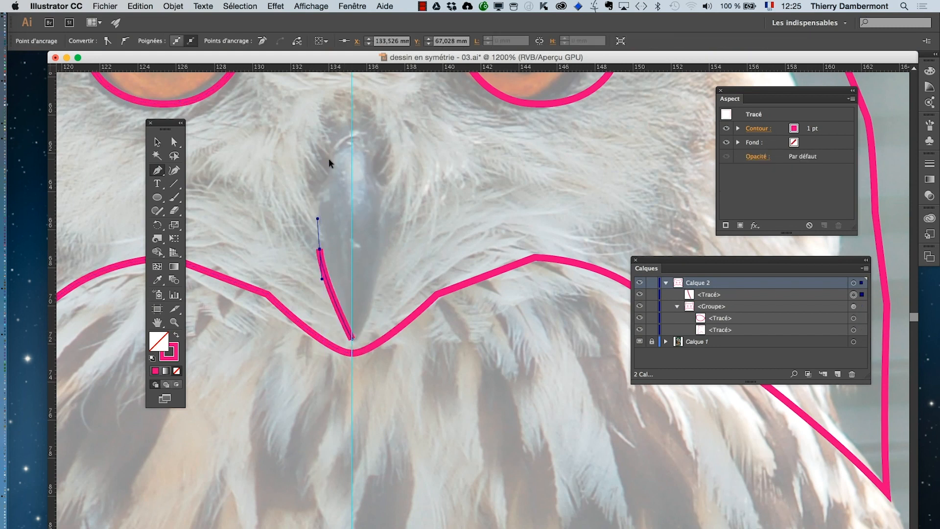
left_click_drag(328, 158, 353, 182)
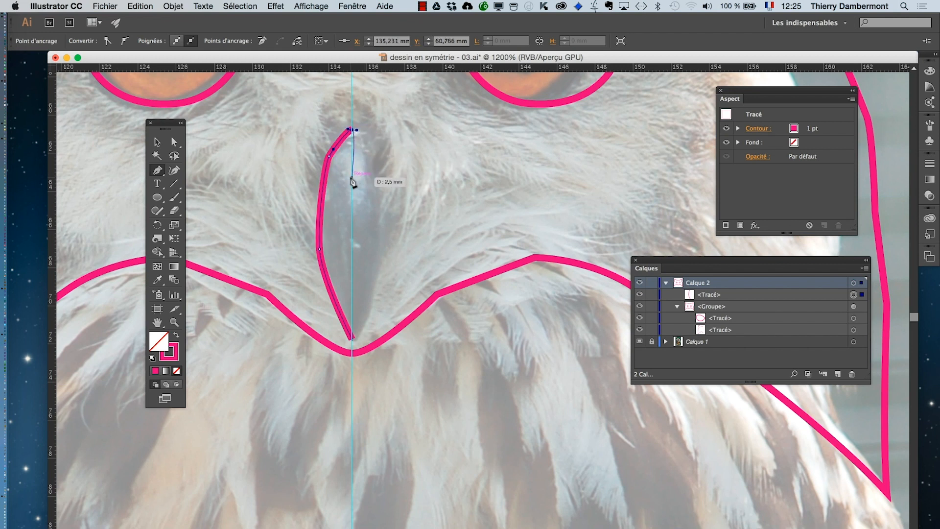
left_click_drag(350, 182, 338, 184)
left_click(158, 142)
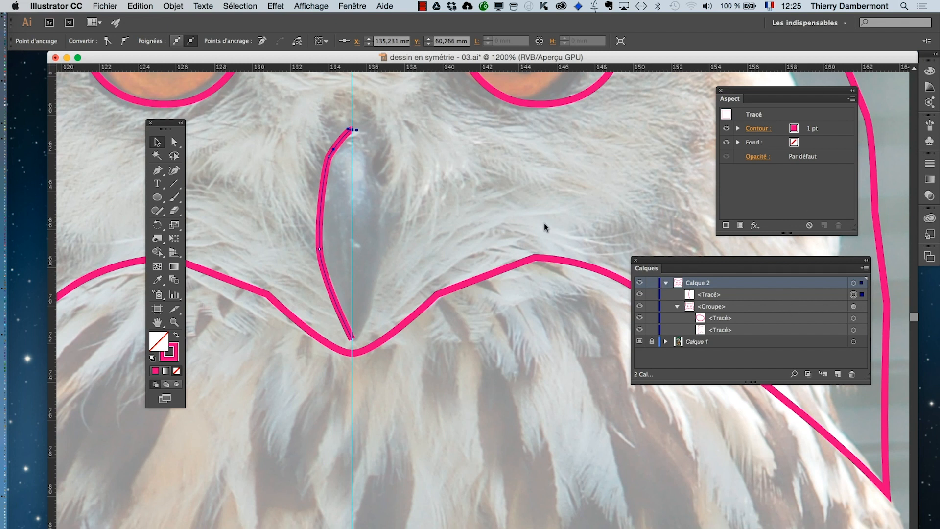
Enlarge the layer list beside the beak and move the new beak path into the group that carries the mirror effect
left_click_drag(672, 261, 468, 141)
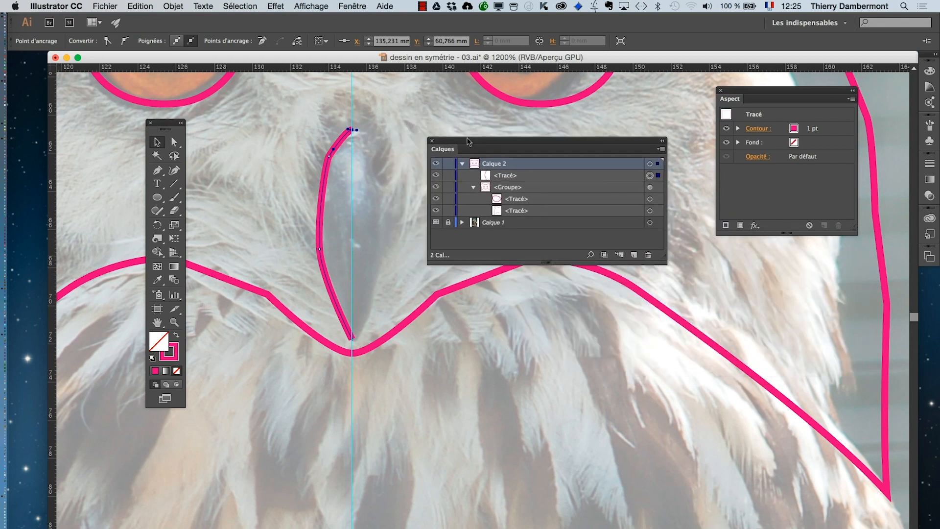
left_click_drag(661, 259, 684, 343)
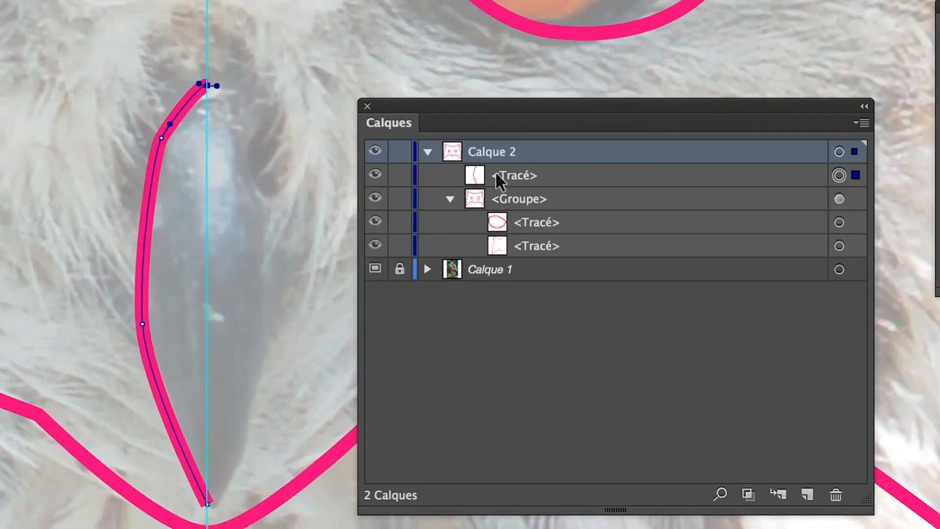
left_click(496, 174)
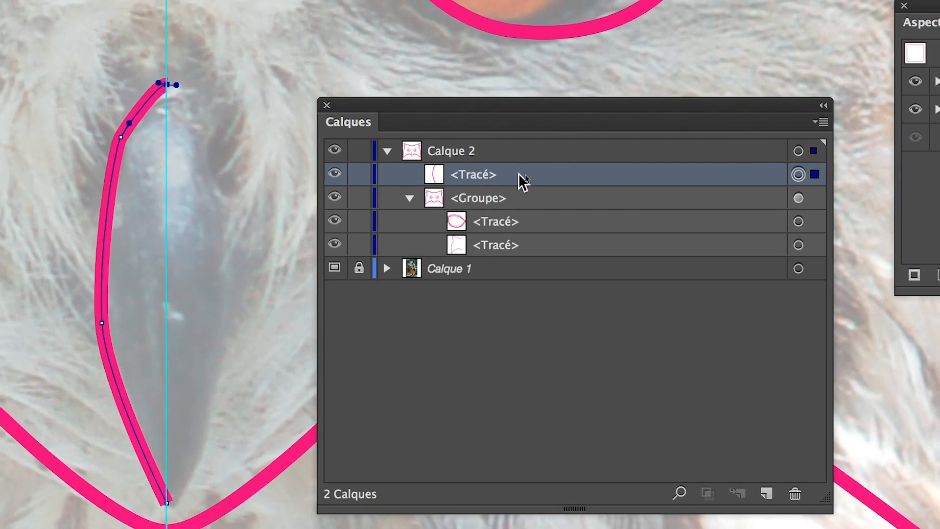
mouse_move(515, 172)
left_mouse_down()
mouse_move(513, 199)
mouse_move(512, 181)
left_mouse_up()
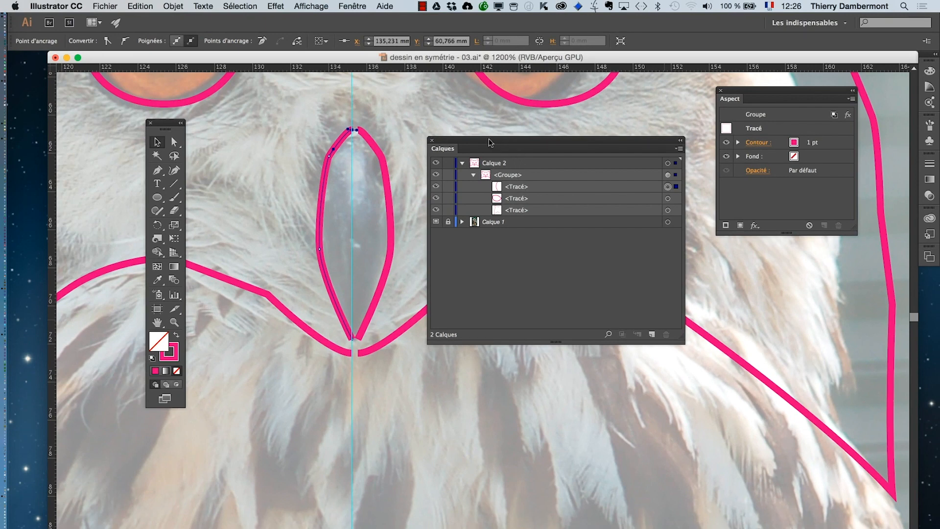
Shift the beak path's lower end anchor slightly to the left of the guide, to about X 135,1 mm
scroll(323, 120, "up", 1)
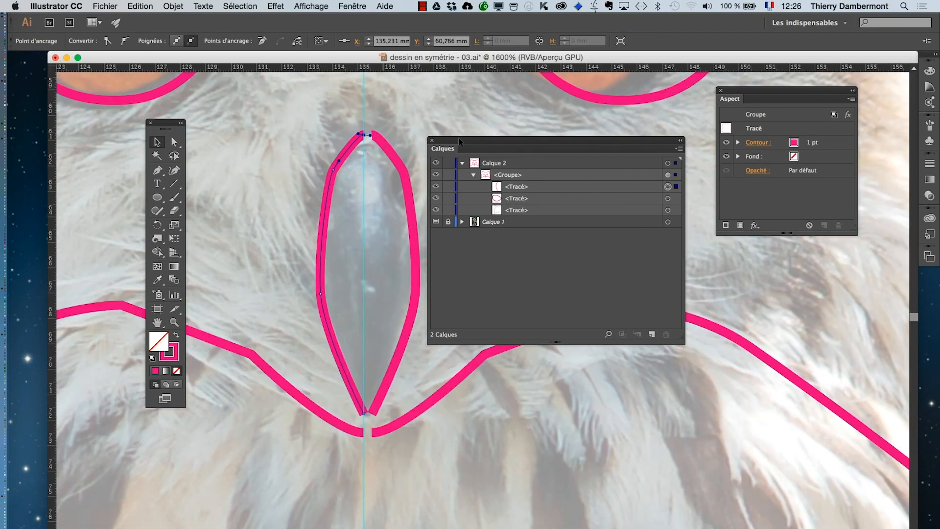
left_click_drag(459, 137, 554, 228)
scroll(345, 161, "up", 1)
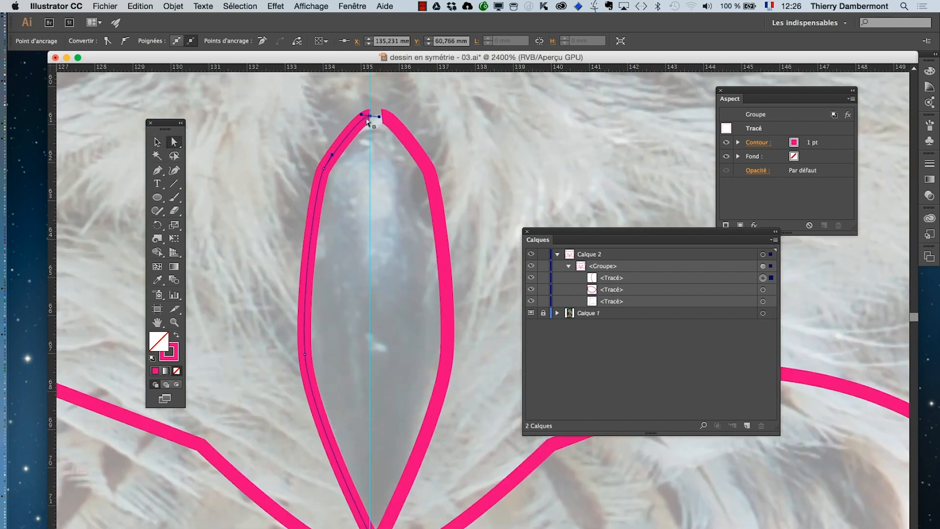
scroll(369, 123, "up", 1)
scroll(411, 437, "down", 1)
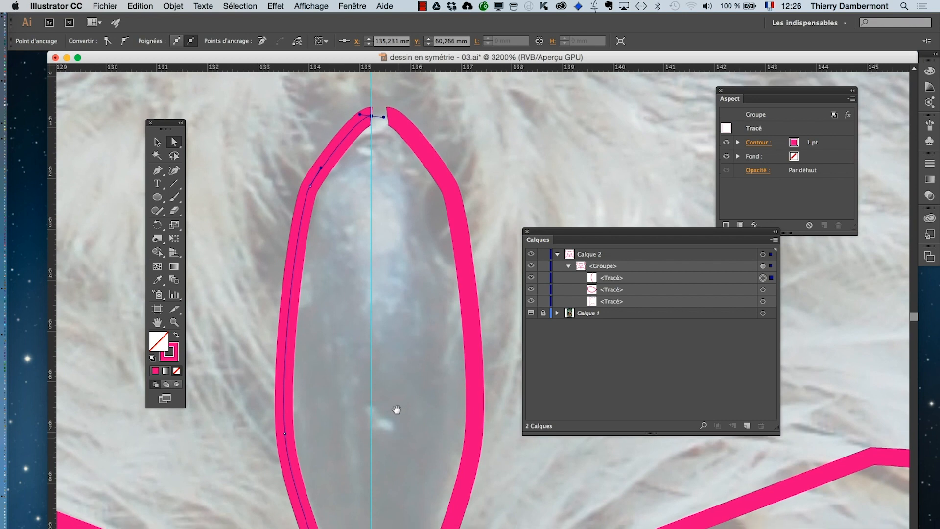
left_click_drag(395, 410, 388, 243)
scroll(364, 494, "up", 2)
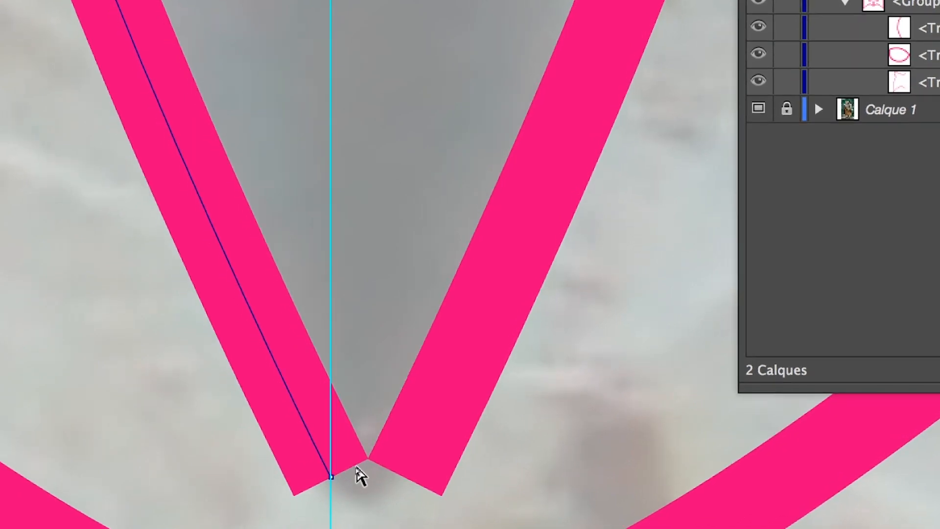
left_click_drag(349, 472, 353, 473)
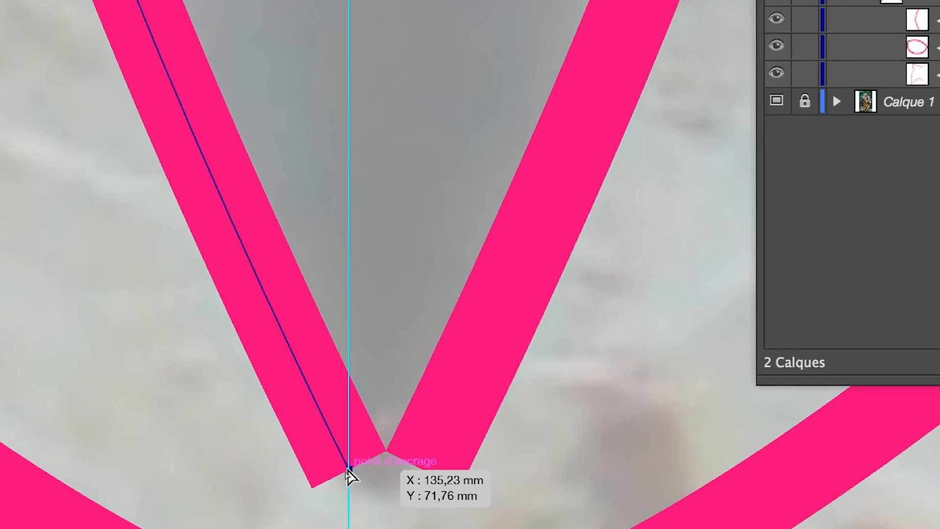
mouse_move(348, 471)
left_mouse_down()
mouse_move(314, 459)
mouse_move(334, 470)
left_mouse_up()
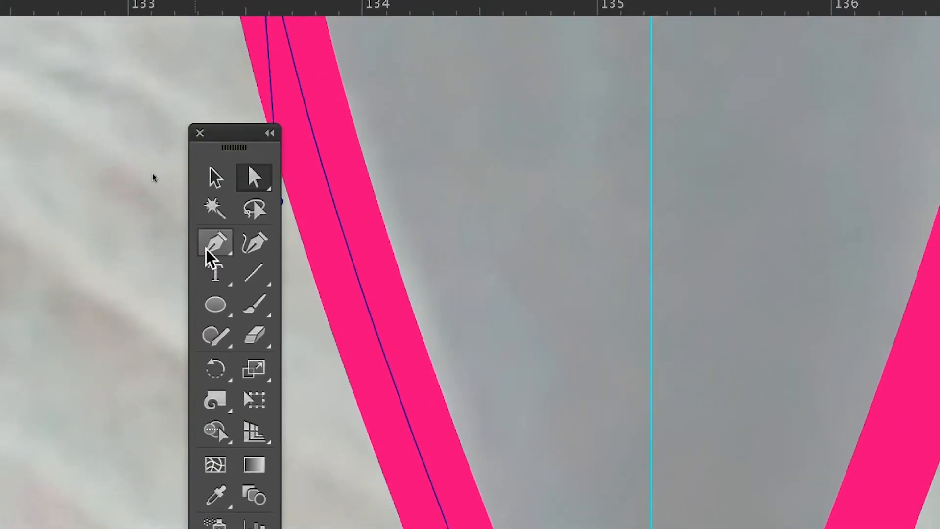
Add an anchor just above the beak's lower end and move the end anchor back onto the guide to round the tip
left_click(206, 254)
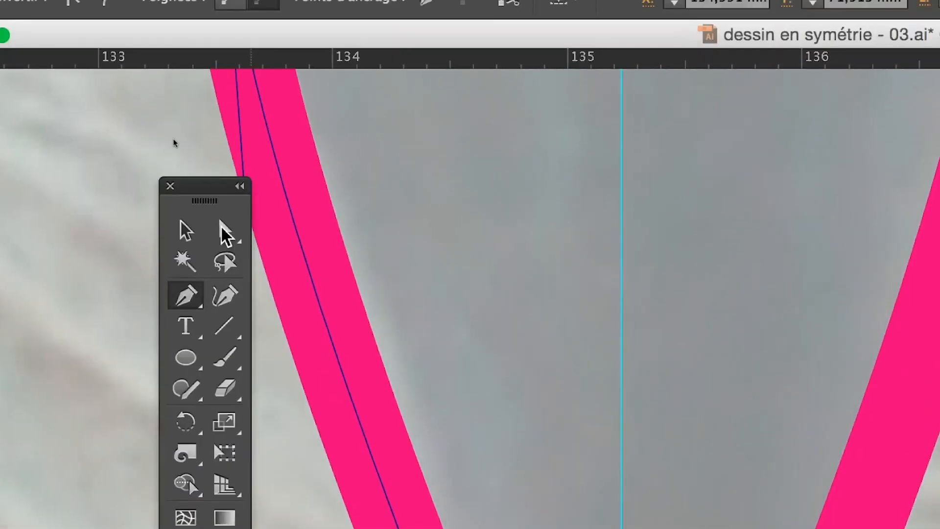
left_click(227, 234)
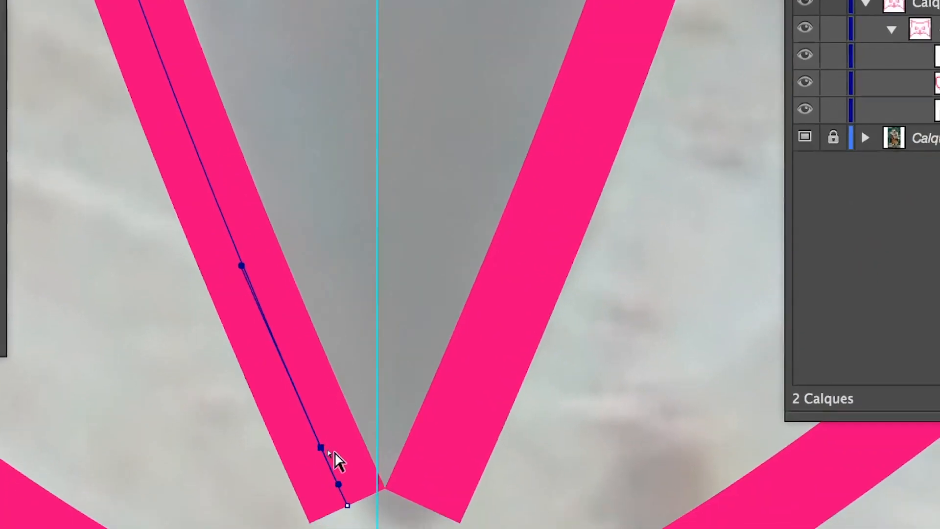
left_click(348, 505)
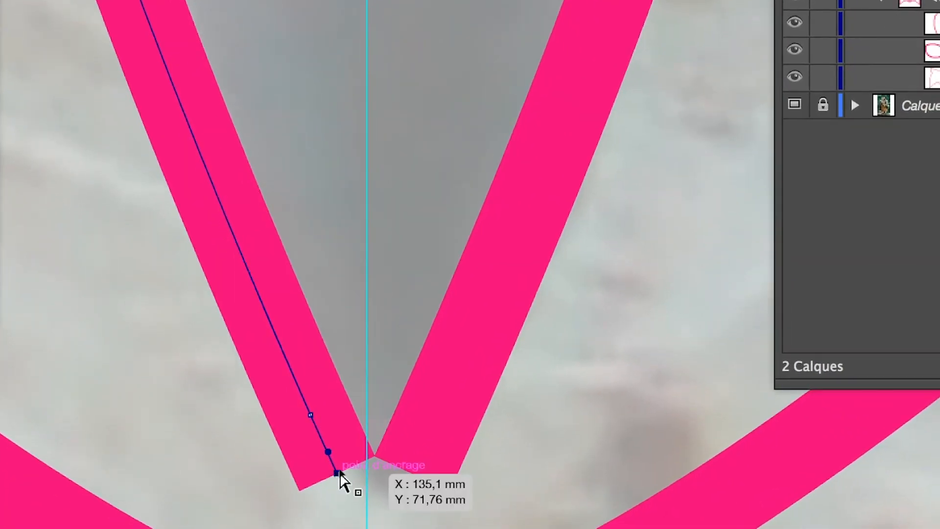
left_click_drag(341, 473, 349, 452)
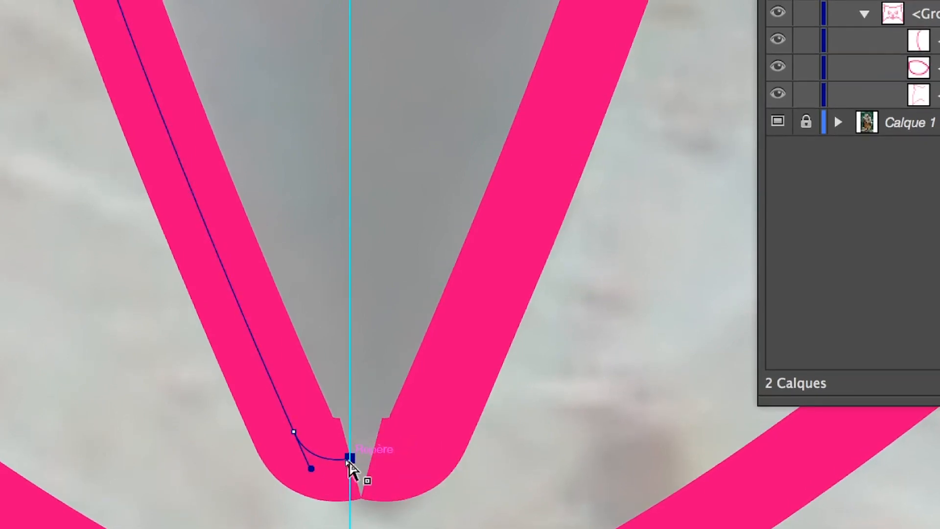
left_click_drag(349, 463, 349, 467)
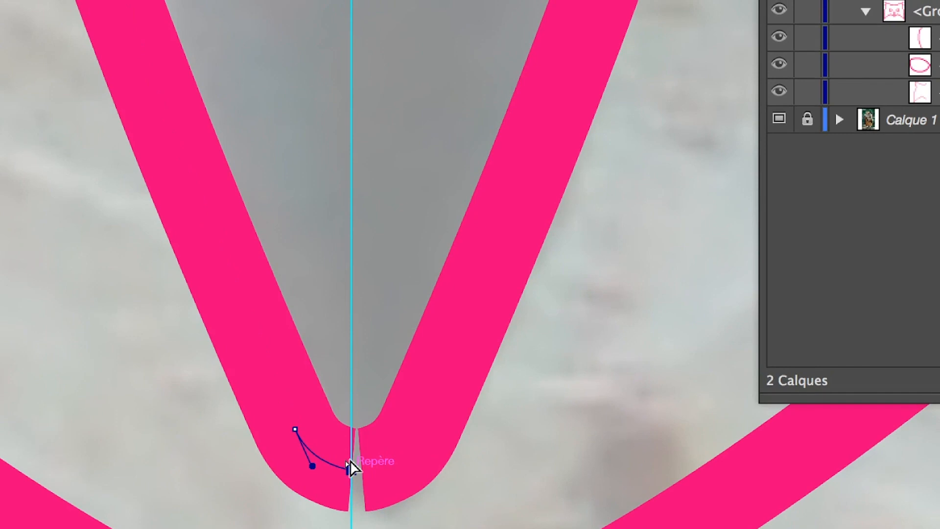
left_click_drag(350, 461, 349, 461)
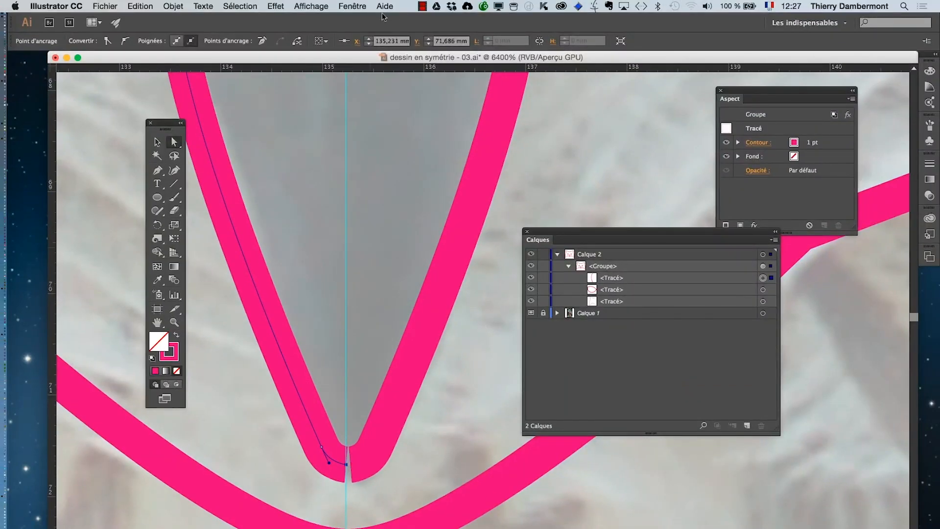
Display the stroke settings and set the beak path's stroke weight to 0,25 pt
left_click(359, 7)
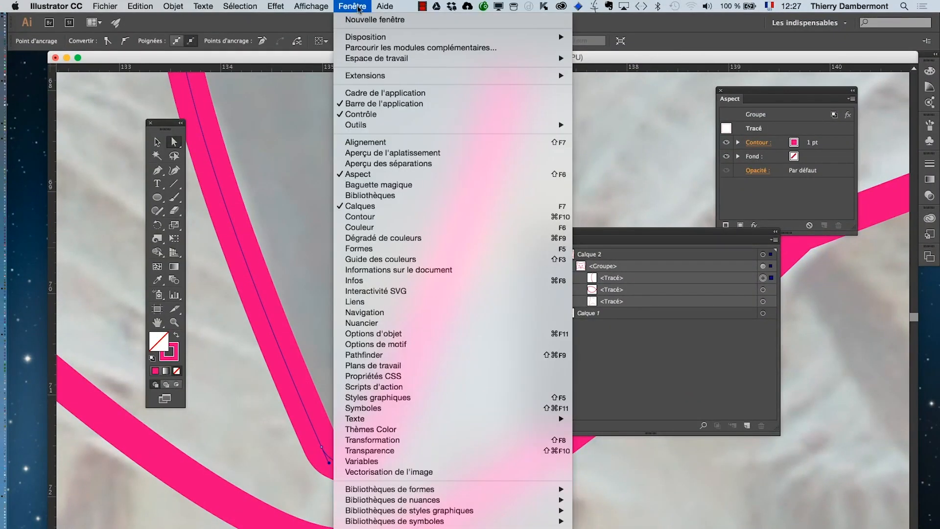
left_click(388, 217)
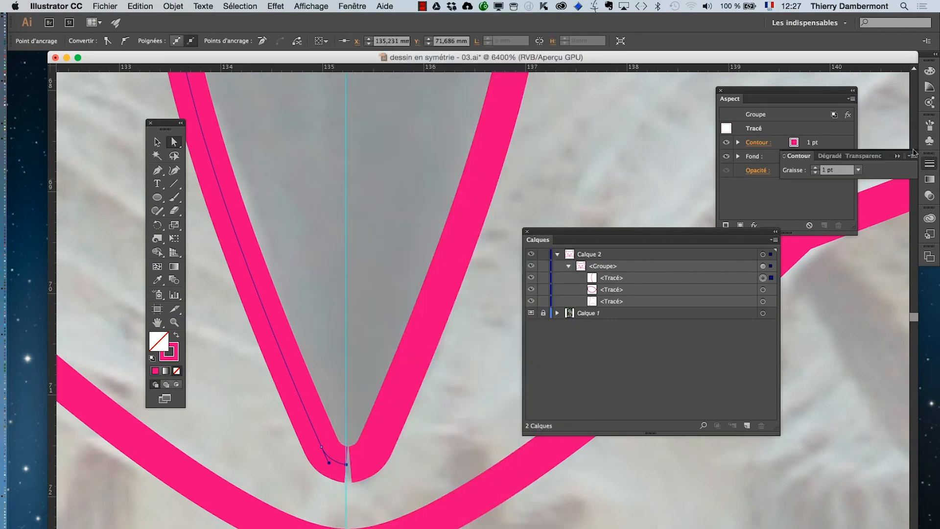
left_click_drag(810, 156, 349, 364)
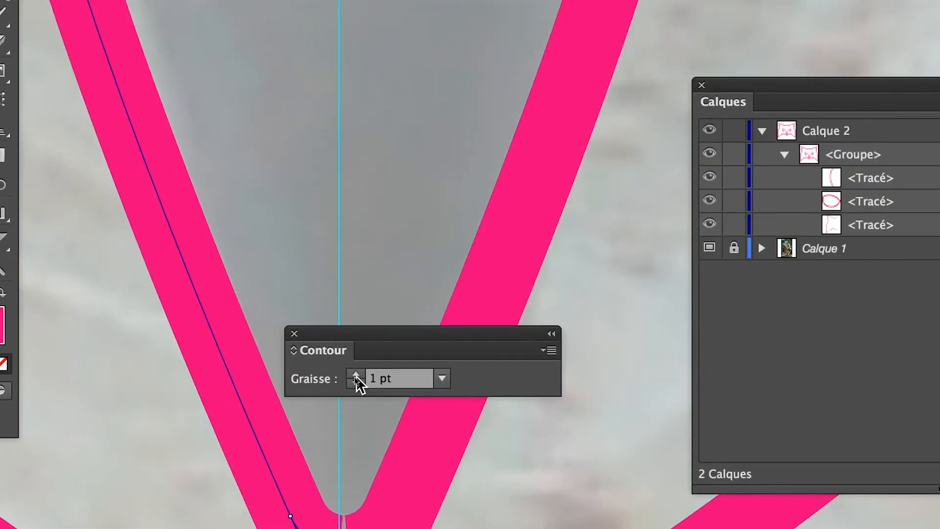
left_click(357, 379)
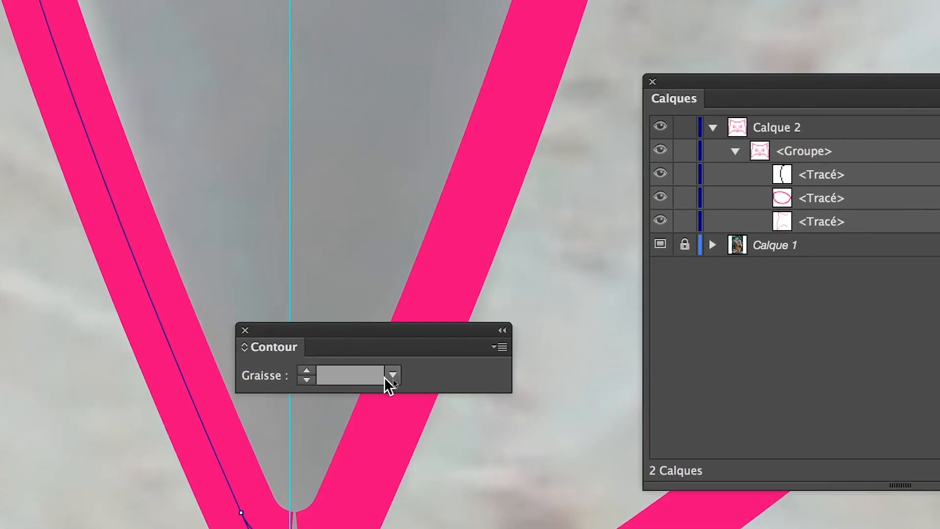
left_click(432, 376)
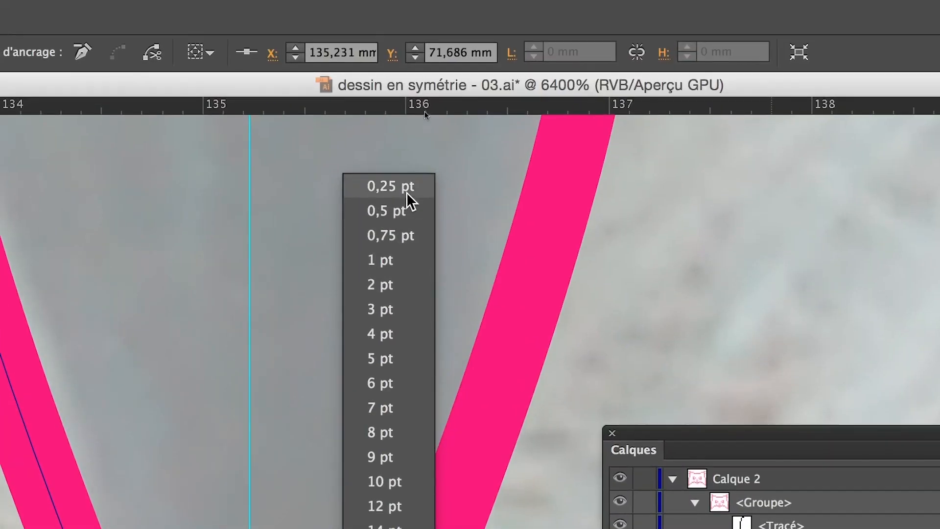
left_click(406, 192)
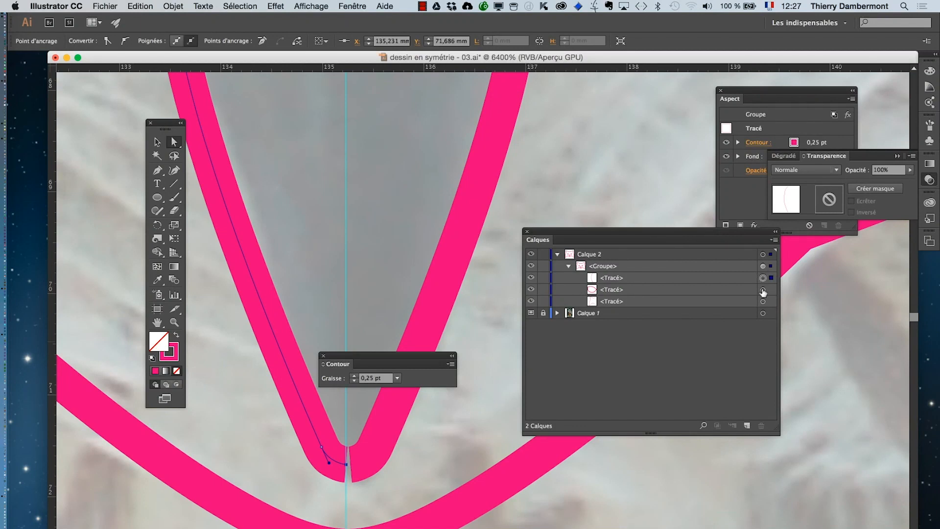
Clear the stroke settings and tools away from the owl's head and place the layer list beside the beak
left_click_drag(331, 361, 844, 305)
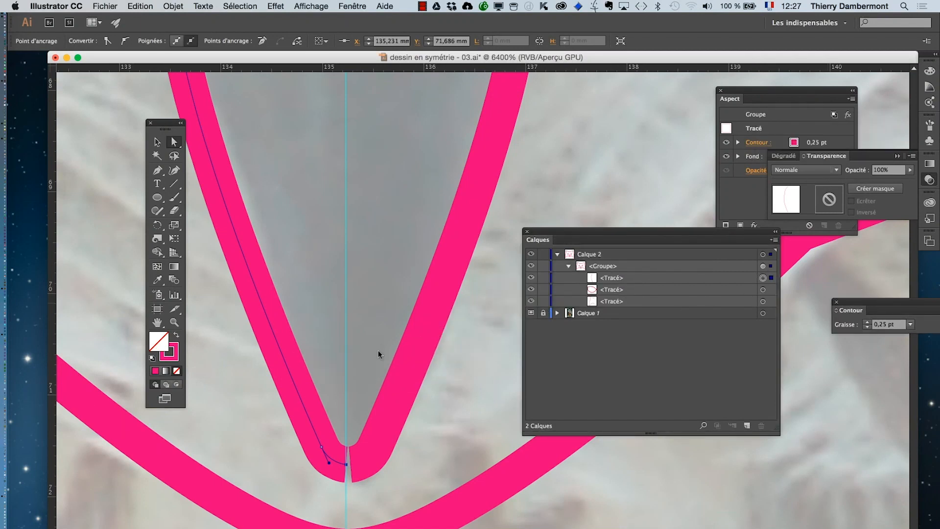
scroll(378, 354, "down", 2)
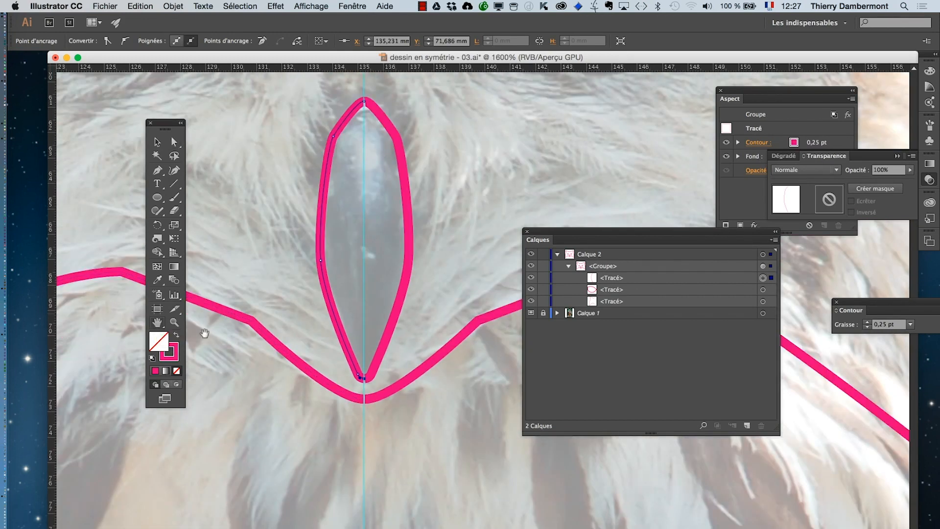
scroll(378, 371, "down", 2)
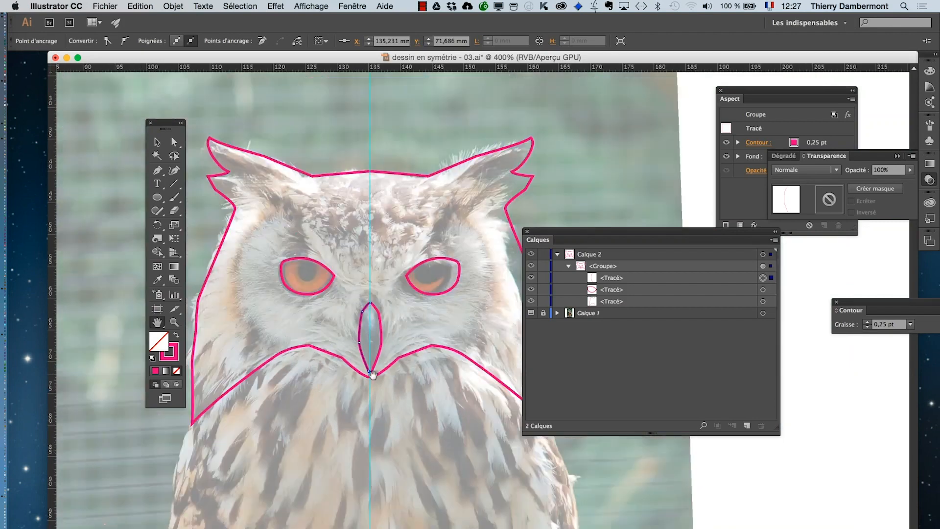
left_click_drag(542, 238, 650, 264)
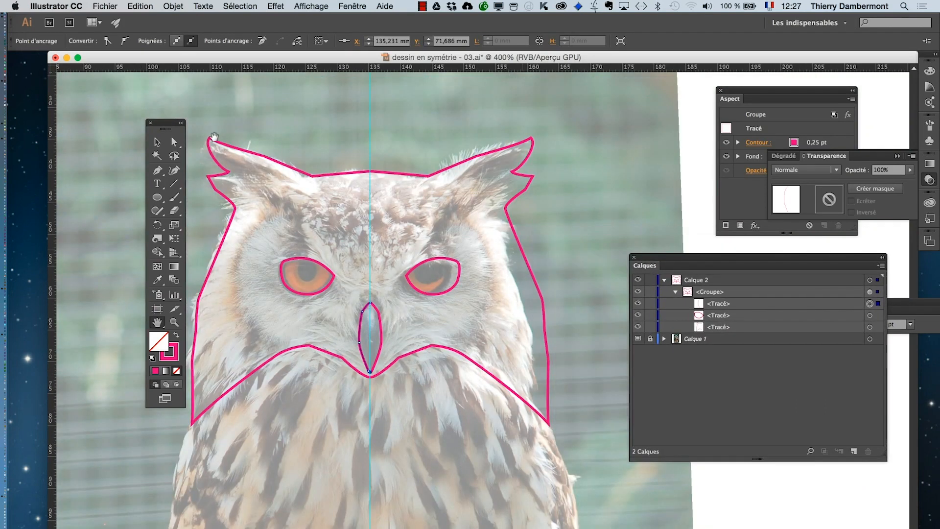
left_click_drag(157, 124, 113, 125)
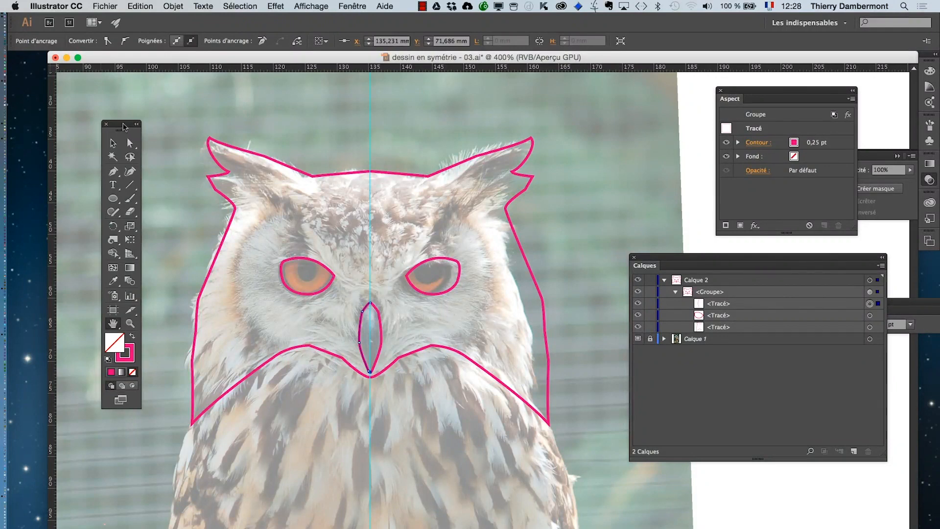
left_click_drag(126, 127, 72, 111)
scroll(367, 333, "up", 3)
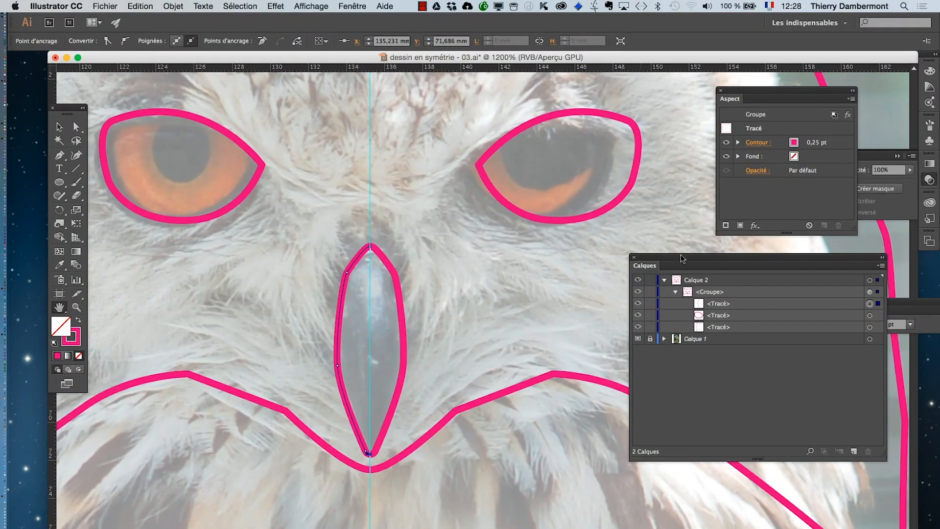
left_click_drag(682, 258, 554, 256)
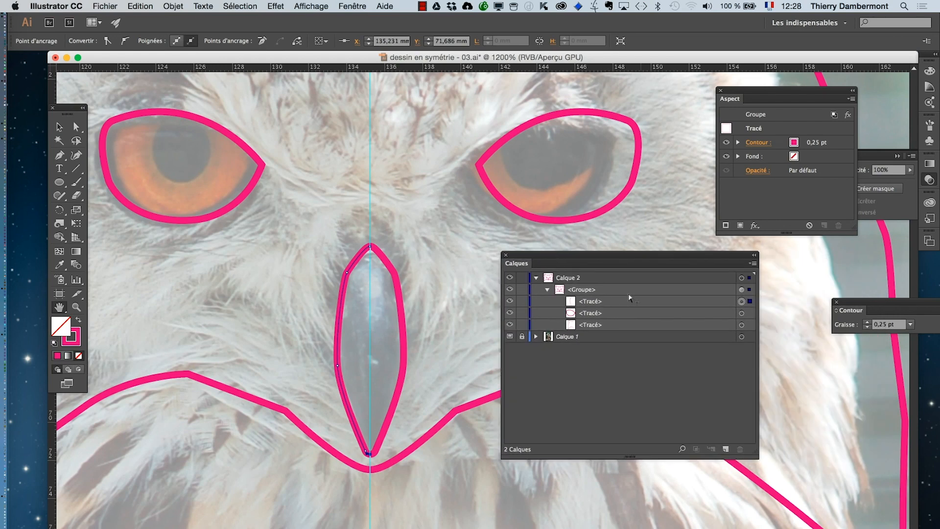
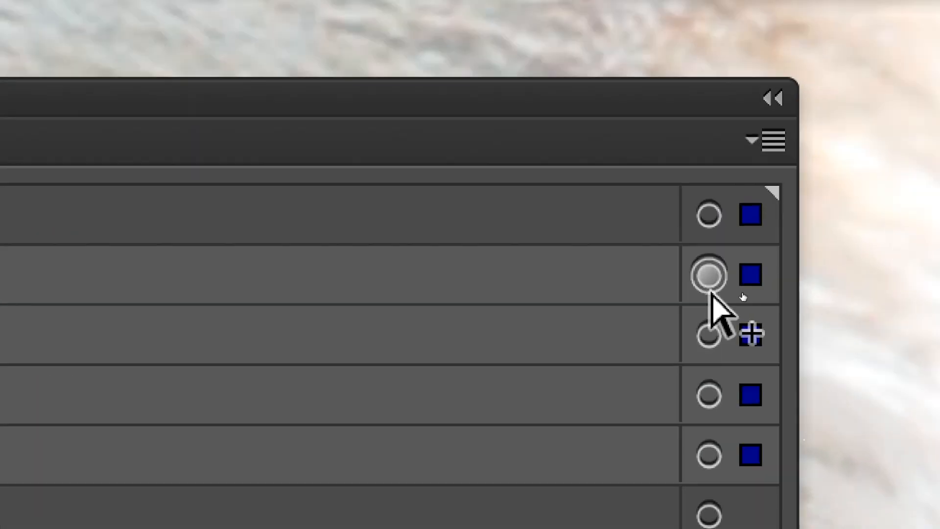
Target the mirrored group, isolate it for editing, and move the layer list off the owl's face
left_click(709, 274)
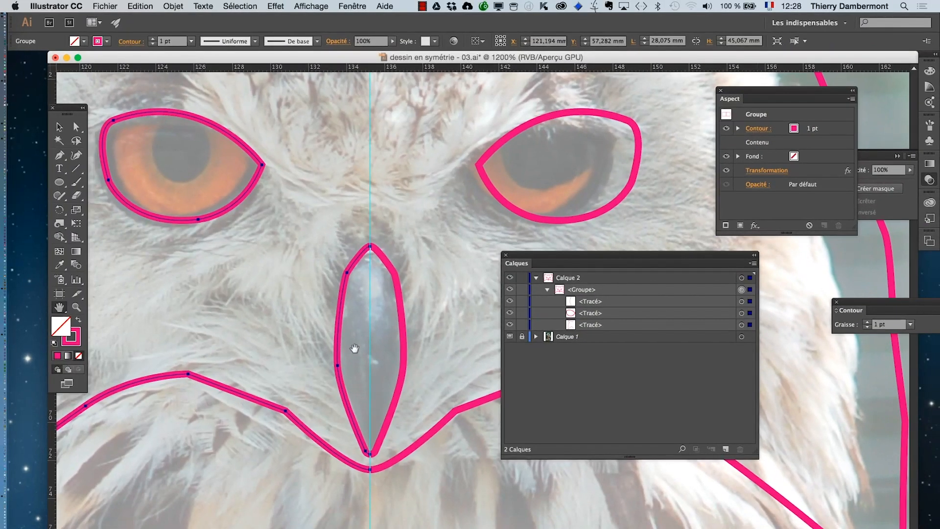
scroll(323, 365, "down", 3)
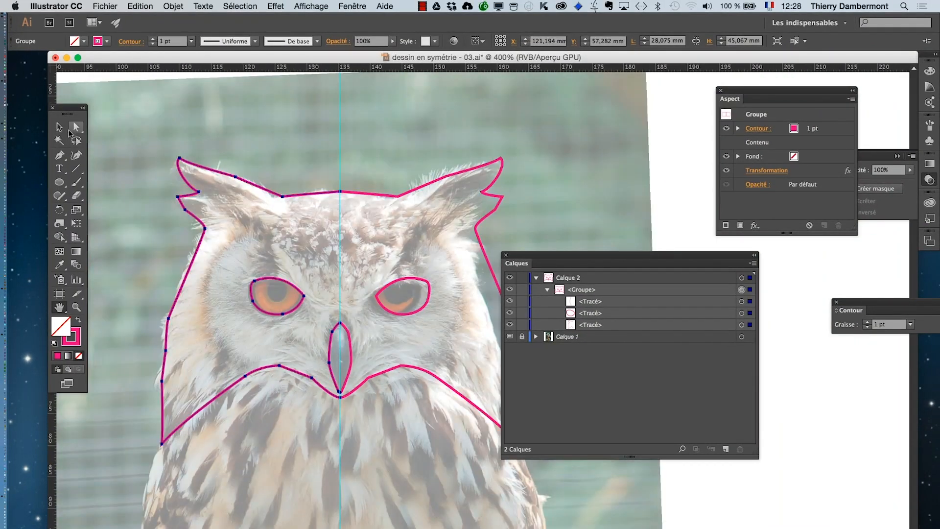
left_click(231, 144)
left_click(238, 181)
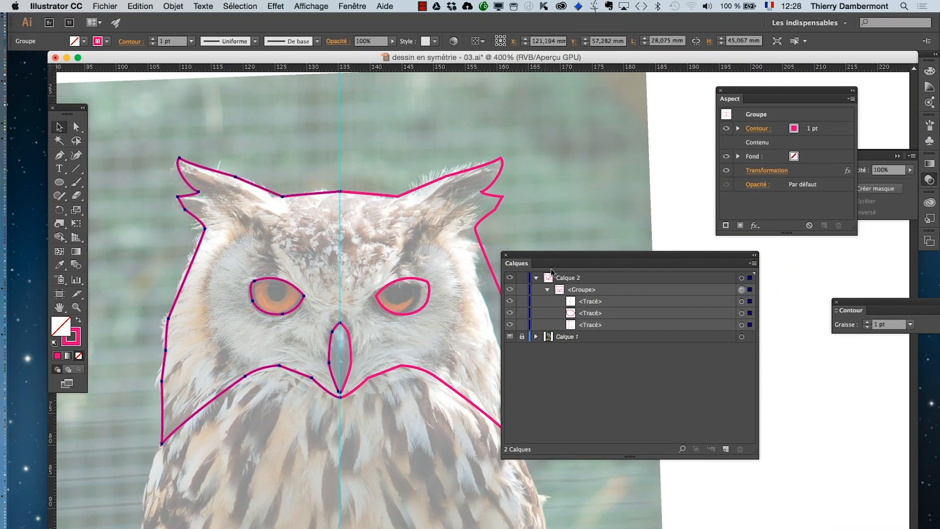
left_click_drag(557, 259, 696, 306)
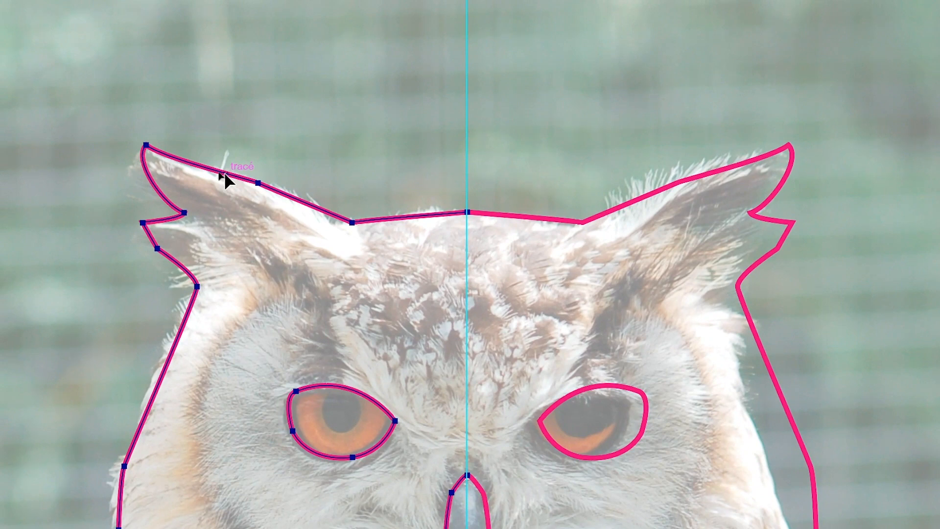
right_click(225, 172)
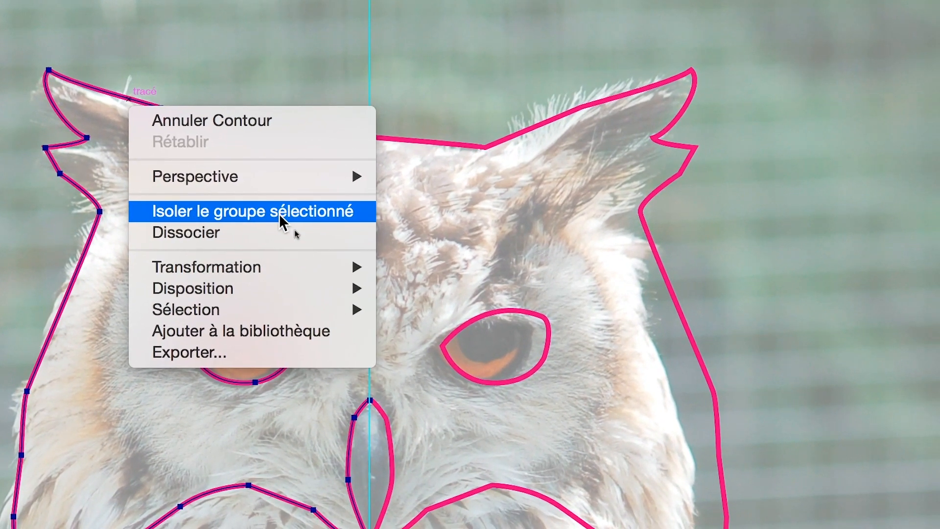
left_click(279, 213)
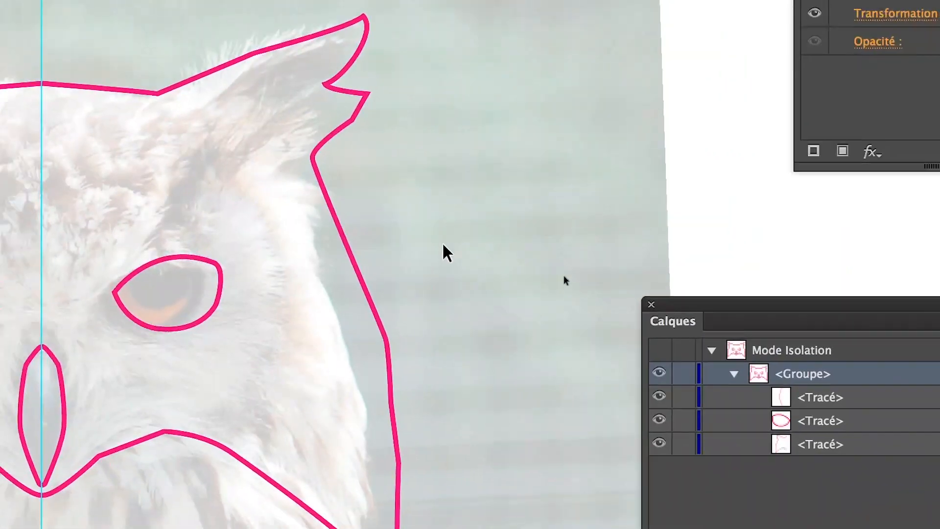
left_click_drag(709, 307, 451, 0)
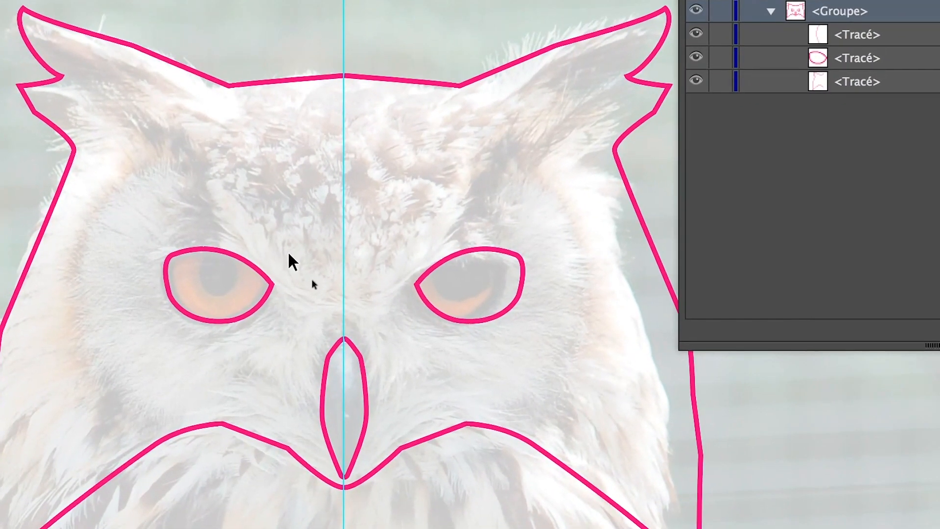
double_click(288, 255)
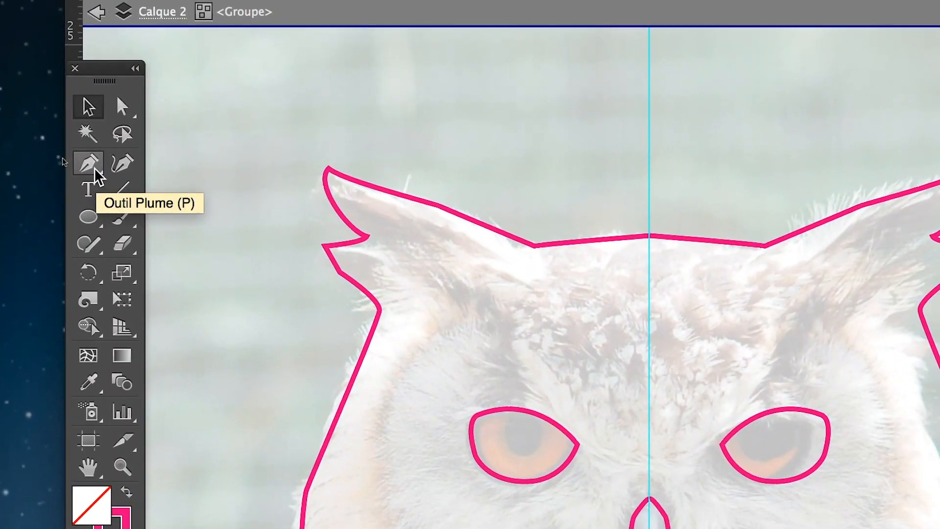
Draw a curved Pen path from the guide above the beak, up over the left eye and around to the outer cheek
left_click(123, 199)
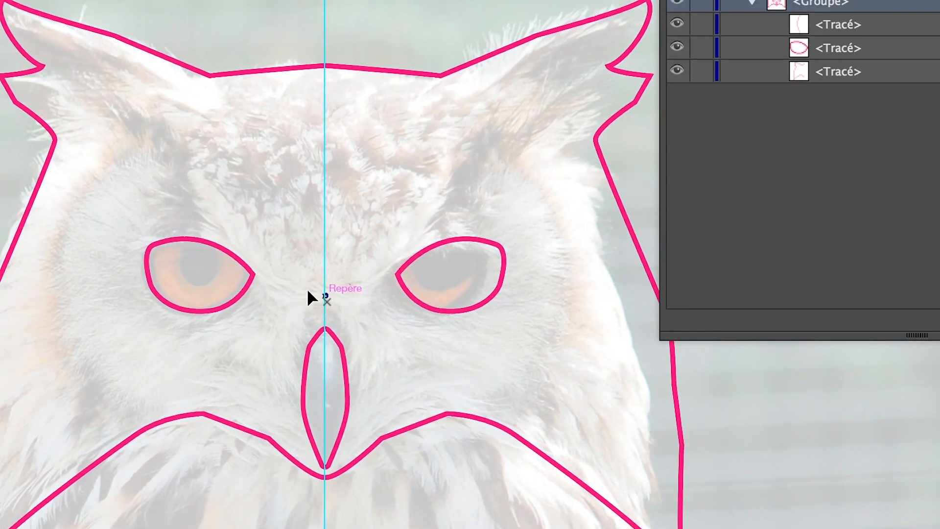
left_click(325, 296)
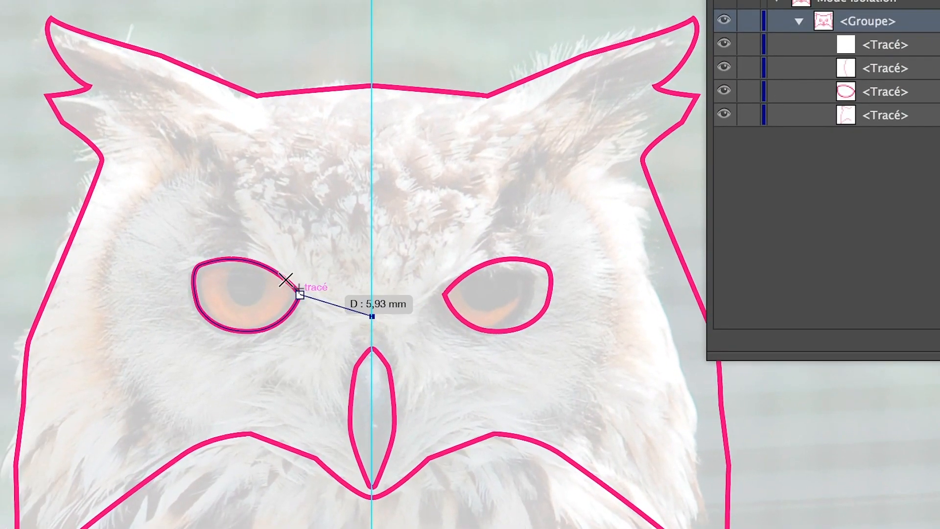
left_click_drag(246, 253, 240, 228)
left_click_drag(287, 269, 287, 270)
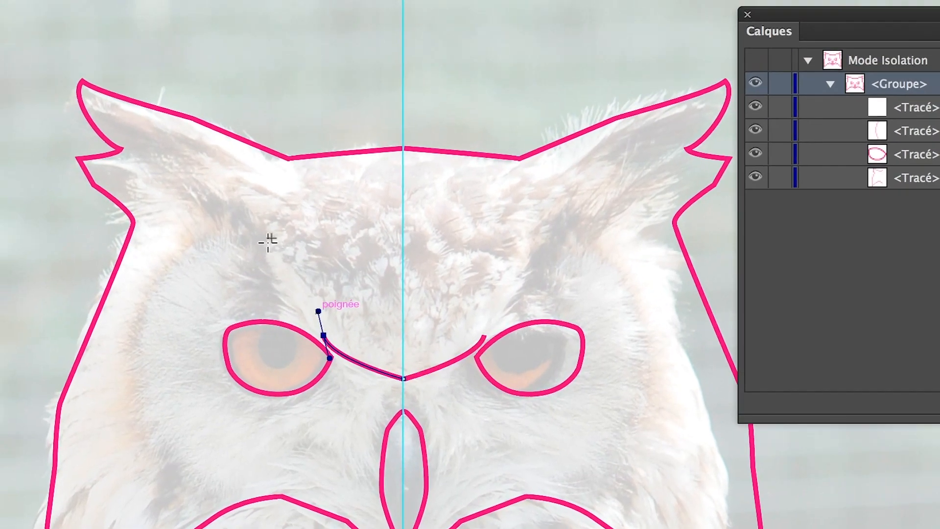
left_click_drag(264, 234, 239, 240)
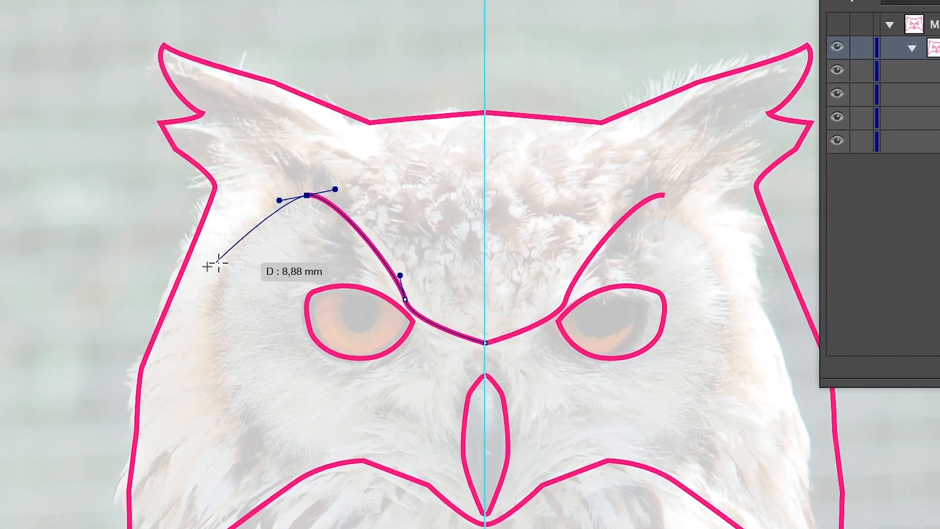
left_click_drag(225, 264, 223, 295)
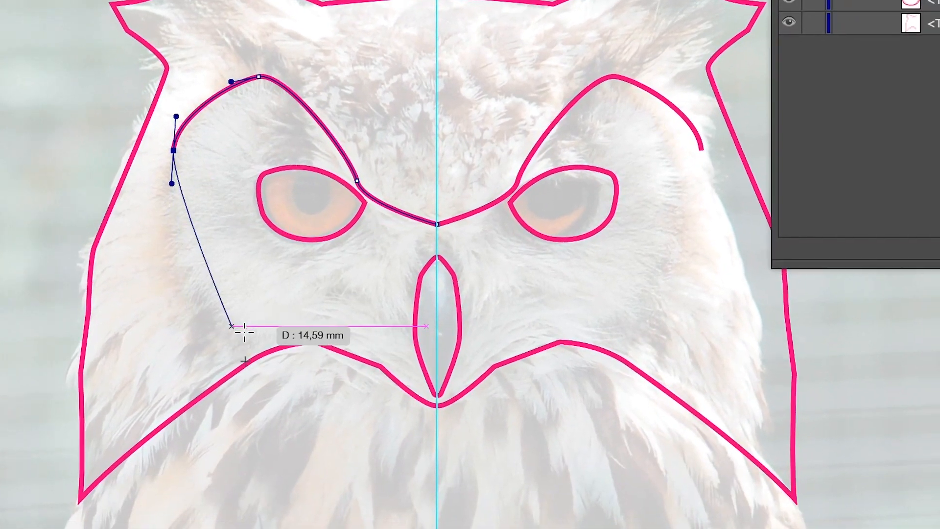
Continue the face contour down the left cheek and back beneath the eye, ending beside the beak's lower tip
left_click(292, 422)
left_click_drag(233, 319, 250, 331)
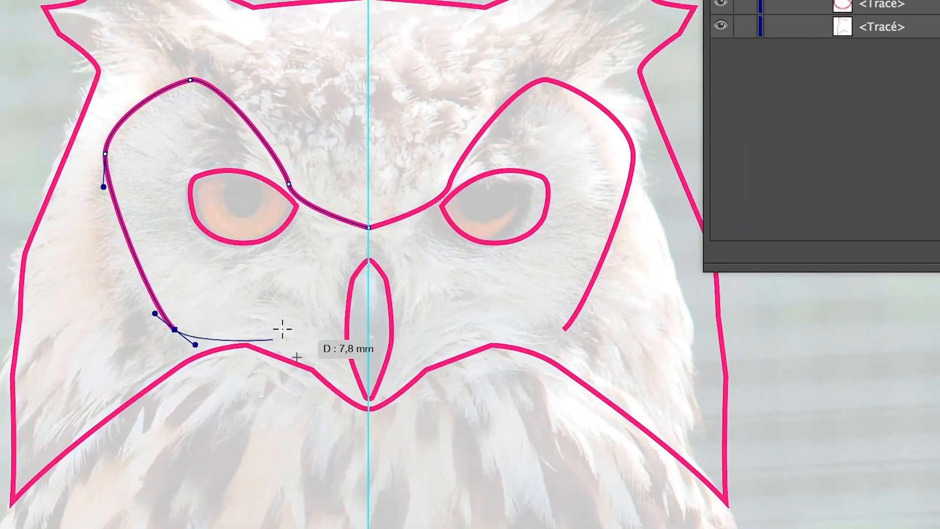
left_click_drag(332, 319, 358, 332)
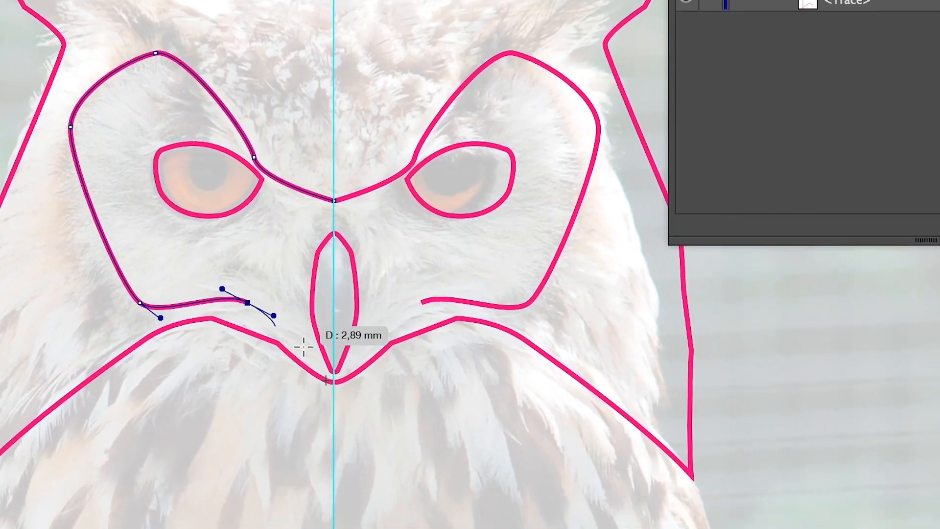
left_click(306, 345)
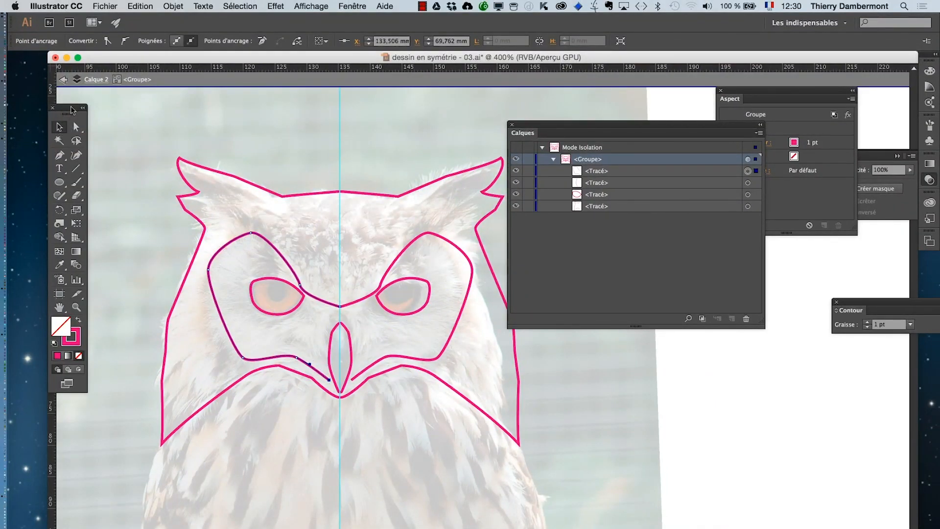
Bring the tools closer to the owl and trace the left eye's pupil as a closed, rounded Pen path
left_click_drag(74, 112, 117, 118)
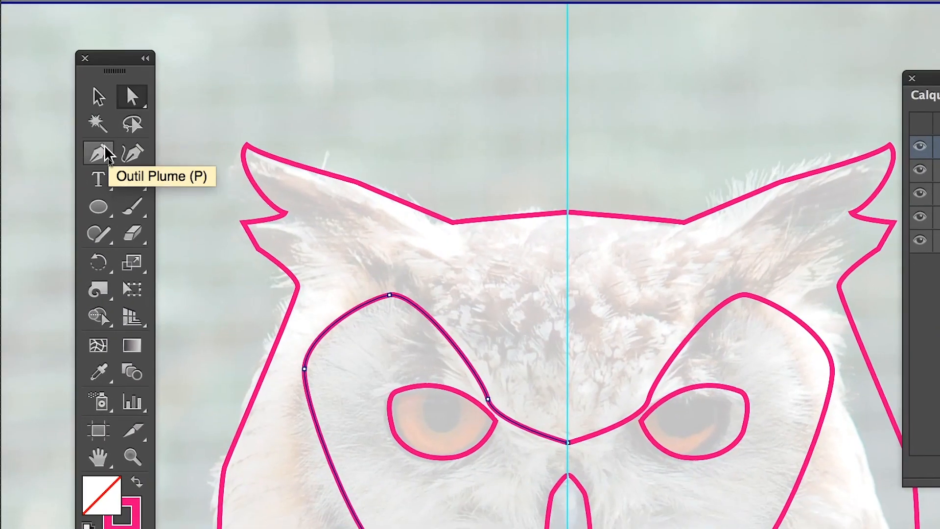
left_click(81, 181)
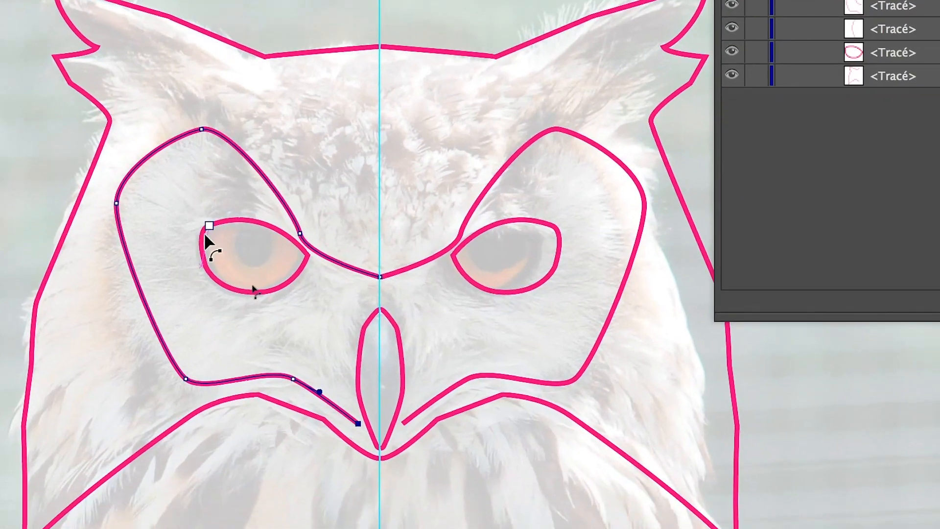
scroll(244, 282, "up", 3)
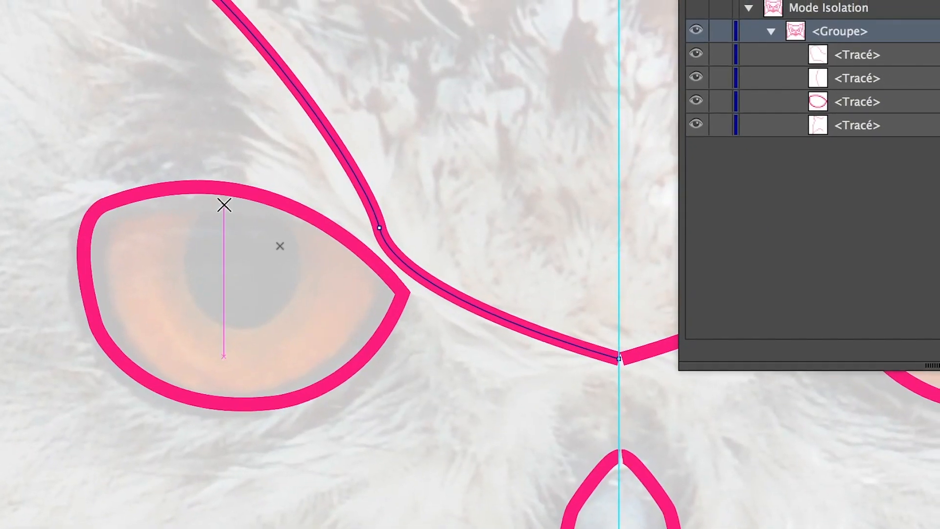
left_click_drag(224, 205, 183, 260)
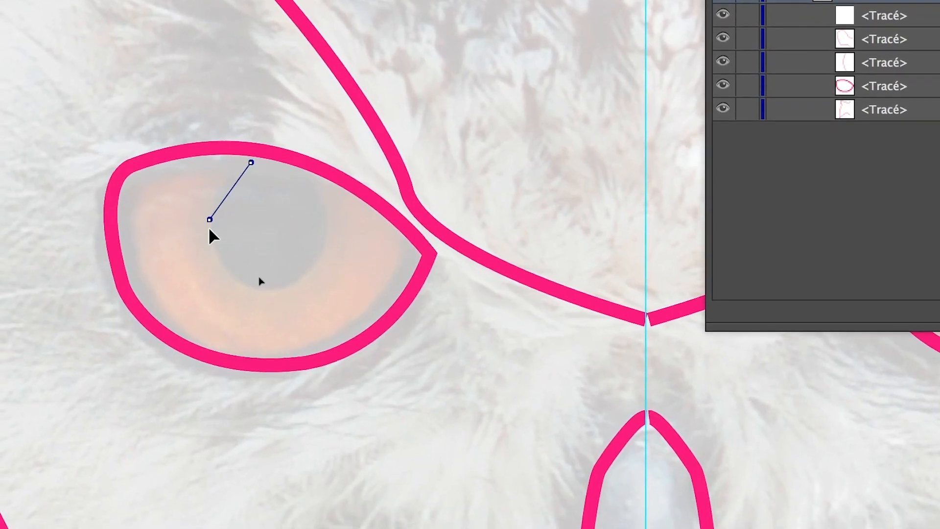
left_click_drag(210, 225, 206, 205)
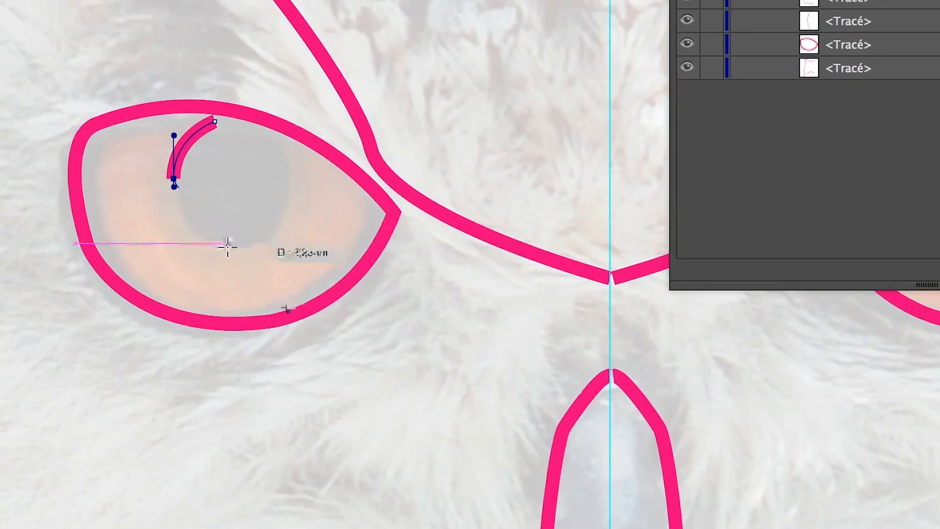
mouse_move(227, 246)
left_mouse_down()
mouse_move(237, 245)
mouse_move(191, 248)
left_mouse_up()
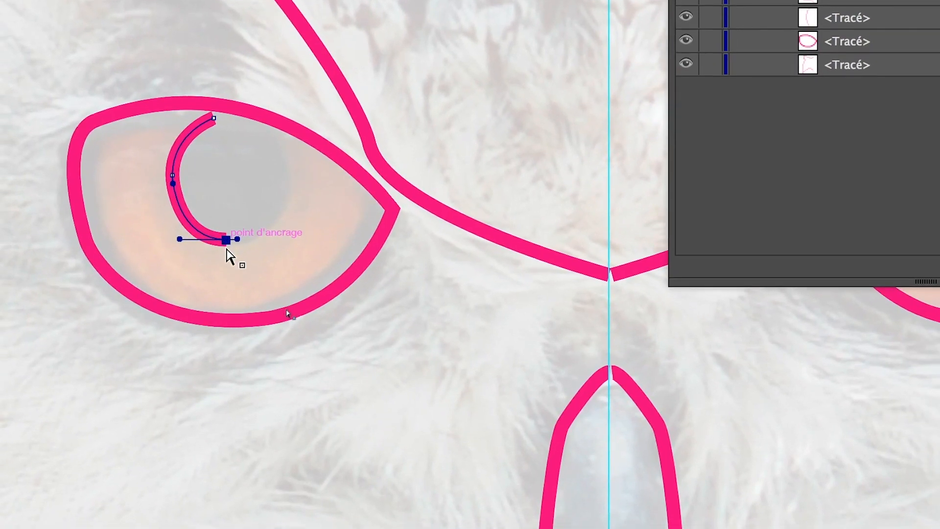
mouse_move(227, 250)
left_mouse_down()
mouse_move(248, 216)
mouse_move(240, 282)
mouse_move(248, 252)
left_mouse_up()
key("v")
left_click(290, 165)
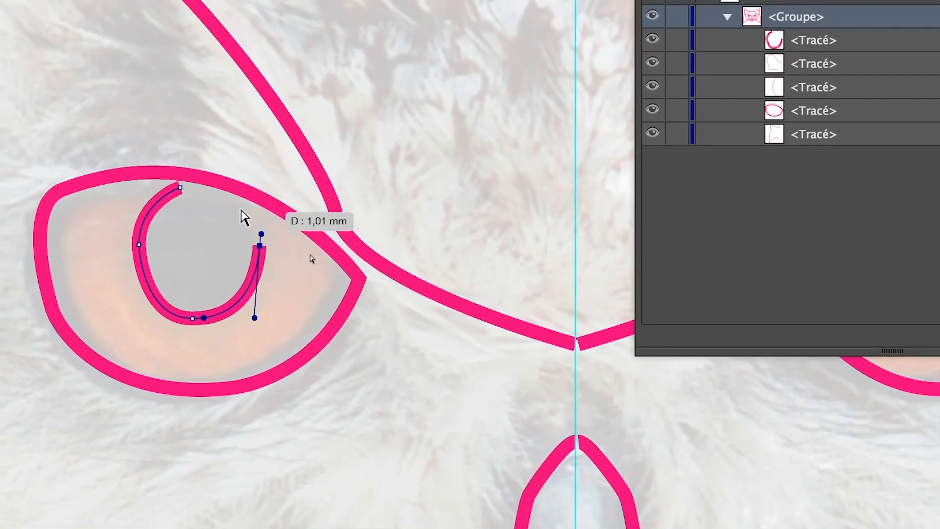
left_click_drag(243, 201, 205, 211)
mouse_move(223, 251)
left_mouse_down()
mouse_move(231, 246)
mouse_move(218, 253)
mouse_move(224, 242)
mouse_move(215, 241)
mouse_move(237, 245)
left_mouse_up()
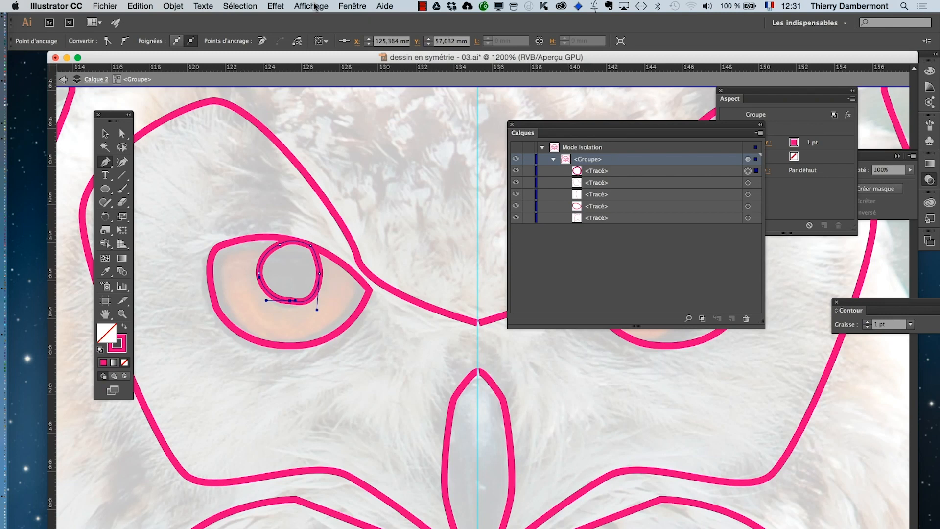
Turn off Smart Guides and shift the pupil outline's bottom anchor to about X 124,9 mm to even out its curve
left_click(311, 6)
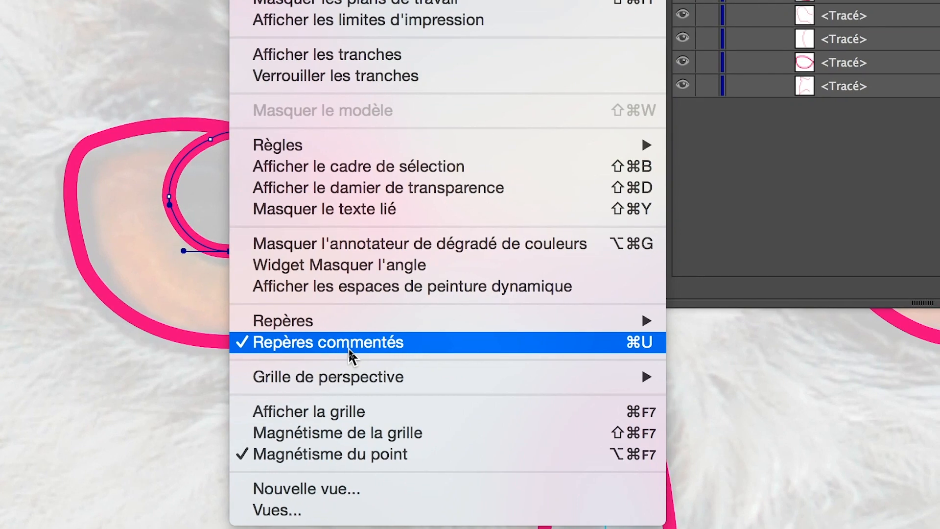
left_click(350, 354)
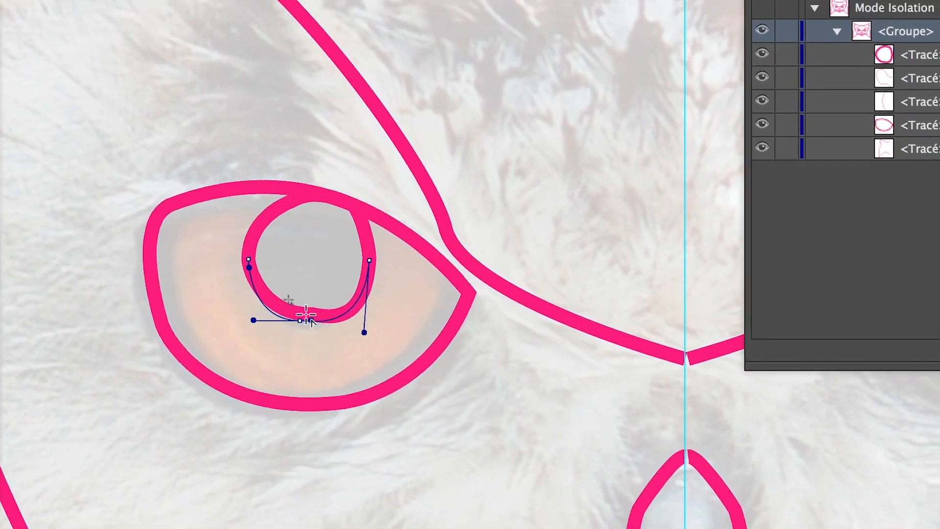
mouse_move(322, 307)
left_mouse_down()
mouse_move(301, 322)
mouse_move(282, 303)
mouse_move(304, 317)
mouse_move(292, 313)
left_mouse_up()
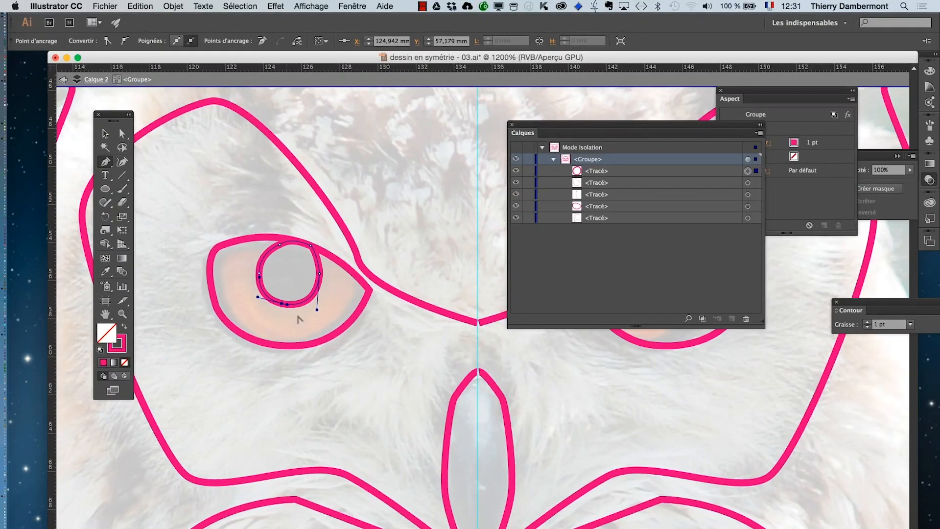
scroll(296, 322, "down", 2)
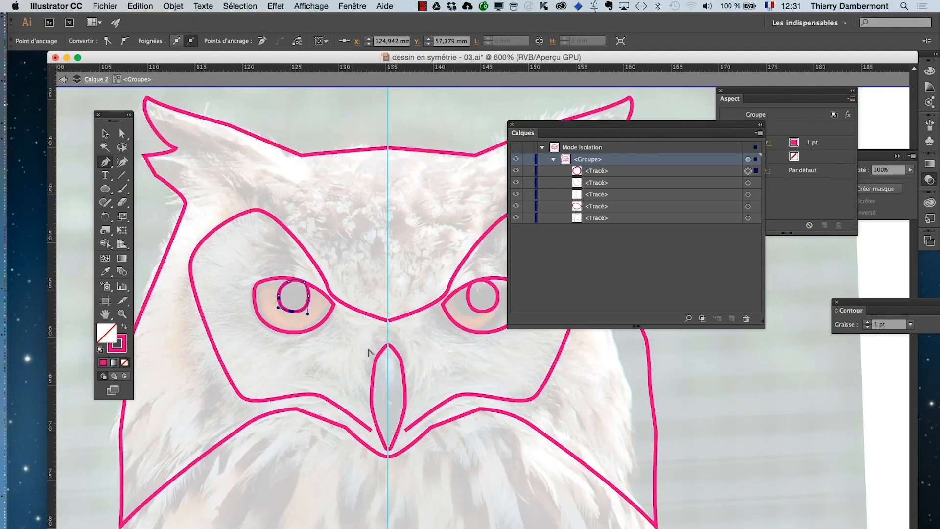
left_click_drag(367, 340, 310, 356)
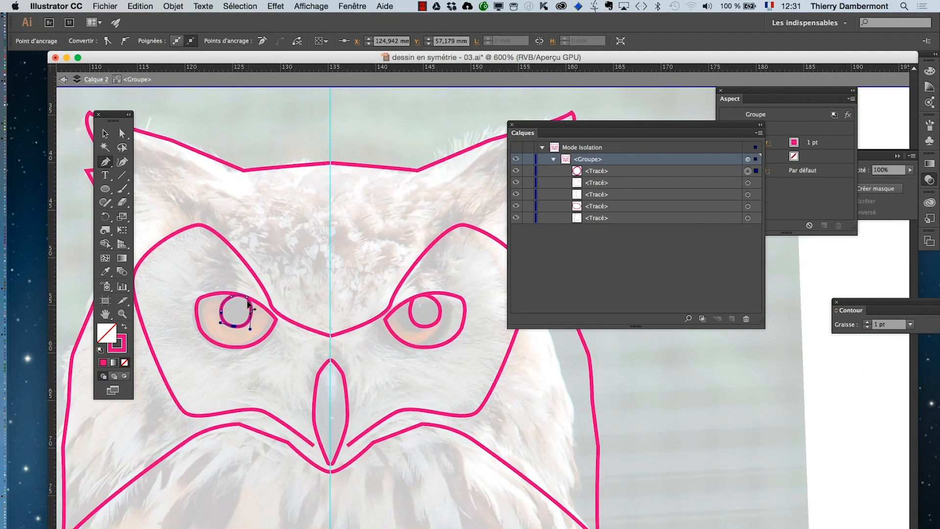
Refine the curvature of the owl's left pupil outline by adjusting the direction handles of its anchor points
left_click_drag(243, 298, 251, 352)
scroll(252, 313, "up", 2)
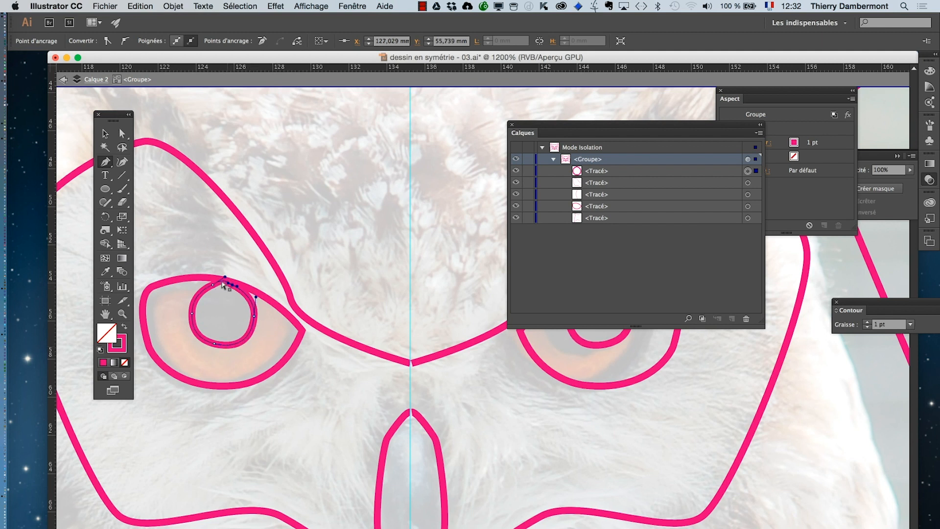
left_click_drag(229, 285, 224, 288)
scroll(280, 362, "down", 2)
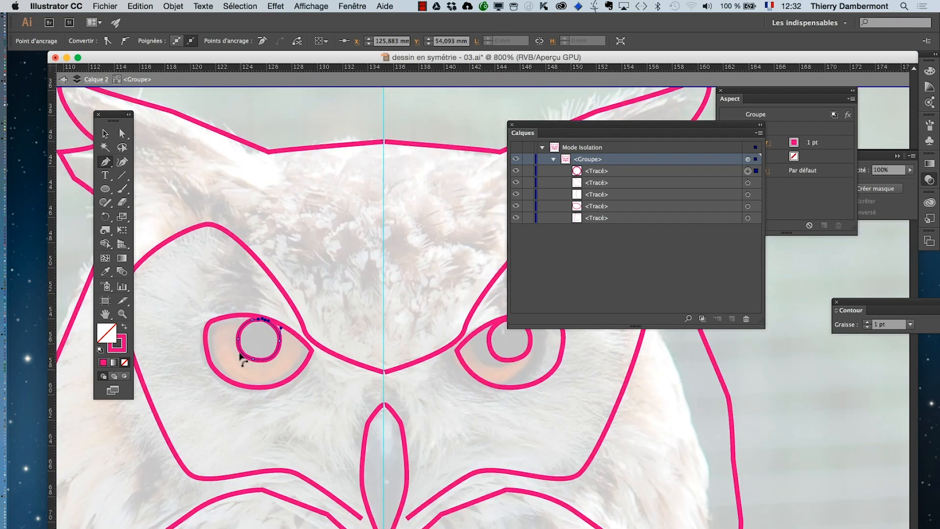
scroll(241, 357, "up", 4)
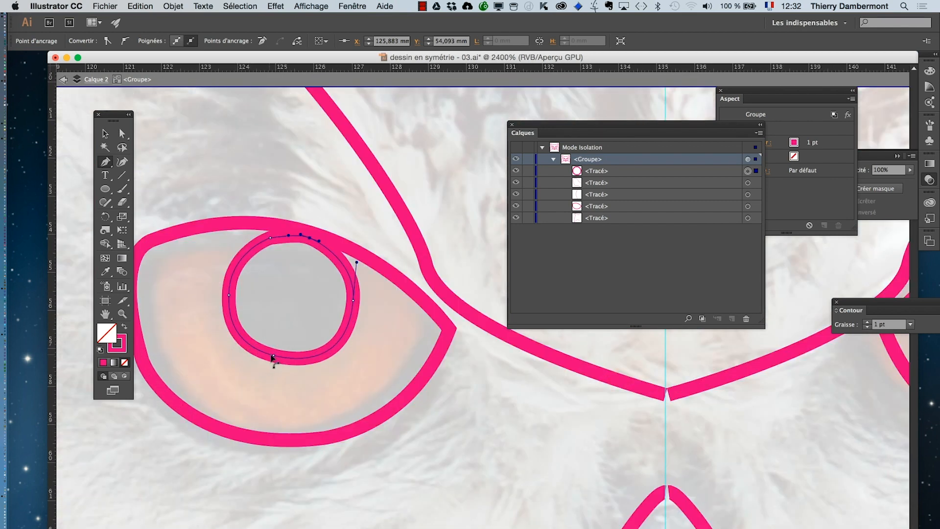
left_click_drag(274, 358, 227, 342)
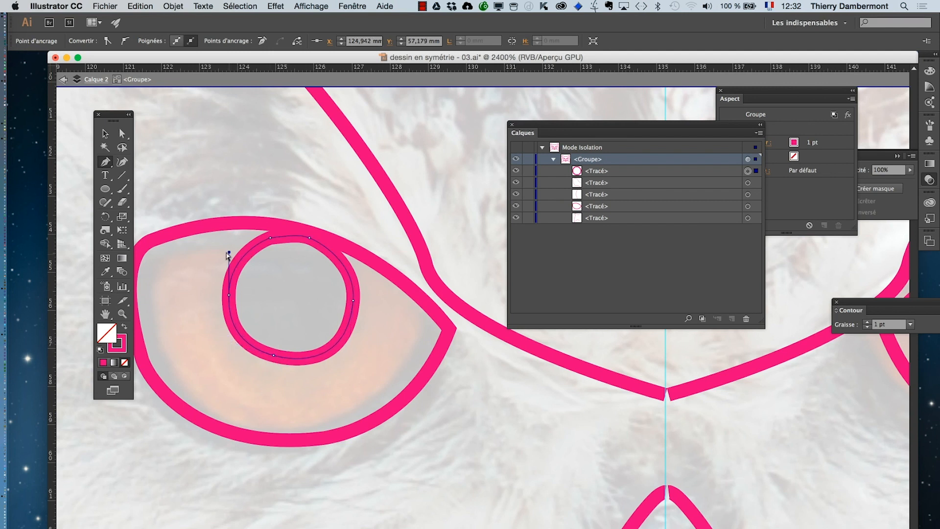
left_click(233, 258)
left_click_drag(233, 259, 229, 249)
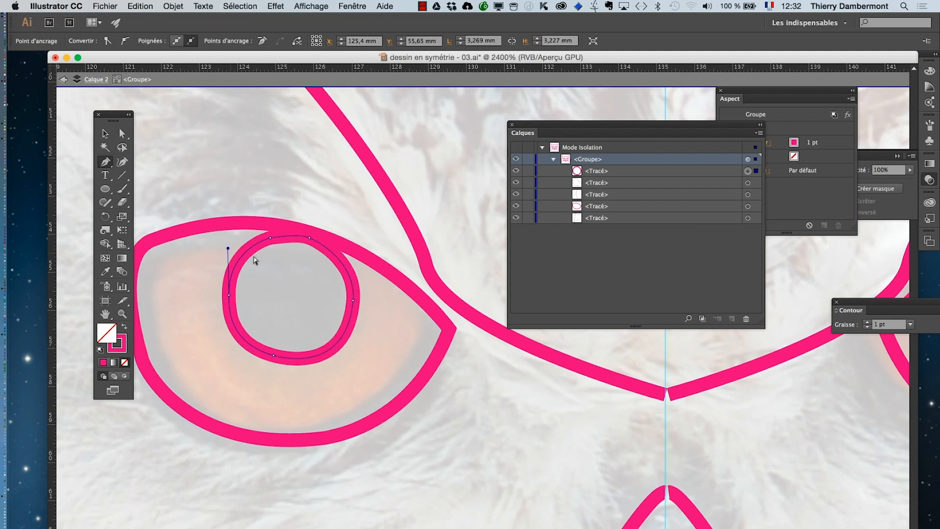
left_click(310, 238)
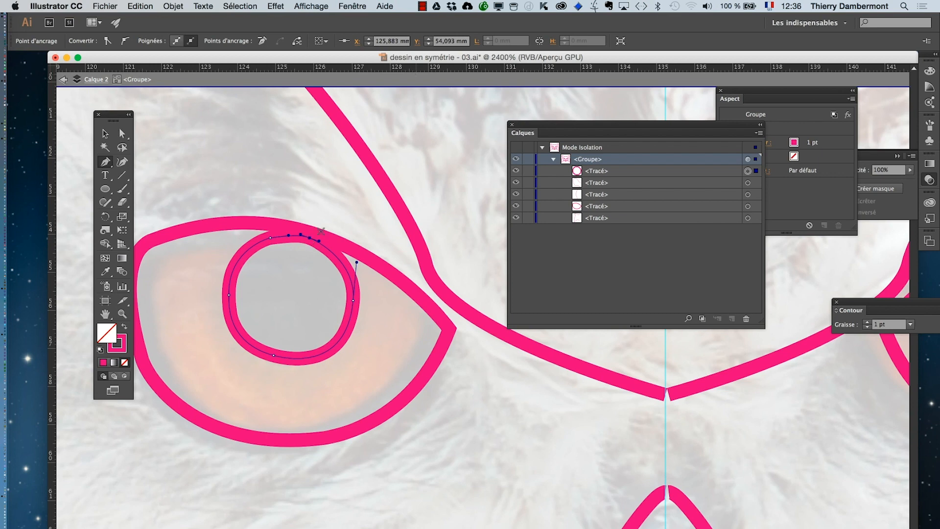
Review the mirrored owl drawing against the photo, from the eyes down to the body
left_click(331, 380, "alt+super")
left_click(500, 410, "alt+super")
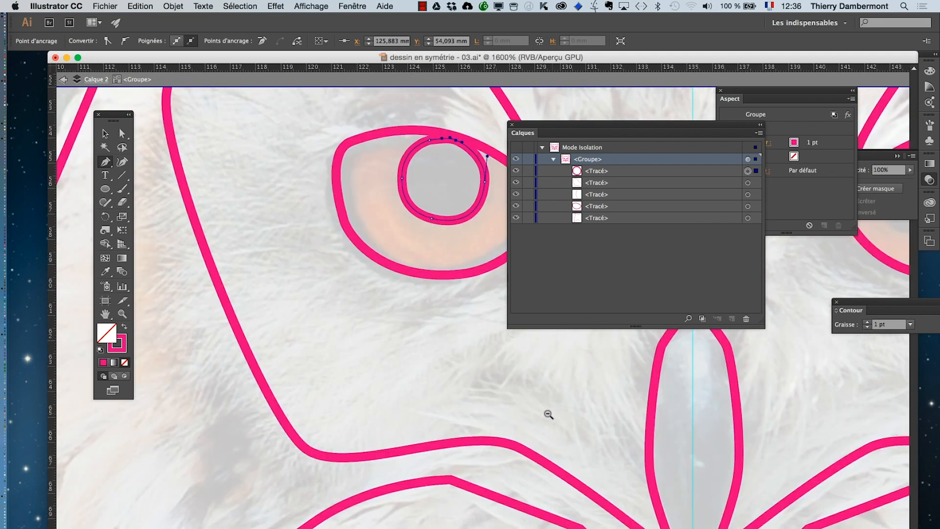
left_click(548, 414, "alt+super")
left_click(546, 415, "alt+super")
left_click(545, 417, "alt+super")
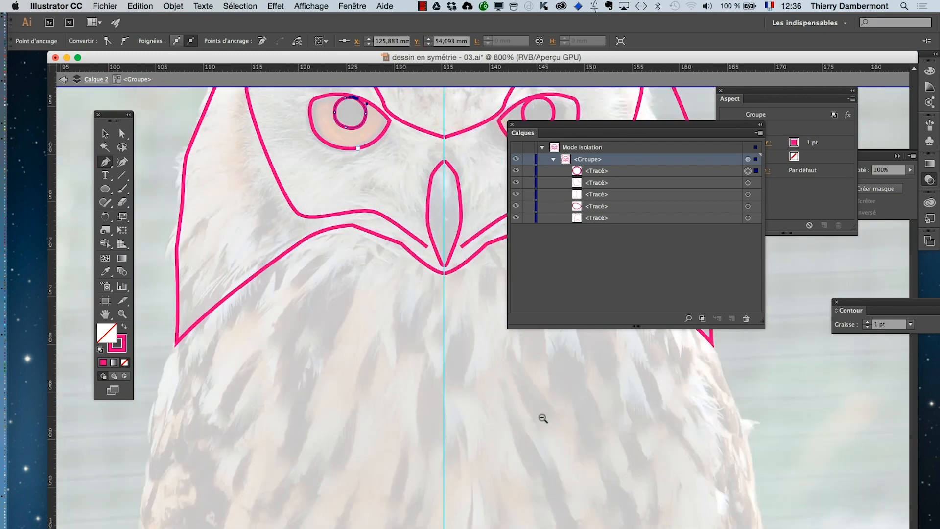
left_click(544, 418, "alt+super")
left_click(542, 417, "alt+super")
left_click(542, 418, "super")
left_click_drag(395, 363, 471, 512)
left_click(435, 448, "alt+super")
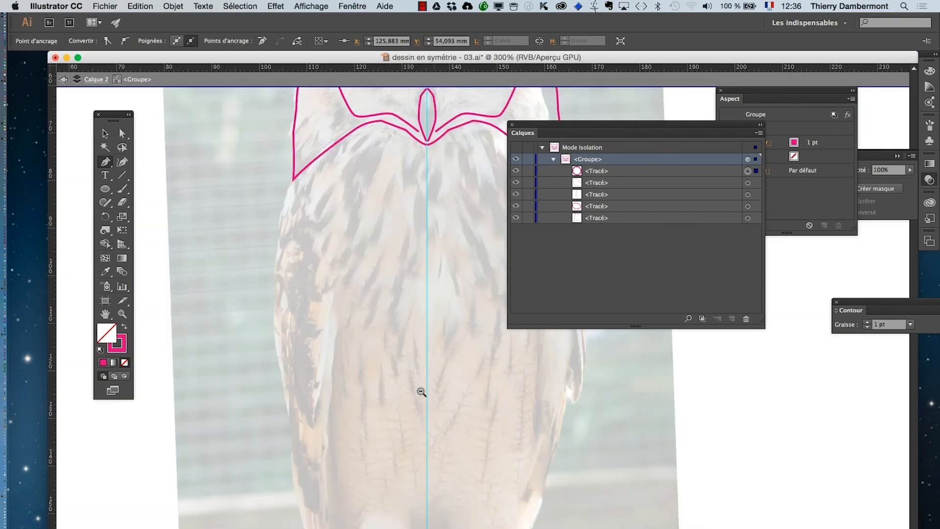
left_click_drag(413, 367, 328, 511)
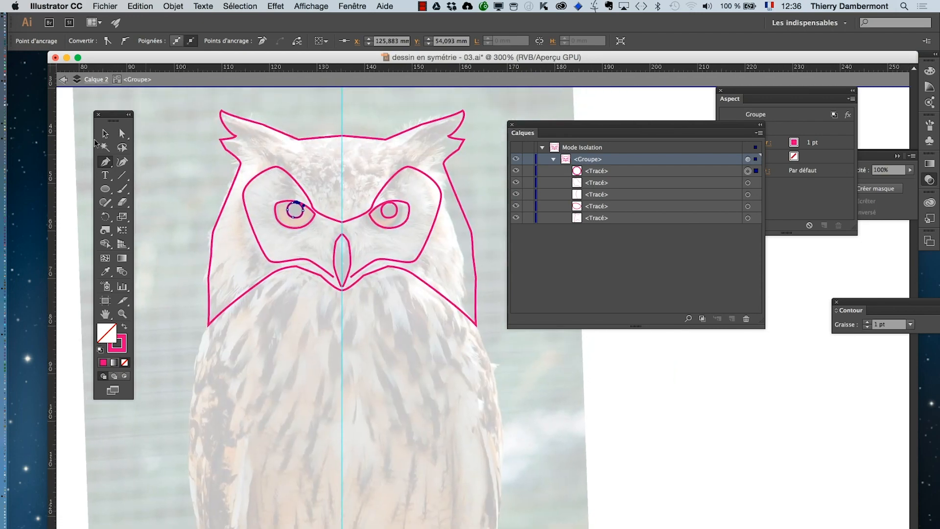
Deselect the pupil path and exit the isolation mode of the owl group
left_click(105, 133)
left_click(741, 483)
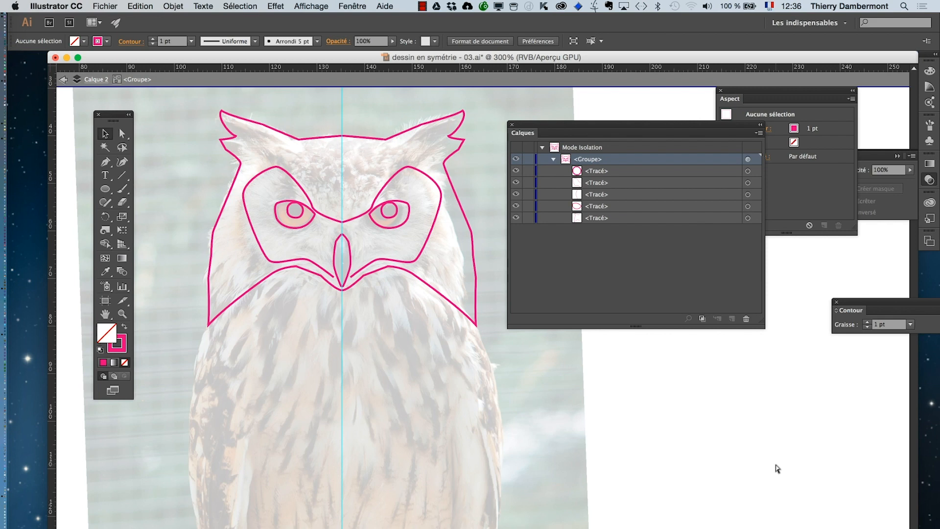
left_click(384, 243, "alt+super")
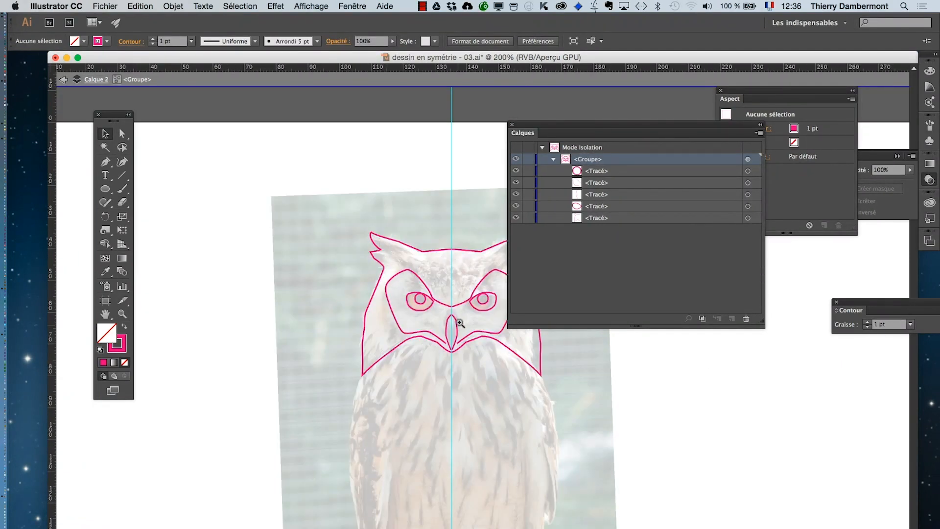
left_click_drag(432, 312, 326, 315)
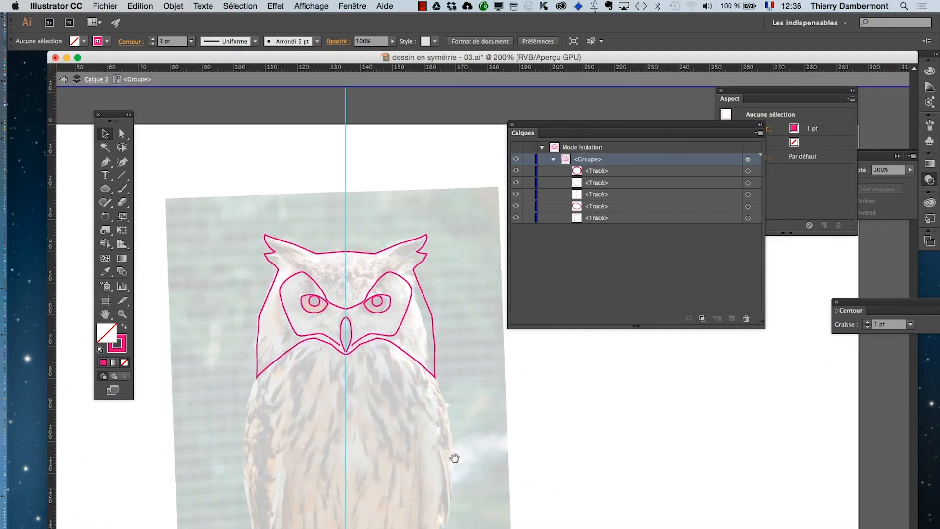
left_click(373, 362, "super")
left_click_drag(411, 304, 328, 304)
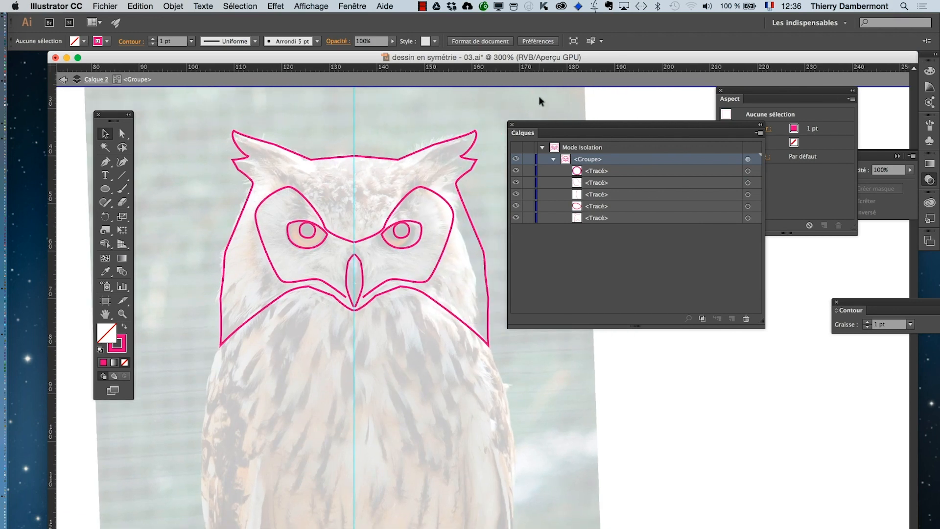
left_click_drag(537, 126, 580, 126)
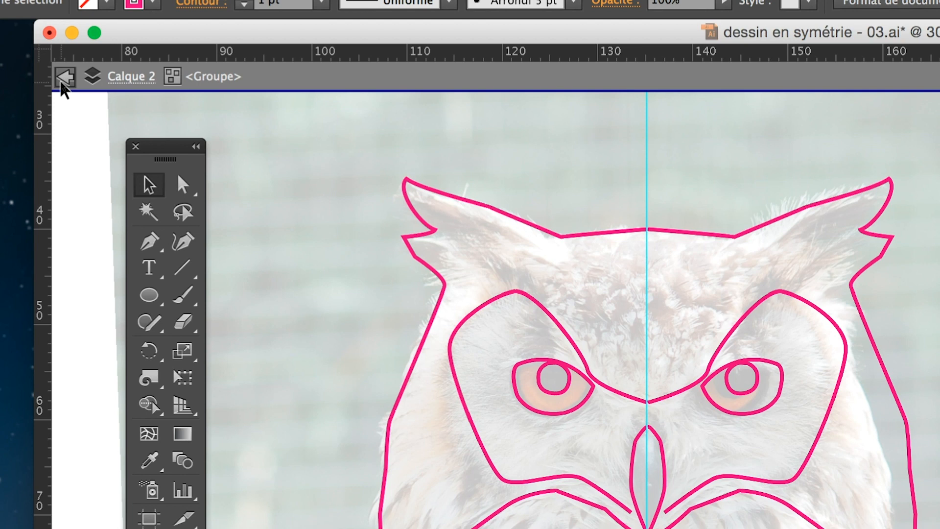
left_click(63, 79)
left_click(64, 78)
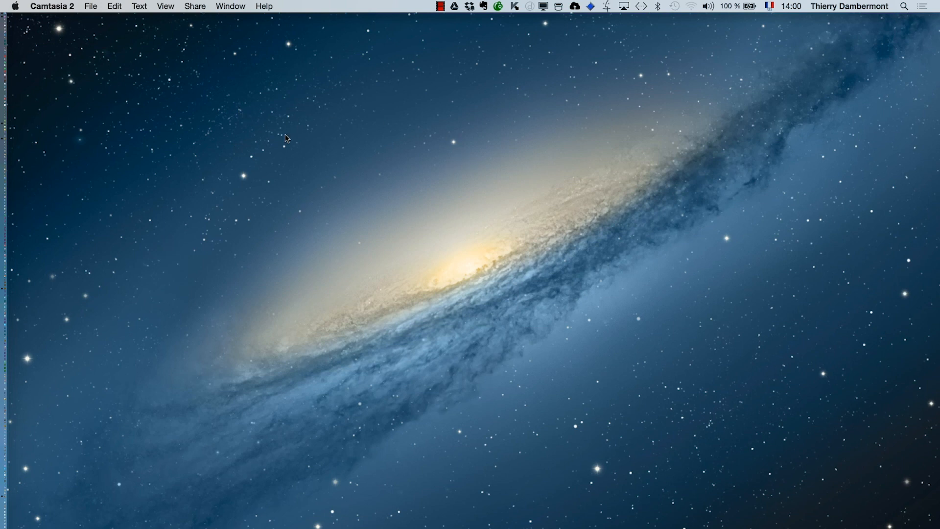
Switch to Illustrator and create a new A4 landscape document in RVB mode with millimetre units
key("super+Tab")
left_click(105, 6)
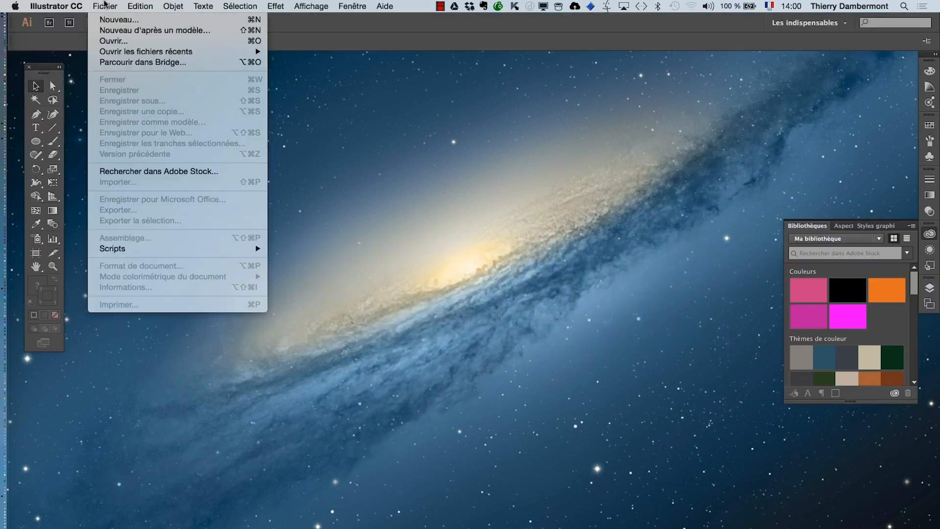
left_click(112, 19)
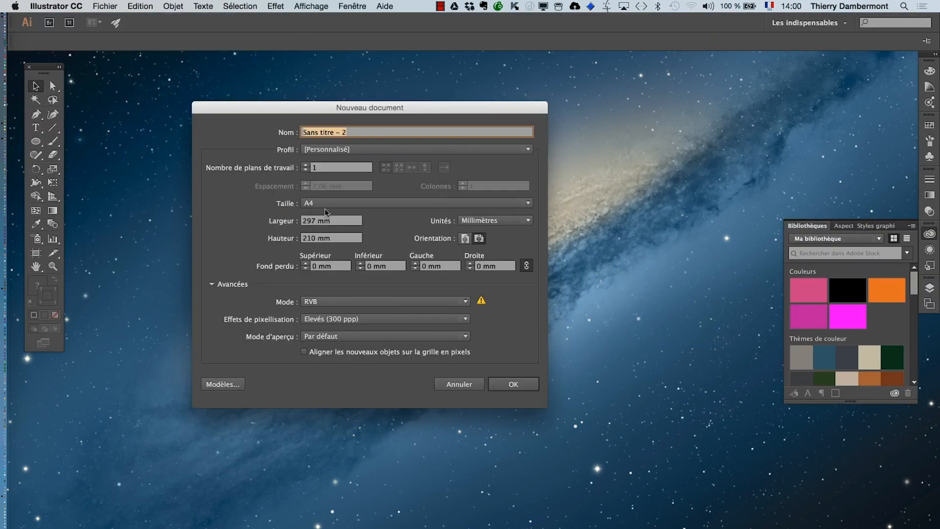
left_click(510, 383)
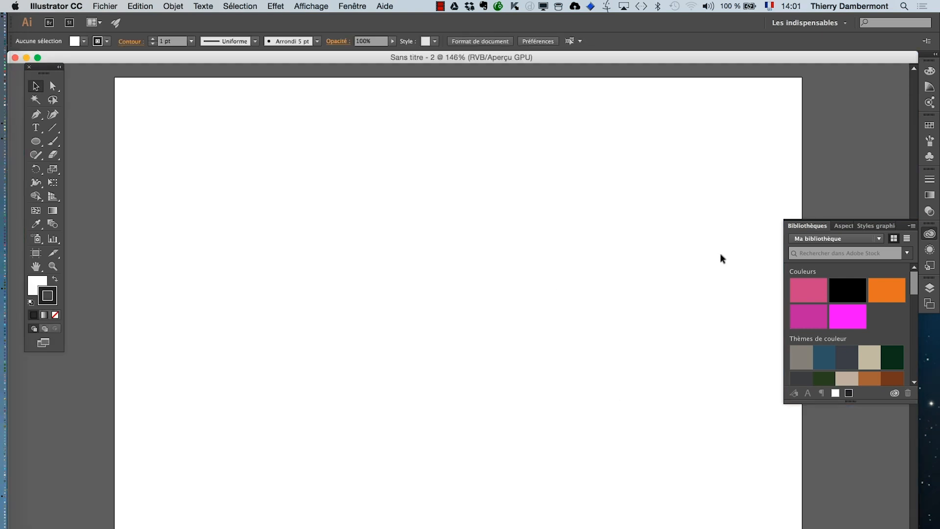
Draw an open three-point curve descending across the artboard with the Pen tool, about 200 mm wide and 86 mm high
left_click_drag(45, 66, 70, 93)
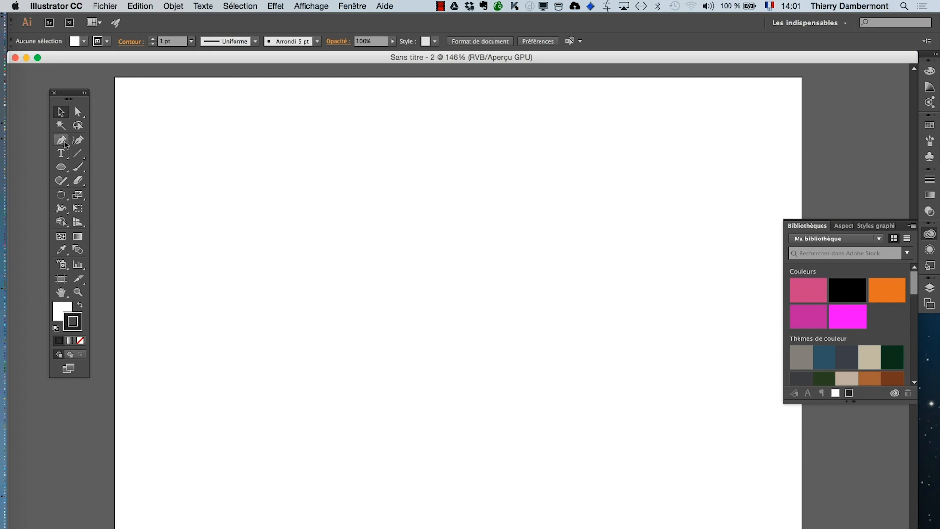
left_click(62, 141)
left_click(192, 170)
left_click_drag(451, 244, 508, 304)
left_click_drag(655, 367, 715, 370)
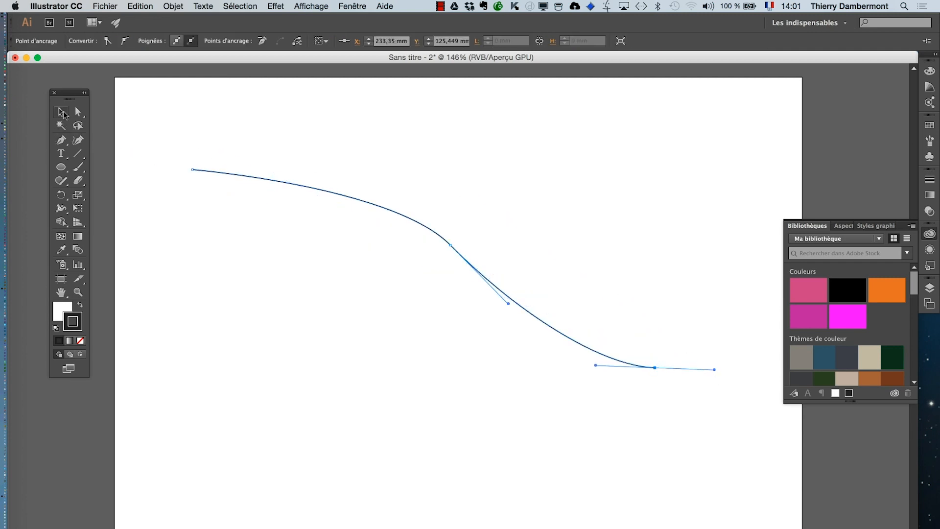
left_click(63, 113)
Detach the Aspect panel and place it just below the curve, collapsing the remaining docked panel group
left_click(353, 5)
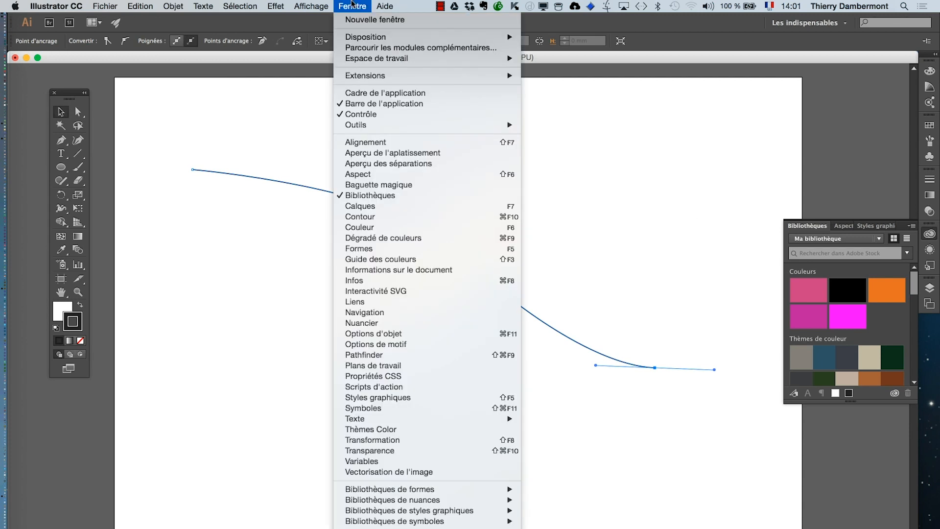
left_click(539, 227)
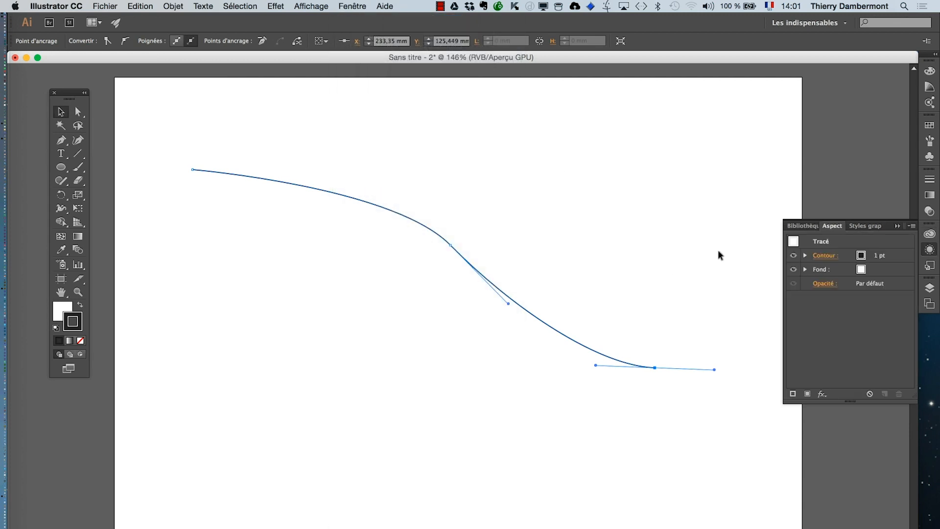
left_click_drag(835, 231, 208, 264)
left_click(872, 226)
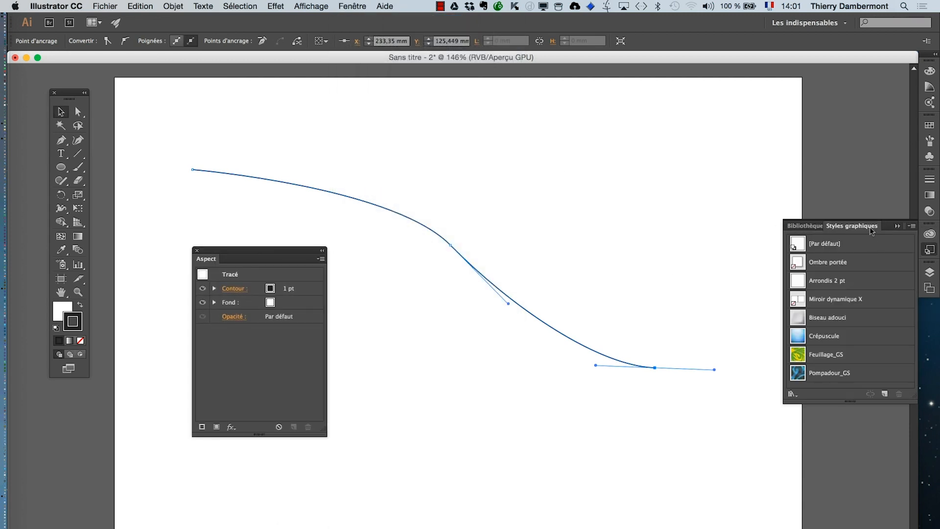
left_click(899, 227)
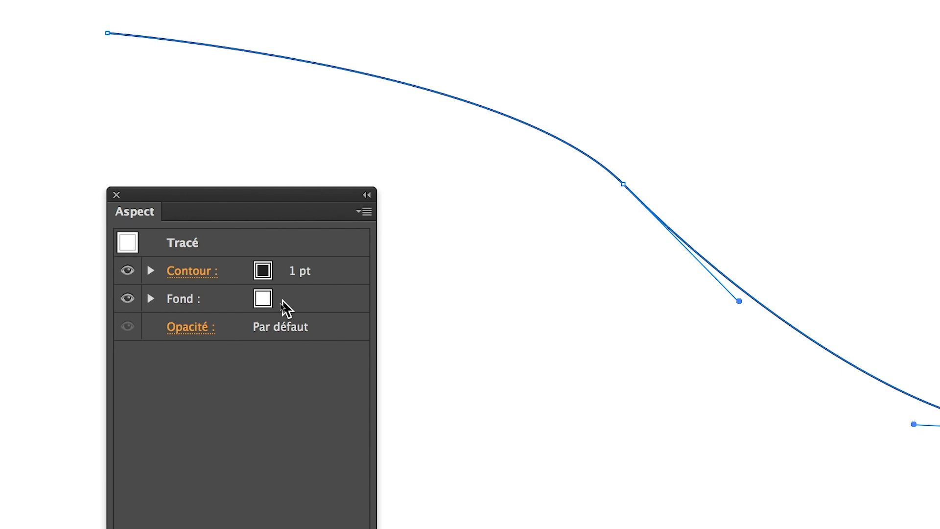
Try the curve's fill as None, and set it back to white
left_click(286, 307)
left_click(281, 301)
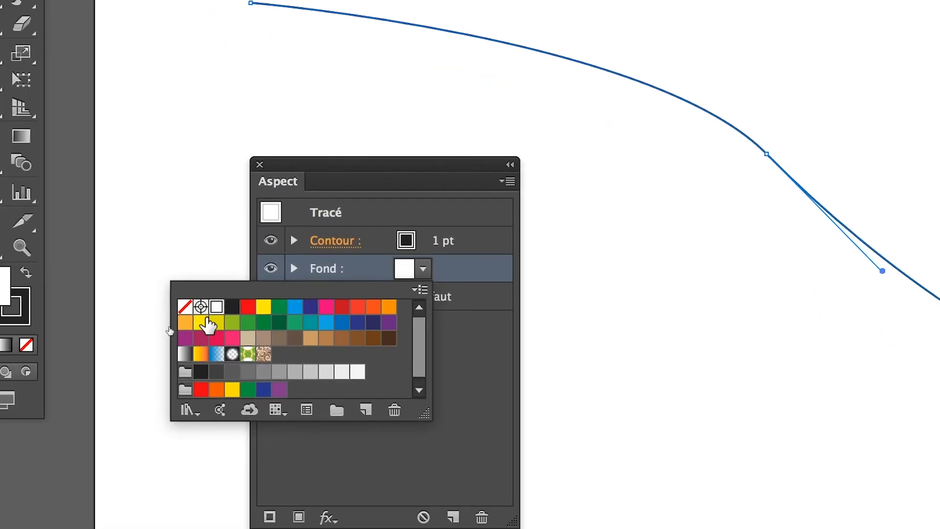
left_click(190, 309)
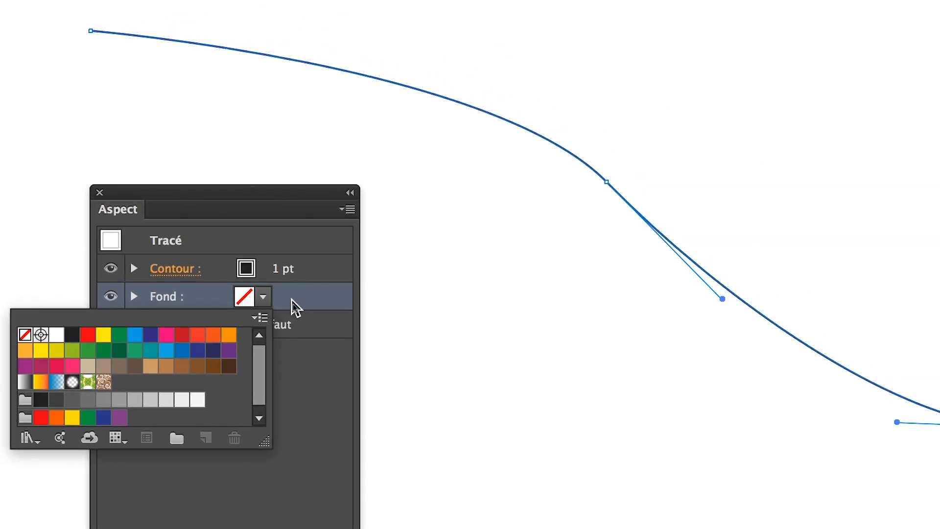
left_click(292, 300)
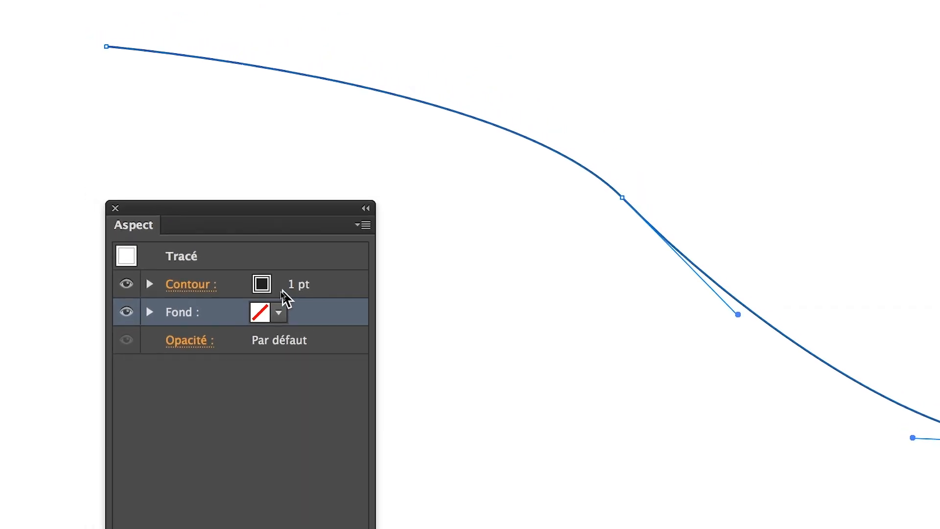
left_click(279, 312)
left_click(72, 350)
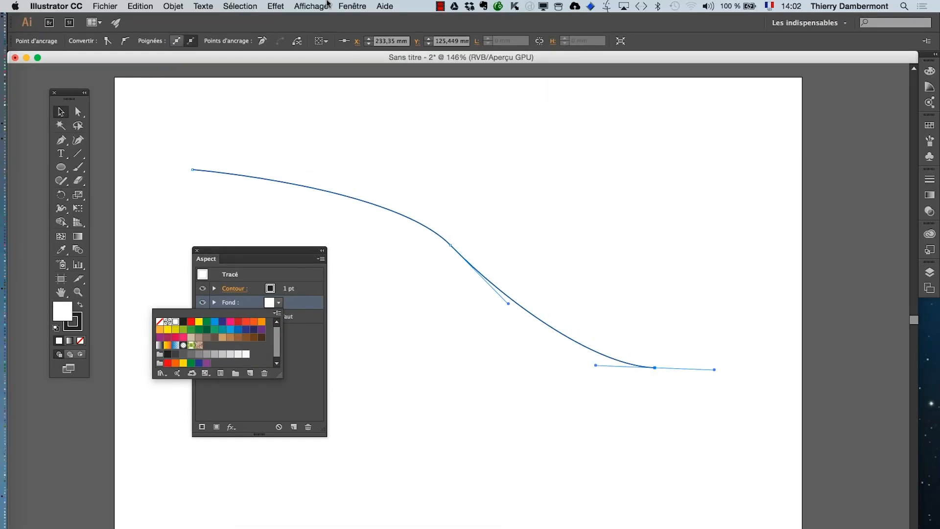
Deselect the curve and display the transparency grid behind the artwork
left_click(312, 6)
left_click(611, 227)
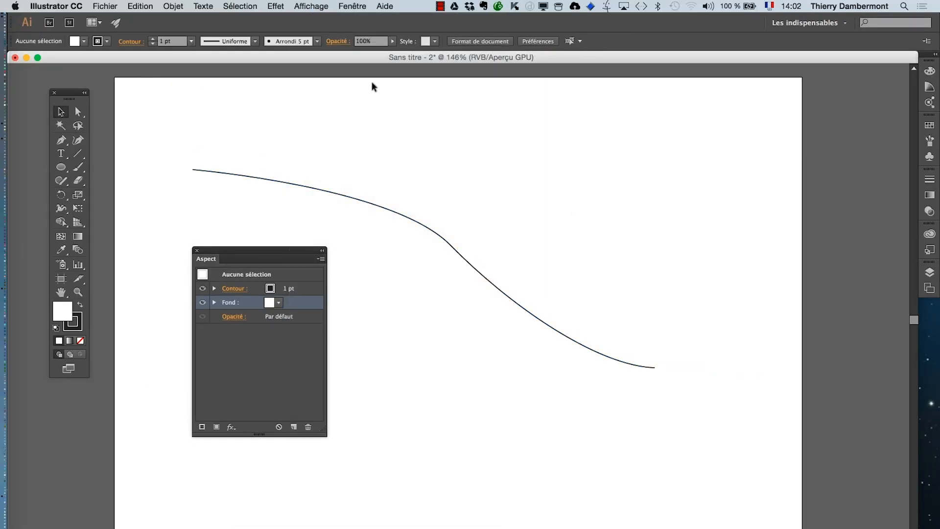
left_click(297, 6)
left_click(363, 269)
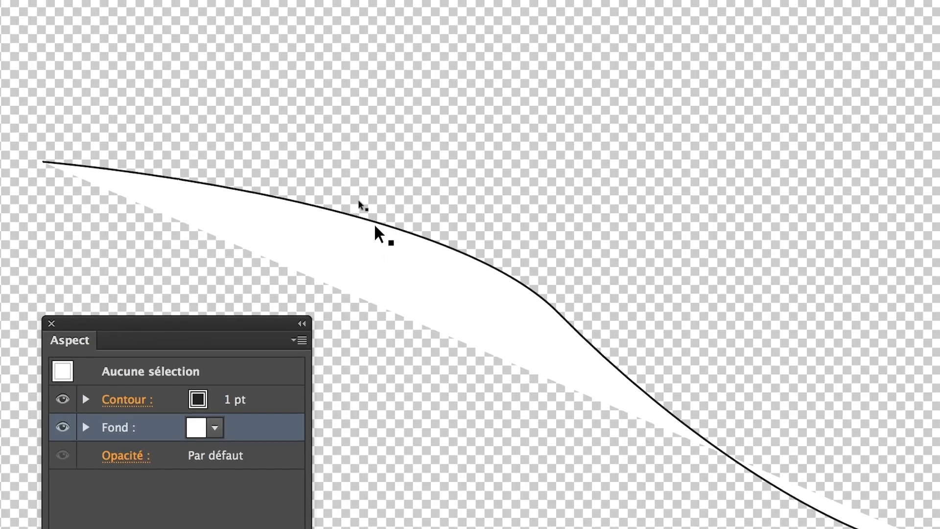
Set the open curve's fill to None and deselect the path
left_click(376, 226)
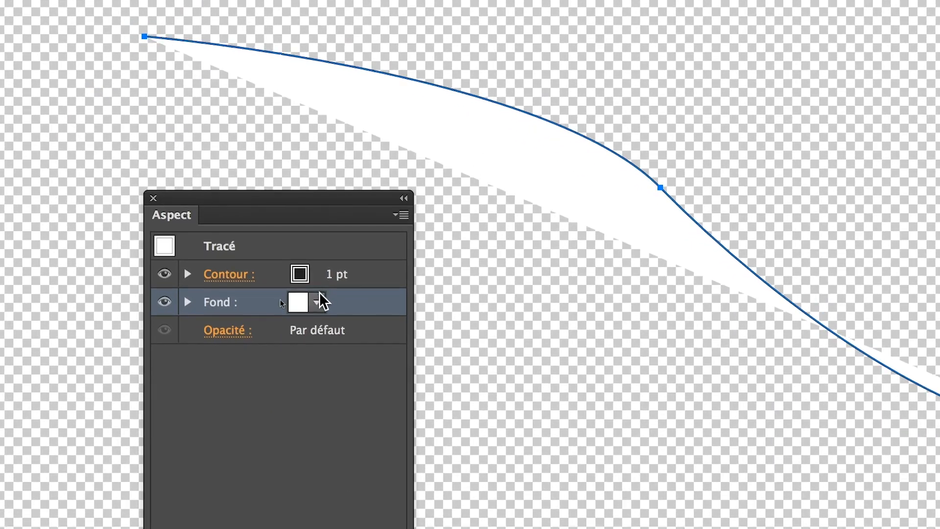
left_click(313, 307)
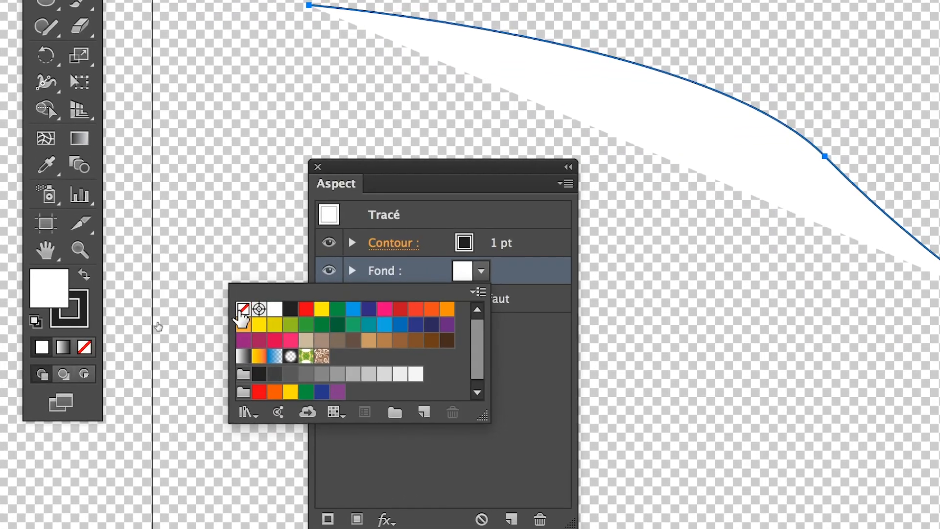
left_click(244, 311)
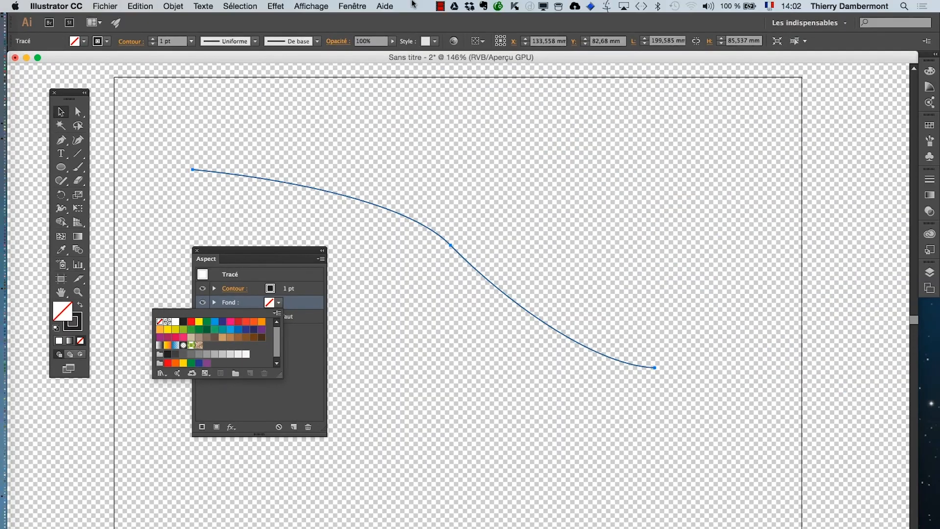
left_click(314, 4)
left_click(480, 185)
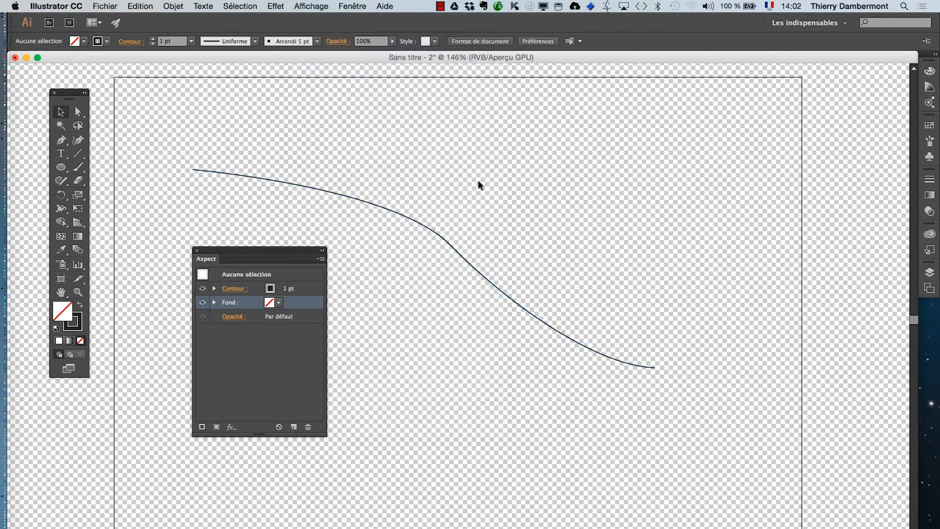
Hide the transparency grid and increase the open curve's stroke weight to 22 pt
left_click(310, 4)
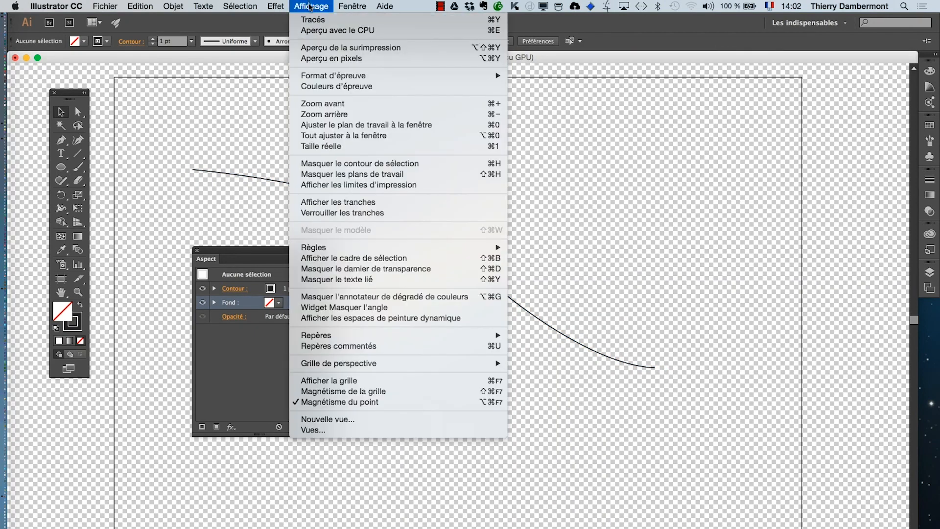
left_click(390, 269)
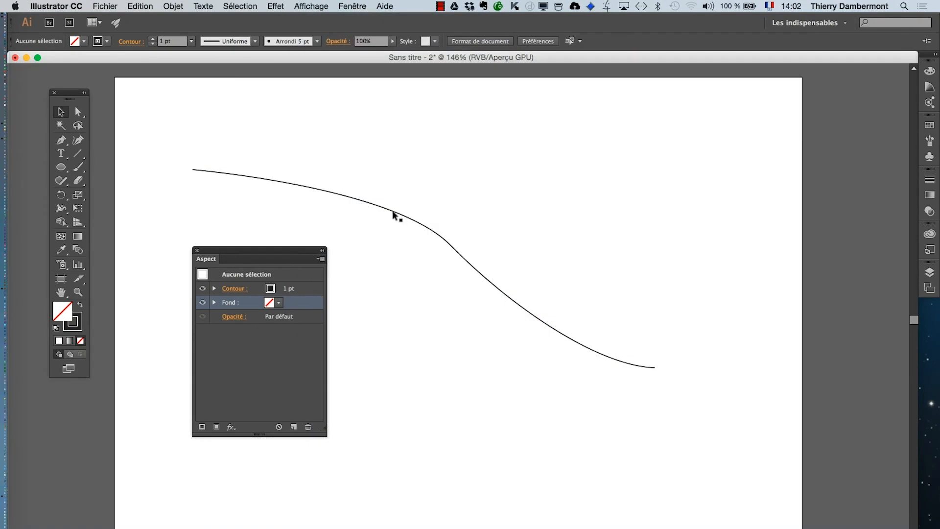
left_click(397, 215)
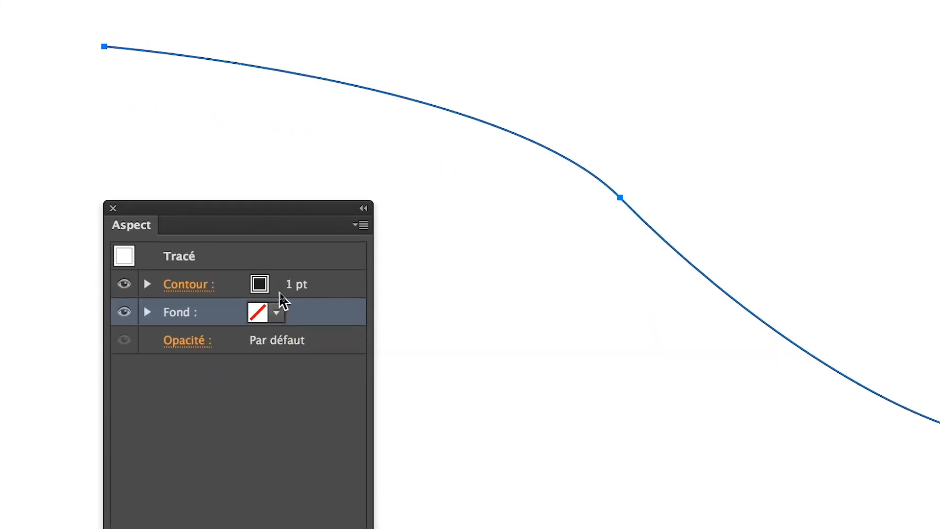
left_click(280, 292)
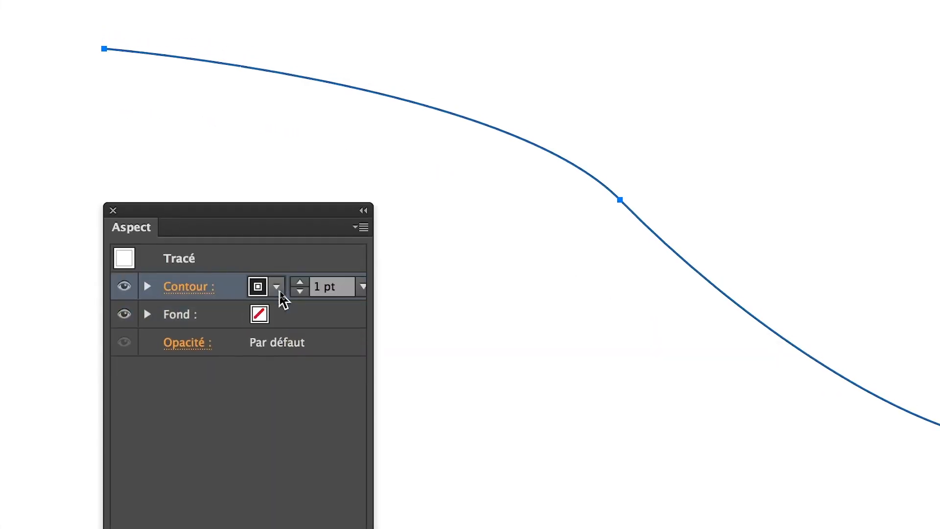
left_click(300, 283)
left_click(300, 283)
left_click(300, 282)
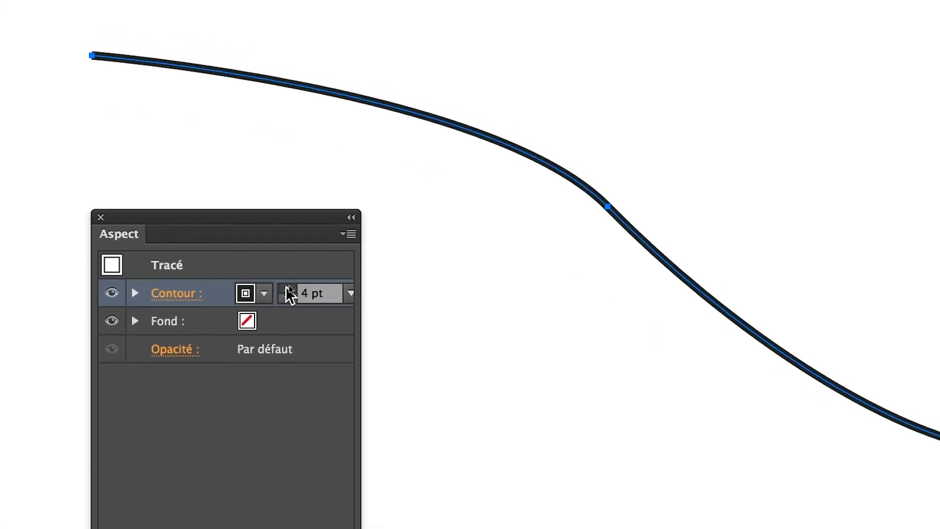
left_click(288, 289)
left_click(288, 289)
left_click(289, 289)
left_click(289, 289)
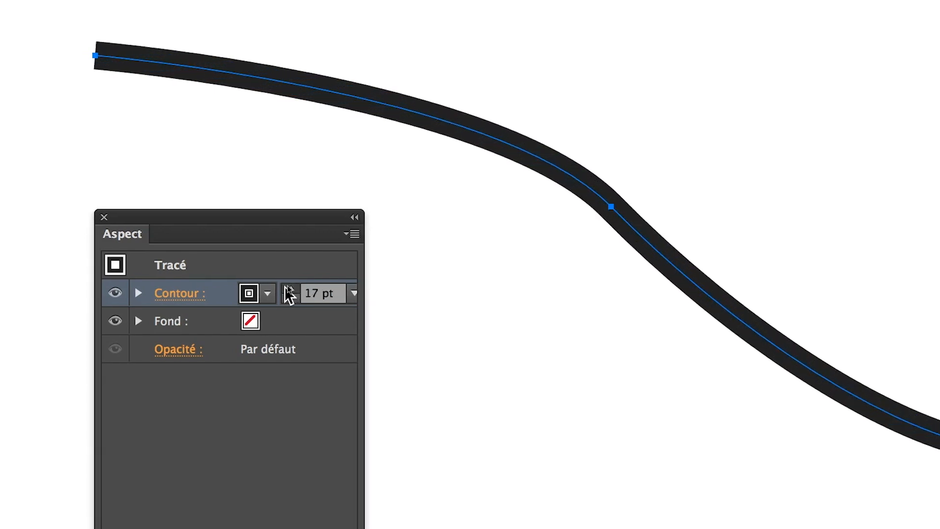
left_click(290, 289)
left_click(290, 289)
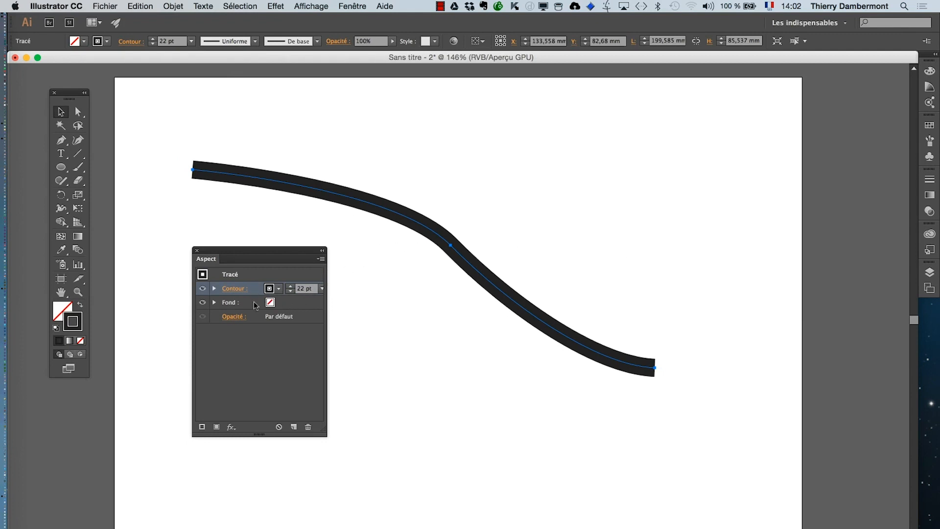
Enlarge the Aspect panel and duplicate the curve's 22 pt stroke as a second stroke entry
left_click_drag(324, 433, 436, 425)
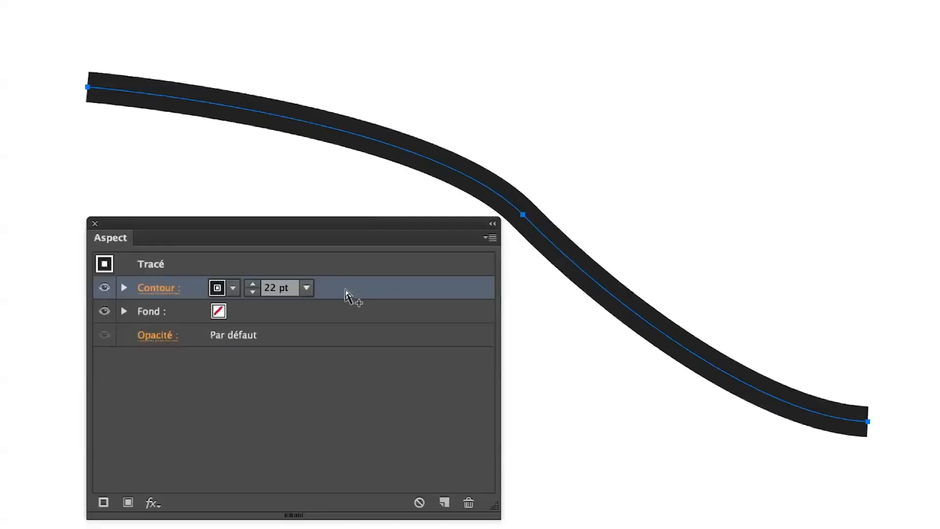
left_click_drag(343, 296, 394, 371)
left_click_drag(363, 316, 429, 494)
left_click_drag(401, 418, 402, 418)
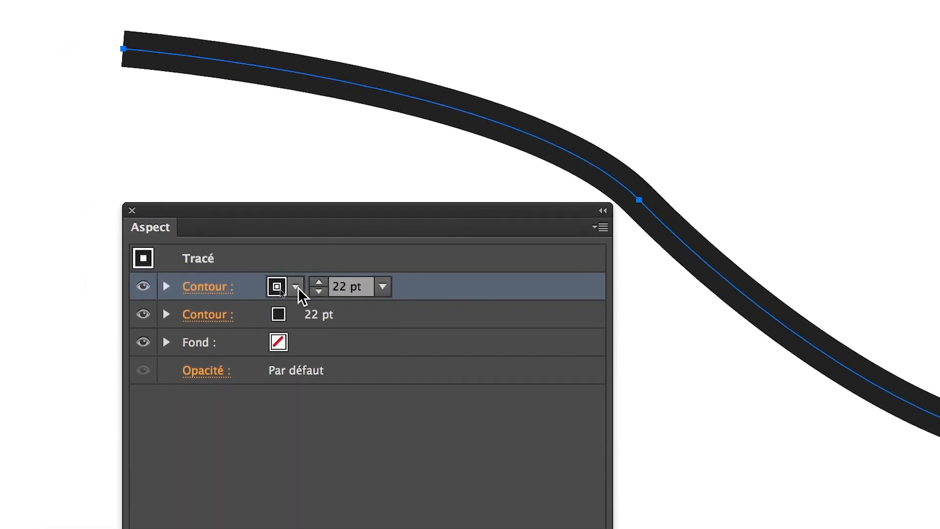
Colour the curve's upper stroke orange and reduce its weight to 16 pt, keeping the black stroke beneath as a border
left_click(298, 287)
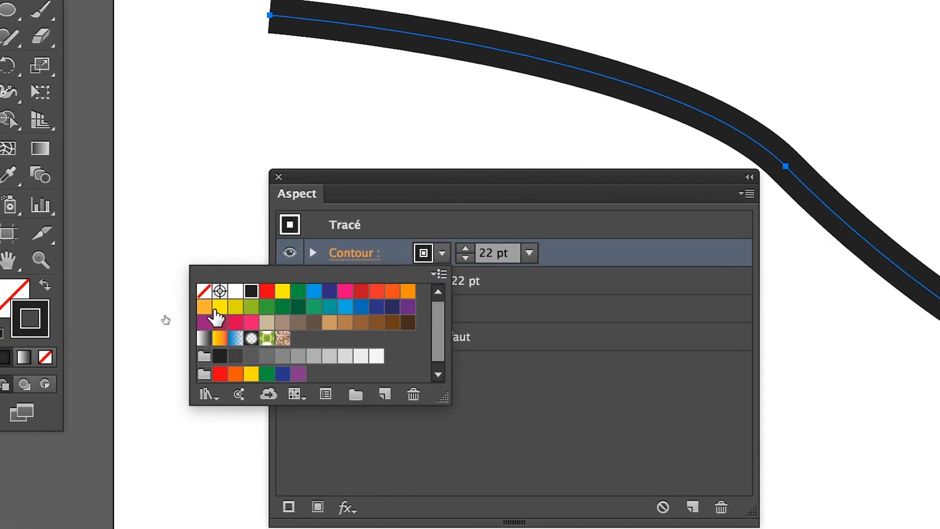
left_click(129, 317)
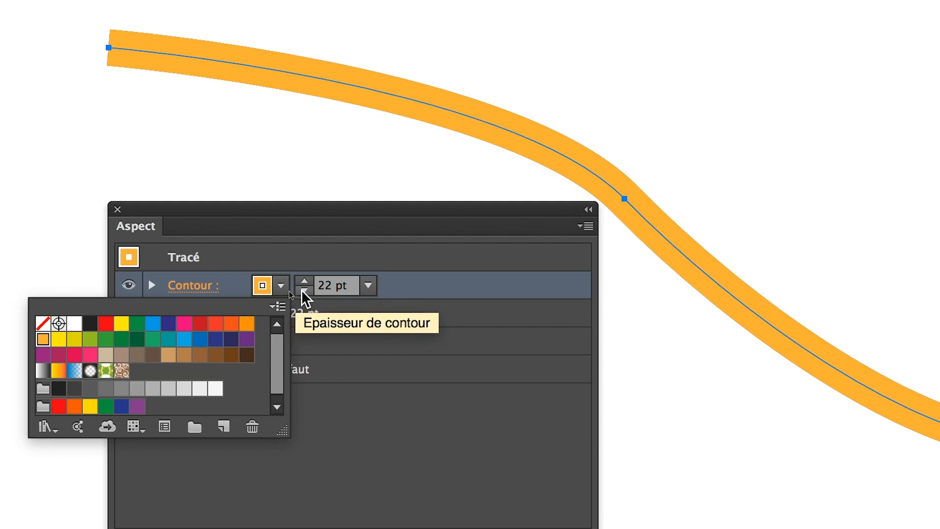
left_click(304, 292)
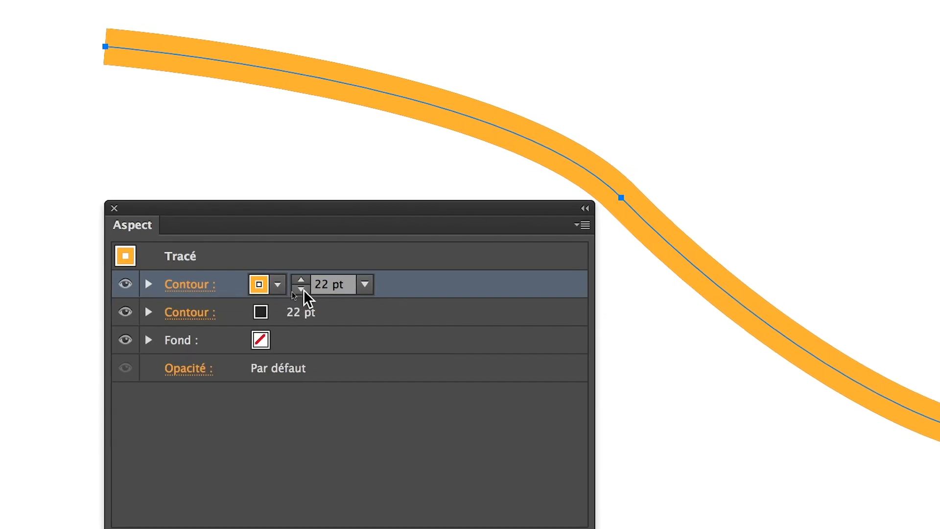
left_click(304, 292)
left_click(304, 292)
left_click(304, 292)
left_click(304, 293)
left_click(305, 293)
left_click(303, 290)
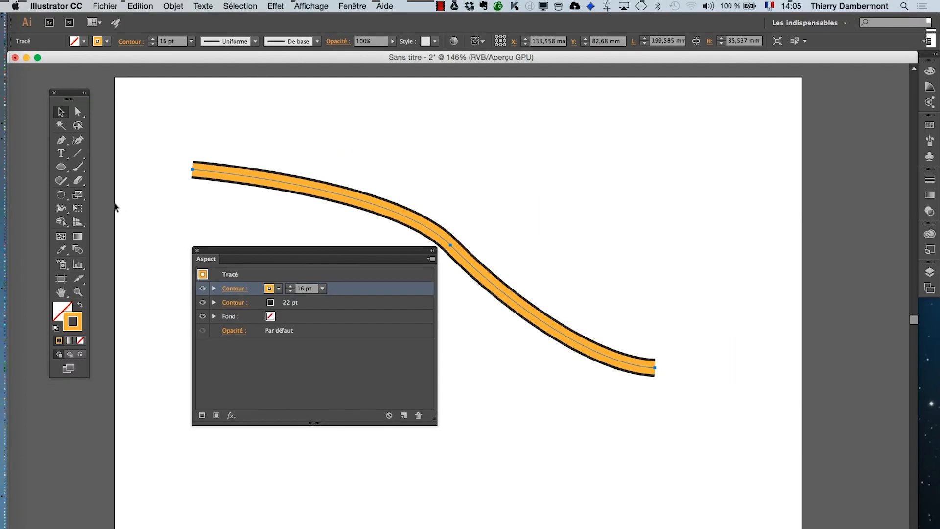
Show the Styles graphiques panel, place it beside the curve and enlarge it
left_click(354, 6)
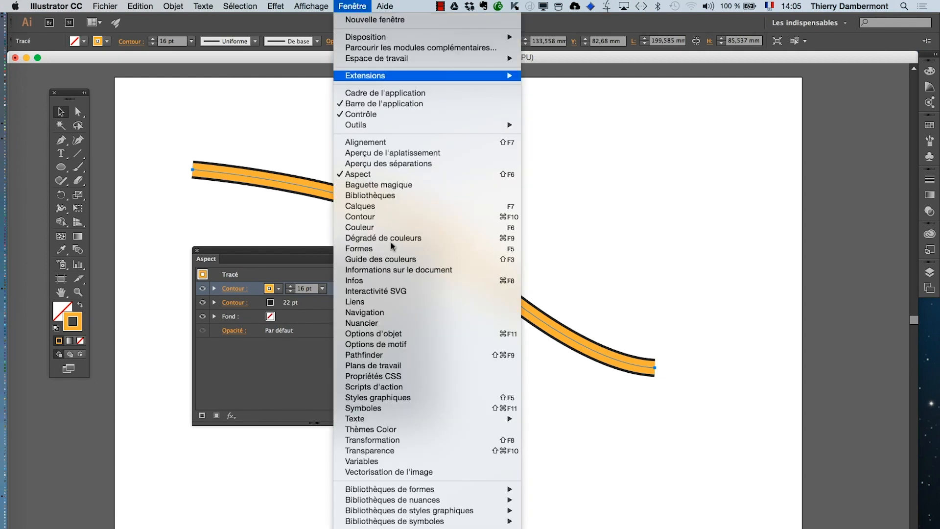
left_click(399, 397)
left_click_drag(852, 227, 585, 148)
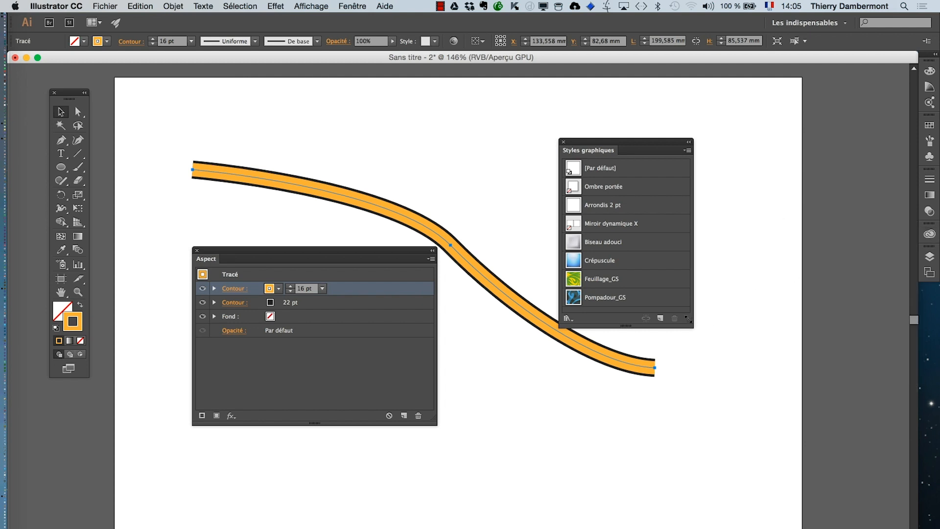
left_click_drag(688, 318, 749, 419)
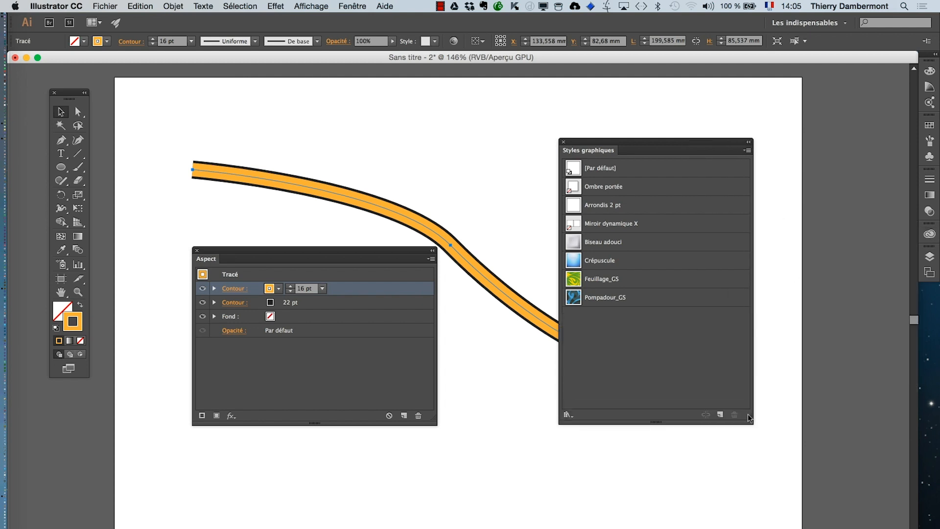
Save the curve's double-stroke appearance as a new graphic style named "grande route"
left_click(748, 151)
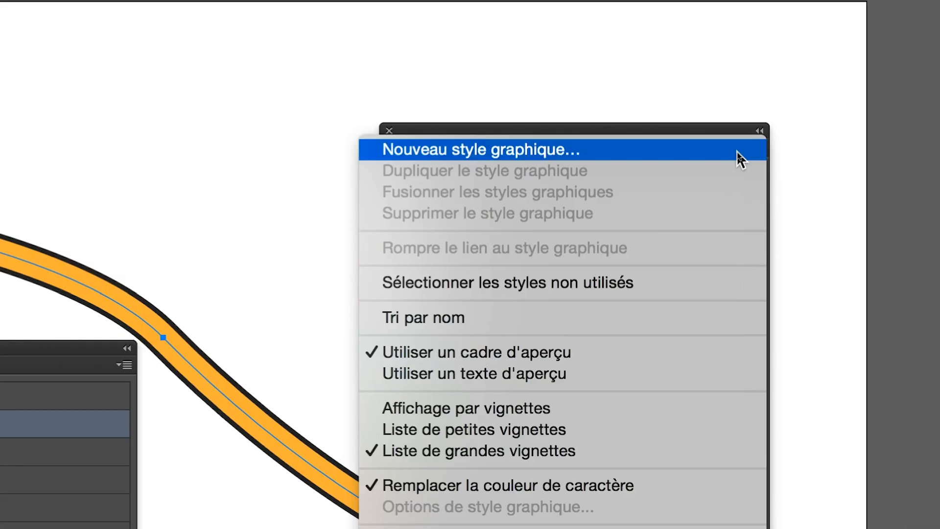
left_click(736, 151)
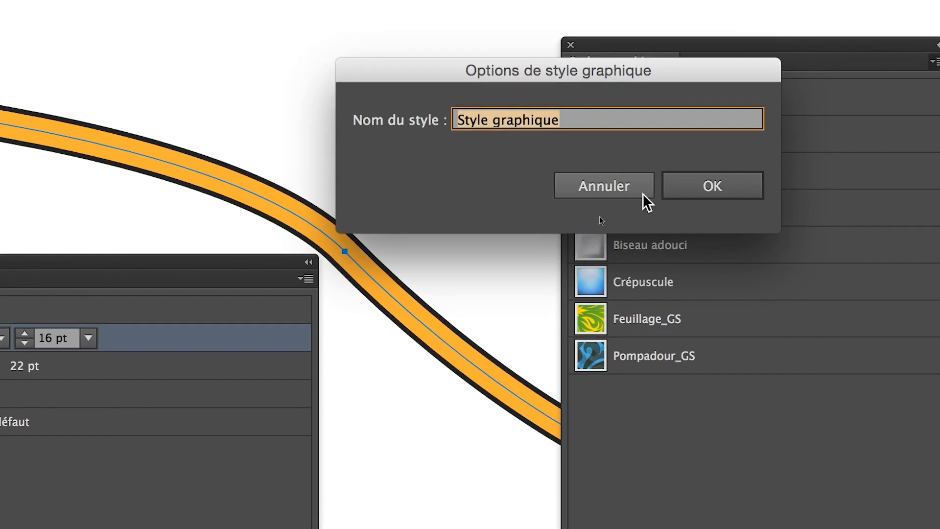
type("grande route")
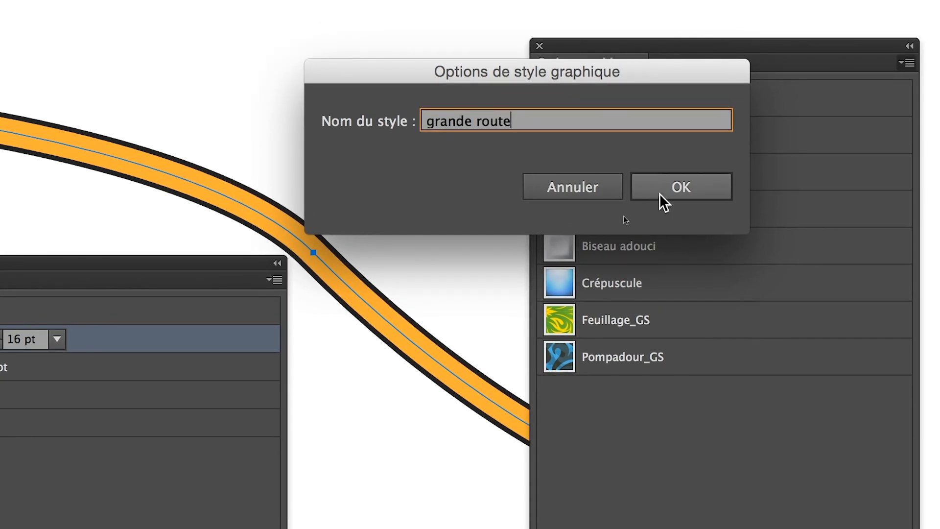
left_click(689, 193)
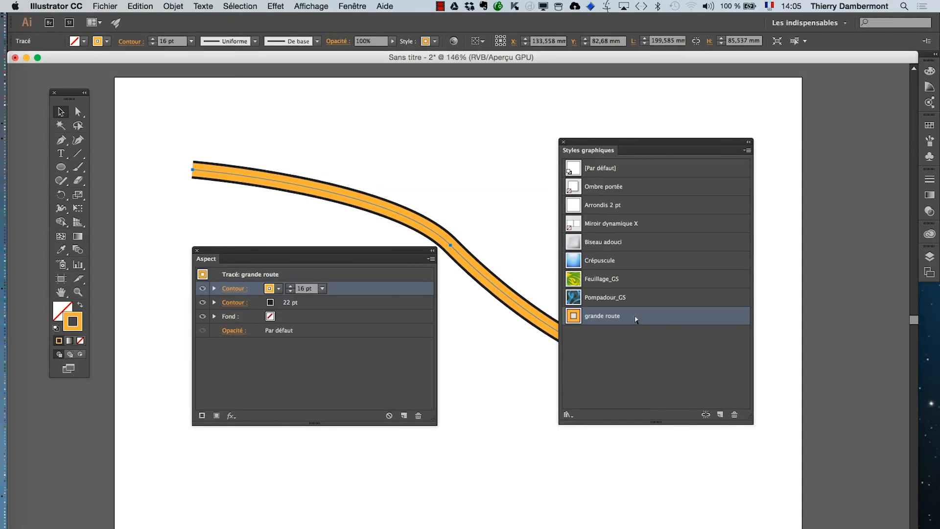
Move both floating panels clear of the curve and draw a second three-anchor curved path crossing it with the Pen tool
left_click_drag(625, 143, 806, 143)
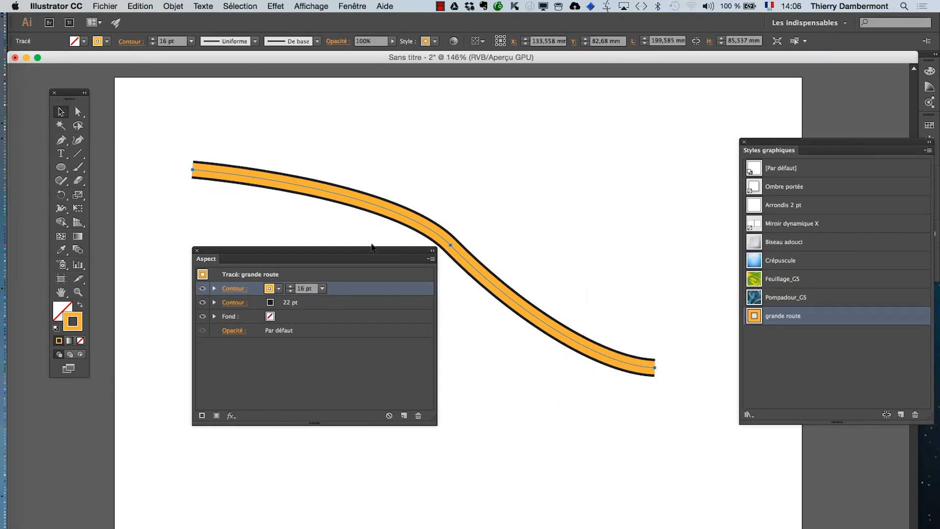
left_click_drag(378, 253, 375, 365)
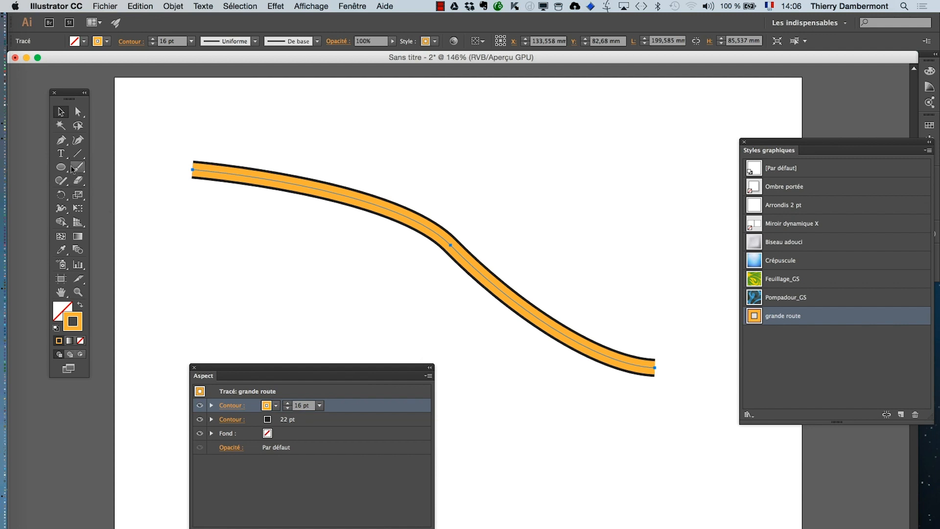
left_click(69, 144)
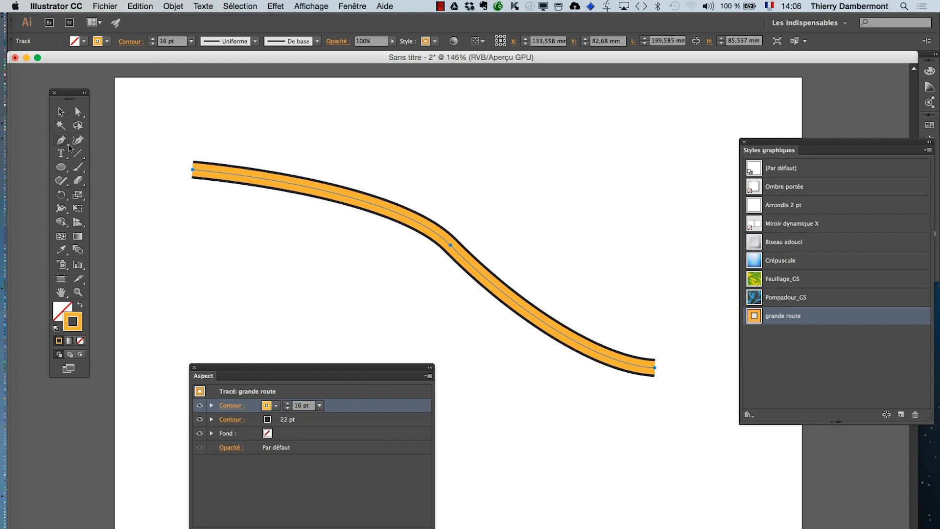
left_click(248, 333)
mouse_move(366, 234)
left_mouse_down()
mouse_move(400, 205)
mouse_move(396, 164)
left_mouse_up()
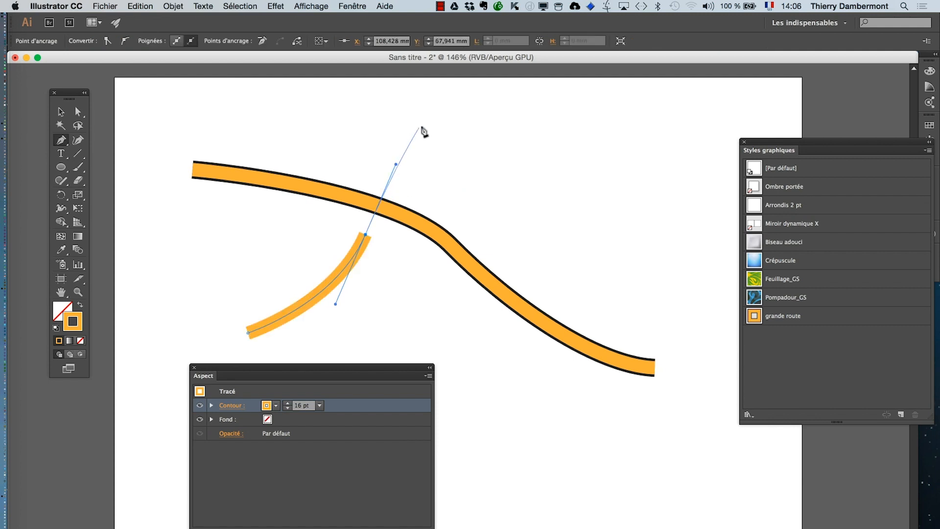
left_click_drag(422, 125, 444, 115)
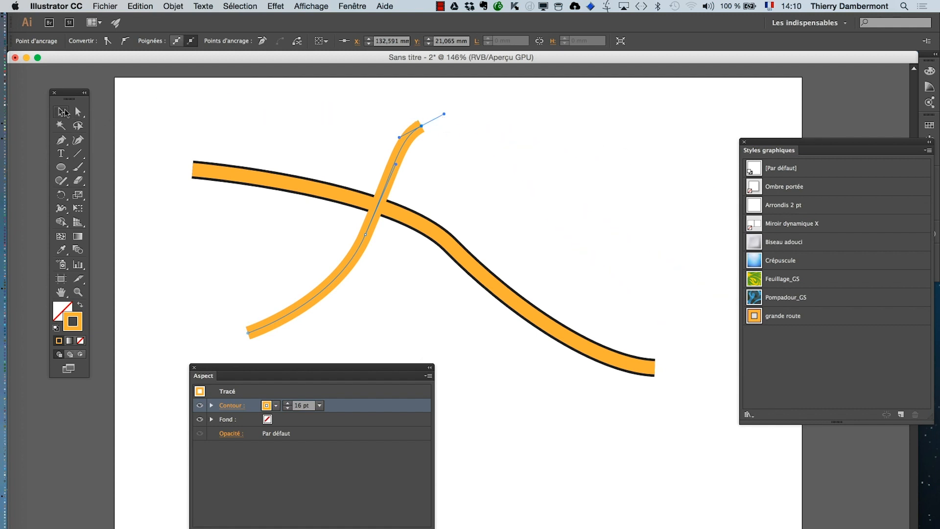
Apply the "grande route" graphic style to the second path, move the styles panel off the artwork and deselect
left_click(62, 112)
left_click_drag(776, 144, 548, 85)
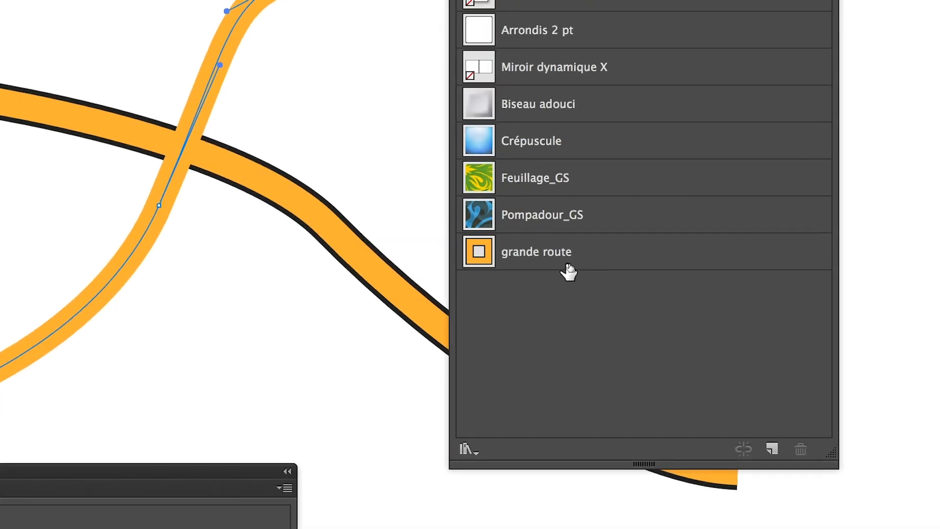
left_click(565, 262)
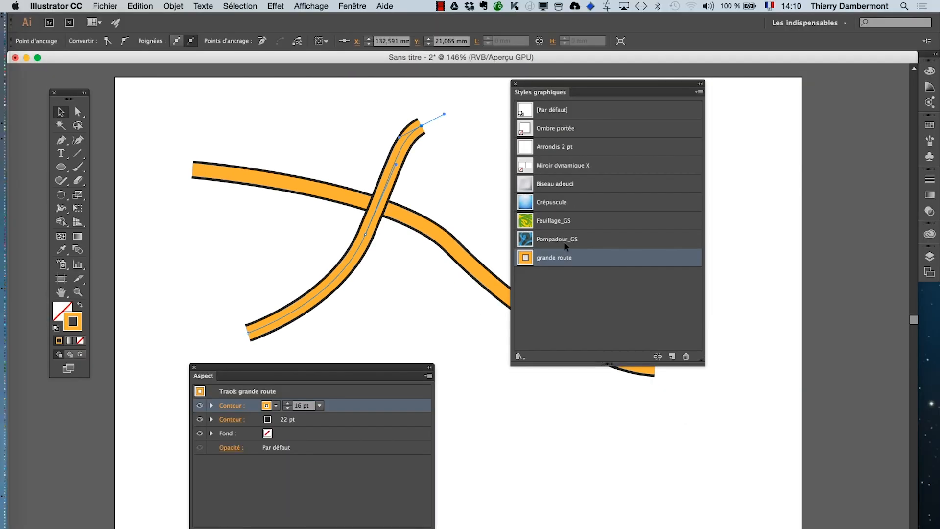
left_click_drag(544, 91, 727, 115)
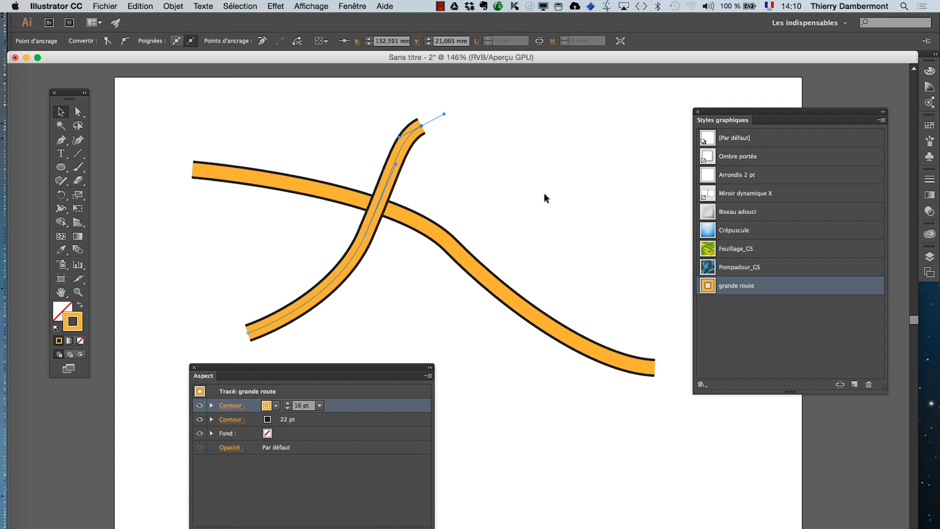
left_click(546, 195)
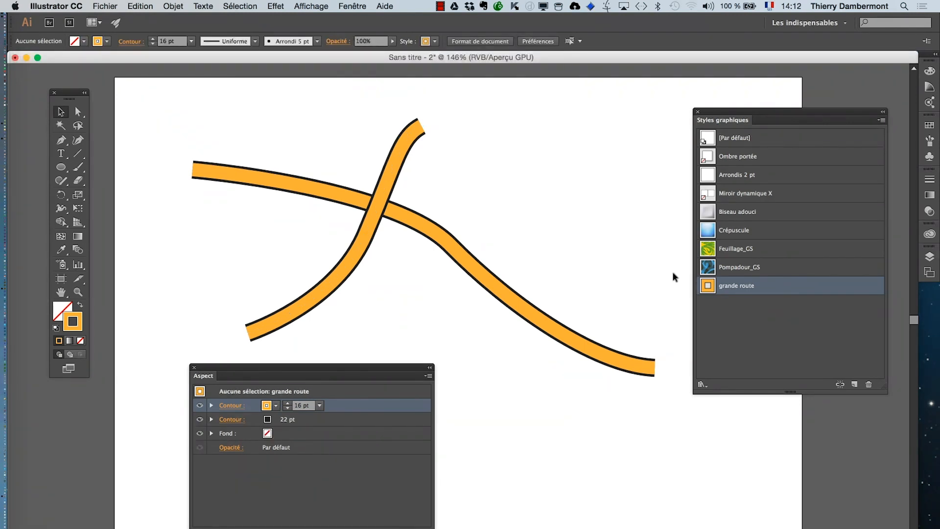
Detach the Calques panel beside the roads, expand Calque 1 to list its paths, and widen the panel
left_click_drag(282, 372, 202, 355)
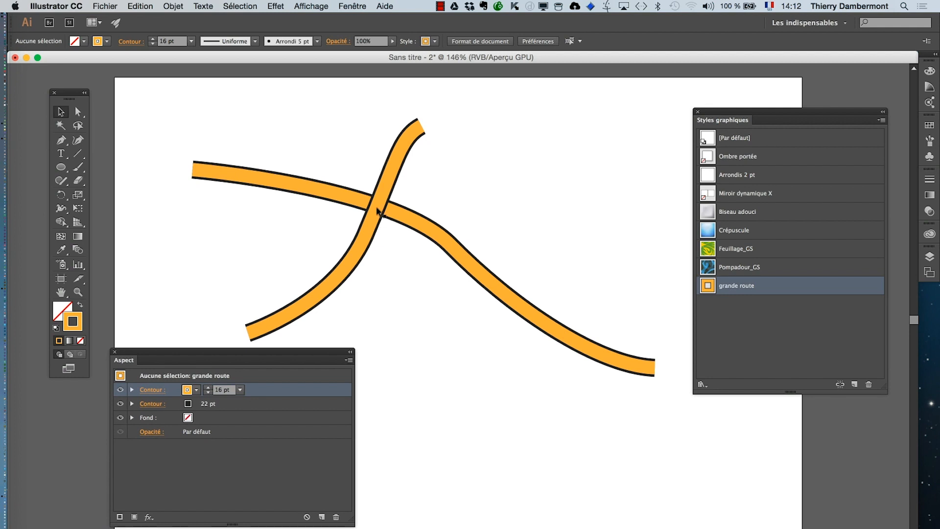
left_click(346, 5)
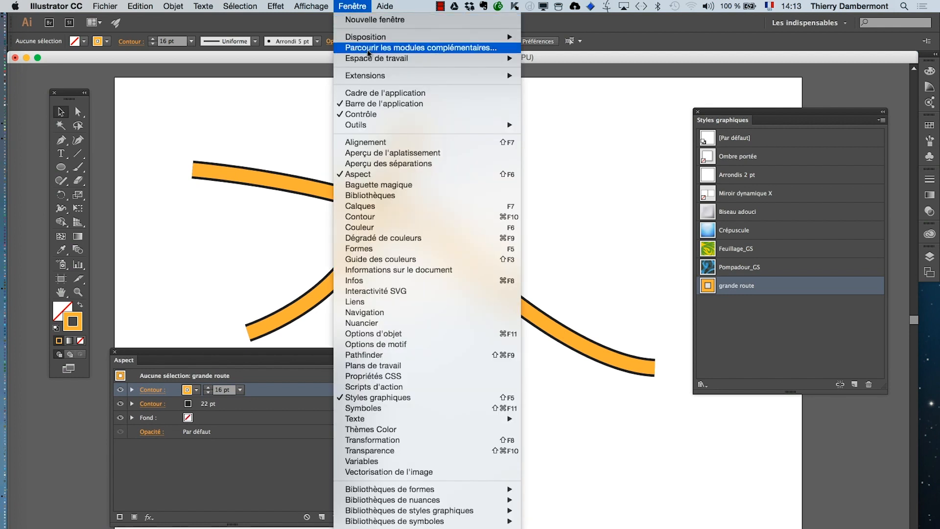
left_click(383, 206)
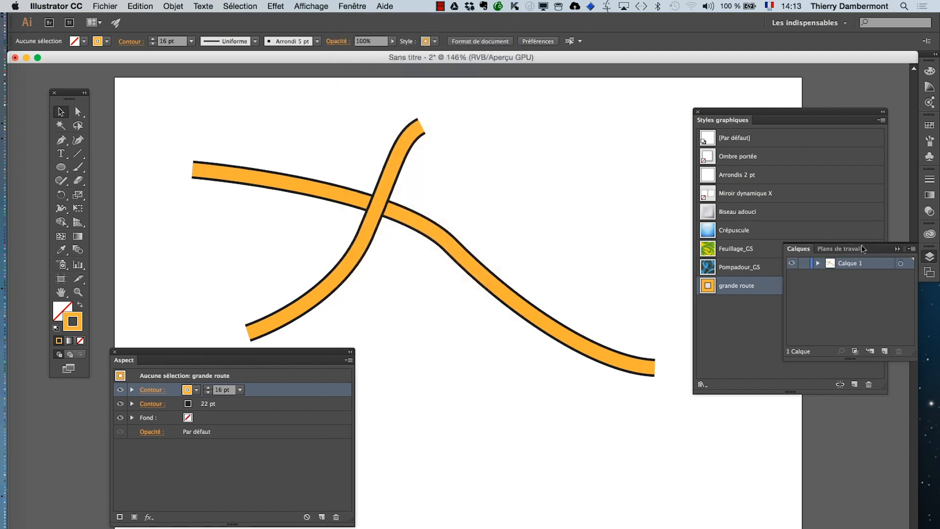
left_click_drag(809, 253, 545, 142)
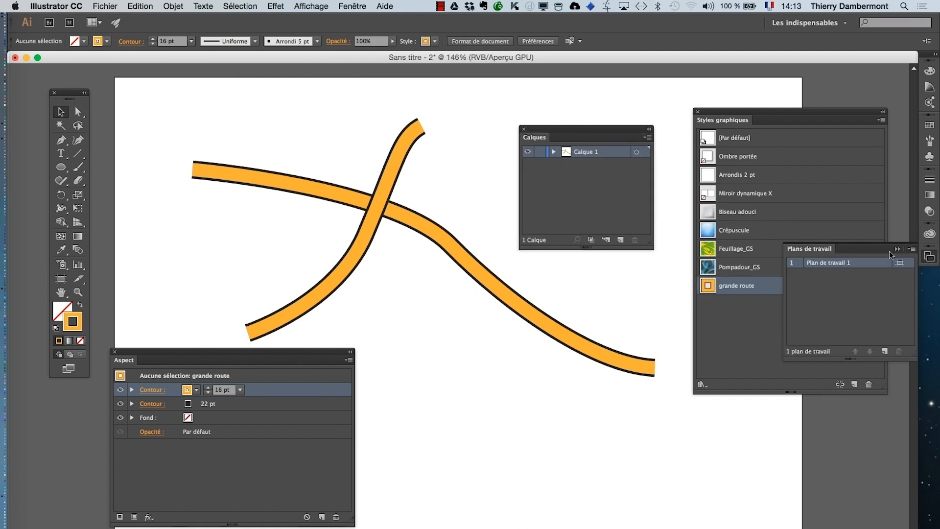
left_click(897, 249)
left_click(554, 152)
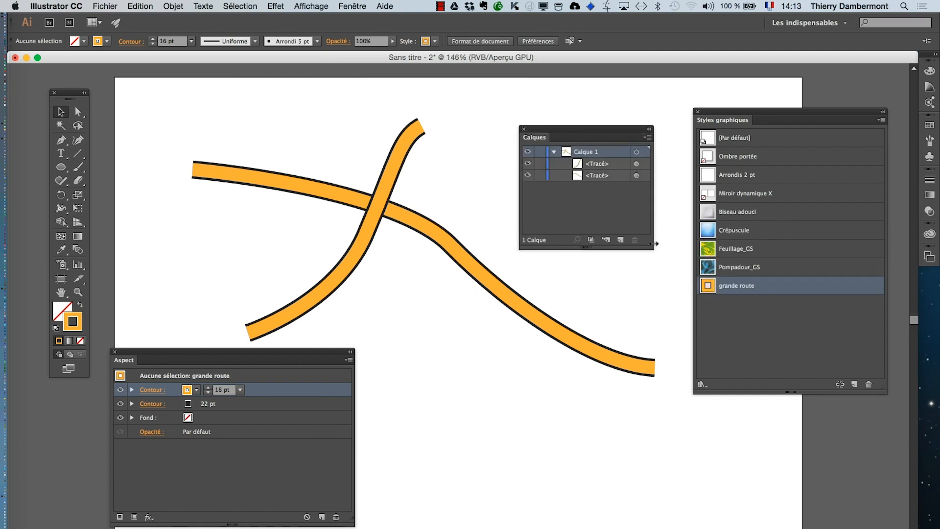
left_click_drag(650, 245, 704, 251)
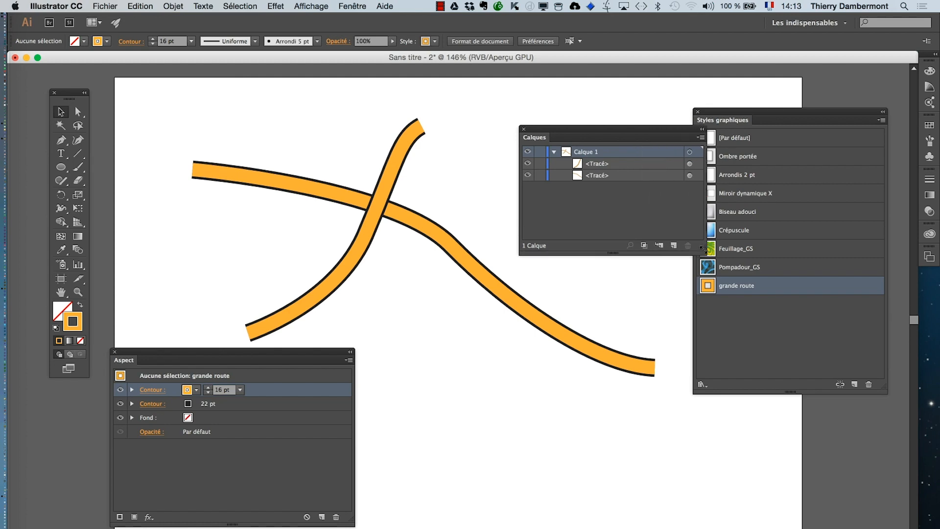
Group the two crossing roads and expand the group in the Calques panel to list its paths
left_click_drag(575, 129, 531, 107)
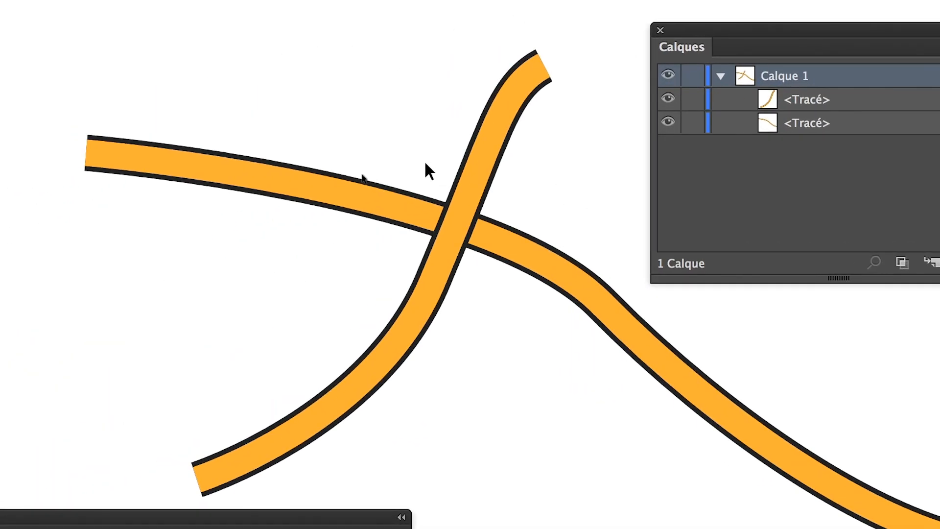
left_click_drag(380, 135, 502, 275)
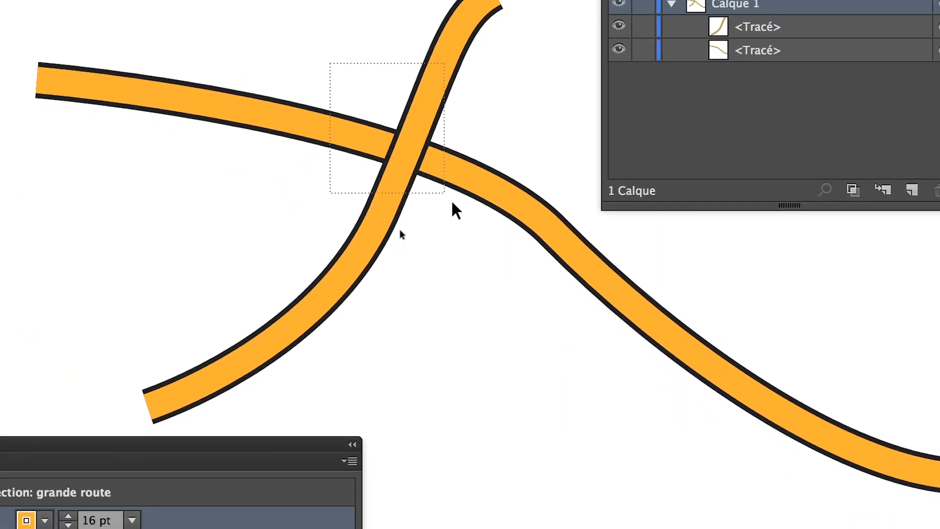
left_click_drag(452, 202, 453, 202)
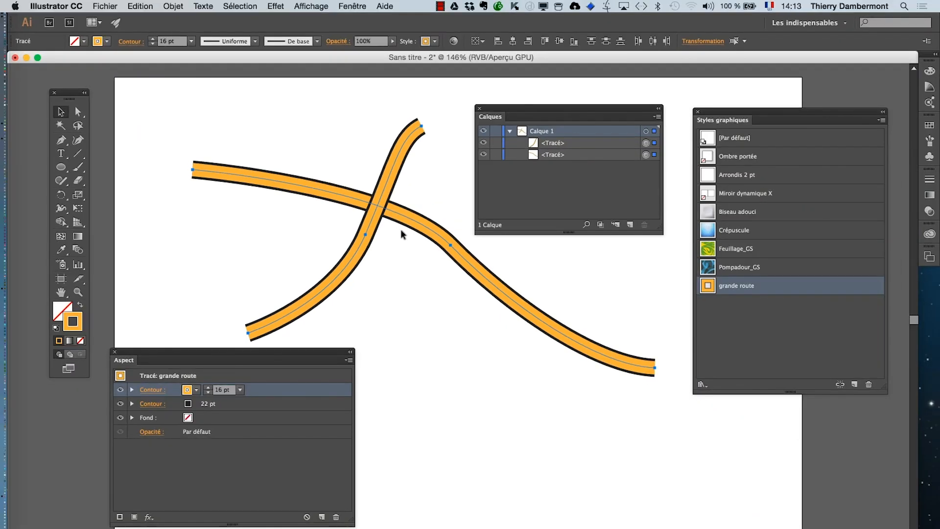
left_click(172, 6)
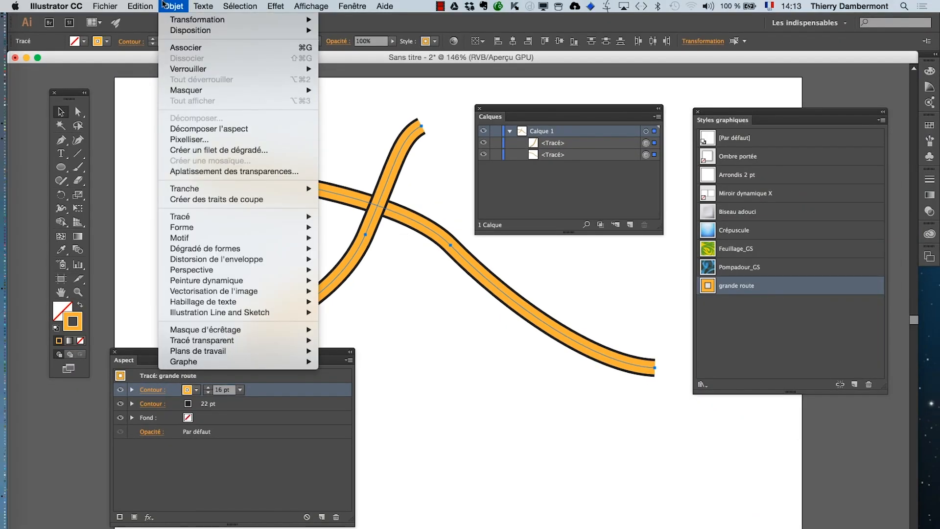
left_click(176, 47)
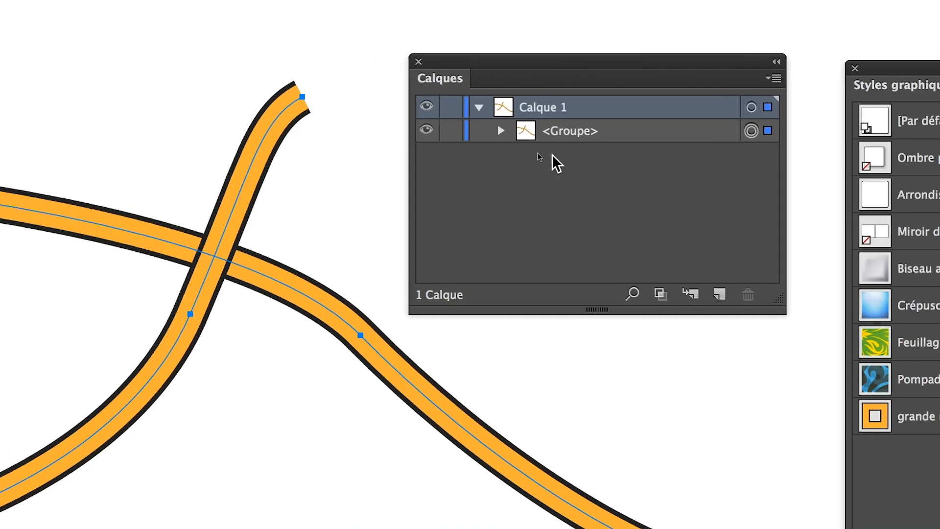
left_click(472, 129)
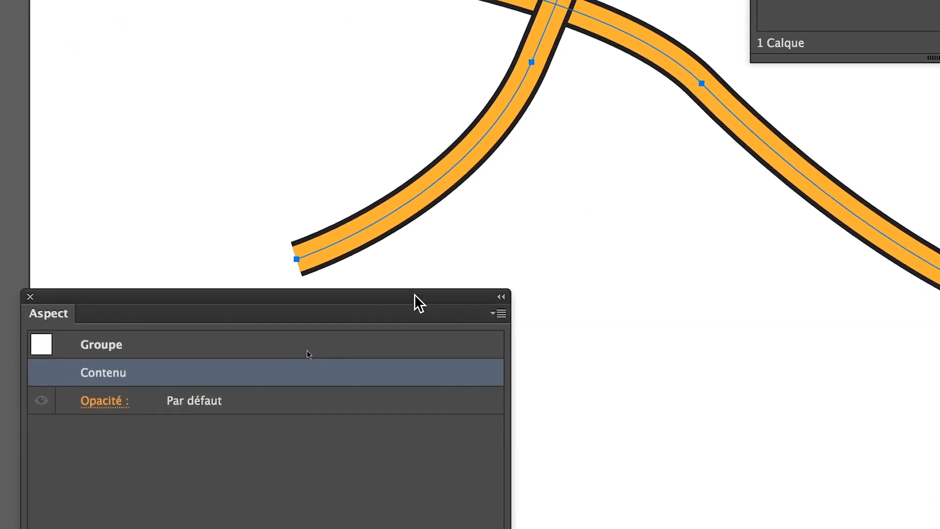
Bring the Aspect panel near the Calques panel and clear the appearance of the first path inside the group
left_click_drag(280, 416, 220, 53)
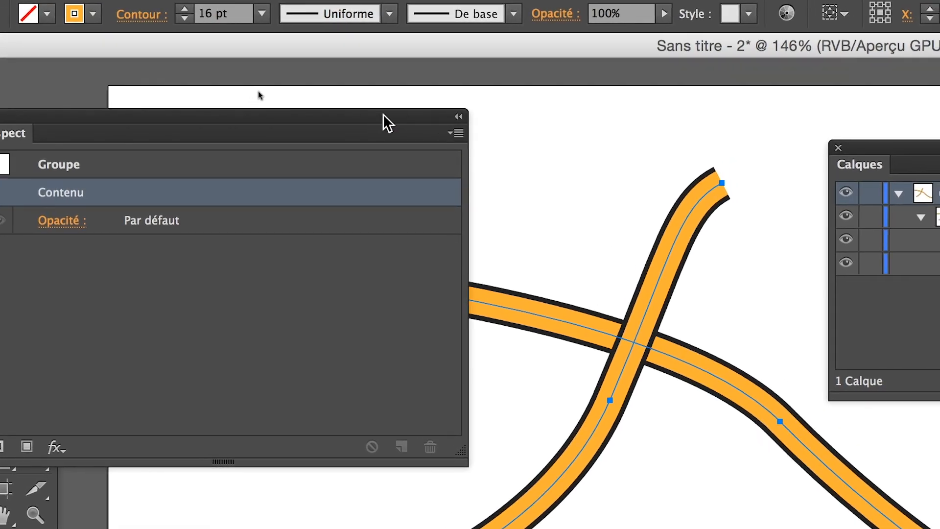
left_click_drag(383, 114, 618, 114)
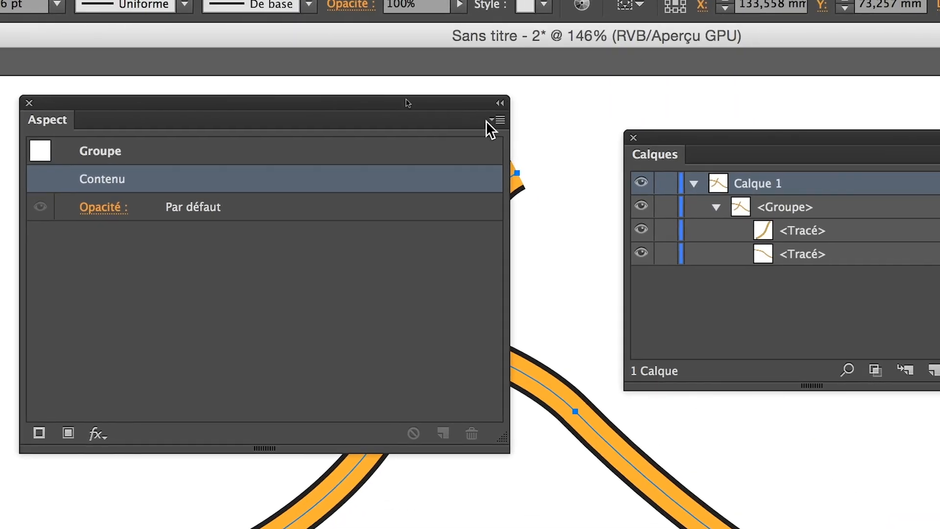
left_click(703, 131)
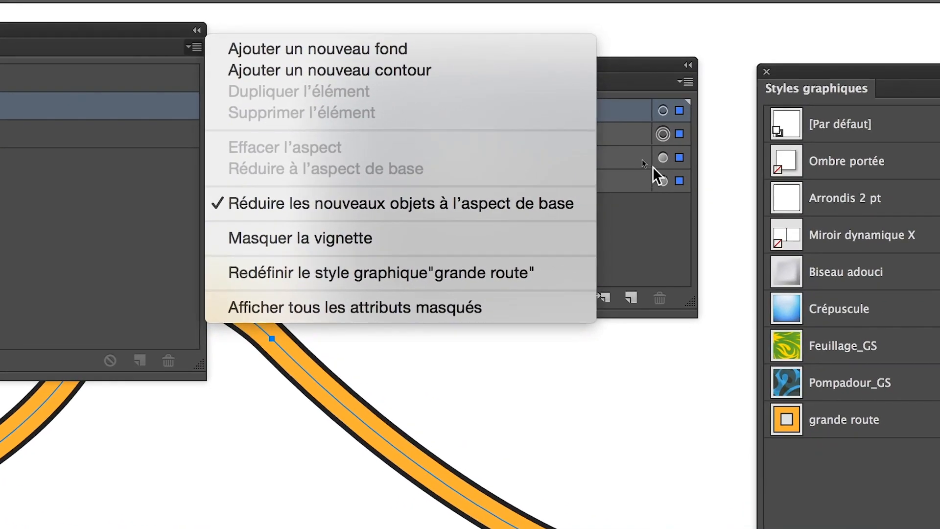
left_click(663, 161)
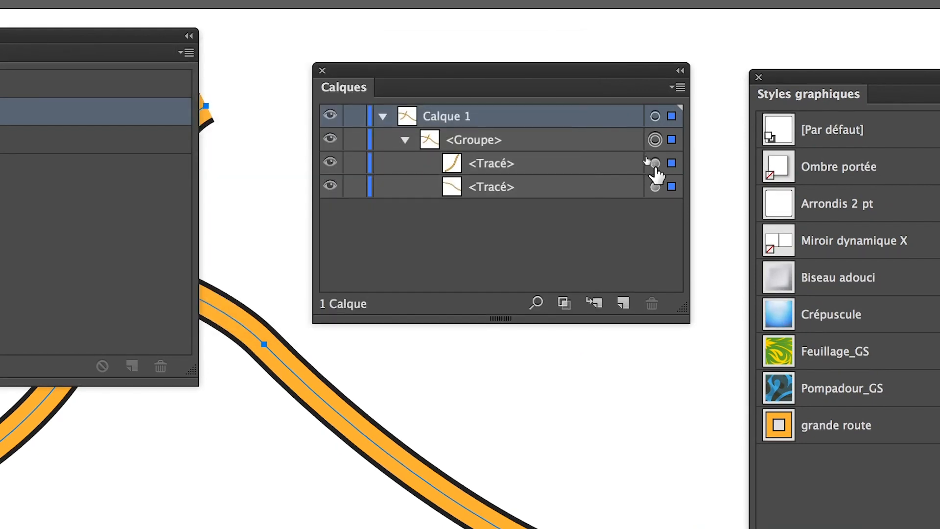
left_click(655, 163)
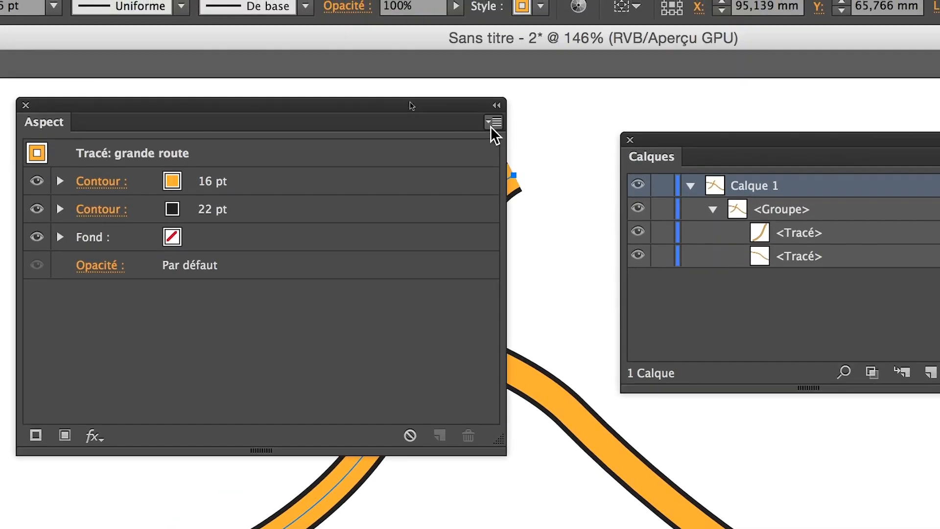
left_click(492, 126)
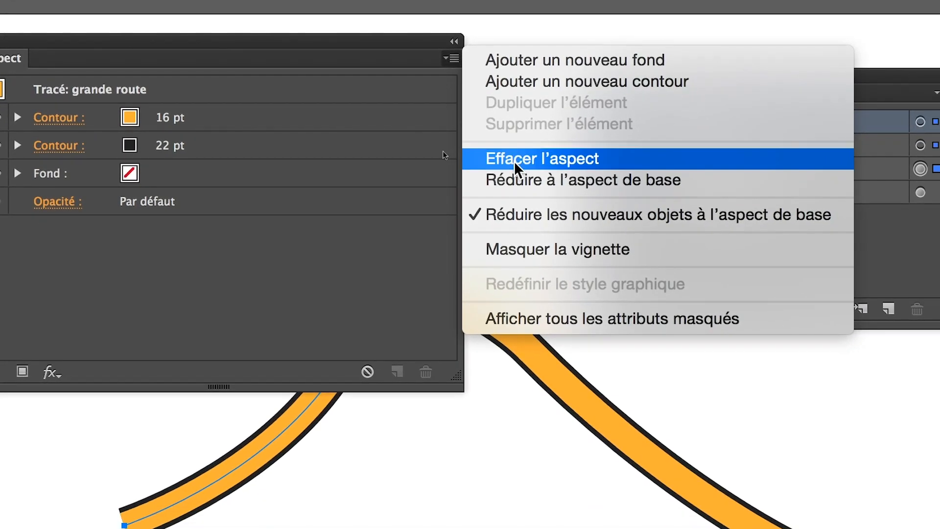
left_click(557, 225)
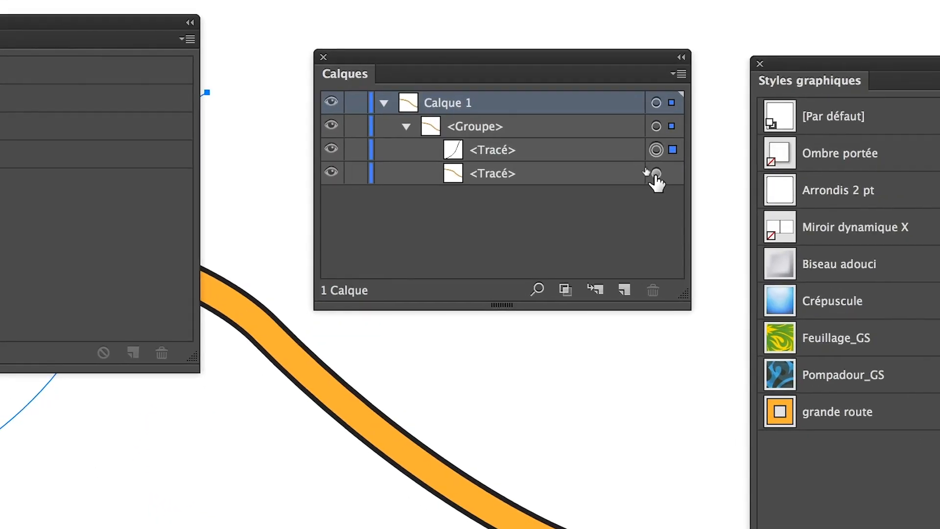
Clear the appearance of the second path inside the group and deselect everything
left_click(656, 174)
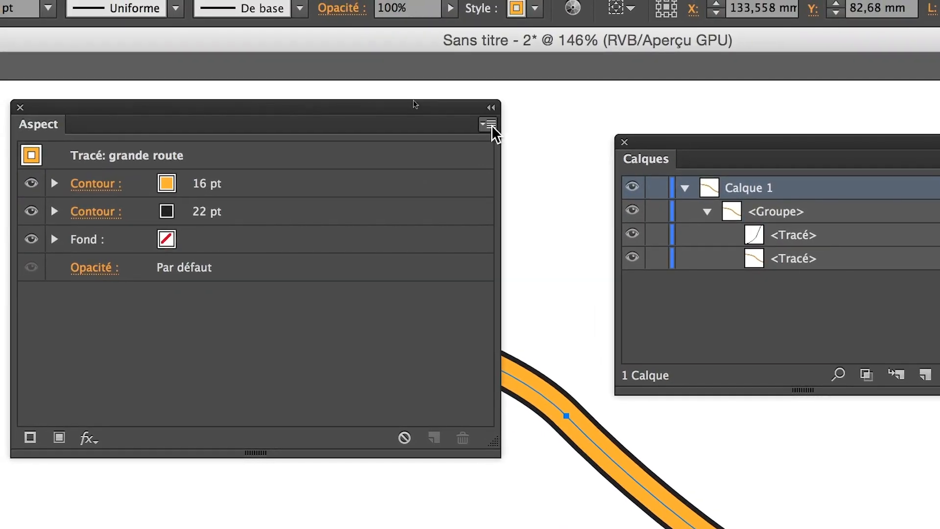
left_click(490, 124)
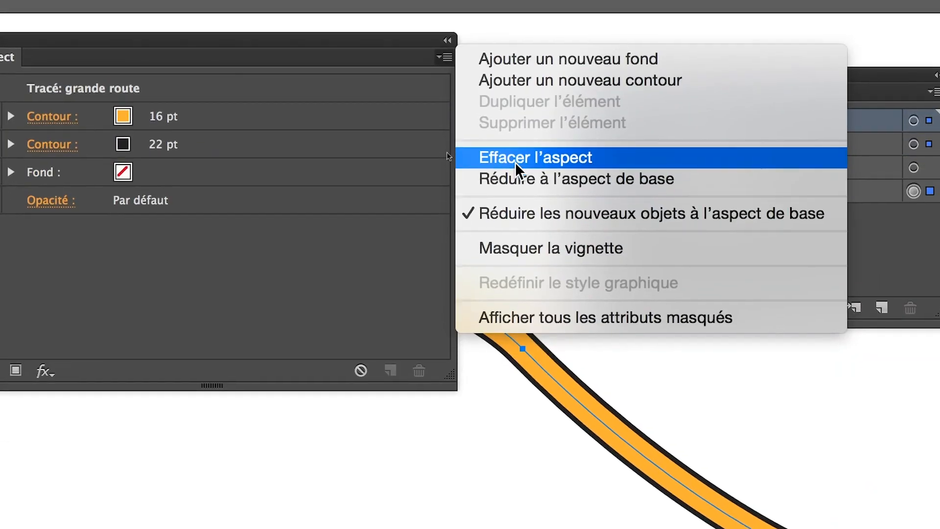
left_click(516, 162)
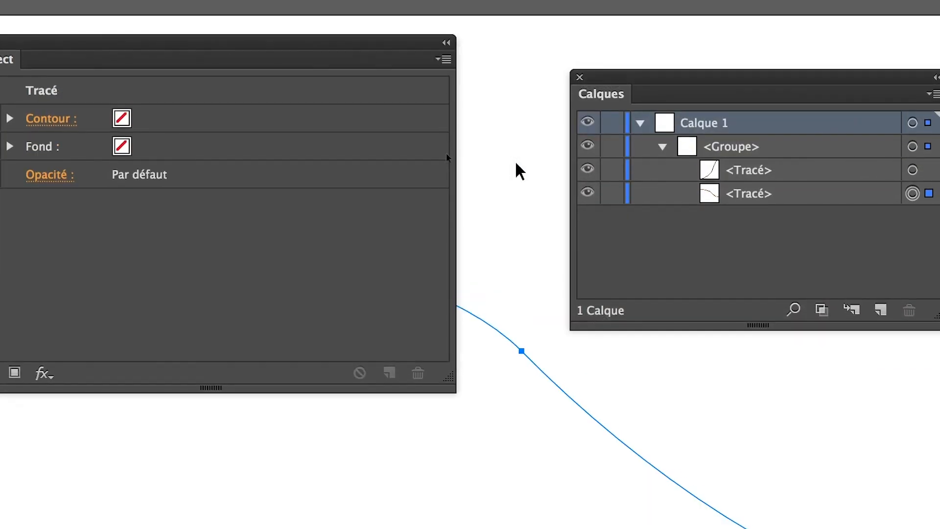
left_click(518, 176)
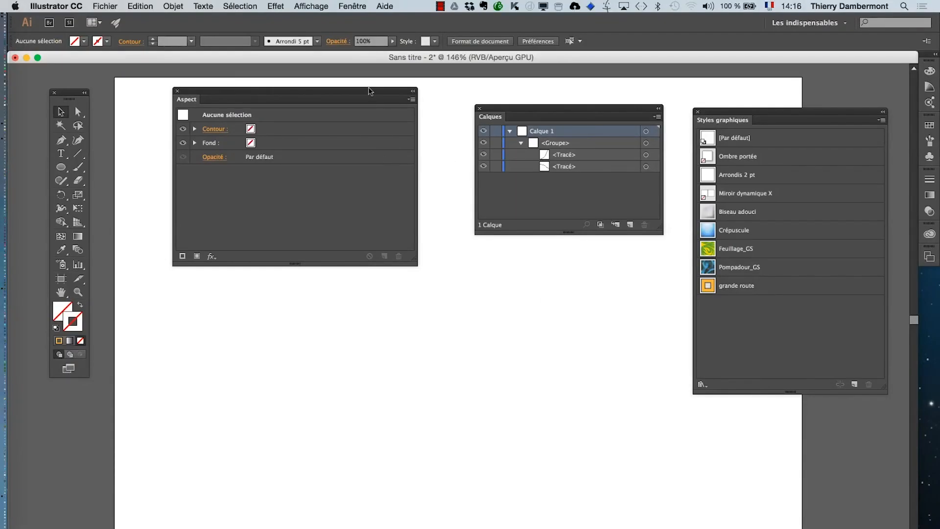
Move the Aspect panel off the artwork, check the bare paths in outline view and return to GPU preview
left_click_drag(368, 91, 195, 325)
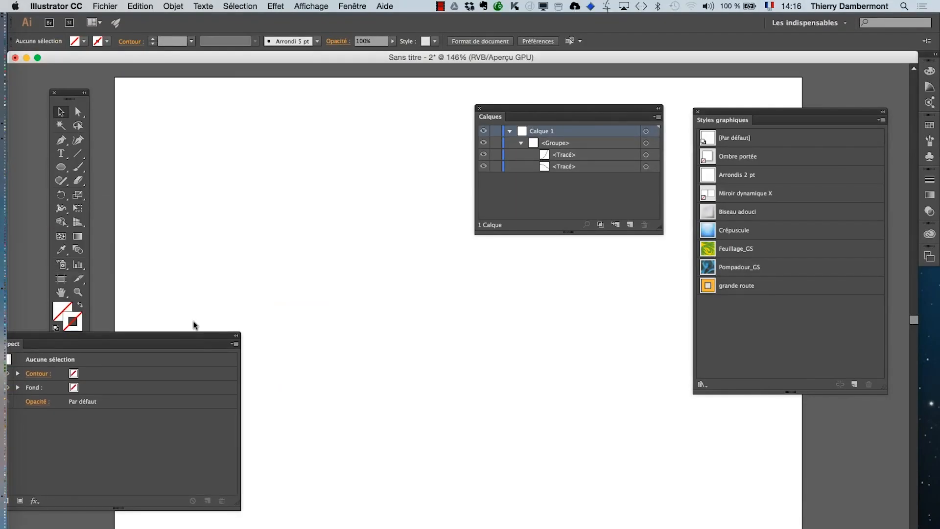
left_click(311, 6)
left_click(316, 19)
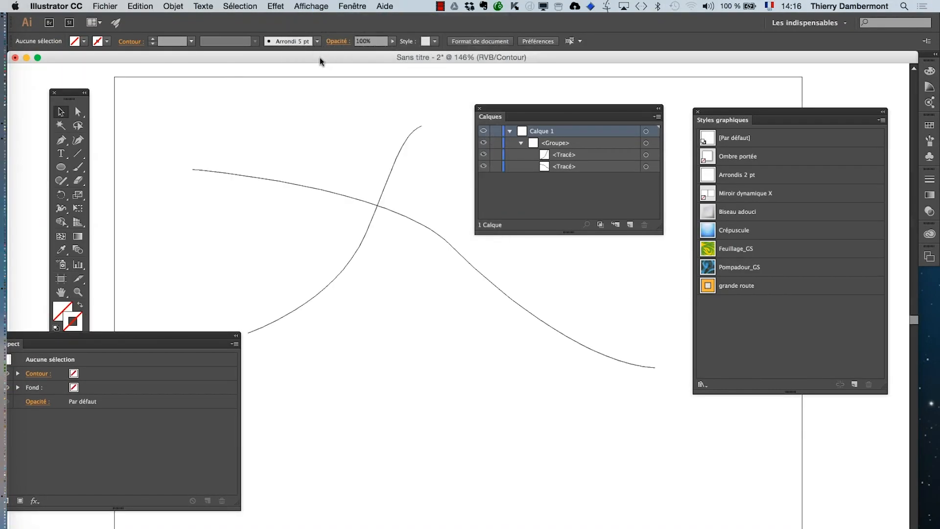
left_click(311, 6)
left_click(316, 20)
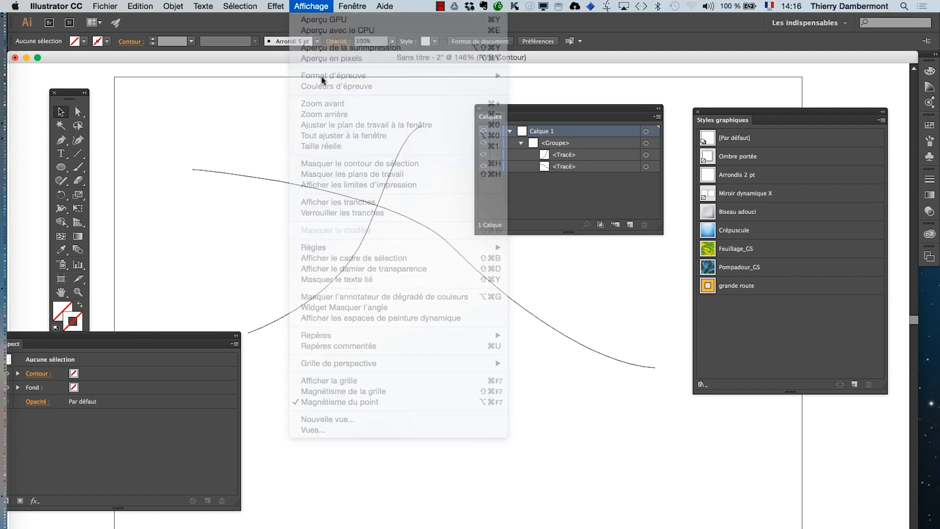
Target each path of the group in turn and examine its stroke and fill attributes in the Aspect panel
left_click_drag(293, 133, 472, 381)
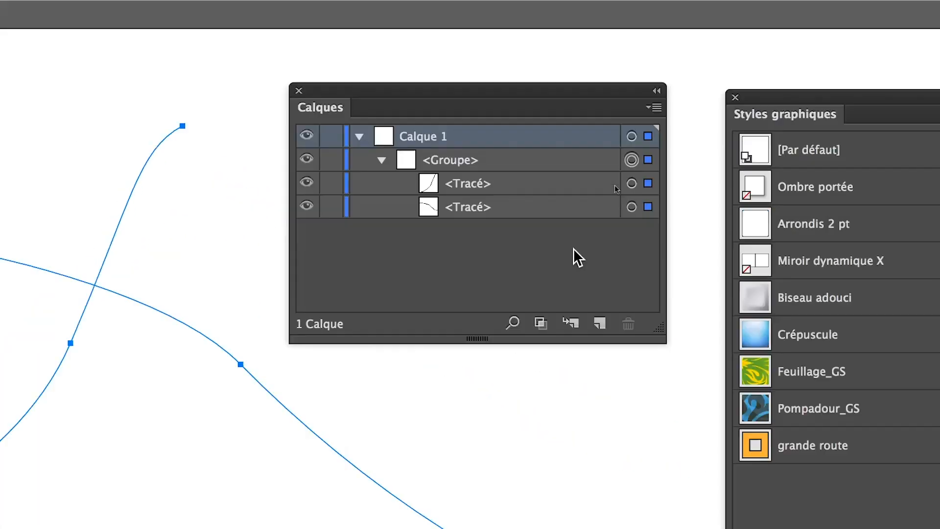
left_click(631, 184)
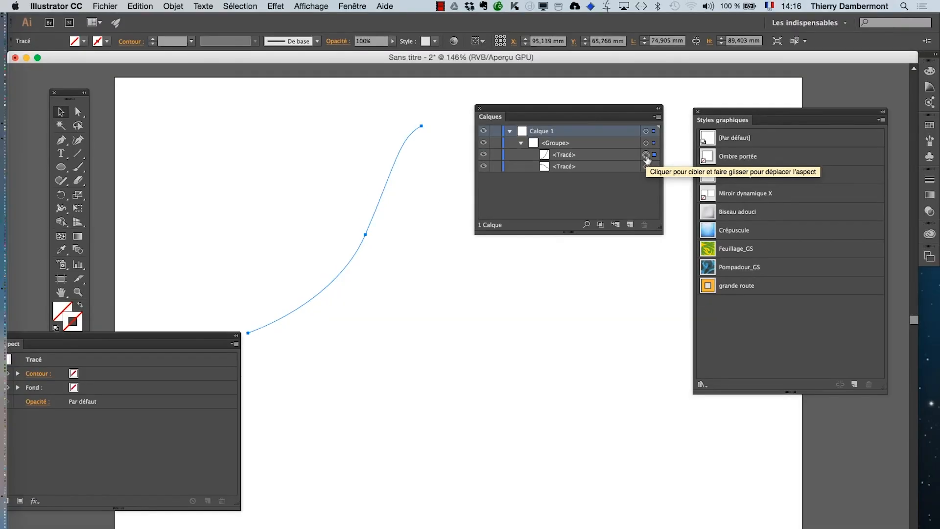
left_click_drag(213, 337, 343, 144)
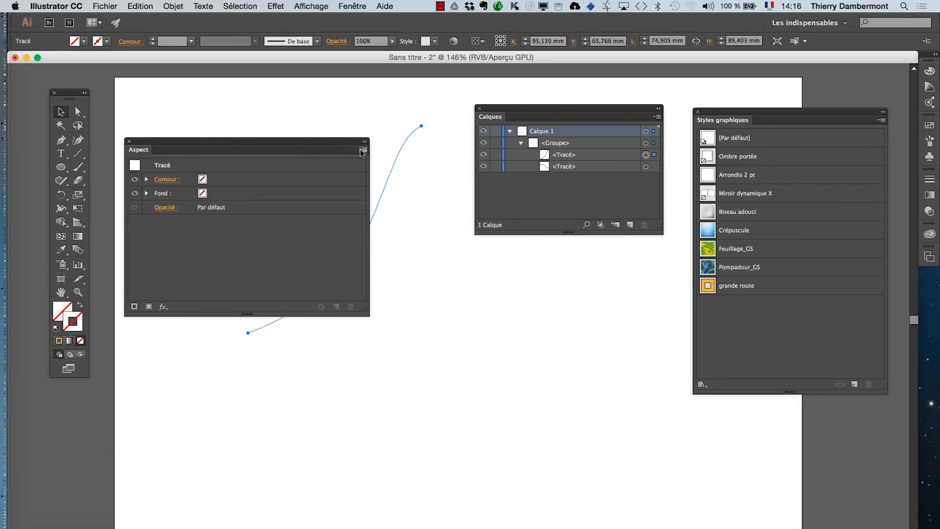
left_click(363, 151)
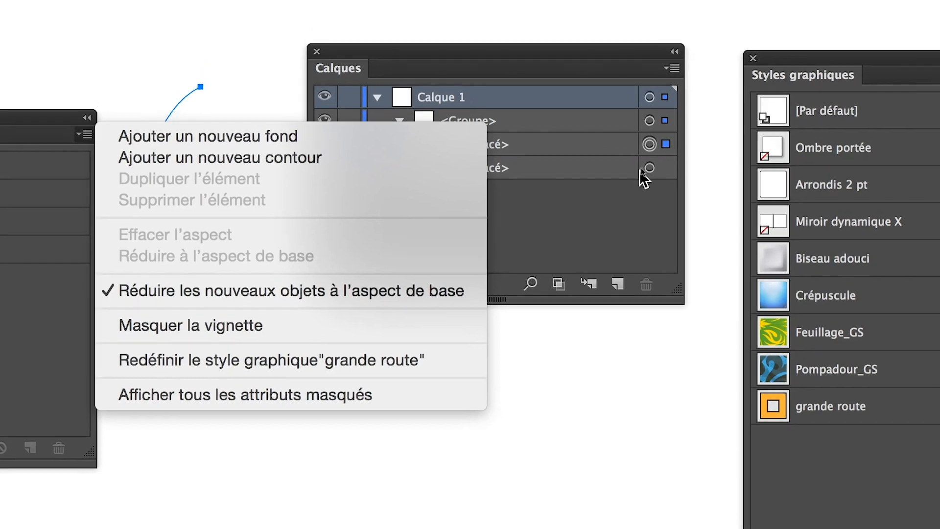
left_click(647, 167)
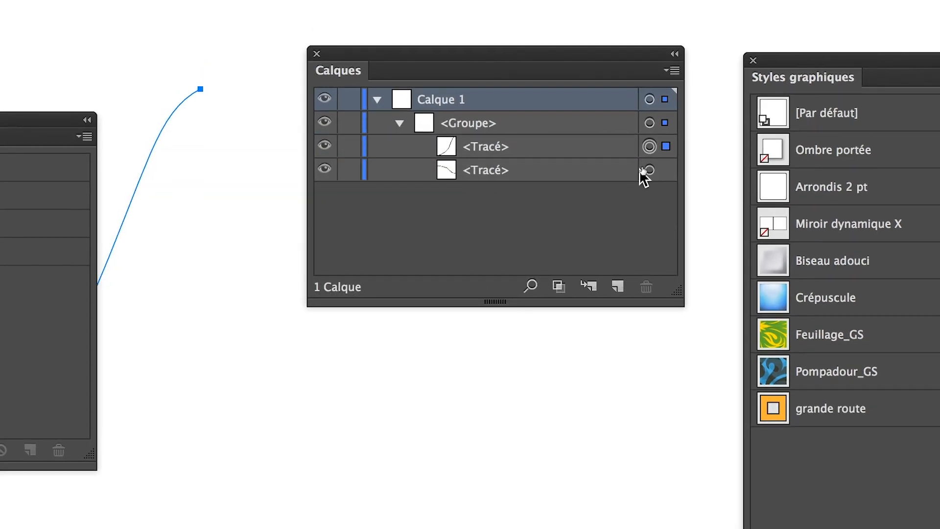
left_click(646, 172)
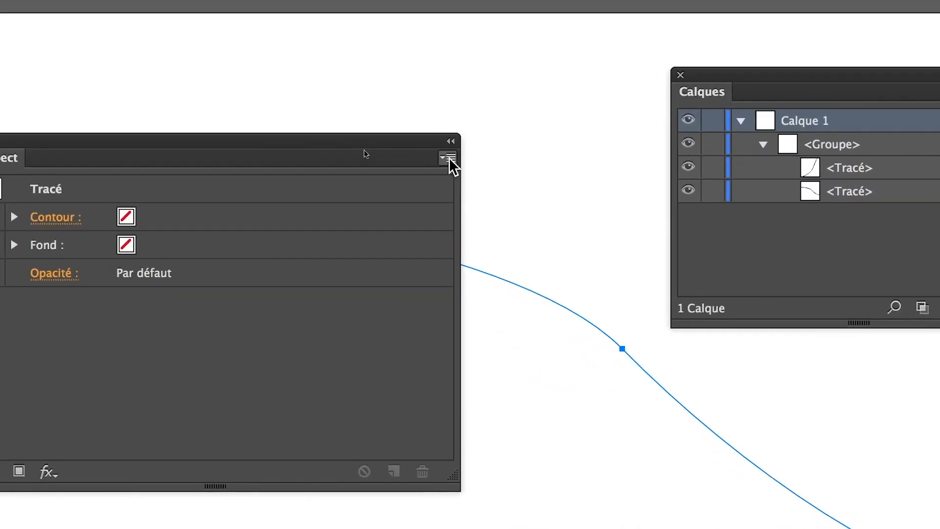
left_click(389, 141)
left_click(389, 140)
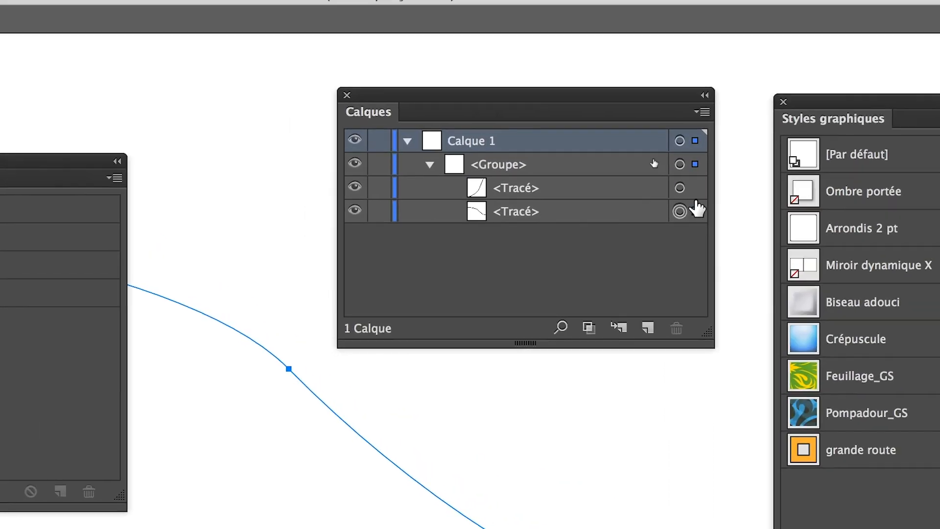
Target the whole group, apply the "grande route" graphic style to it and move the Aspect panel off the crossing
left_click(685, 186)
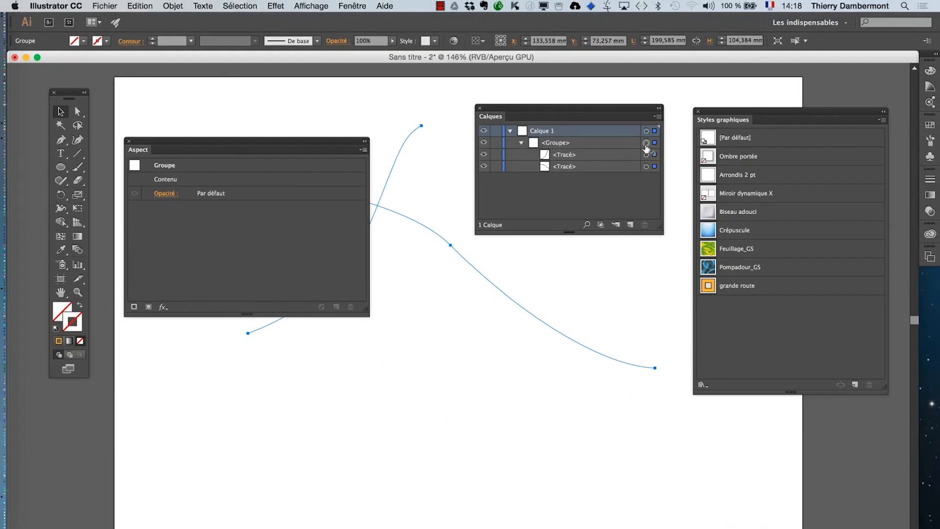
left_click(737, 286)
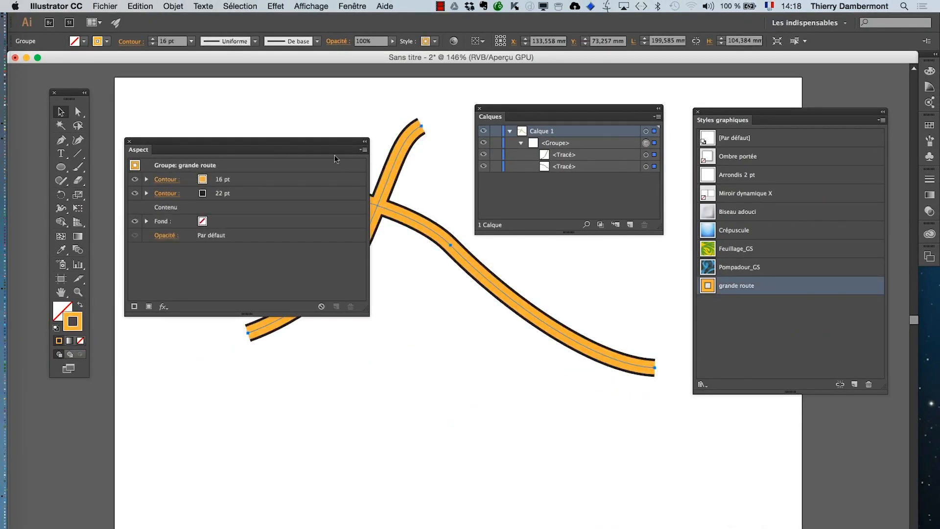
left_click_drag(319, 144, 340, 372)
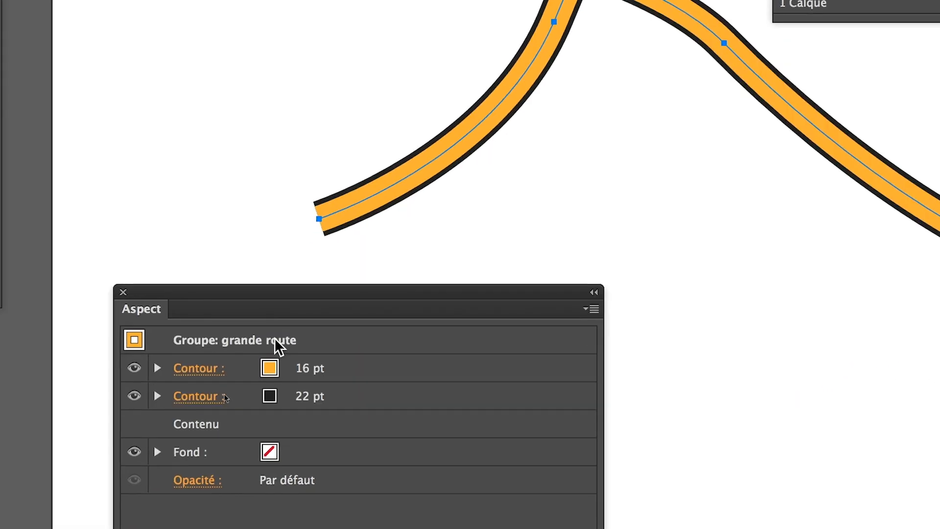
Rearrange the Calques and Aspect panels around the artwork so that both roads and their crossing are uncovered
left_click_drag(269, 323, 463, 120)
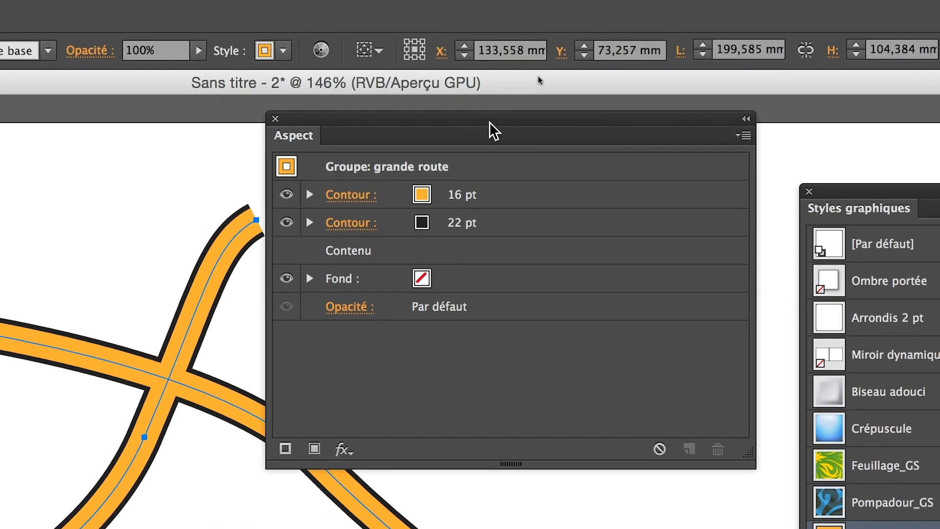
left_click_drag(537, 127, 410, 352)
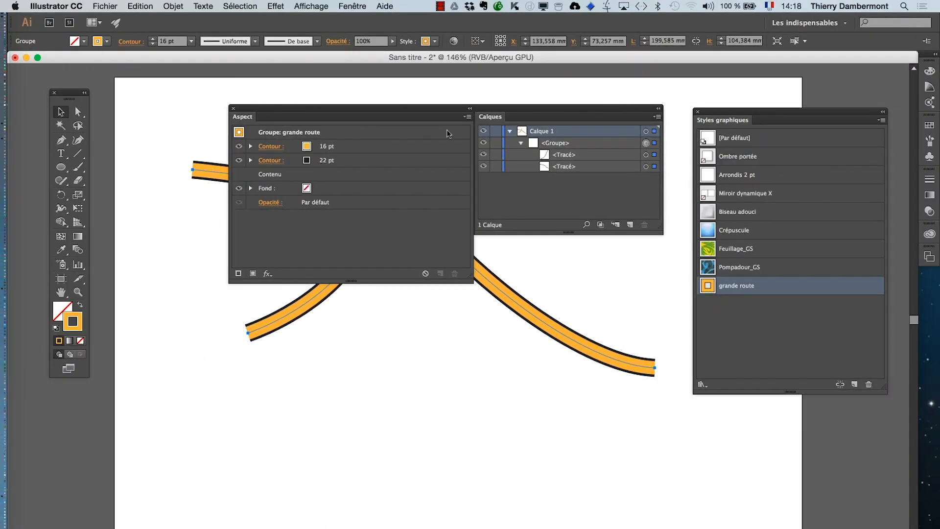
left_click_drag(258, 122, 357, 365)
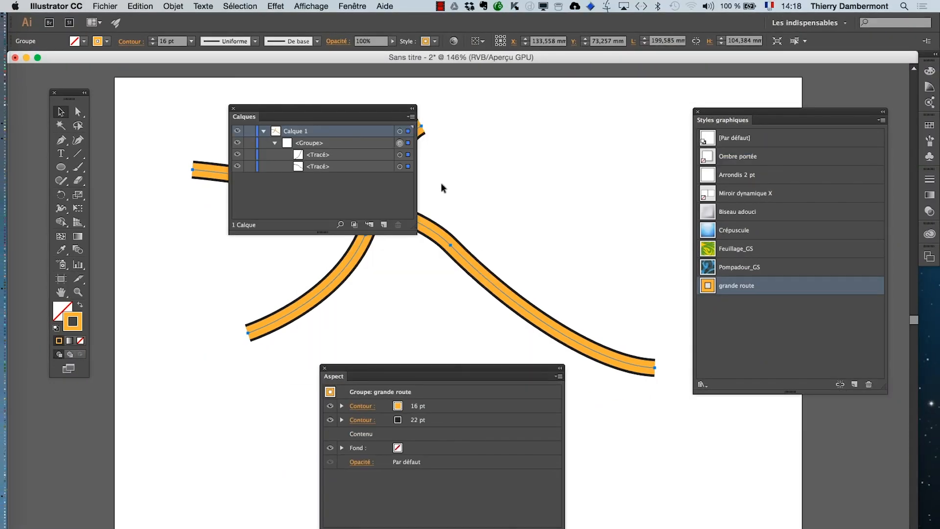
left_click_drag(337, 112, 656, 81)
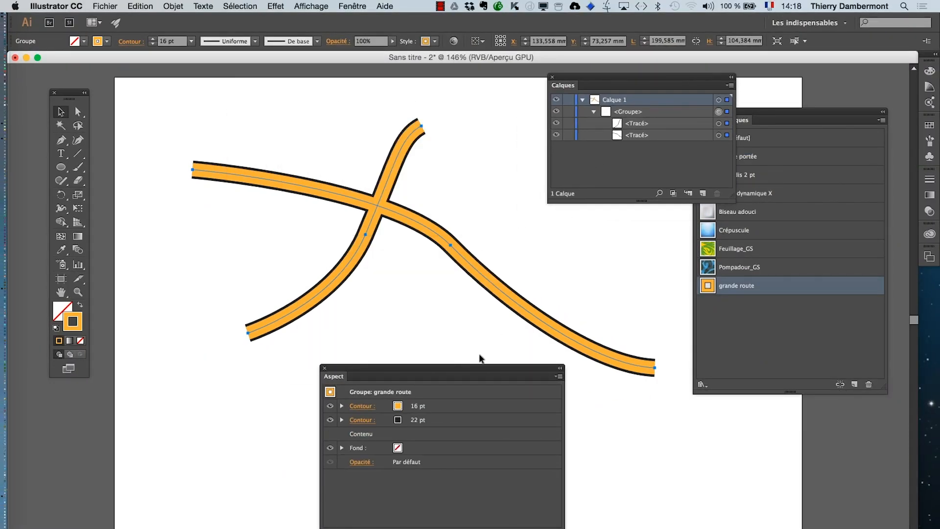
left_click_drag(456, 366, 243, 369)
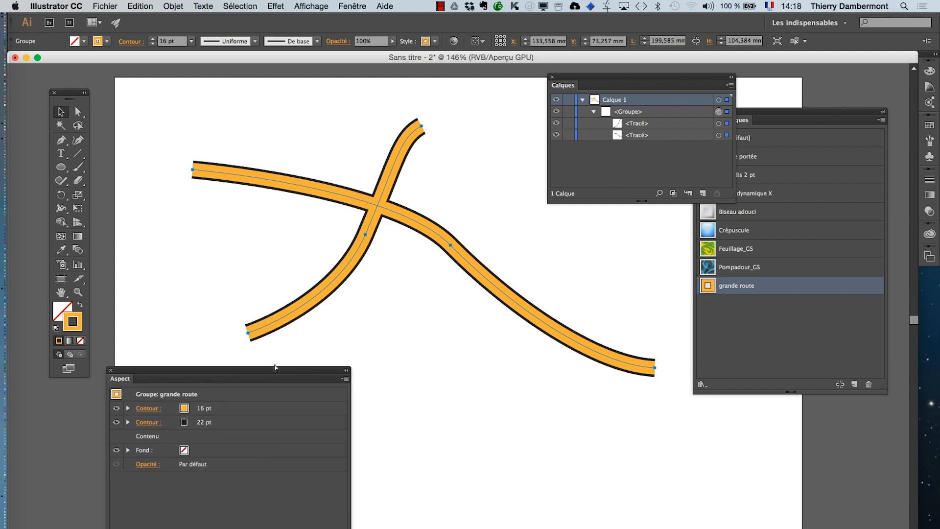
Save the document as "routes - 01.ai" in Adobe Illustrator format in the "AI avancé jour 4 sur 4" folder, accepting the format options
left_click(104, 6)
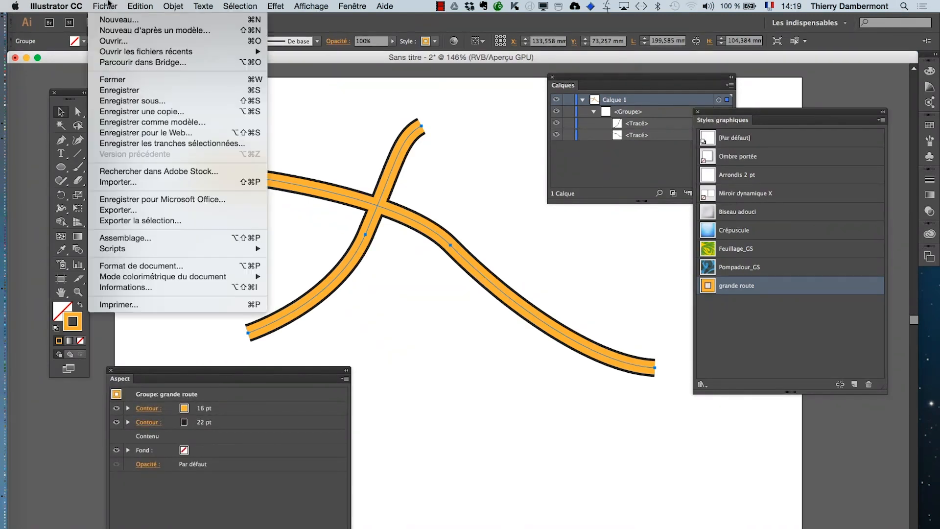
left_click(131, 101)
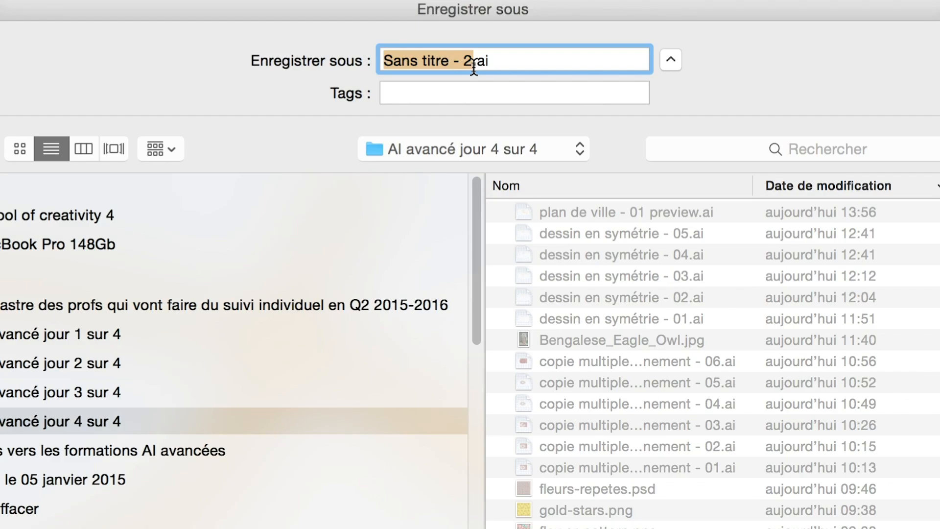
type("routes - 01")
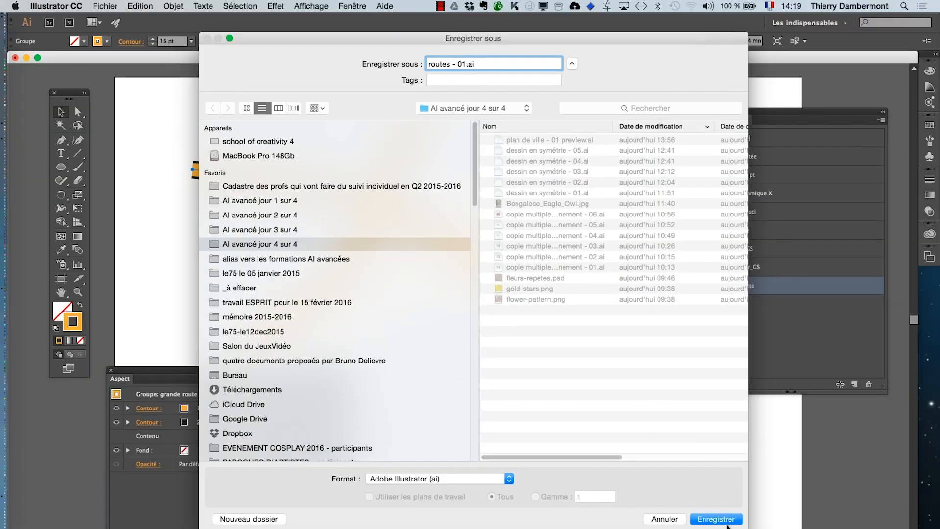
left_click(726, 520)
left_click(553, 425)
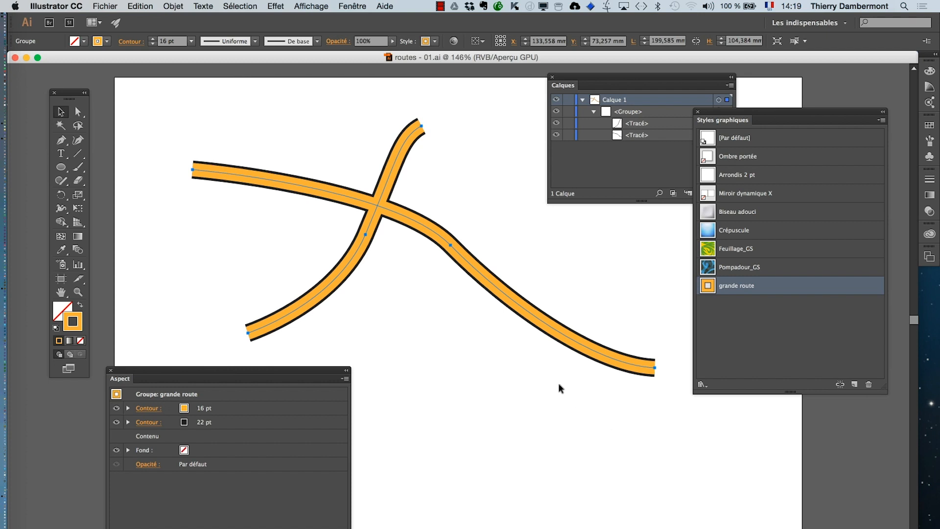
Draw a circle about 26.6 mm in diameter with the Ellipse tool, just beyond the lower-right end of the long road
key("space")
left_click_drag(455, 324, 263, 263)
left_click(517, 329, "super")
left_click(415, 333, "super")
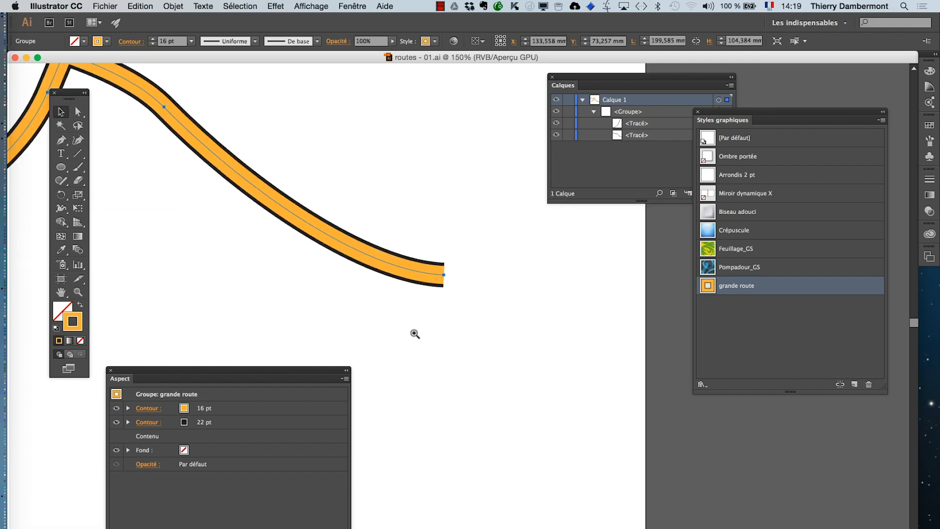
left_click_drag(436, 314, 389, 309)
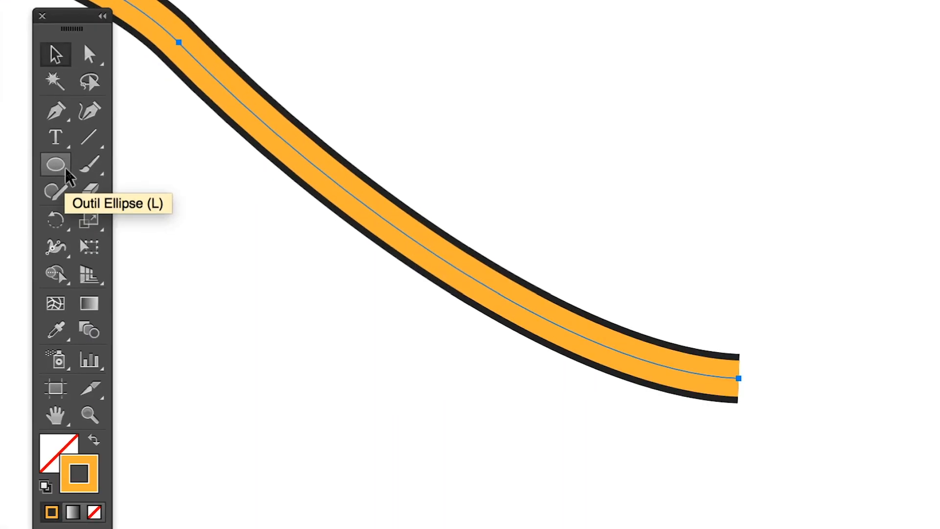
left_click(63, 168)
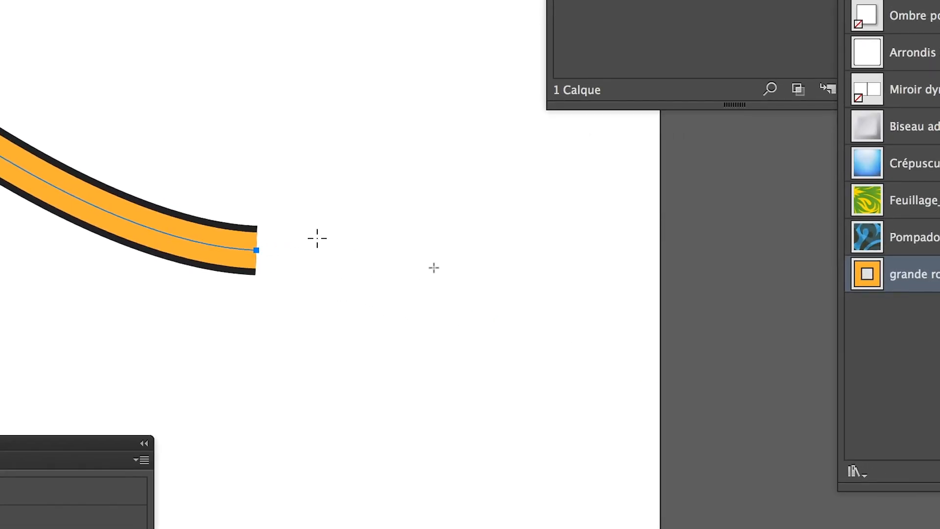
left_click_drag(317, 237, 478, 343)
mouse_move(374, 275)
left_mouse_down()
mouse_move(382, 283)
mouse_move(376, 277)
left_mouse_up()
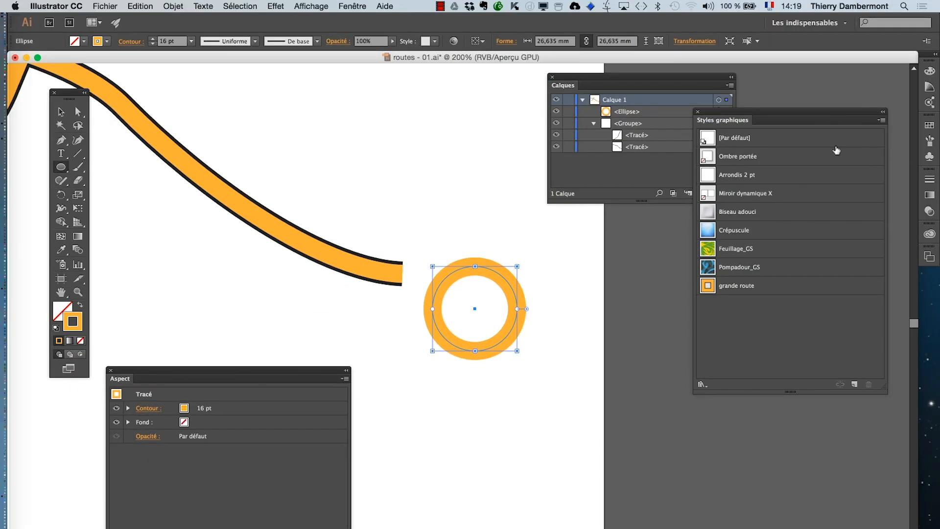
Remove the circle's stroke and move its entry into the group that holds the two road paths
left_click_drag(737, 113, 775, 203)
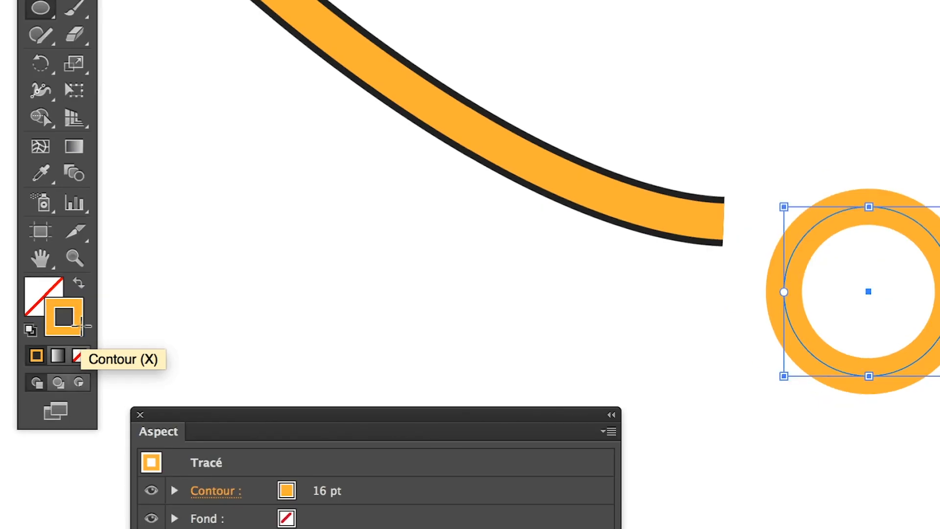
left_click(76, 355)
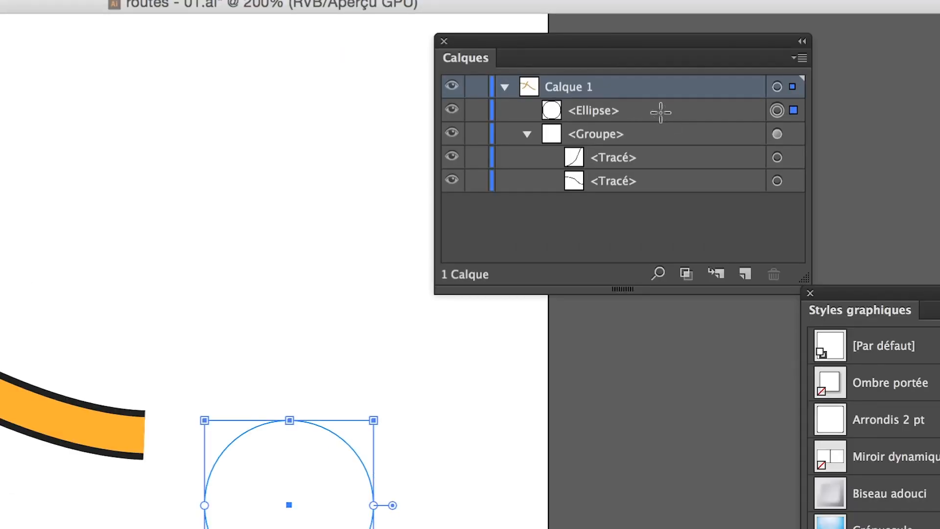
left_click(661, 112)
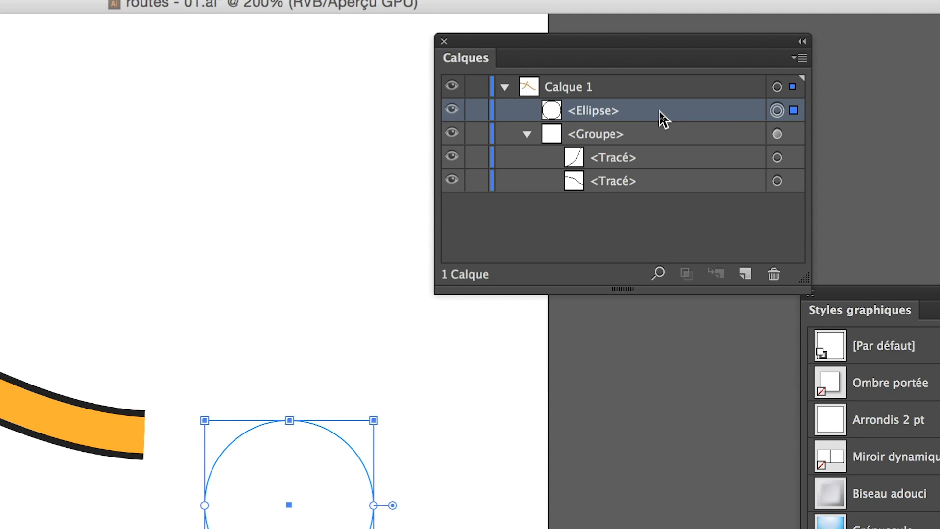
mouse_move(660, 110)
left_mouse_down()
mouse_move(660, 132)
mouse_move(660, 121)
left_mouse_up()
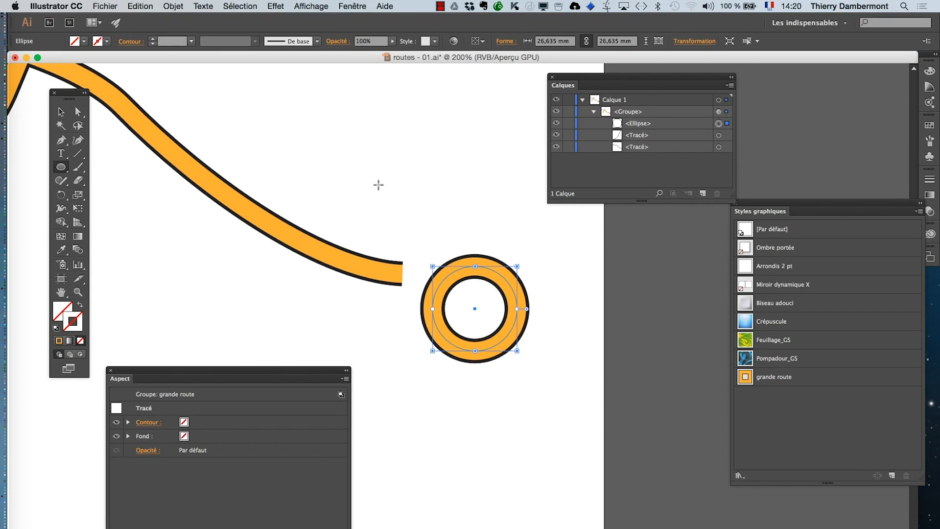
Move the circle onto the lower-right end of the long road so the two join as a roundabout, and deselect it
left_click_drag(69, 93, 288, 103)
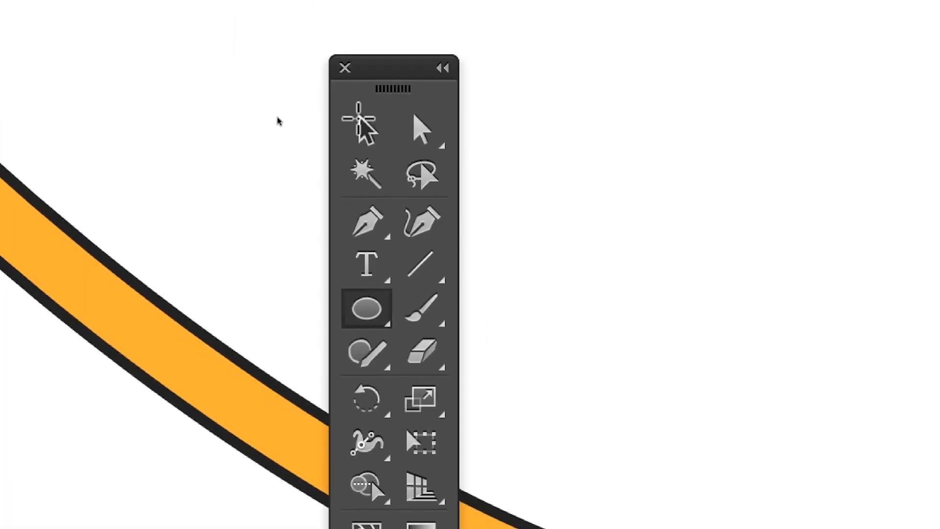
left_click(386, 146)
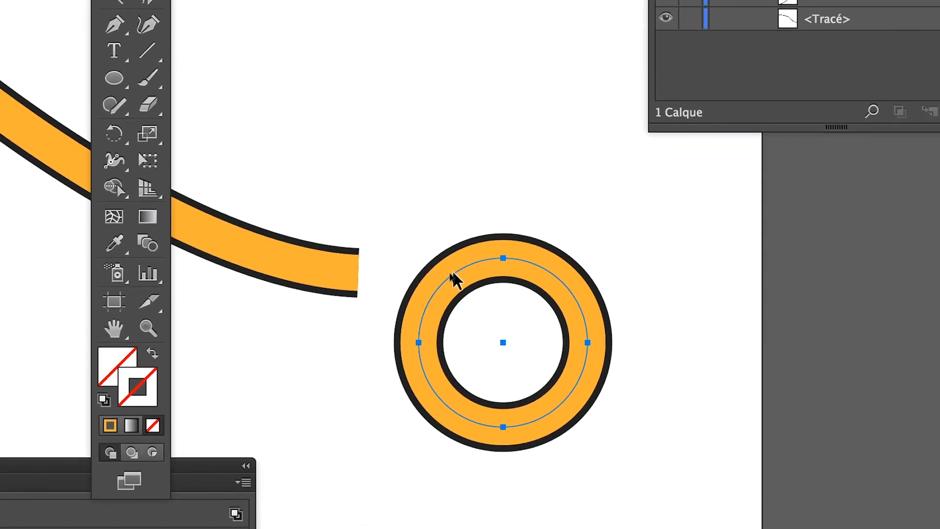
left_click_drag(449, 271, 387, 198)
mouse_move(431, 244)
left_mouse_down()
mouse_move(377, 242)
mouse_move(419, 243)
left_mouse_up()
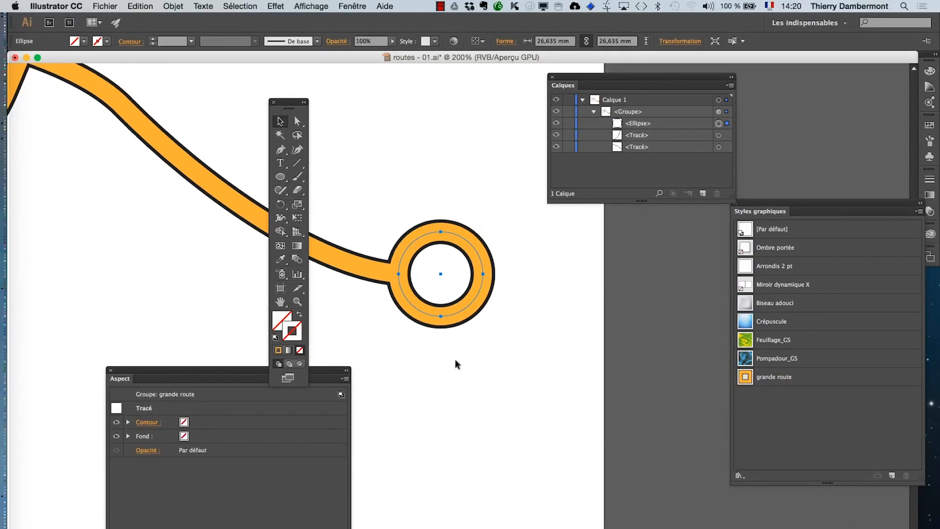
left_click(455, 360)
Clear the tools panel off the artwork, target the whole road group and open it in isolation mode
scroll(454, 360, "down", 3)
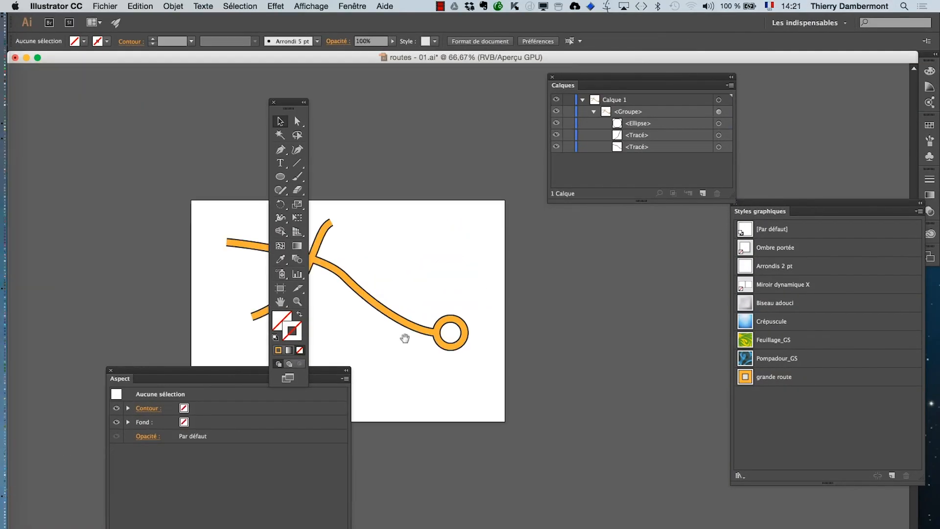
left_click_drag(405, 338, 499, 359)
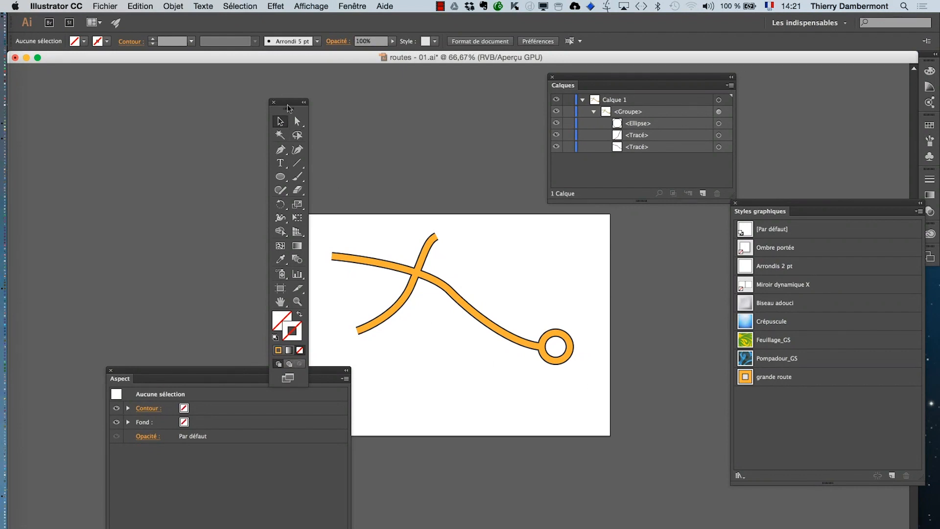
left_click_drag(289, 103, 193, 100)
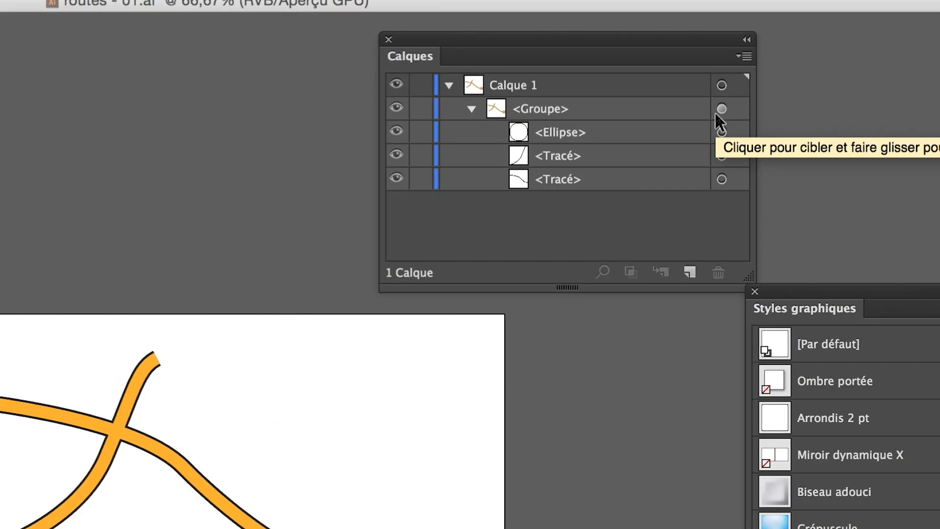
left_click(722, 109)
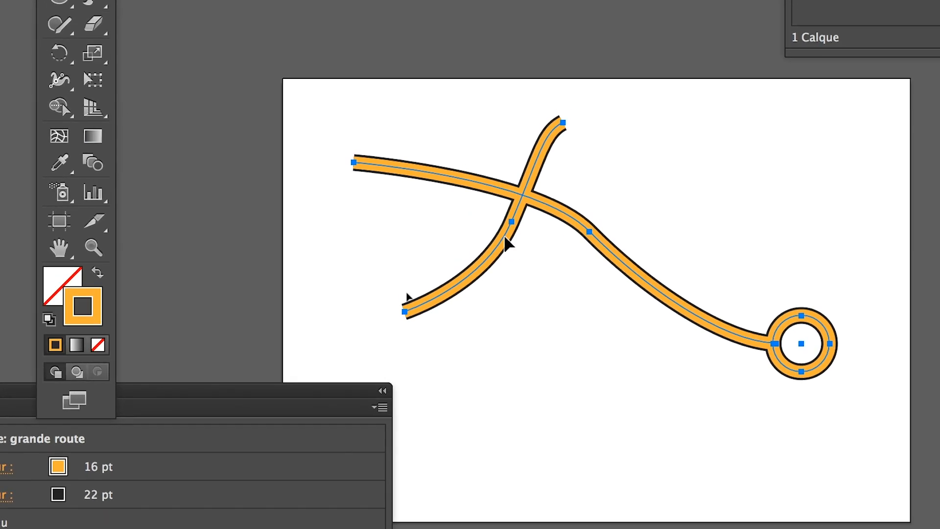
right_click(504, 235)
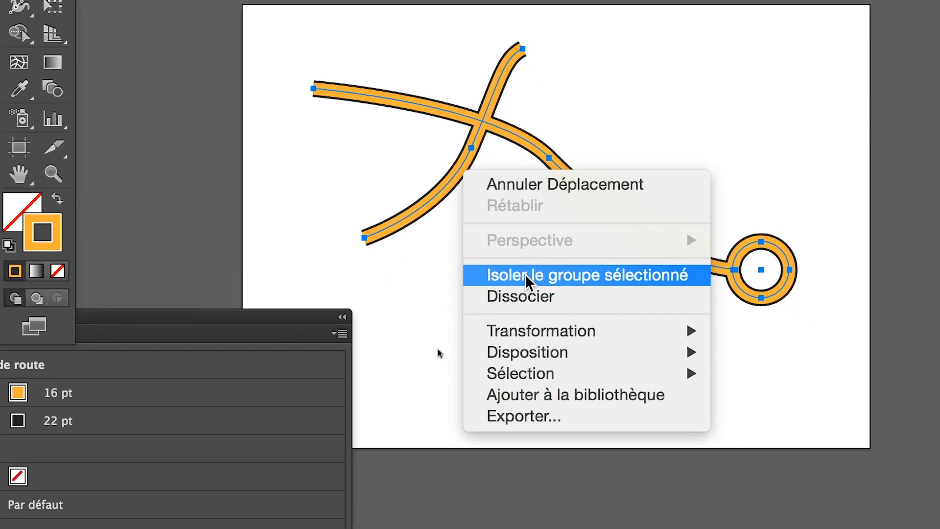
left_click(525, 275)
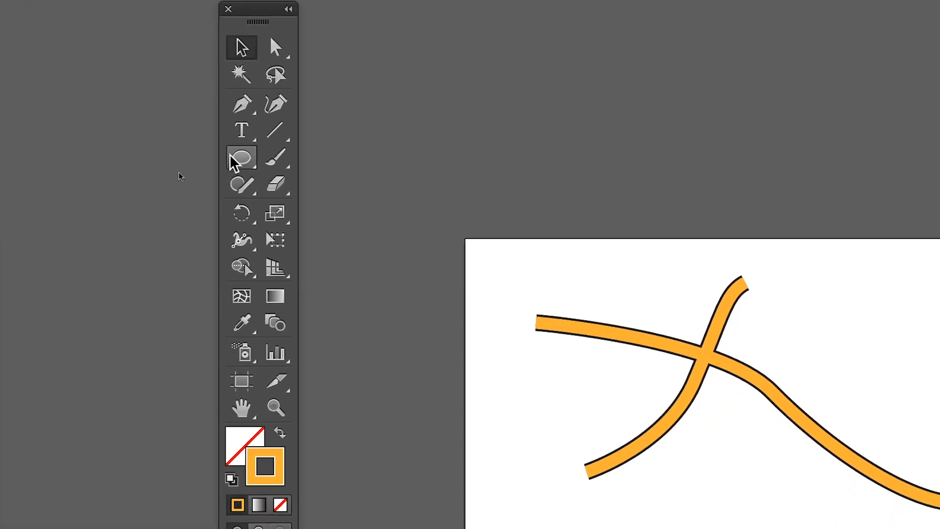
Draw a smaller circle inside the isolated group, beside the lower-left end of the short road, and remove its own stroke
left_click(239, 158)
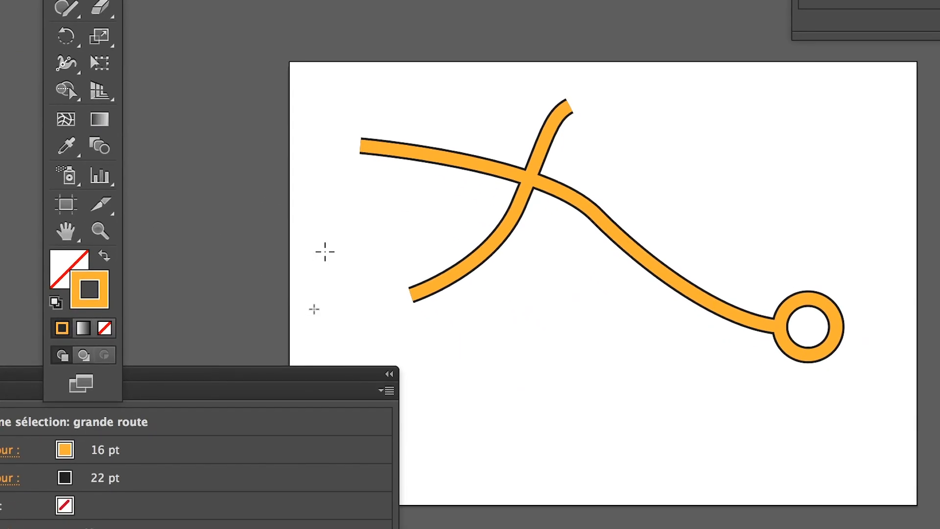
left_click_drag(491, 419, 544, 465)
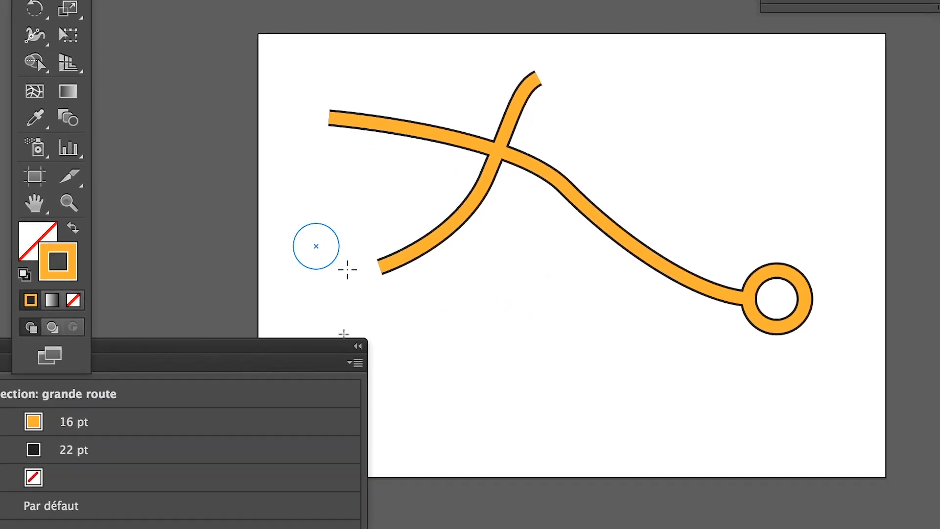
mouse_move(347, 269)
left_mouse_down()
mouse_move(357, 275)
mouse_move(325, 254)
mouse_move(340, 263)
left_mouse_up()
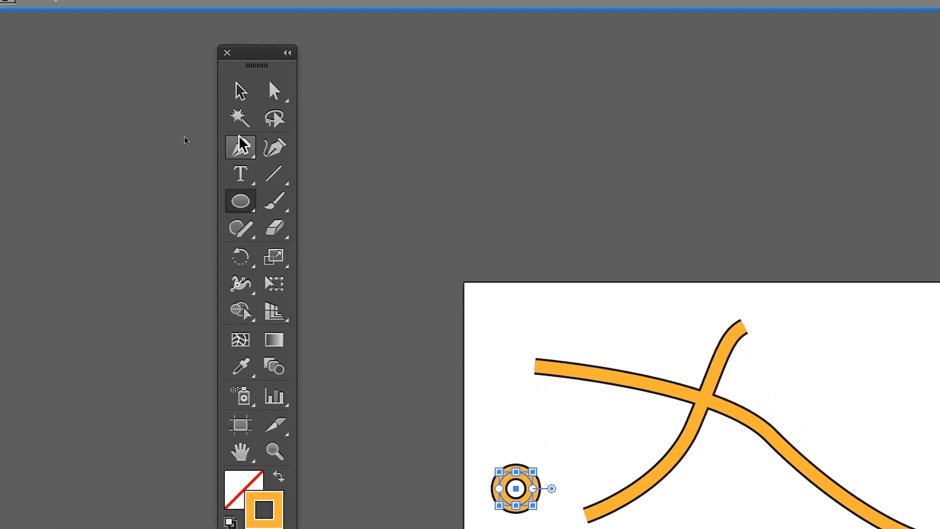
left_click(272, 90)
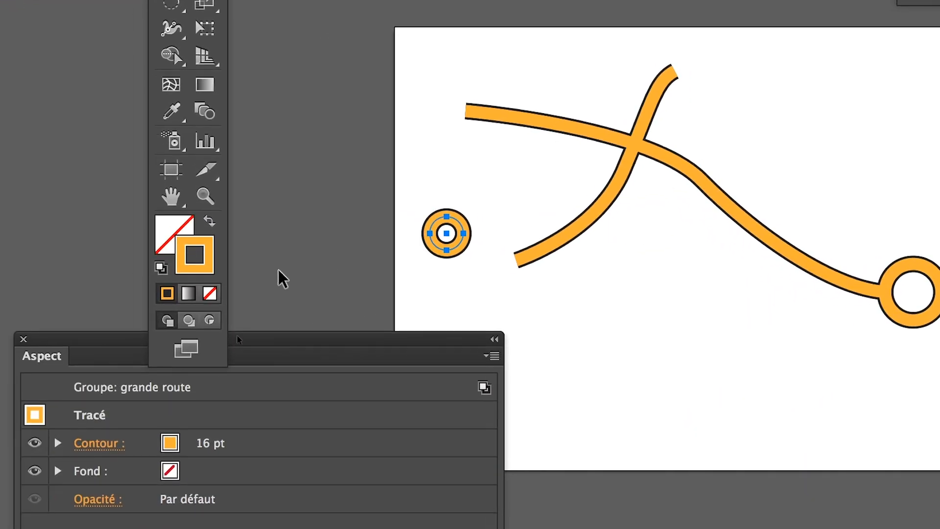
left_click(210, 293)
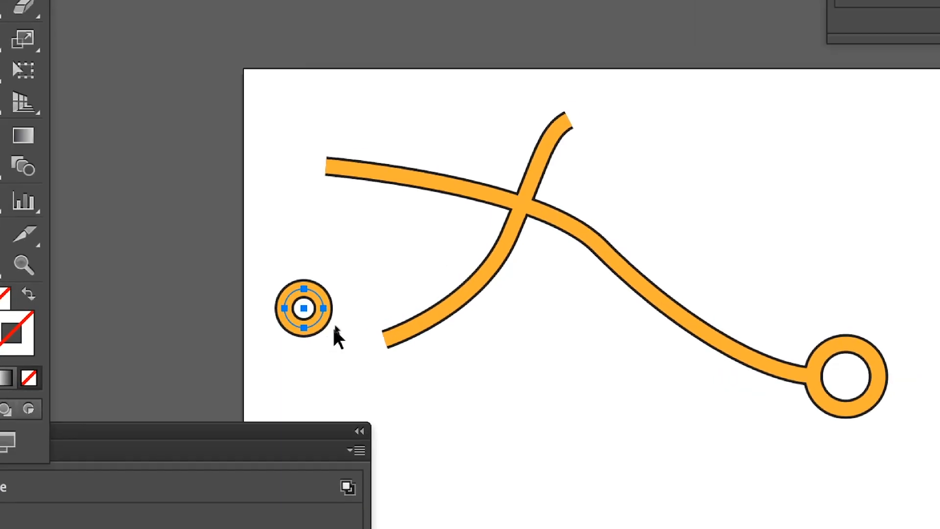
Move the small circle onto the lower-left end of the short road so the two join, and deselect it
scroll(329, 325, "up", 1)
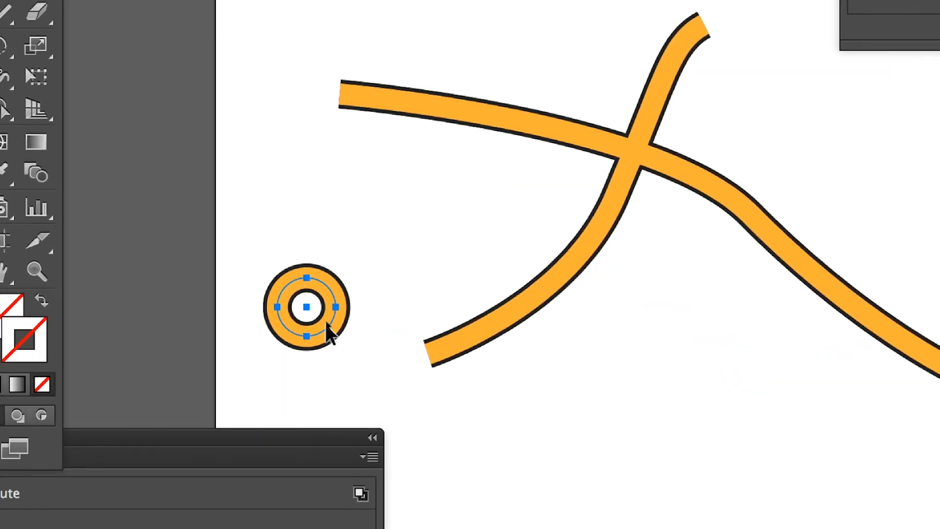
left_click_drag(325, 324, 346, 343)
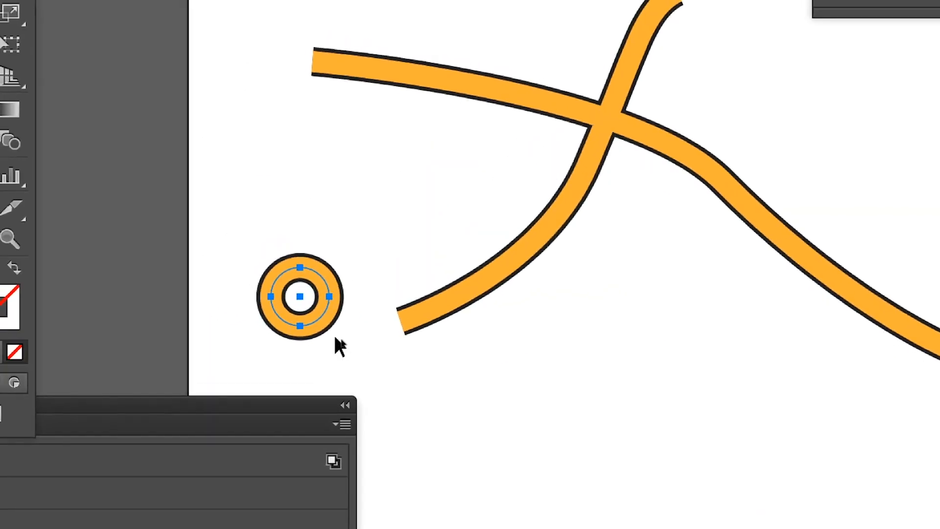
left_click(365, 340)
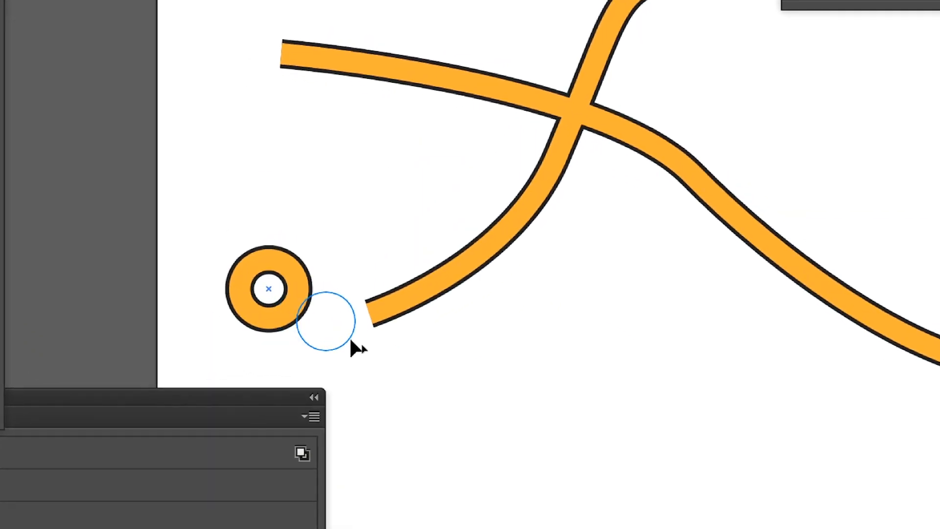
left_click_drag(351, 341, 352, 341)
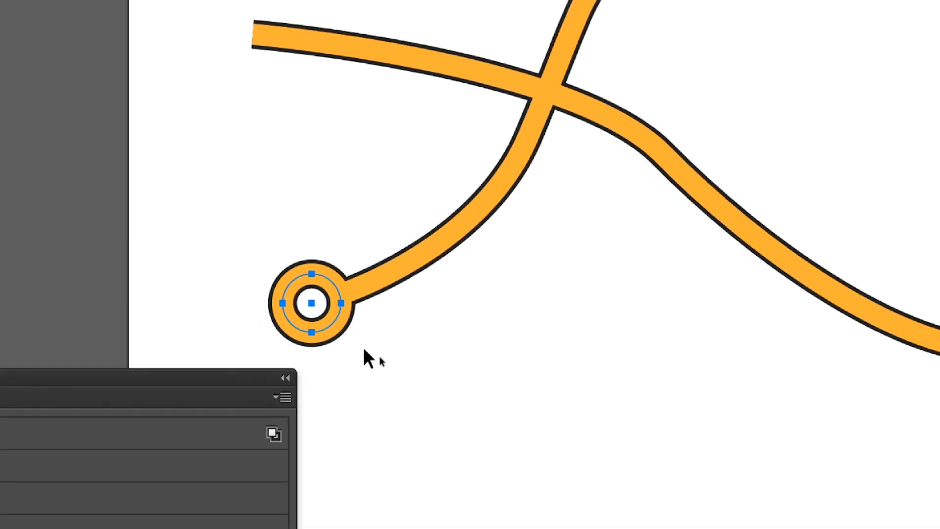
left_click(364, 350)
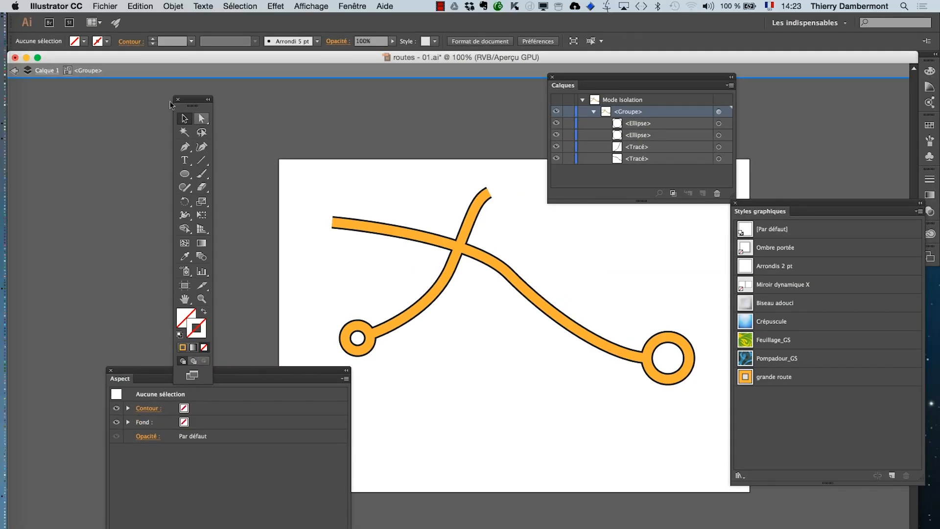
Exit isolation mode completely and move the tools panel away from the artboard
left_click(14, 71)
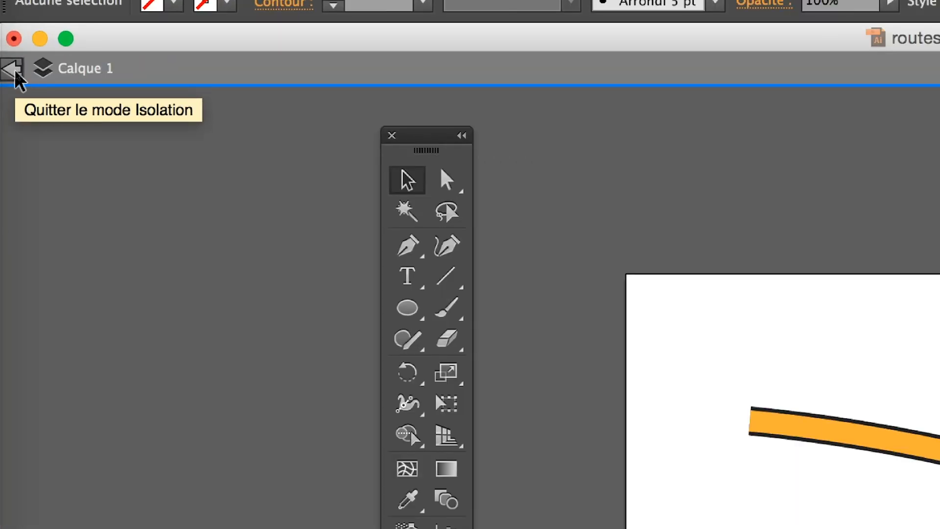
left_click(15, 71)
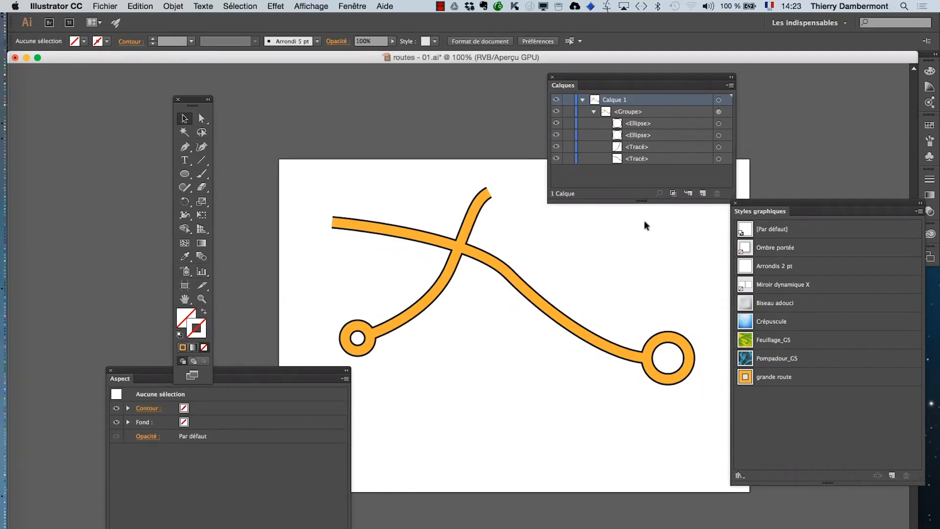
scroll(235, 162, "right", 3)
scroll(234, 163, "down", 2)
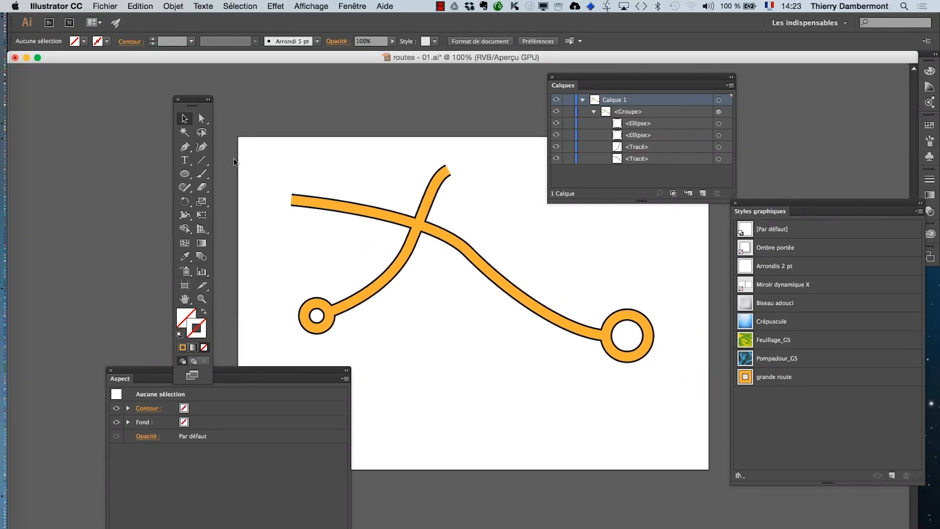
left_click_drag(195, 100, 78, 95)
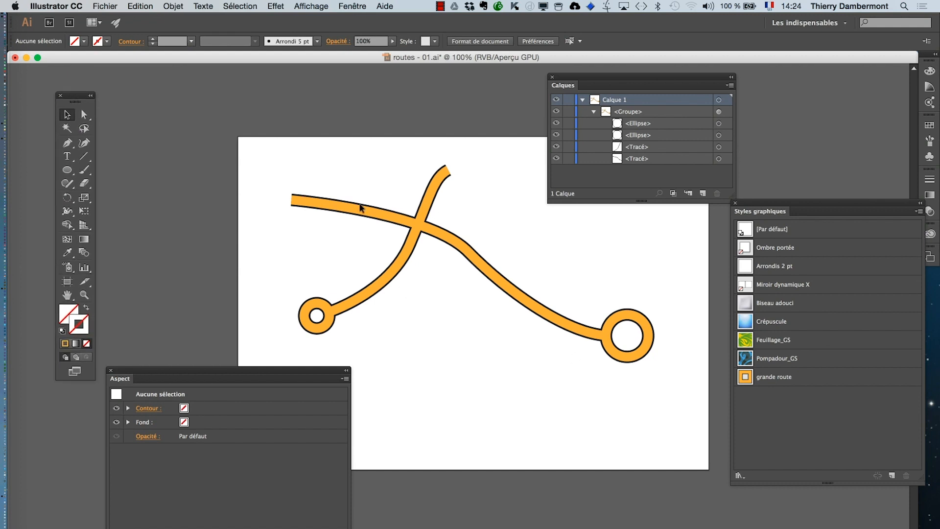
Save a copy of the document as "routes - 02.ai" in Illustrator CC format with the default options
left_click(105, 6)
left_click(117, 100)
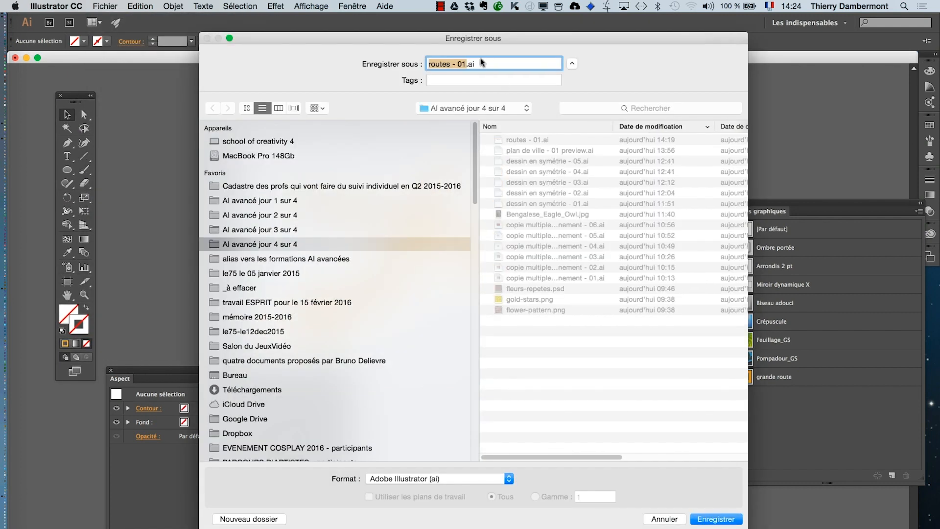
left_click(469, 64)
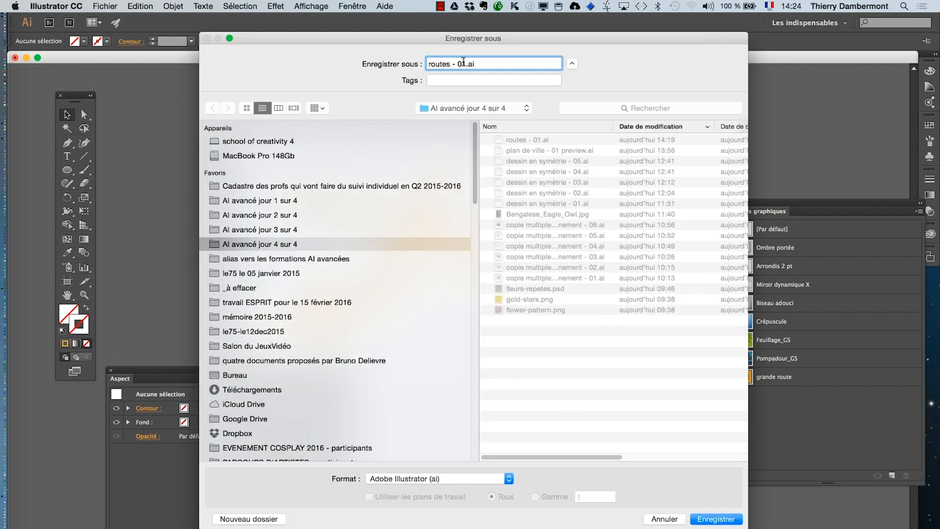
key("Return")
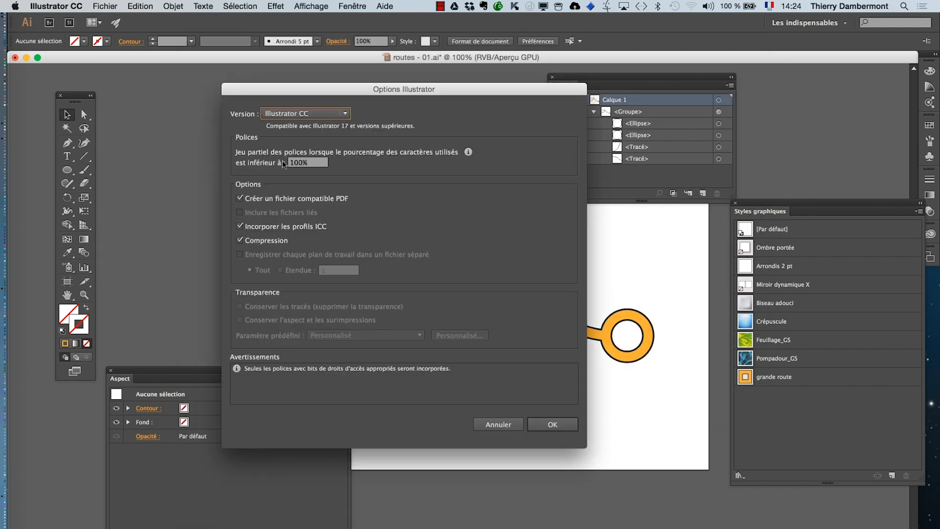
left_click(551, 424)
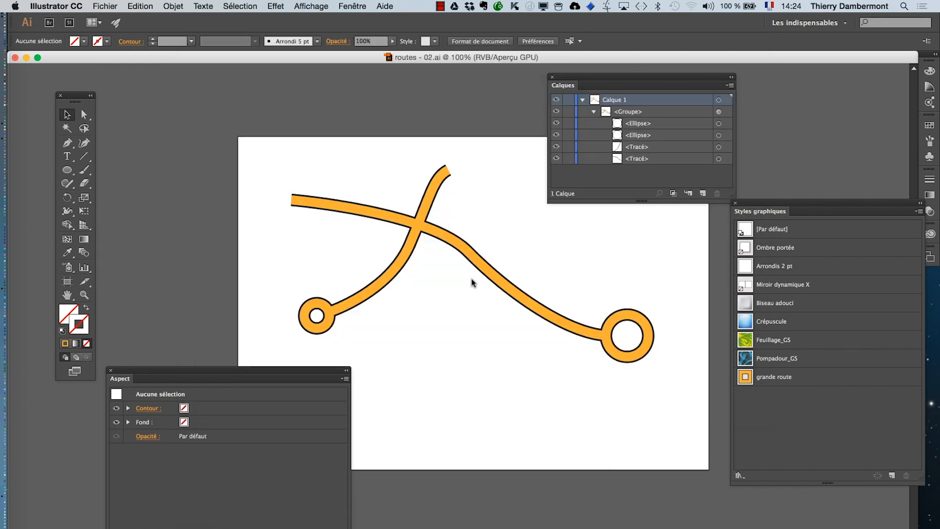
Collapse the road group in the layer list, and draw a curved Pen path rising from the middle of the long road as a side road
key("super+minus")
left_click_drag(431, 294, 271, 222)
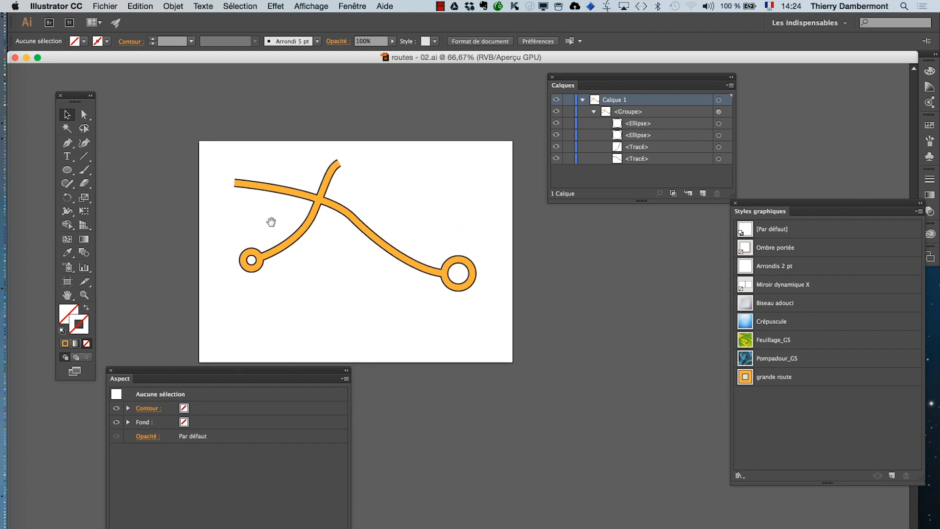
left_click(593, 112)
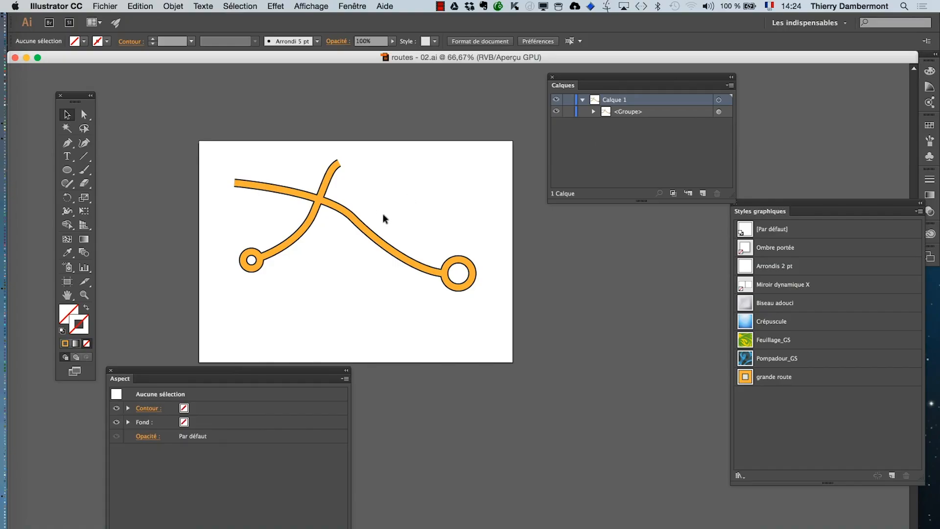
scroll(386, 210, "up", 3)
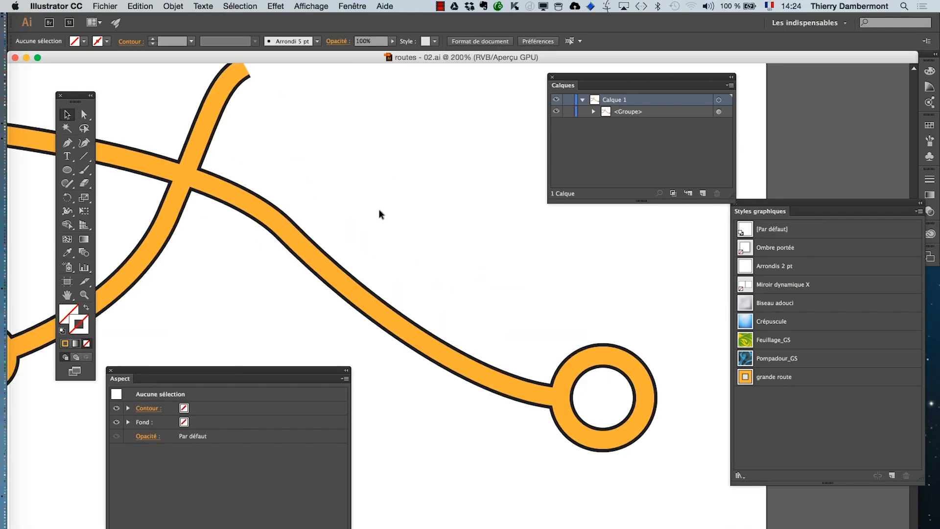
scroll(379, 211, "down", 2)
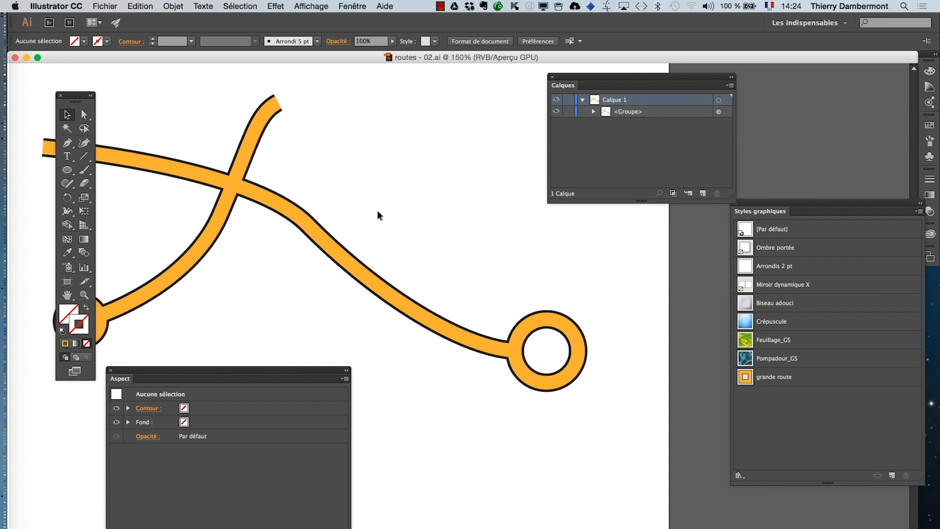
left_click(67, 142)
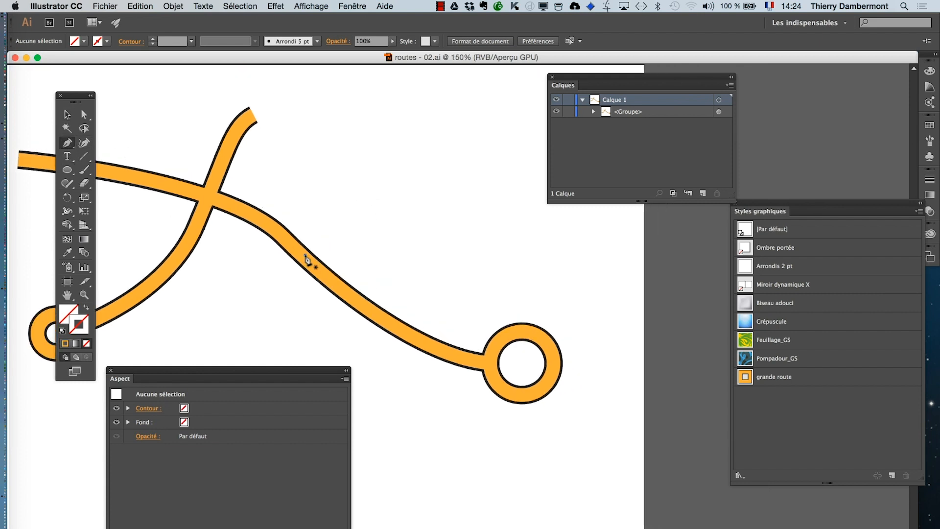
left_click_drag(305, 255, 347, 206)
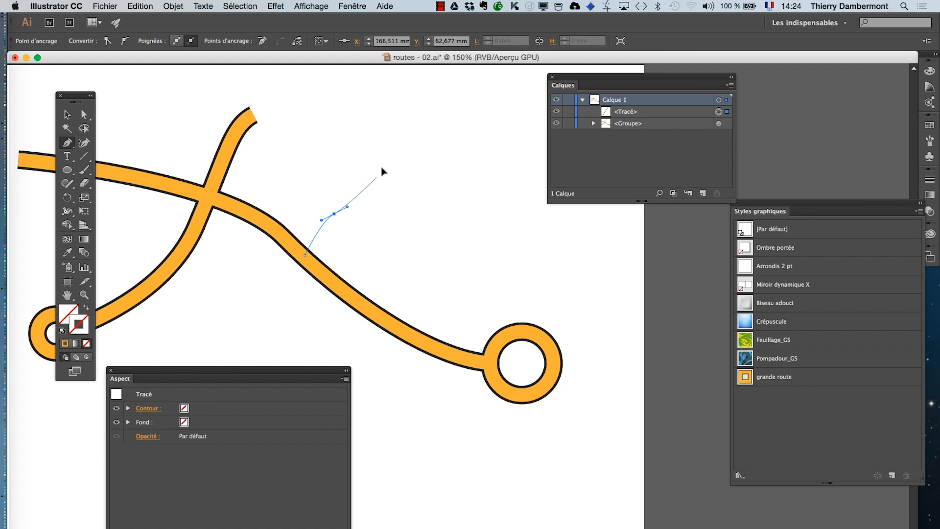
left_click_drag(377, 177, 383, 165)
left_click(395, 141)
left_click_drag(395, 141, 397, 133)
left_click(67, 115)
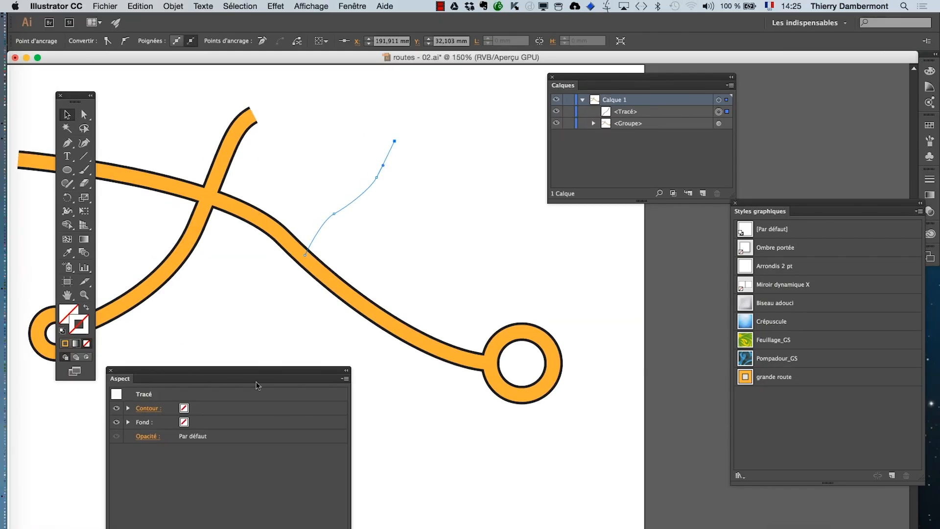
Apply the "grande route" graphic style to the new side-road path, keeping the styles panel clear of the artwork
left_click_drag(755, 207, 466, 97)
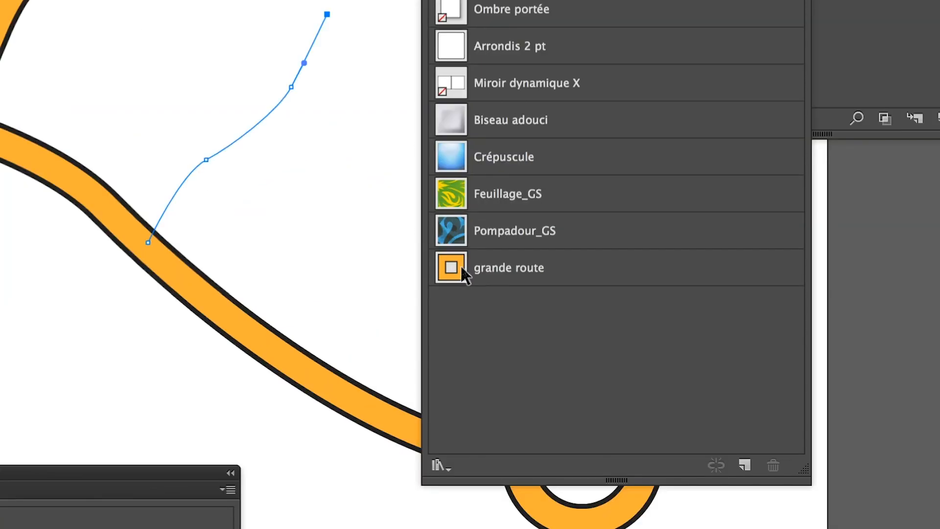
left_click(462, 267)
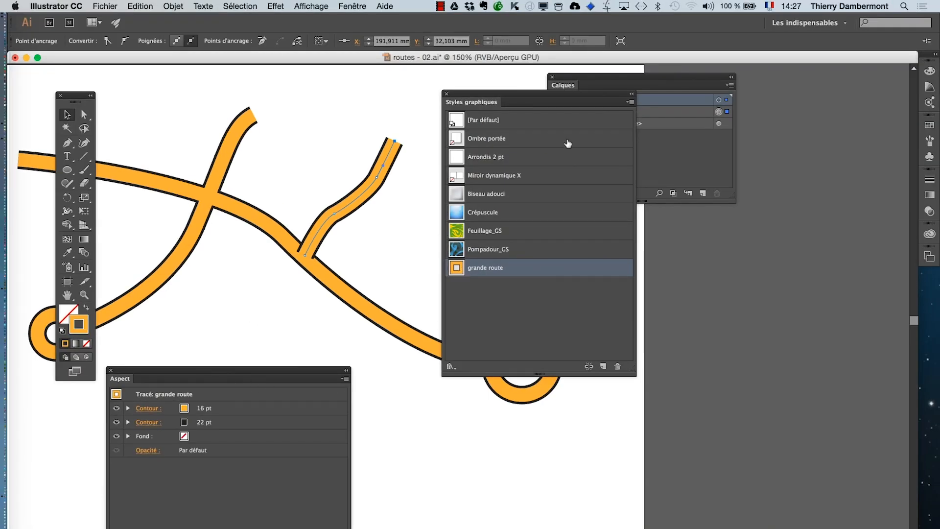
left_click_drag(455, 92, 737, 261)
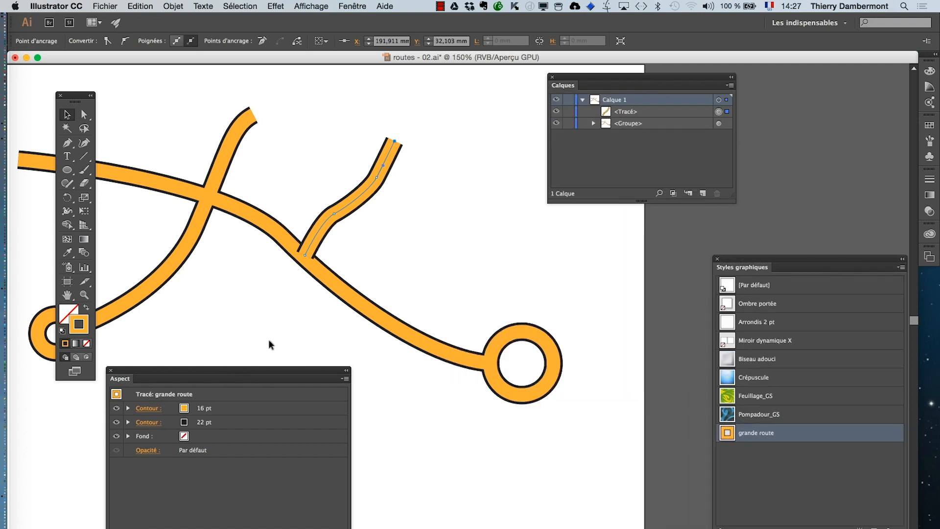
Bring the side road's appearance settings closer to the artwork and reduce its orange stroke to 9 pt
left_click_drag(231, 371, 469, 235)
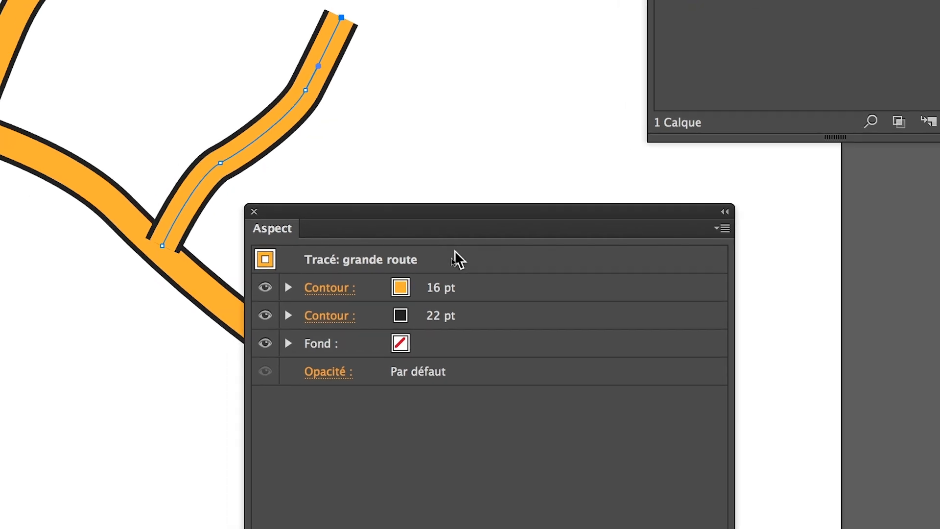
left_click(421, 310)
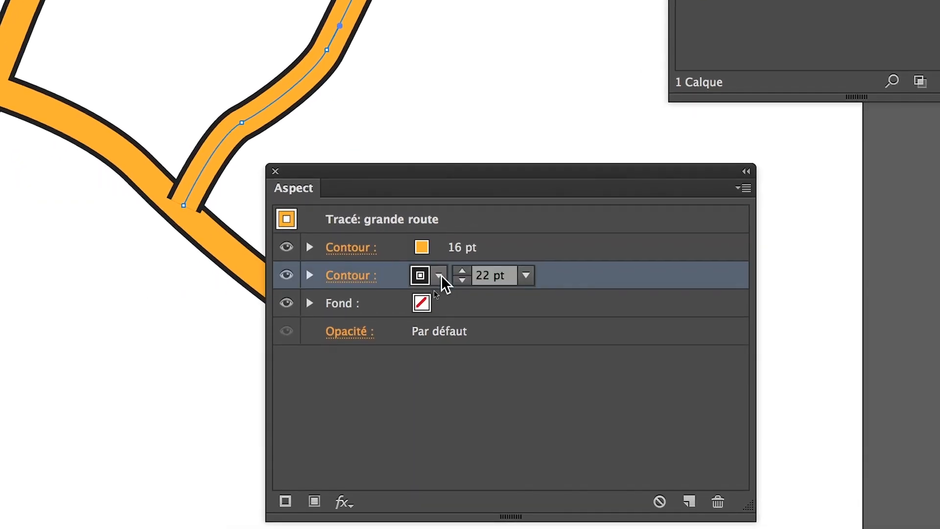
left_click(442, 257)
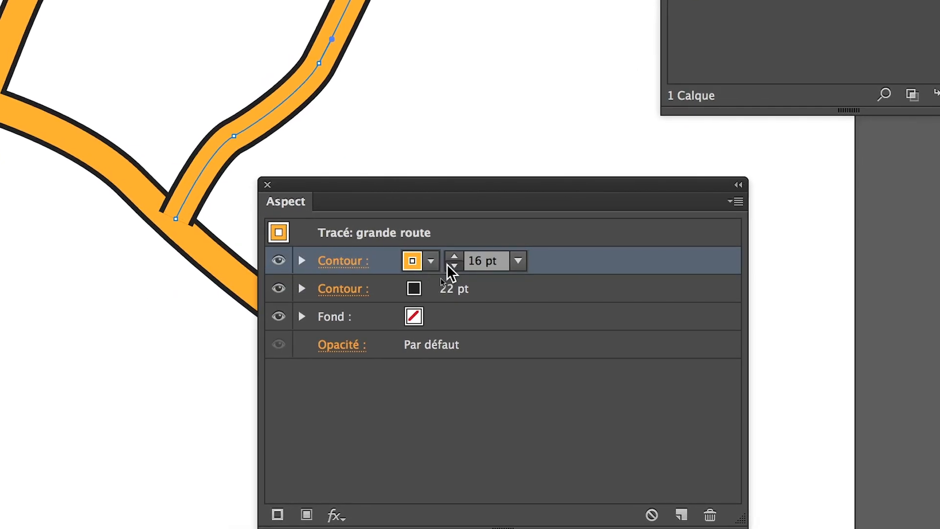
left_click(455, 253)
left_click(455, 253)
left_click(451, 266)
left_click(450, 266)
left_click(451, 266)
left_click(451, 266)
left_click(450, 266)
Reduce the side road's black stroke to 15 pt
left_click(449, 290)
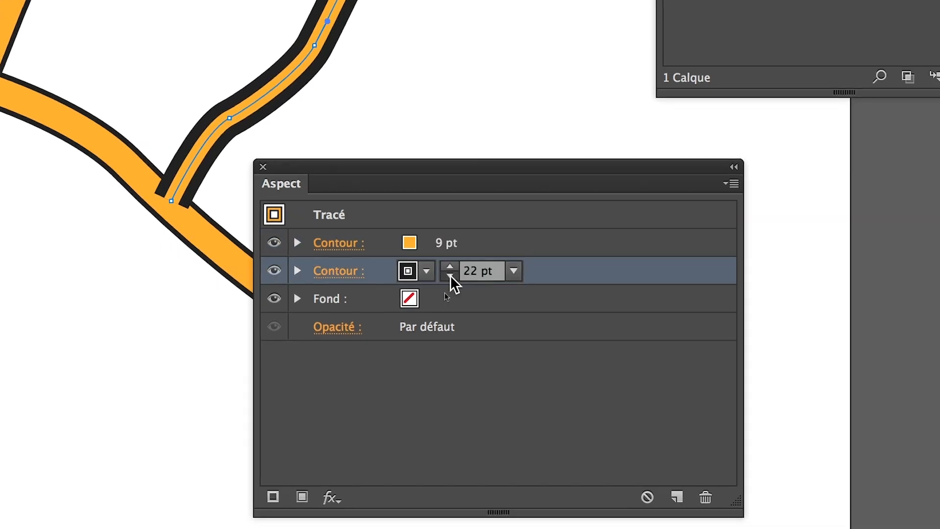
left_click(451, 276)
left_click(450, 276)
left_click(450, 275)
left_click(450, 276)
left_click(450, 276)
left_click(451, 275)
left_click(450, 276)
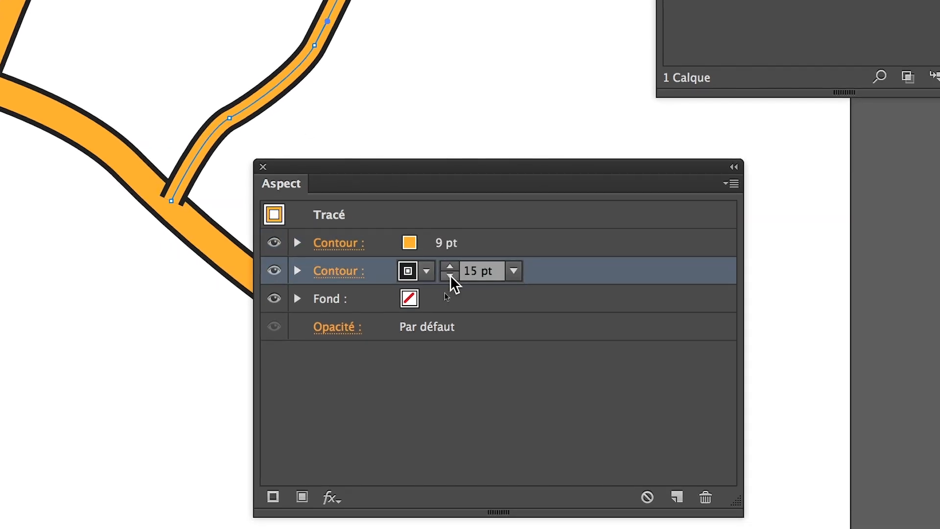
Narrow the side road further, with the orange stroke at 7 pt and the black stroke at 12 pt
left_click(448, 242)
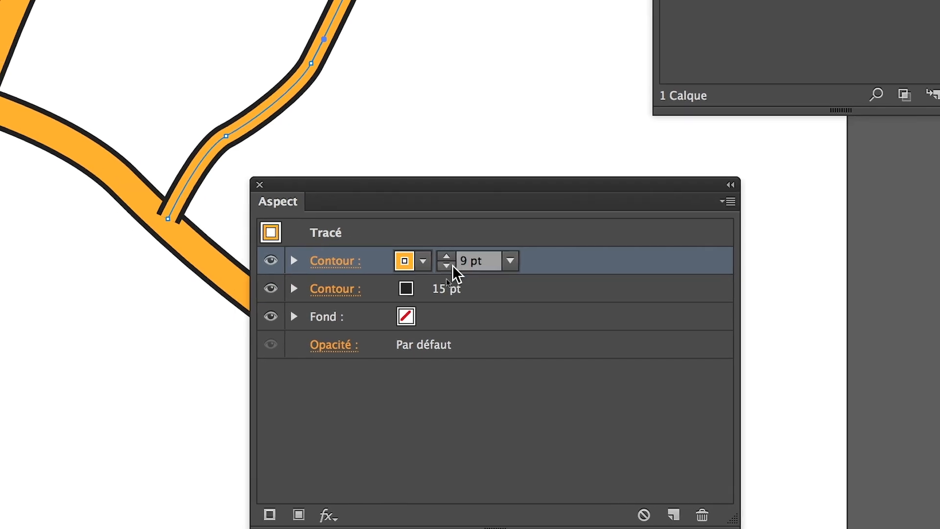
left_click(451, 266)
left_click(451, 266)
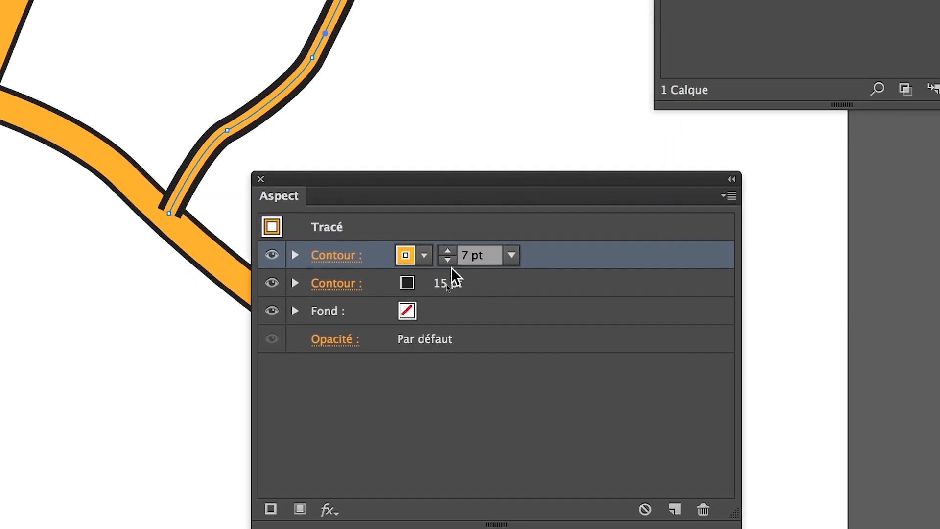
left_click(451, 286)
left_click(451, 276)
left_click(450, 276)
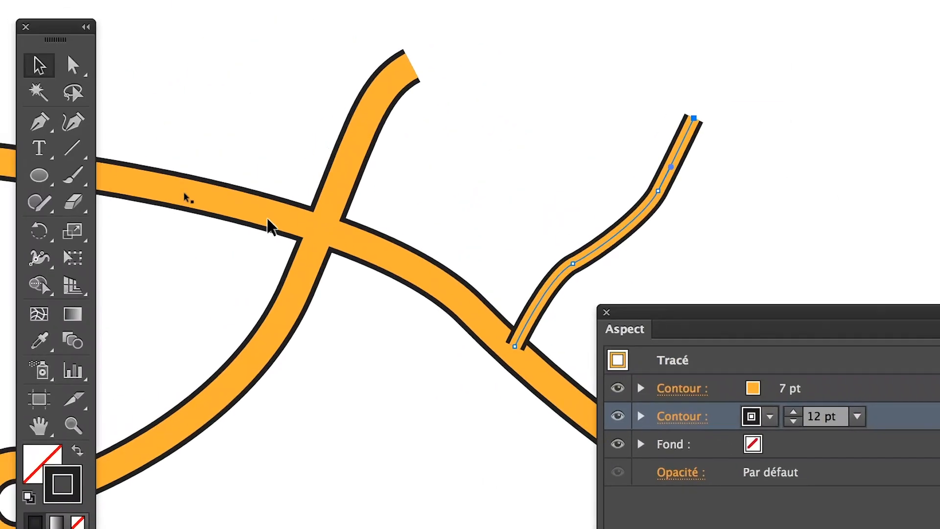
Detach the Eraser, Scissors and Knife tools as a floating panel and place it near the junction of the side road
scroll(392, 261, "up", 5)
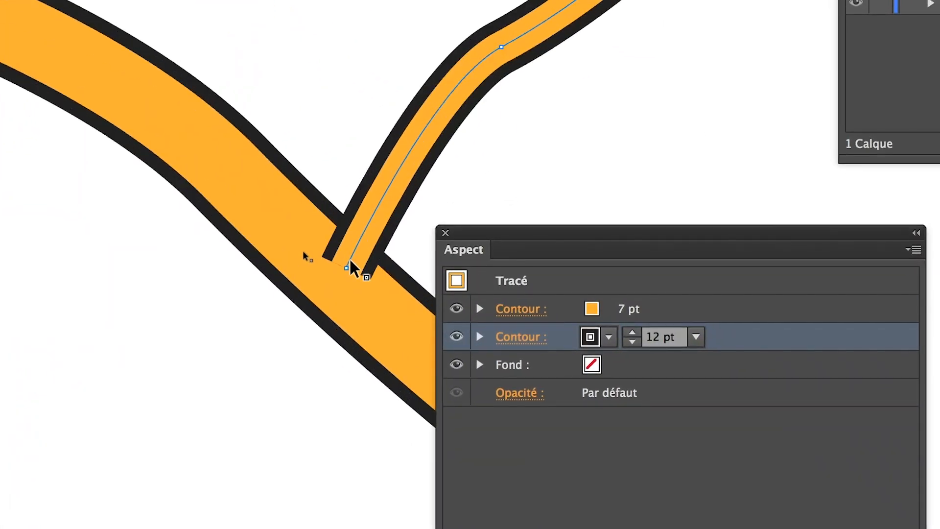
scroll(352, 252, "up", 3)
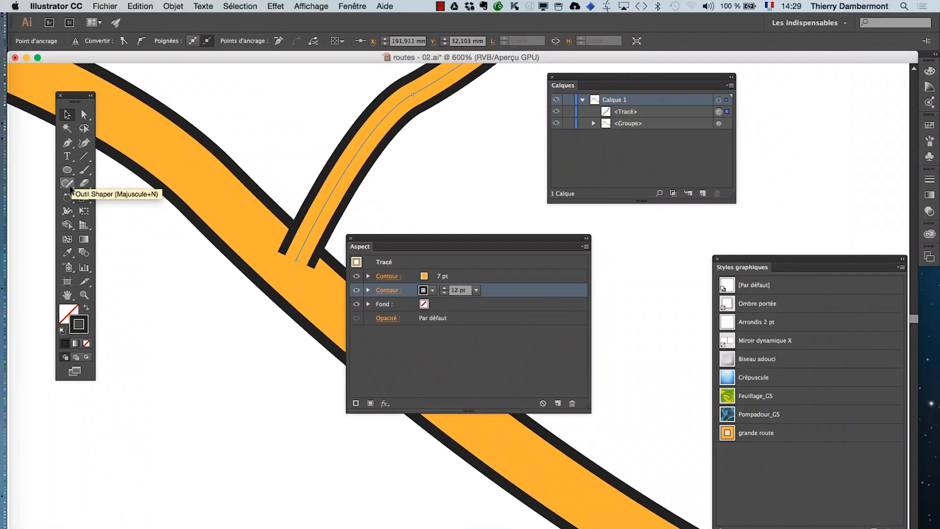
left_click(168, 215)
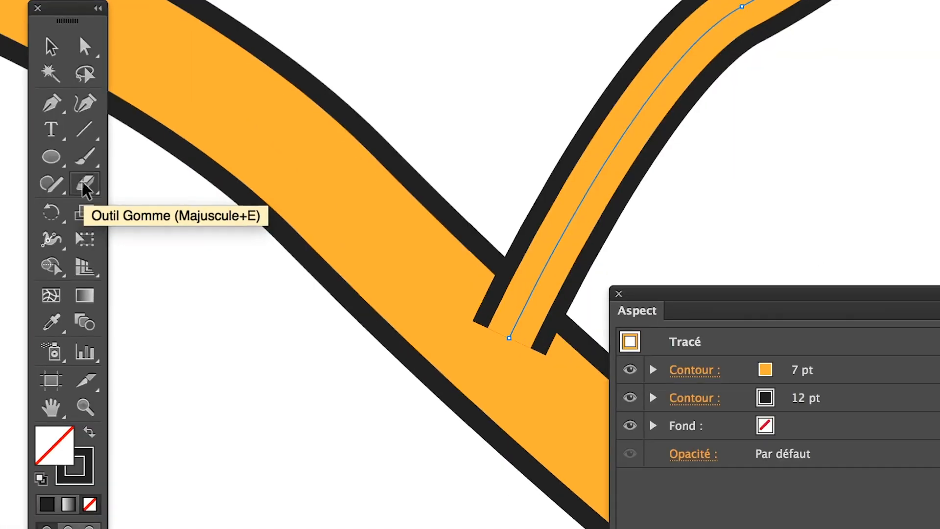
left_click(84, 183)
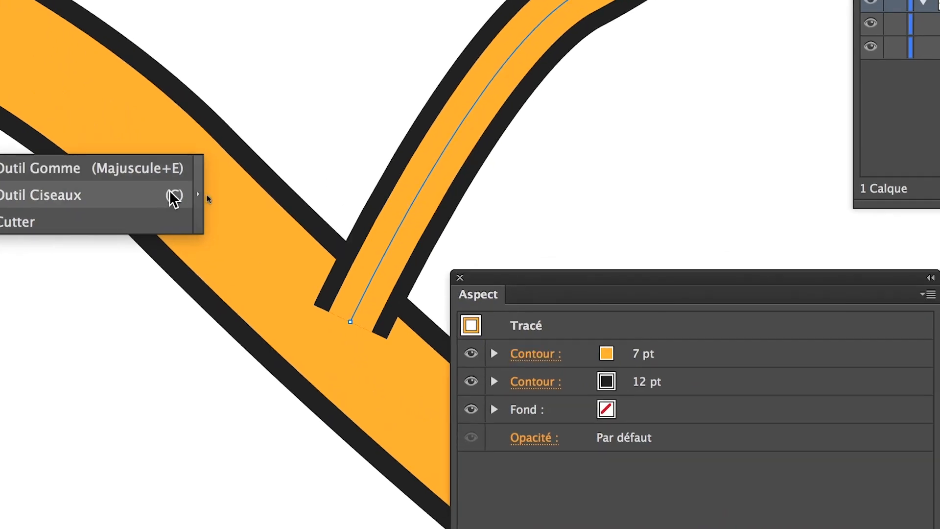
left_click(185, 191)
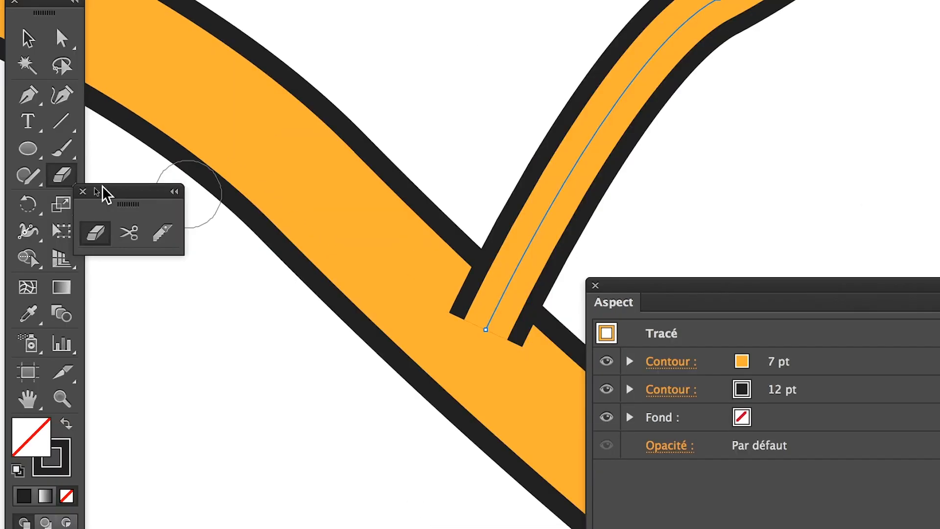
left_click_drag(117, 194, 175, 184)
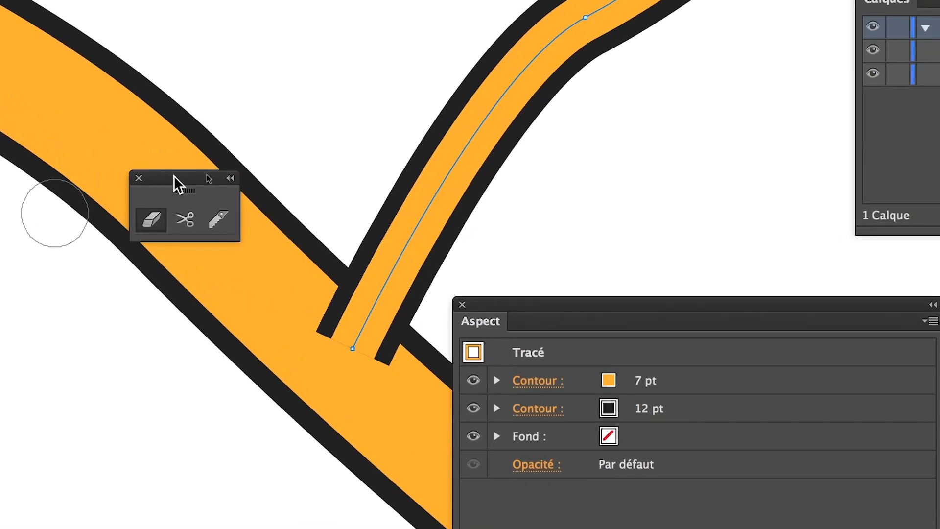
Cut the side-road path with the Scissors tool just above its lower end, where it overlaps the long road
left_click(156, 193)
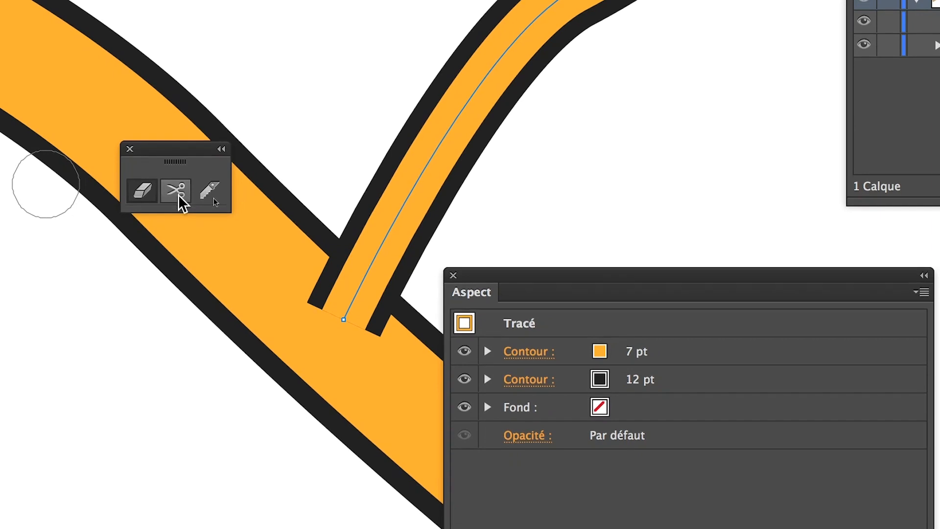
left_click(179, 195)
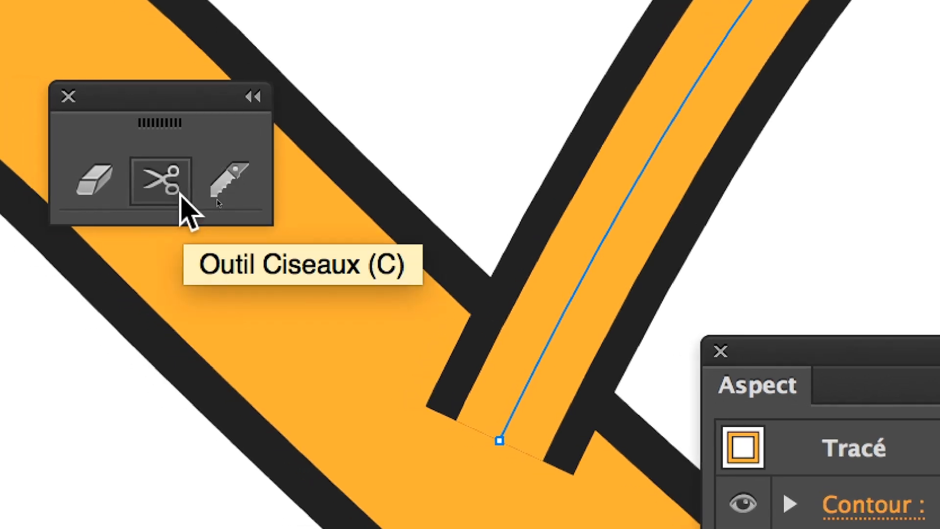
left_click(166, 181)
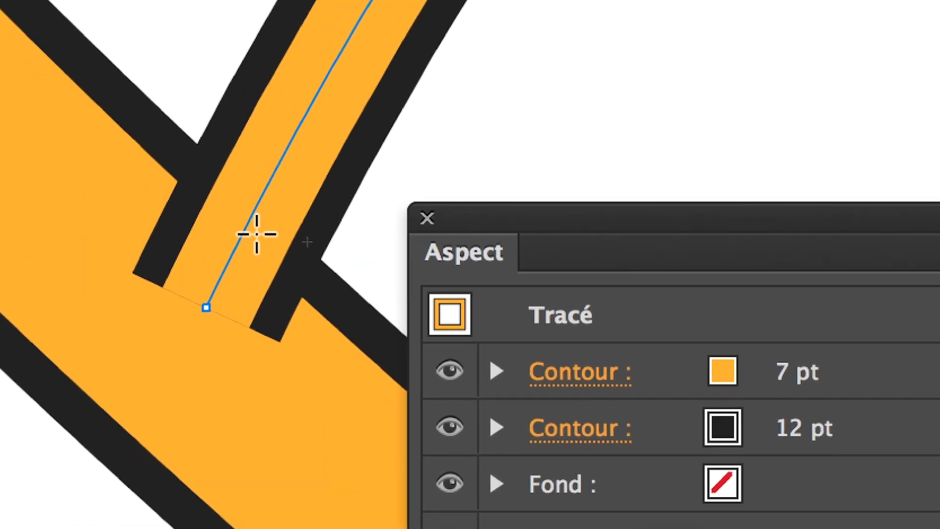
left_click(255, 232)
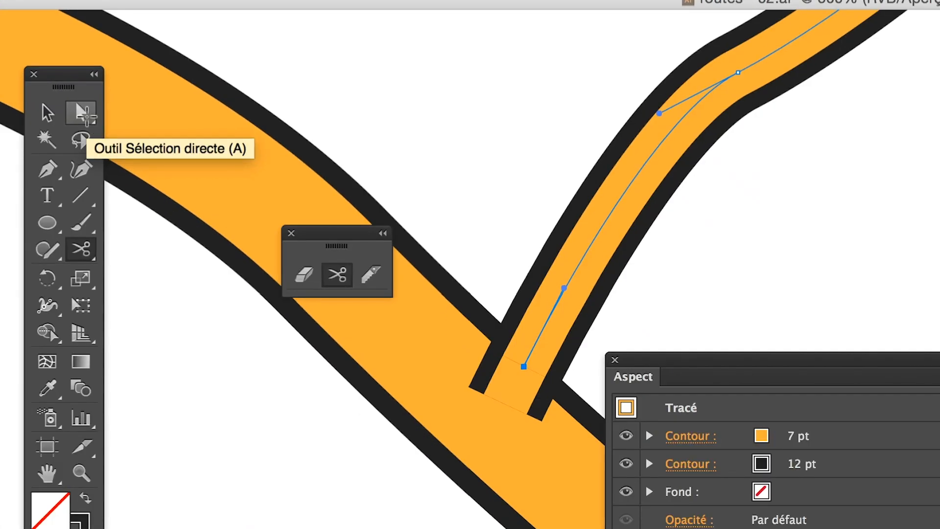
Select the short cut-off segment at the side road's lower end with Direct Selection and remove it
left_click(82, 114)
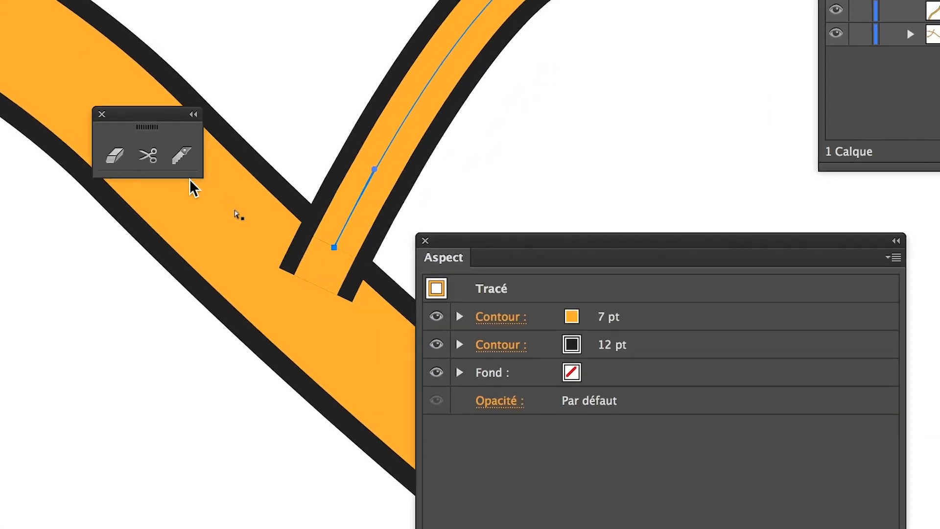
left_click(240, 221)
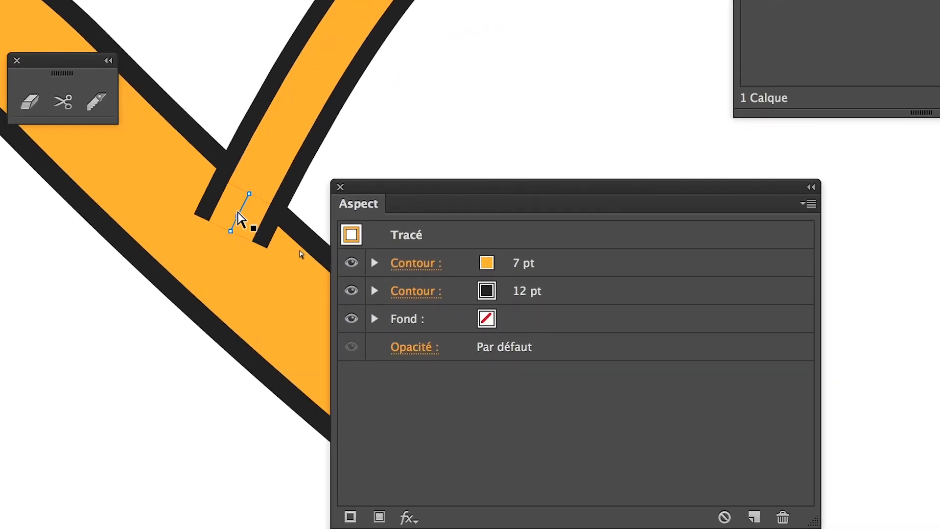
key("super+x")
key("super+b")
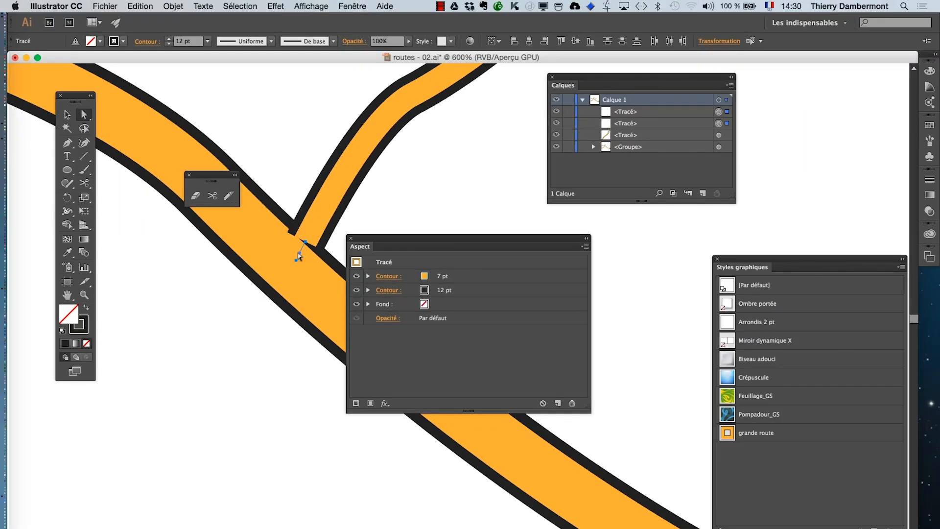
Delete the leftover cut-off pieces at the junction and select the side road's lower end point
key("Delete")
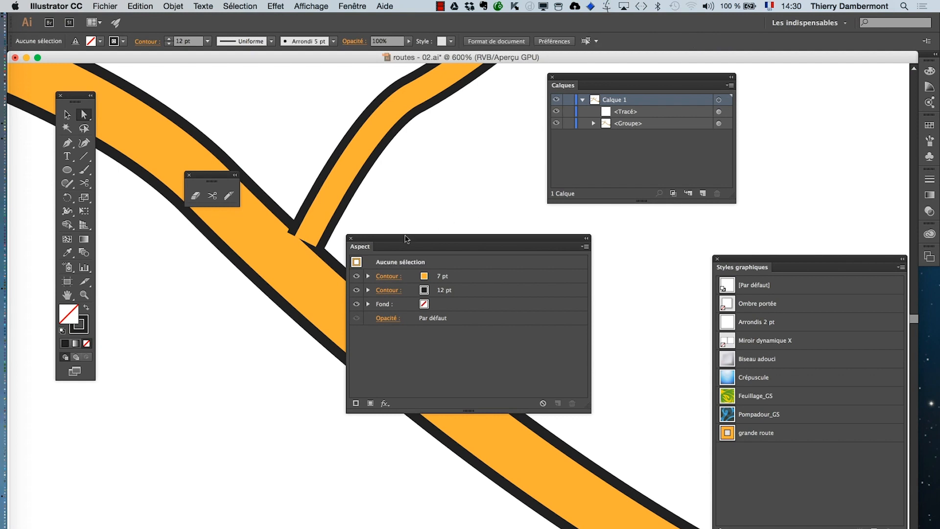
left_click_drag(404, 236, 536, 256)
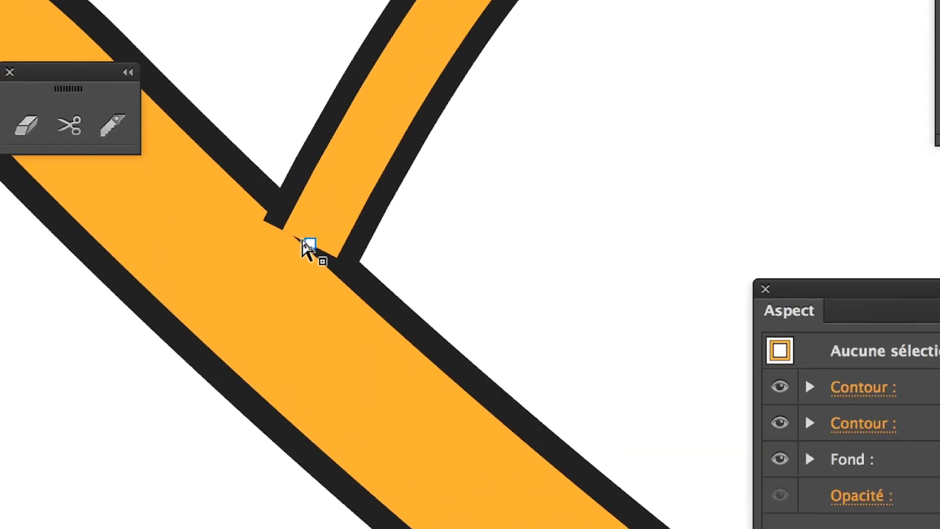
left_click(308, 244)
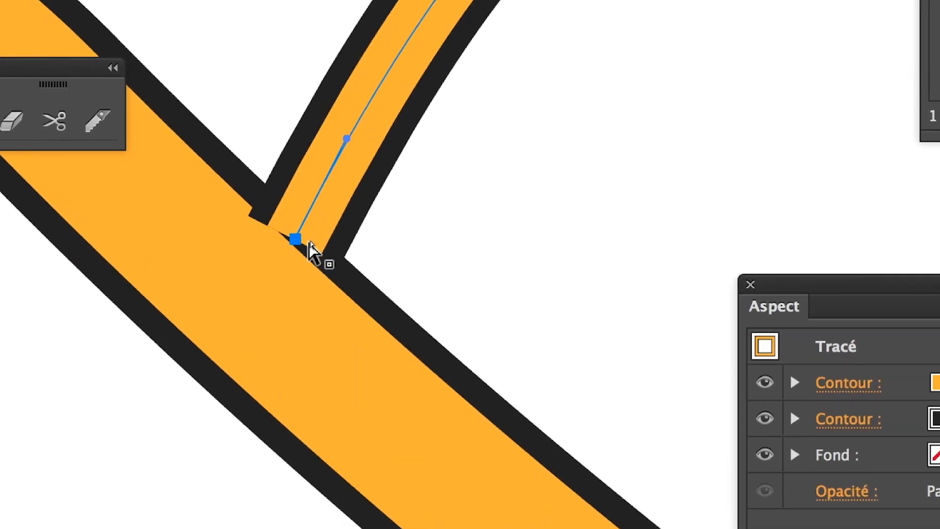
left_click(386, 244)
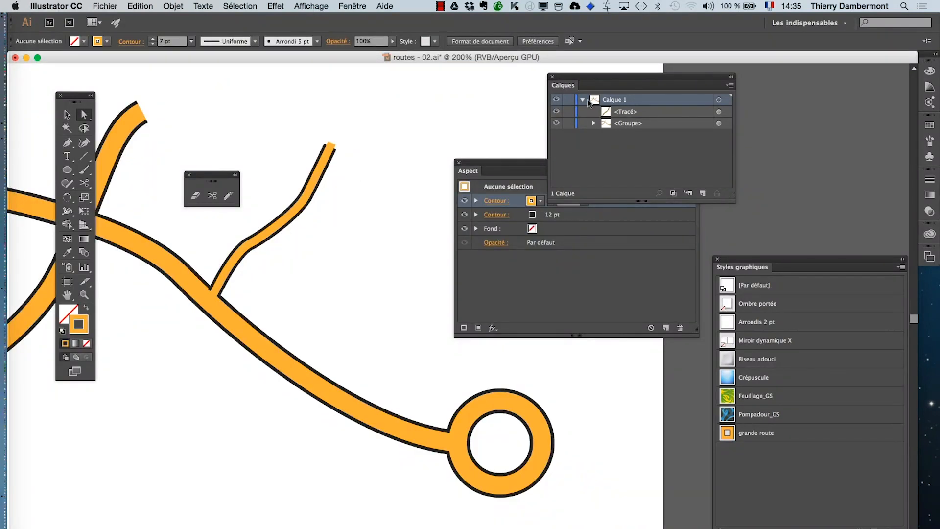
Rearrange the floating Calques, Aspect and Styles graphiques panels, bringing Styles graphiques close to the side road
left_click_drag(572, 81, 718, 80)
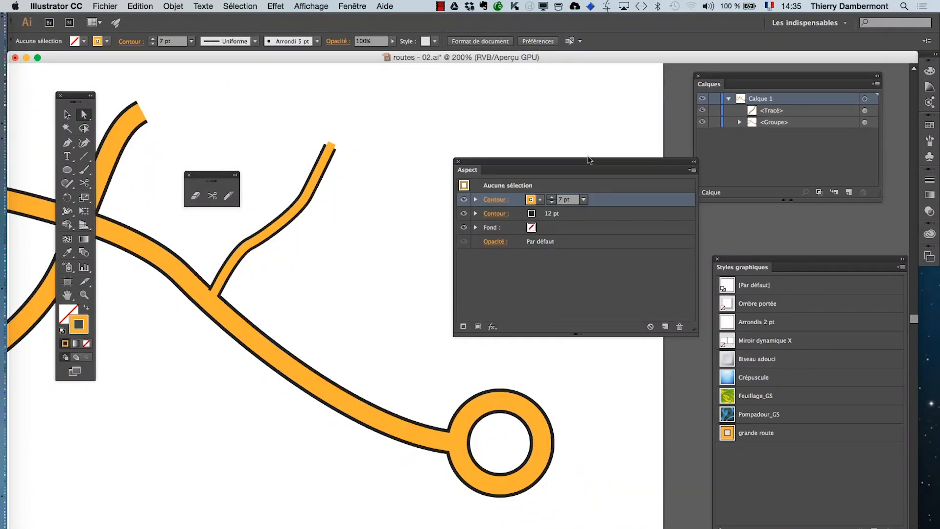
left_click_drag(590, 163, 552, 97)
left_click_drag(736, 262, 401, 124)
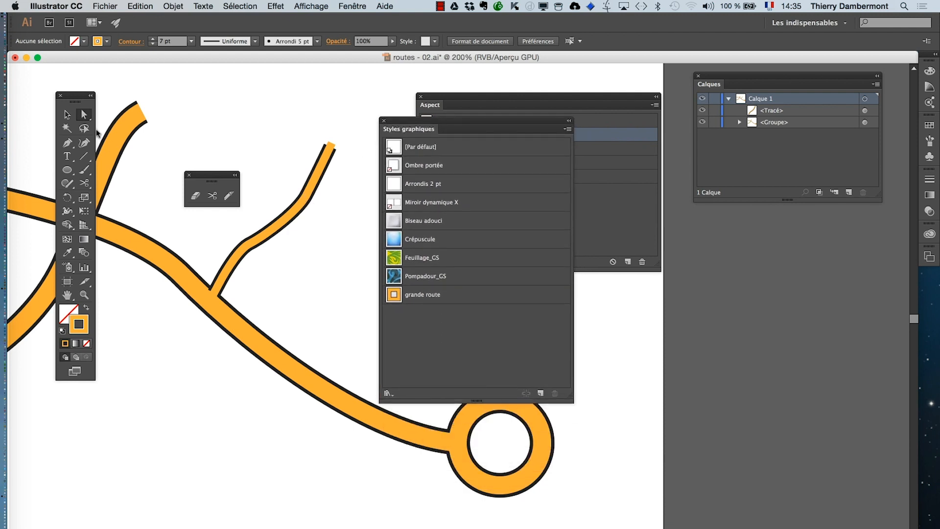
Select the whole side road and check its orange stroke's options, with the Aspect panel placed clear of the road
left_click(69, 115)
left_click(269, 236)
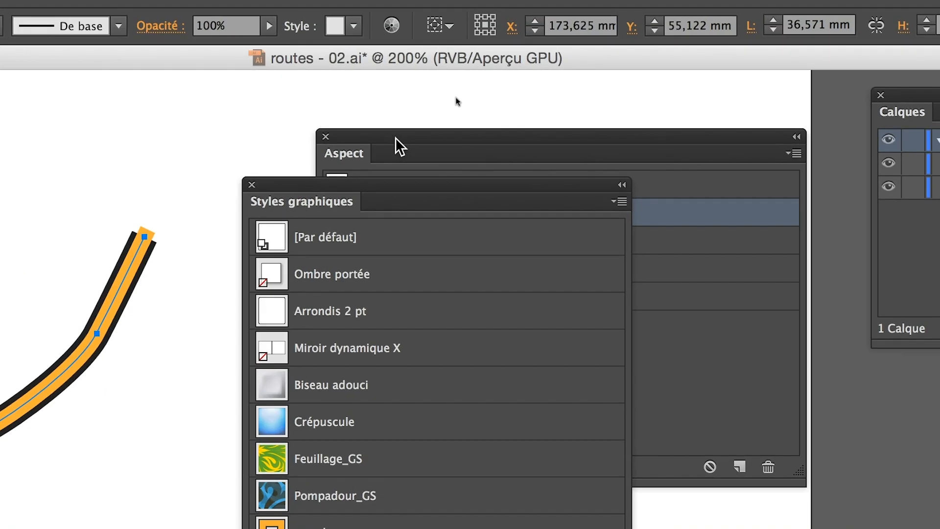
left_click_drag(395, 138, 310, 121)
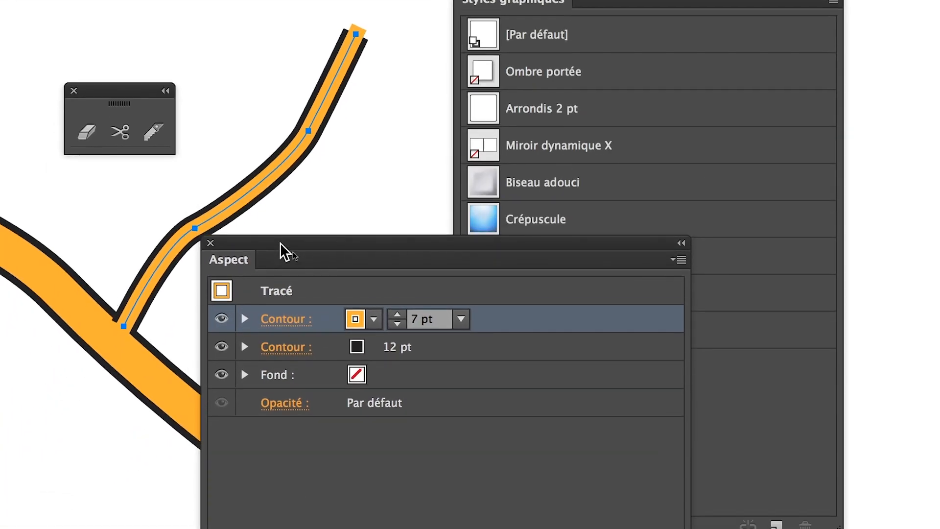
left_click(289, 283)
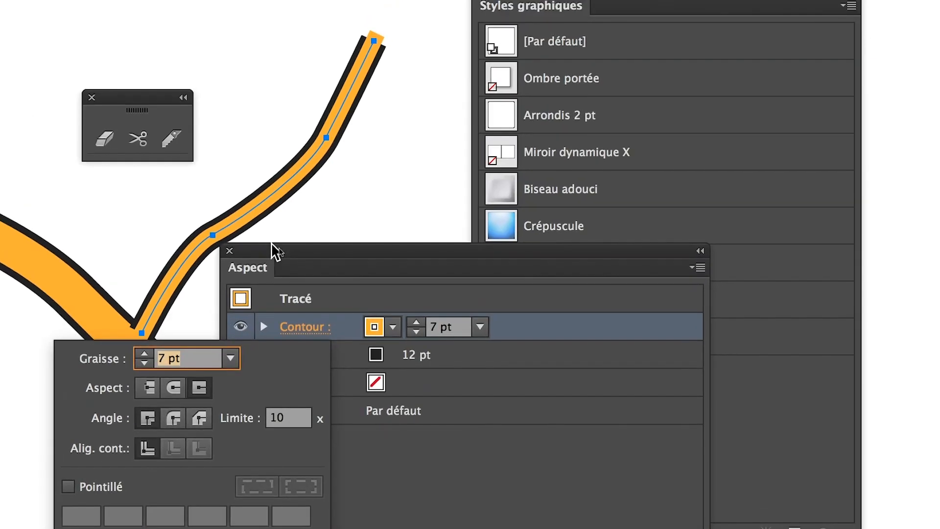
left_click_drag(322, 152, 289, 239)
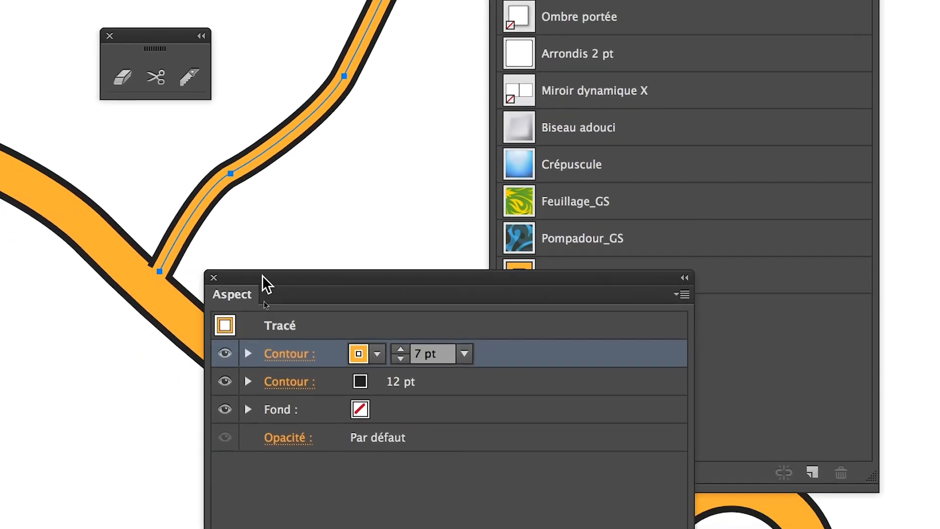
left_click_drag(263, 275, 156, 325)
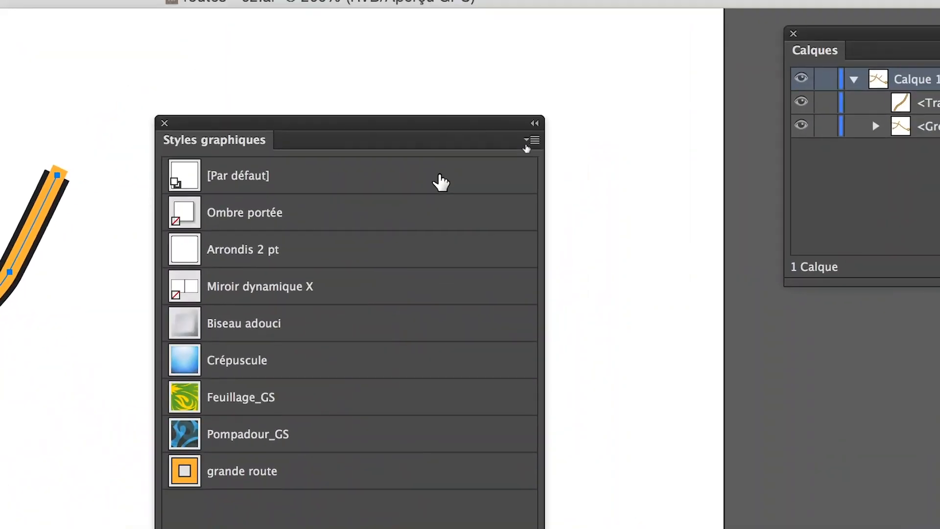
Save the selected side road's appearance as a new graphic style named "petite route"
left_click(532, 141)
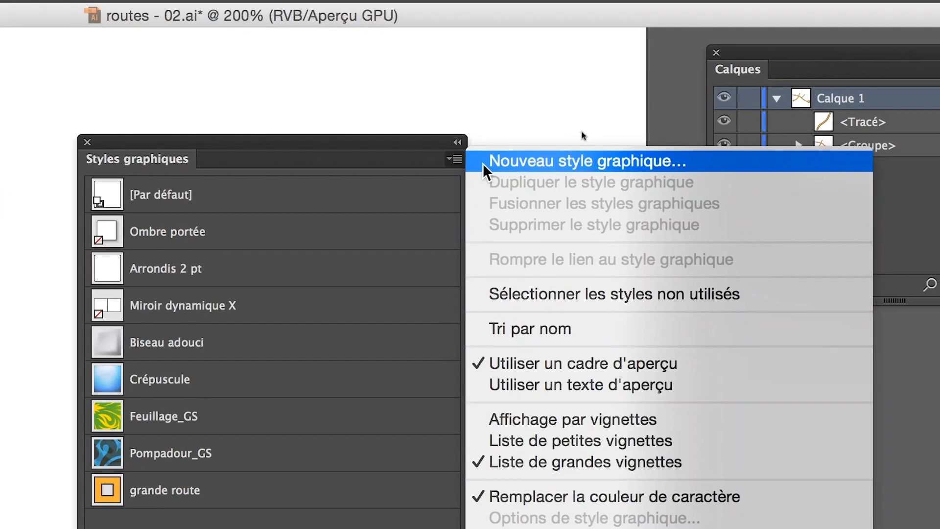
left_click(539, 161)
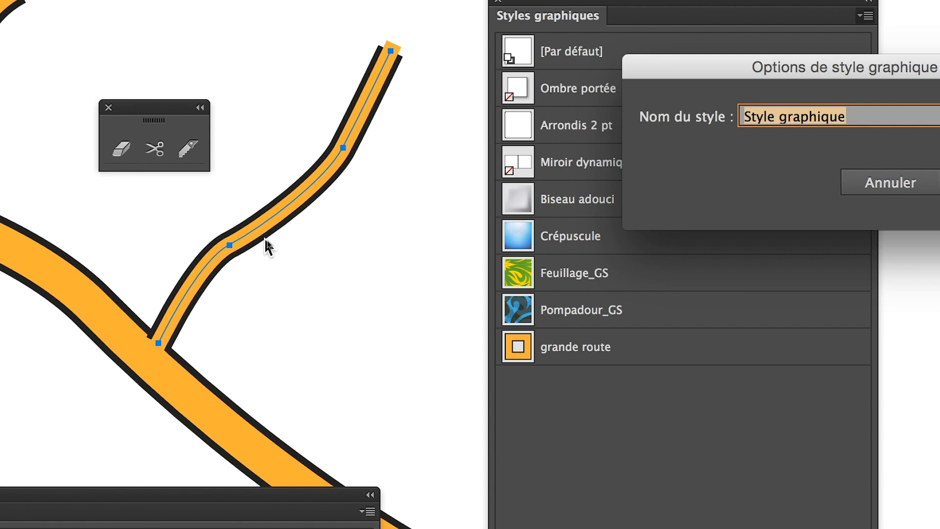
type("petite route")
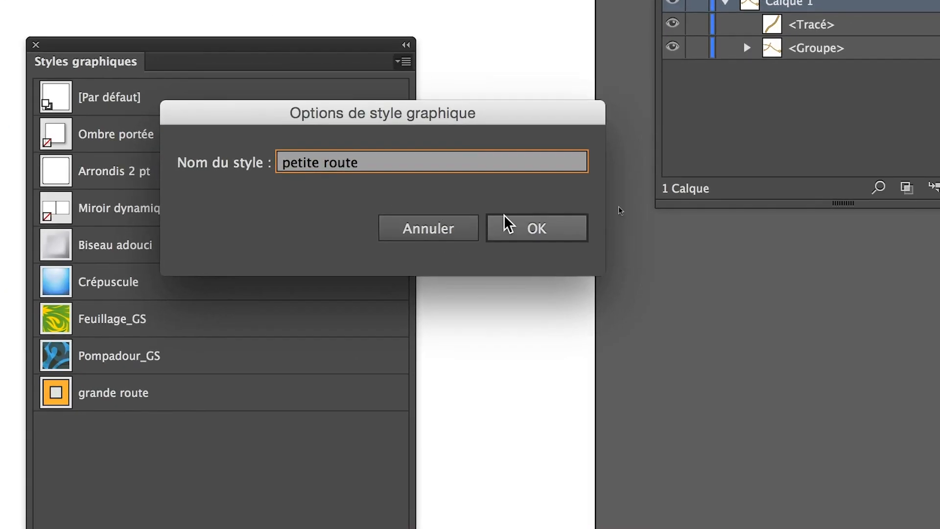
left_click(508, 223)
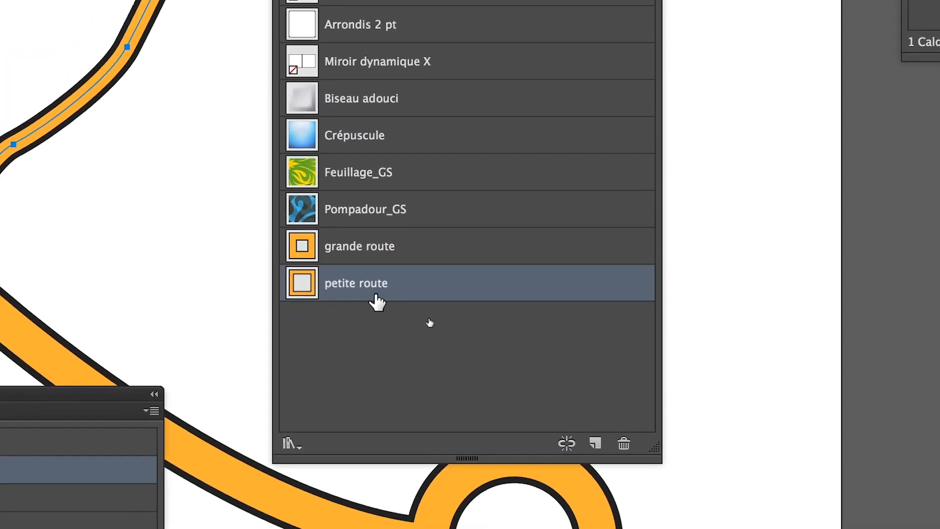
left_click(110, 432)
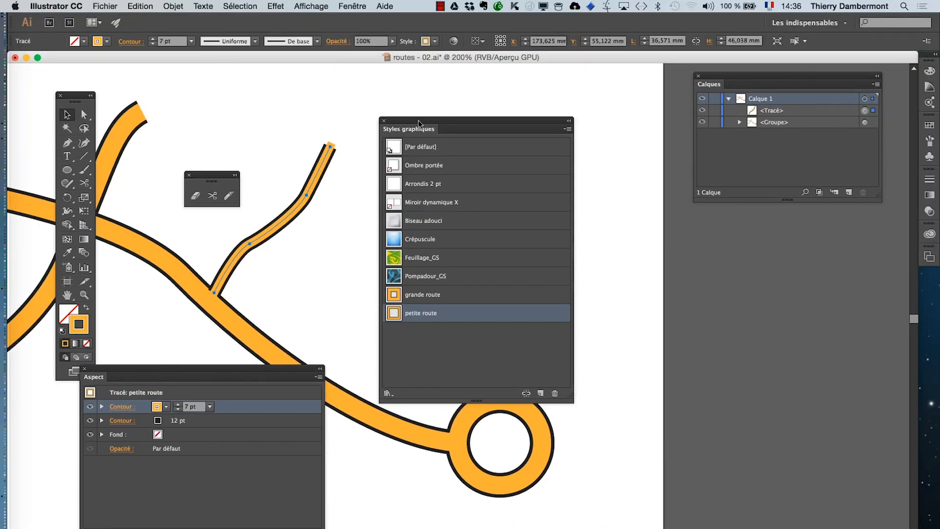
Move the Styles graphiques panel and the floating cutting tools away from the roads so that the whole road network is in view
left_click_drag(419, 120, 787, 321)
left_click(395, 277, "alt+super")
left_click_drag(399, 285, 515, 191)
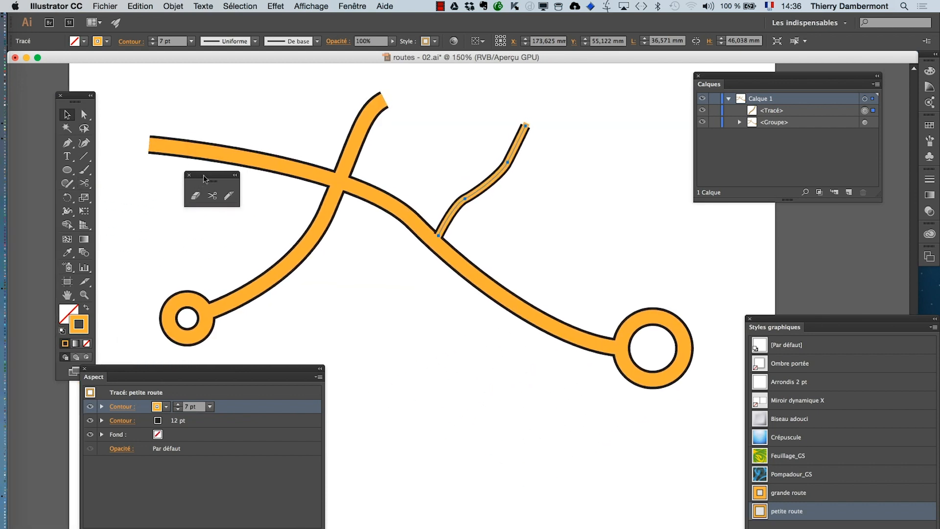
mouse_move(199, 181)
left_mouse_down()
mouse_move(378, 519)
mouse_move(55, 471)
mouse_move(24, 484)
mouse_move(36, 408)
left_mouse_up()
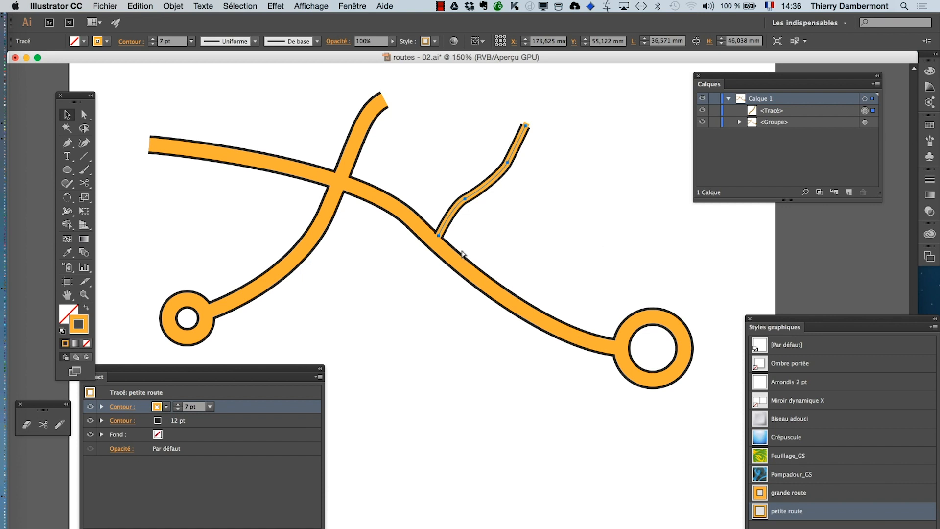
Draw a second side road with the Pen tool, running downward from the long road's lower edge through four anchor points
left_click(68, 143)
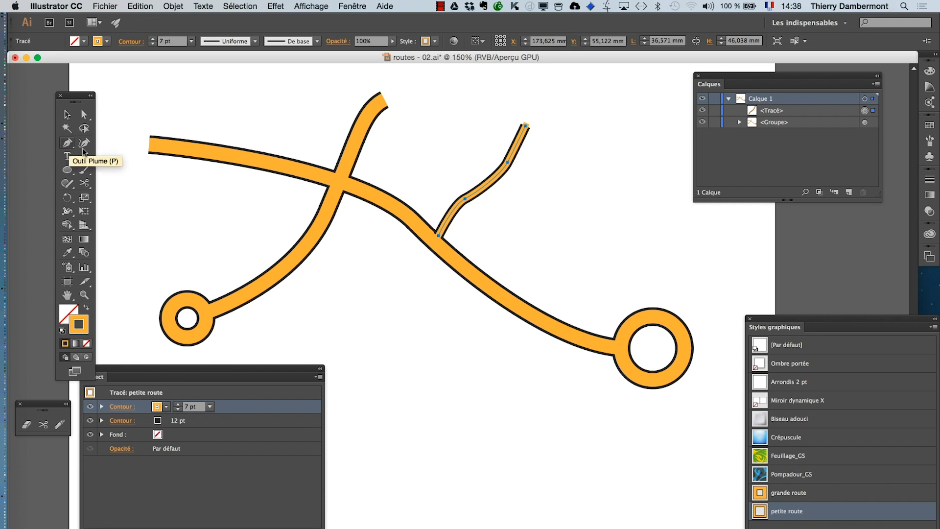
left_click(495, 301)
left_click_drag(467, 343, 459, 350)
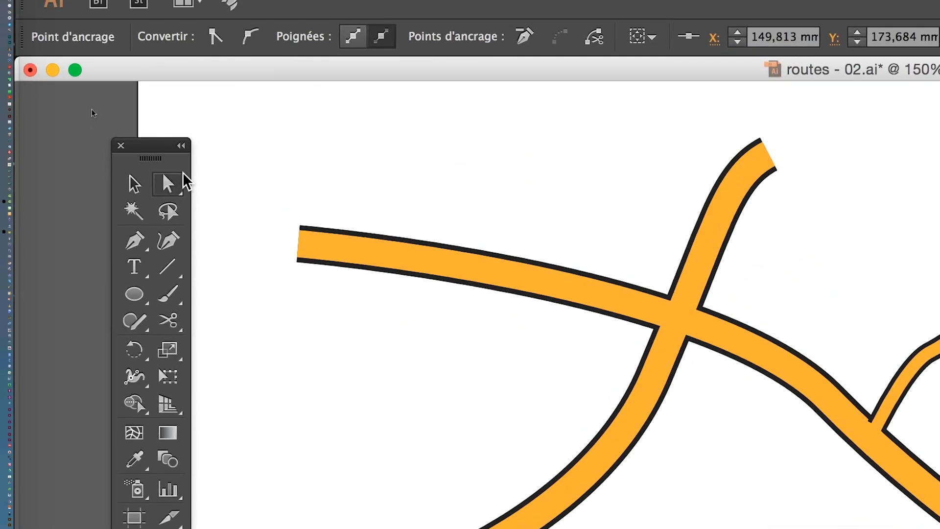
left_click(120, 166)
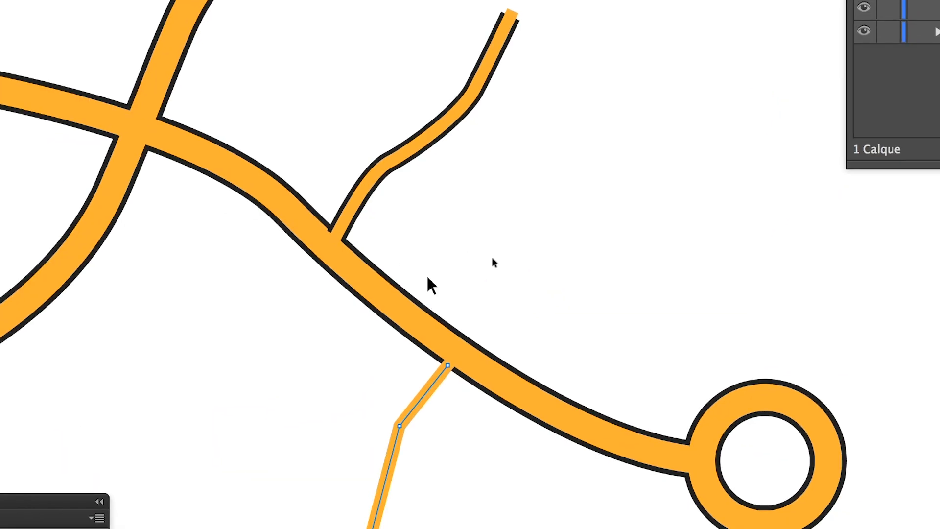
left_click(419, 227)
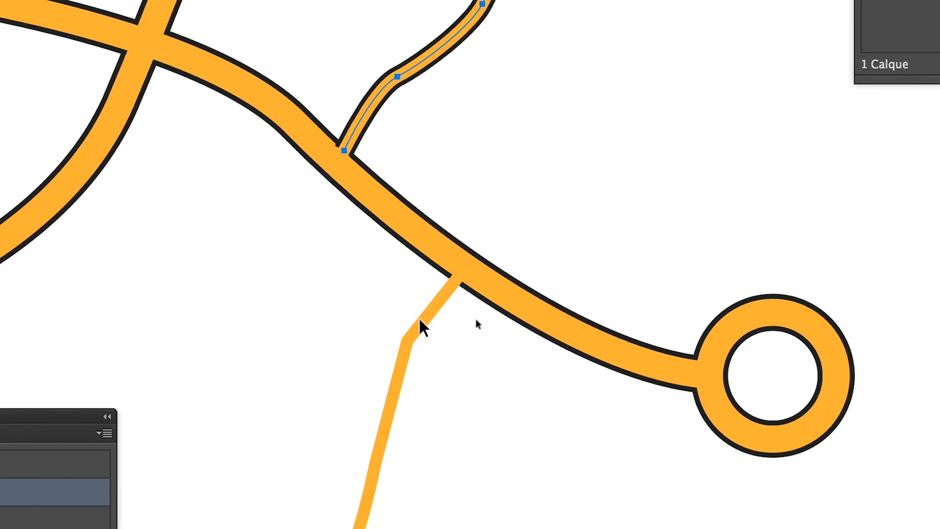
left_click(420, 320, "shift")
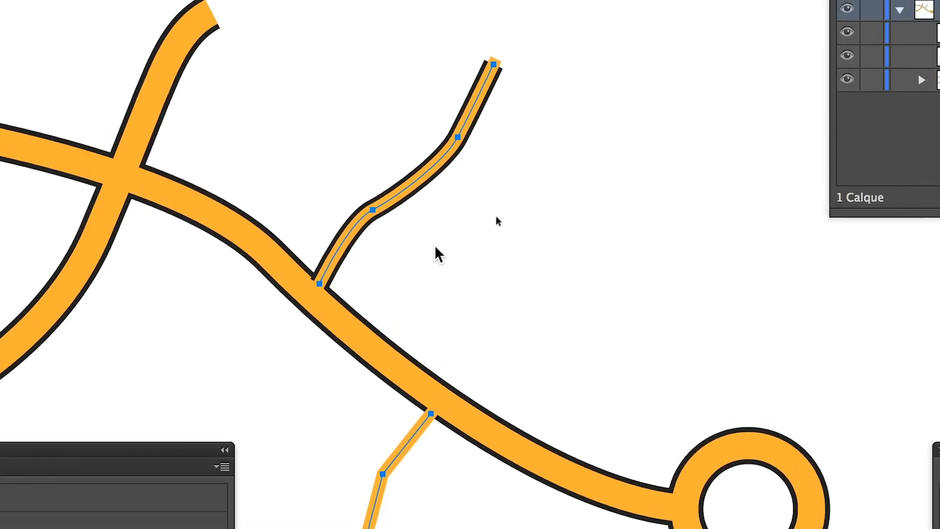
left_click(591, 113)
Clear the appearance of the first side road and of the newly drawn second one
left_click(541, 74)
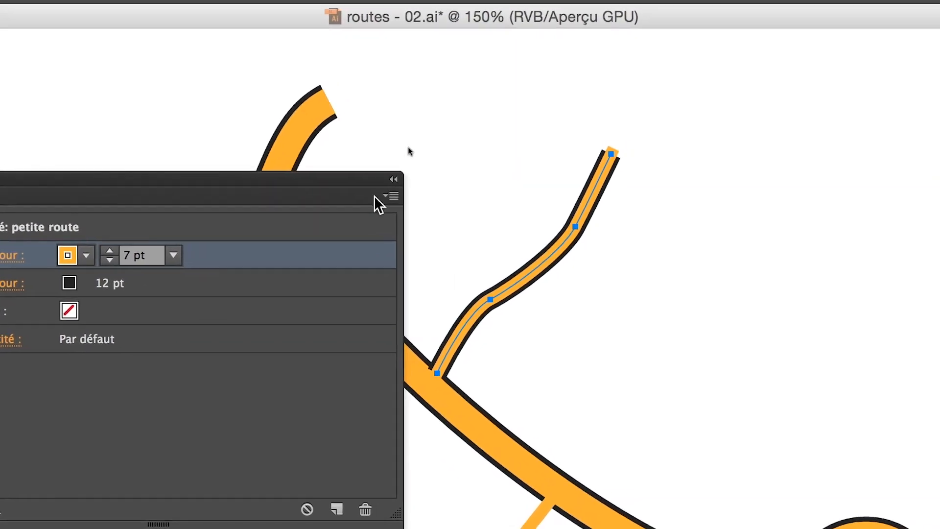
left_click(458, 187)
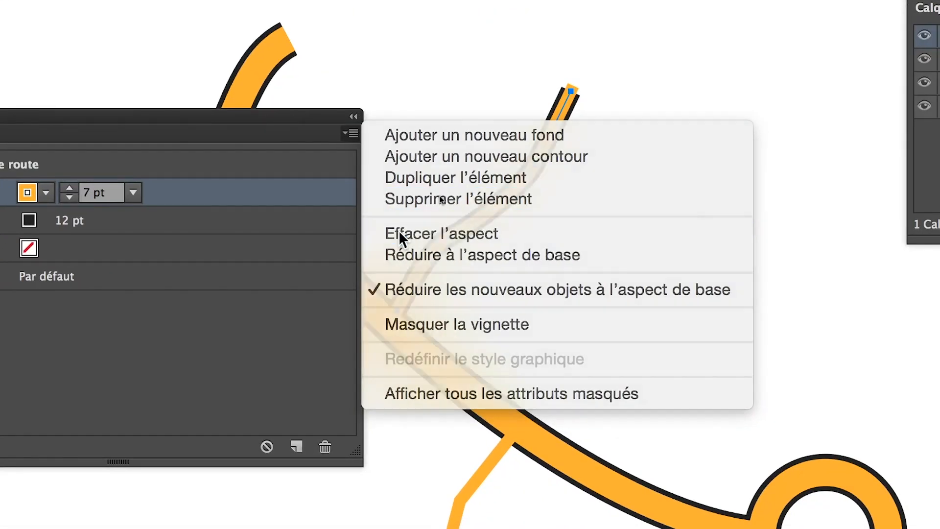
left_click(399, 234)
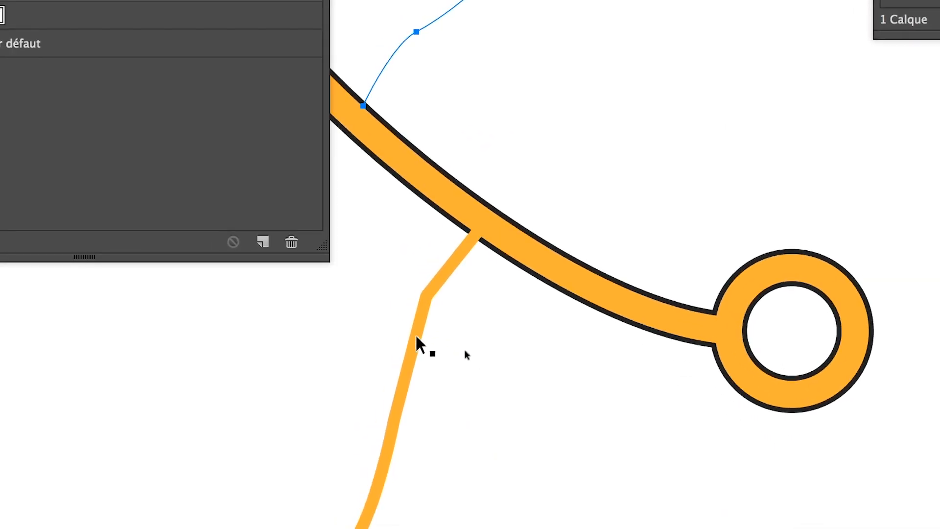
left_click(406, 327)
left_click(380, 197)
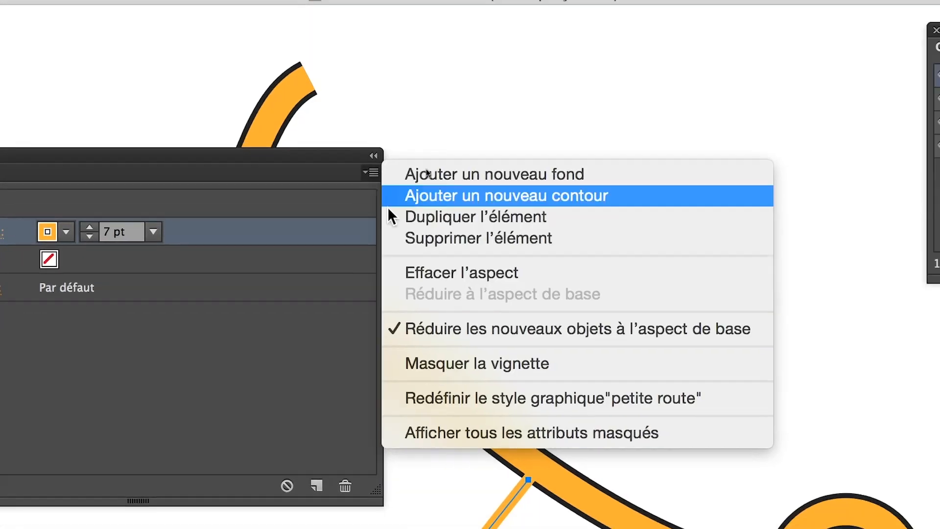
left_click(396, 232)
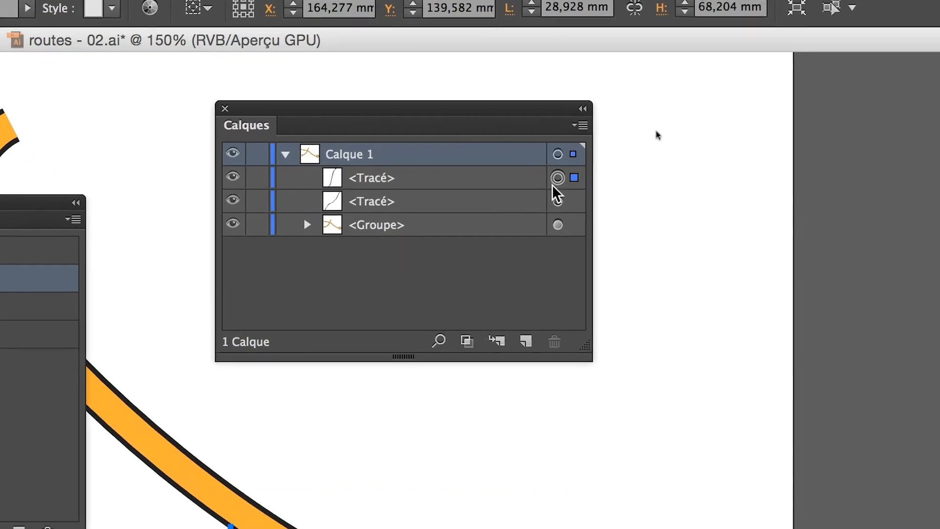
Target both side-road paths together in Calque 1
left_click(583, 224)
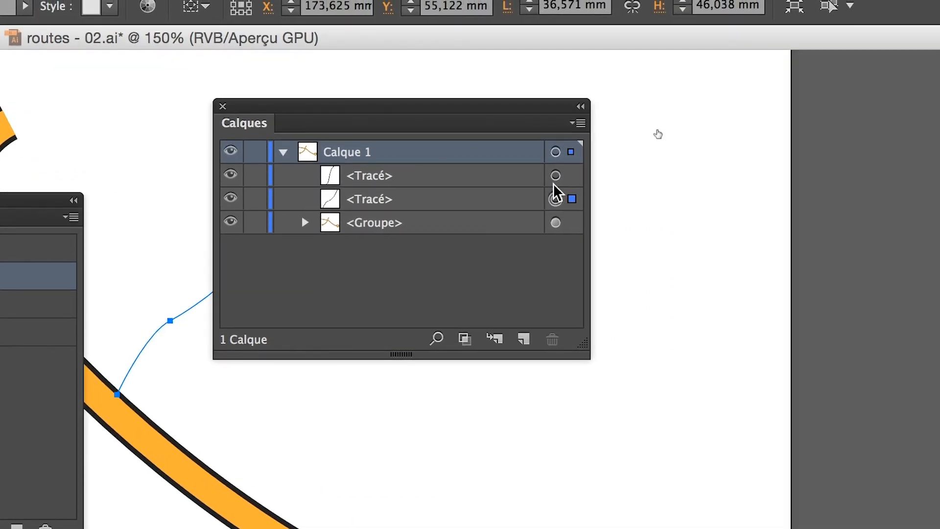
left_click(555, 170, "shift")
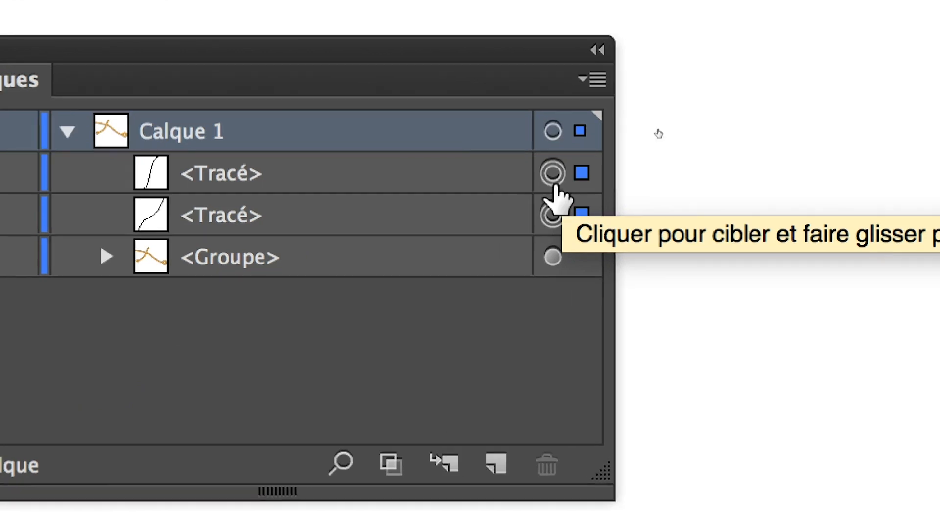
left_click(553, 182, "shift")
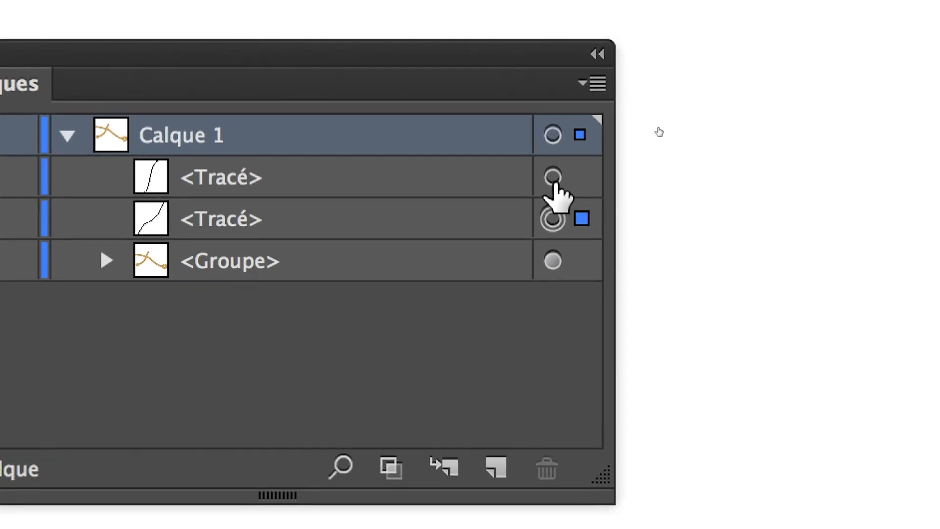
left_click(557, 176, "shift")
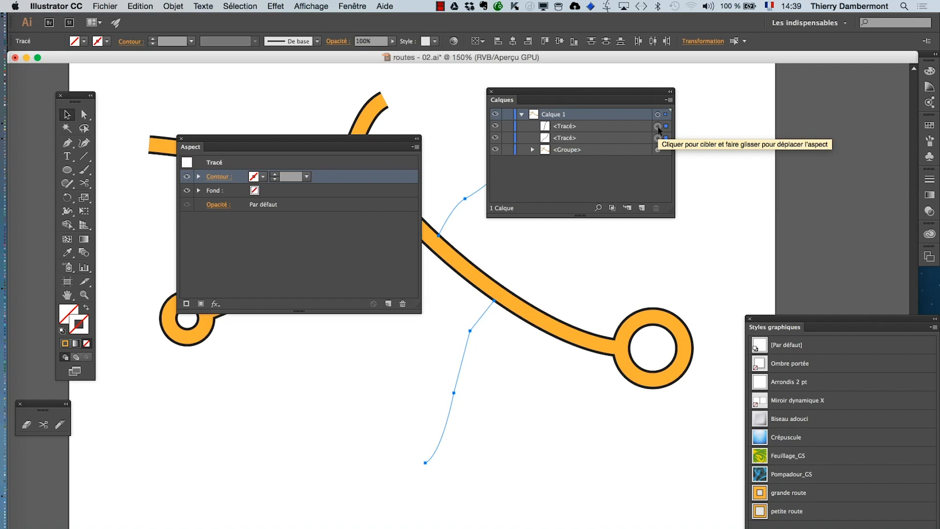
Group the two side-road paths and apply the "petite route" graphic style to the group
left_click(179, 6)
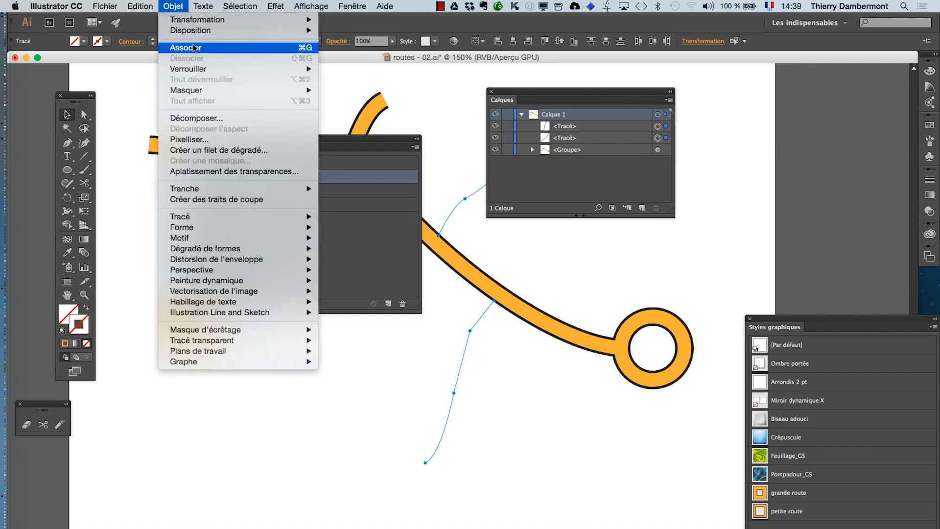
left_click(195, 48)
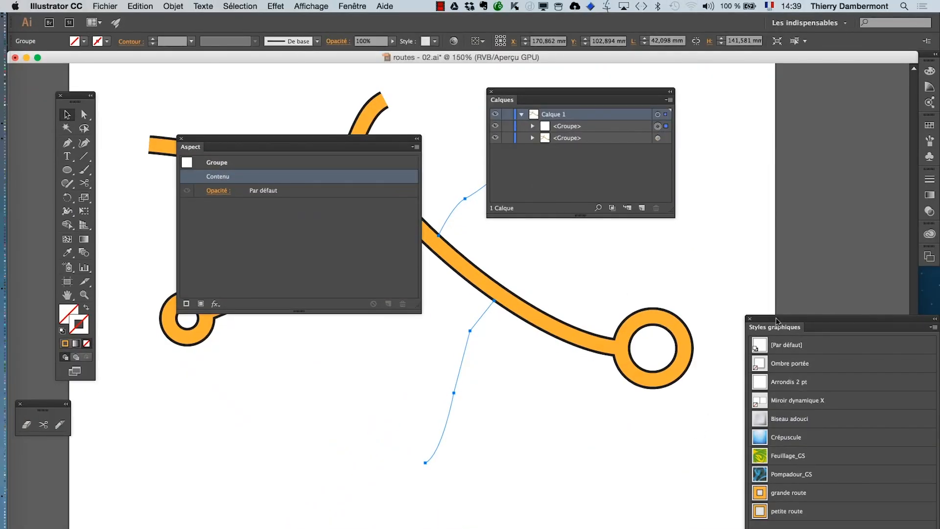
left_click_drag(776, 321, 732, 101)
left_click(752, 298)
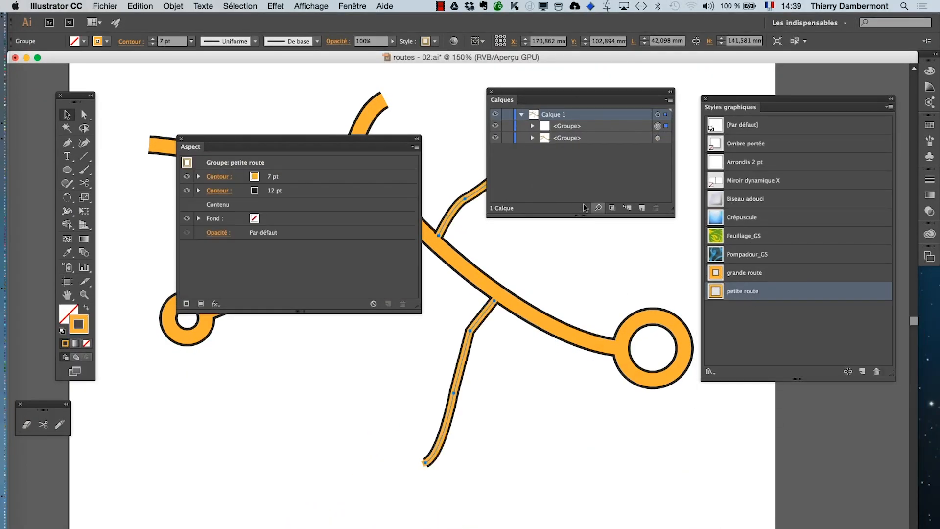
Uncover the artwork, deselect the side-road group and inspect the whole road network at 100%
left_click_drag(509, 89, 603, 92)
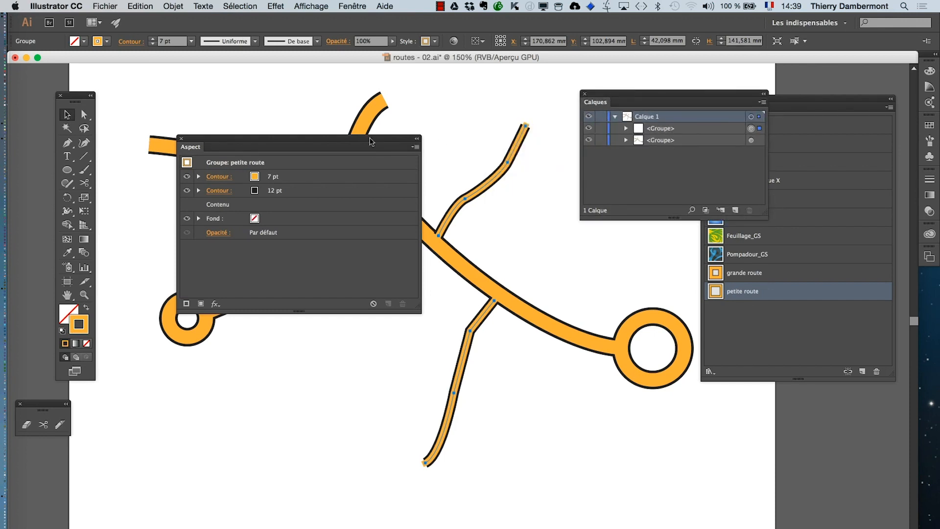
left_click_drag(370, 141, 254, 349)
left_click(524, 424)
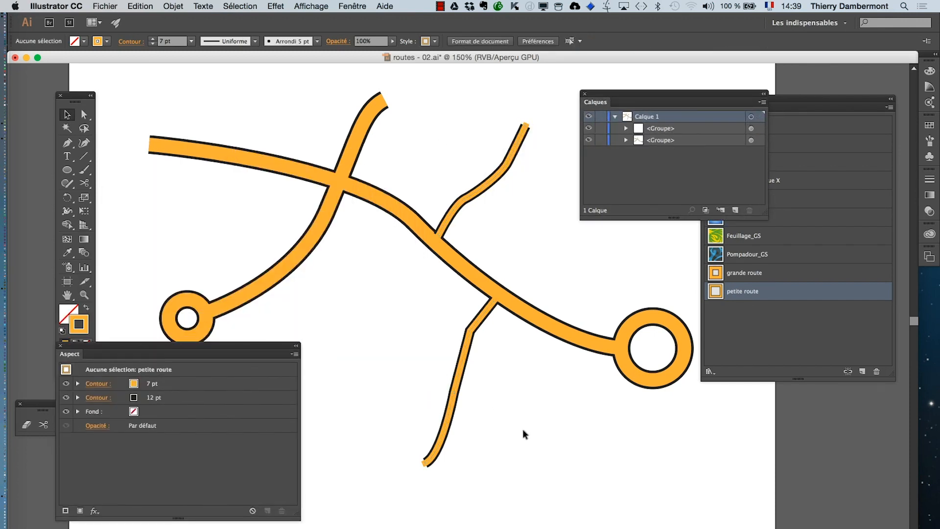
key("super+1")
left_click_drag(435, 357, 382, 291)
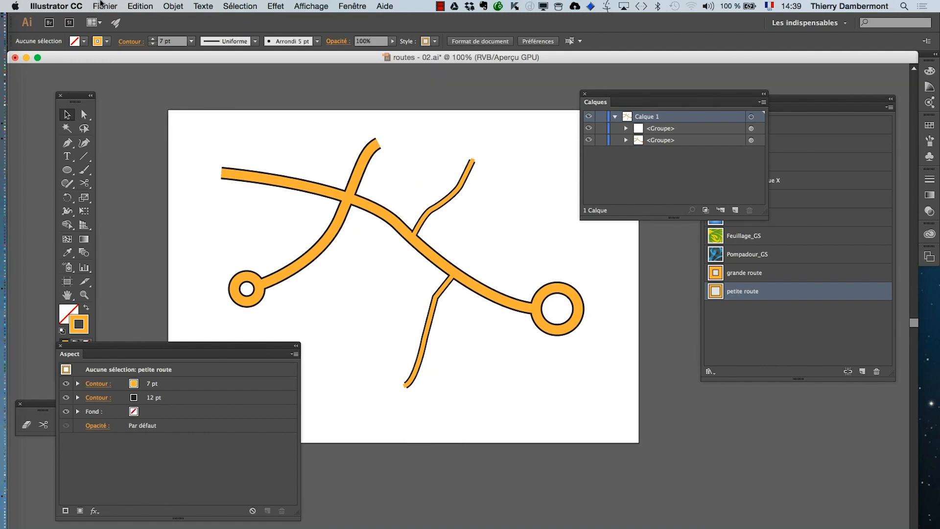
Save the document under the new name "routes - 03.ai" with the default Illustrator options
left_click(103, 6)
left_click(155, 101)
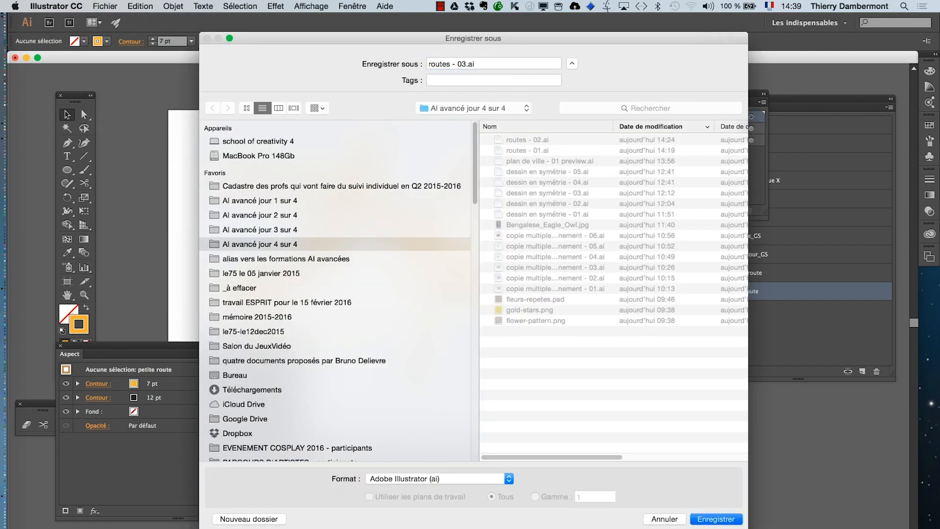
key("Return")
left_click(552, 425)
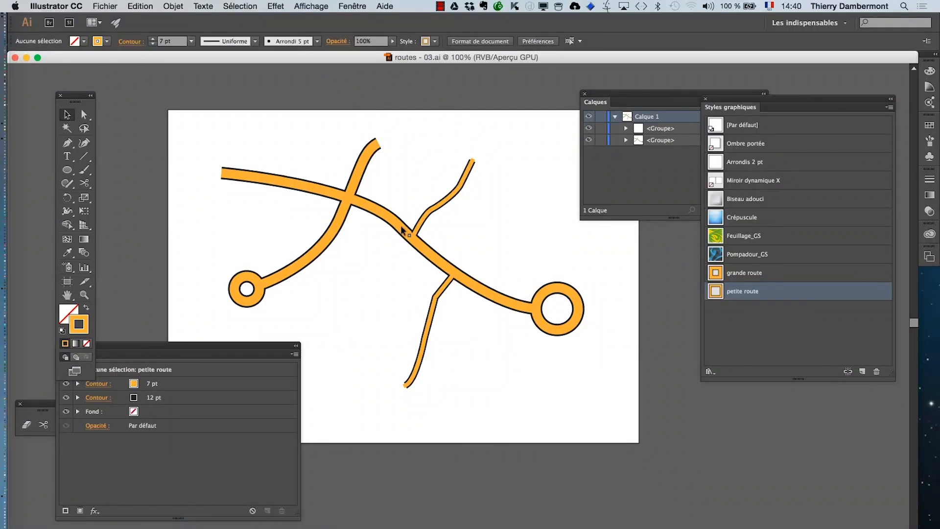
Select the main-road group and examine its graphic style, strokes and junctions
scroll(401, 228, "up", 2)
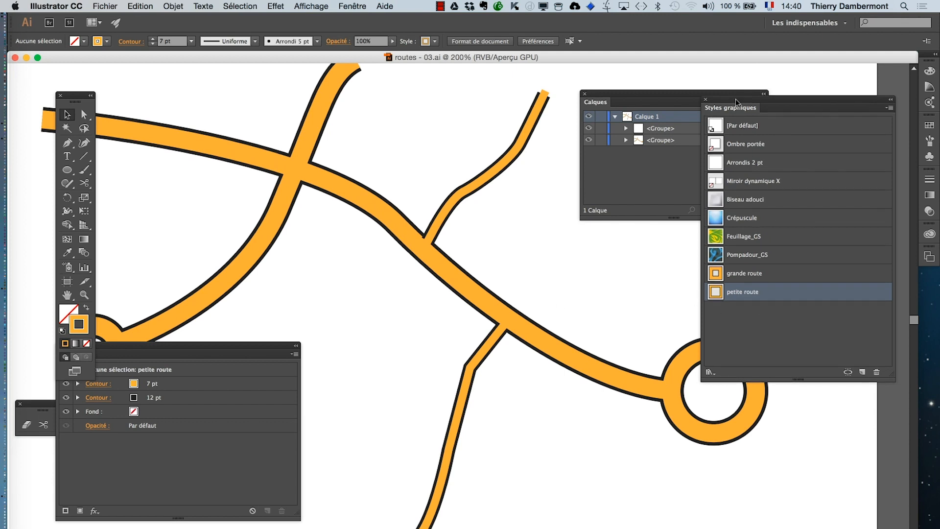
left_click_drag(736, 98, 649, 243)
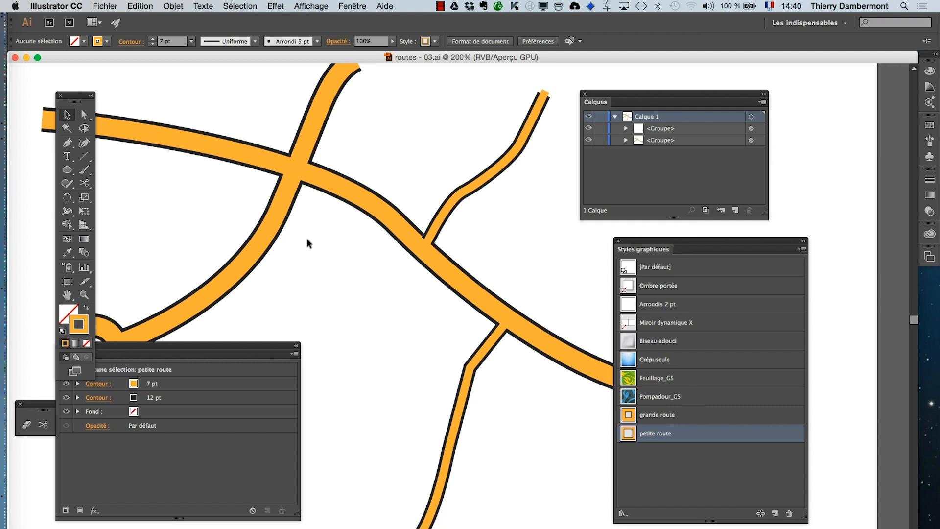
scroll(373, 264, "left", 5)
scroll(319, 245, "up", 3)
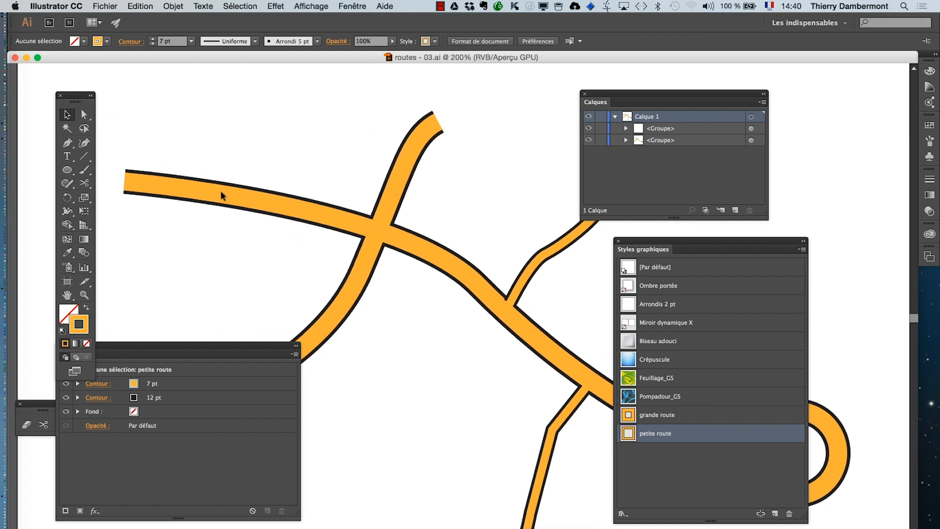
left_click(222, 194)
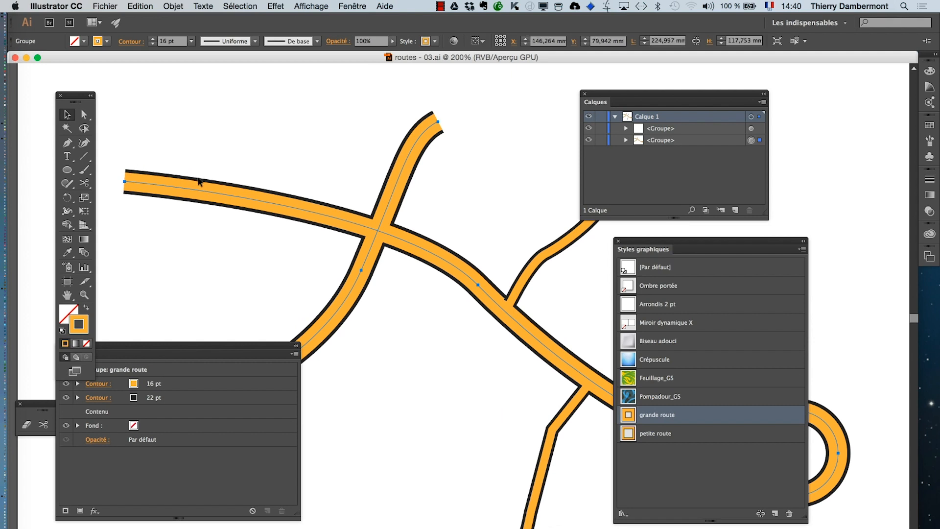
scroll(378, 320, "down", 1)
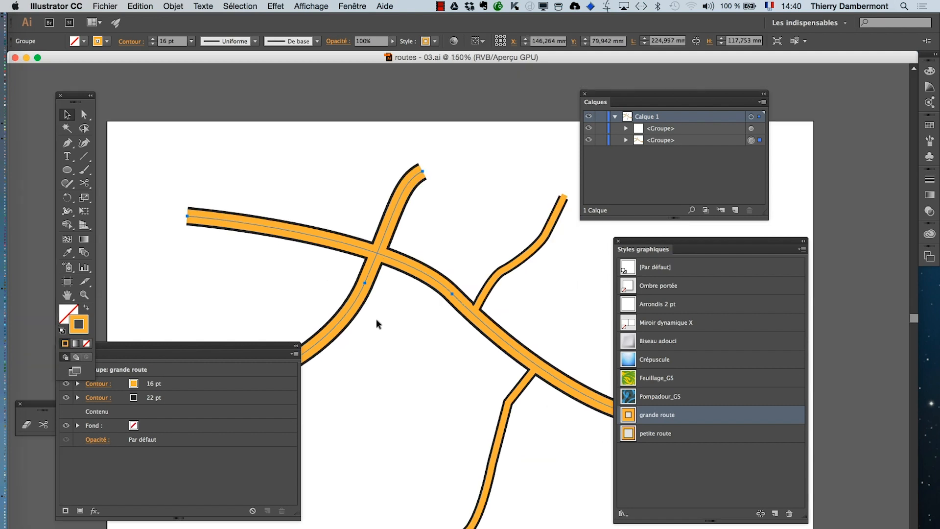
scroll(372, 314, "down", 1)
left_click_drag(455, 349, 305, 289)
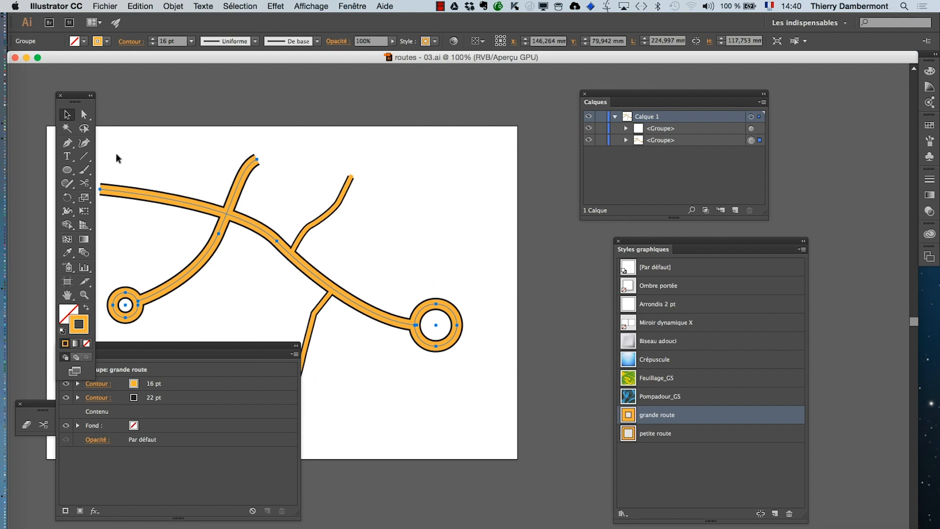
Draw a curved three-point Pen path, about 62 by 80 mm, in the artboard's upper-right area and apply the "grande route" style
left_click(371, 142)
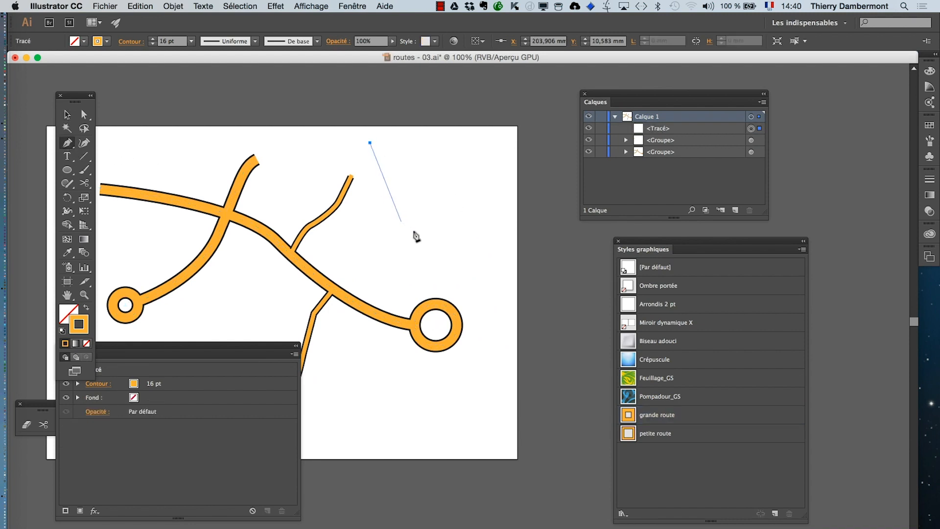
left_click_drag(402, 223, 433, 242)
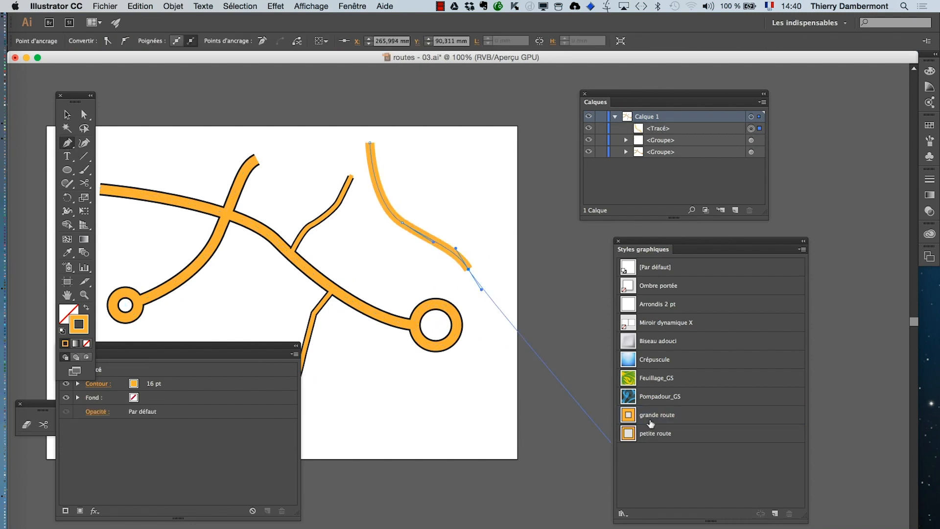
left_click(651, 422)
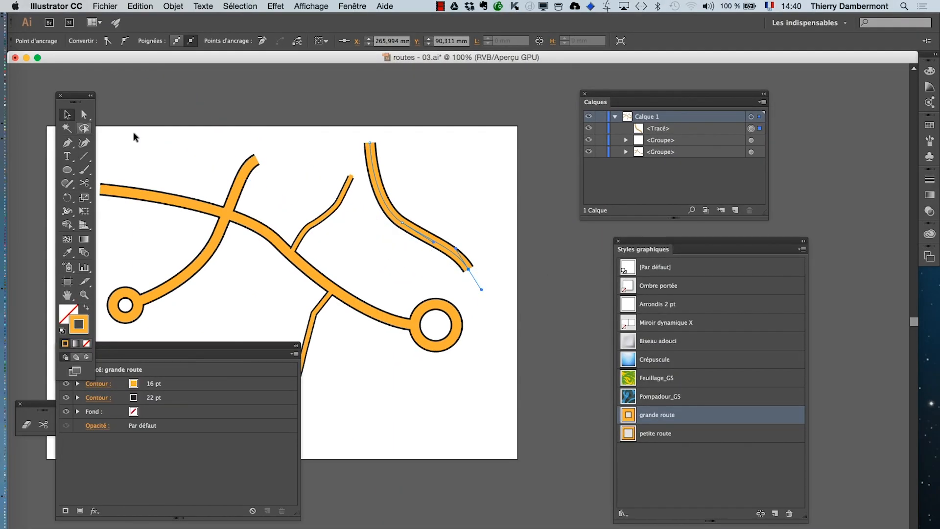
left_click(444, 187)
Select the new curved road and add a third stroke on top in its appearance
scroll(375, 201, "up", 2)
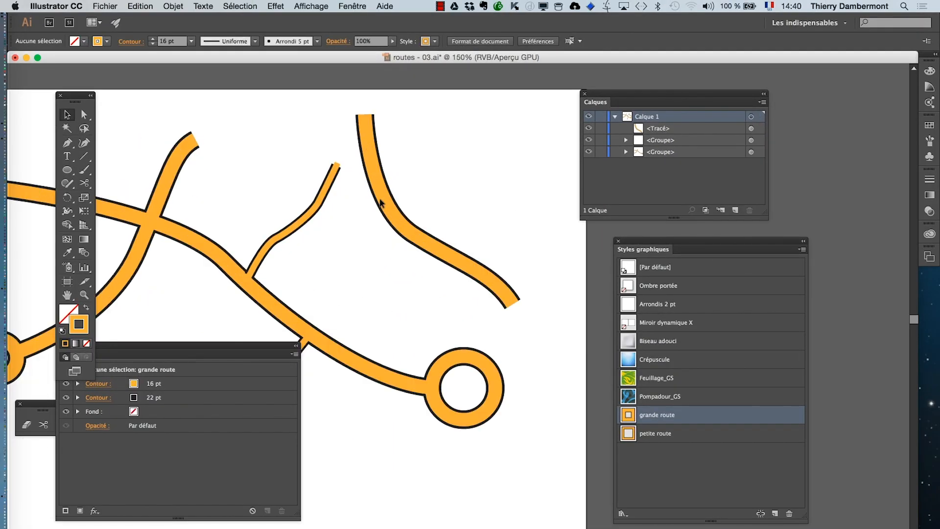
scroll(380, 202, "up", 1)
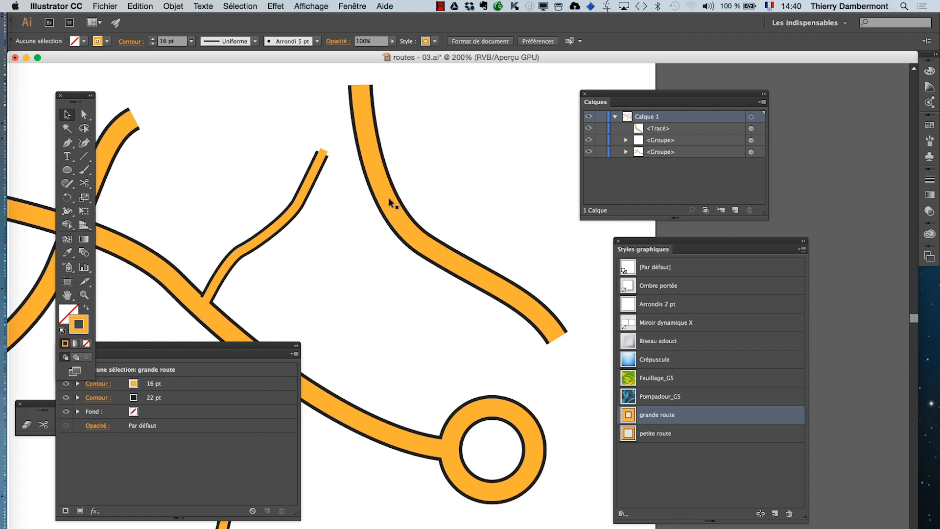
left_click(385, 199)
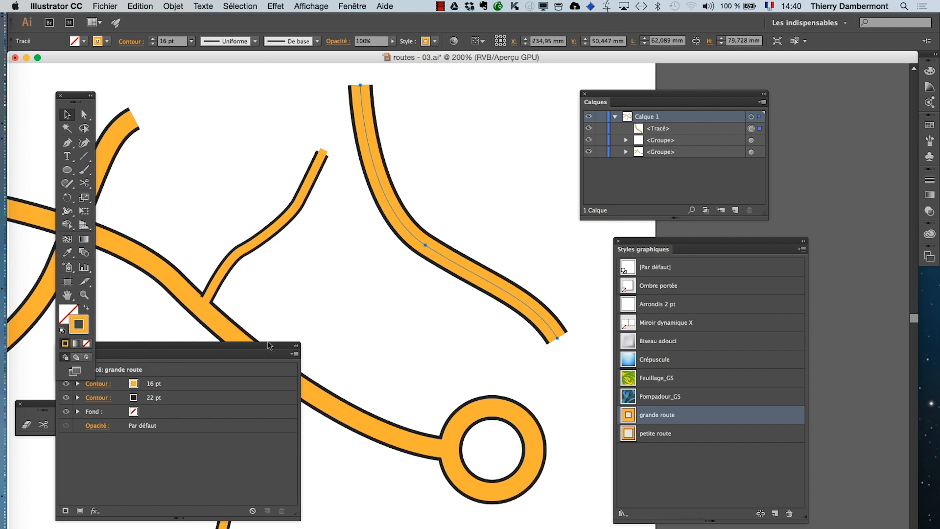
left_click_drag(269, 345, 321, 129)
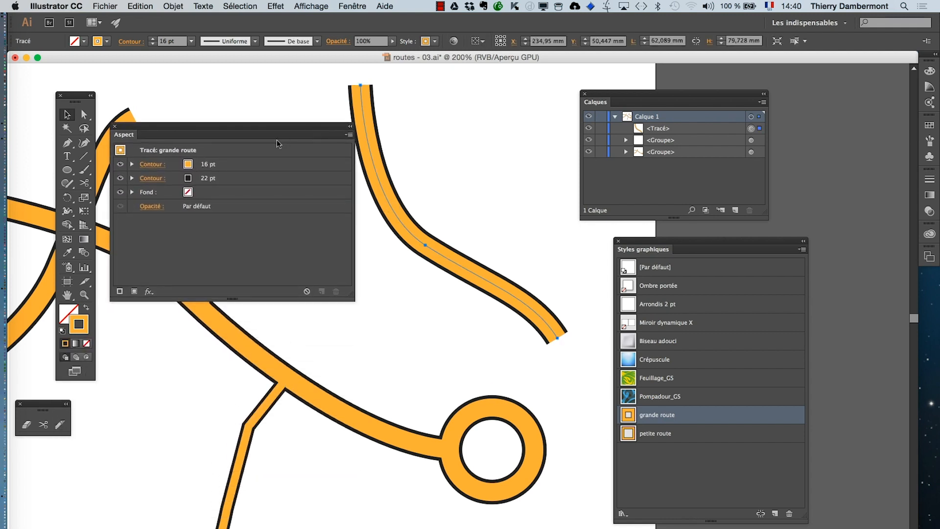
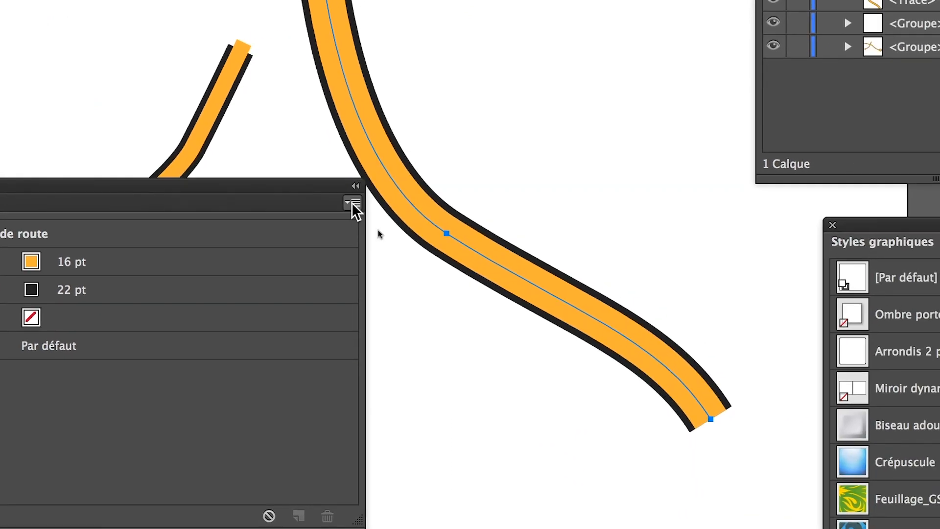
left_click(352, 202)
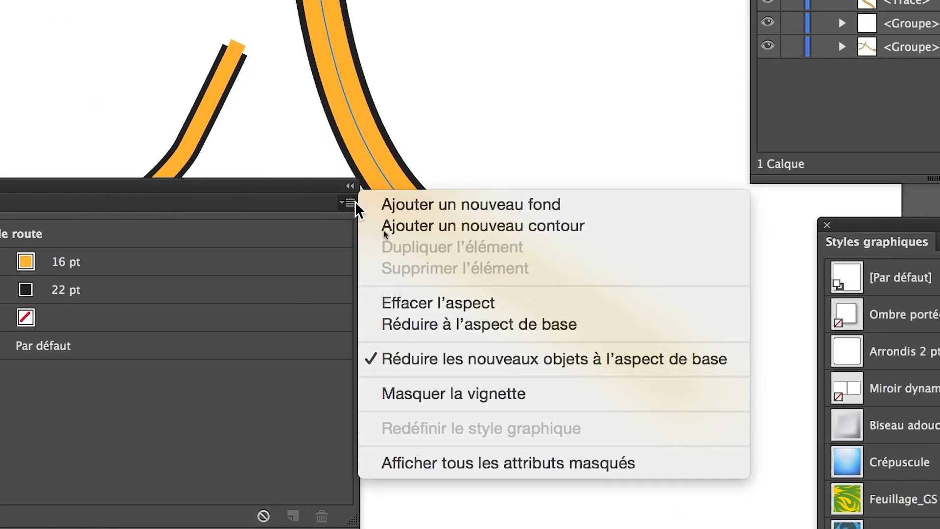
left_click(382, 227)
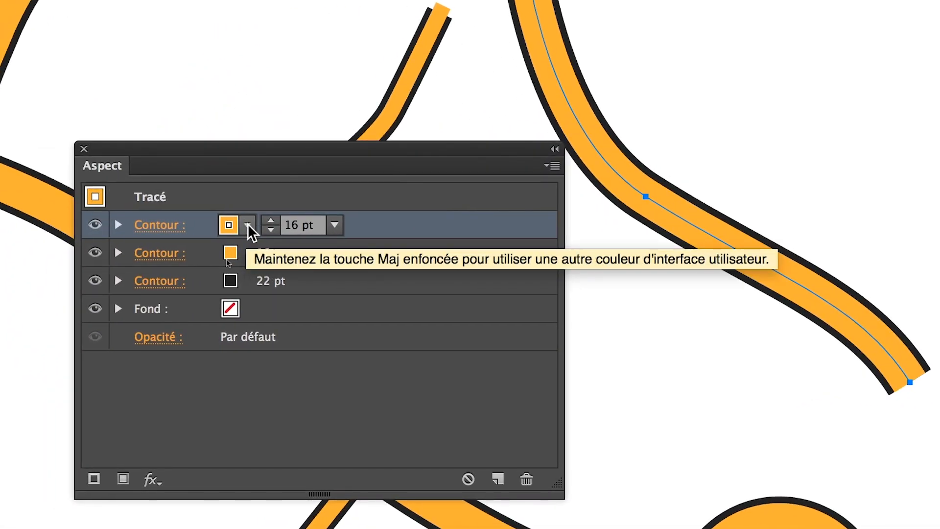
Set the added top stroke's colour to black (Noir)
left_click(248, 224)
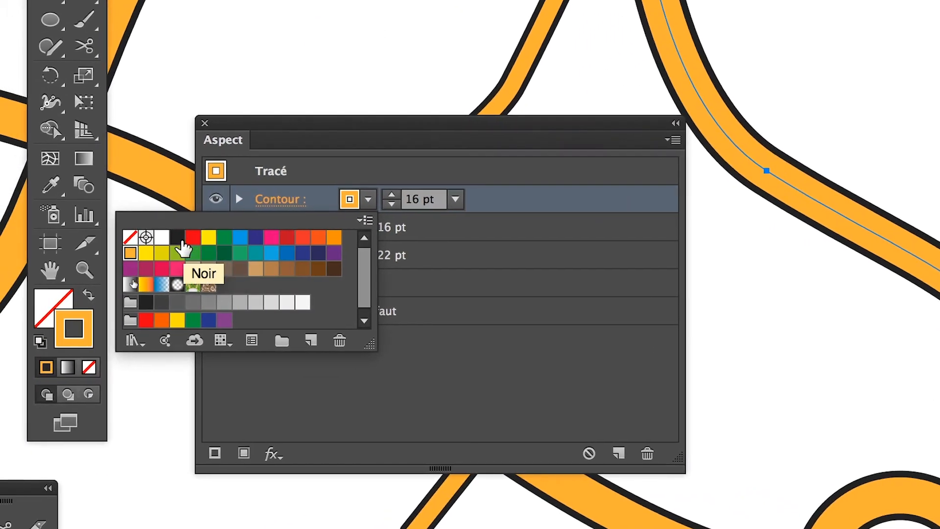
left_click(183, 241)
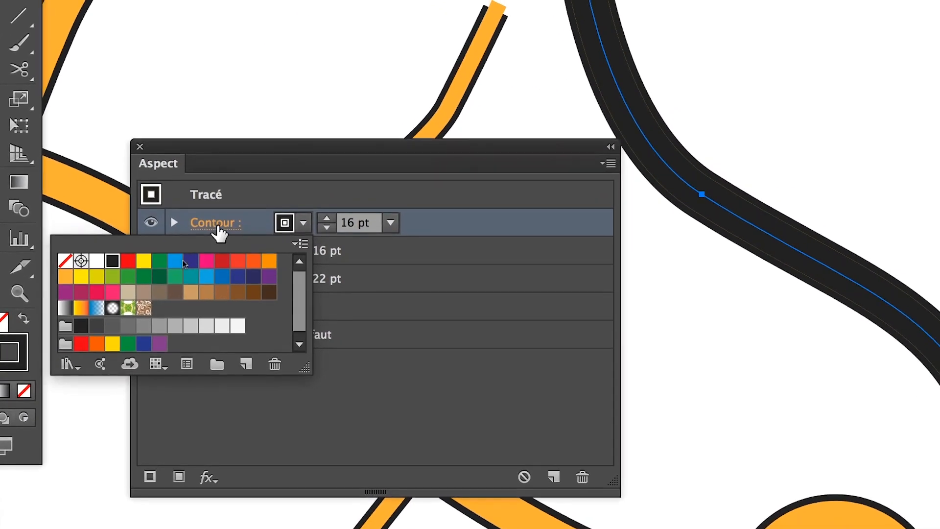
left_click(216, 223)
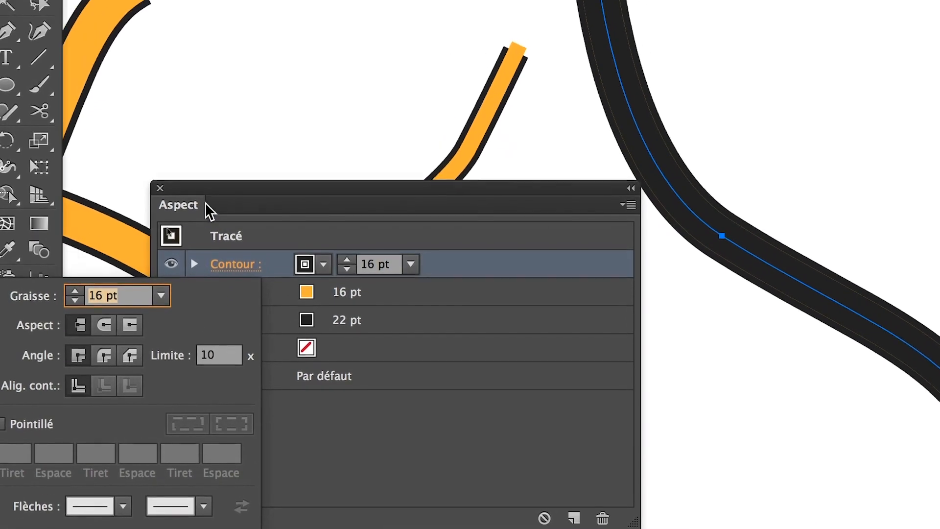
left_click(205, 203)
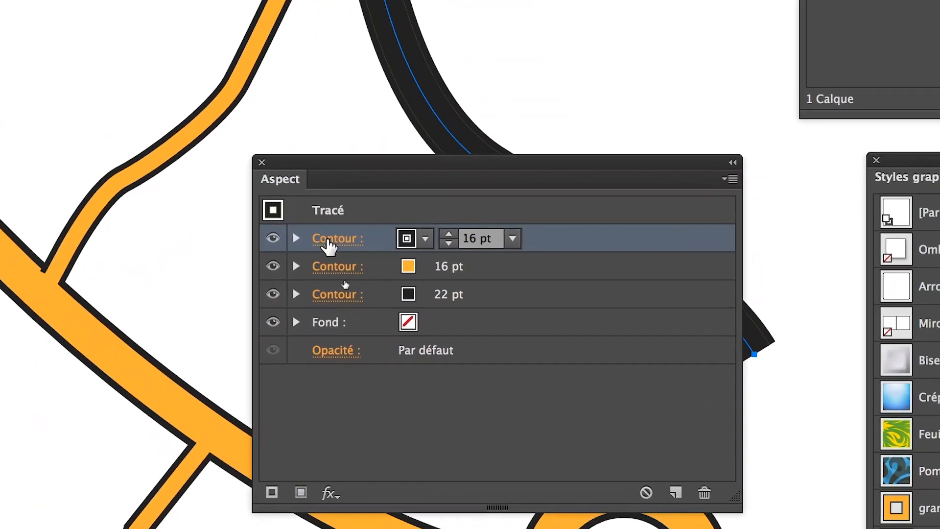
Recolour the new road's top stroke bright pink
left_click(327, 239)
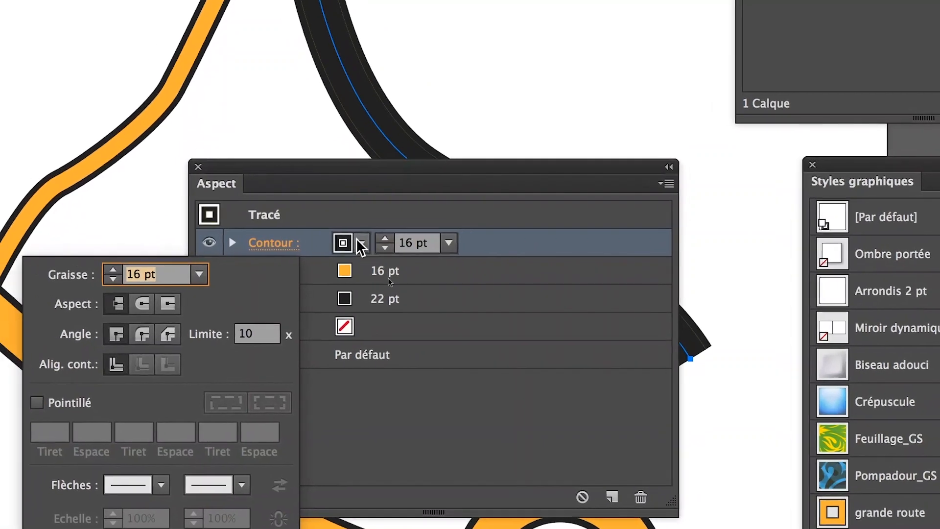
left_click(455, 193)
left_click(454, 193)
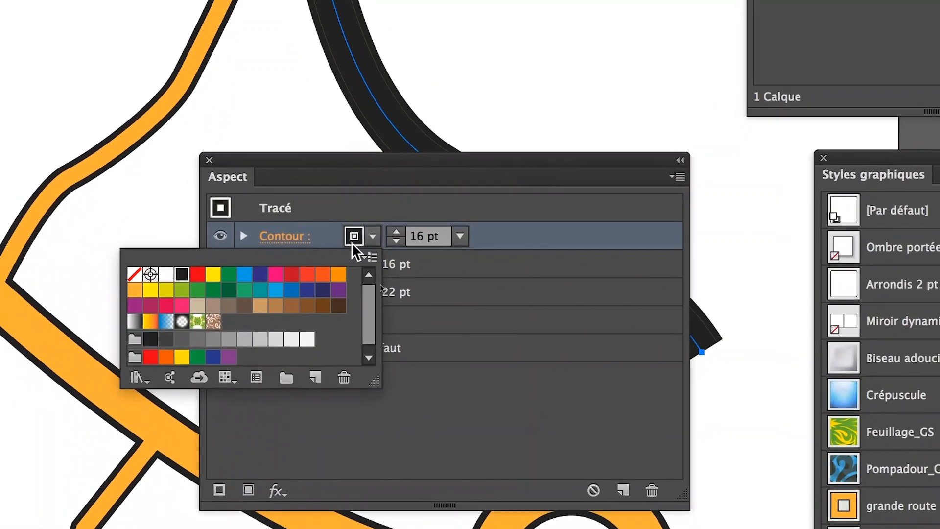
left_click(276, 275)
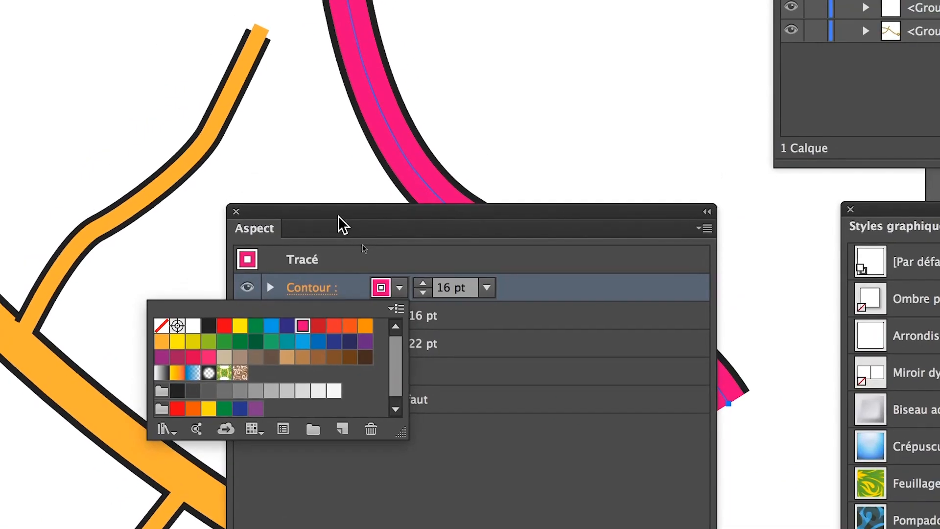
left_click(365, 143)
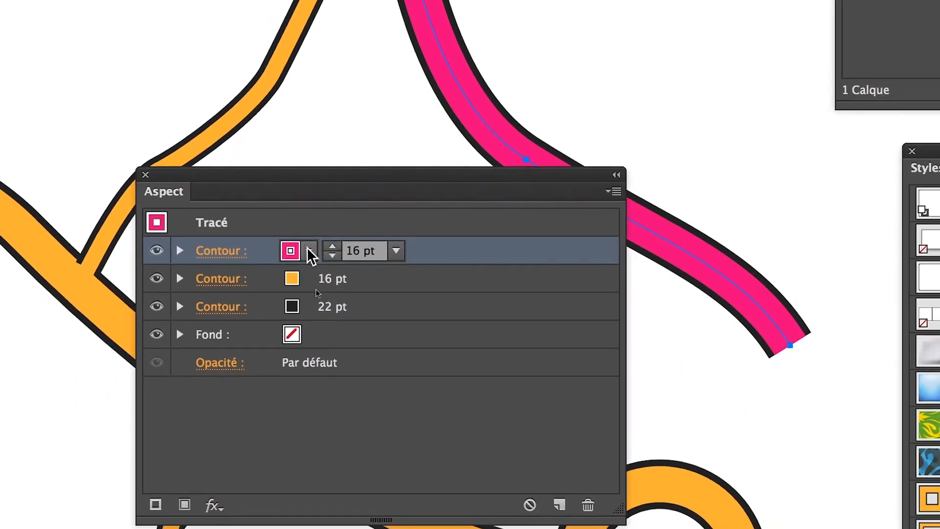
Give the pink stroke a Flèche 5 arrowhead at its start and a Flèche 6 arrowhead at its end
left_click(225, 252)
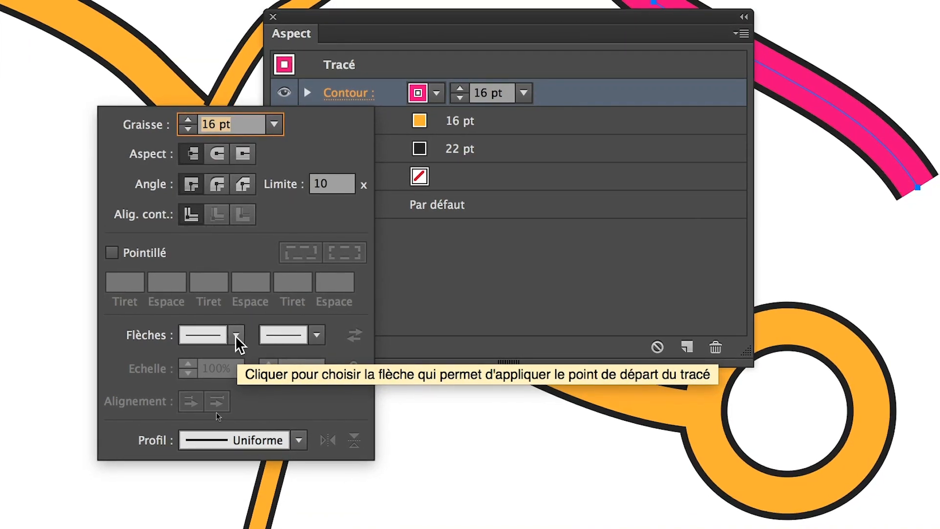
left_click(236, 335)
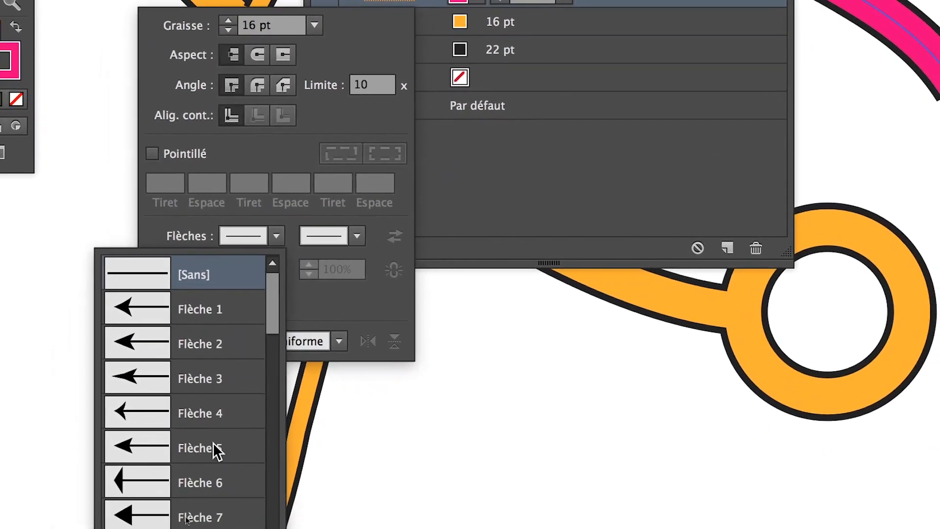
left_click(222, 447)
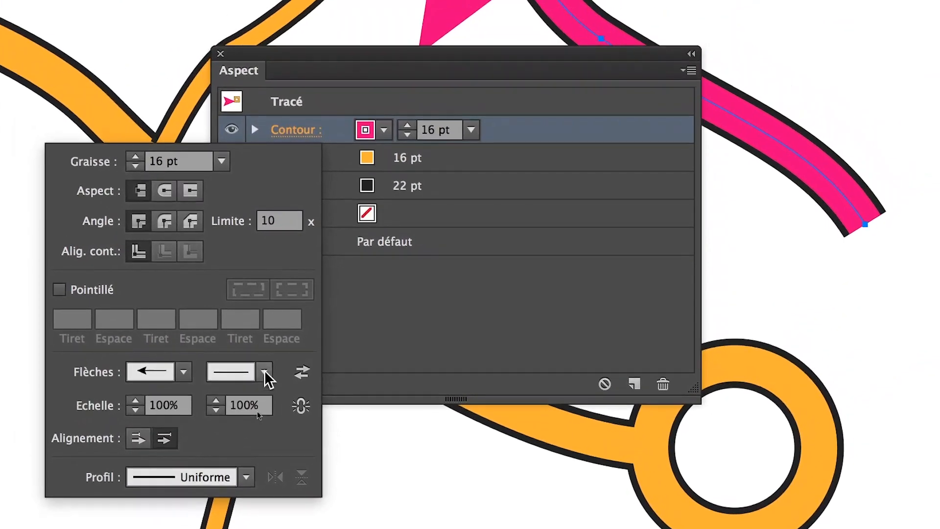
left_click(333, 306)
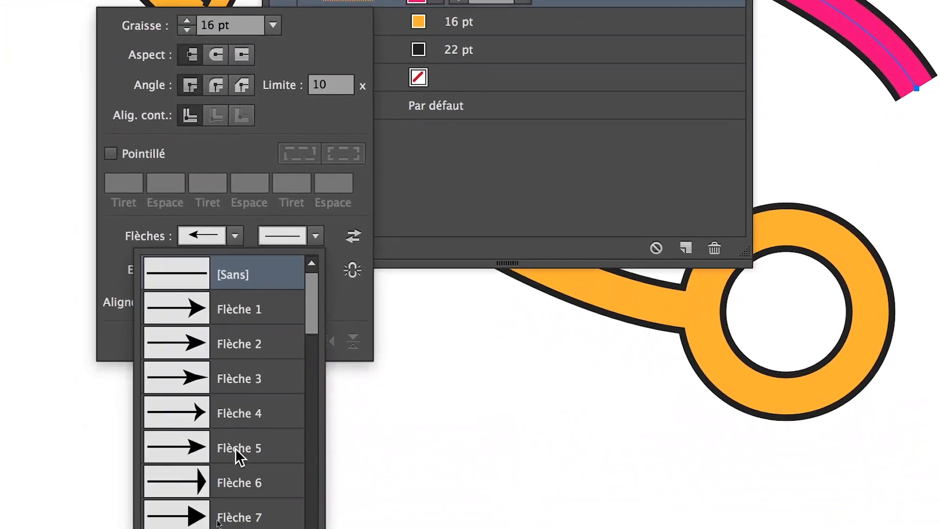
left_click(237, 471)
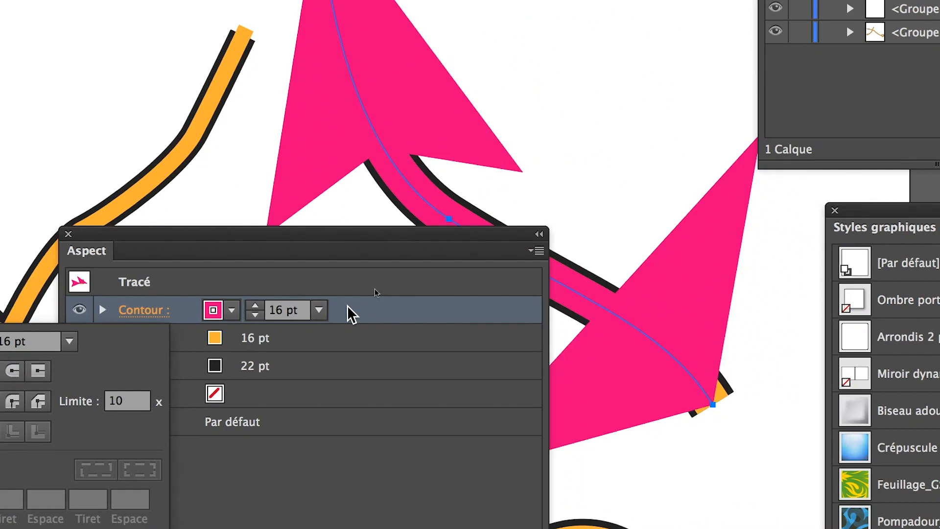
left_click(348, 305)
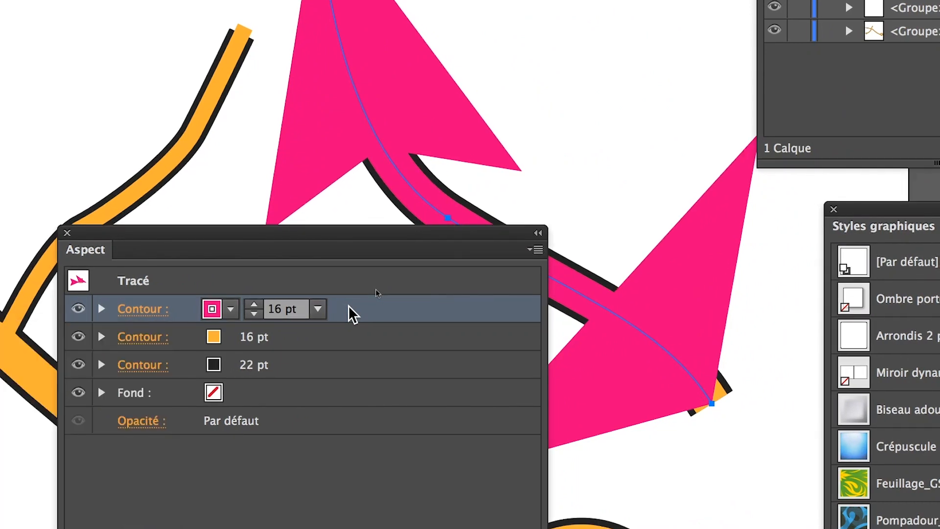
Delete the pink top stroke from the curved road's appearance and move the appearance settings clear of the artwork
left_click(348, 306)
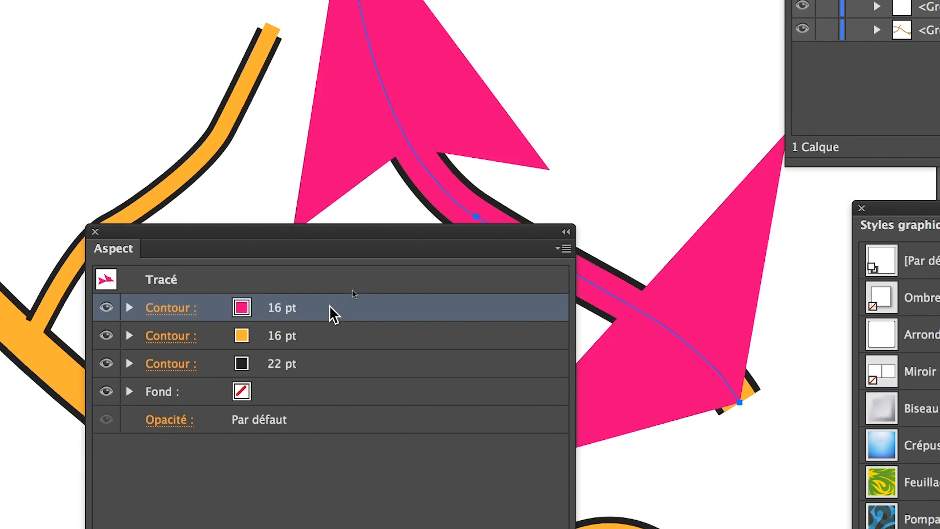
left_click_drag(329, 307, 401, 397)
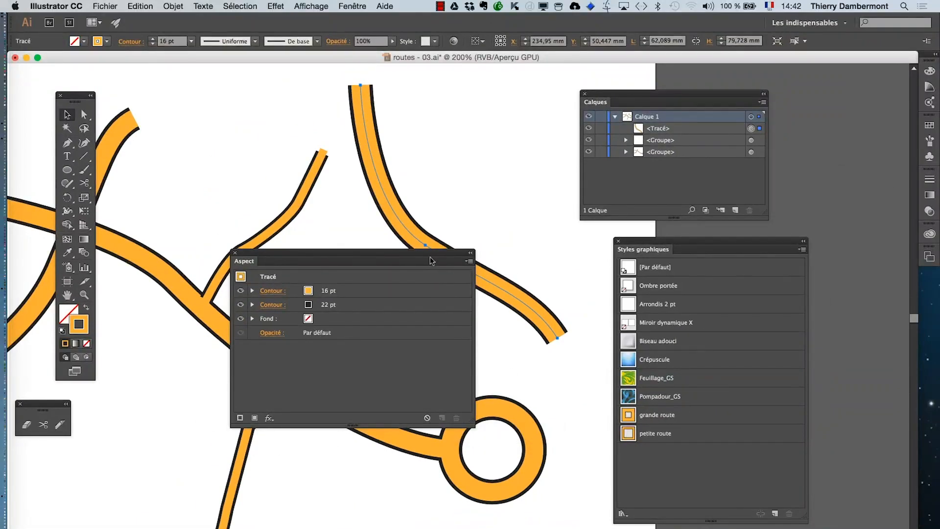
left_click_drag(269, 253, 755, 183)
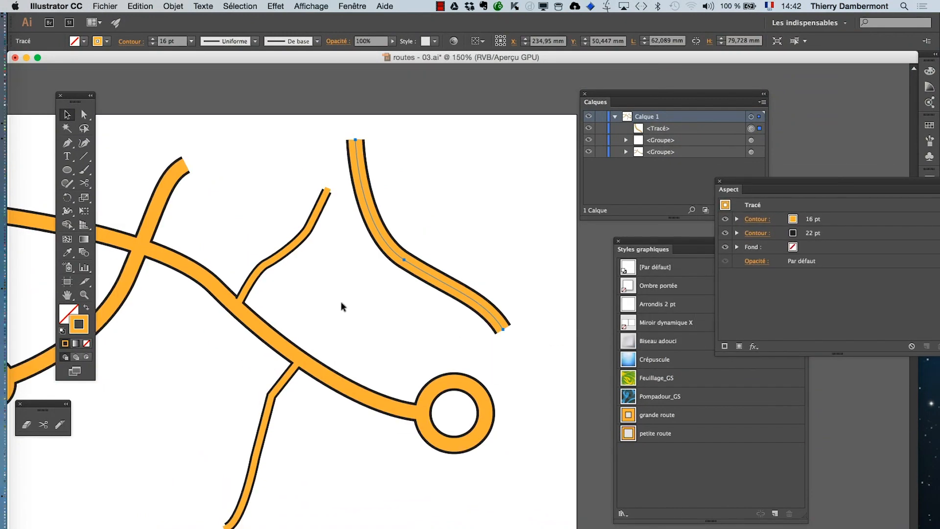
Enlarge the artboard beyond its upper-right corner to about 397.58 × 267.86 mm and deselect the curved road
scroll(342, 298, "down", 2)
left_click_drag(246, 262, 92, 274)
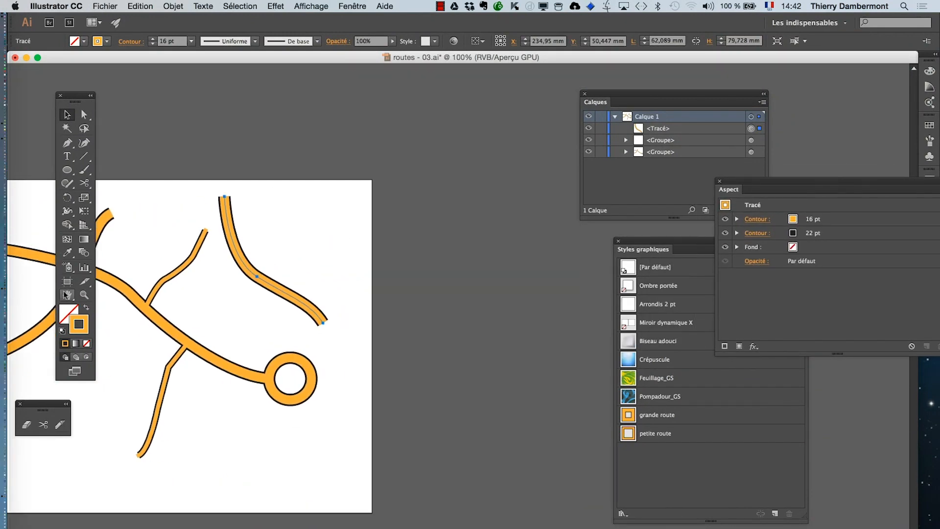
left_click(68, 282)
left_click_drag(372, 180, 531, 89)
left_click_drag(372, 195, 351, 245)
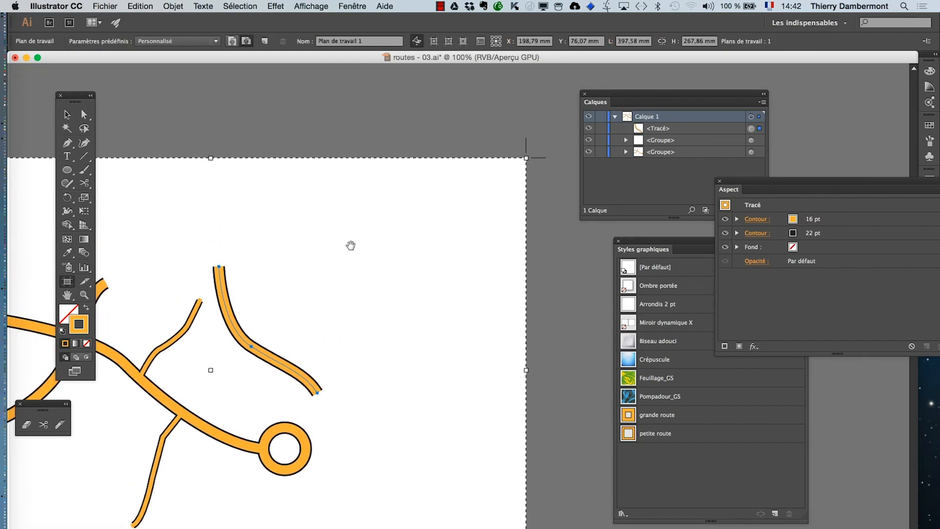
left_click(68, 115)
left_click(187, 198)
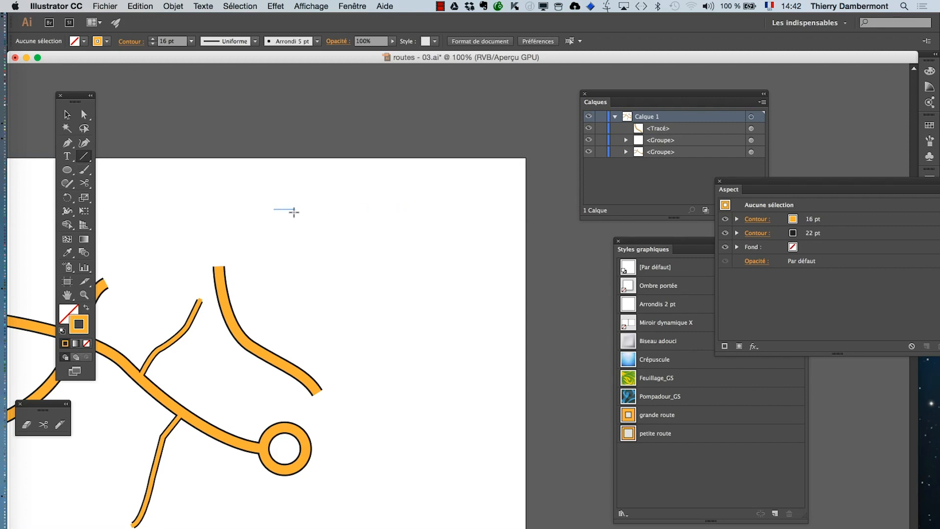
Draw a short horizontal line segment about 8 mm long in the empty area above the curved road
left_click_drag(286, 213, 289, 212)
key("super+plus")
key("super+plus")
key("super+plus")
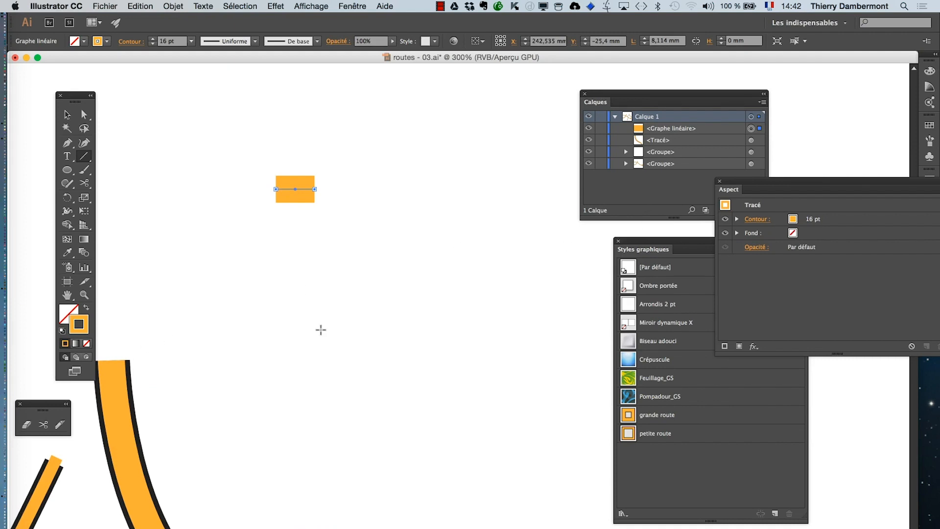
Display the colour swatches and recolour the short line's stroke bright pink
left_click(352, 6)
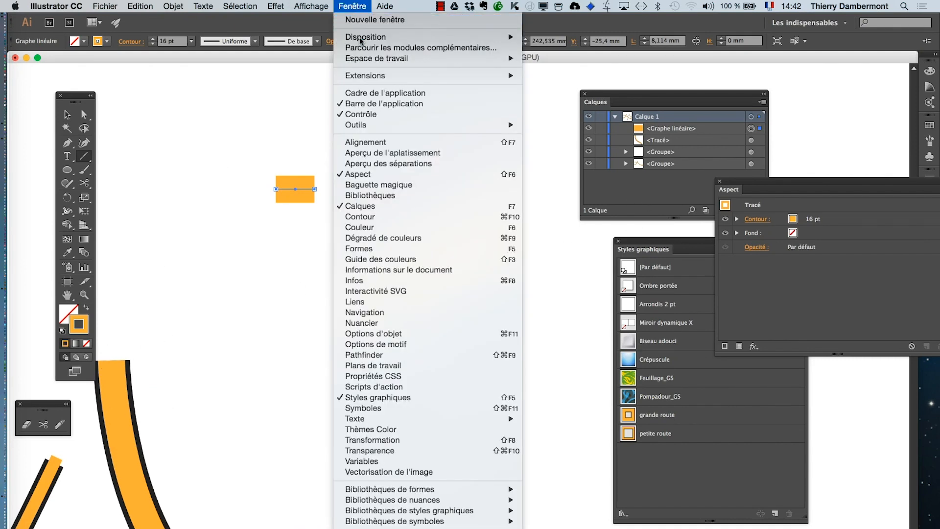
left_click(930, 125)
left_click_drag(791, 120, 447, 155)
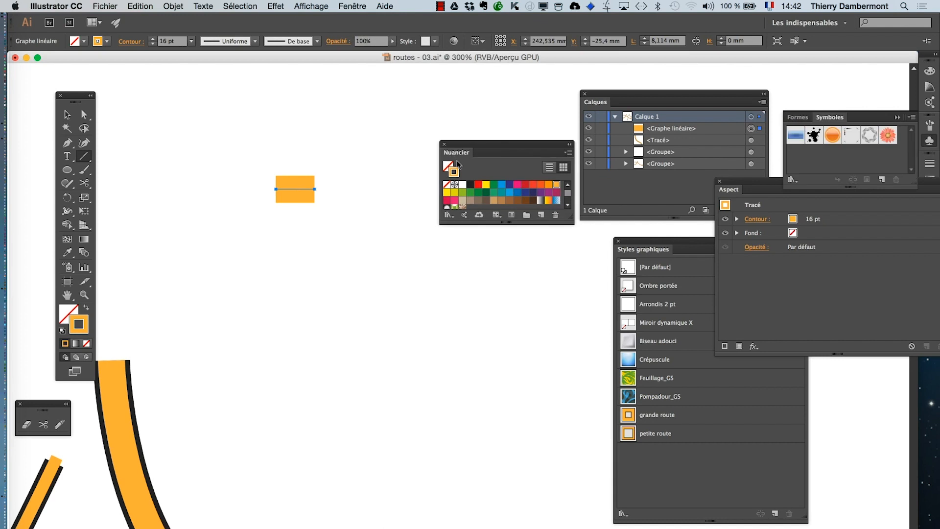
left_click(471, 185)
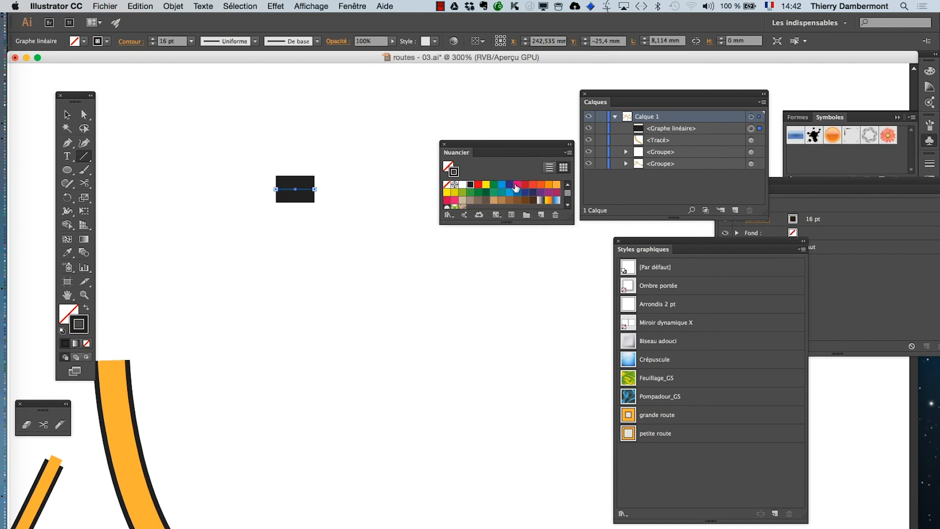
left_click(516, 185)
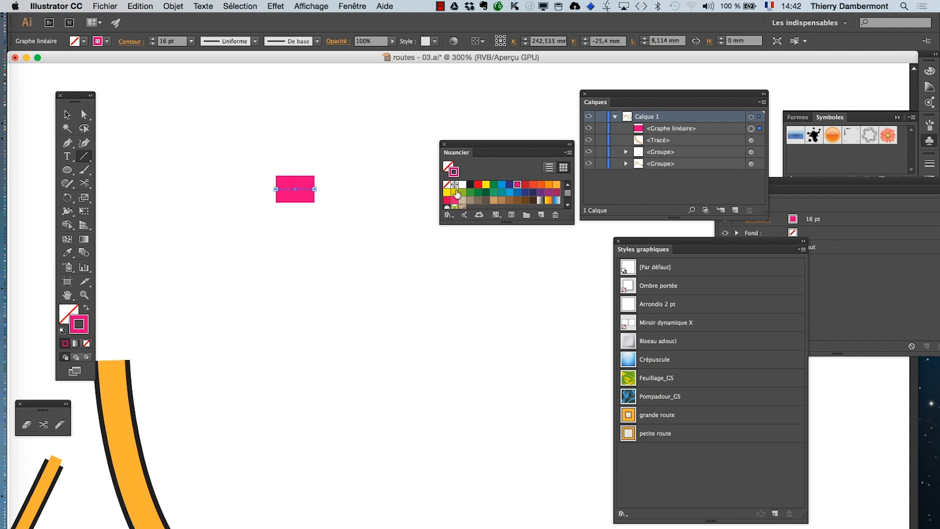
Display the complete stroke options, including arrowheads, next to the short pink line
left_click(352, 8)
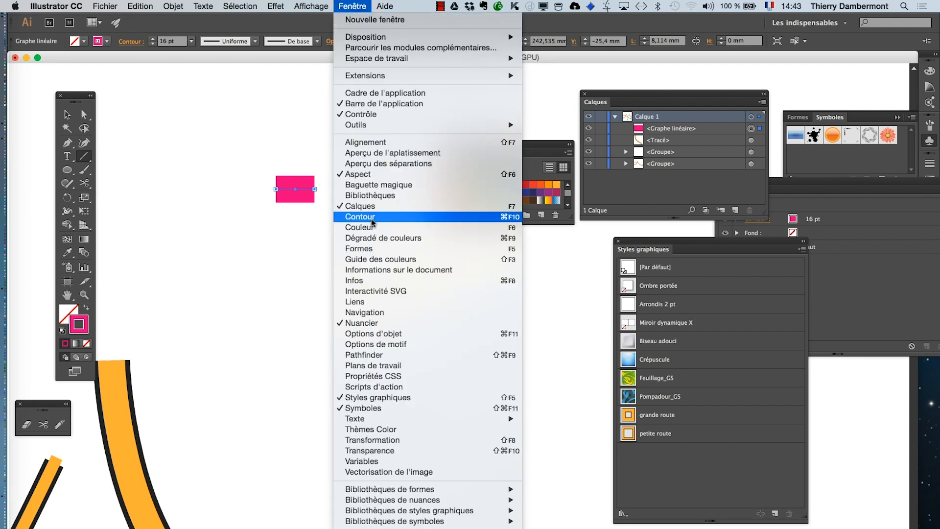
left_click(490, 214)
left_click_drag(805, 159, 242, 277)
left_click(351, 264)
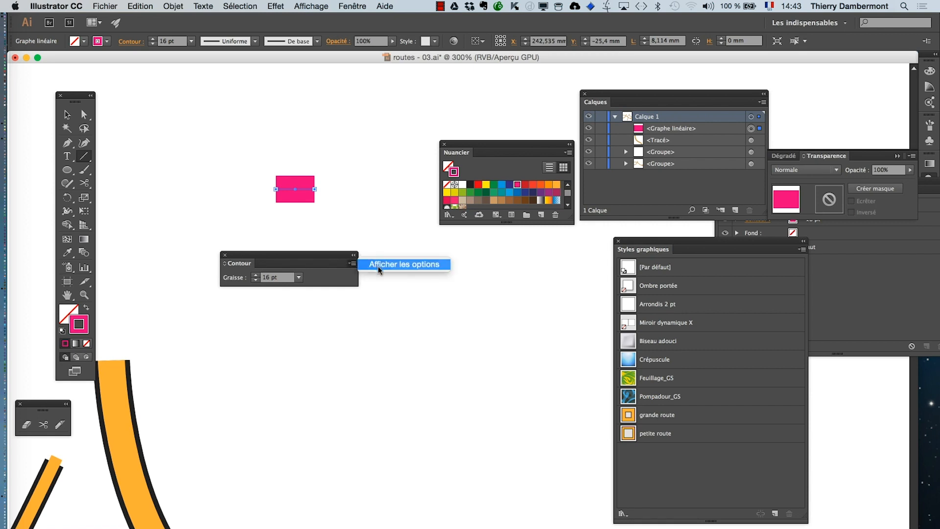
left_click(379, 266)
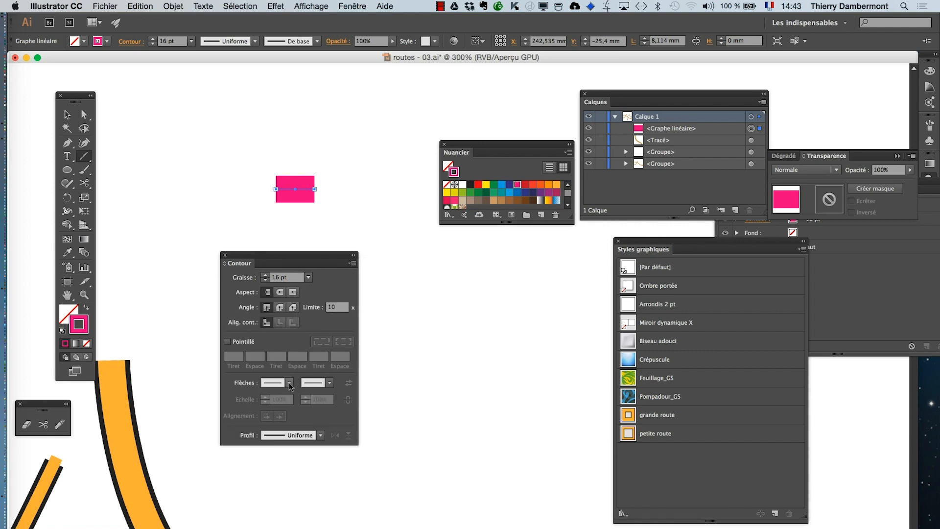
Give the pink line a Flèche 2 arrowhead at its end and reduce its stroke weight to 8.8 pt
left_click(289, 383)
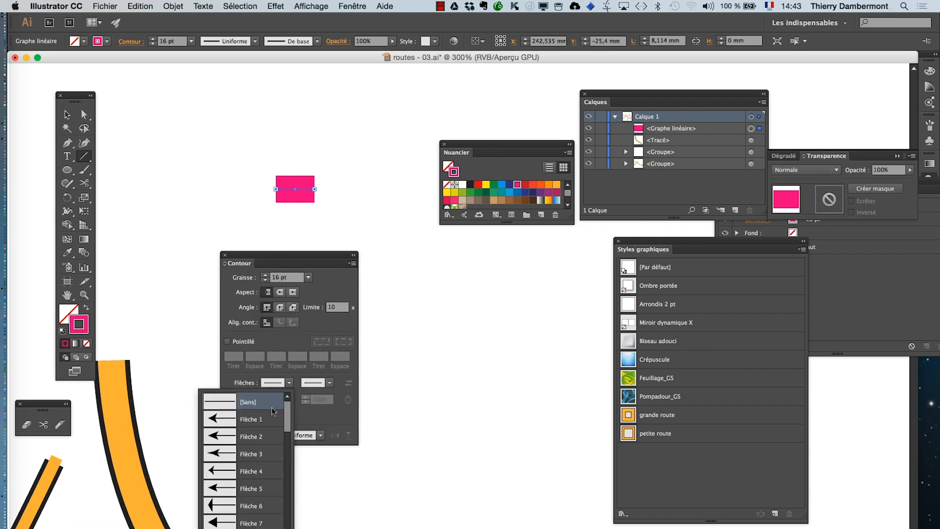
left_click(324, 383)
left_click(291, 435)
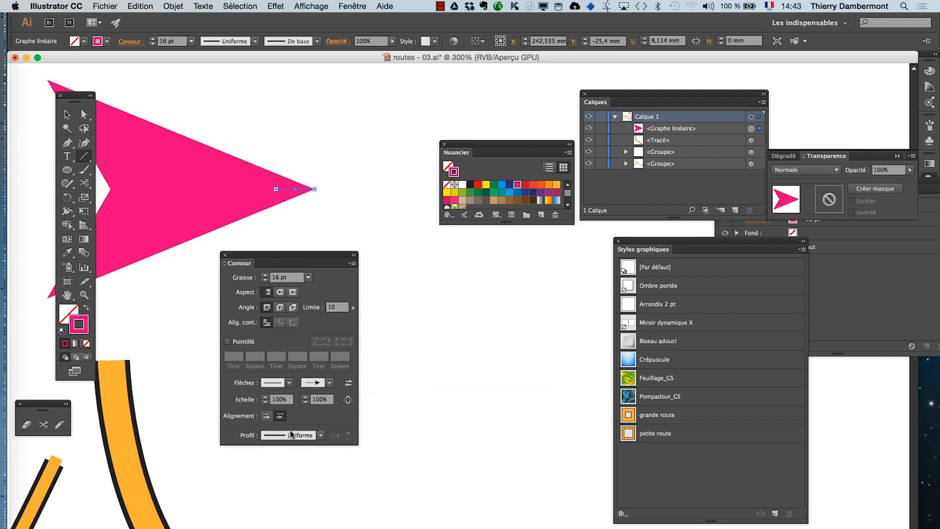
left_click(265, 280)
left_click(265, 280)
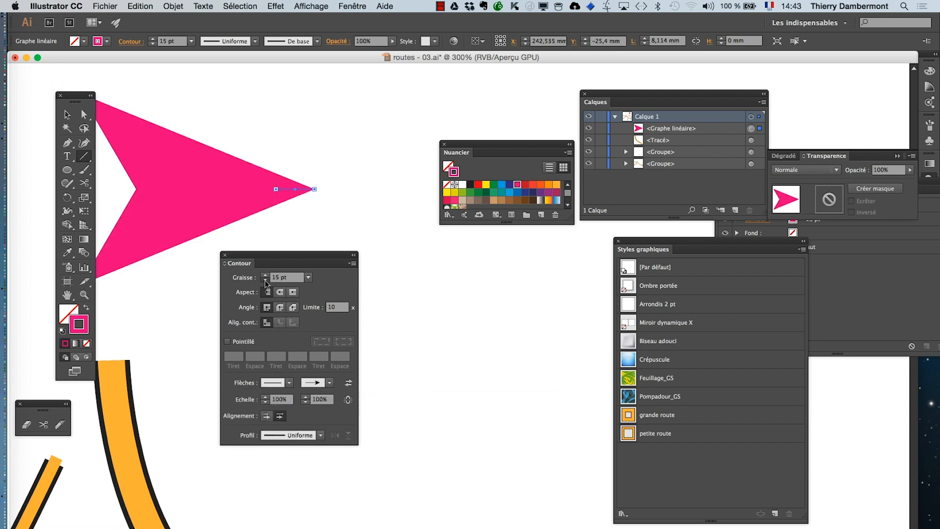
left_click(265, 280)
left_click(265, 280)
left_click(265, 280)
left_click(265, 280)
left_click(265, 281)
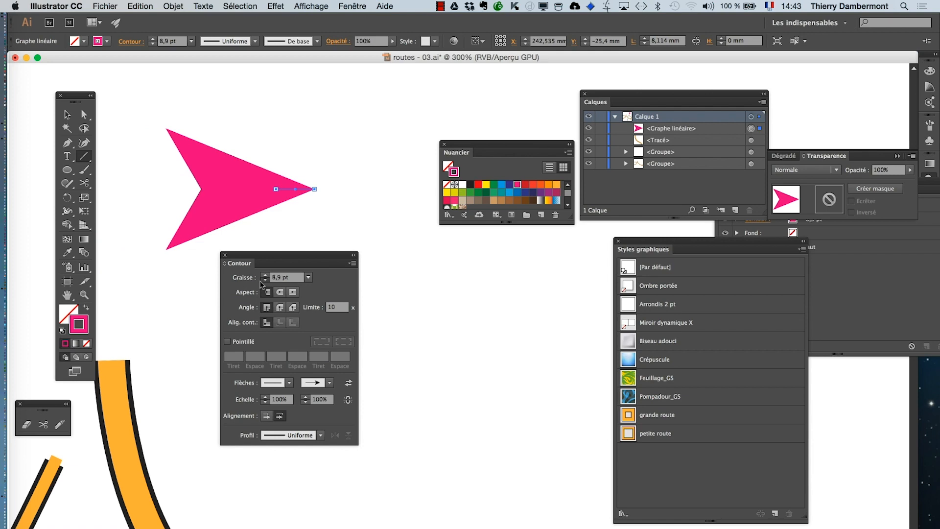
left_click(265, 280)
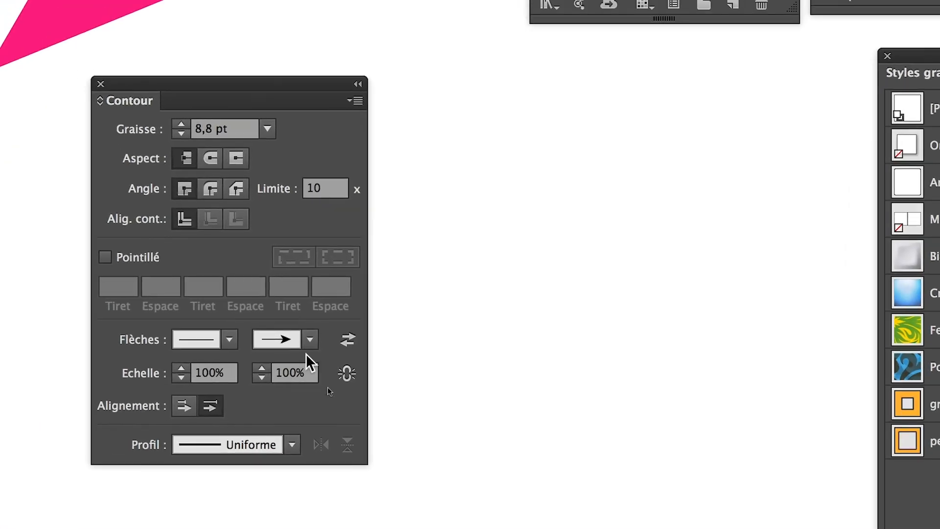
Replace the pink line's end arrowhead with a solid triangular one
left_click(398, 484)
left_click(308, 349)
left_click(308, 349)
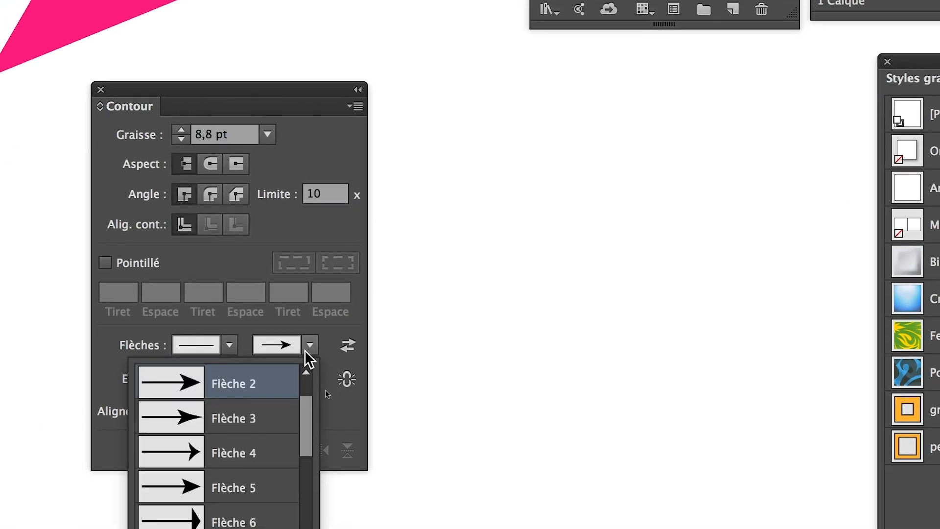
left_click(285, 457)
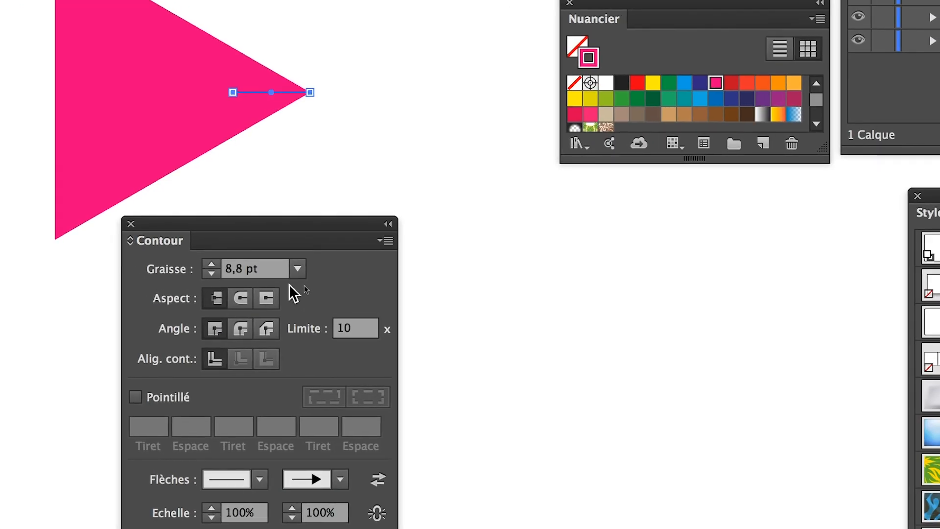
Reduce the arrowed line's stroke weight progressively to 0 pt
left_click(211, 273)
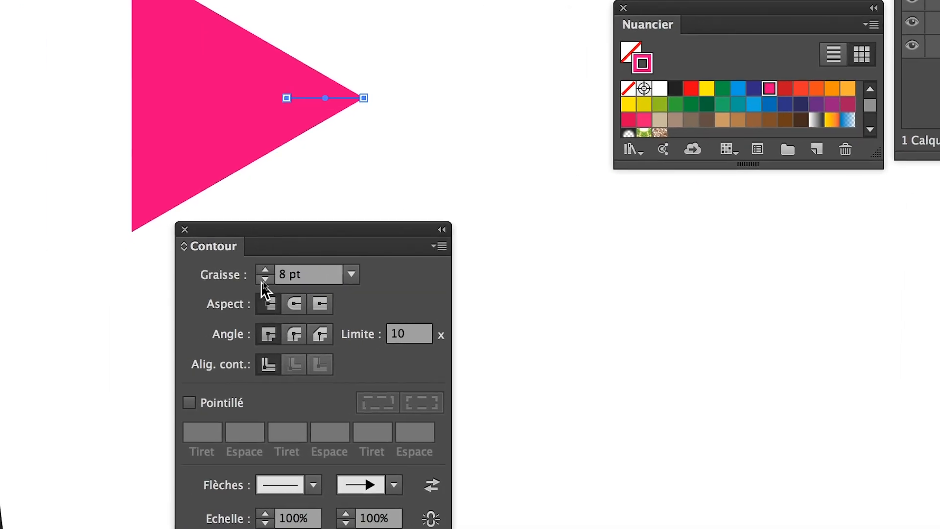
left_click(264, 279)
left_click(265, 280)
left_click(264, 280)
left_click(265, 280)
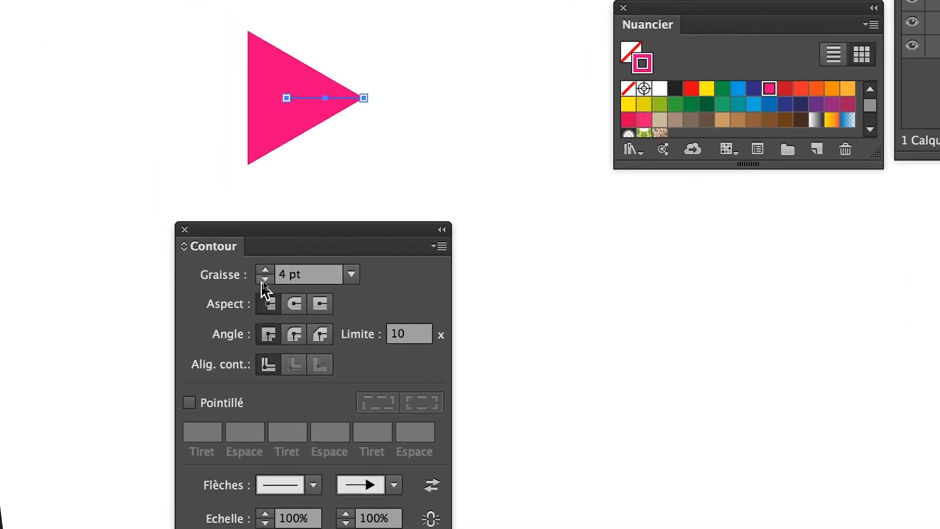
left_click(265, 280)
left_click(264, 280)
left_click(265, 280)
left_click(264, 280)
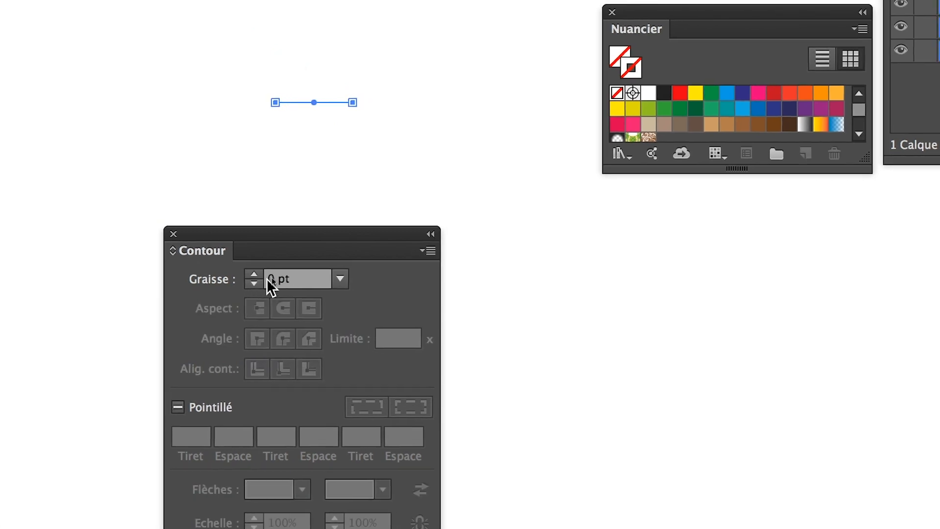
Restore the short line's pink stroke with a weight of 1 pt
left_click(351, 274)
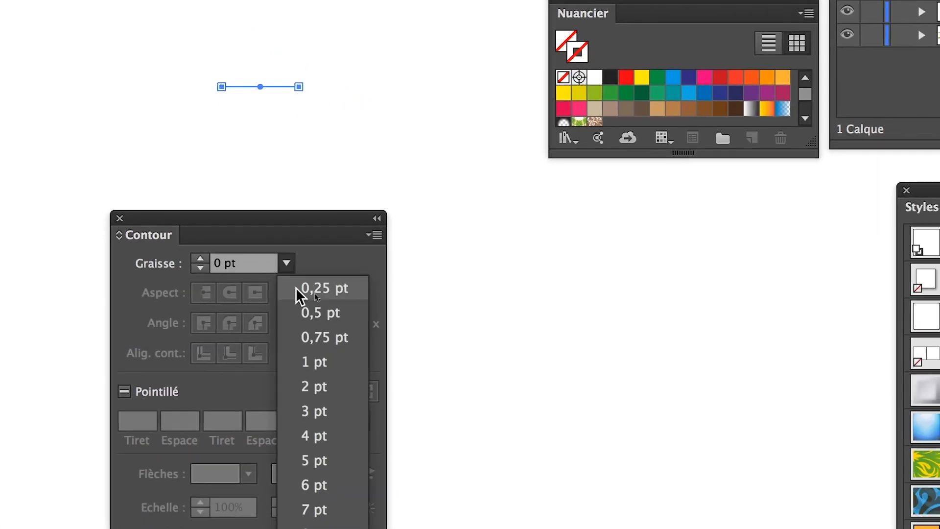
left_click(300, 312)
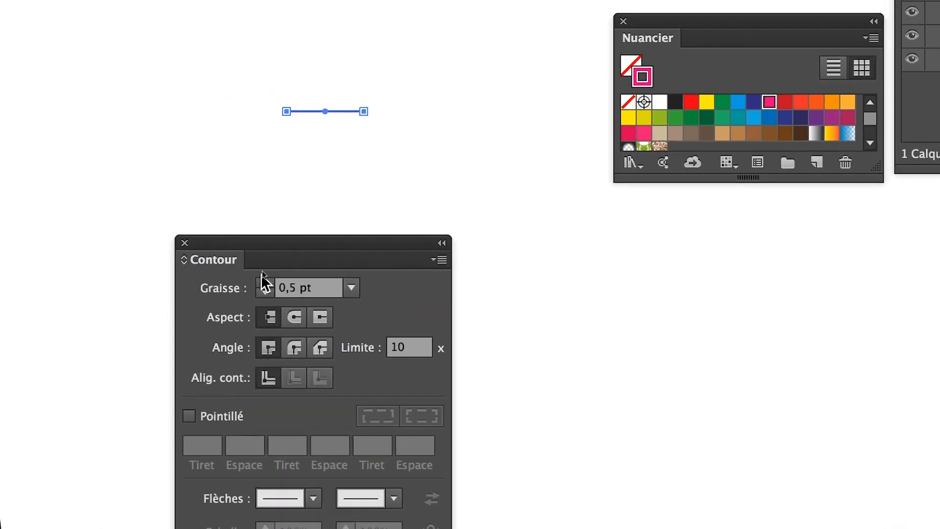
left_click(265, 282)
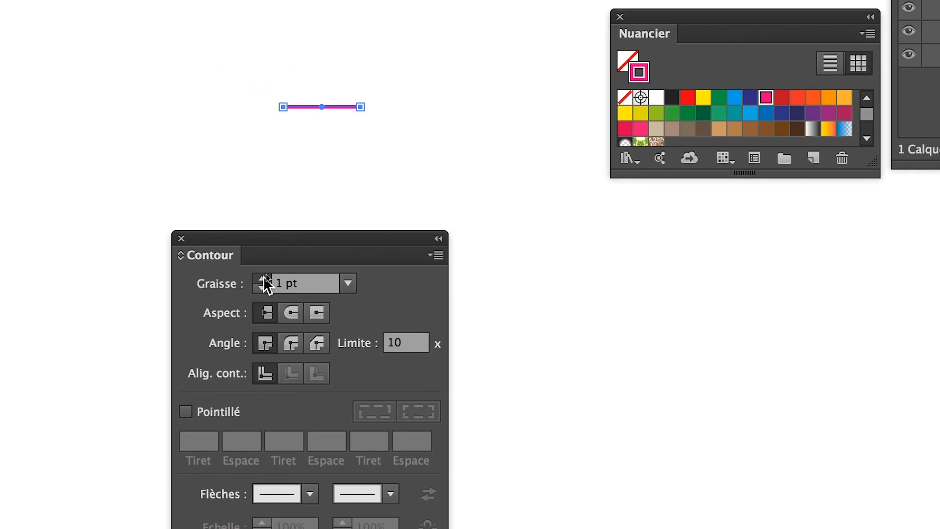
Set the pink line's stroke weight to 3 pt and add a solid arrowhead to its end
left_click(265, 279)
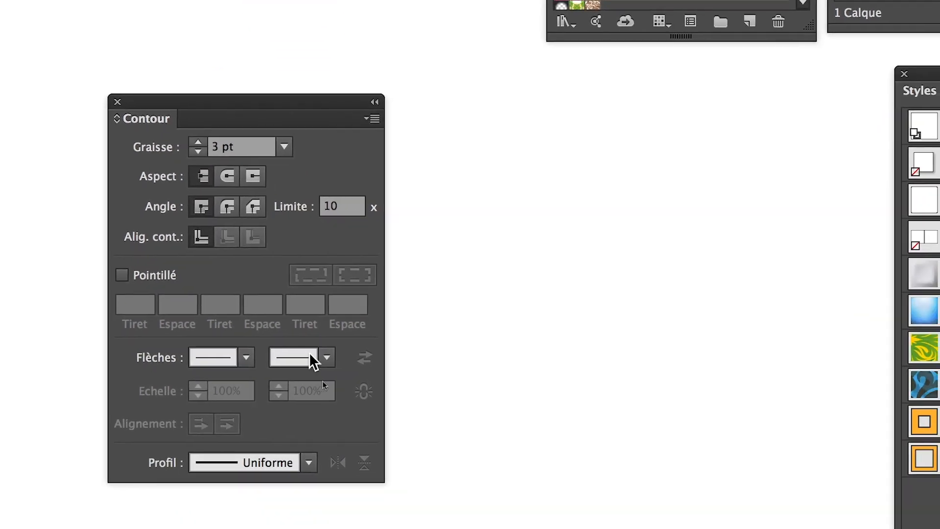
left_click(303, 351)
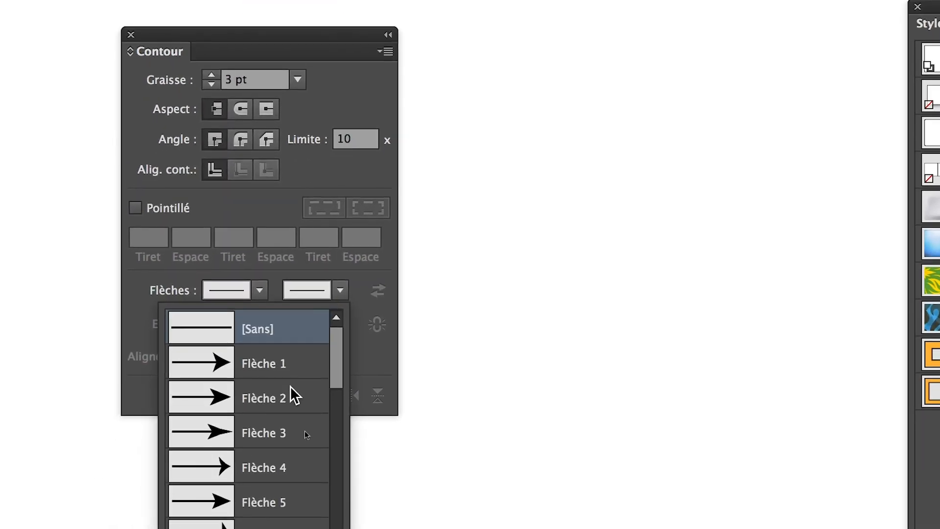
left_click(246, 444)
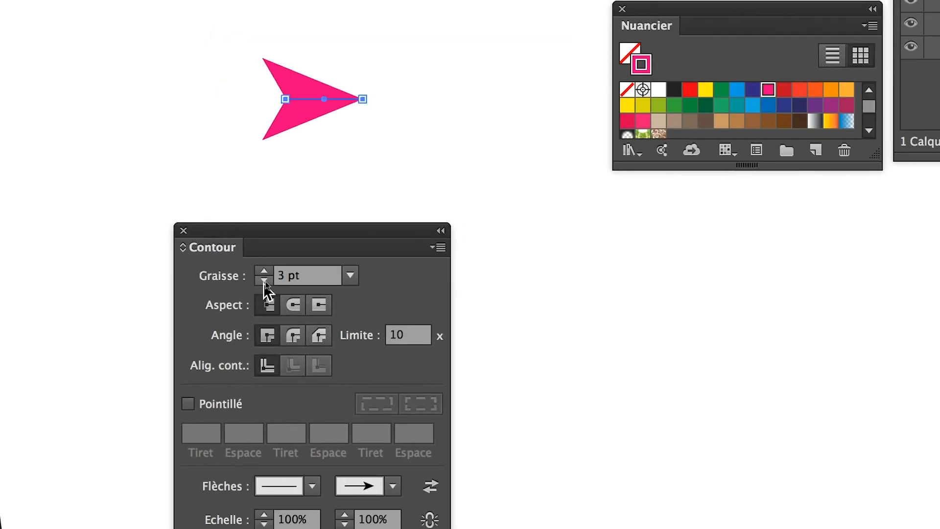
Try a 0,25 pt stroke weight on the arrow, set it to 1 pt, and deselect the arrow
left_click(349, 276)
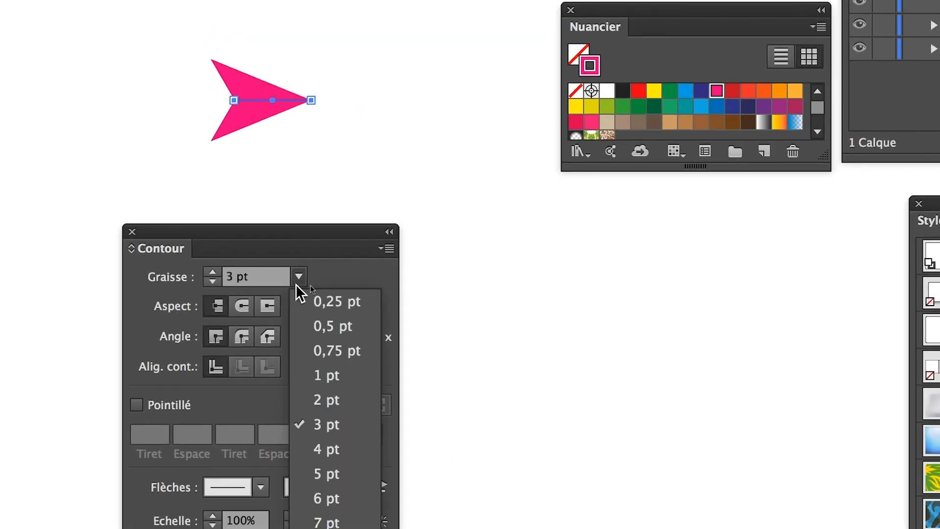
left_click(361, 300)
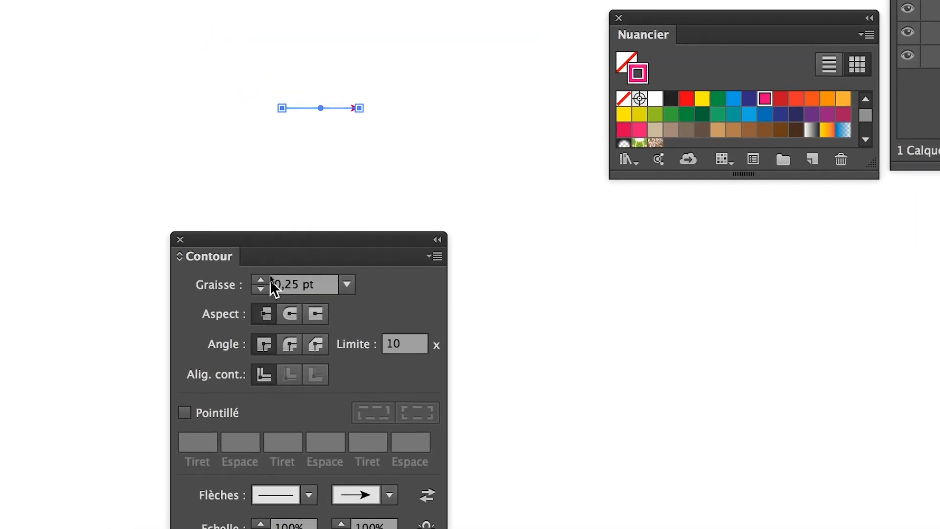
left_click(205, 260)
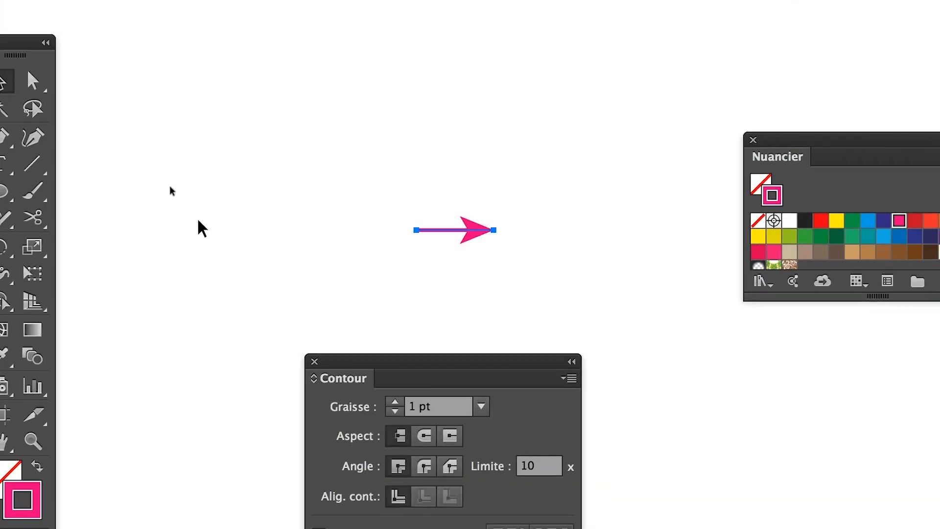
left_click(346, 312)
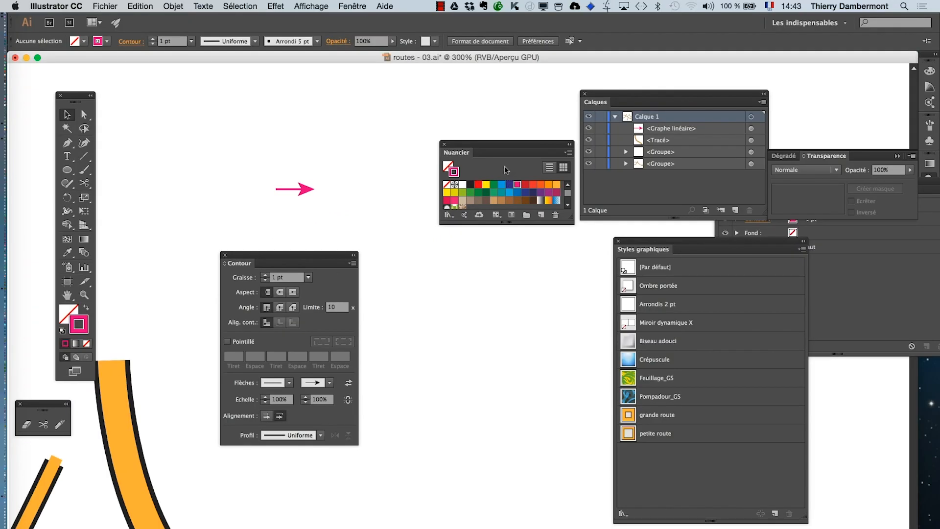
Clear the swatches and stroke panels away from the arrow, select the arrow, and show the brushes (Formes) panel floating and enlarged beside it
left_click_drag(493, 151, 517, 476)
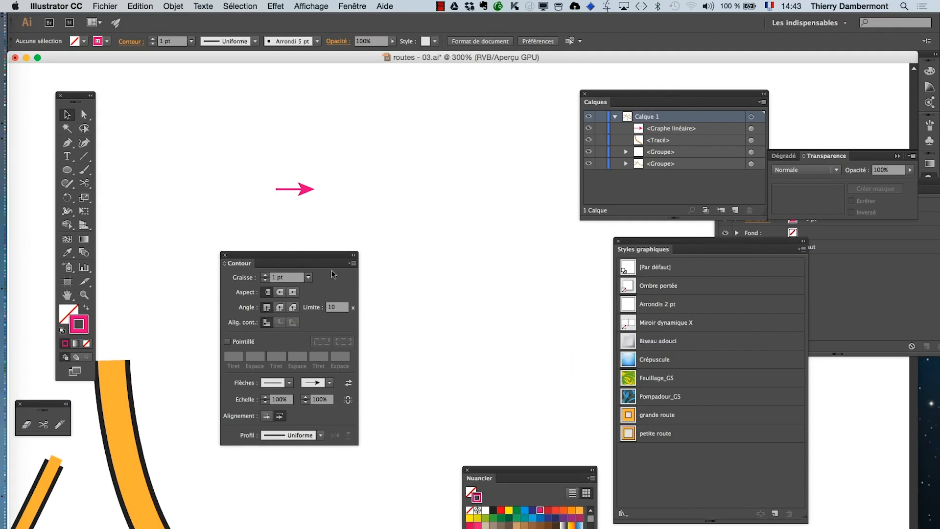
left_click_drag(327, 260, 226, 386)
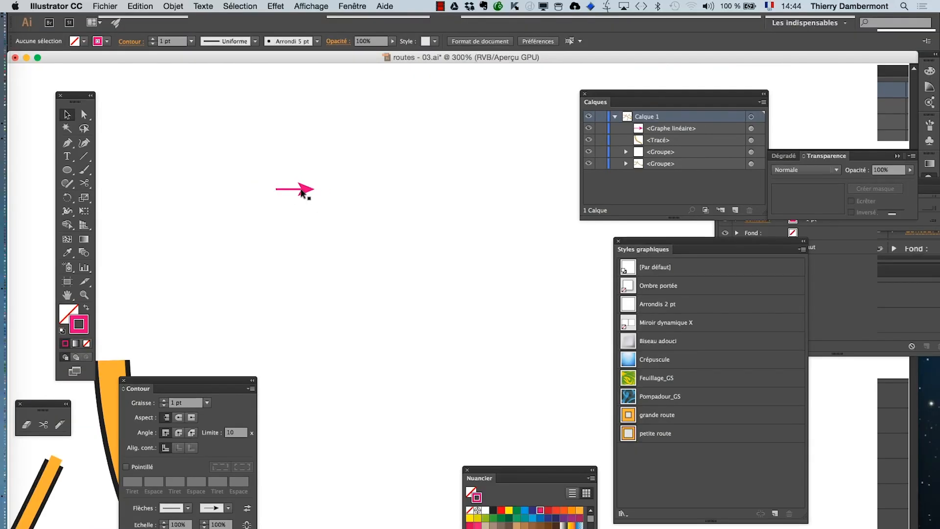
left_click(303, 193)
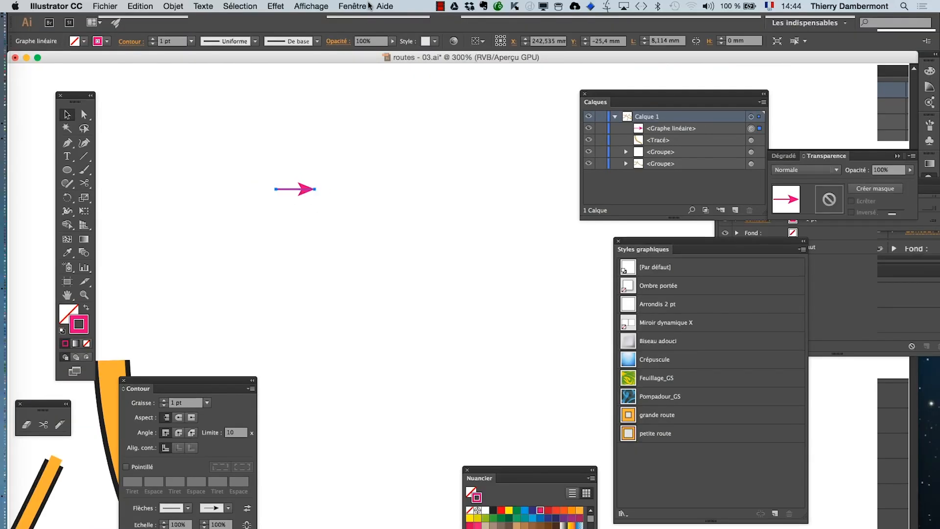
left_click(352, 6)
left_click(395, 248)
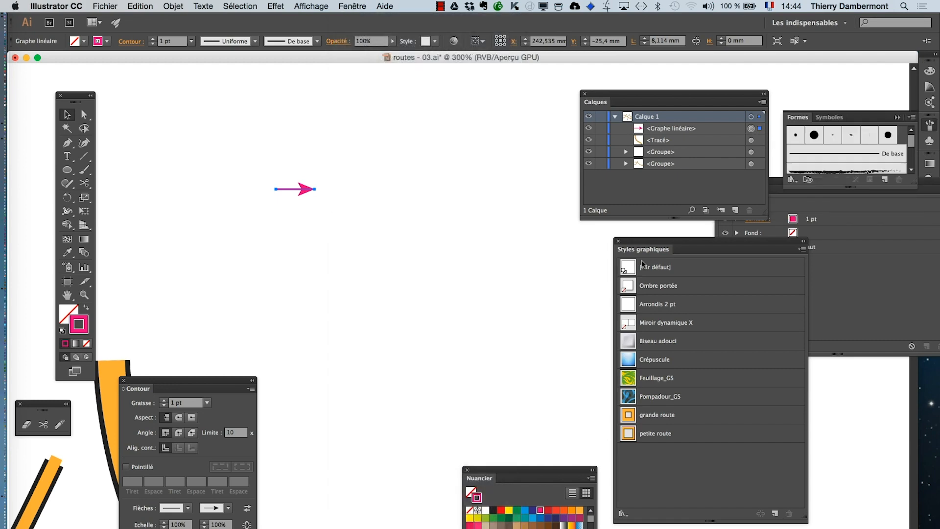
left_click_drag(797, 118, 413, 120)
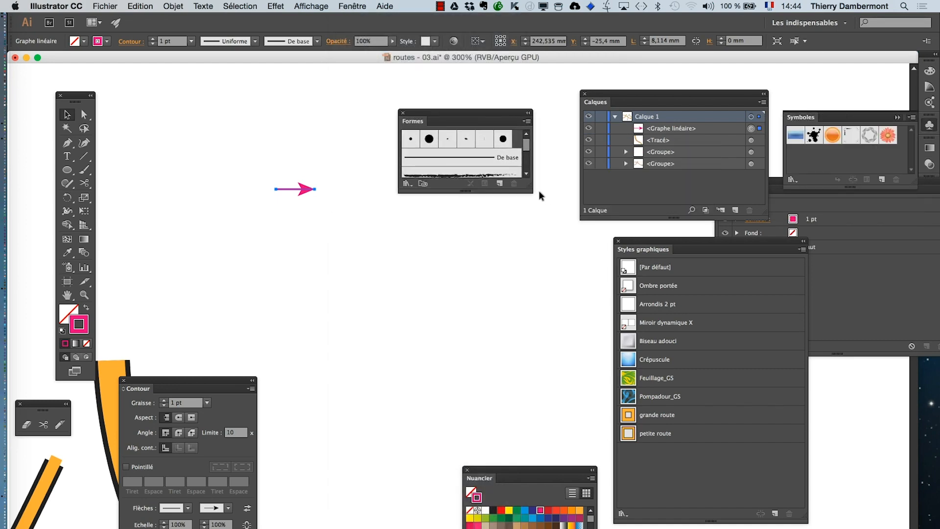
mouse_move(528, 185)
left_mouse_down()
mouse_move(567, 388)
mouse_move(578, 399)
left_mouse_up()
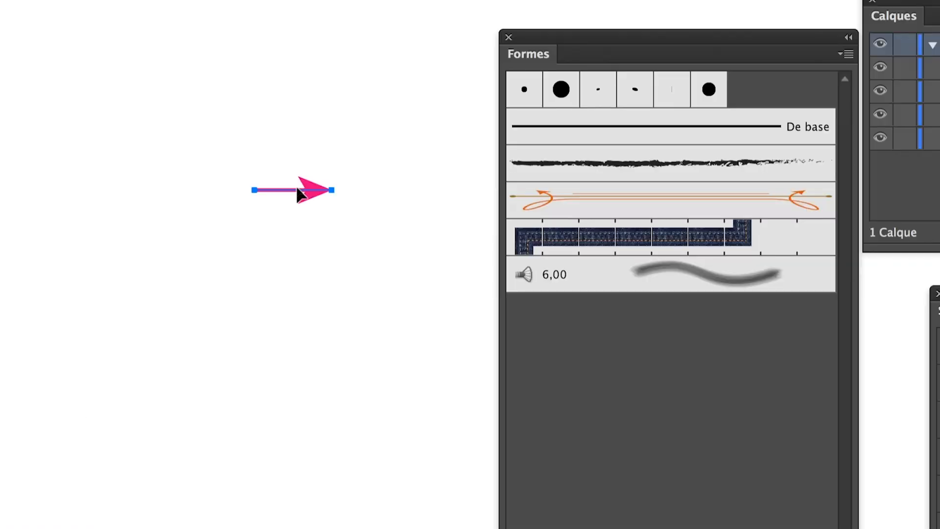
Create a new brush from the pink arrow, choosing Forme de motif as its type
left_click_drag(298, 193, 545, 381)
left_click_drag(382, 253, 382, 254)
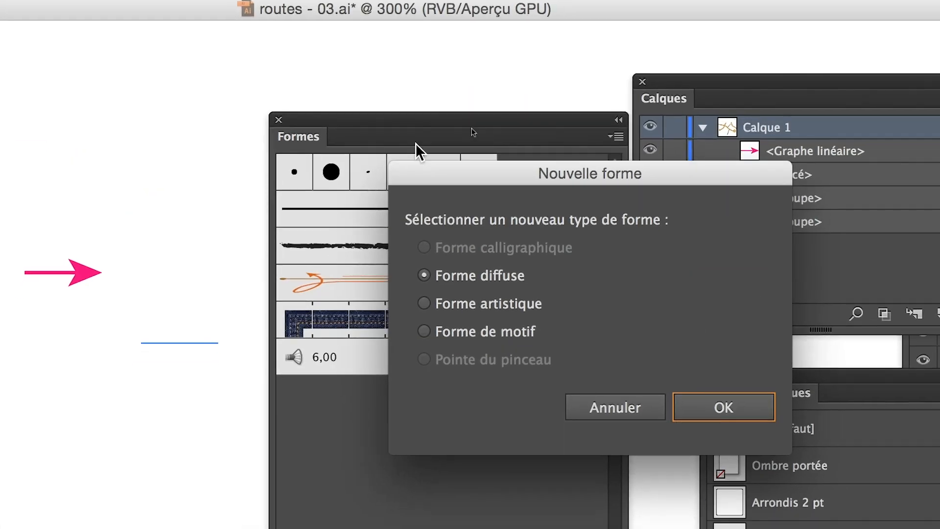
left_click_drag(420, 171, 189, 107)
left_click_drag(319, 112, 307, 105)
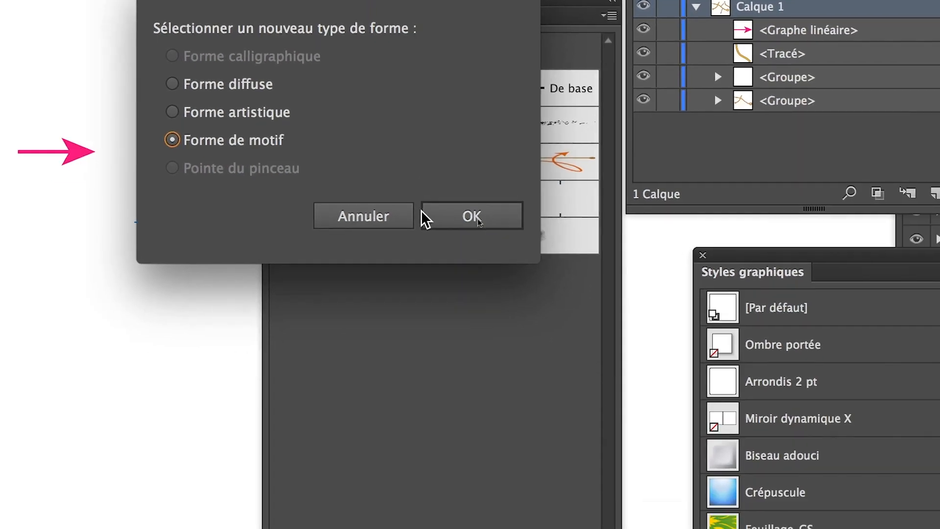
left_click(450, 221)
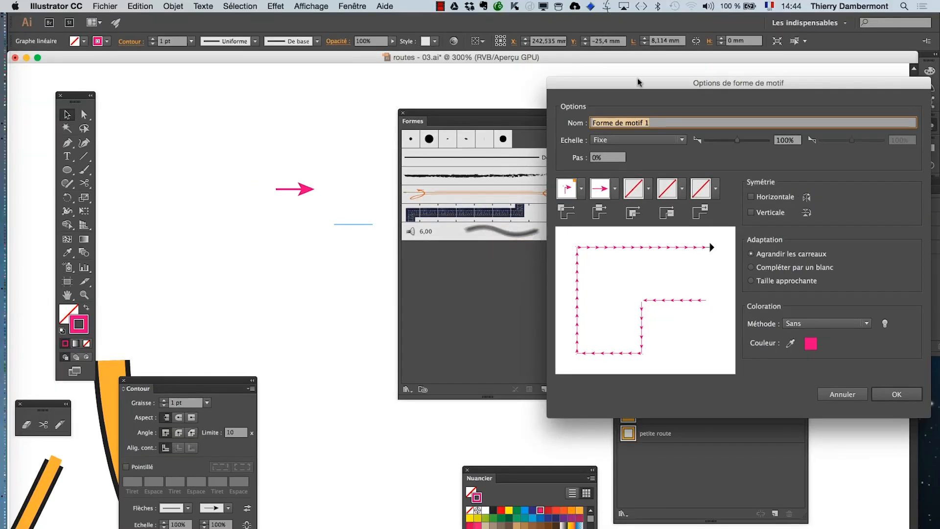
Set the pattern brush's outer corner tile to Aucun, keeping the options dialog clear of the screen edge
left_click_drag(637, 82, 323, 73)
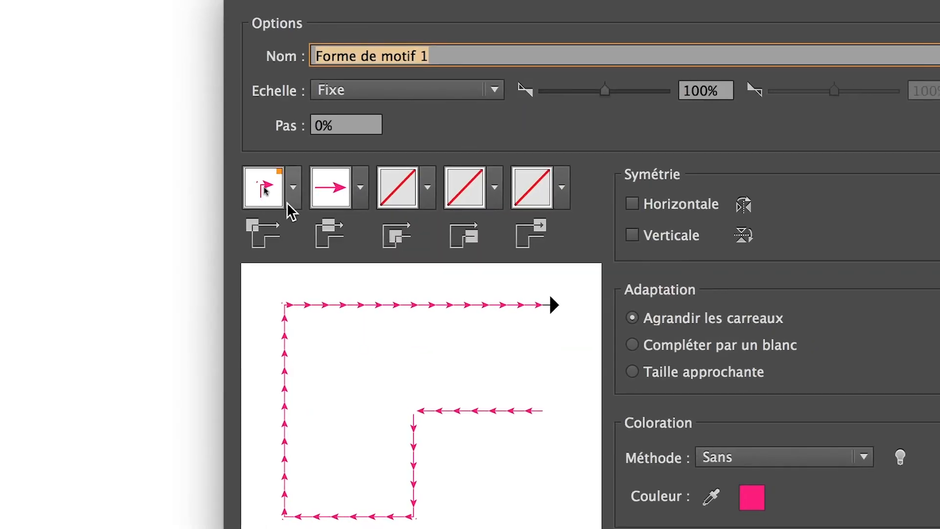
left_click(193, 126)
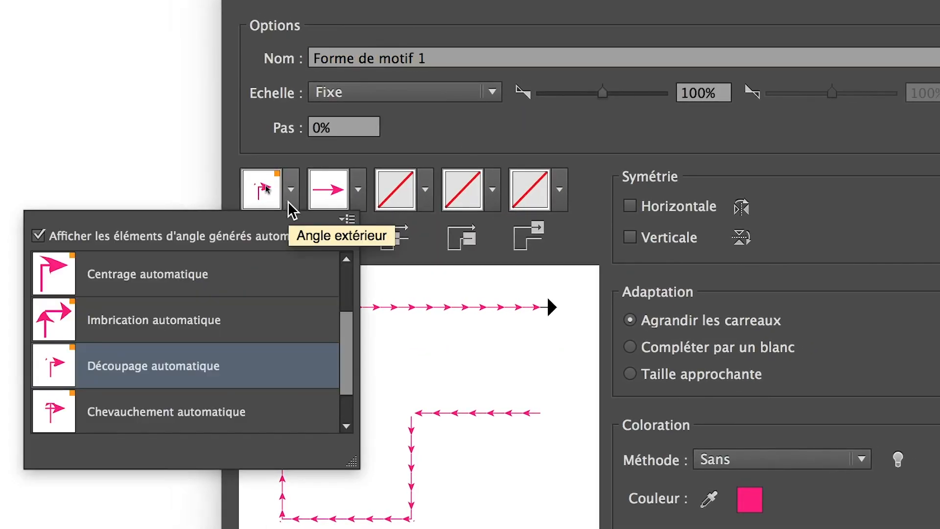
scroll(238, 274, "up", 2)
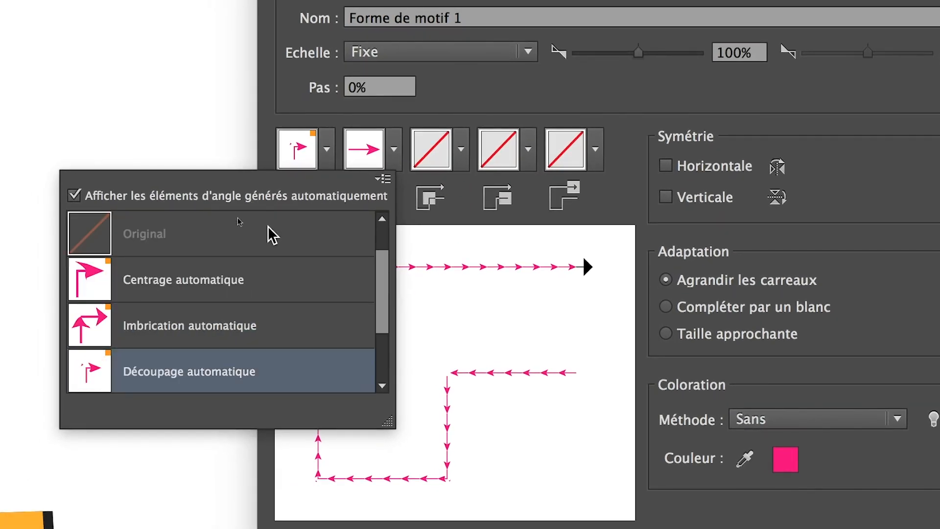
scroll(269, 228, "down", 2)
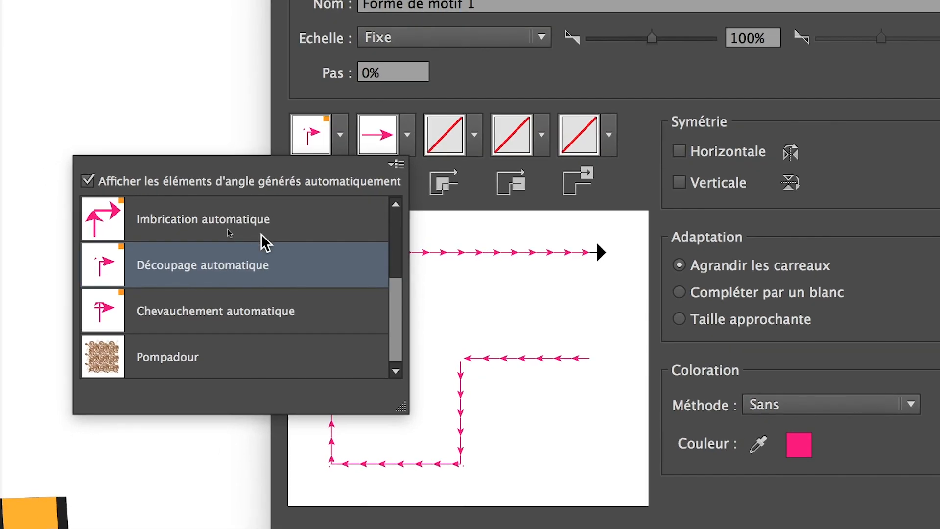
scroll(259, 255, "up", 1)
scroll(267, 240, "up", 2)
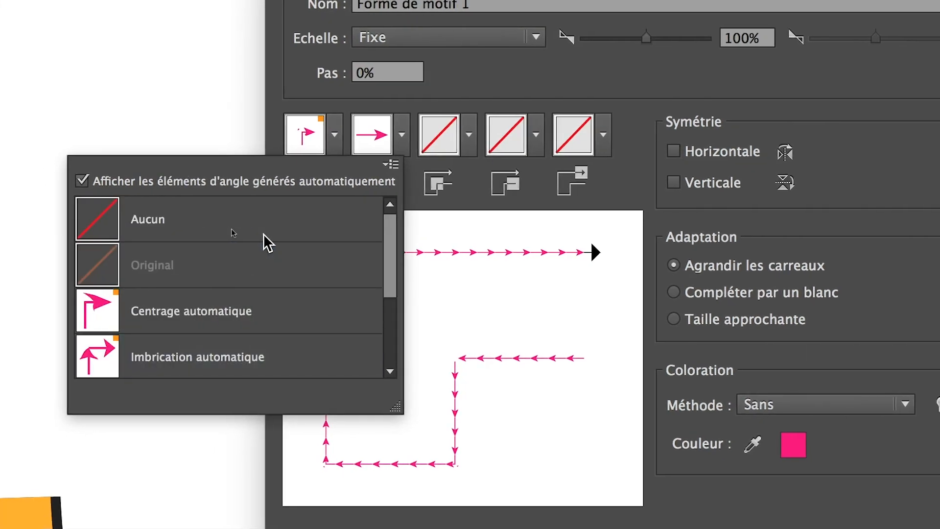
left_click(267, 240)
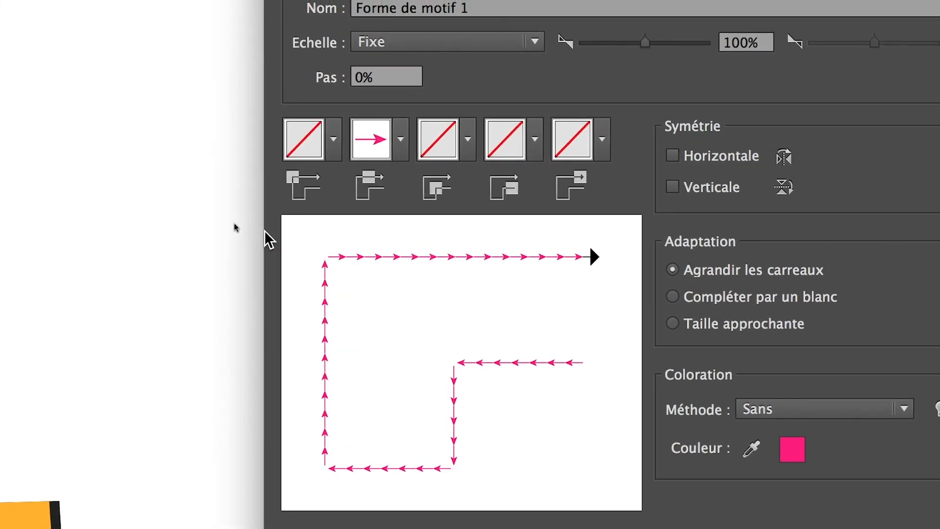
left_click(335, 139)
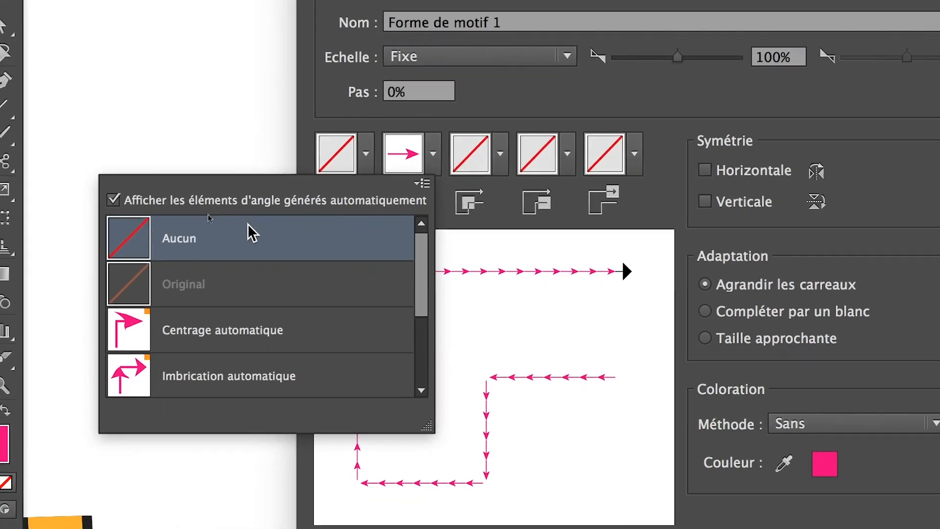
left_click(238, 247)
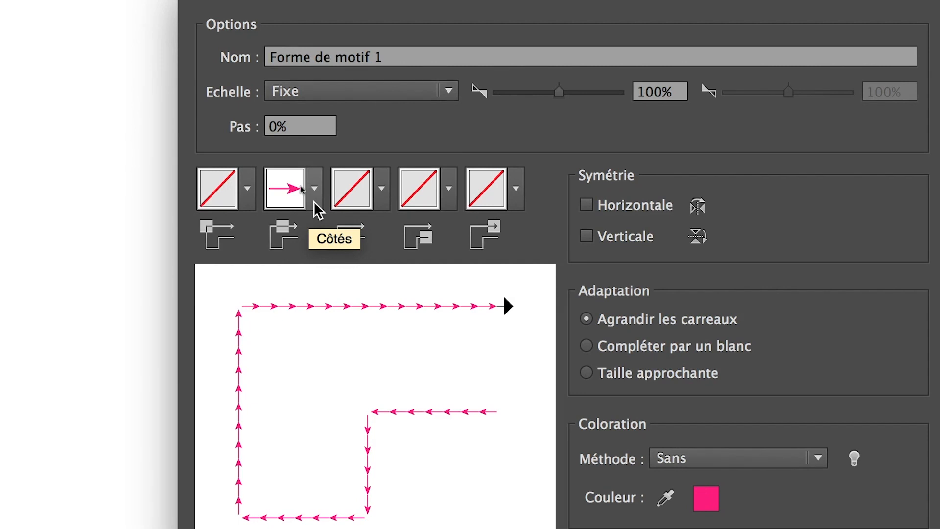
Set the pattern brush's spacing (Pas) to 80%, trying 20% and 40% first, and create the brush
left_click(274, 124)
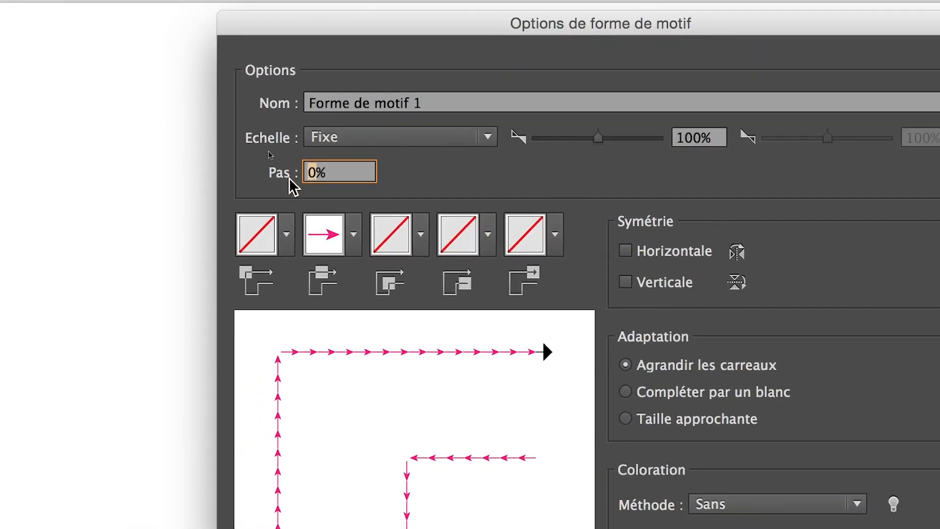
type("20")
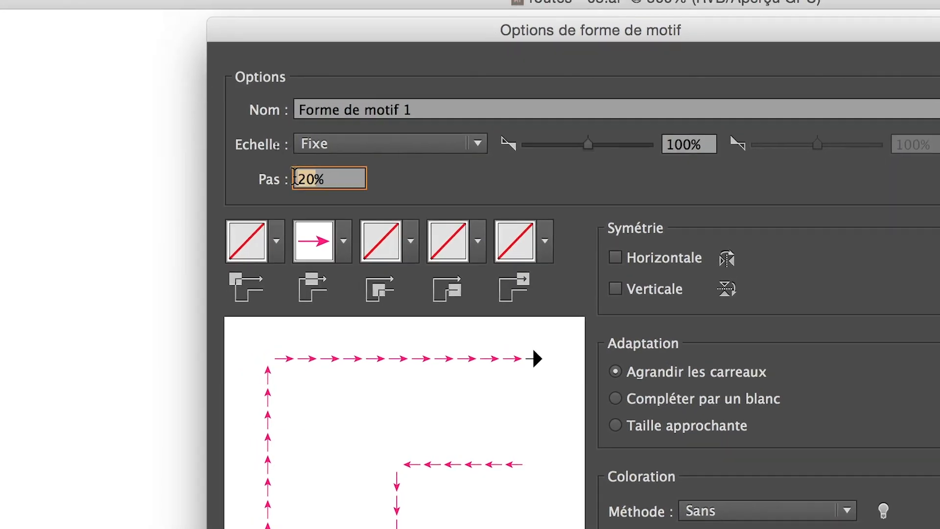
key("BackSpace")
key("BackSpace")
type("40")
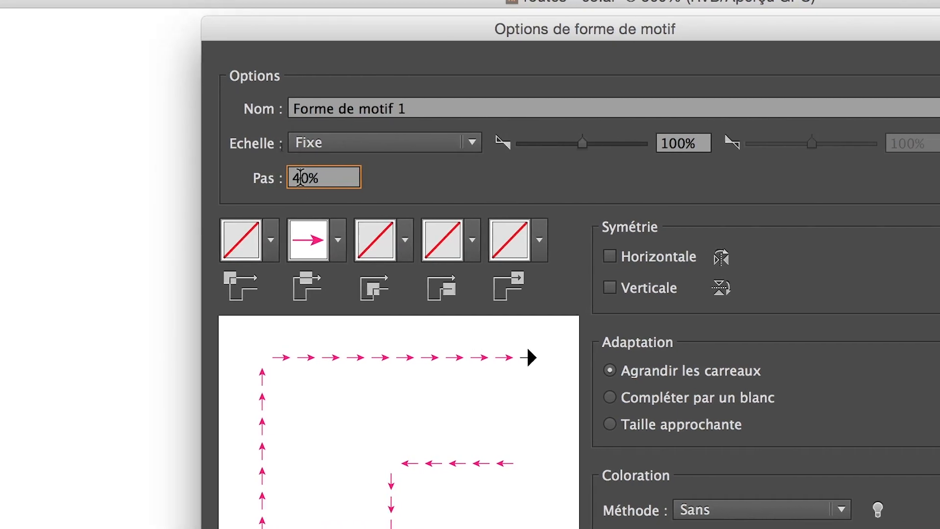
left_click_drag(309, 178, 280, 178)
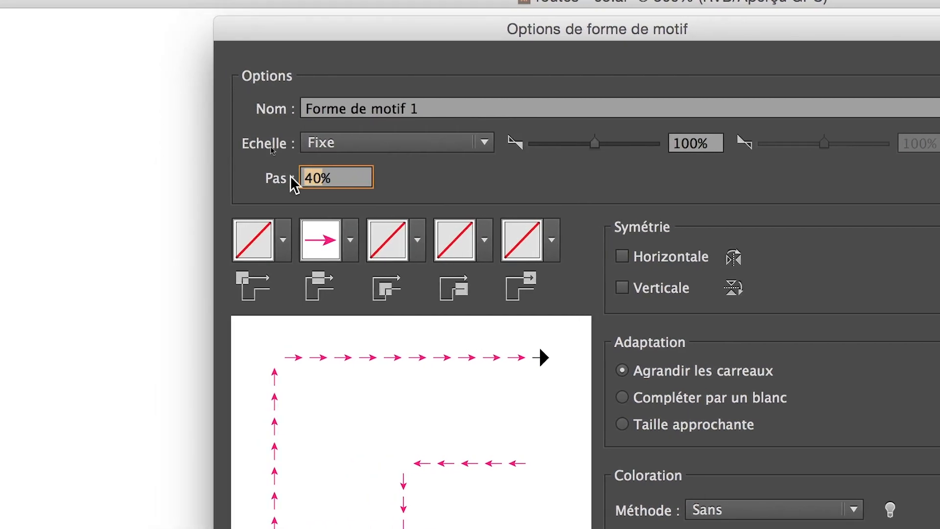
type("80")
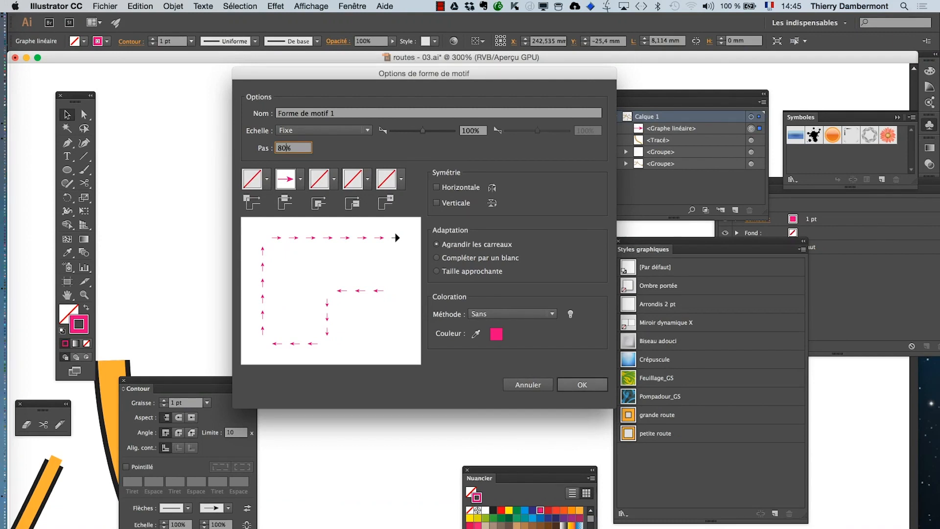
key("Return")
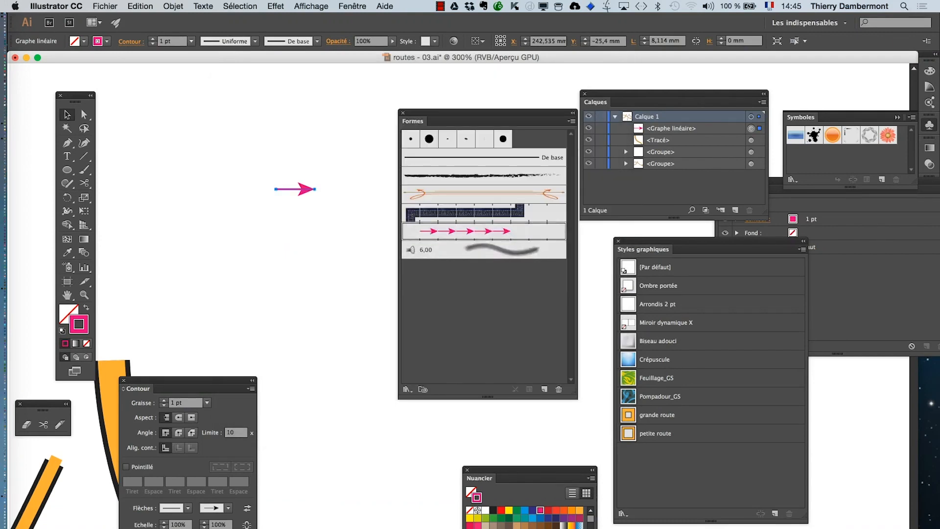
Move the brushes panel off the drawing and frame the free-standing orange road at 200%
key("super+minus")
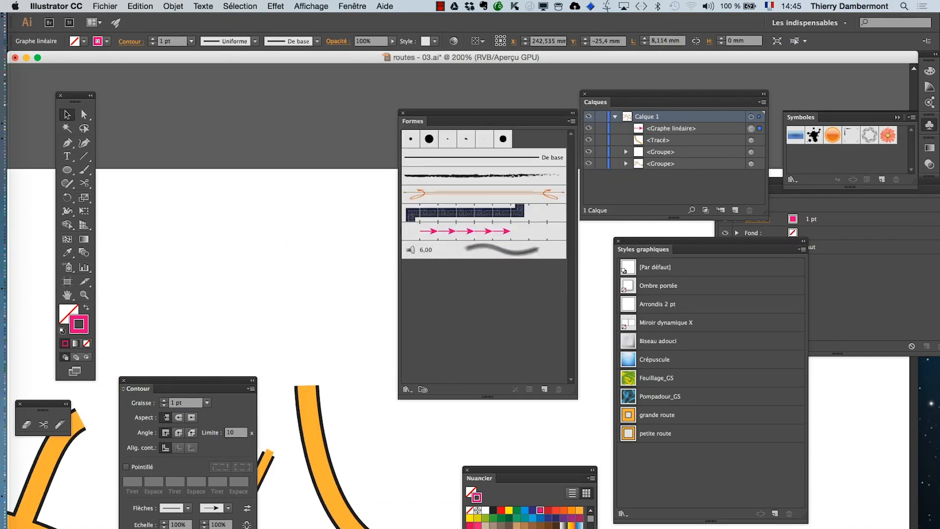
left_click_drag(441, 114, 500, 142)
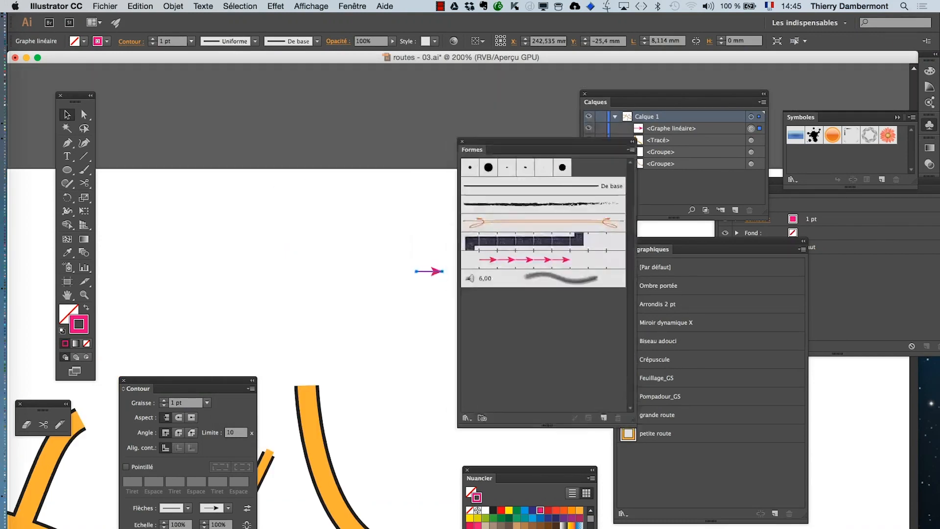
key("super+minus")
key("super+plus")
key("super+plus")
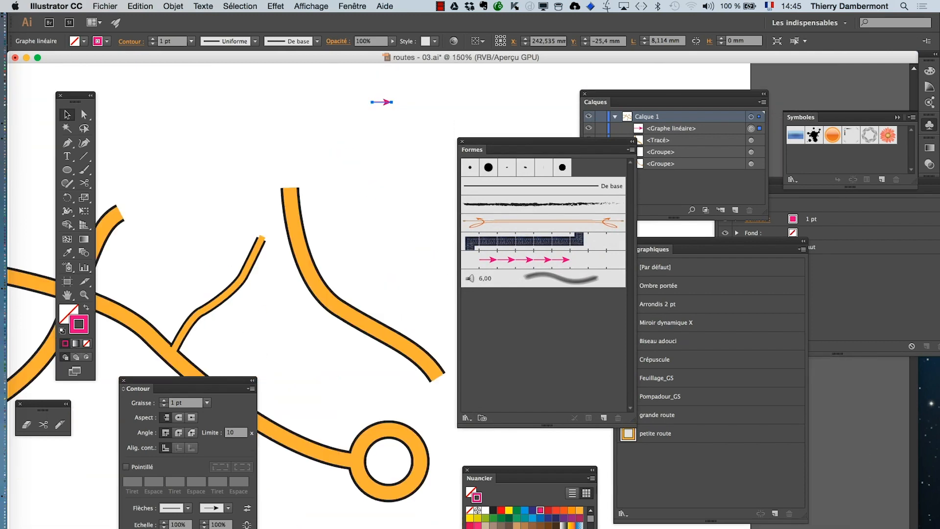
scroll(303, 245, "right", 6)
scroll(304, 245, "down", 2)
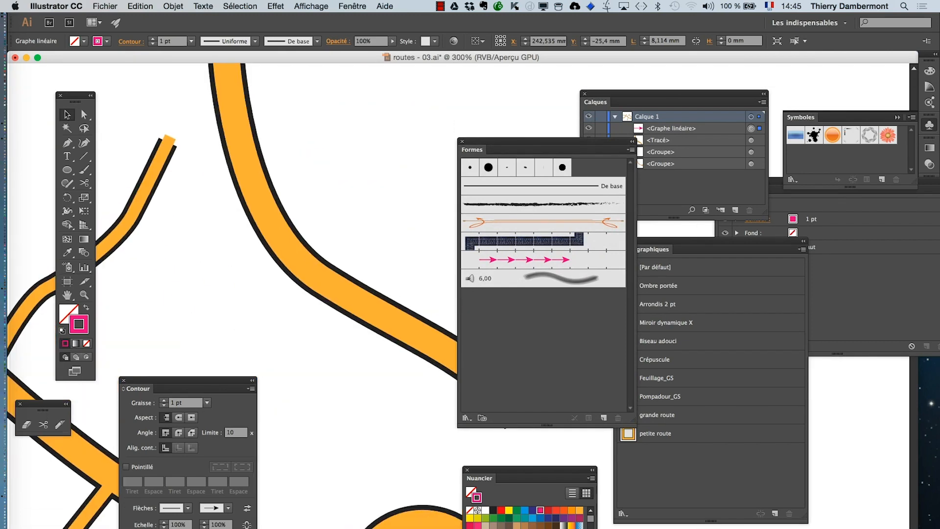
key("super+minus")
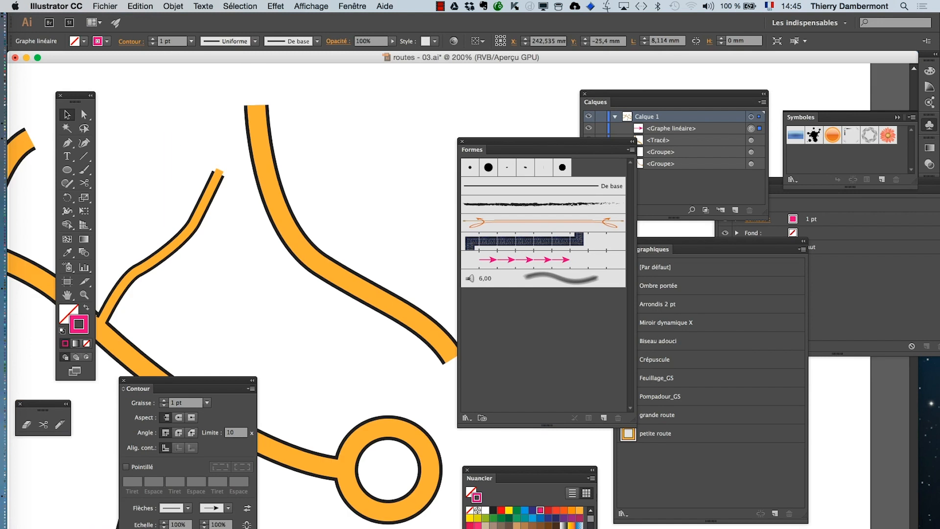
Add a new stroke (Contour) to the appearance of the free-standing orange road, keeping the floating panels clear of it
left_click(318, 263)
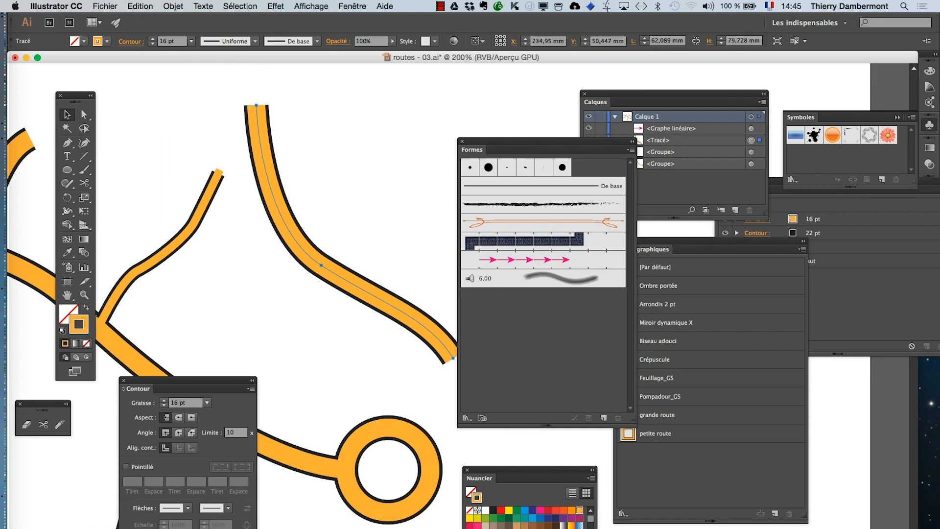
left_click_drag(186, 380, 340, 395)
left_click_drag(832, 194, 505, 101)
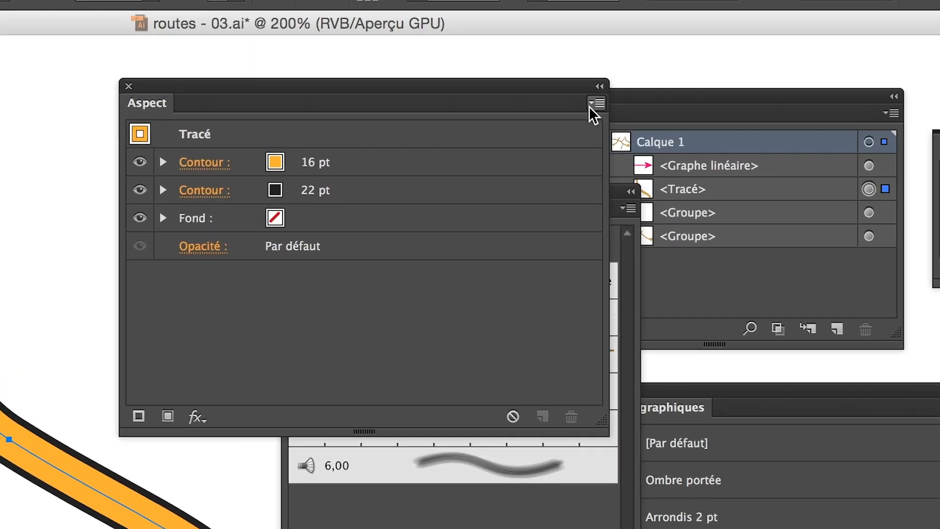
left_click(639, 90)
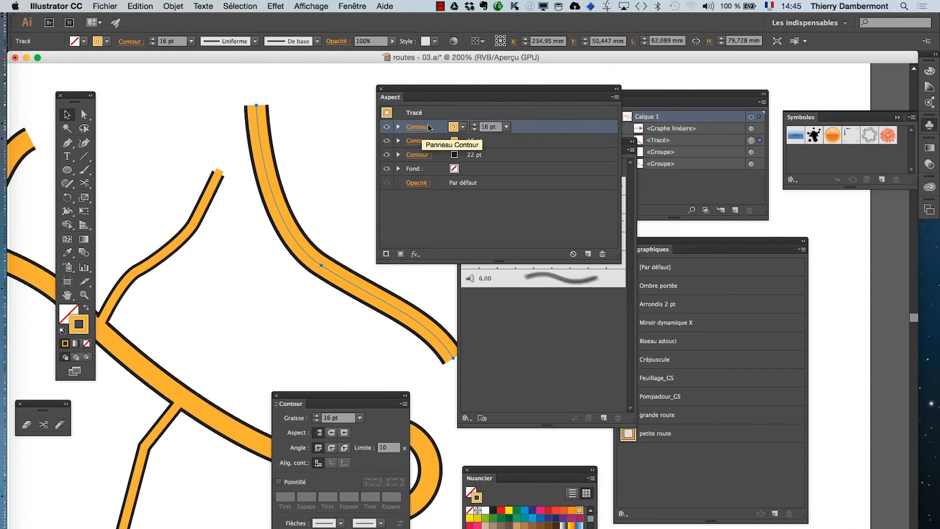
Apply the pink arrow pattern brush to the road's new top stroke and deselect the road
left_click_drag(459, 87, 144, 259)
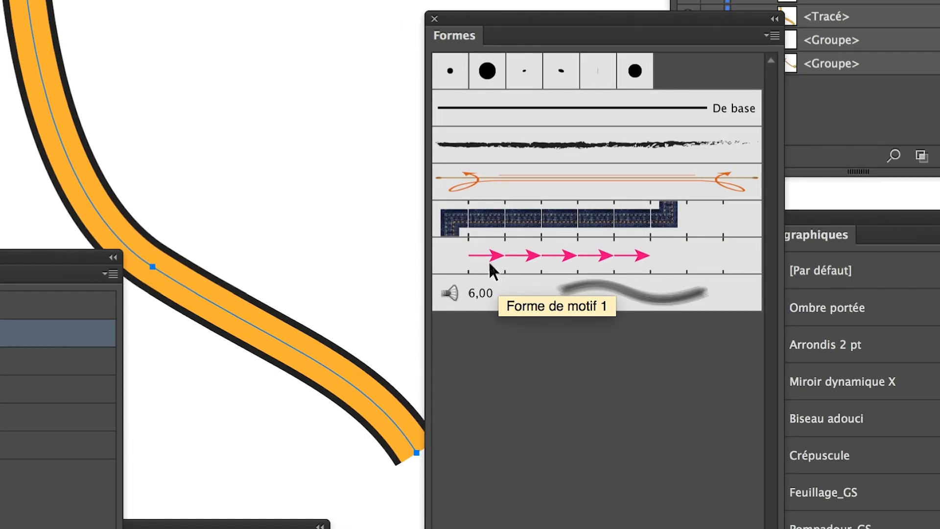
left_click(490, 265)
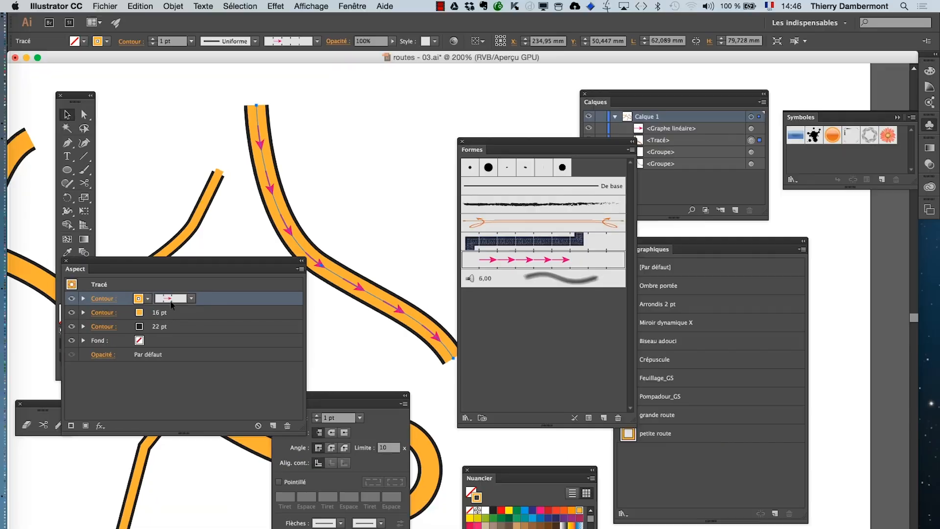
left_click(349, 231)
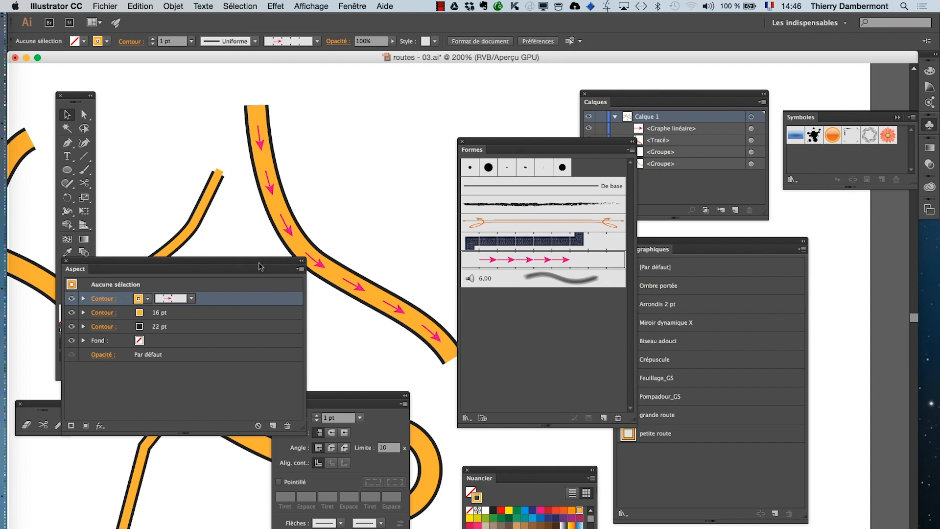
Place the pink arrow brush's tile artwork on the empty artboard beside the road, clearing the appearance panel from the tools
left_click_drag(262, 267, 219, 301)
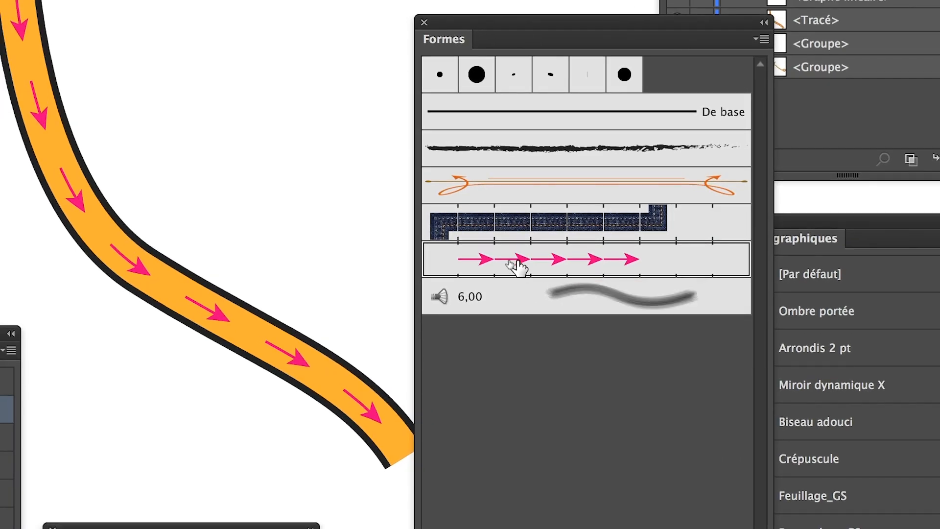
mouse_move(519, 267)
left_mouse_down()
mouse_move(396, 233)
mouse_move(284, 164)
mouse_move(275, 142)
left_mouse_up()
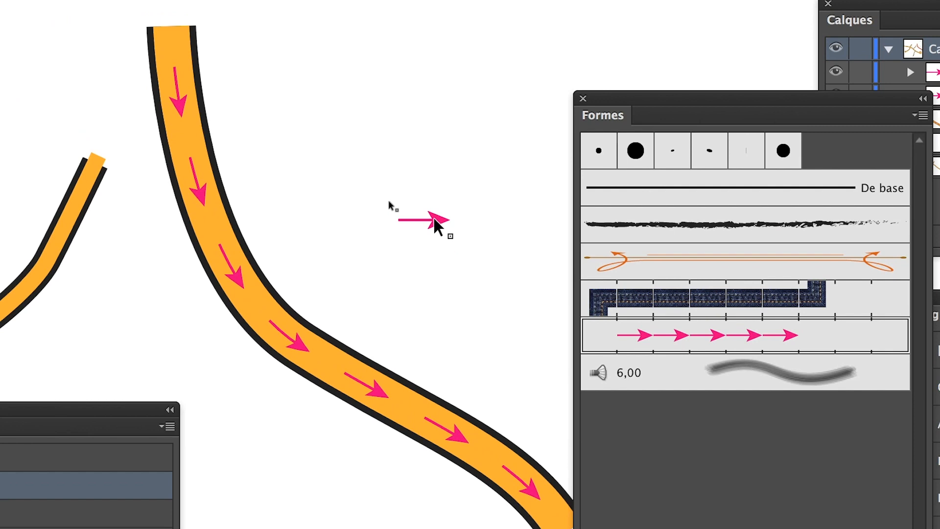
left_click_drag(434, 220, 435, 222)
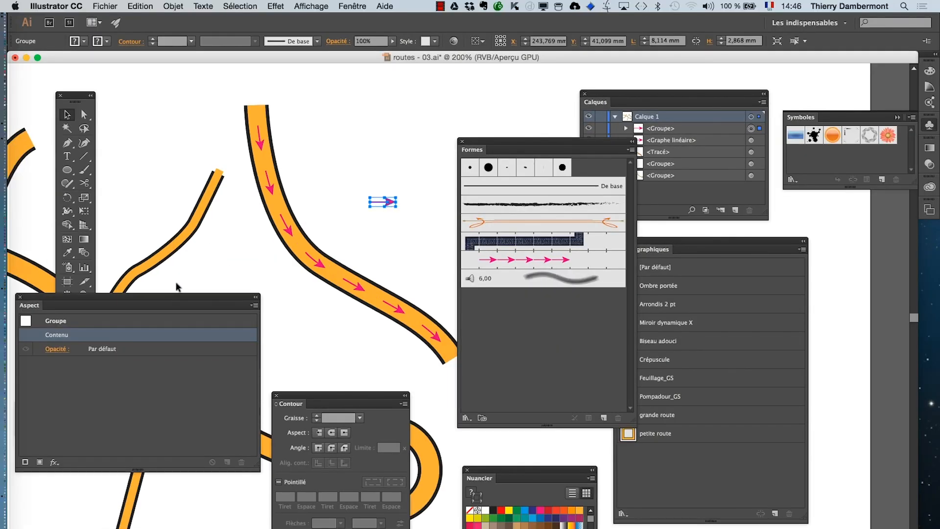
left_click_drag(180, 300, 155, 409)
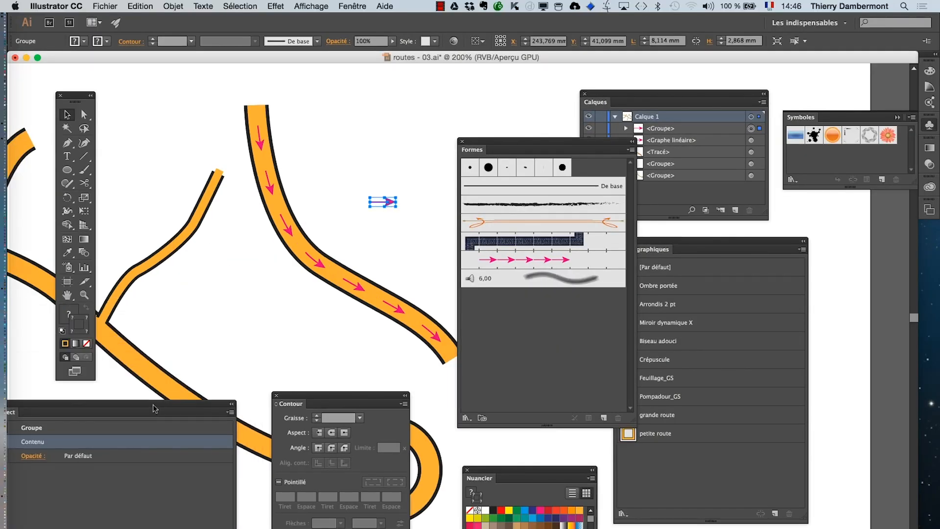
Try a white stroke on the placed arrow group and remove the group's stroke
left_click(486, 510)
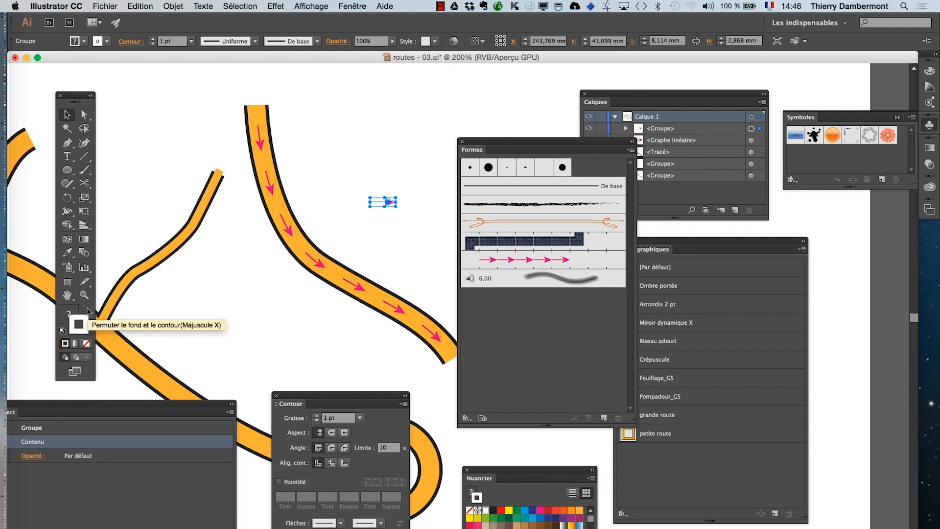
left_click(87, 343)
left_click(73, 326)
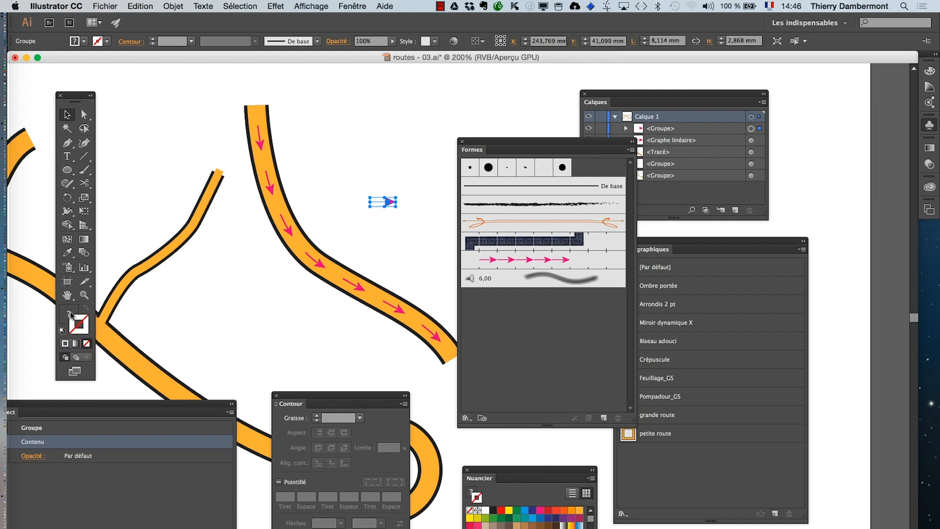
left_click(402, 209)
left_click(392, 205)
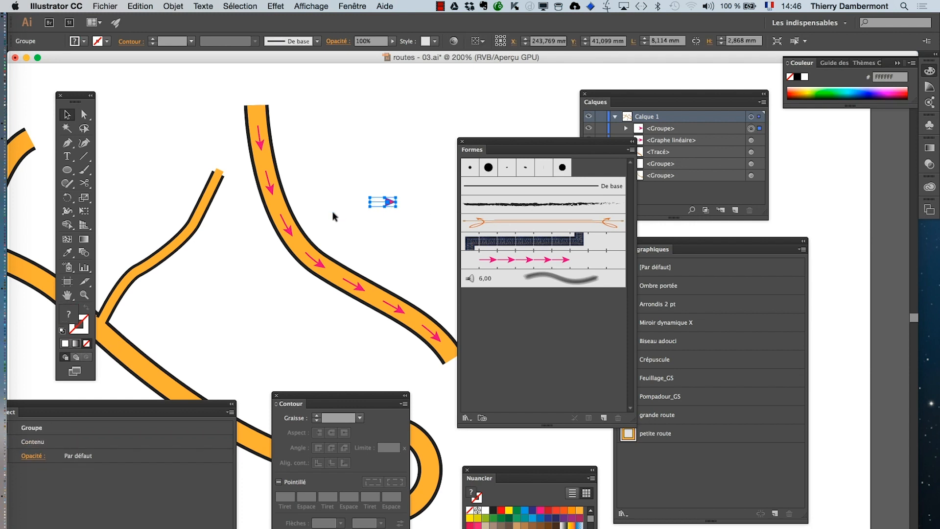
key("x")
scroll(402, 237, "up", 1)
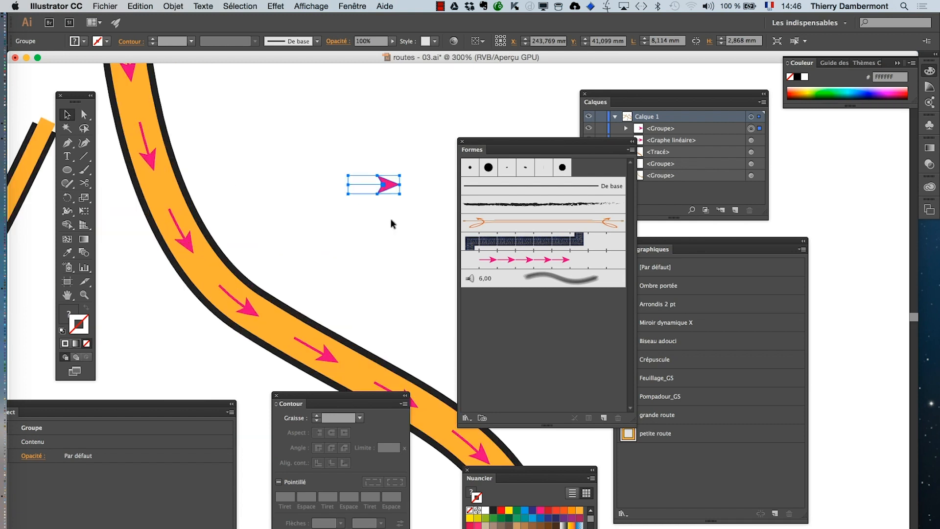
Try a blue stroke on the whole arrow group and remove it again
left_click(525, 510)
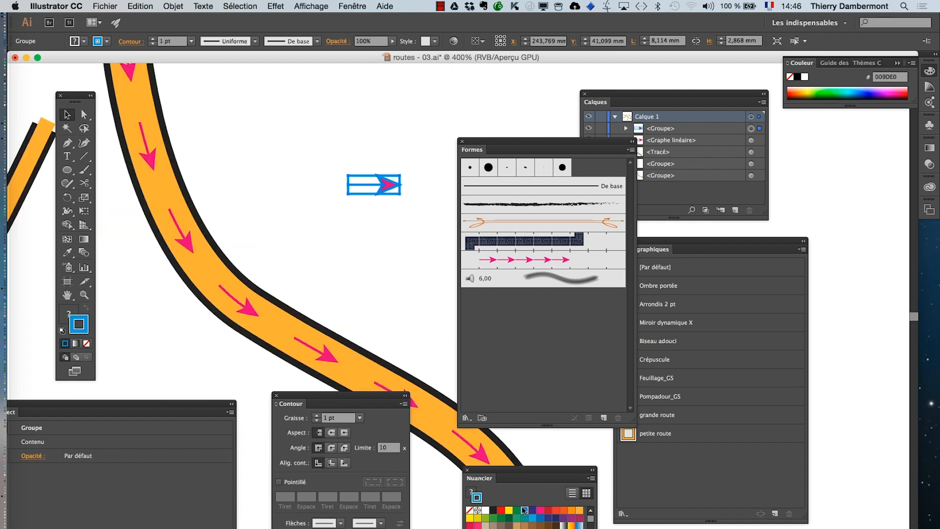
scroll(378, 204, "up", 1)
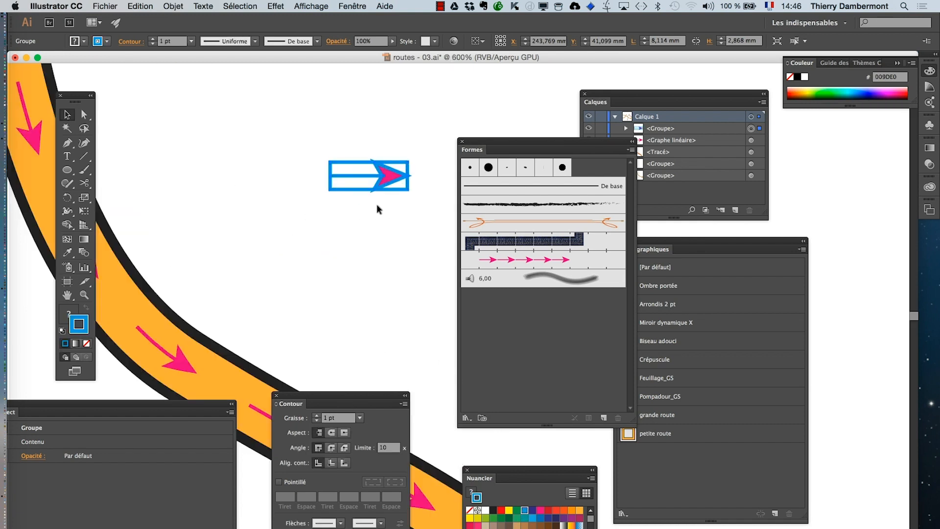
key("slash")
Switch to outline view (Tracés) and delete the invisible bounding rectangle around the arrow
key("a")
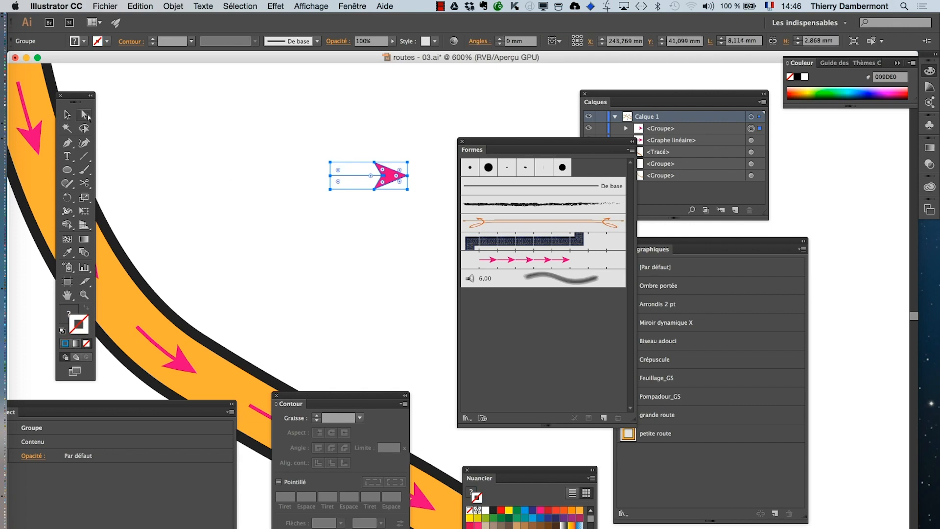
left_click(359, 208)
left_click(354, 190)
left_click(373, 189)
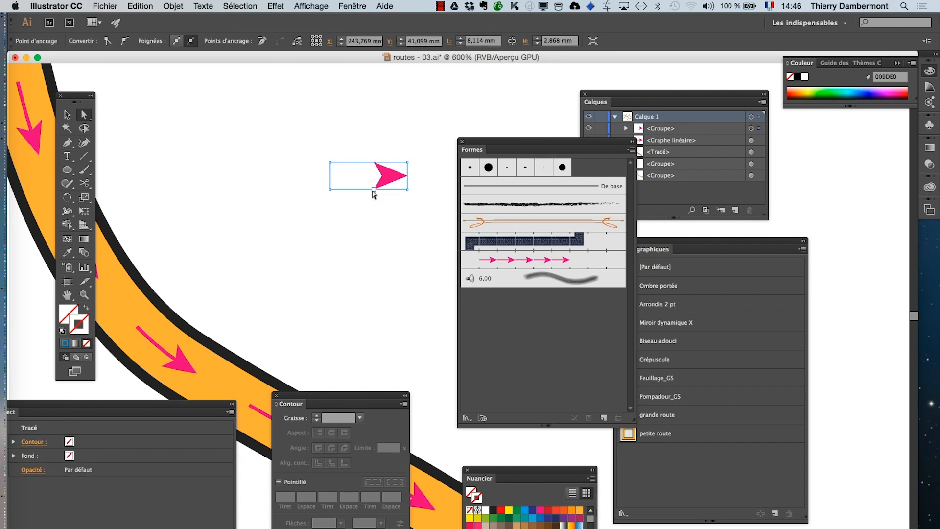
left_click(321, 6)
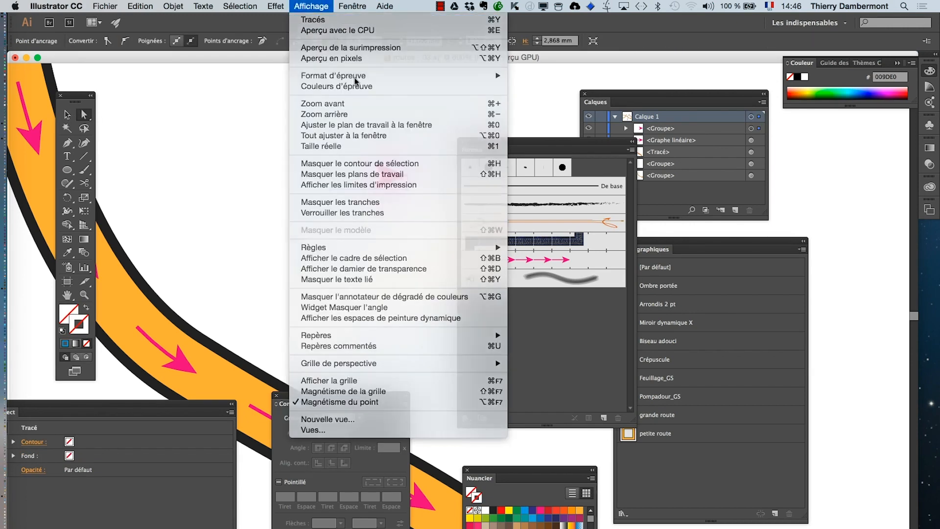
left_click(324, 15)
left_click(358, 197)
left_click(358, 189)
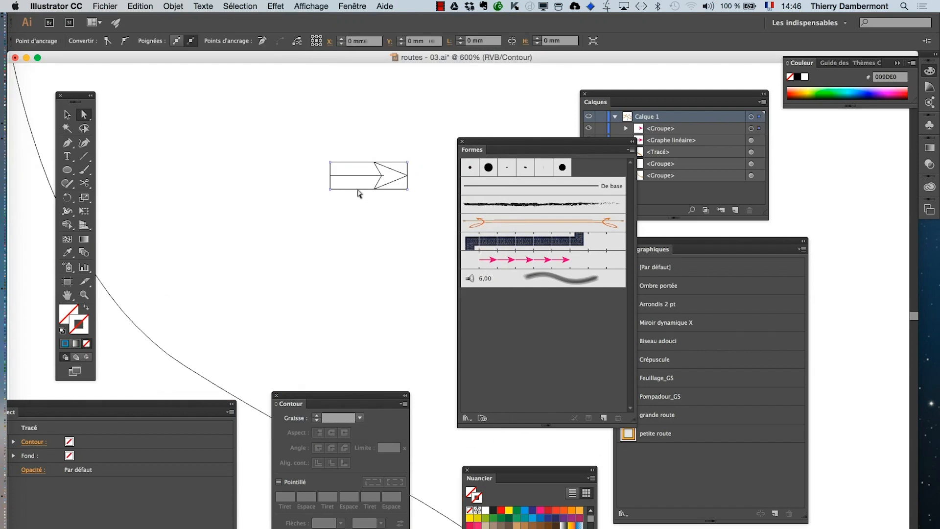
key("Delete")
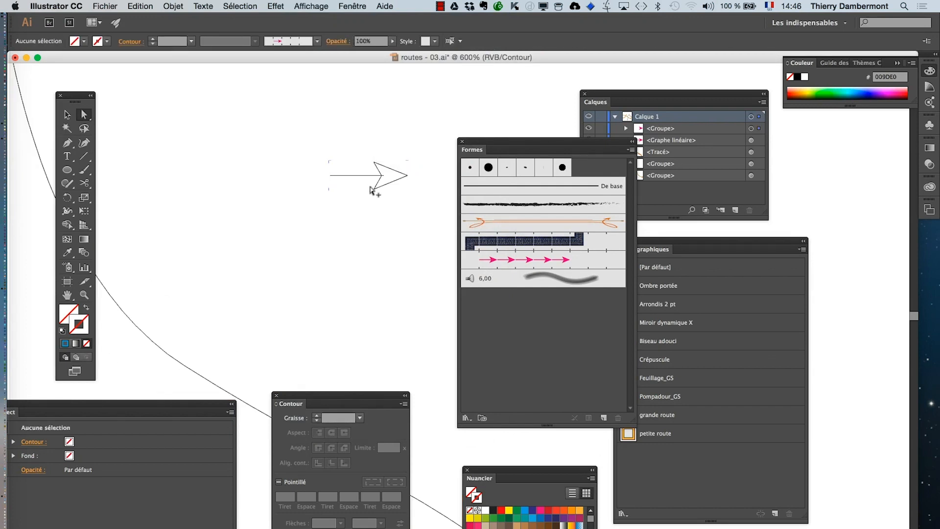
Fill the arrowhead with the blue swatch 009DE0
scroll(371, 186, "up", 2)
left_click(392, 147)
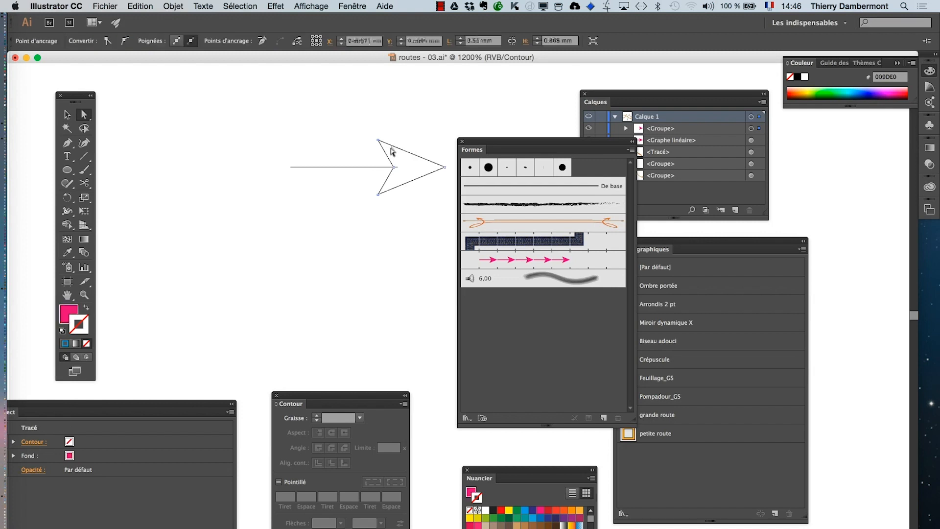
left_click(65, 343)
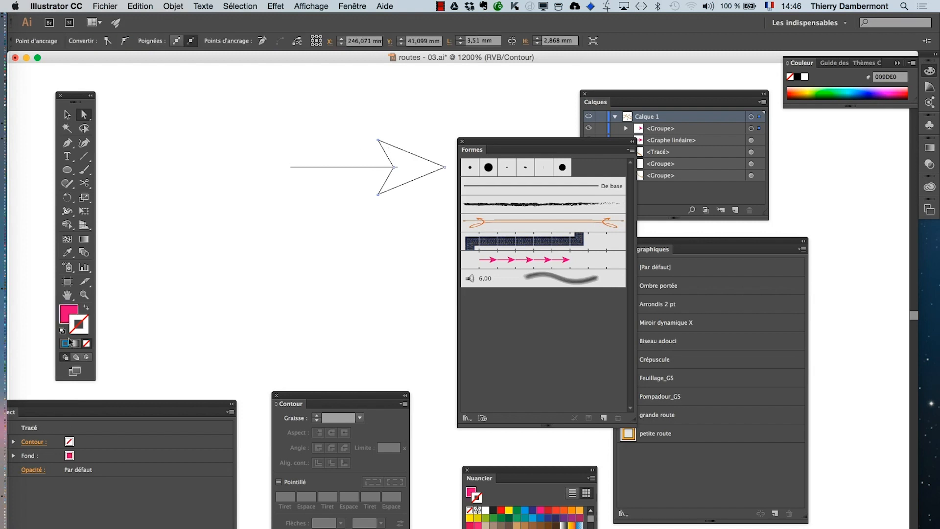
left_click(524, 511)
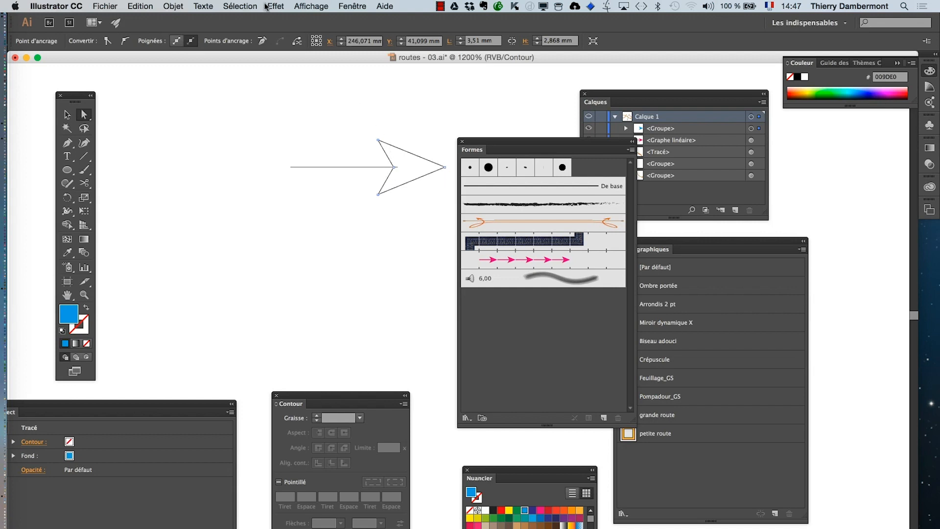
Return to the GPU preview and give the arrow's shaft a blue 1 pt stroke
left_click(312, 6)
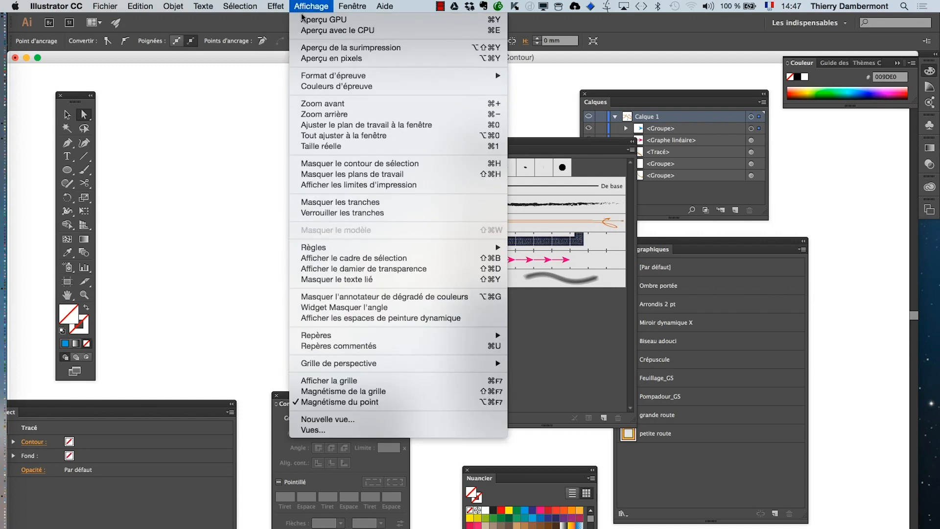
left_click(319, 16)
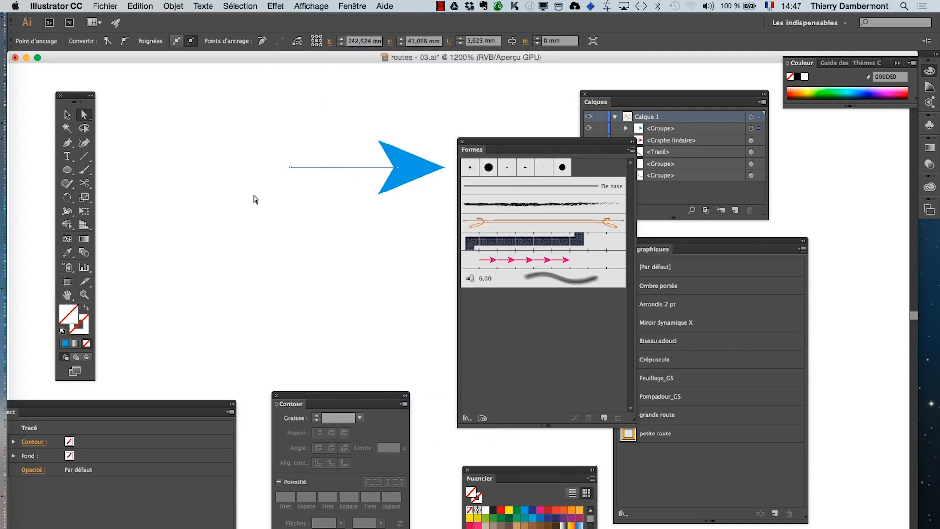
key("x")
left_click(525, 510)
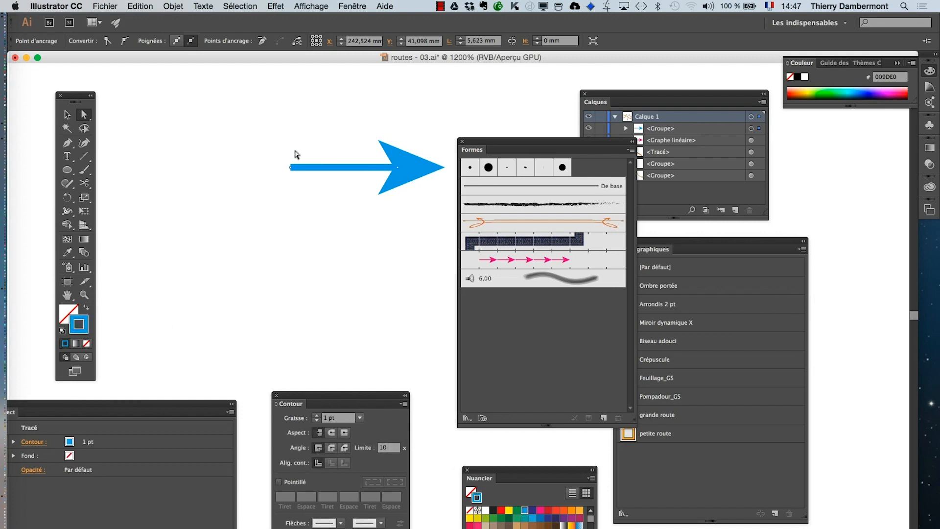
left_click(350, 240)
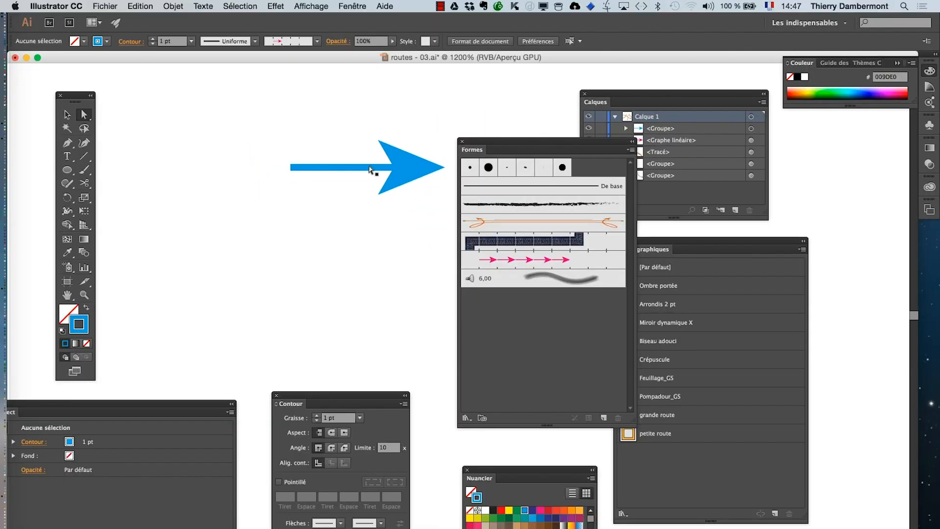
Select the whole blue arrow and open the drop shadow effect (Ombre portée) with its preview on
left_click(67, 114)
left_click_drag(281, 120, 411, 210)
left_click(276, 6)
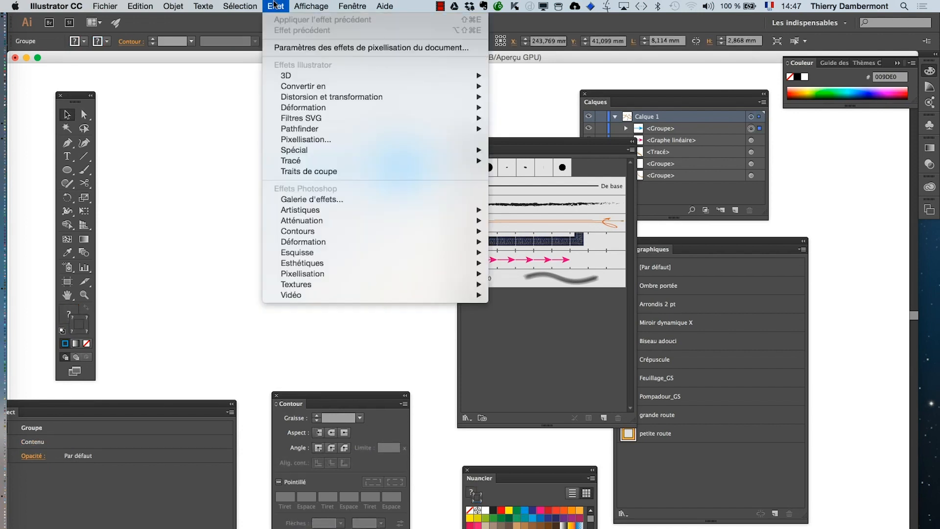
mouse_move(308, 155)
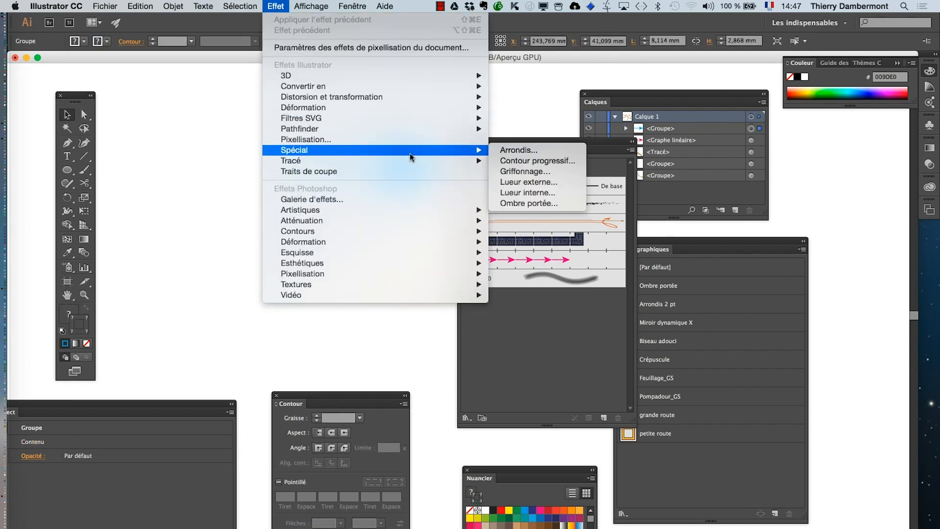
left_click(539, 203)
left_click(577, 218)
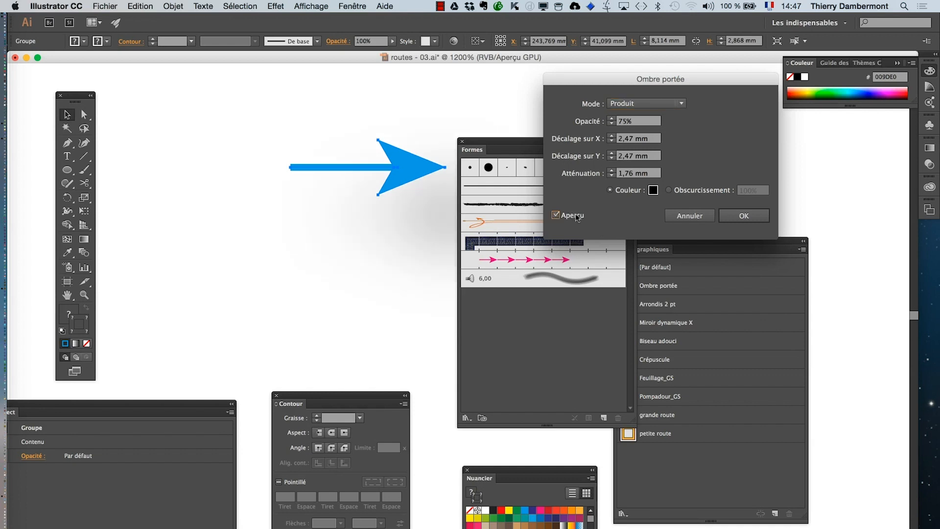
Set the shadow's X and Y offsets and its blur (Atténuation) to 0,4 mm, apply it and deselect the arrow
double_click(627, 142)
type("0,4")
key("Tab")
type("0,4")
key("Tab")
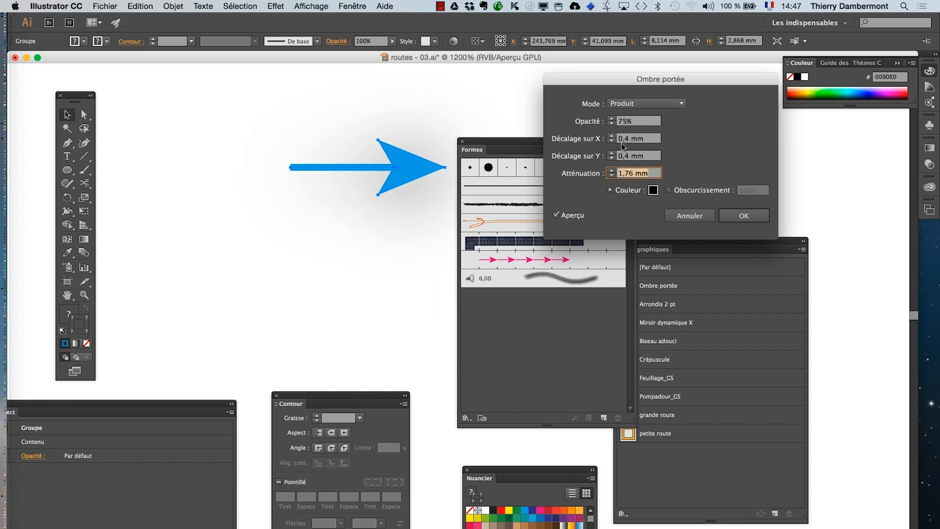
type("0,4")
key("Tab")
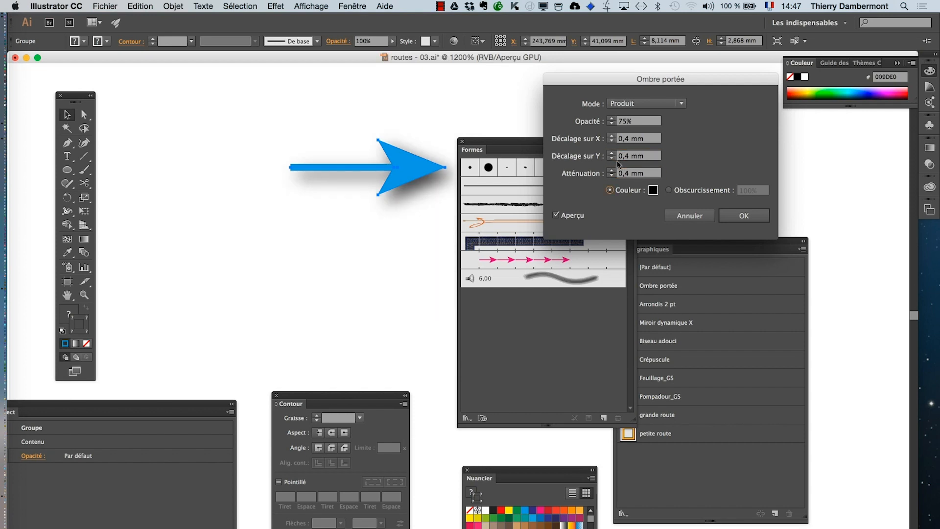
left_click(744, 215)
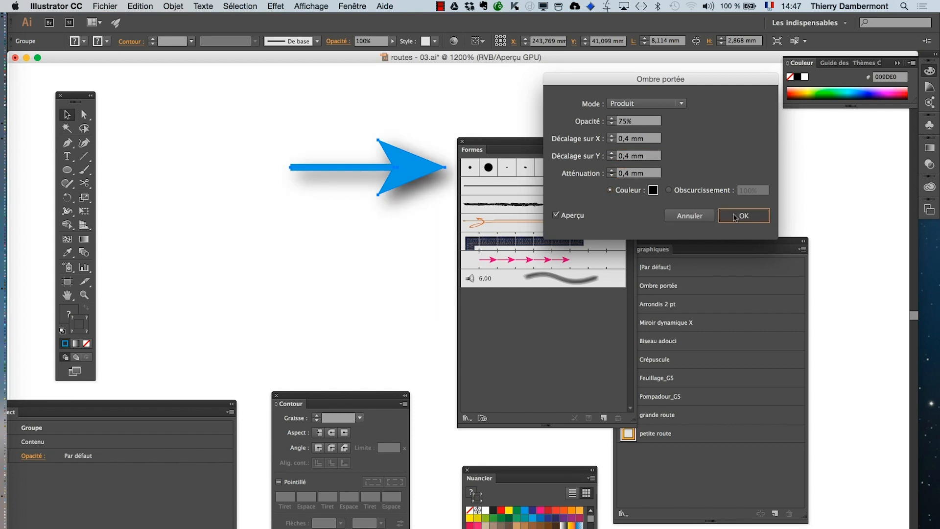
left_click(325, 250)
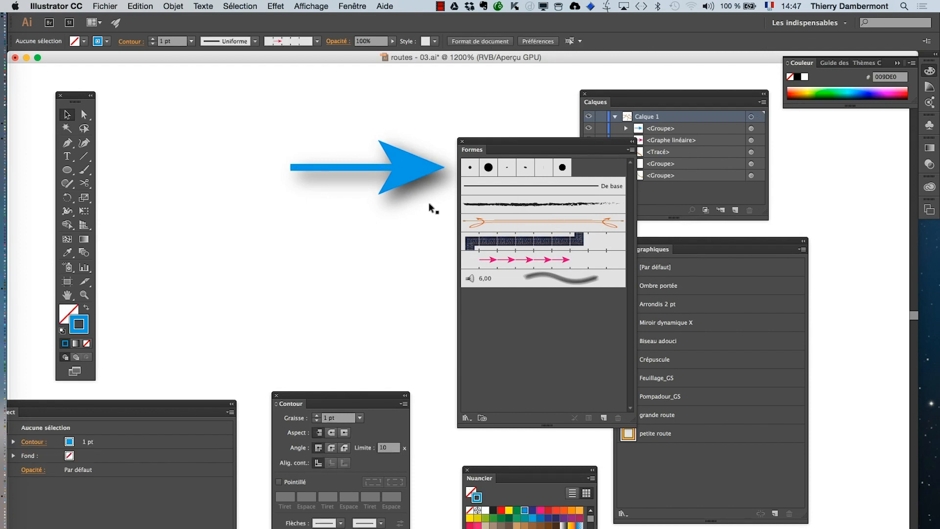
Replace the pink arrow tile of the pattern brush with the blue shadowed arrow and update the strokes that use it
left_click_drag(276, 111, 409, 208)
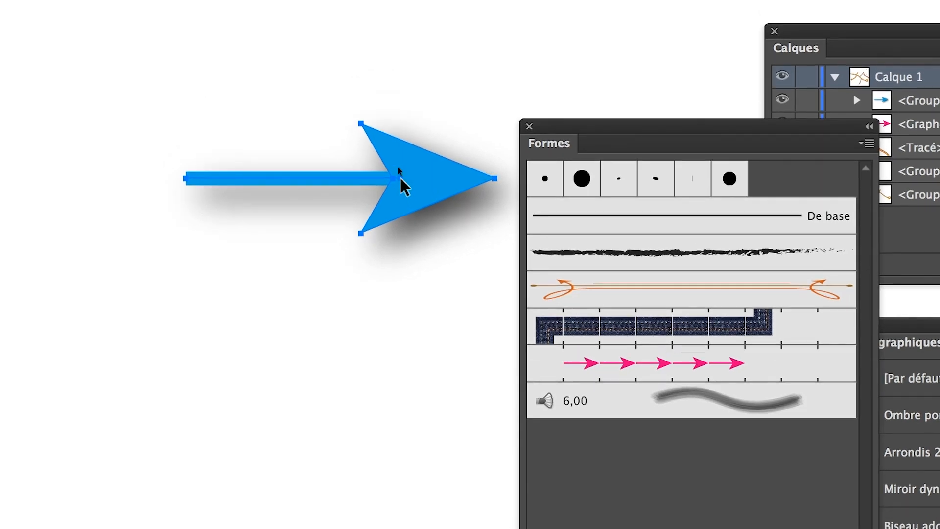
left_click_drag(421, 198, 539, 335)
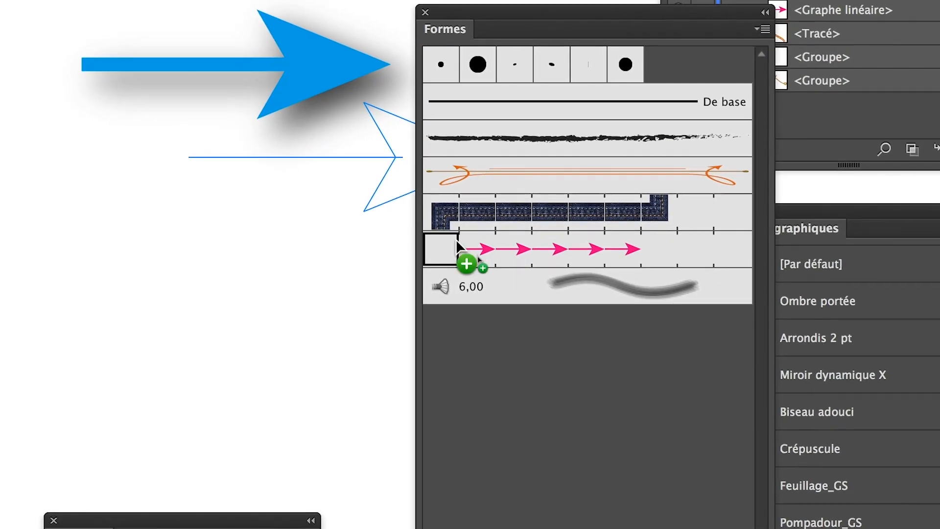
left_click_drag(456, 242, 464, 243)
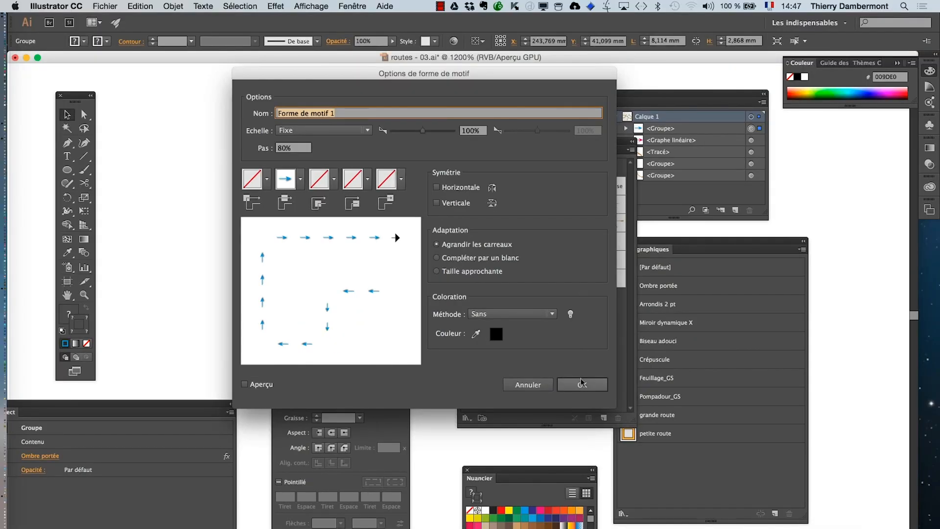
left_click(670, 477)
left_click(423, 323)
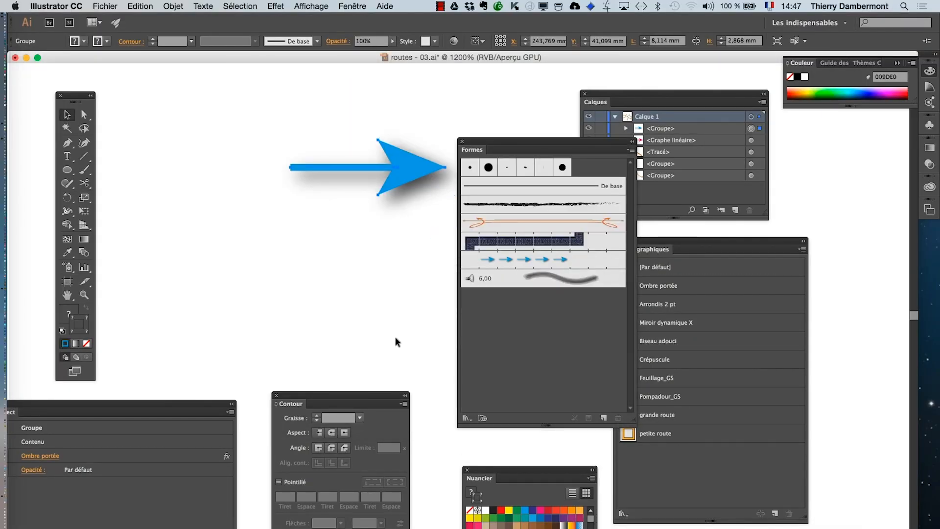
Examine the blue shadowed arrows along the wide orange road, up close and along its whole length
scroll(351, 310, "down", 2)
scroll(247, 317, "down", 1)
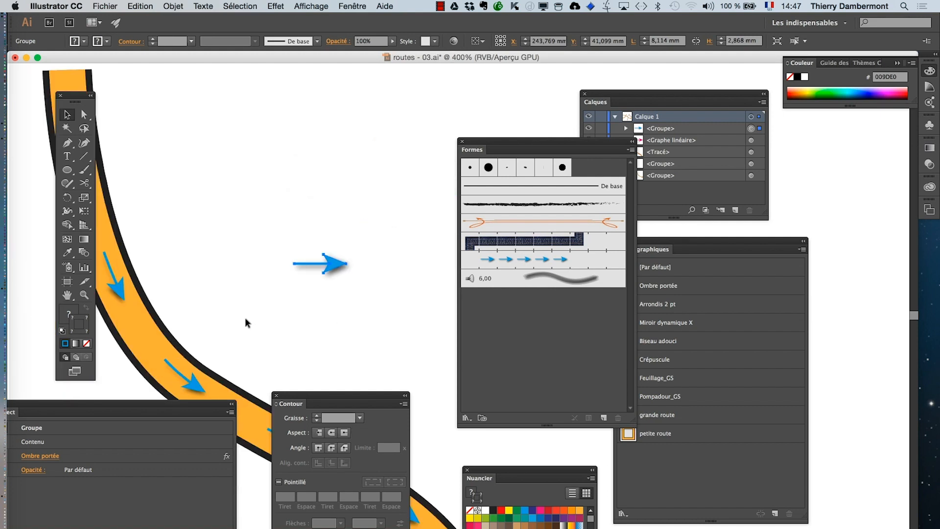
left_click_drag(269, 294, 345, 222)
scroll(267, 301, "up", 2)
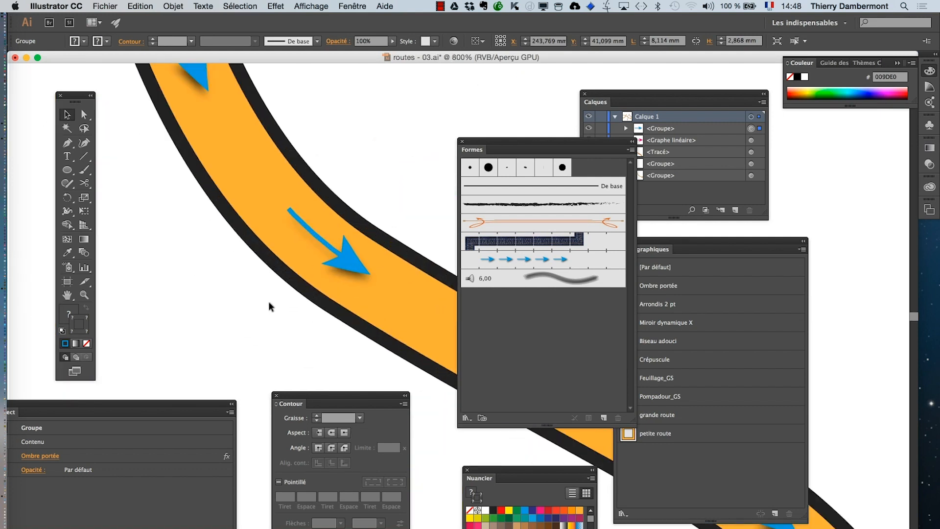
left_click_drag(327, 299, 294, 310)
left_click_drag(260, 260, 337, 327)
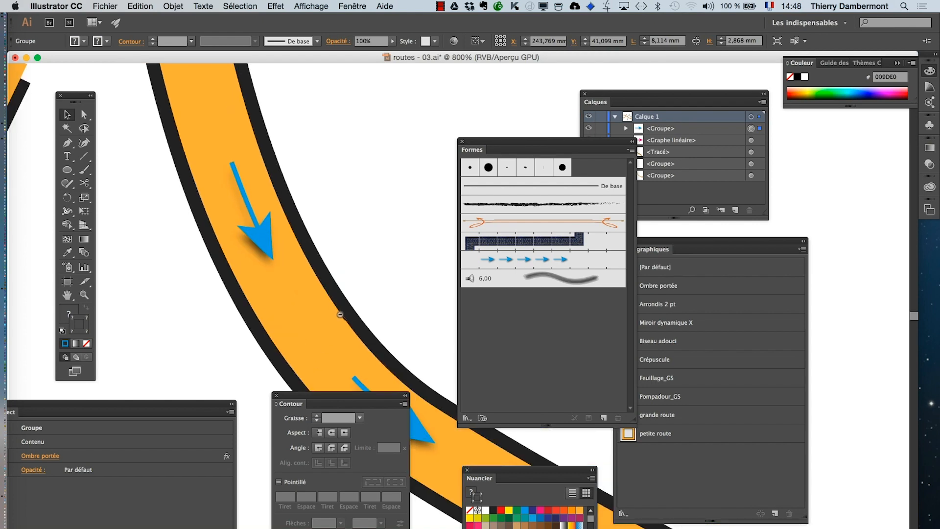
left_click(341, 314, "alt+super")
left_click(345, 313, "alt+super")
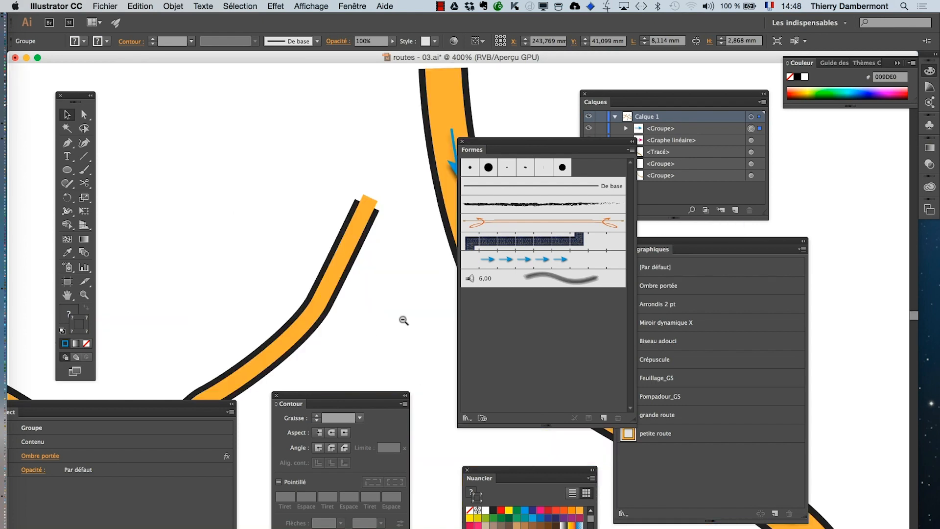
left_click_drag(396, 325, 172, 331)
left_click(292, 344, "alt+super")
left_click_drag(389, 354, 191, 286)
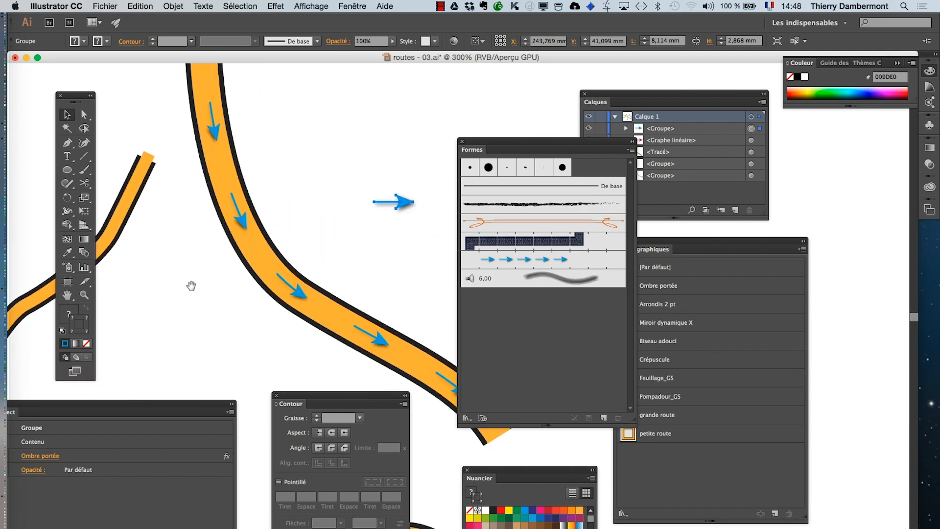
left_click(351, 299, "alt+super")
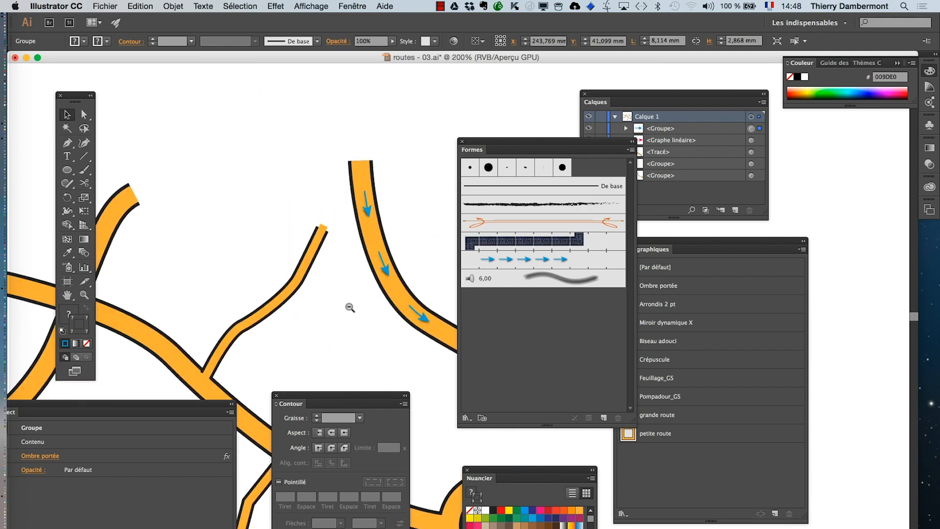
left_click_drag(350, 307, 224, 283)
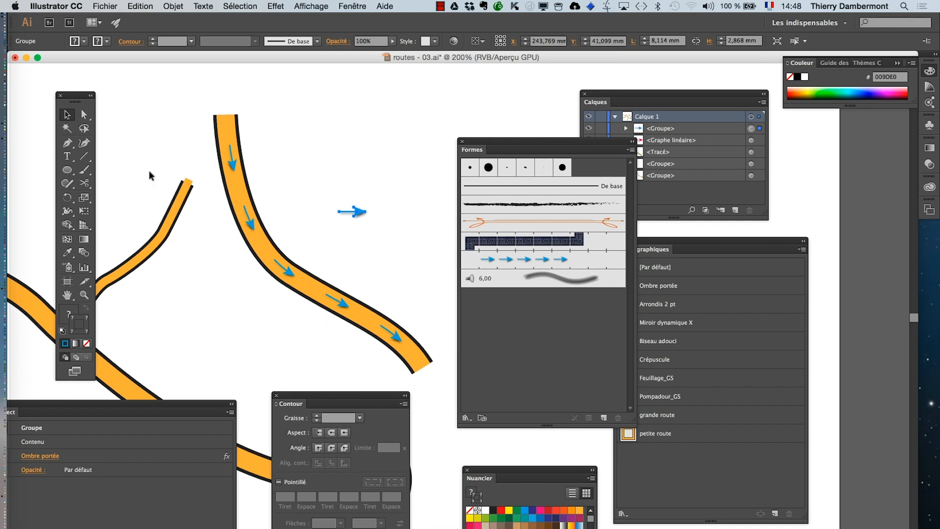
Target the arrow brush stroke in the wide road's appearance and open the offset path effect (Décalage) with its preview on
left_click(310, 286)
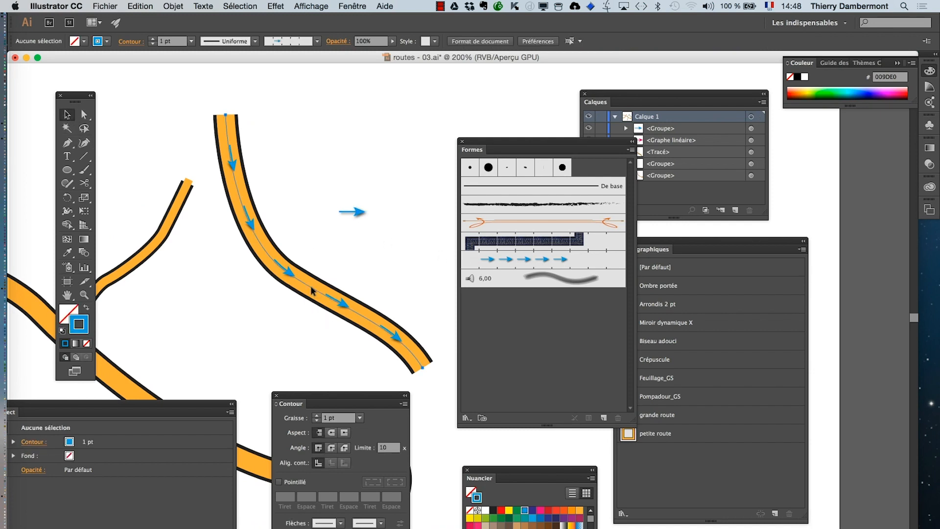
left_click_drag(68, 413, 384, 92)
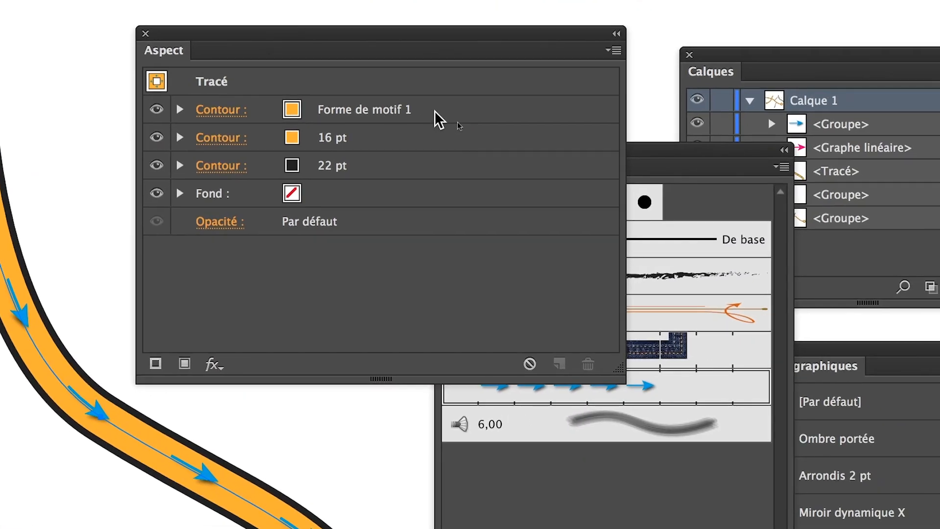
left_click(434, 110)
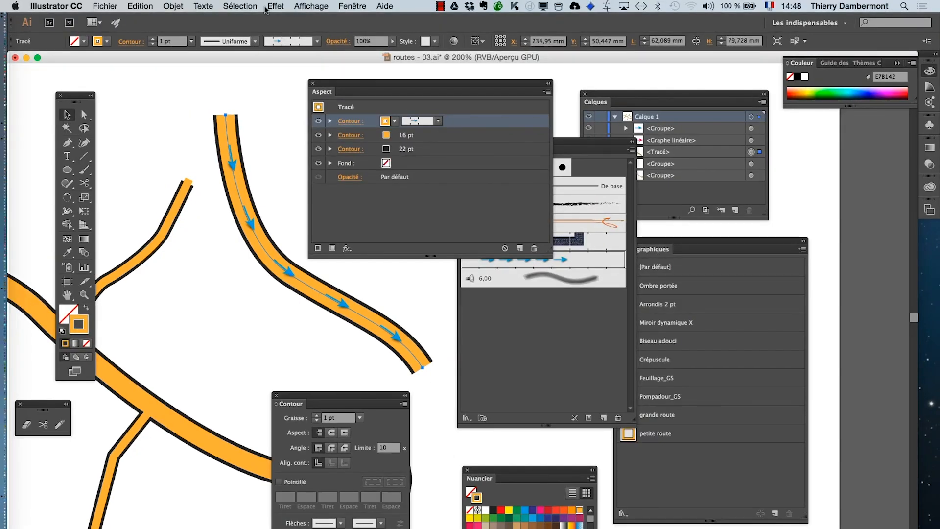
left_click(275, 6)
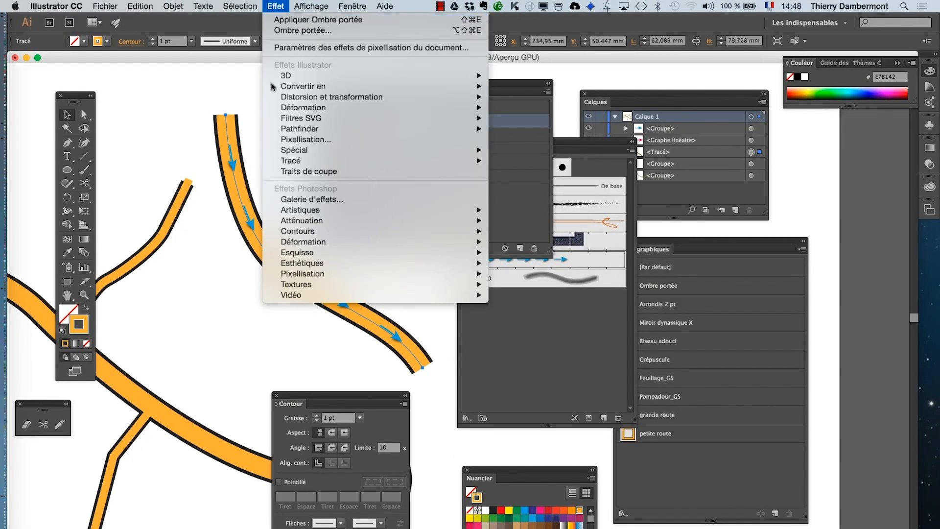
mouse_move(371, 158)
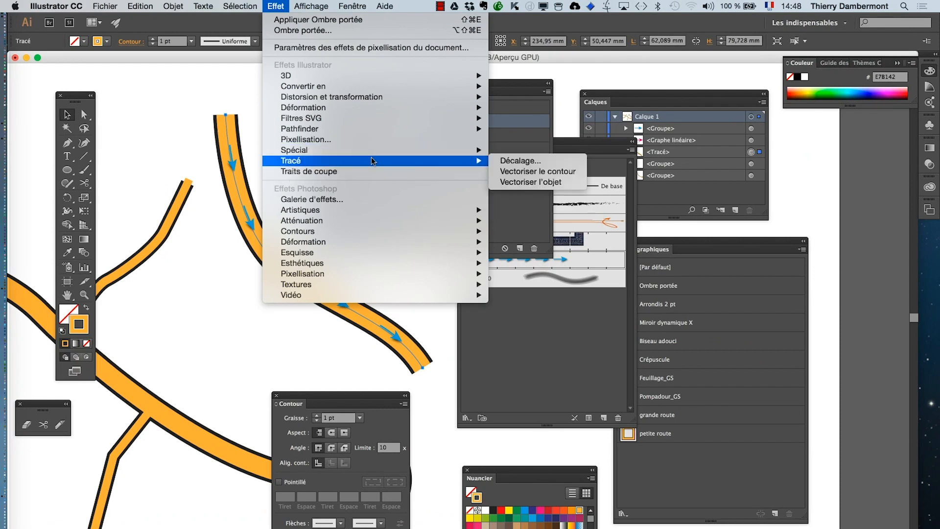
left_click(510, 162)
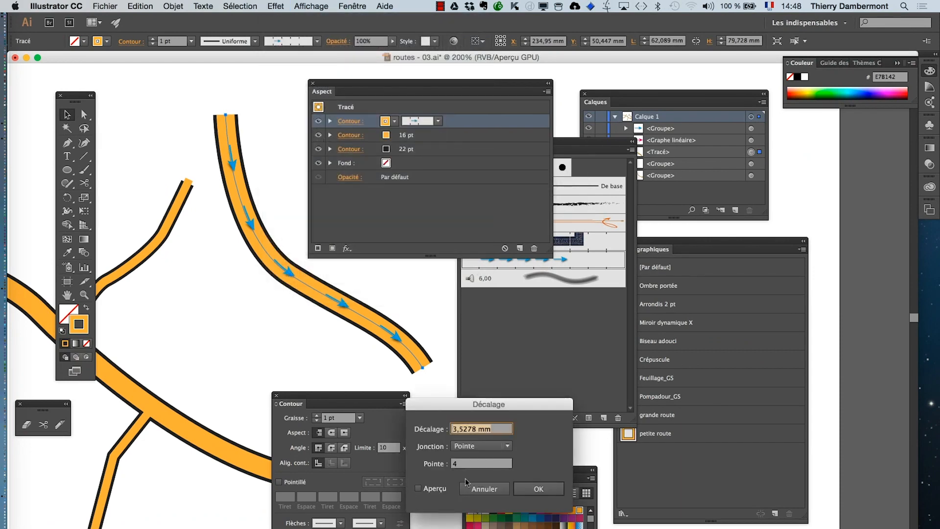
left_click(418, 488)
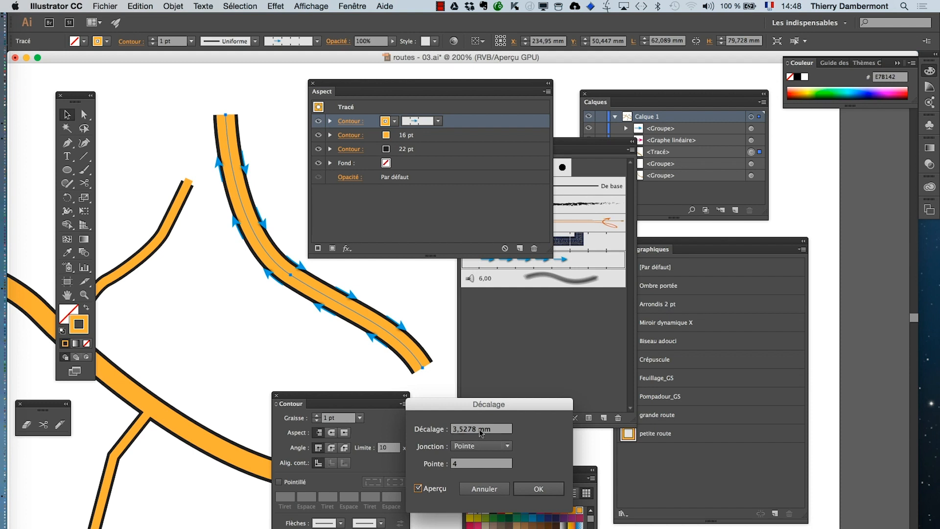
Try a 5 mm offset on the road's arrow stroke
left_click_drag(481, 432, 455, 430)
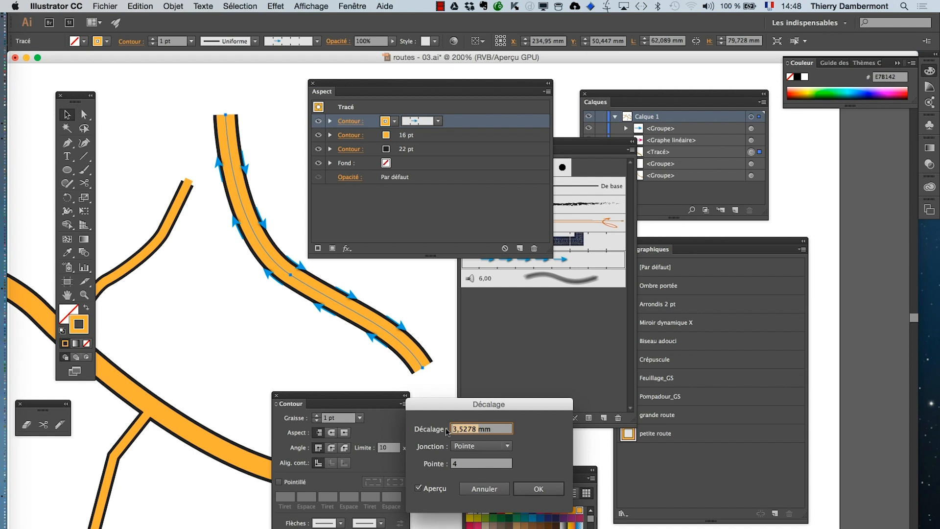
type("5")
key("Tab")
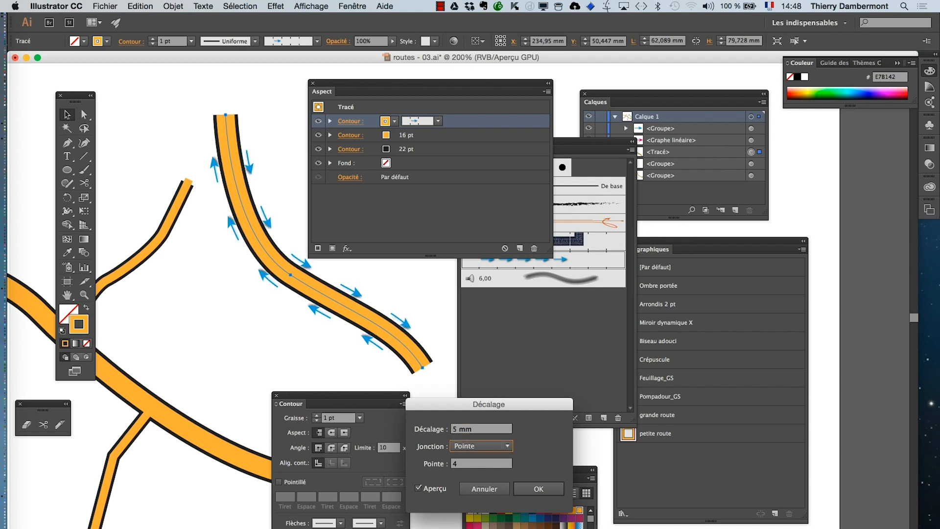
Set the arrow stroke's offset to 7 mm, apply the effect and uncover the road artwork
left_click(455, 426)
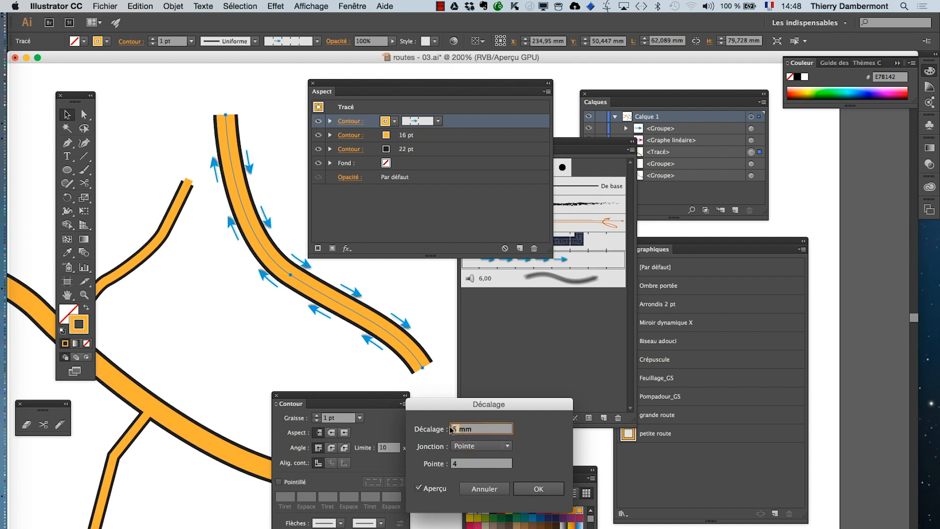
type("7")
key("Tab")
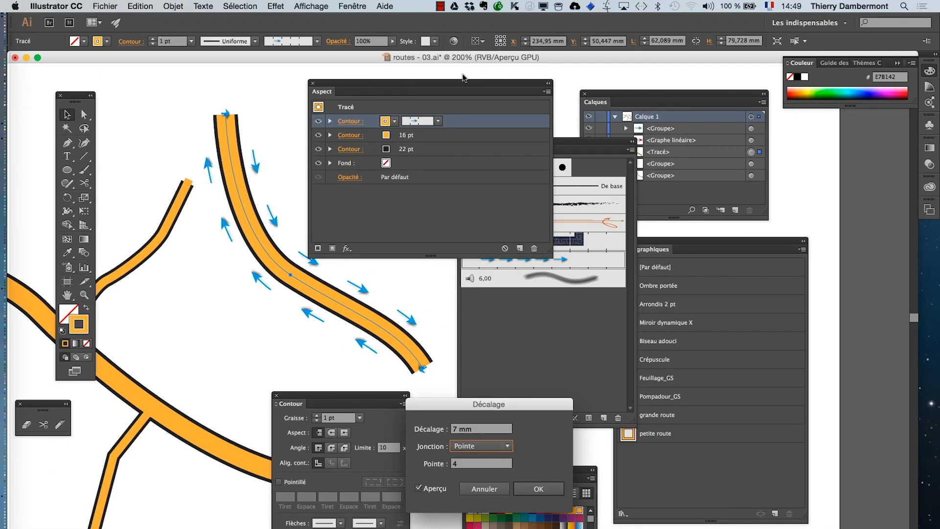
left_click(539, 489)
left_click_drag(330, 85, 444, 88)
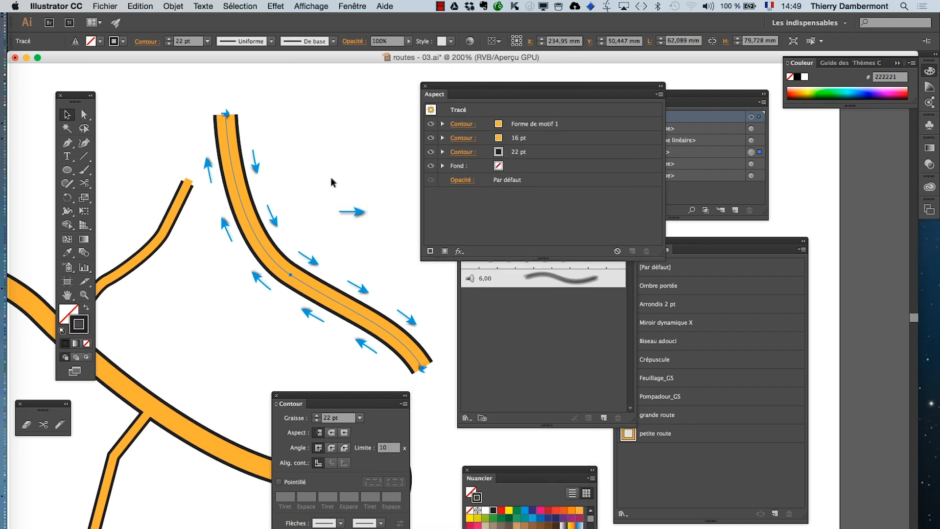
scroll(331, 183, "down", 2)
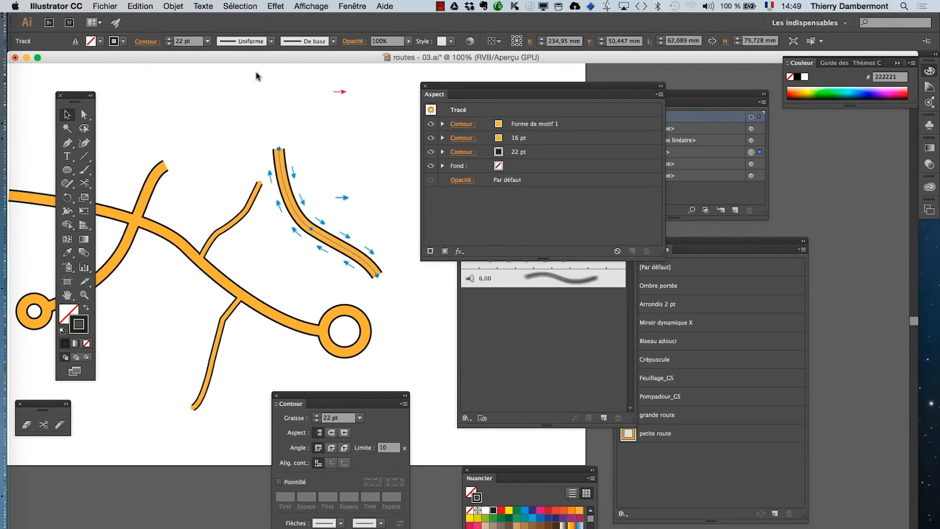
Save a new version of the document as routes - 04.ai in Illustrator CC format and deselect the road
left_click(116, 5)
left_click(147, 110)
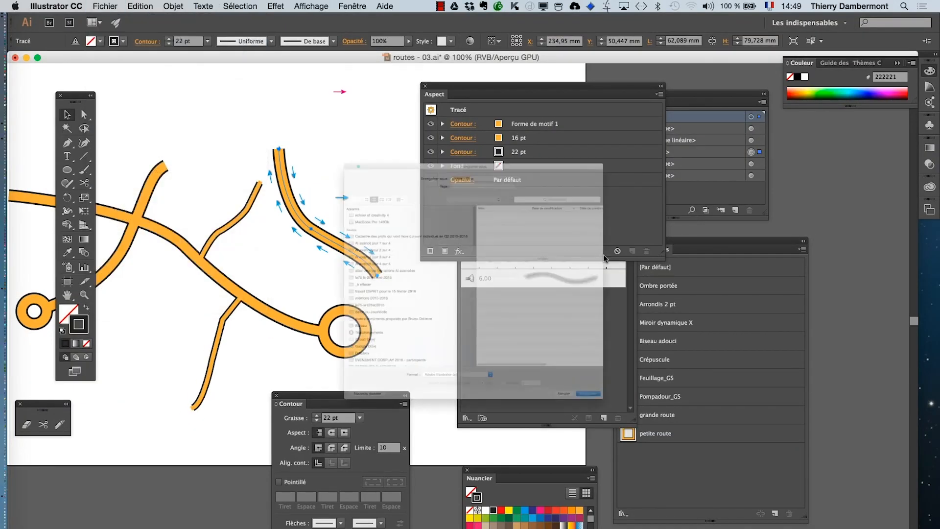
left_click(467, 64)
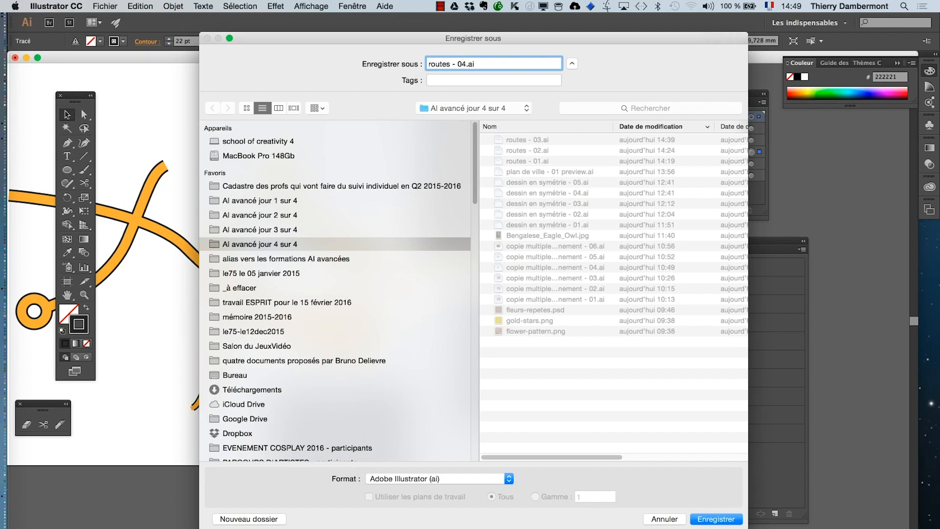
left_click(718, 519)
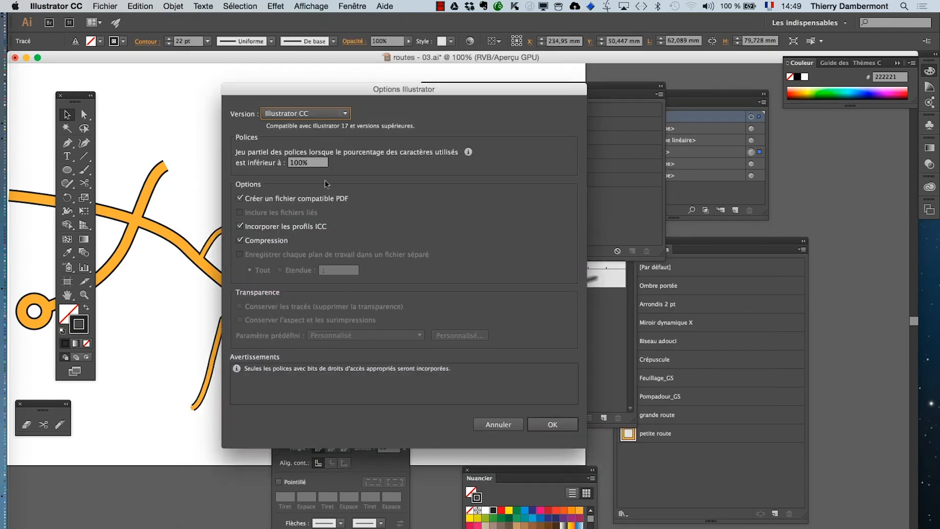
left_click(562, 428)
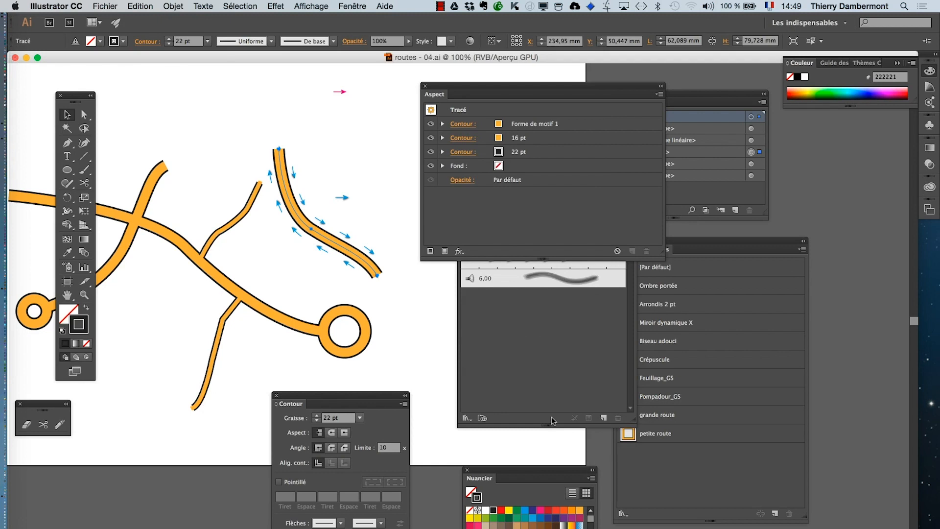
left_click(383, 318)
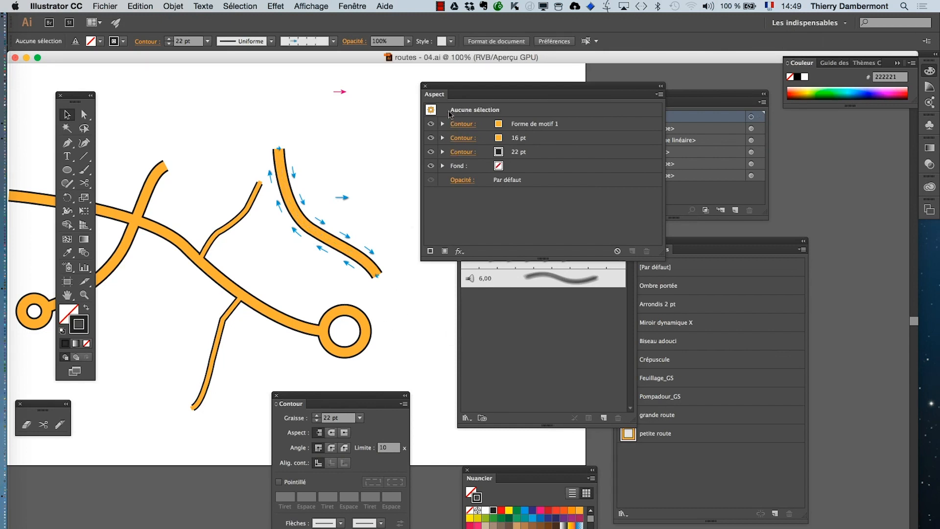
left_click_drag(450, 88, 755, 90)
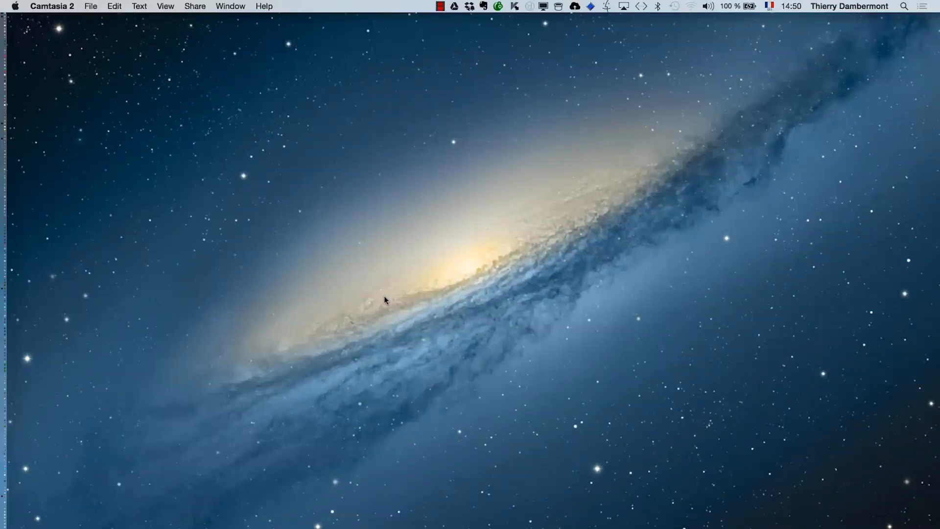
Switch to Illustrator and float the toolbox in a two-column layout
key("super+Tab")
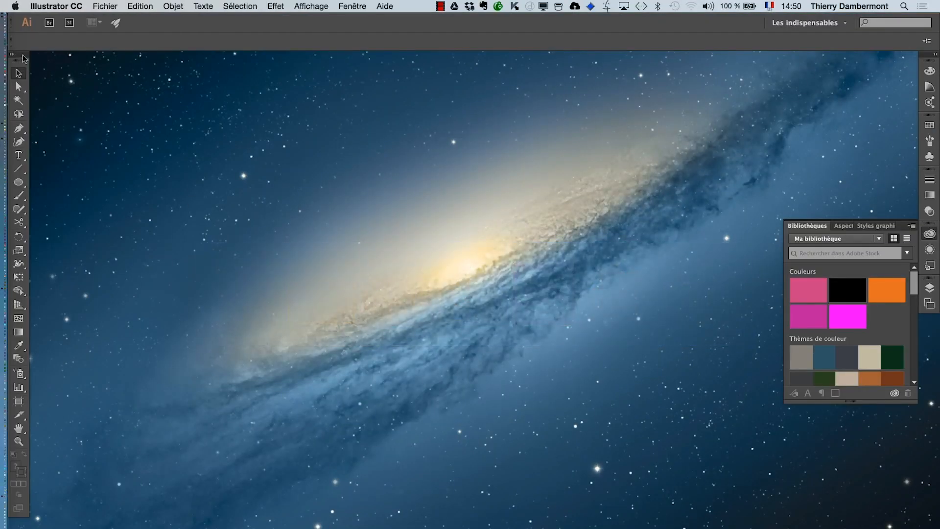
left_click(11, 54)
left_click_drag(29, 54, 40, 63)
Open the owl drawing dessin en symétrie - 05.ai from the AI avancé jour 4 sur 4 folder
left_click(112, 5)
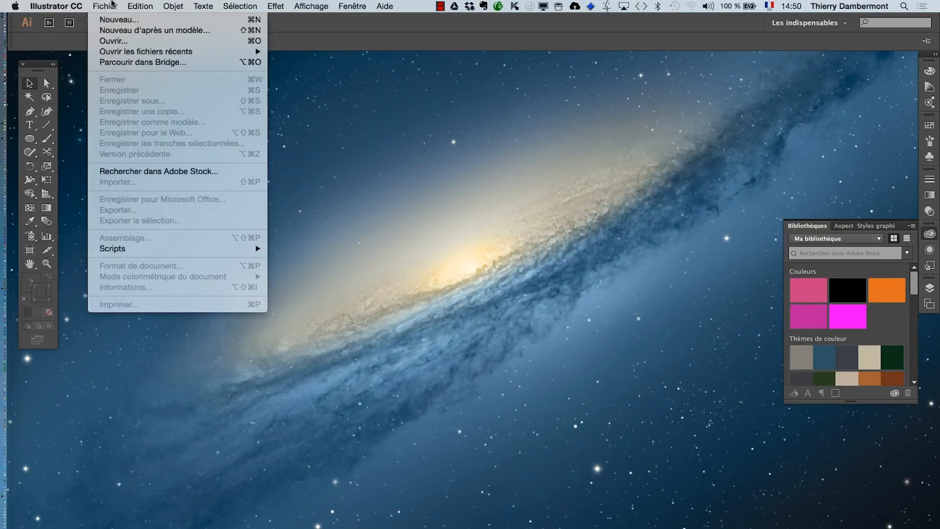
left_click(120, 42)
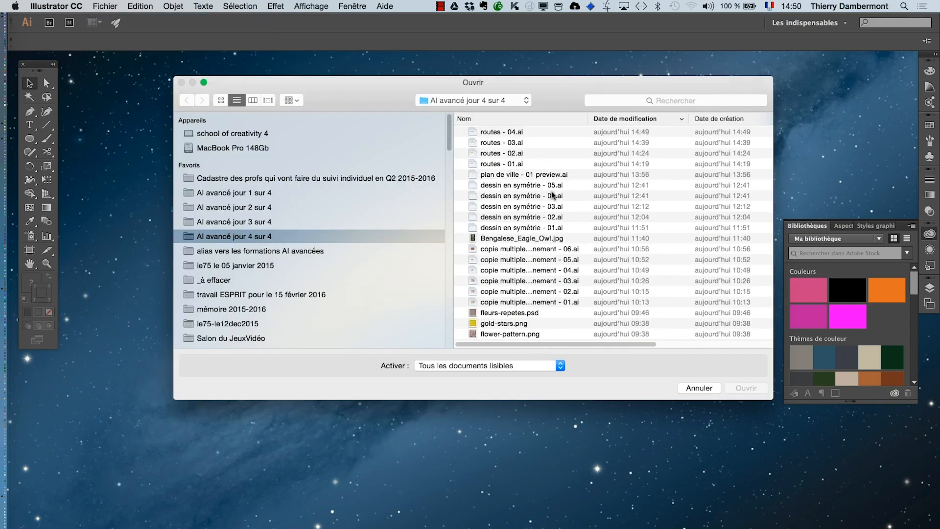
left_click(550, 188)
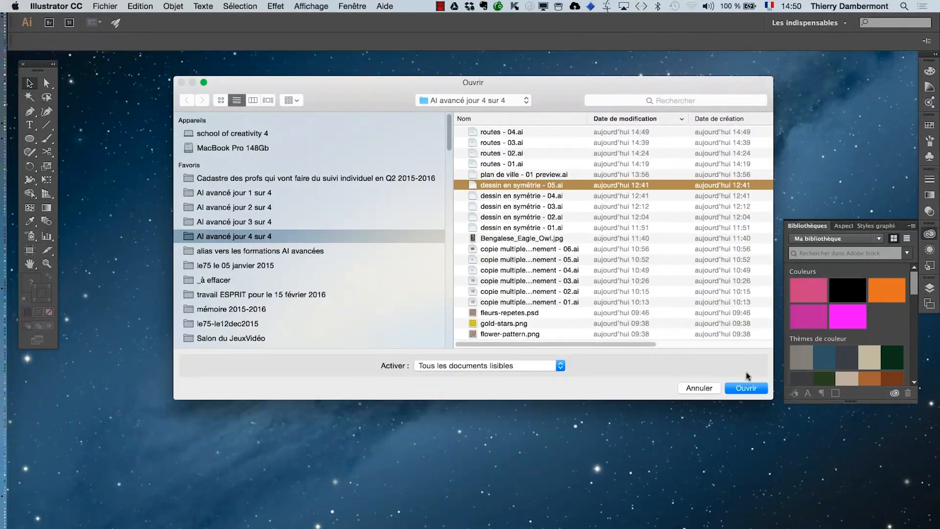
left_click(747, 388)
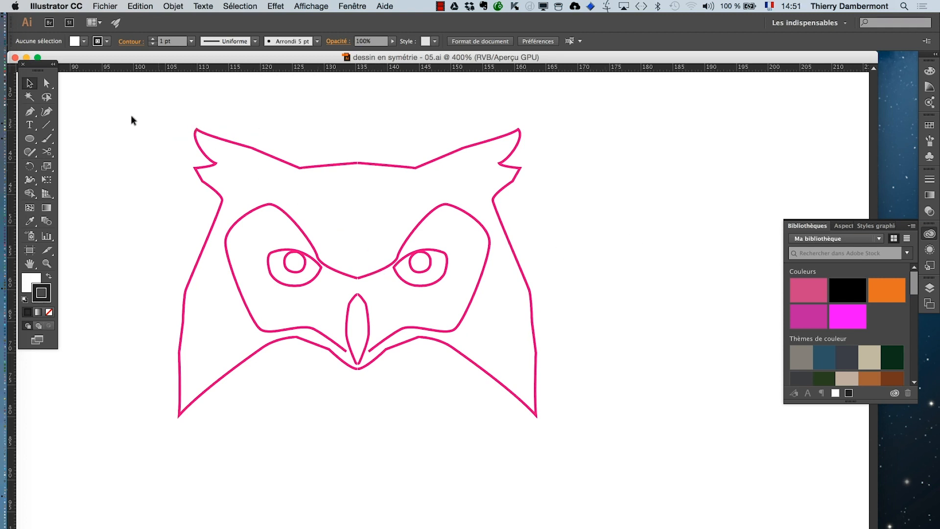
left_click(307, 242)
left_click(436, 313)
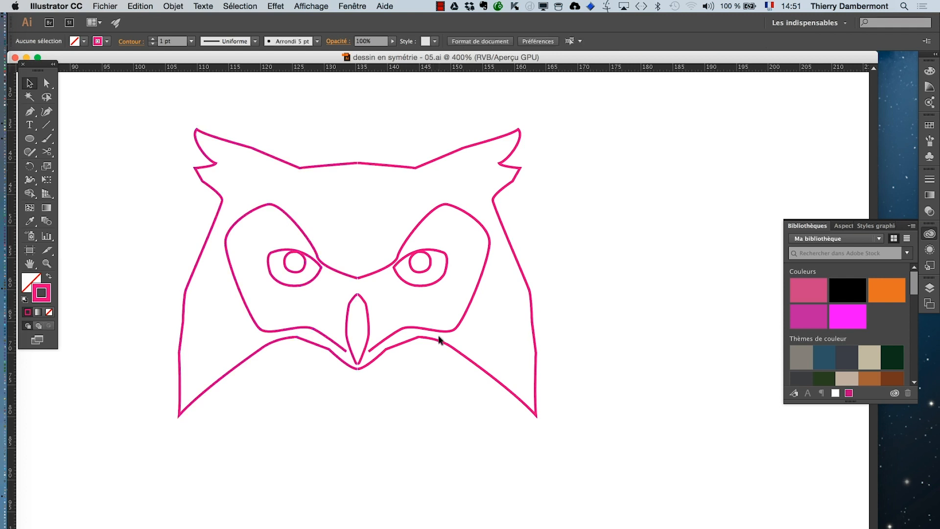
left_click(438, 334)
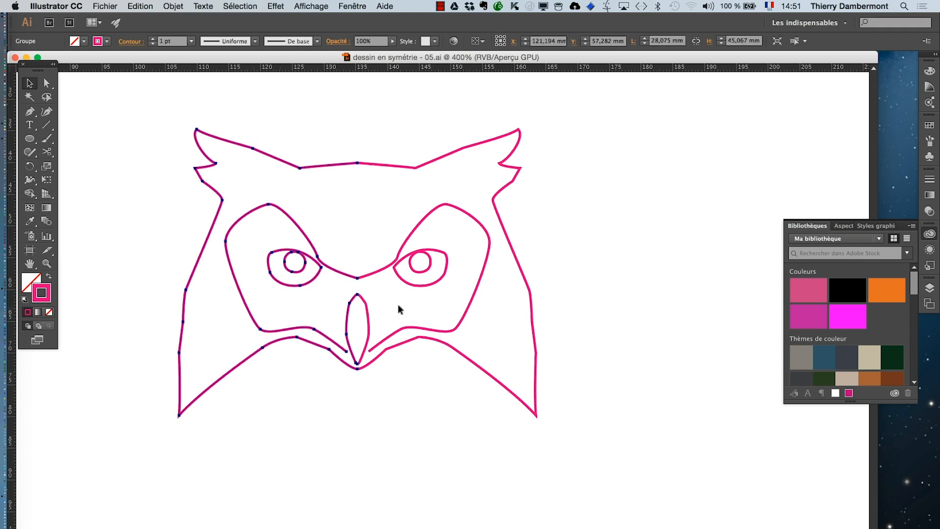
left_click(413, 324)
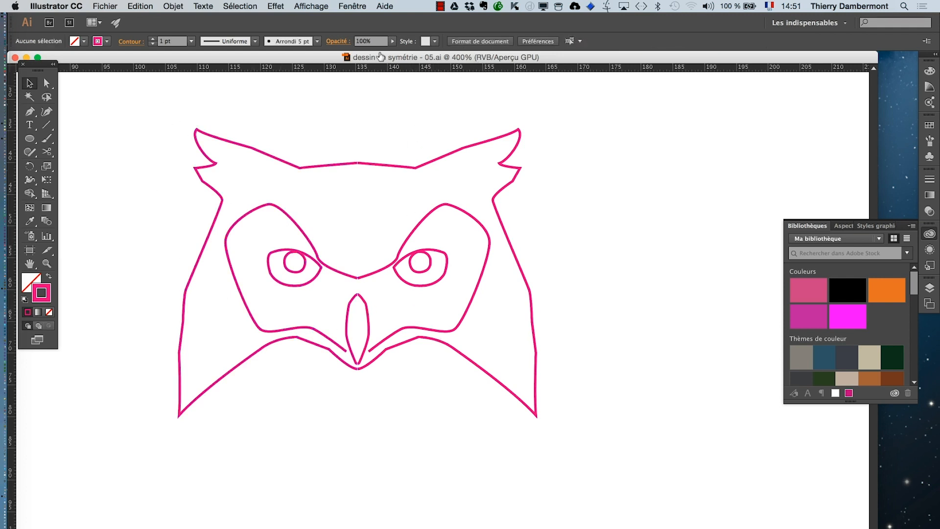
left_click(112, 6)
mouse_move(130, 53)
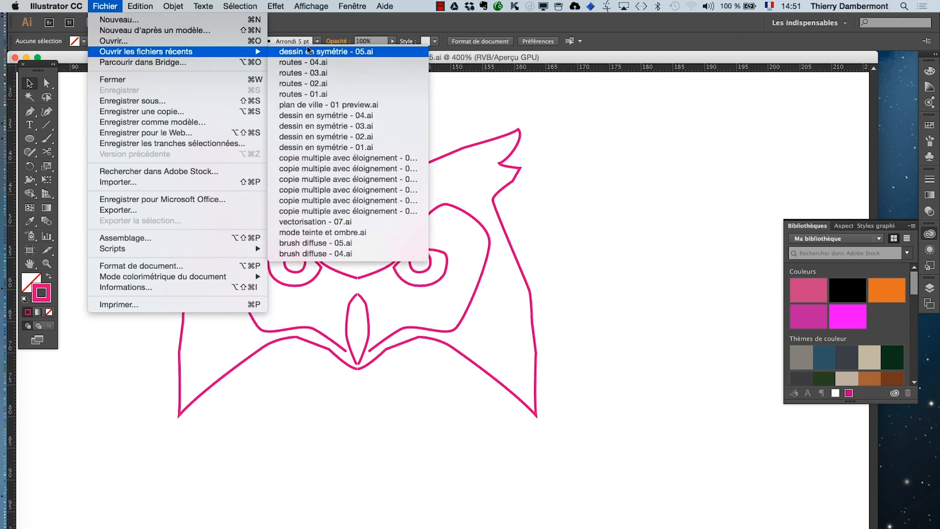
left_click(604, 210)
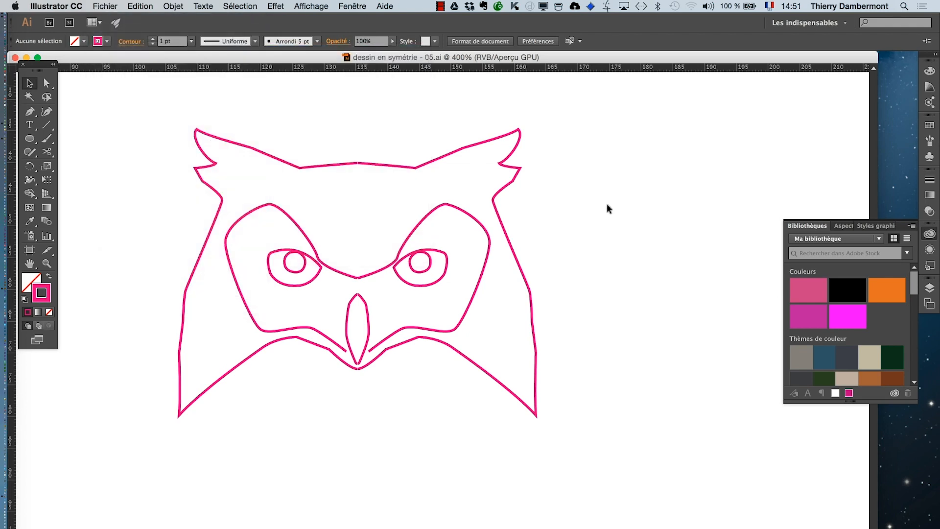
Show the Appearance settings and select the owl group to view its stroke, fill and Transform effect
left_click(352, 6)
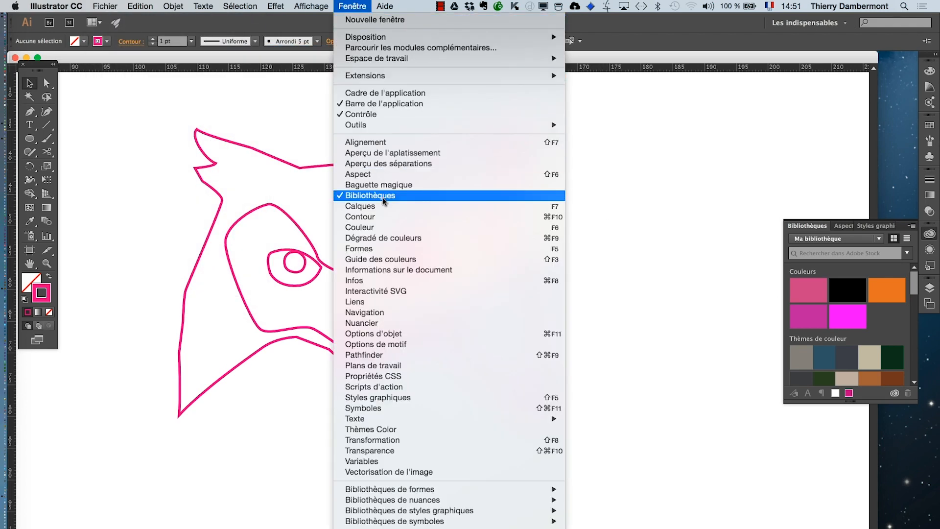
left_click(376, 178)
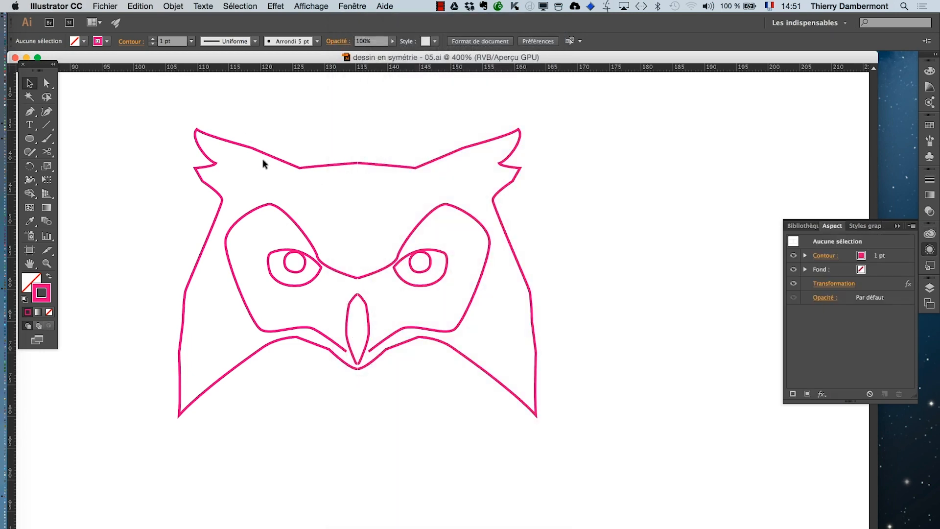
left_click(337, 201)
Show the Layers panel, detach it beside the owl and enlarge it so the contents of Calque 2 are readable
left_click(358, 5)
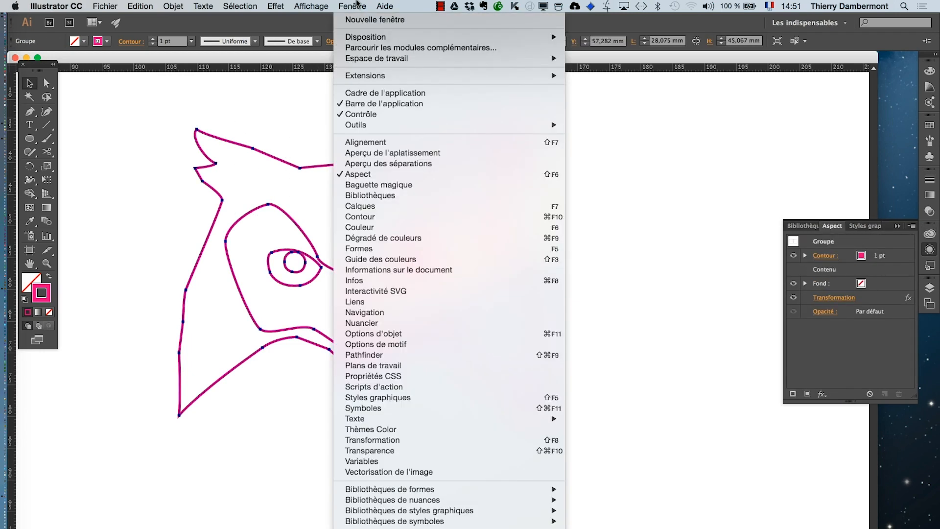
left_click(381, 206)
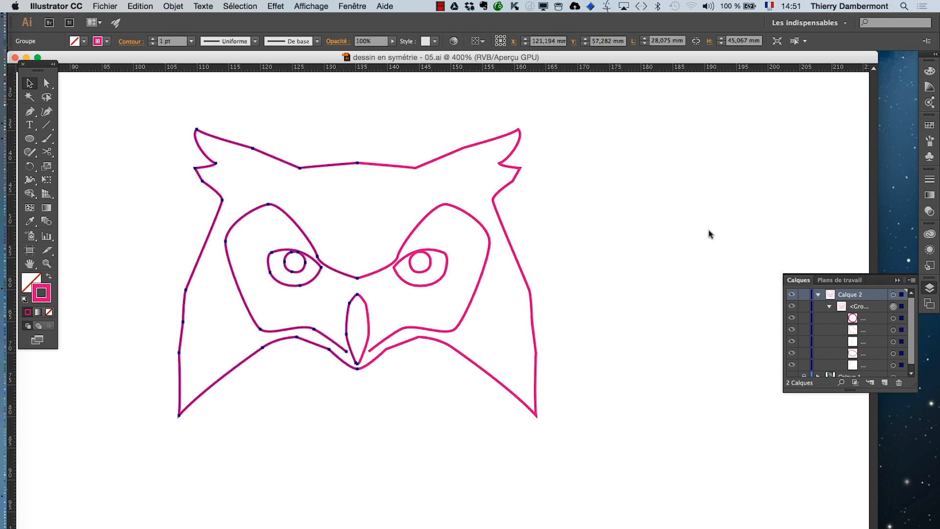
left_click_drag(710, 231, 796, 375)
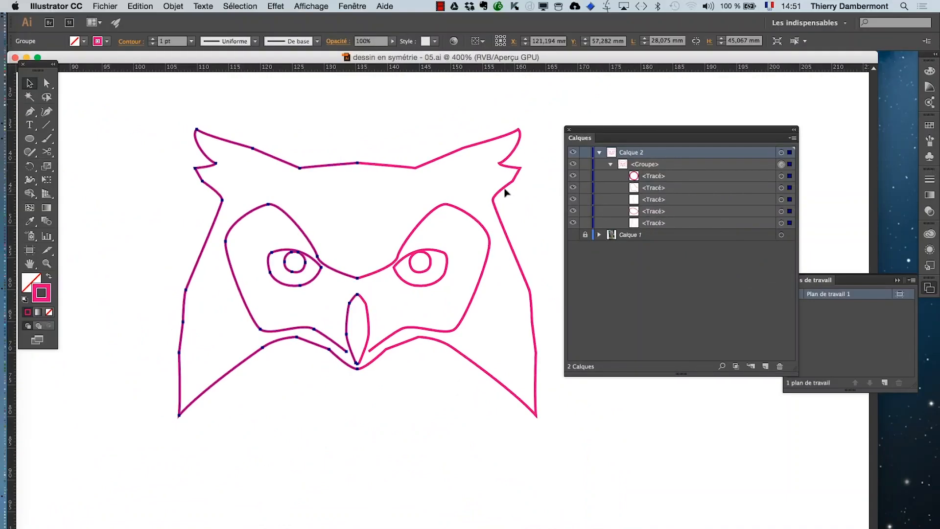
Expand the appearance of the owl group and check the resulting nested groups in Calque 2
left_click(177, 5)
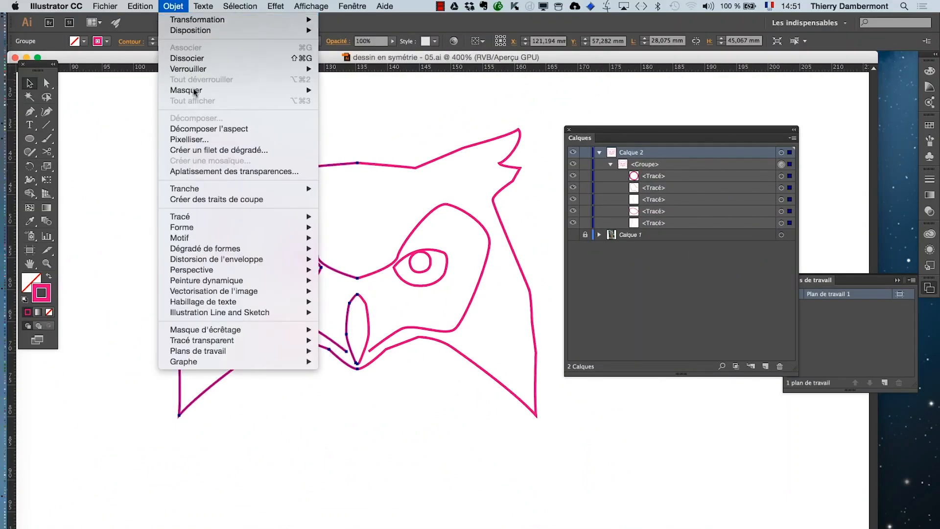
left_click(199, 127)
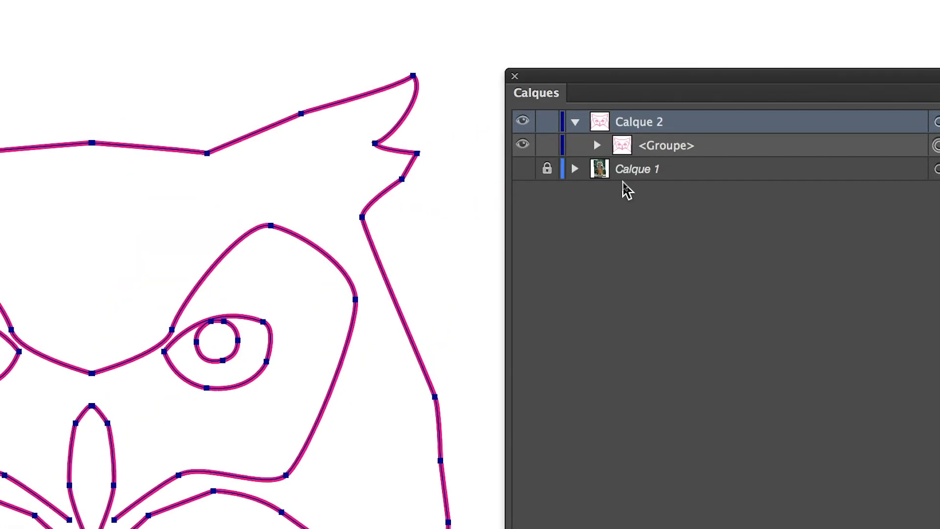
left_click(607, 164)
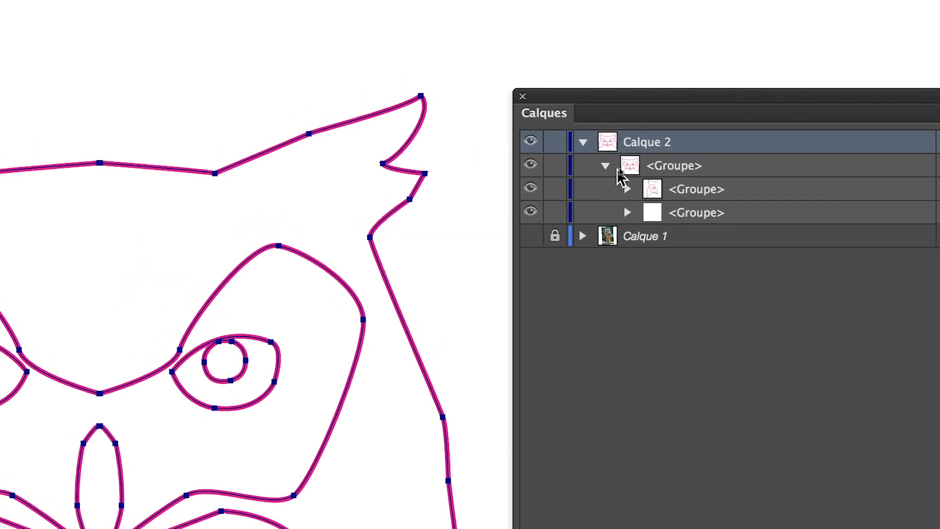
left_click(586, 174)
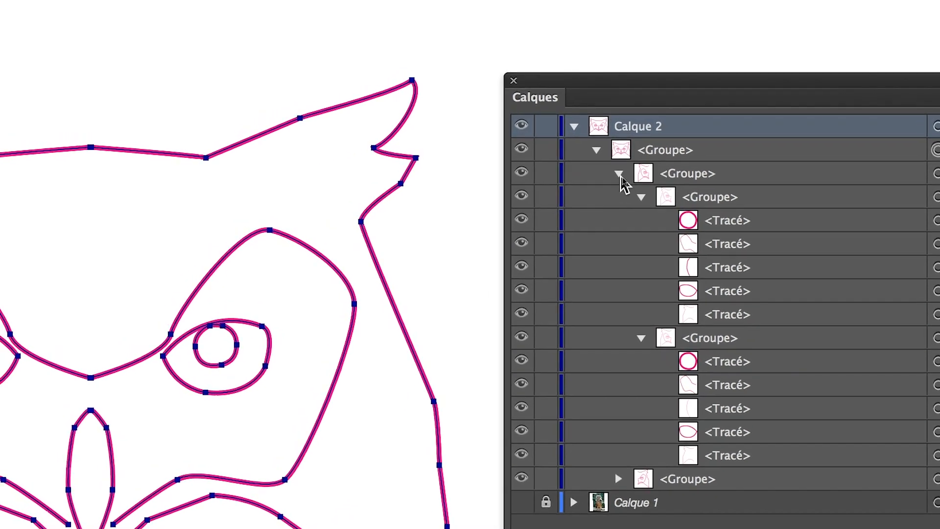
left_click(619, 170)
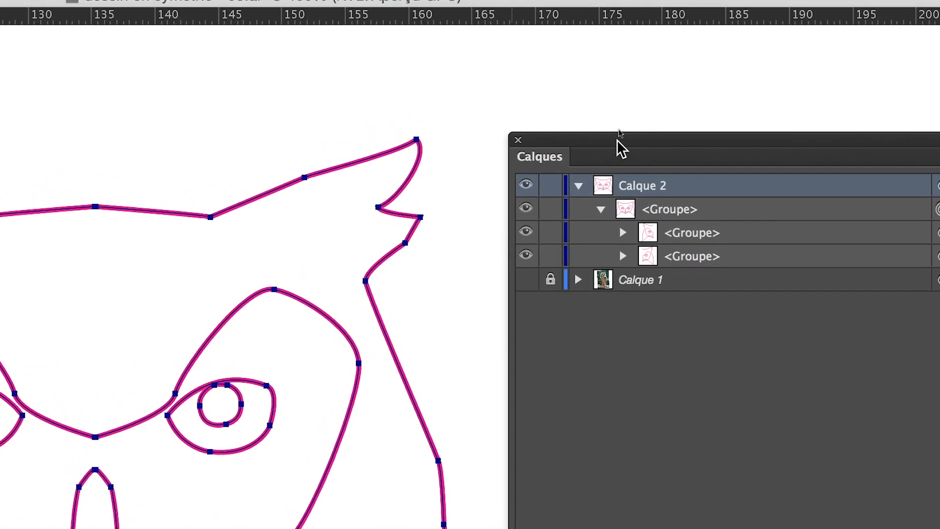
left_click_drag(615, 92, 586, 29)
left_click(590, 188)
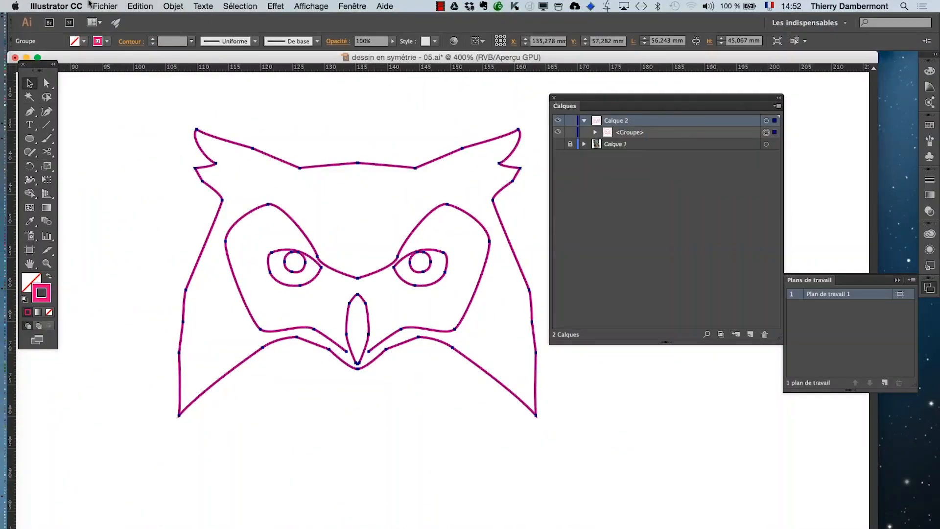
Save the expanded drawing as a new numbered version of dessin en symétrie in Adobe Illustrator format in AI avancé jour 4 sur 4
left_click(90, 4)
left_click(141, 99)
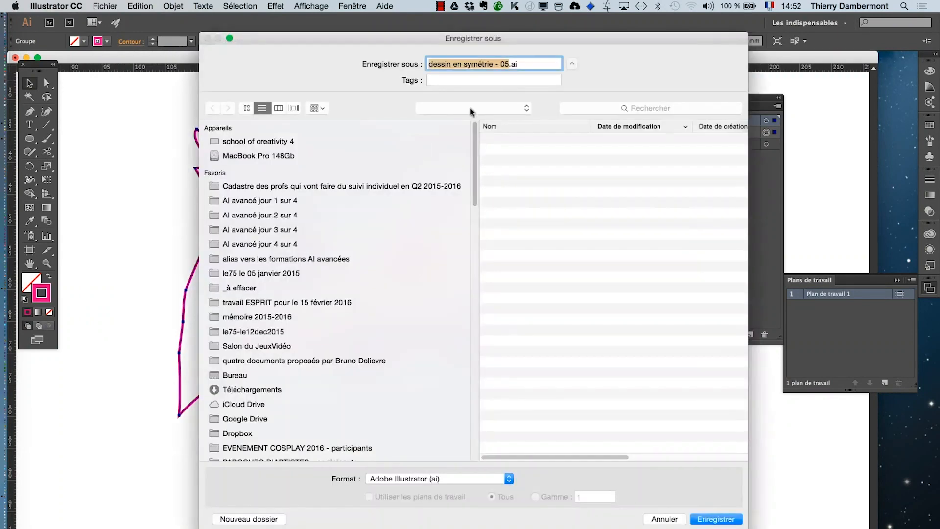
left_click_drag(505, 64, 509, 64)
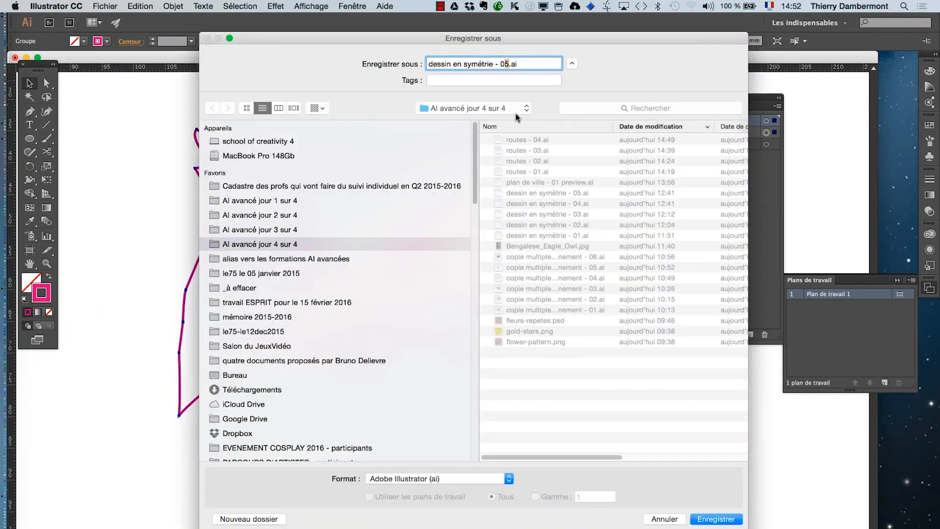
key("Return")
left_click(559, 427)
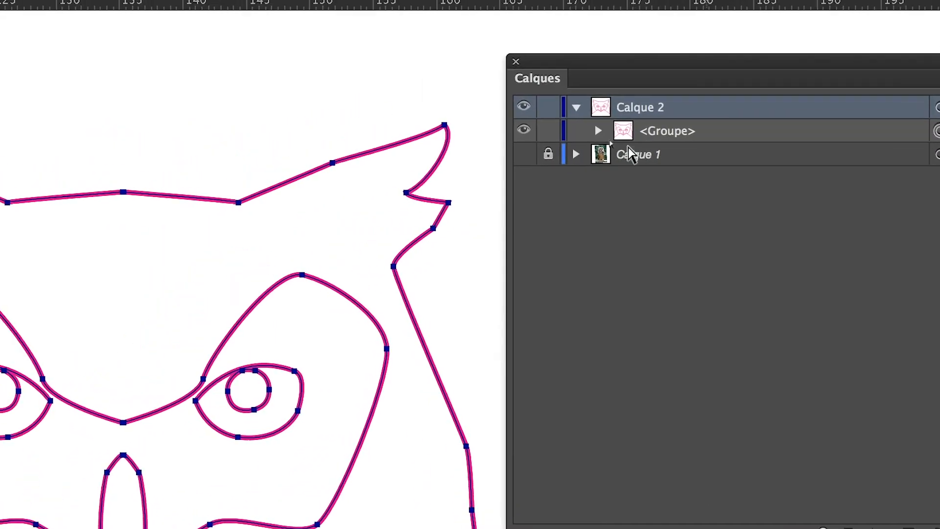
Unfold the owl's nested groups in Calque 2 and examine the duplicate subgroups within each half
left_click(616, 139)
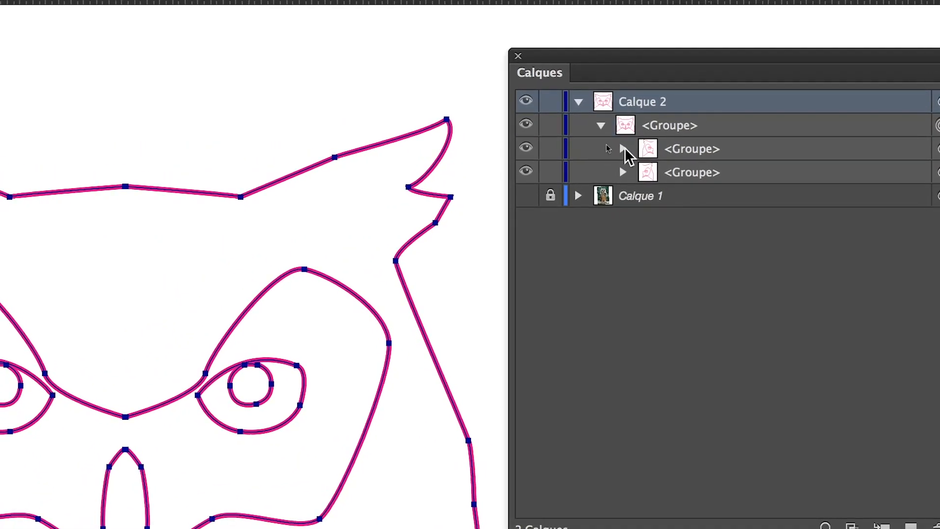
left_click(624, 148)
left_click(647, 171)
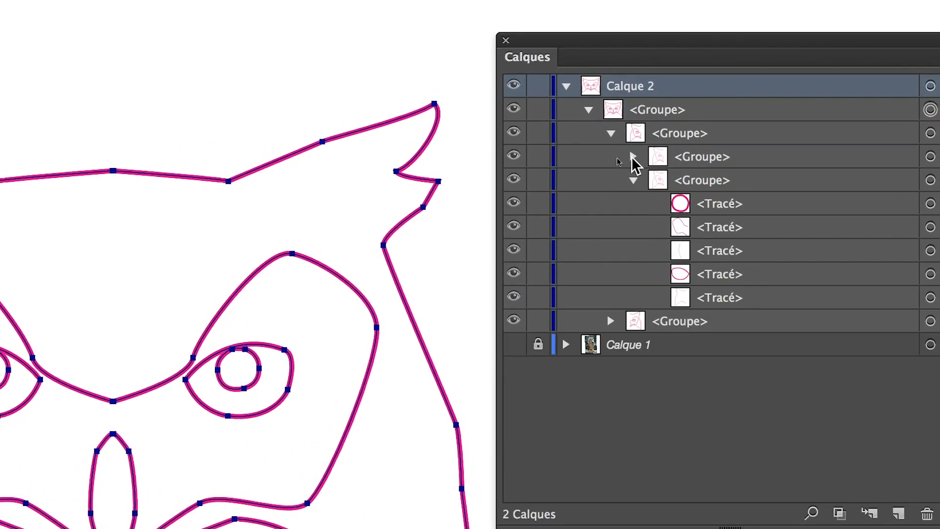
left_click(633, 157)
left_click(632, 157)
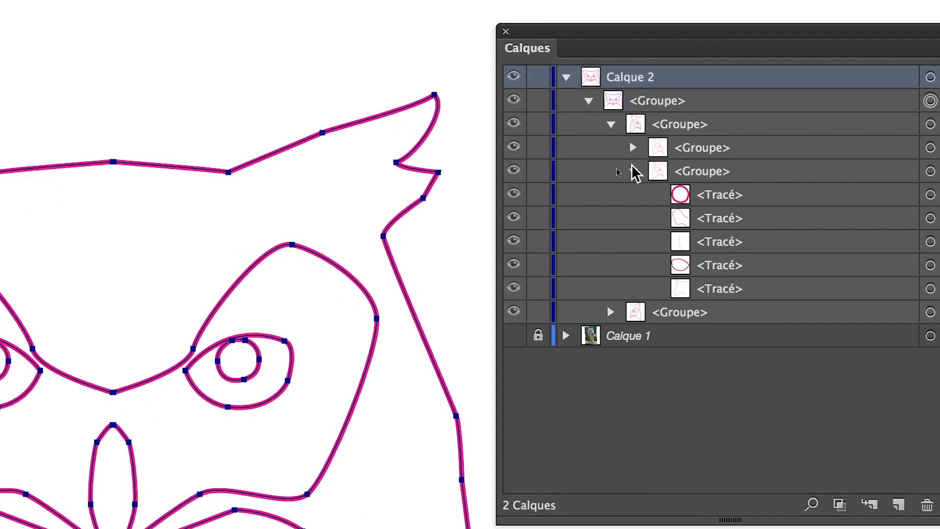
left_click(633, 166)
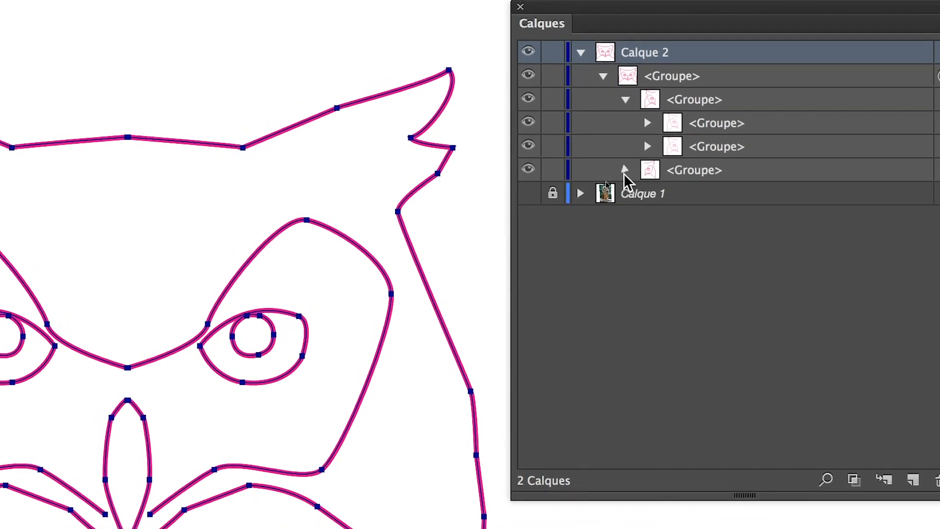
left_click(612, 189)
left_click(637, 186)
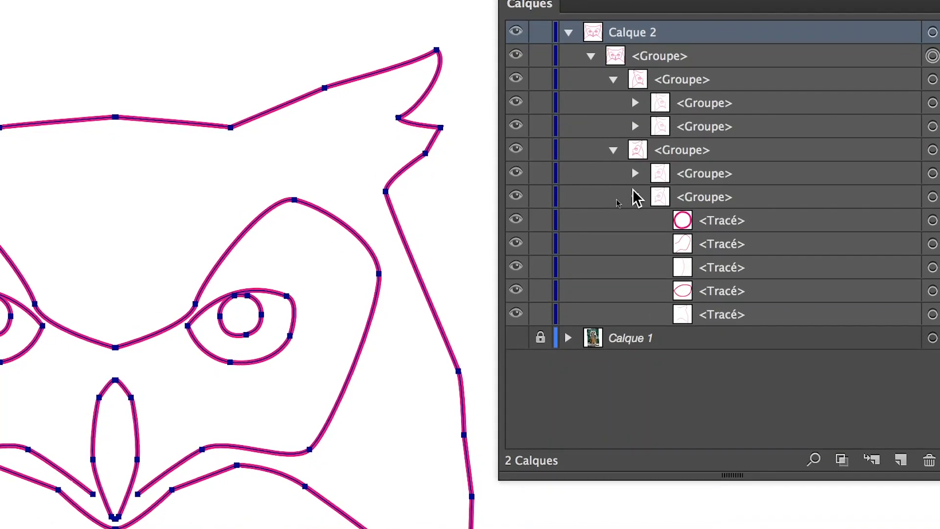
left_click(640, 207)
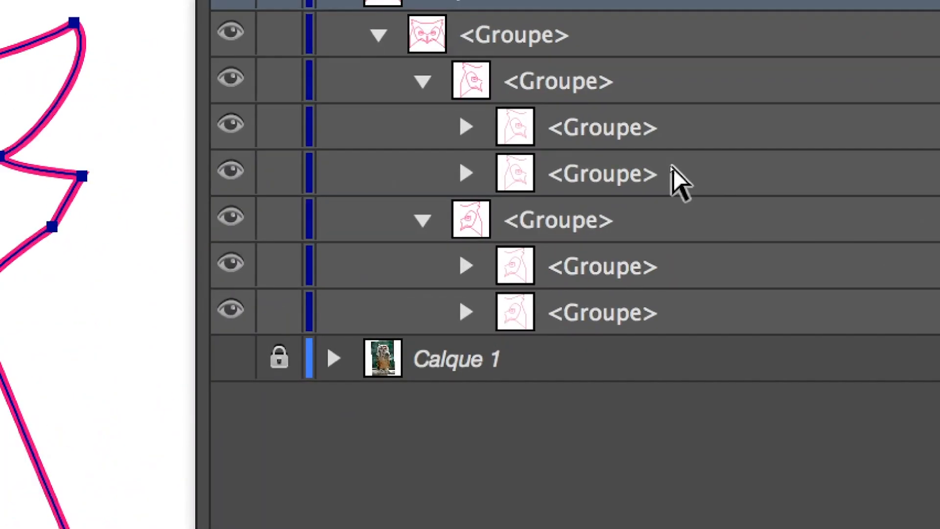
Delete one duplicate subgroup from each half of the owl in Calque 2, leaving a single subgroup per half
left_click(672, 167)
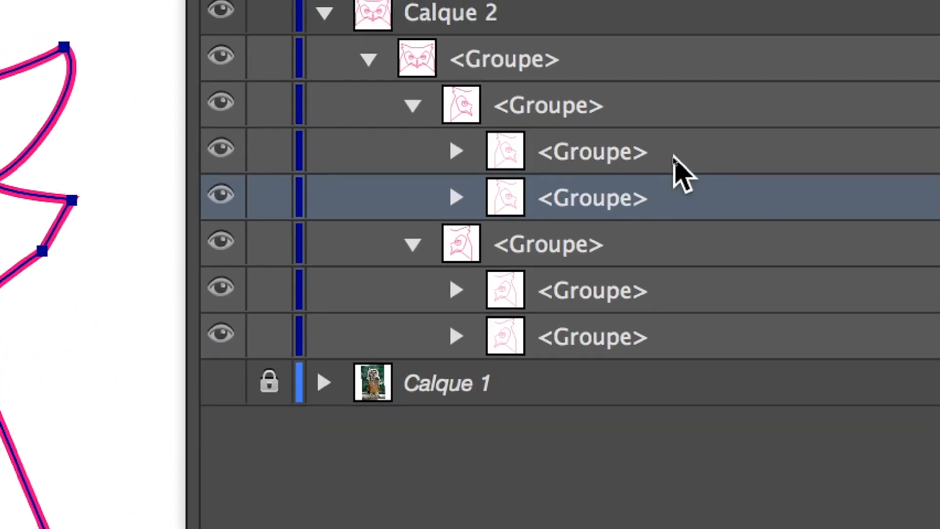
left_click(685, 137)
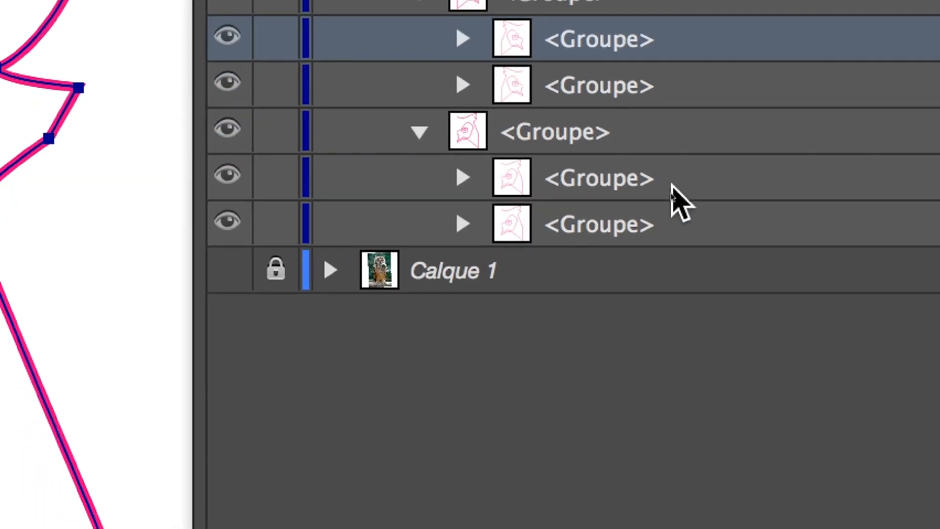
left_click(673, 300)
left_click(676, 337)
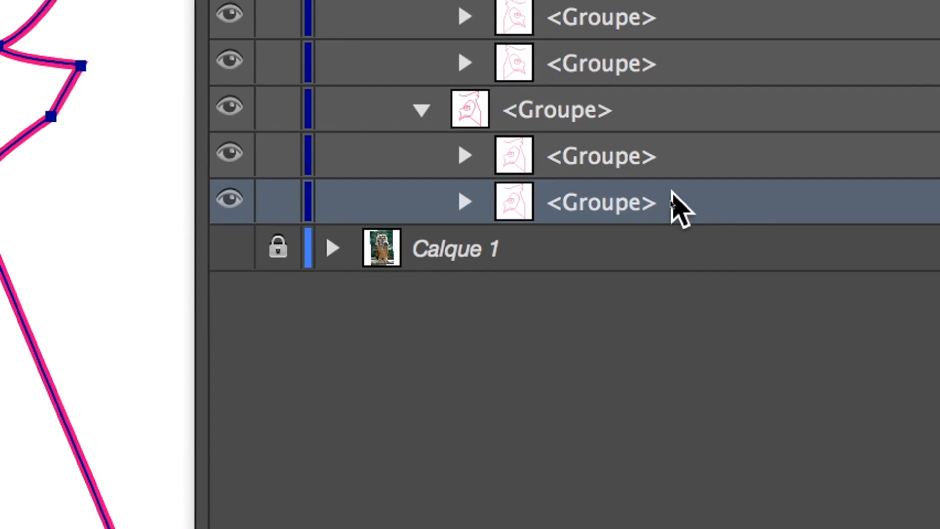
left_click_drag(672, 191, 743, 286)
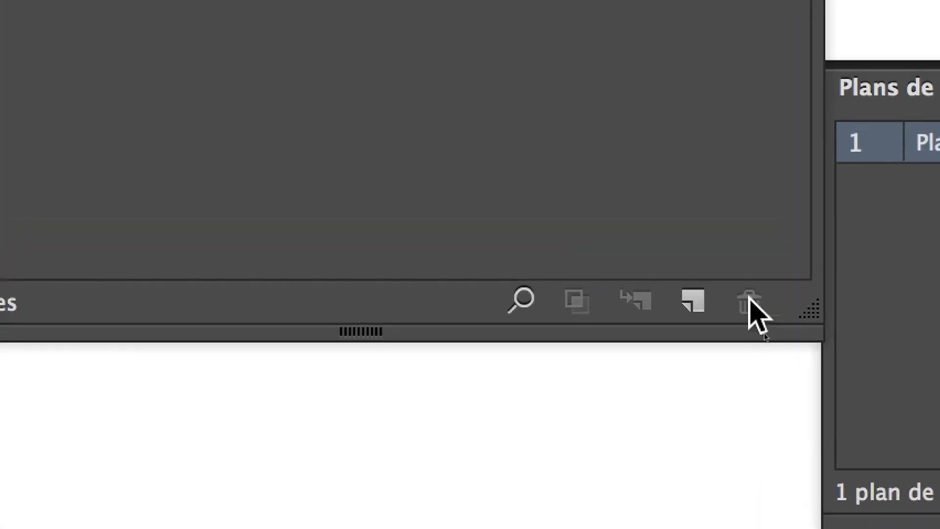
left_click_drag(686, 199, 715, 200)
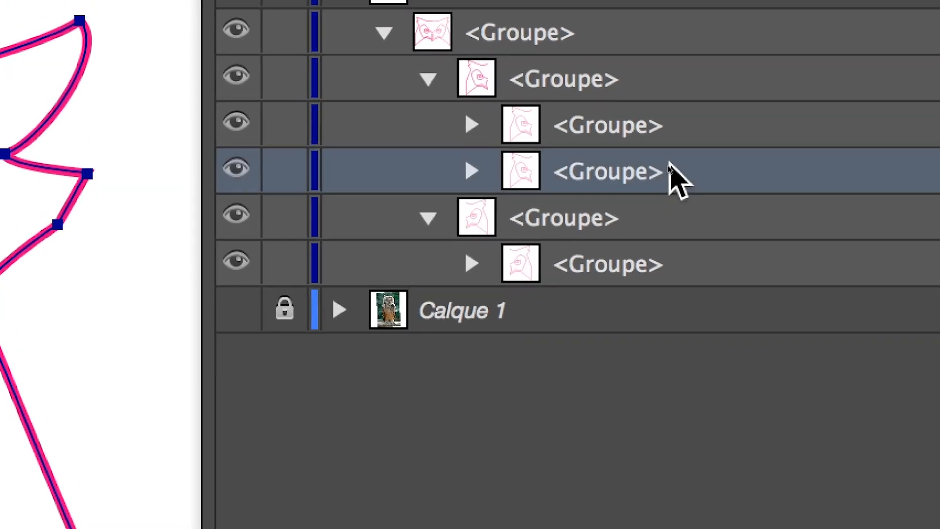
left_click_drag(682, 172, 754, 313)
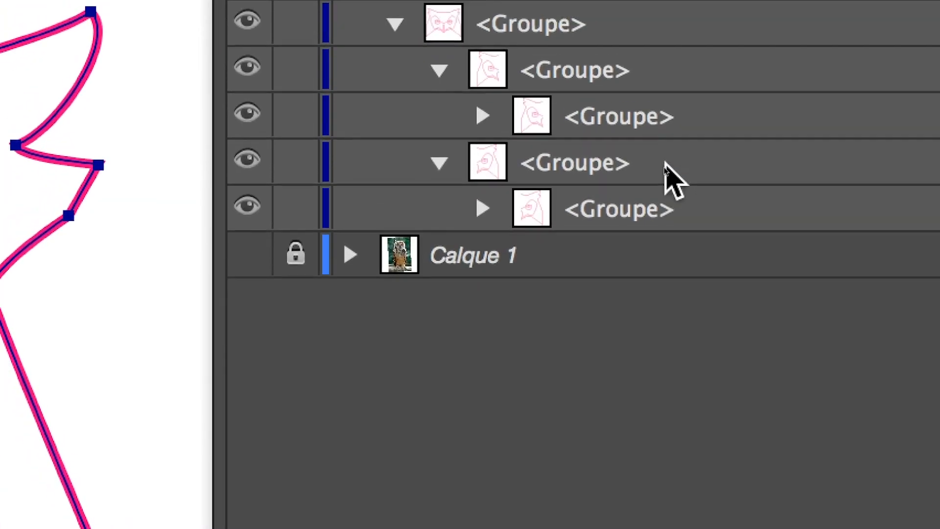
Inspect the paths inside the remaining subgroup of the first owl half and fold it up again
key("super+alt")
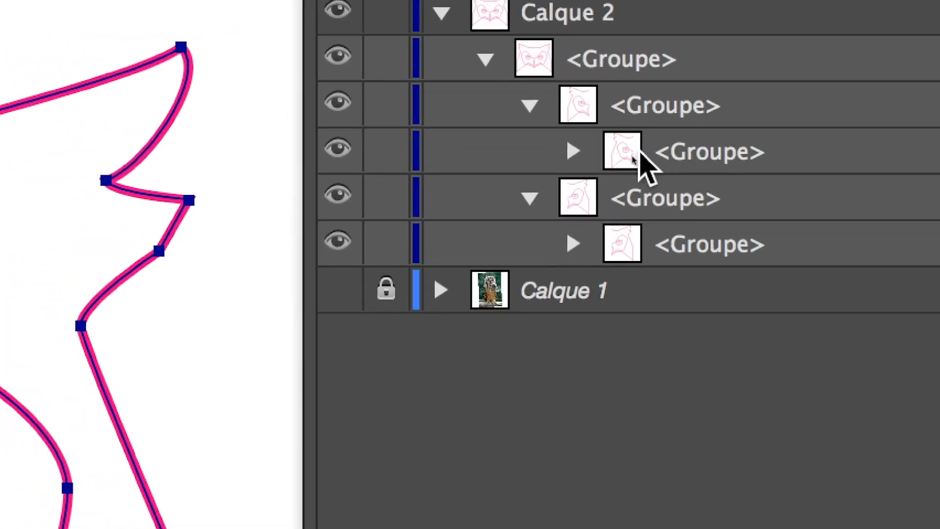
key("super+alt")
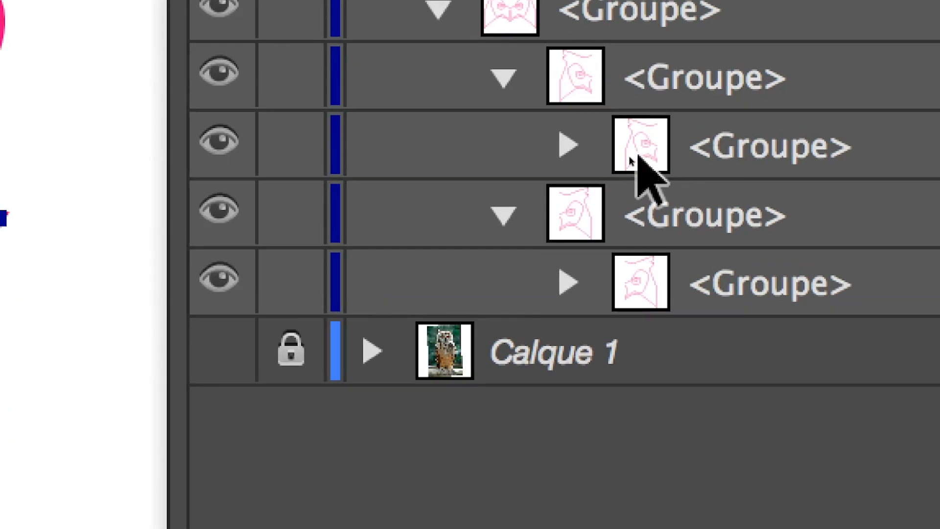
left_click(620, 156)
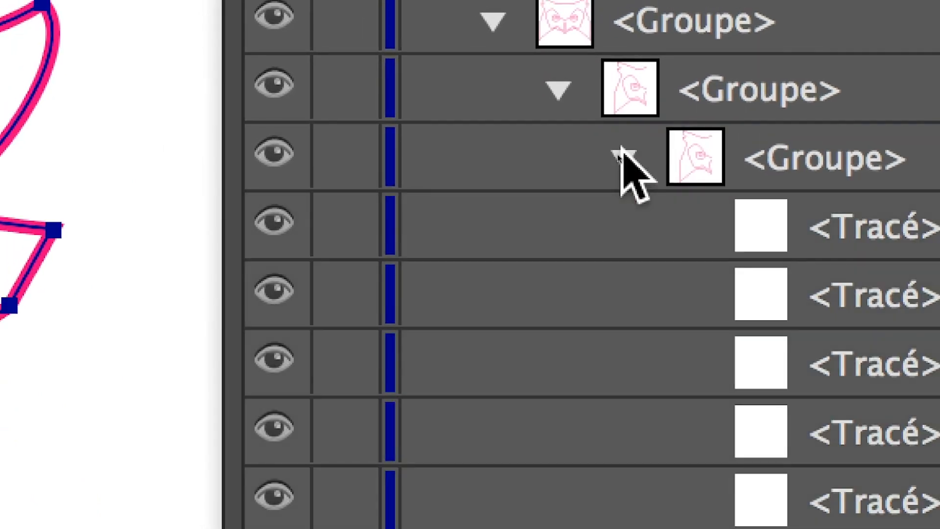
left_click(619, 155)
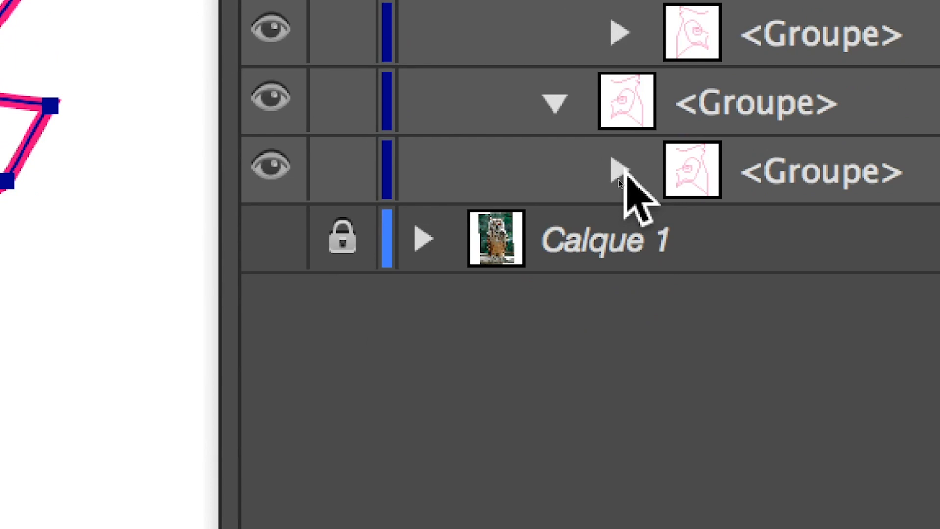
Inspect the paths inside the second owl half's subgroup, fold it up again and target that half on its own
left_click(621, 172)
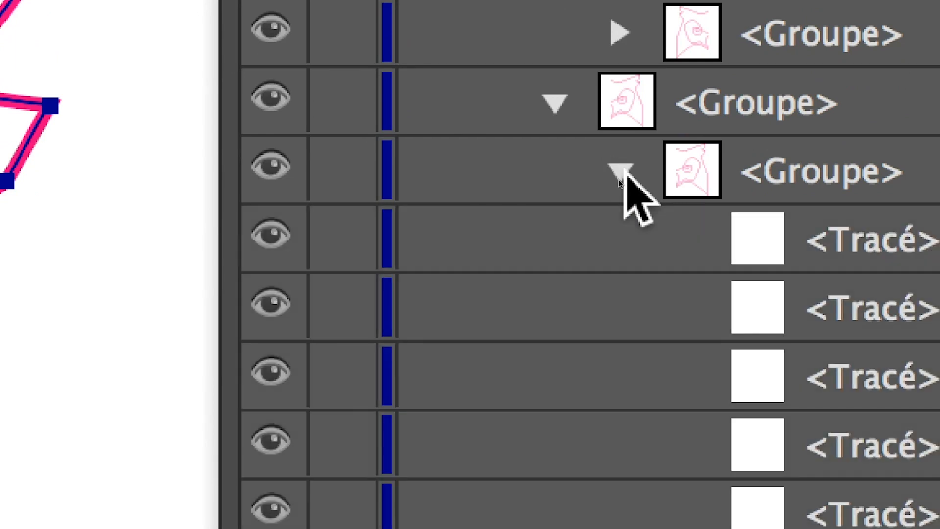
left_click(619, 174)
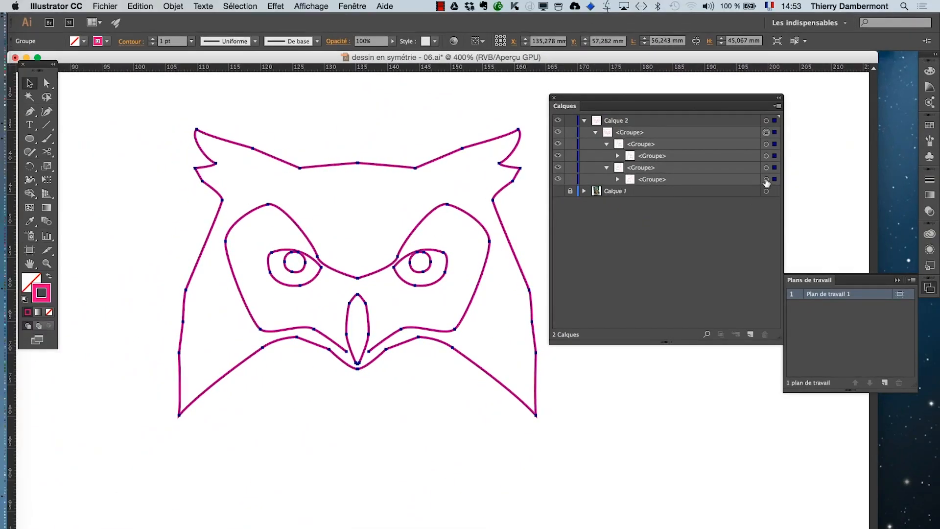
left_click(767, 180)
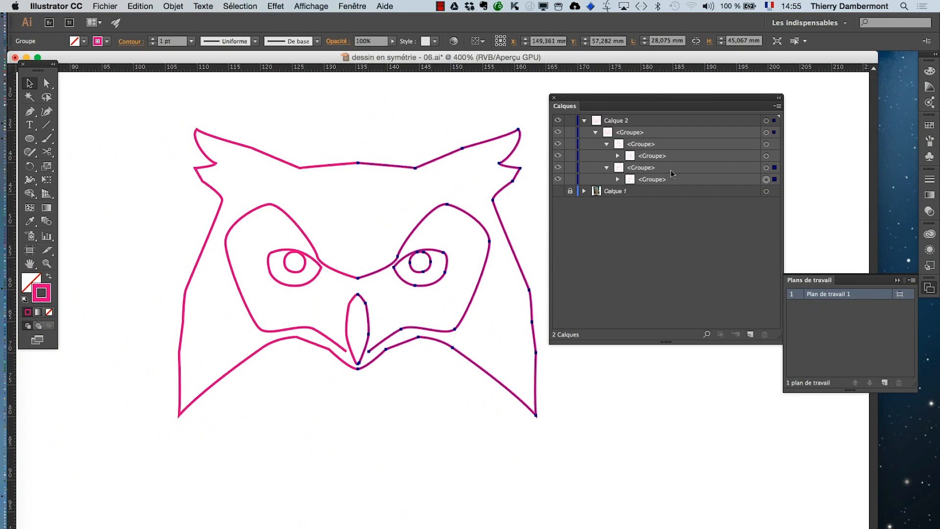
left_click_drag(647, 104, 668, 103)
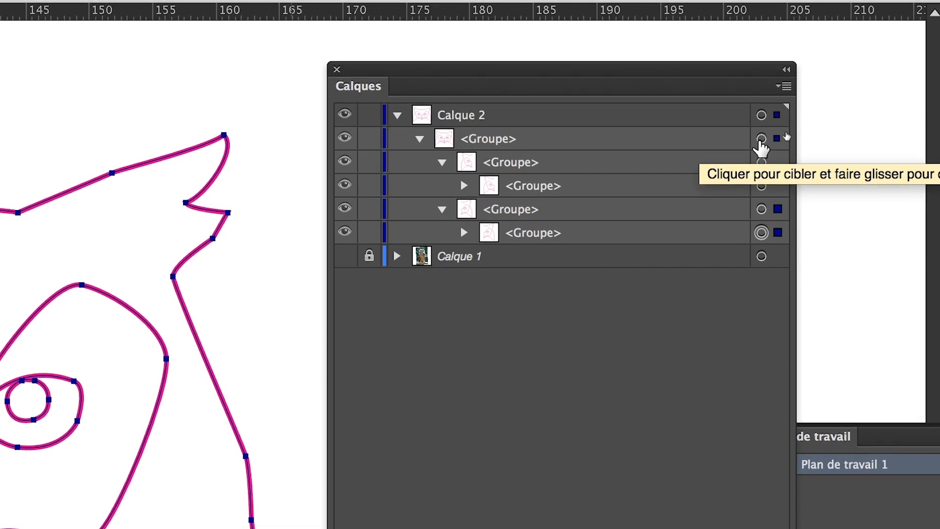
Ungroup the whole owl three times so that Calque 2 holds only individual paths, and deselect everything
left_click(761, 139)
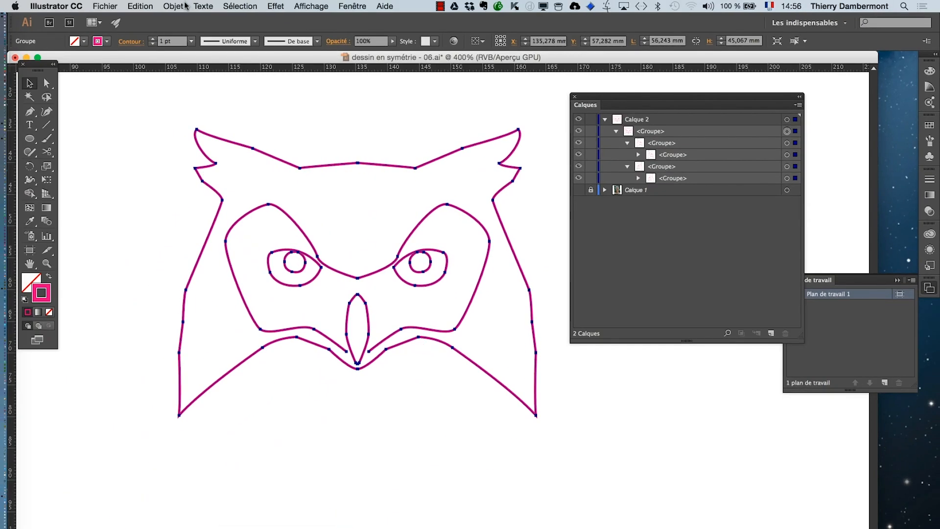
left_click(180, 5)
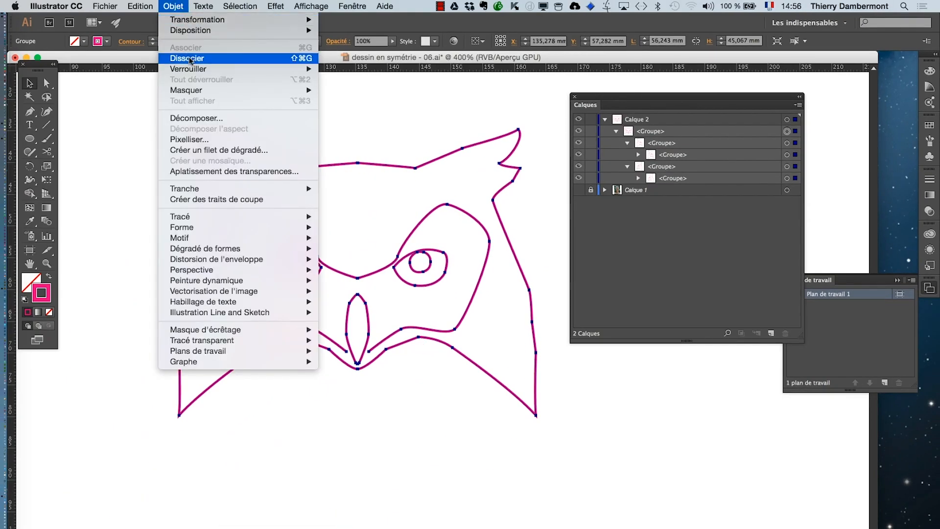
left_click(188, 58)
left_click(185, 5)
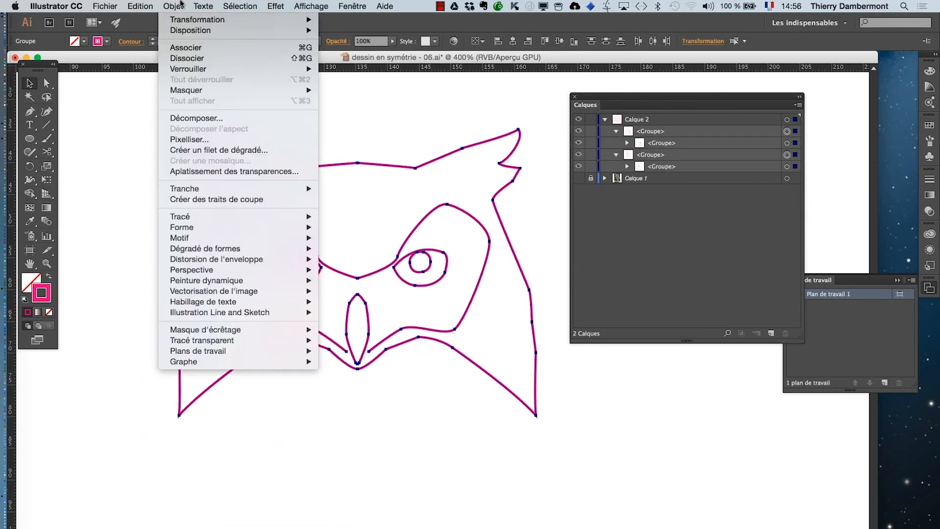
left_click(189, 58)
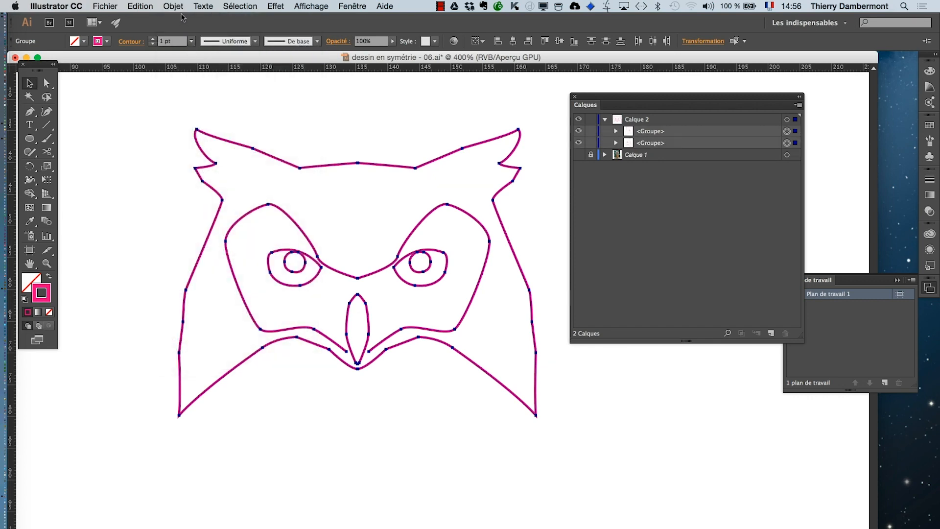
left_click(180, 6)
left_click(189, 58)
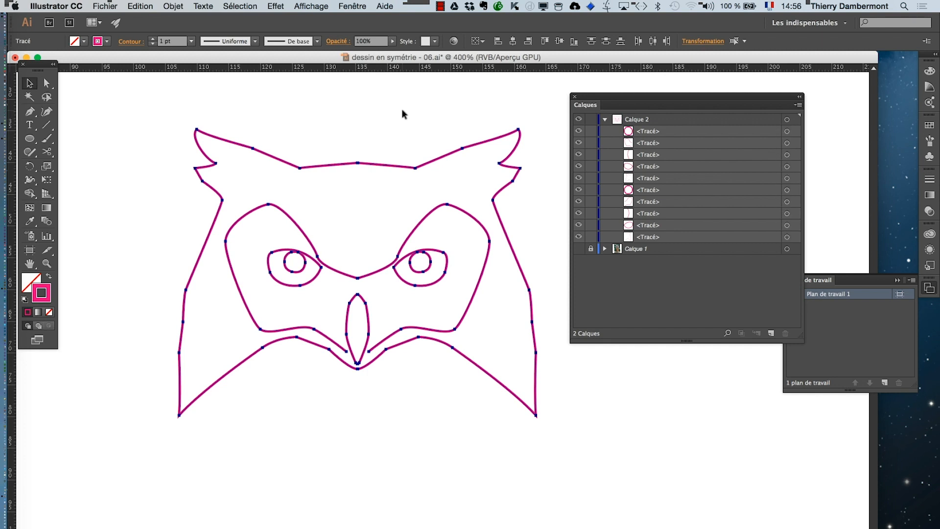
left_click(402, 110)
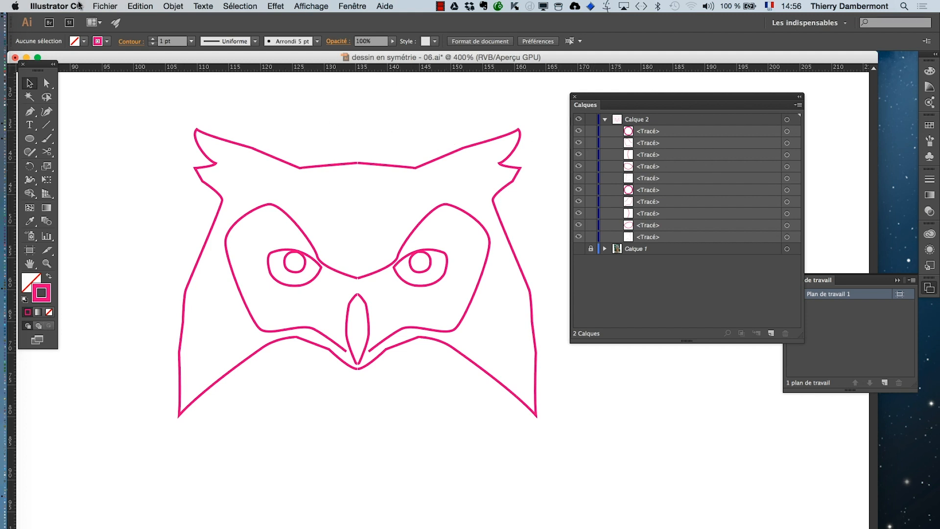
Save the ungrouped drawing as a new version named dessin en symétrie - 07.ai in AI avancé jour 4 sur 4
left_click(104, 6)
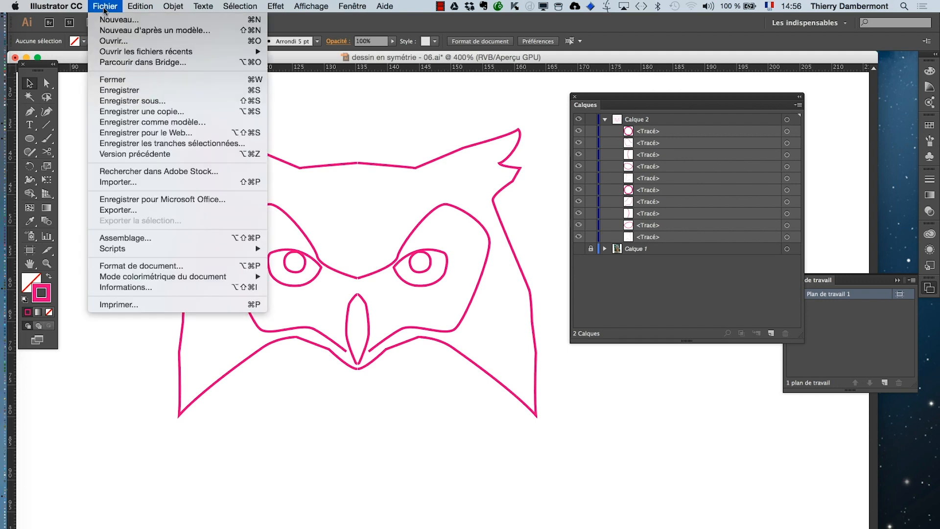
left_click(131, 101)
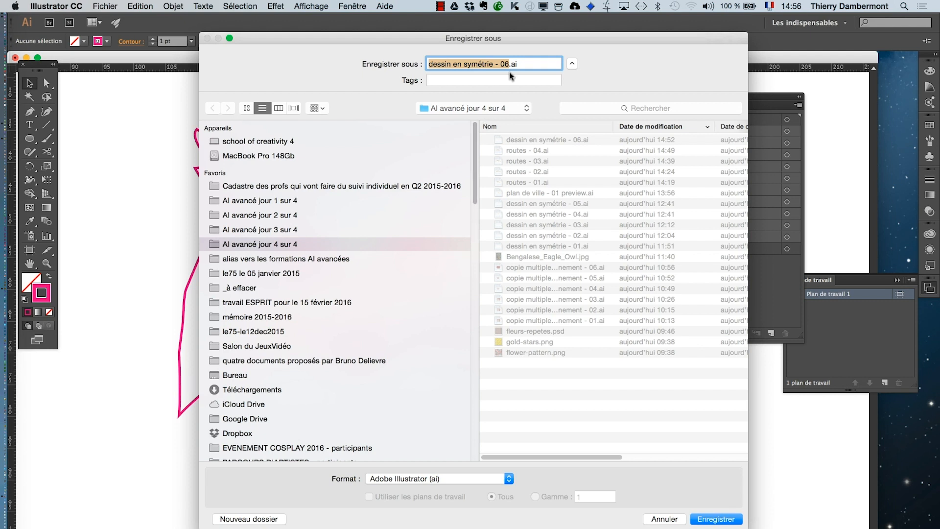
left_click(508, 66)
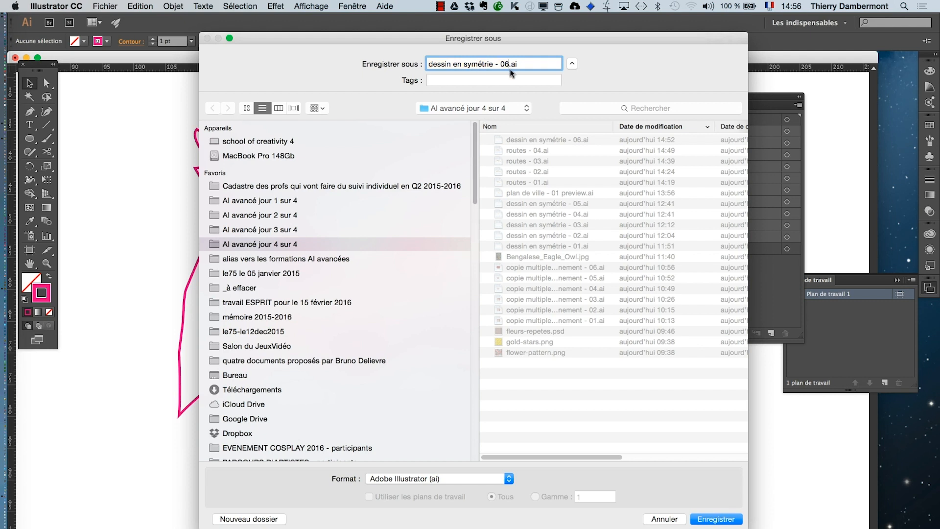
key("BackSpace")
left_click(718, 520)
key("Return")
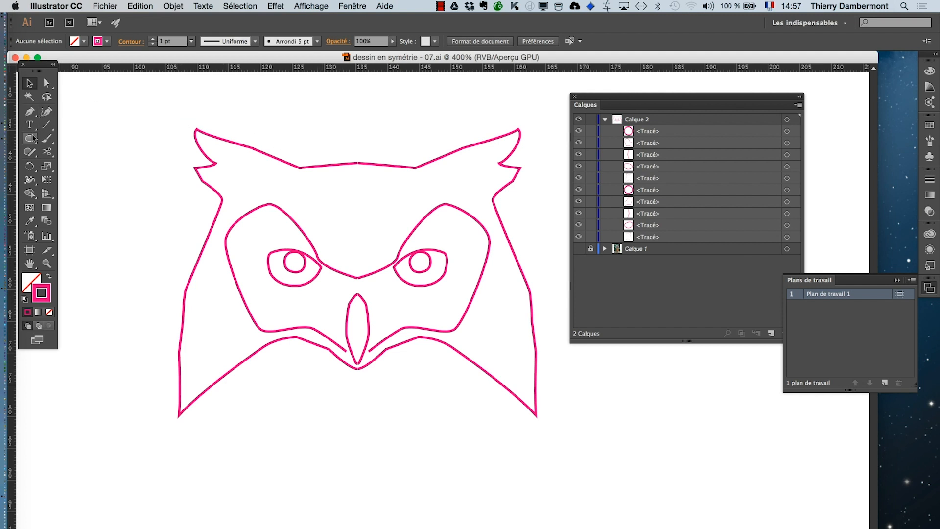
Choose the Rectangle tool and set it to no stroke with the yellow-green swatch A2C037 as fill
left_click_drag(33, 141, 59, 137)
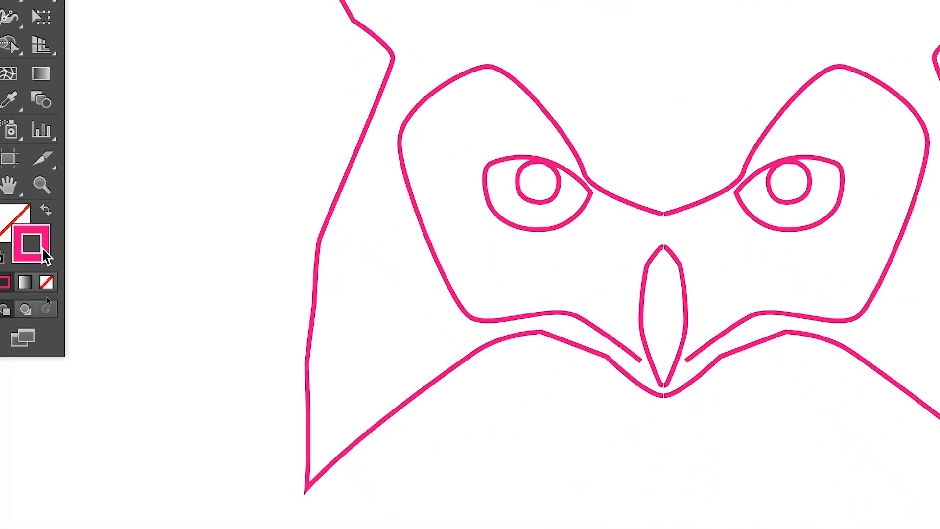
left_click(44, 271)
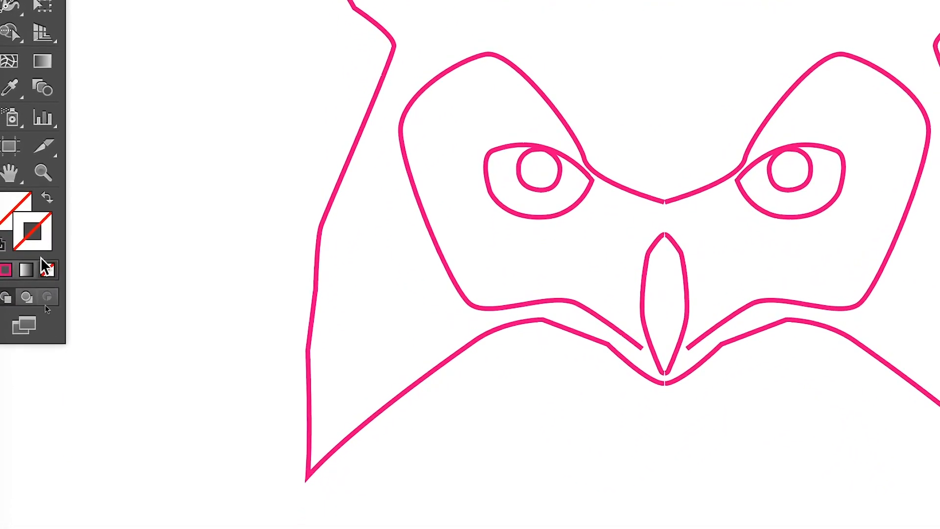
left_click(20, 226)
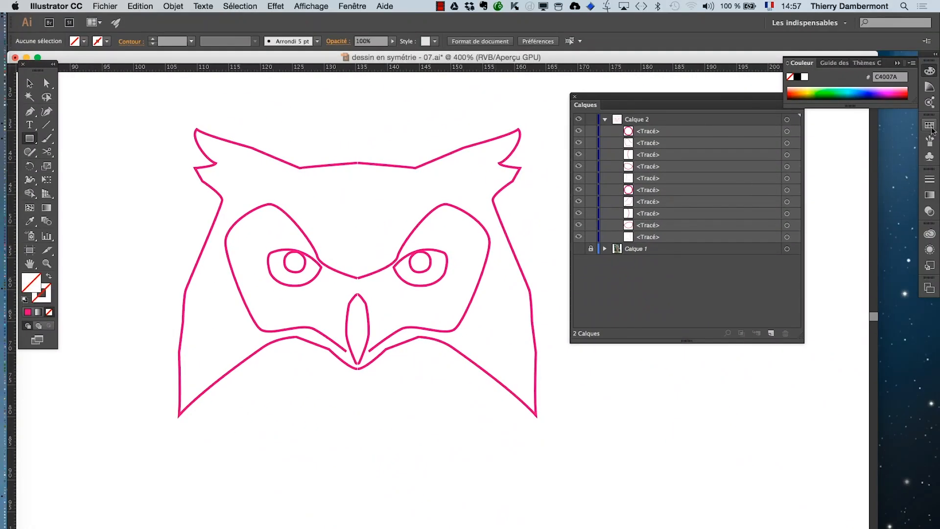
left_click(930, 125)
left_click_drag(799, 120, 81, 235)
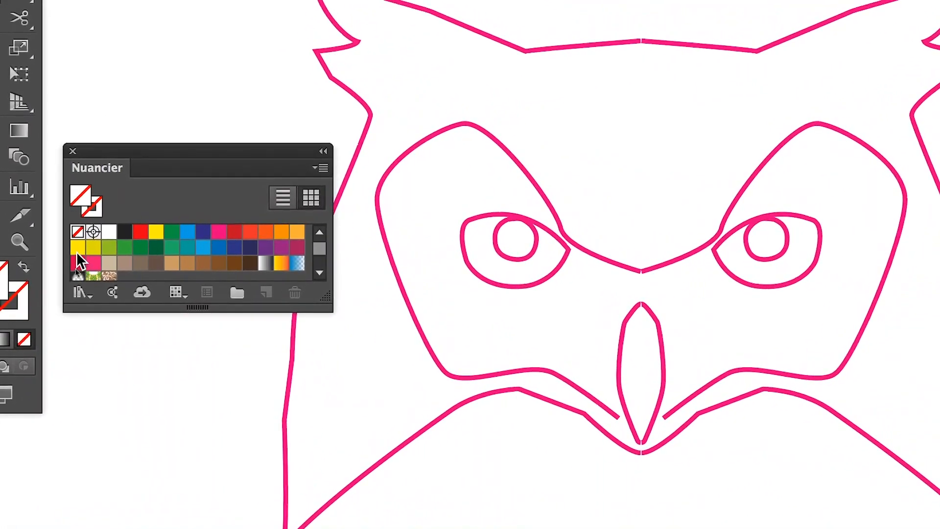
left_click(126, 222)
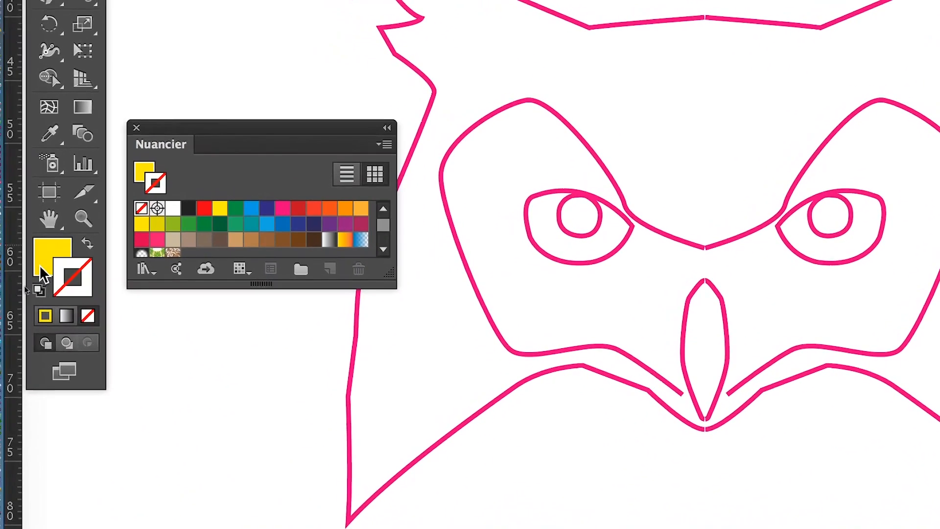
left_click(97, 241)
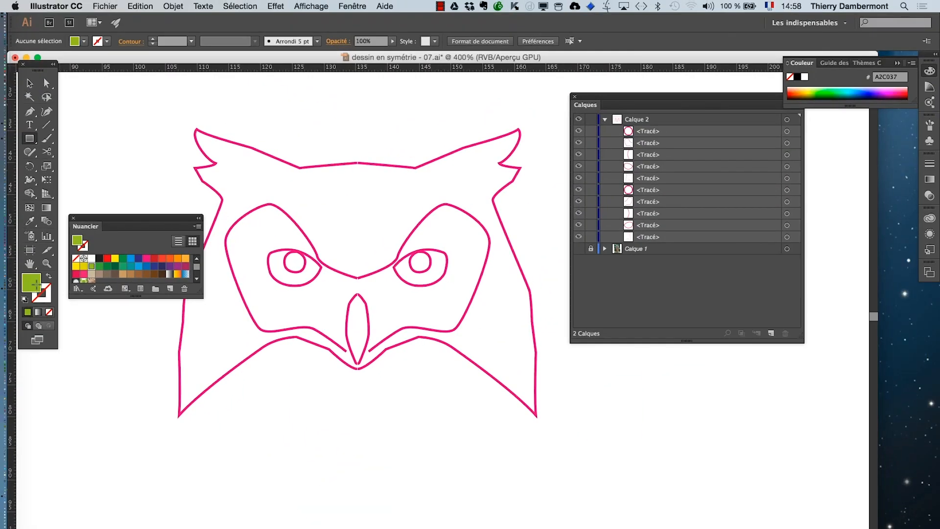
Draw a narrow green rectangle about 11 mm tall down the middle of the beak, overlapping the ends of both halves
left_click_drag(110, 226, 346, 414)
scroll(360, 317, "up", 4)
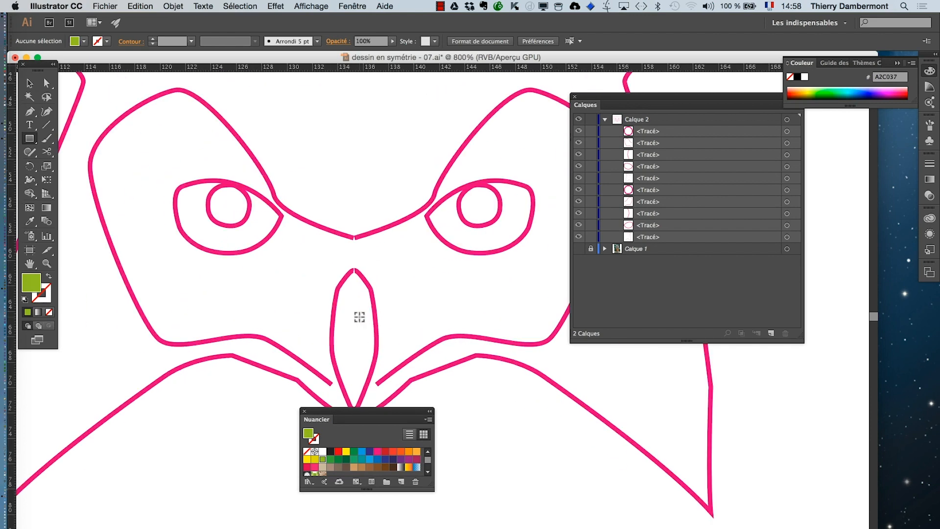
left_click_drag(284, 293, 231, 191)
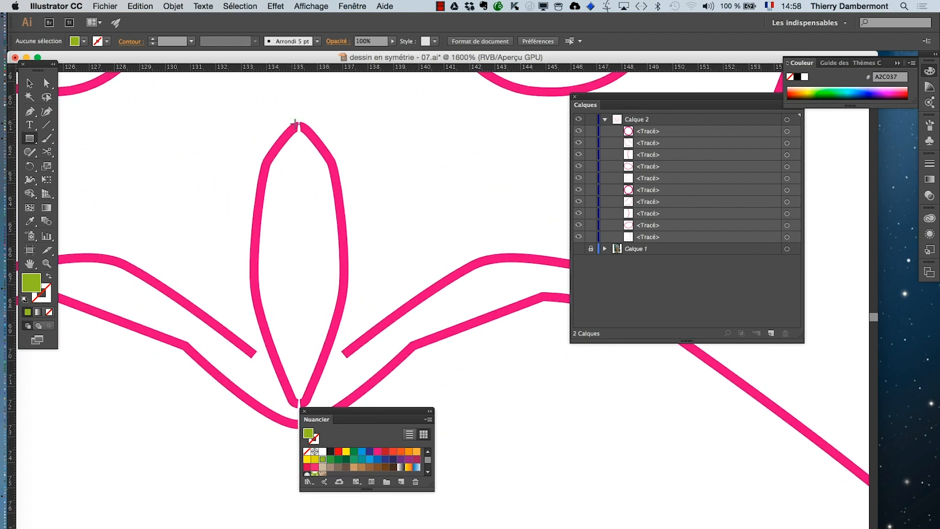
left_click_drag(312, 414, 392, 421)
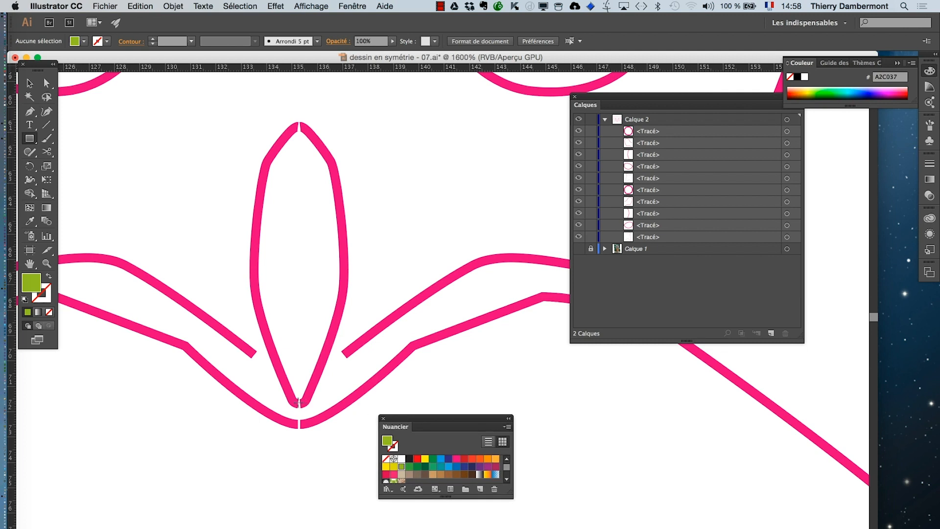
left_click_drag(297, 404, 303, 128)
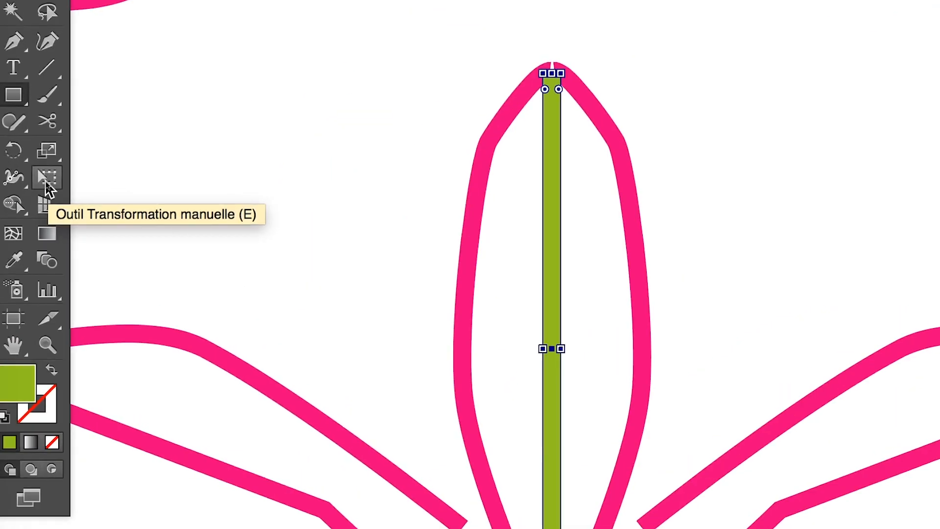
Try shortening the green rectangle with the Free Transform tool and stretch it back to the beak's lower tip
left_click(47, 182)
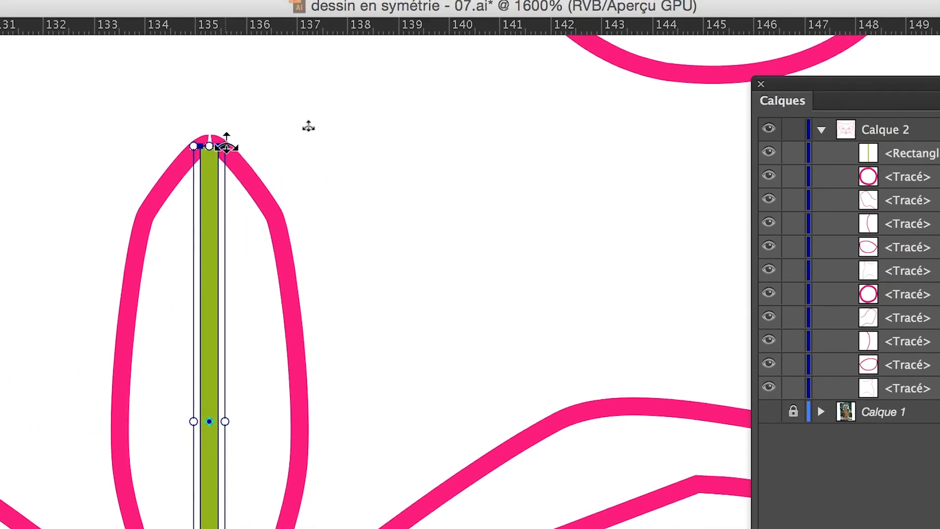
mouse_move(226, 147)
left_mouse_down()
mouse_move(248, 148)
mouse_move(232, 133)
mouse_move(227, 147)
left_mouse_up()
key("super+z")
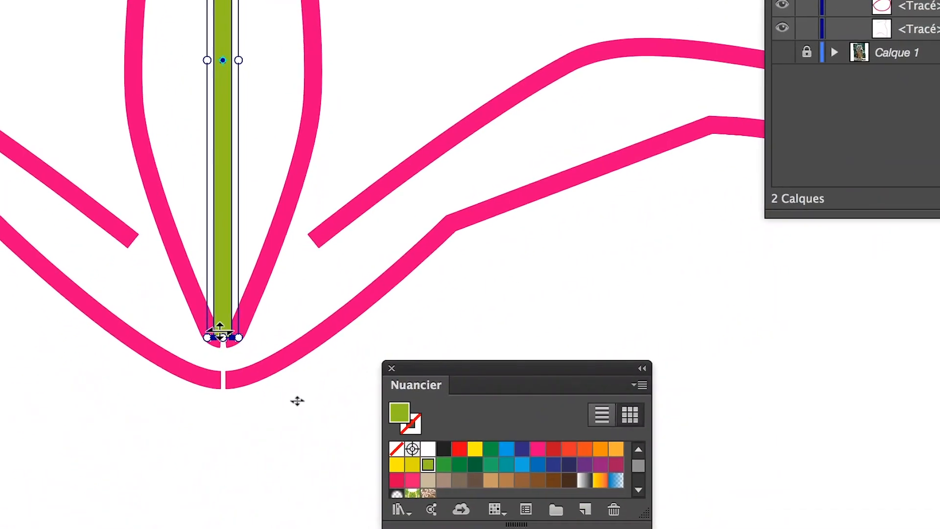
left_click_drag(220, 335, 225, 234)
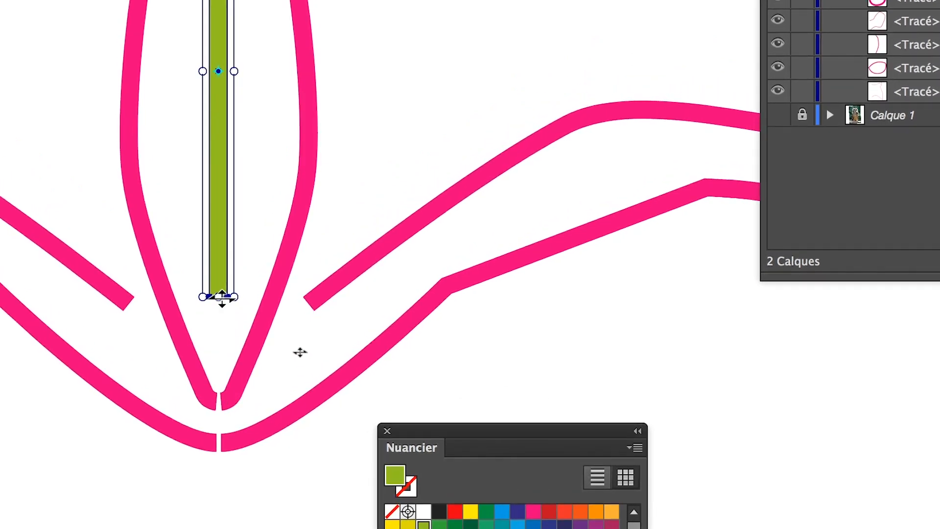
left_click_drag(222, 297, 225, 403)
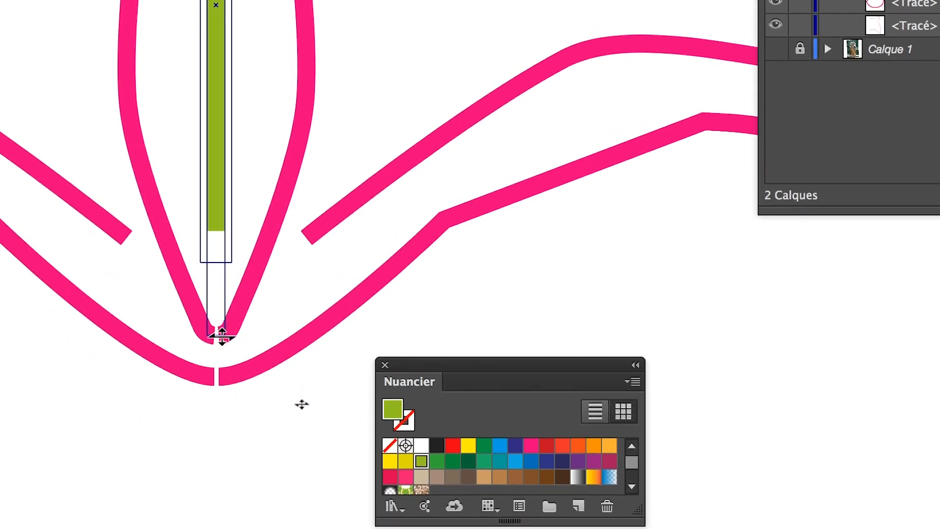
left_click_drag(222, 337, 221, 336)
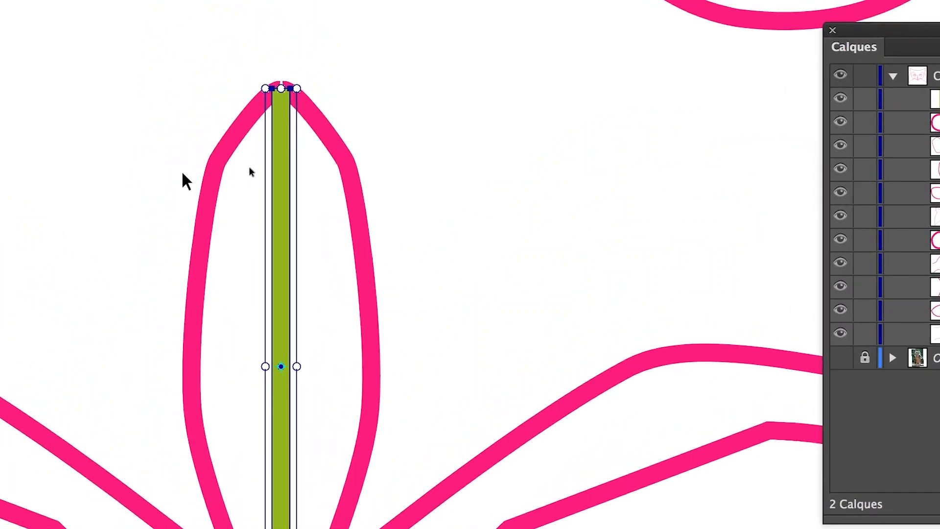
left_click(183, 173)
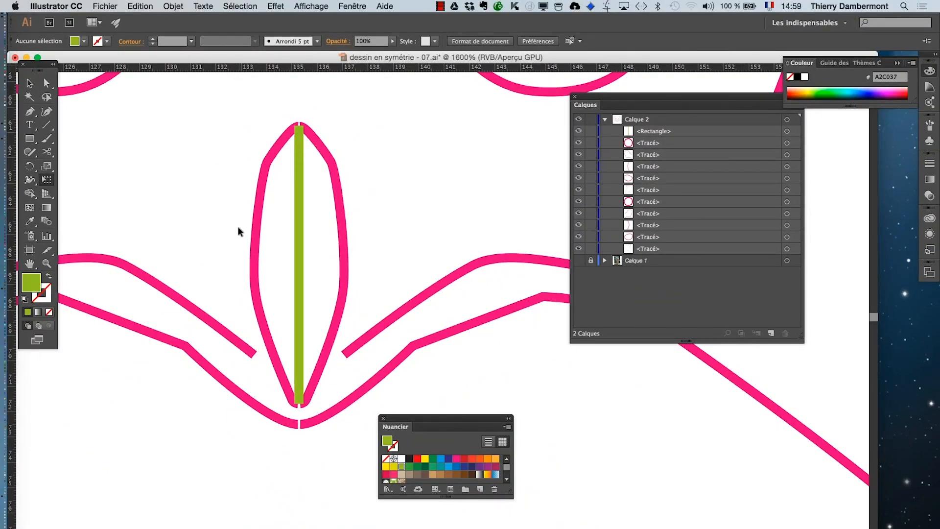
Check the two beak halves and the green rectangle individually, and select all three together with the Selection tool
left_click(30, 83)
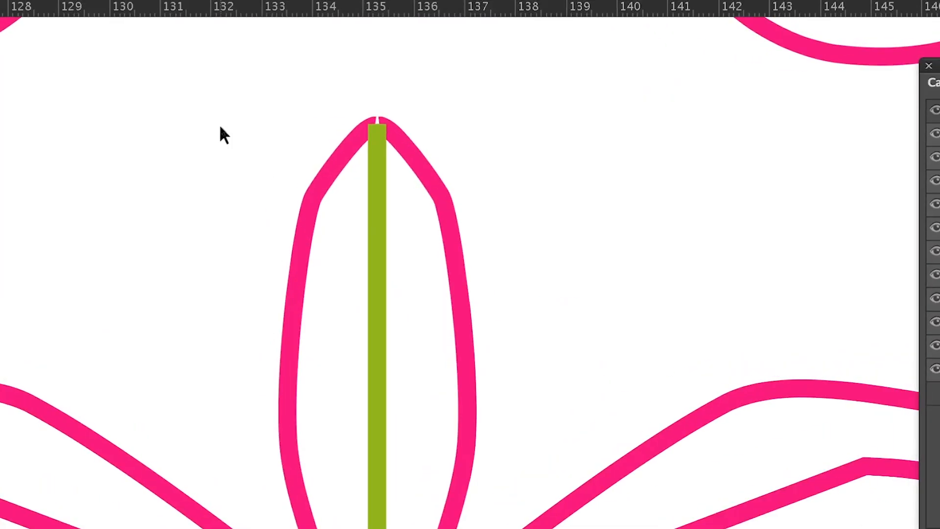
left_click(265, 134)
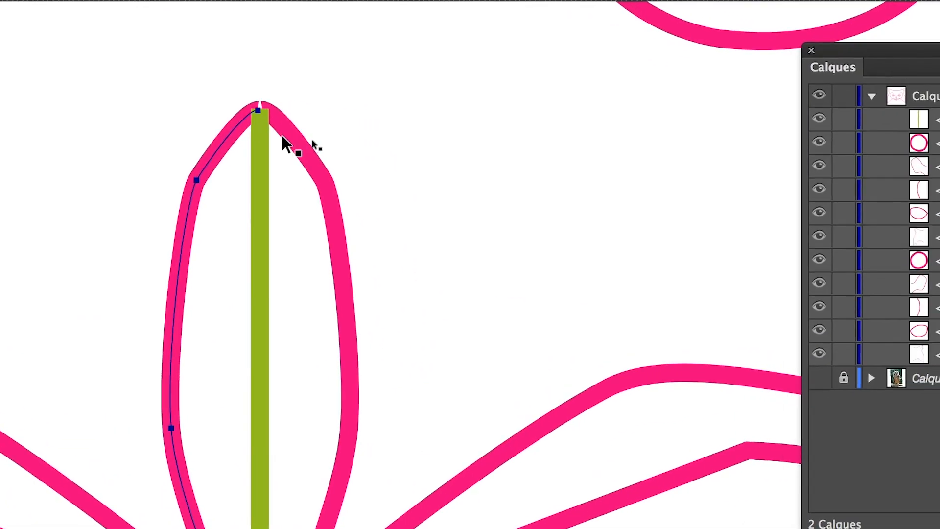
left_click(323, 143)
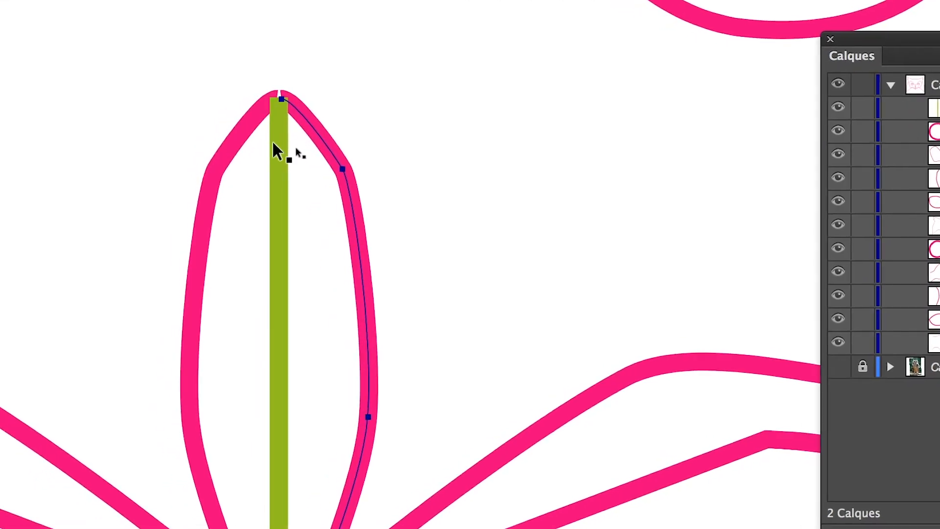
left_click(253, 140)
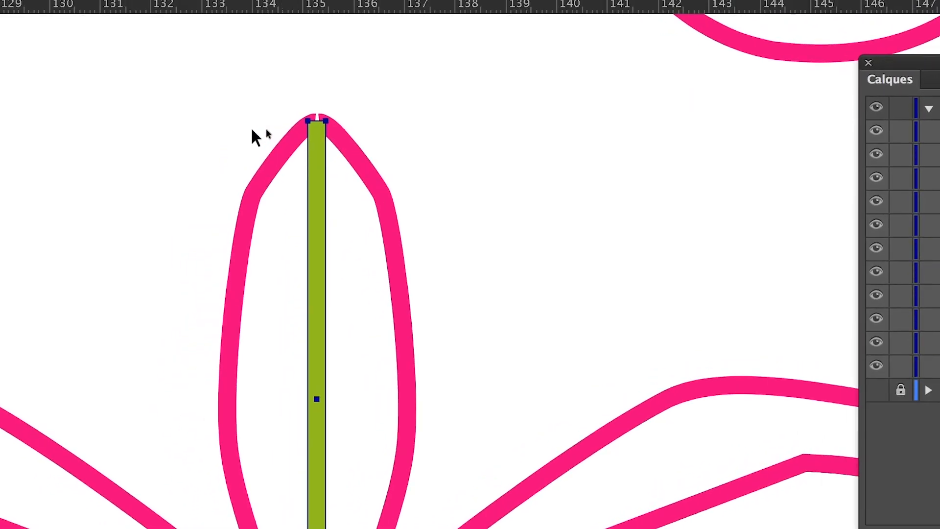
left_click_drag(251, 126, 416, 201)
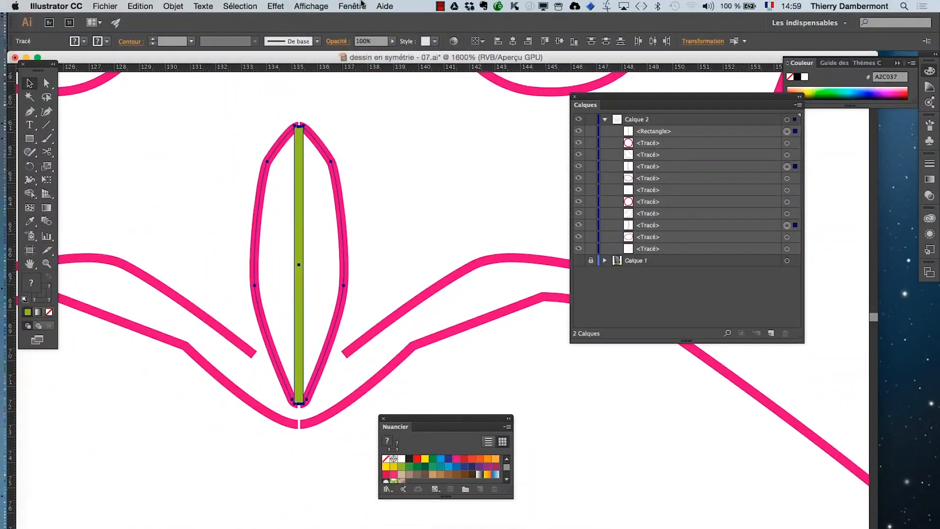
Unite the two beak halves and the green rectangle into one shape with Pathfinder's Réunion, and deselect it
left_click(329, 0)
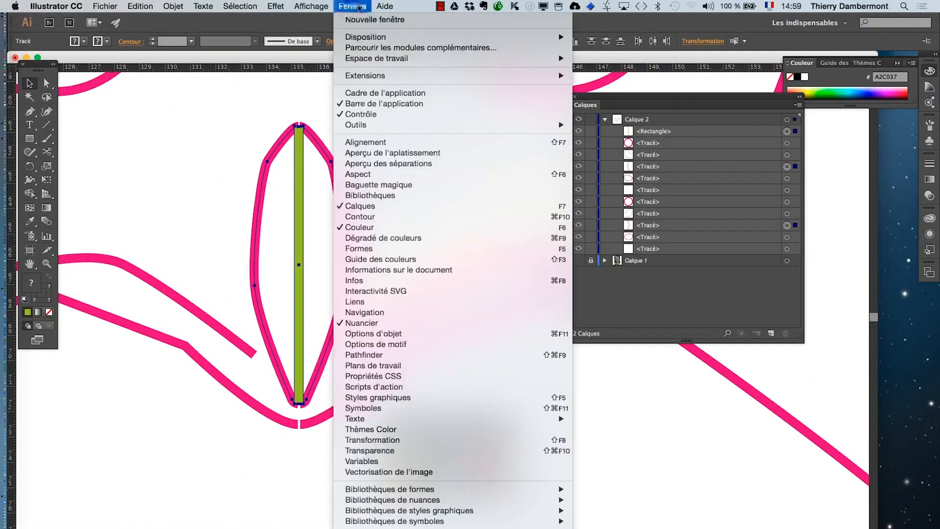
left_click(406, 355)
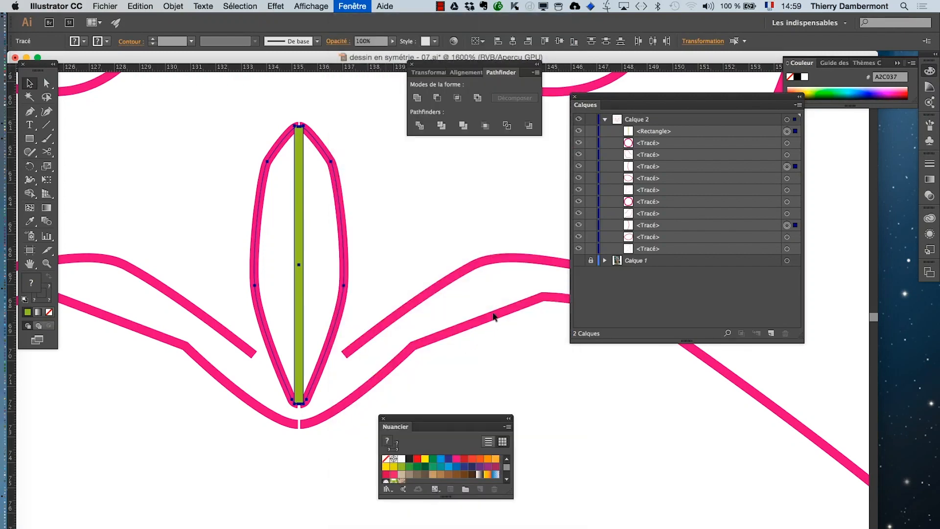
left_click_drag(435, 66, 388, 180)
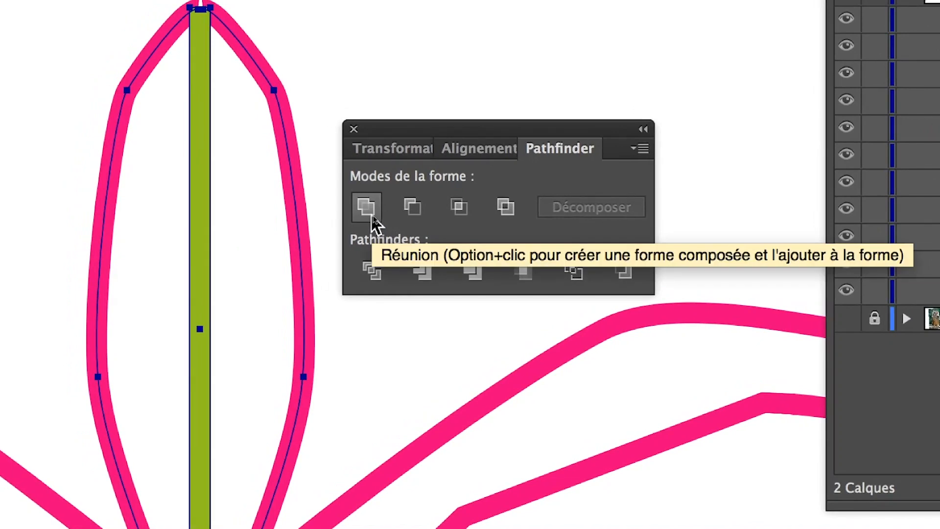
left_click(373, 223)
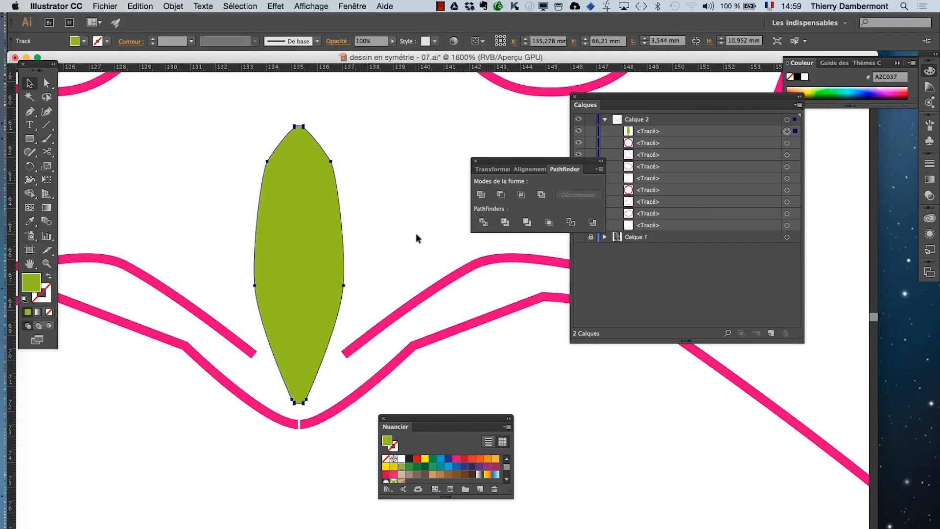
scroll(417, 239, "down", 1)
scroll(411, 244, "down", 1)
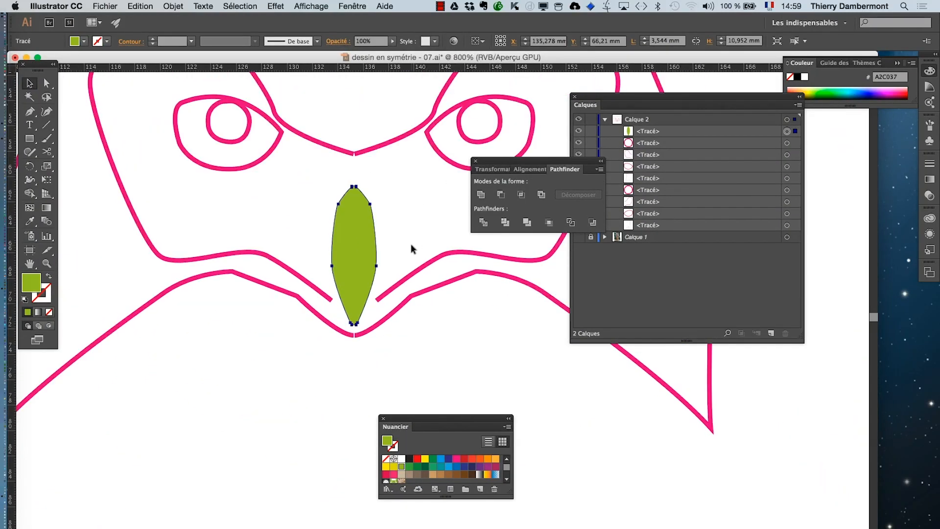
left_click(409, 243)
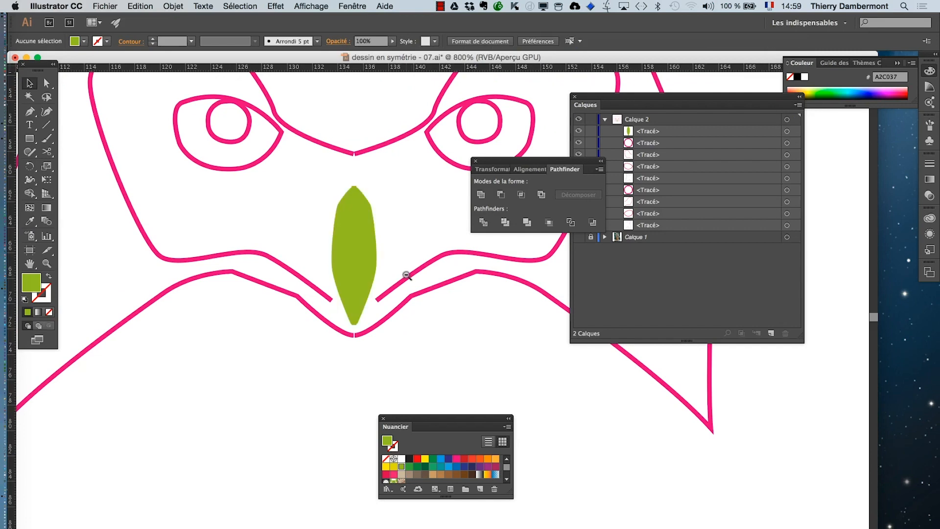
Hide the united beak and draw a green rectangle about 0.7 mm wide and 32.5 mm tall down the middle of the head outline
scroll(408, 275, "down", 1)
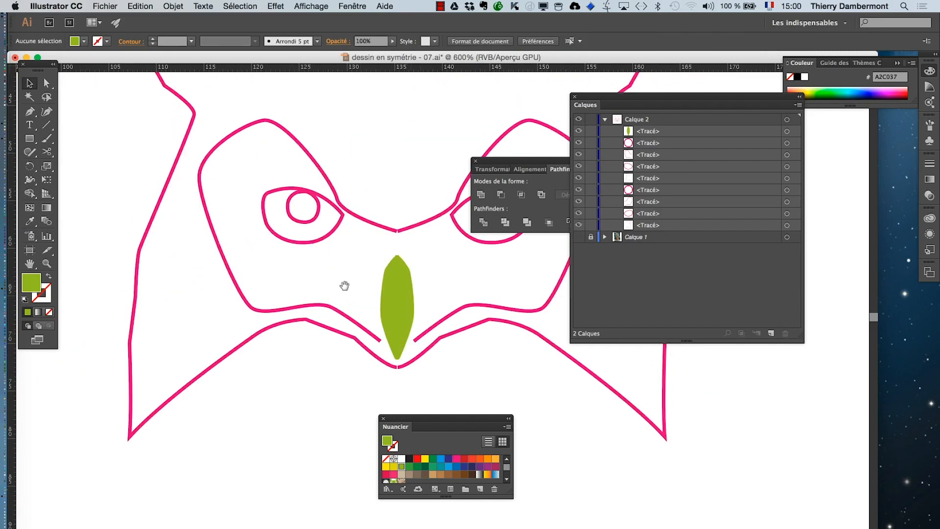
left_click_drag(345, 286, 226, 339)
left_click(289, 339)
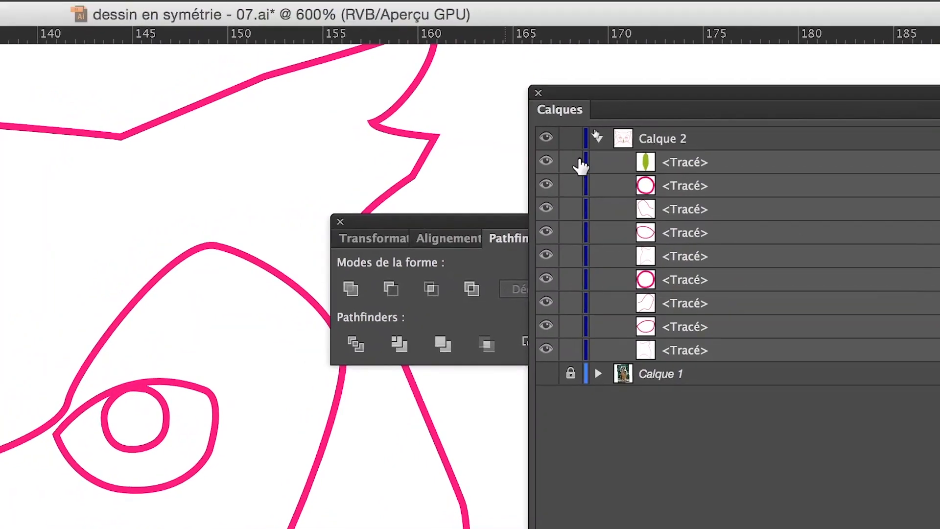
left_click(546, 161)
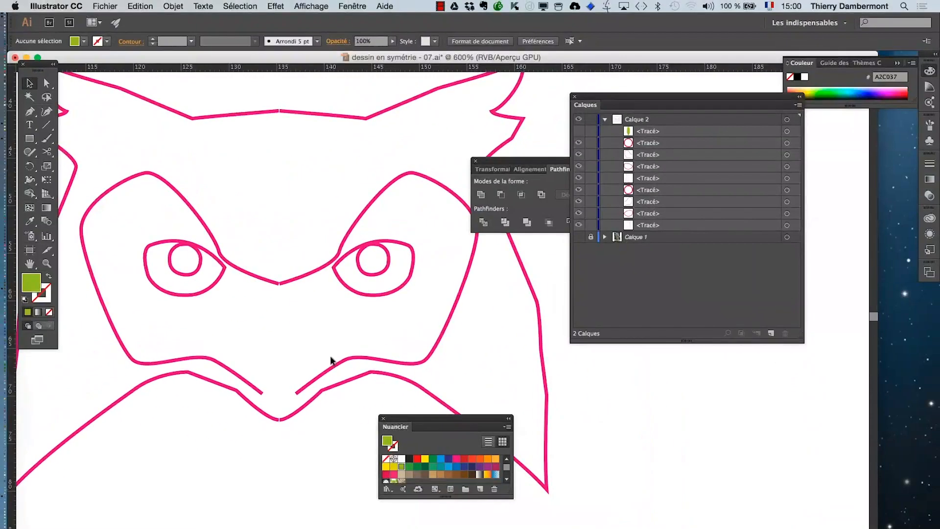
left_click(30, 139)
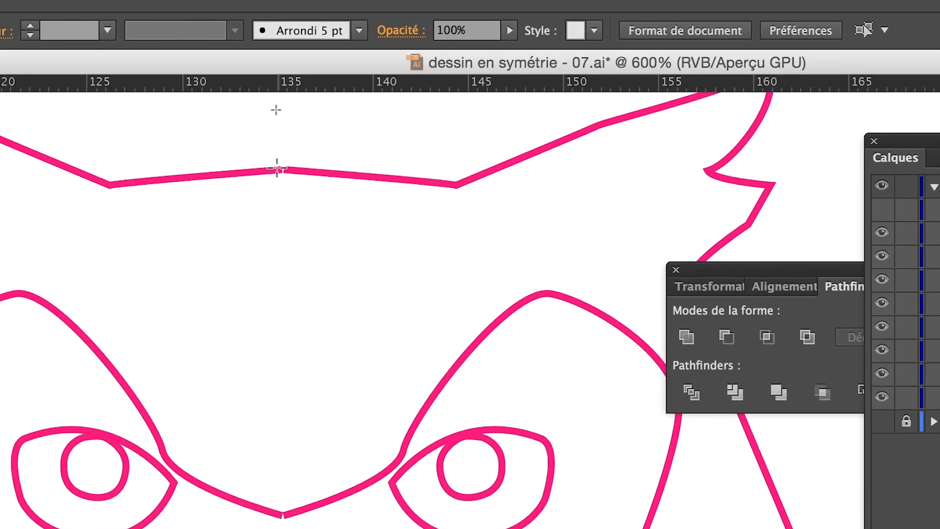
left_click_drag(276, 169, 277, 457)
left_click_drag(282, 387, 282, 387)
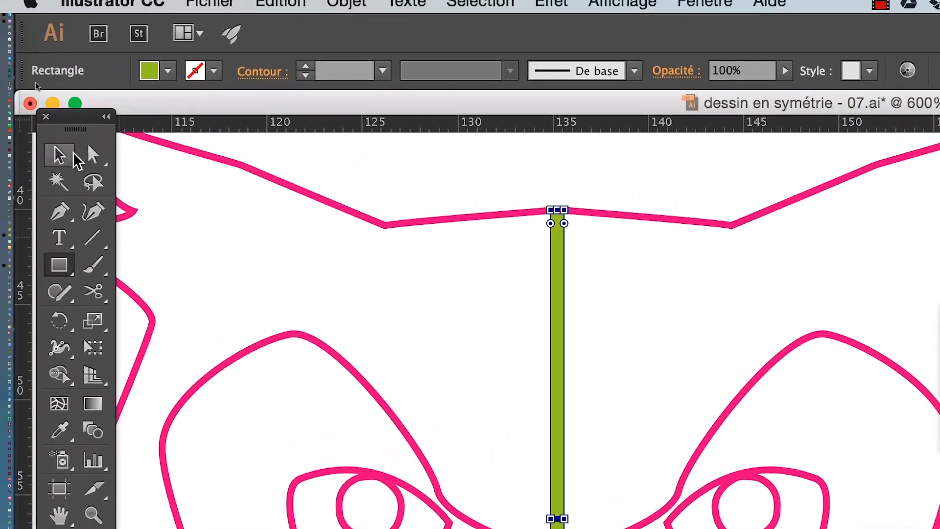
Select the central rectangle together with both head outline halves and unite them with Pathfinder's Réunion
left_click(73, 154)
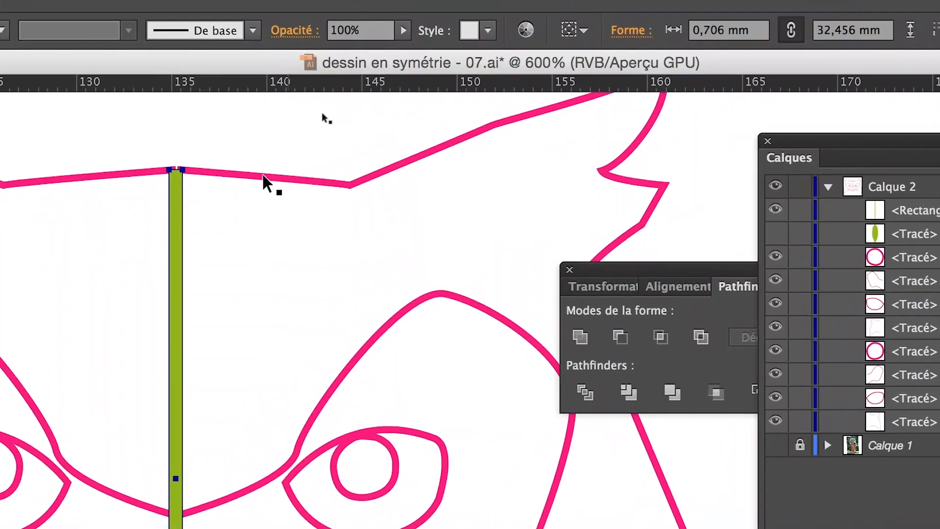
left_click(263, 176)
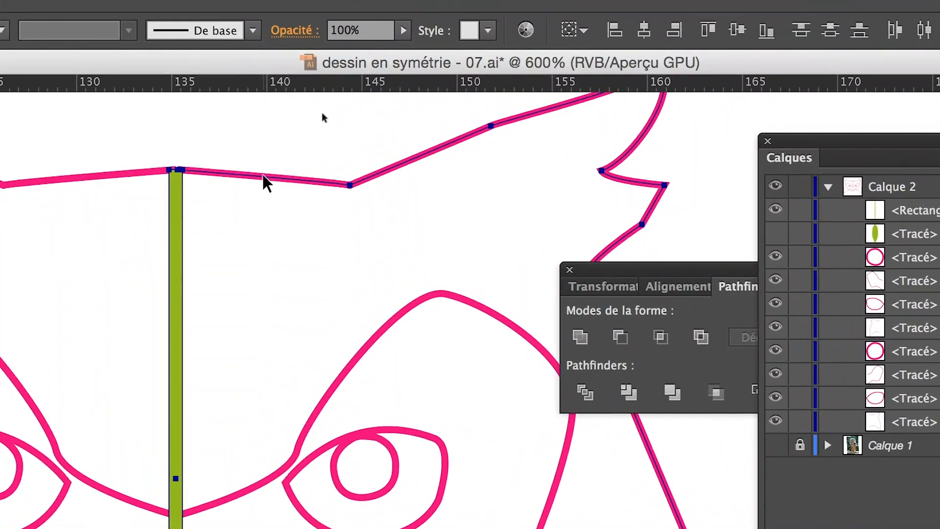
left_click(222, 172, "shift")
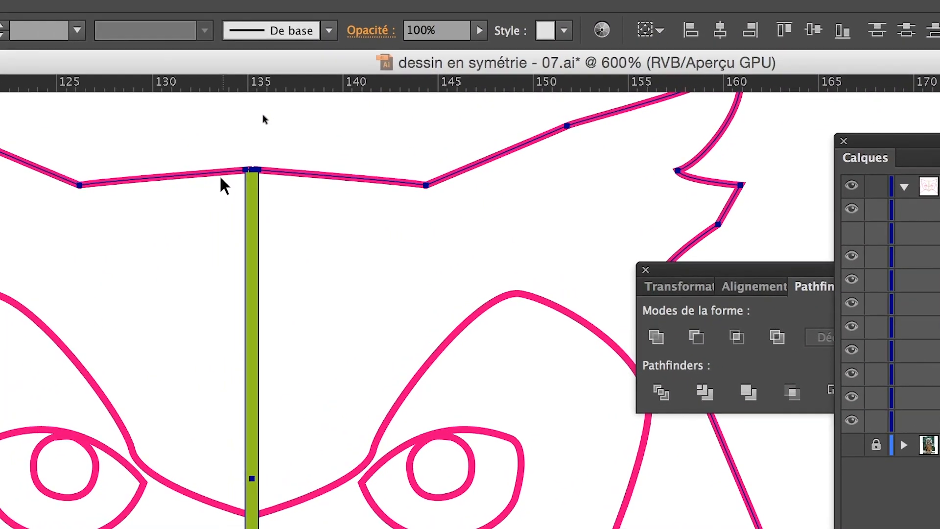
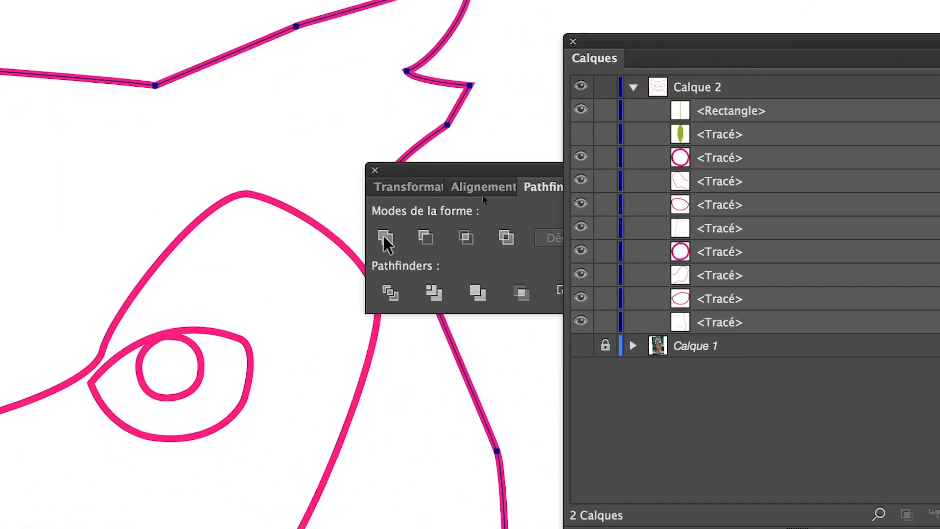
left_click(384, 234)
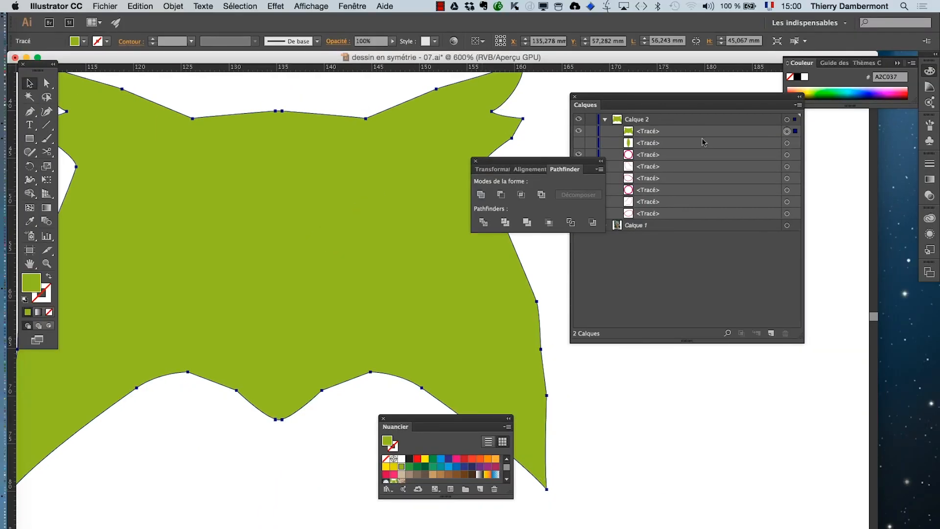
Move the Pathfinder panel clear of the layer list and hide the united green head shape
left_click_drag(520, 164, 698, 419)
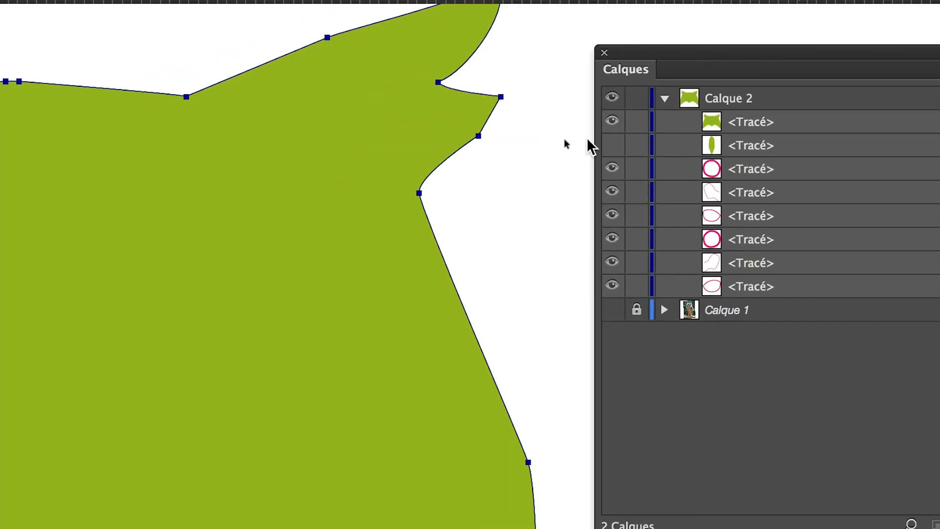
left_click(597, 135)
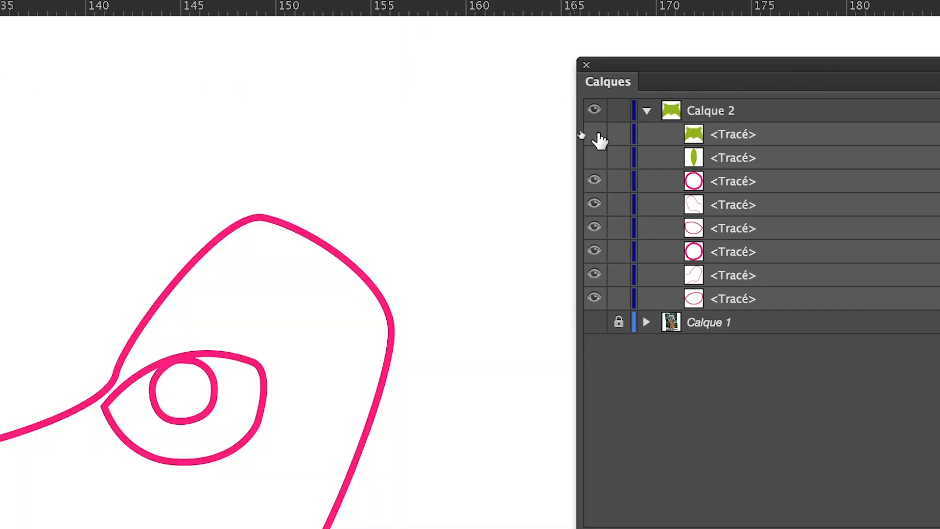
left_click(598, 135)
left_click(597, 135)
left_click(598, 135)
left_click(598, 135)
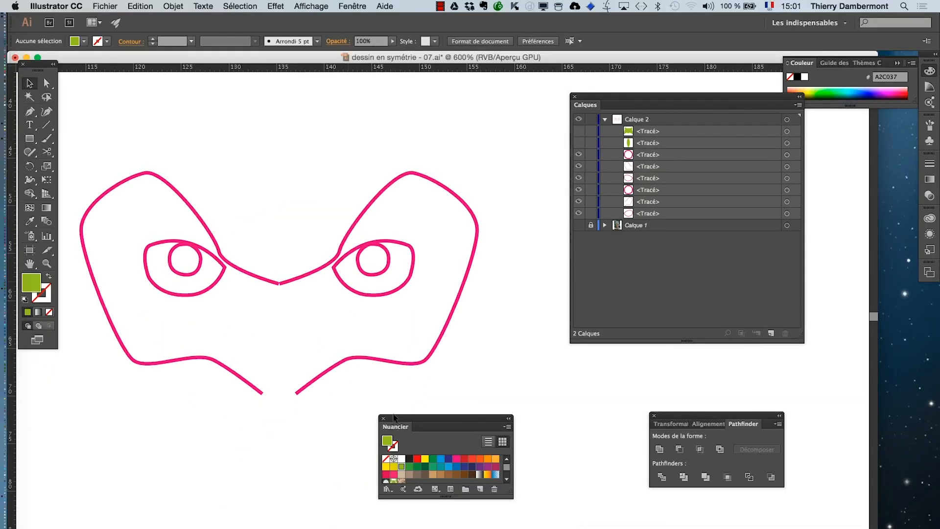
Draw a green rectangle about 0.5 mm wide and 12 mm tall between the eye mask halves, from their upper junction to their open lower ends
left_click(300, 409)
left_click_drag(300, 403, 282, 442)
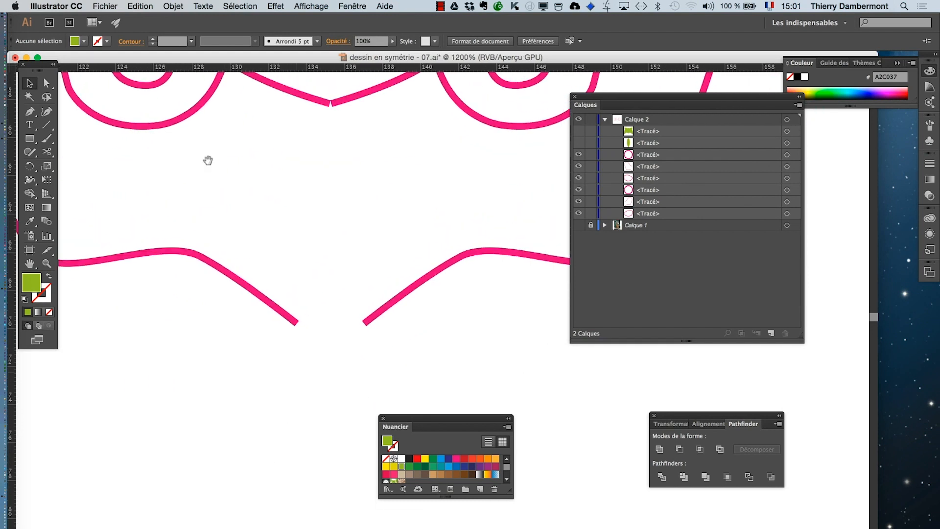
left_click(30, 138)
left_click_drag(327, 102, 336, 332)
Move the rectangle's two lower corner points outward with the Direct Selection tool so each meets an open end of the eye mask outline
left_click(46, 84)
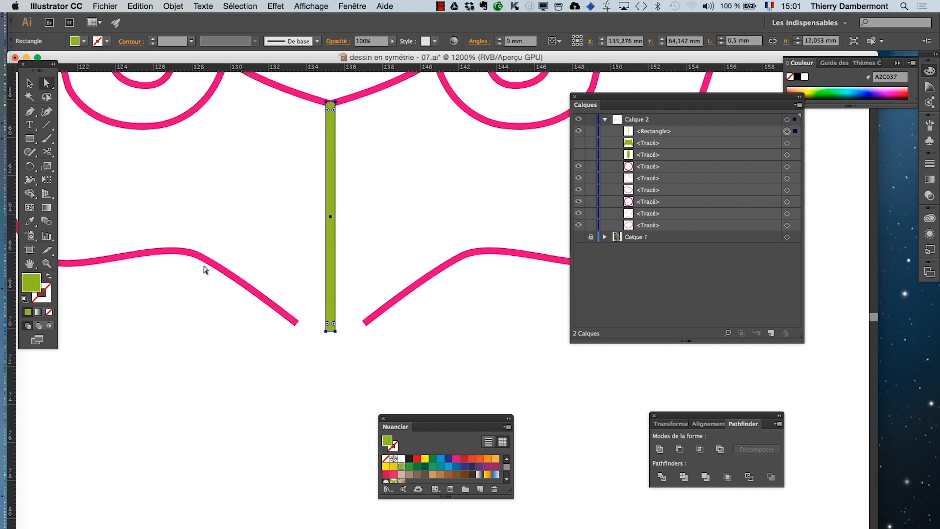
left_click(331, 368)
left_click_drag(335, 331, 293, 323)
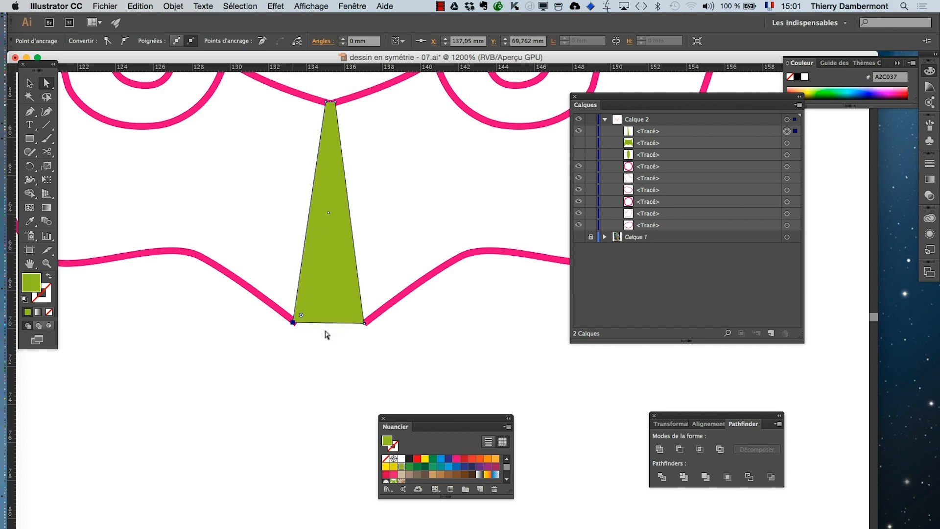
left_click_drag(365, 324, 367, 324)
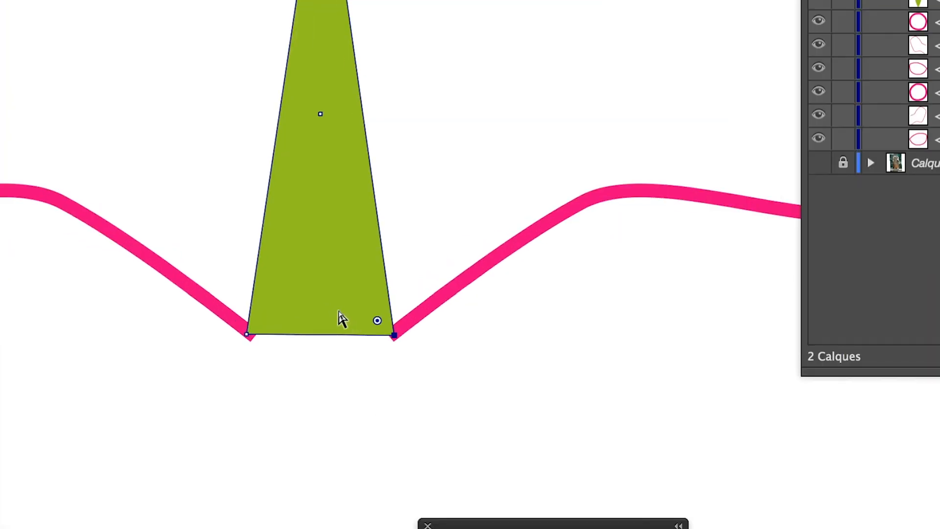
left_click(360, 326)
mouse_move(355, 320)
left_mouse_down()
mouse_move(426, 317)
mouse_move(320, 320)
mouse_move(357, 320)
left_mouse_up()
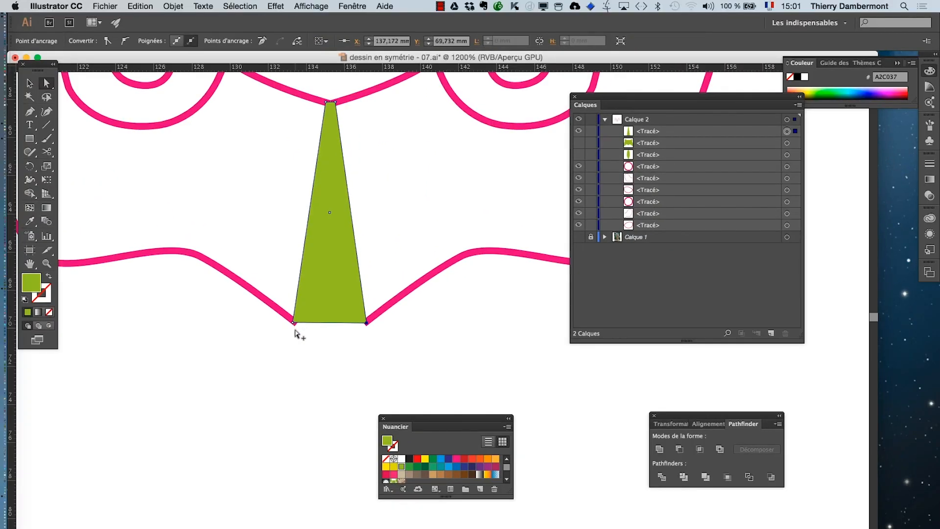
Select the green wedge together with both eye mask halves and unite them with Pathfinder's Réunion
scroll(296, 333, "down", 1)
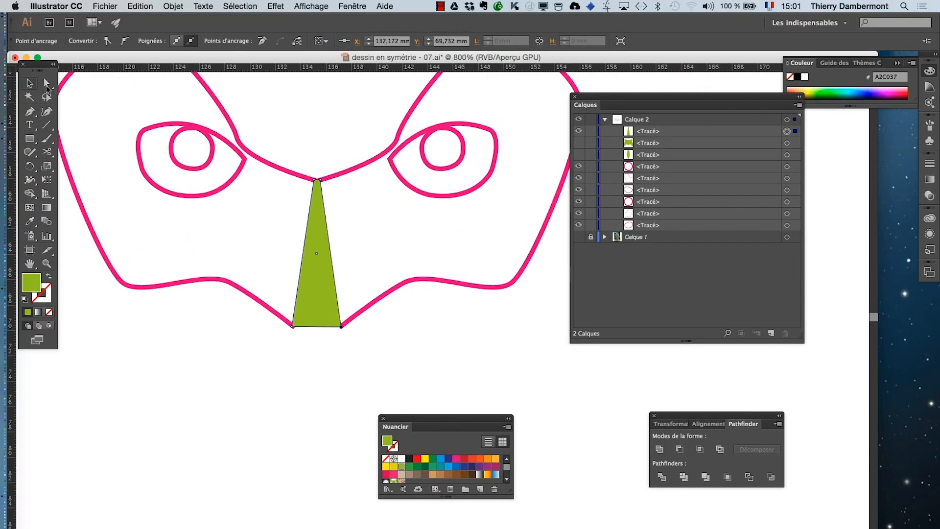
left_click(29, 83)
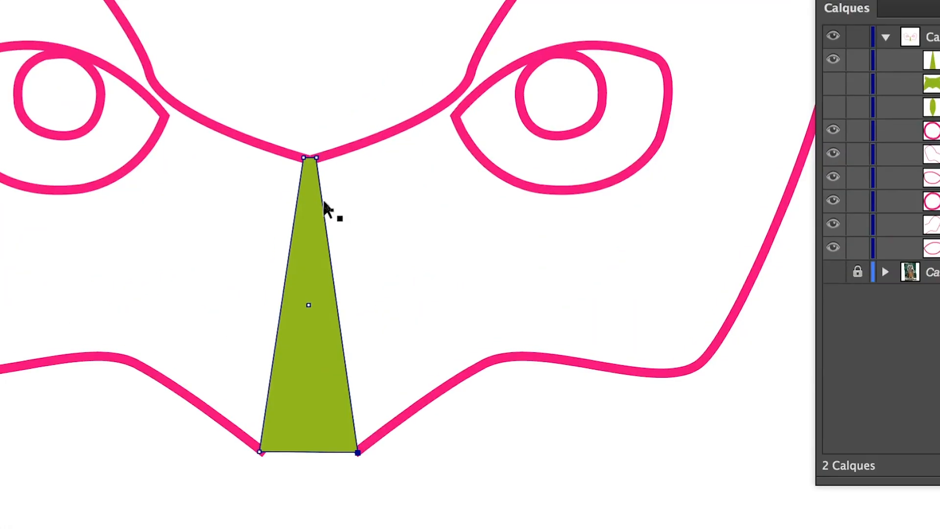
left_click(323, 202)
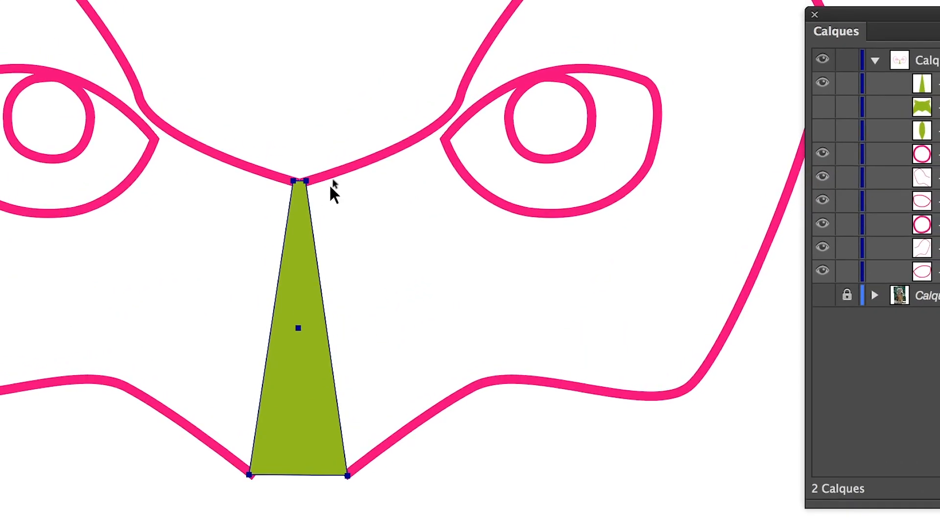
left_click(329, 179, "shift")
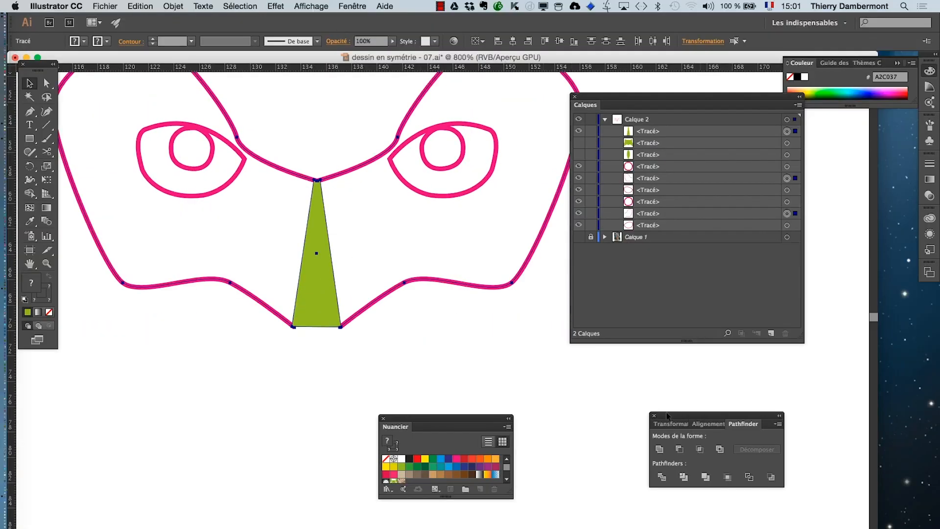
left_click_drag(662, 418, 386, 238)
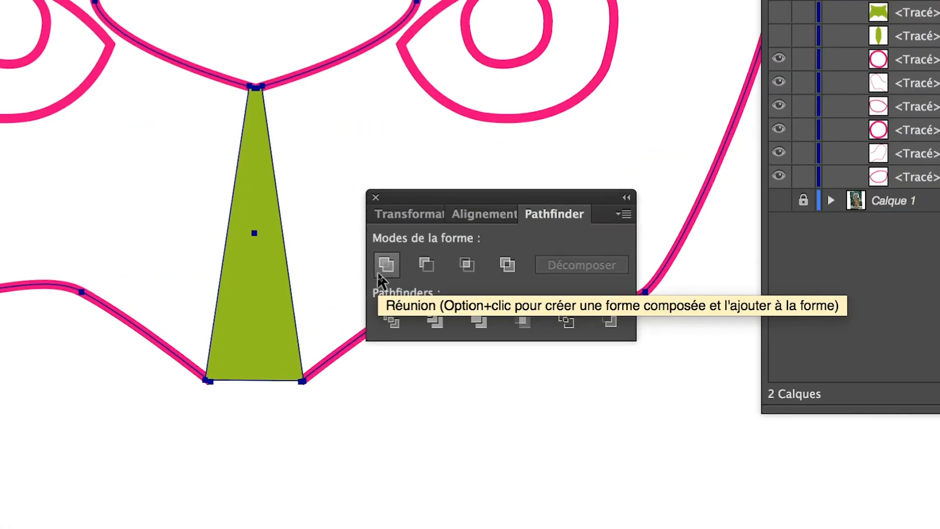
left_click(382, 277)
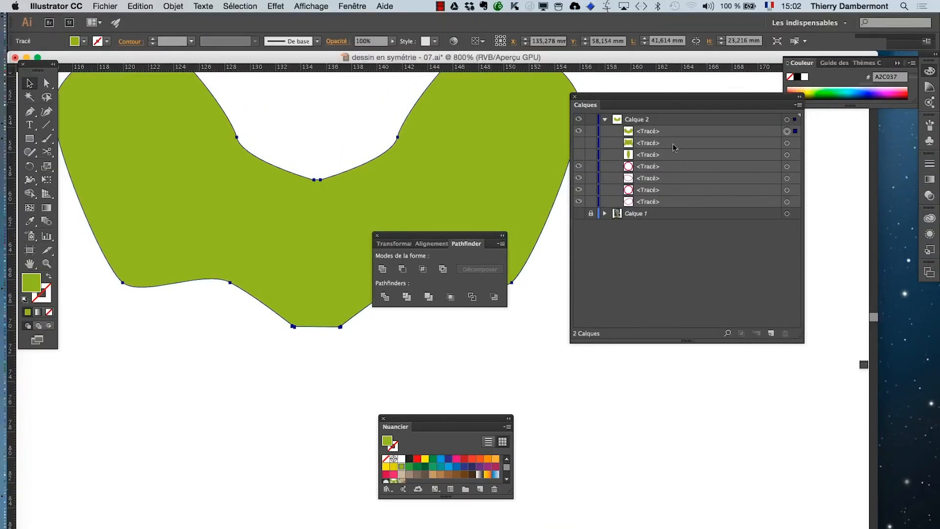
Show the hidden head and beak shapes again and fill the eye mask with the brown swatch 766A5A
left_click_drag(578, 143, 578, 159)
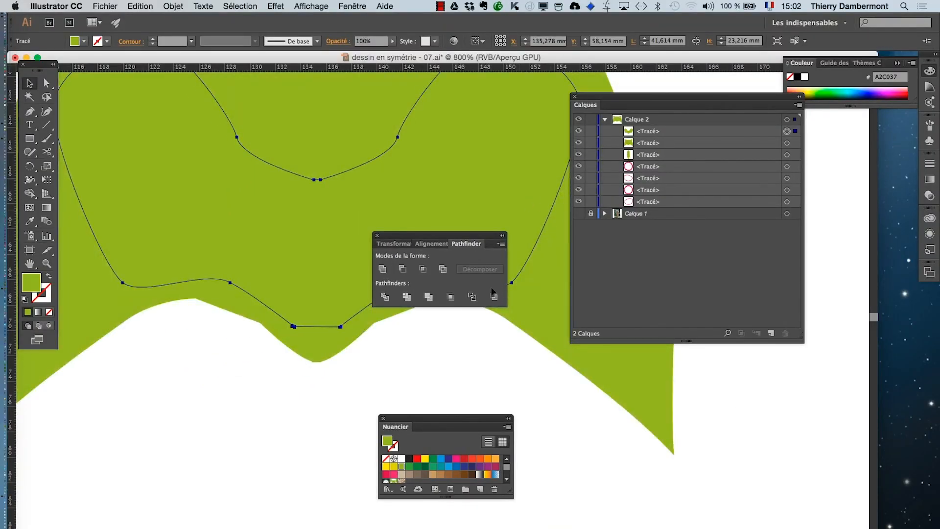
scroll(305, 293, "down", 3)
left_click(326, 339)
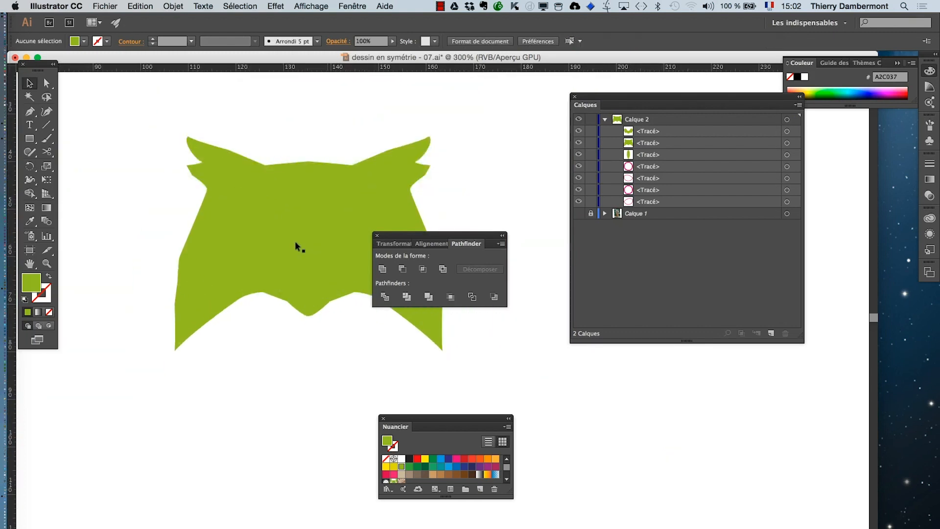
left_click(296, 242)
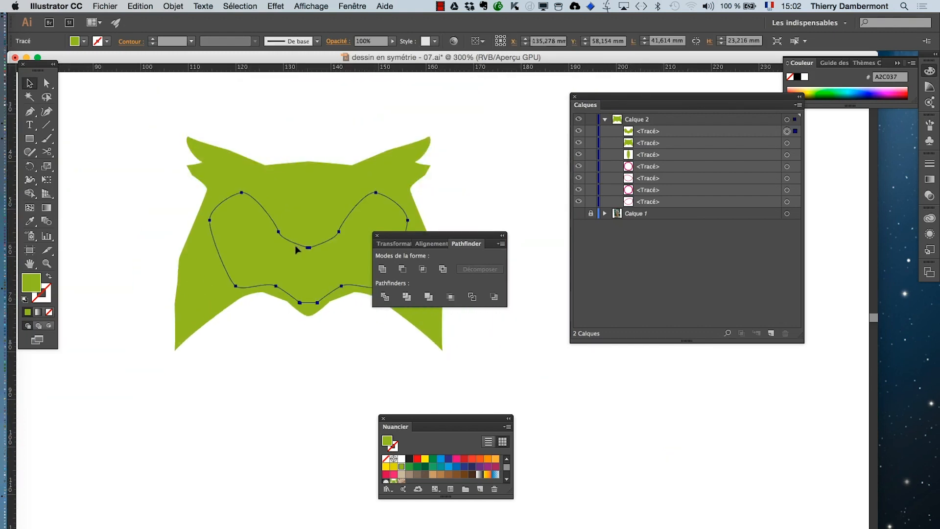
left_click(441, 459)
left_click(417, 474)
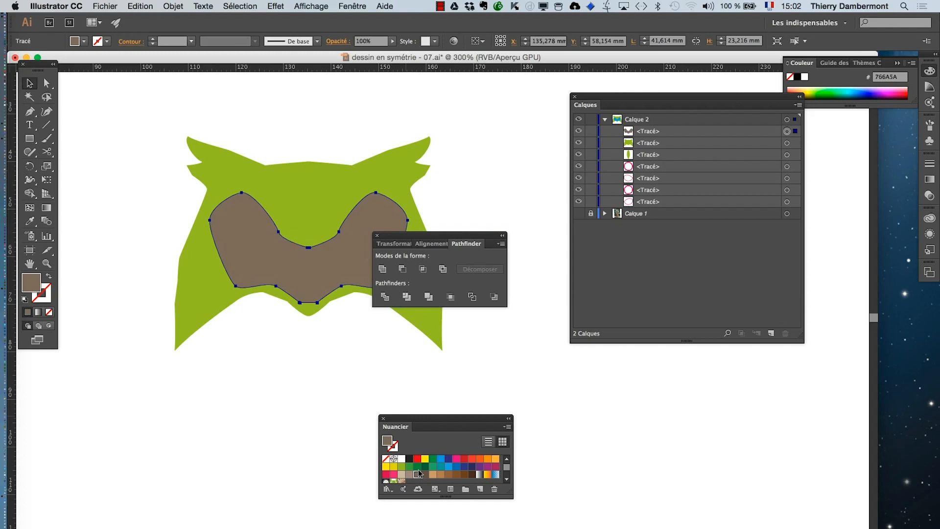
Move the green beak path to the top of Calque 2's stacking order, above the brown eye mask
left_click(220, 278)
left_click(302, 269)
left_click_drag(650, 155, 650, 129)
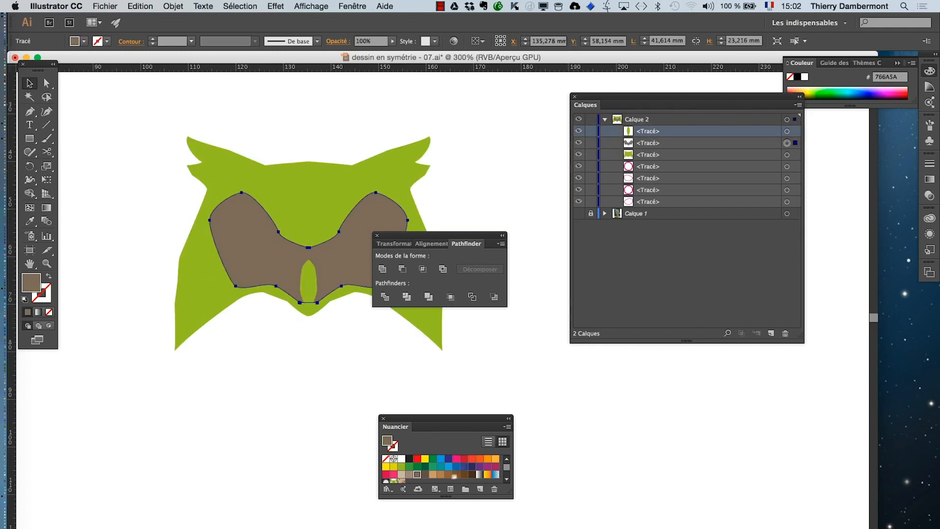
Undo the blue fill on the eye mask and fill the beak with the orange swatch DC911B instead
left_click(449, 472)
key("super+z")
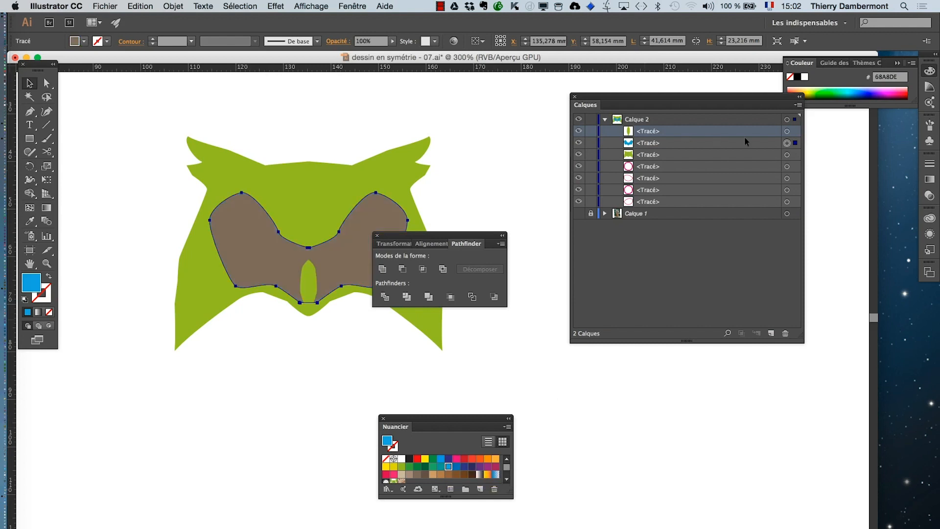
left_click(788, 131)
left_click(489, 460)
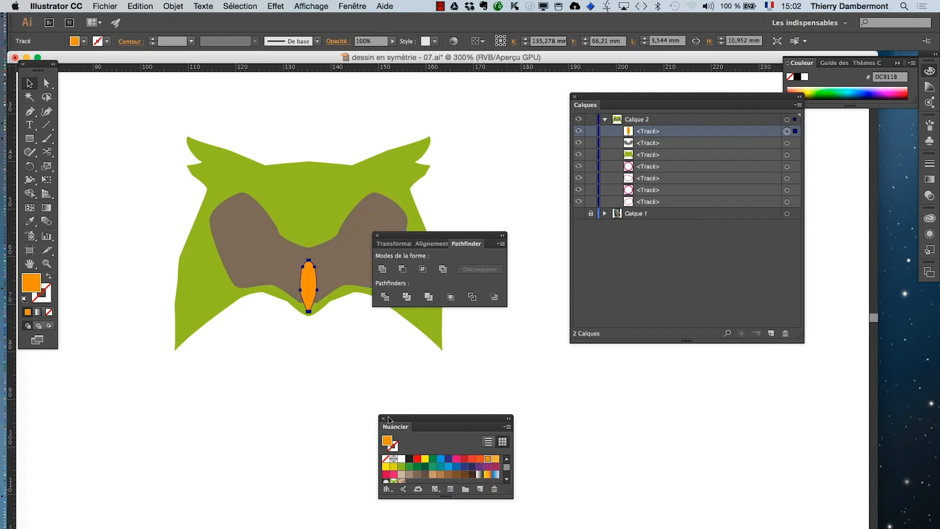
left_click(594, 366)
Move the four pink eye outline paths to the top of Calque 2's stacking order, above the orange beak
left_click_drag(658, 166, 656, 127)
left_click_drag(652, 176, 650, 140)
left_click_drag(647, 203, 647, 139)
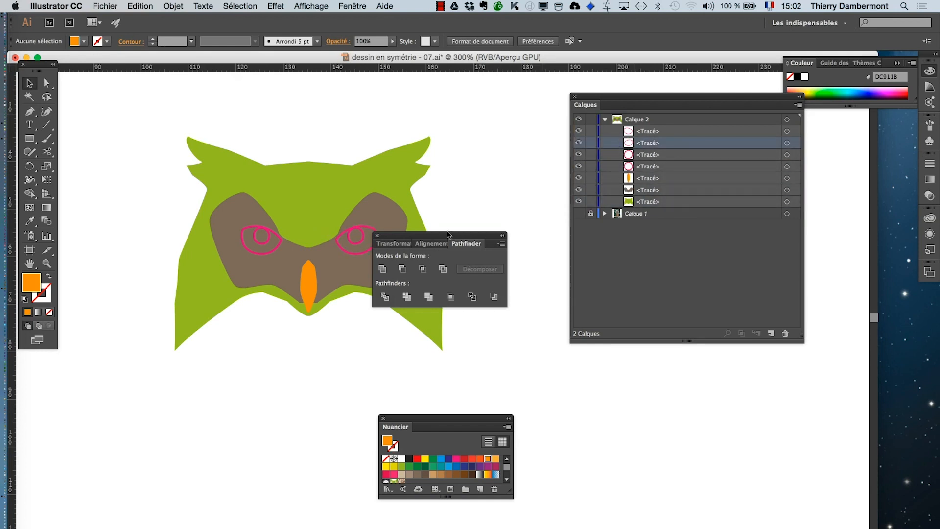
Select both outer eye outlines, swap their stroke and fill, and colour them with the grey swatch 9C9B9B
left_click_drag(442, 234, 483, 255)
scroll(278, 239, "up", 1)
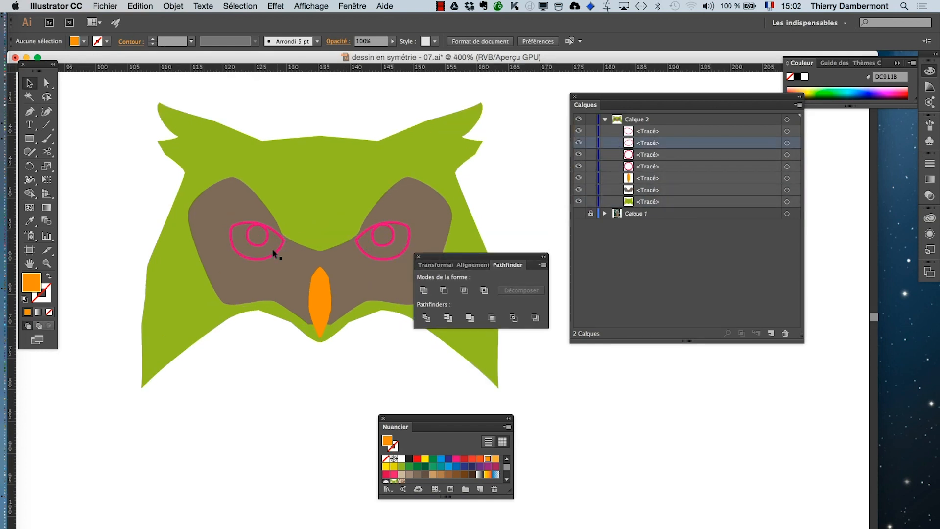
scroll(272, 248, "up", 1)
left_click(262, 266)
left_click(409, 261, "shift")
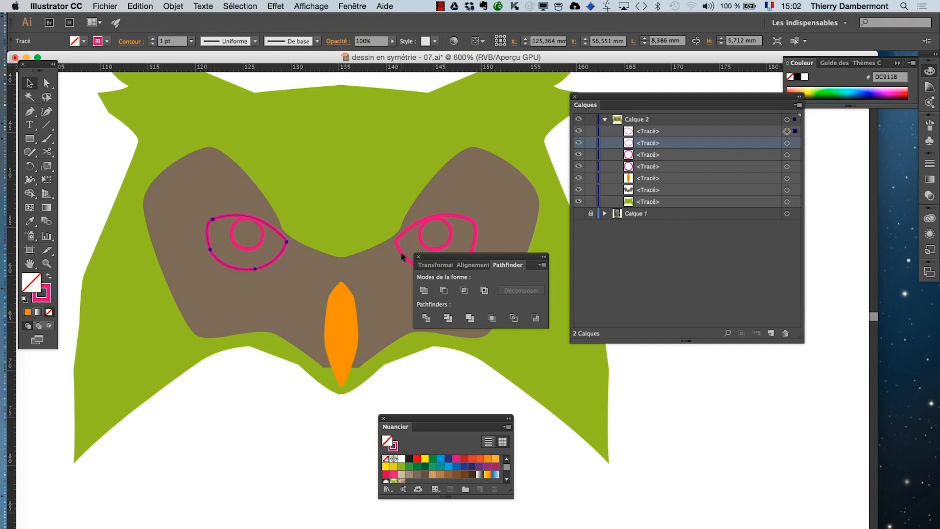
left_click(51, 278)
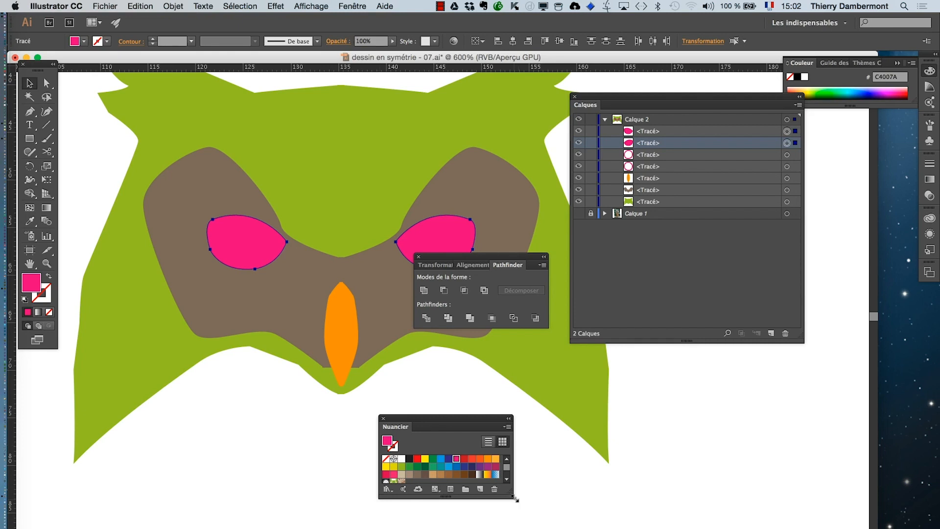
left_click_drag(517, 499, 555, 528)
left_click(433, 484)
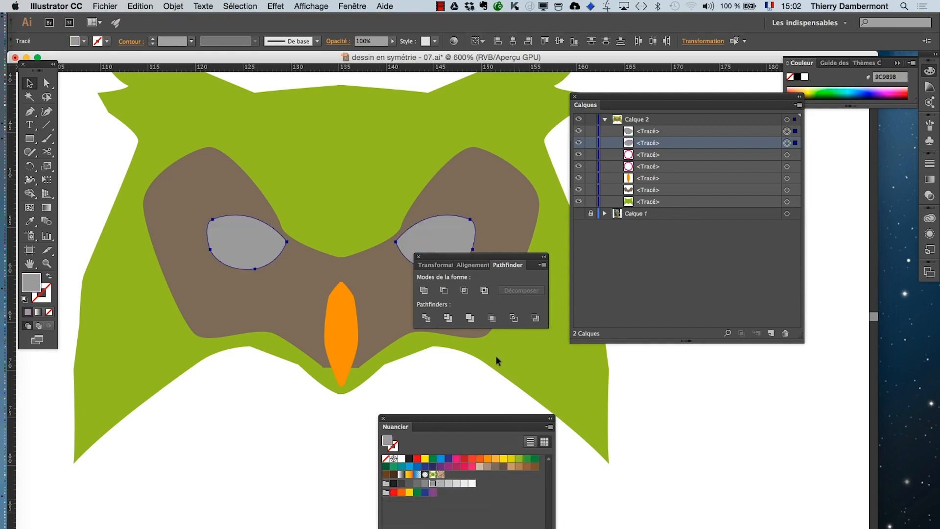
Convert both pupil circles from stroke to fill in black 222221 and stack them above the grey eye shapes
left_click(787, 154)
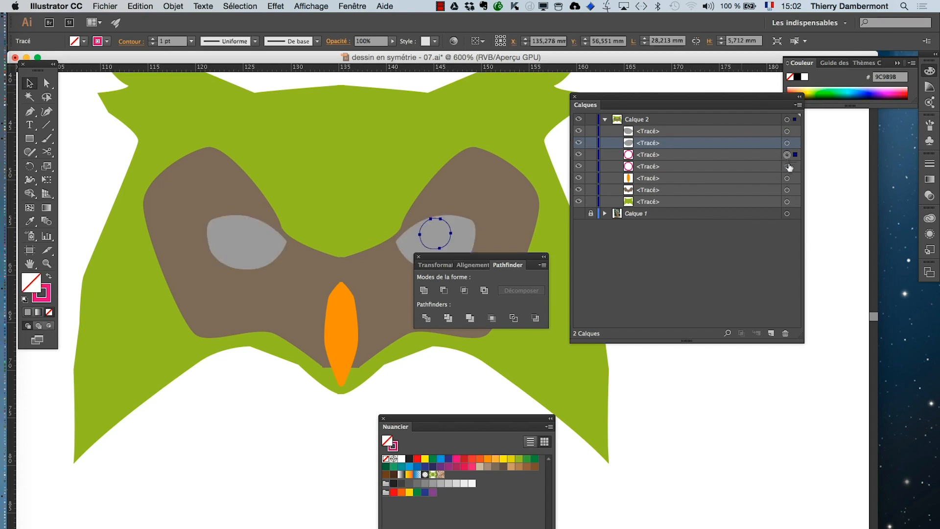
left_click(787, 167, "shift")
left_click(49, 276)
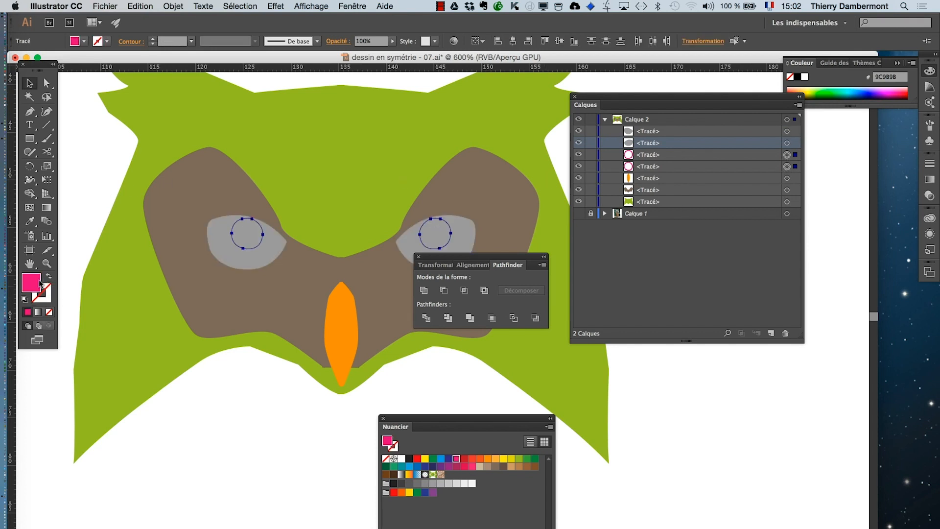
left_click(409, 458)
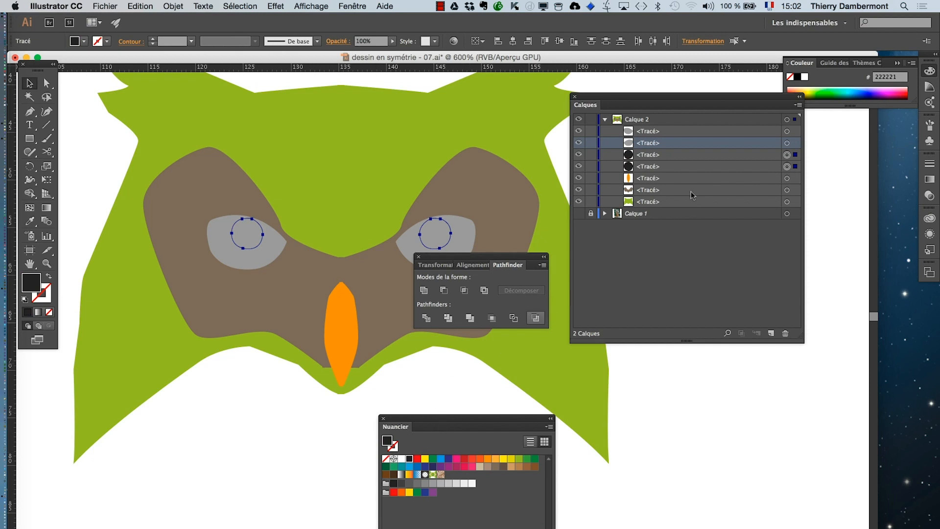
mouse_move(681, 157)
left_mouse_down()
mouse_move(675, 148)
mouse_move(674, 169)
left_mouse_up()
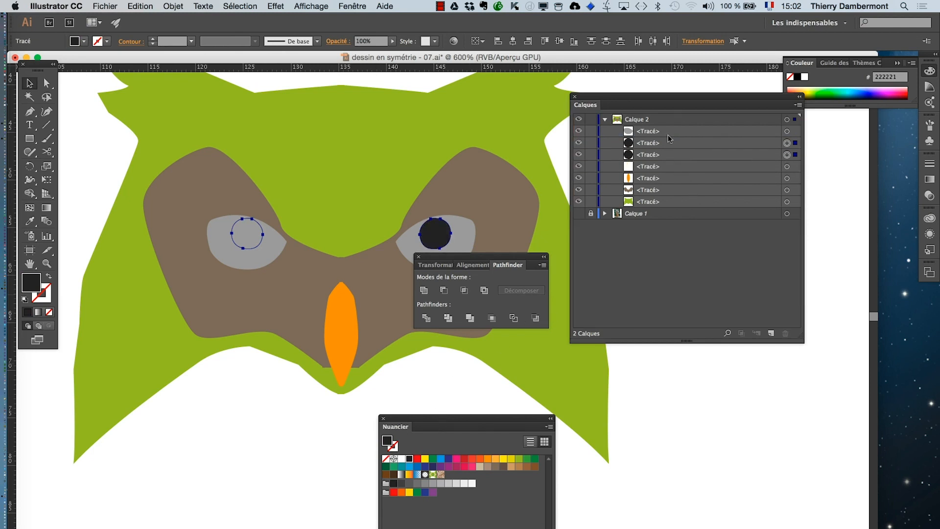
left_click_drag(668, 133, 667, 162)
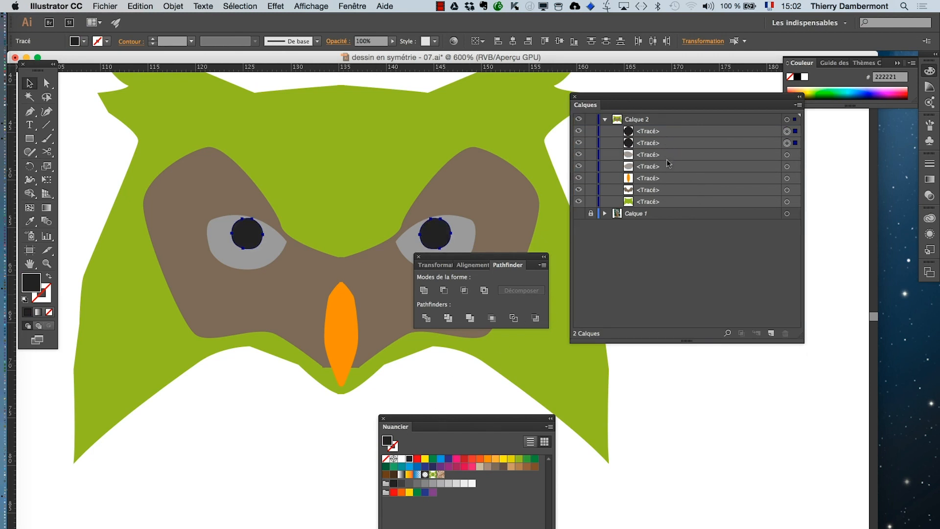
Fill the green head shape with a dark brown wood gradient from the Dégradés > Bois swatch library
left_click(787, 202)
left_click(47, 208)
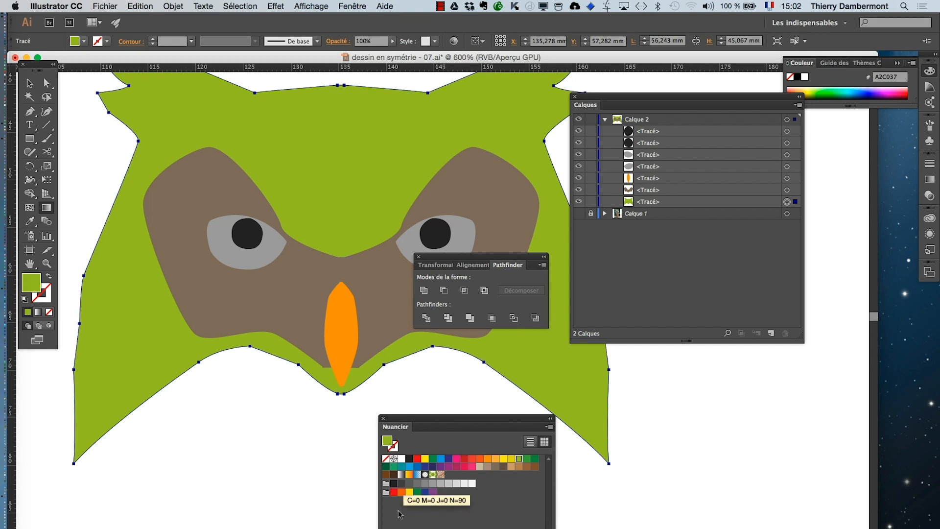
left_click(388, 528)
mouse_move(413, 369)
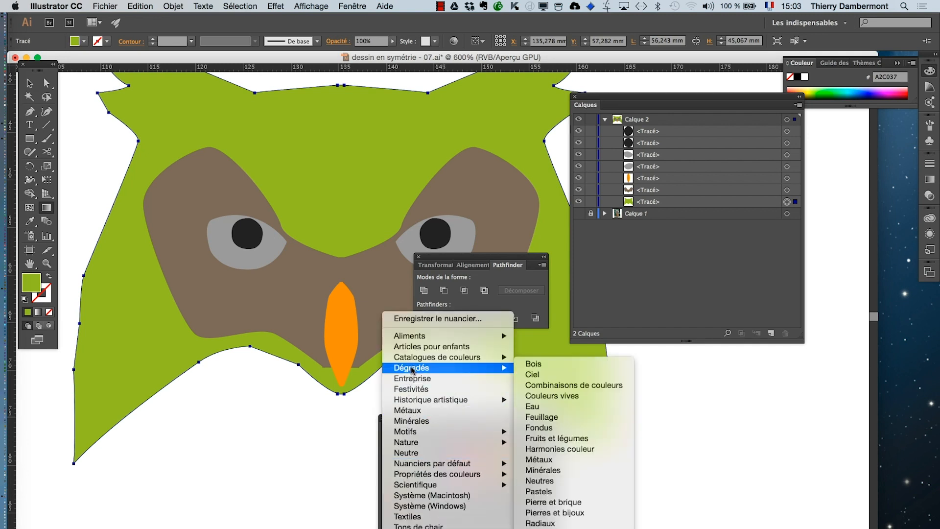
left_click(543, 365)
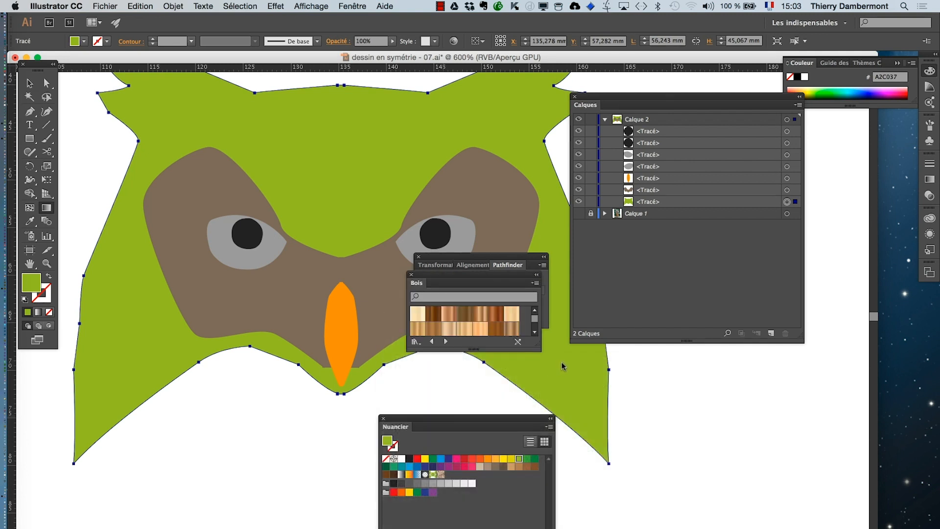
left_click(465, 314)
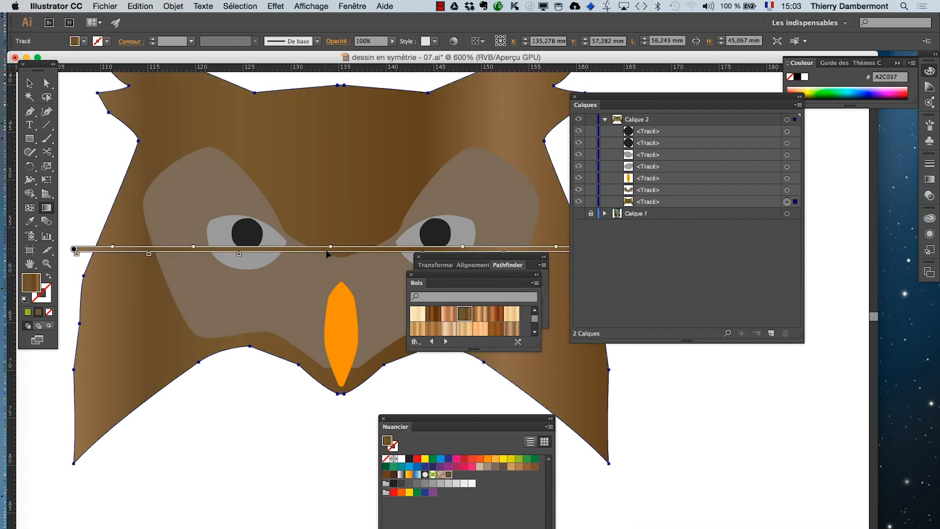
scroll(331, 255, "down", 1)
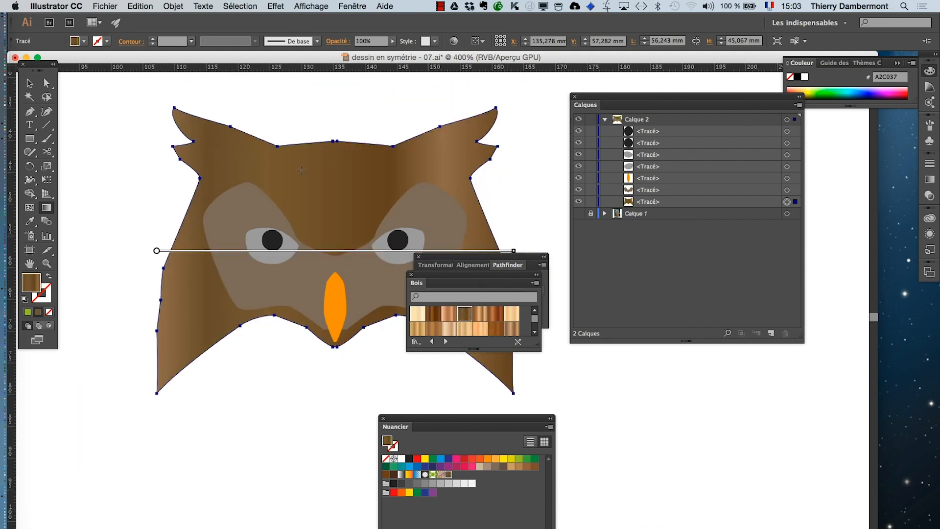
left_click(29, 83)
left_click(195, 415)
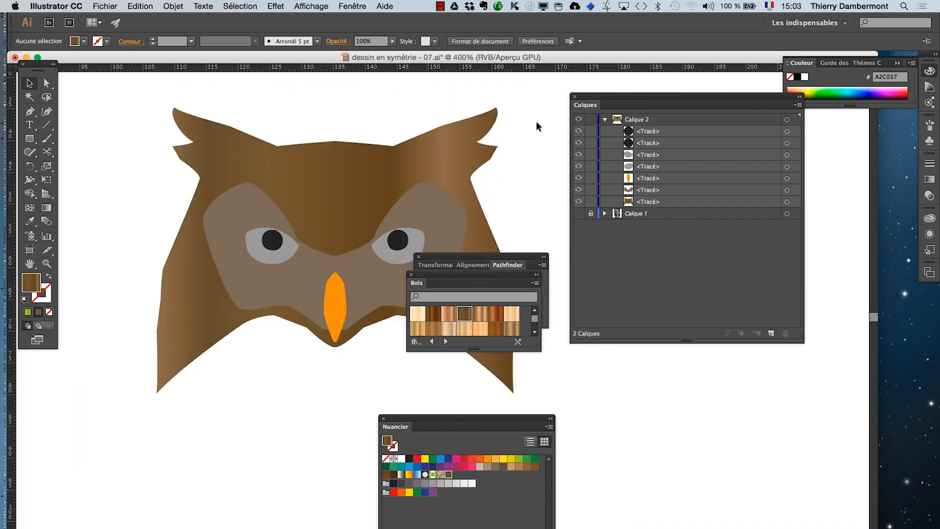
Move the Calques, Bois and Pathfinder panels away from the owl so the whole head is uncovered
left_click_drag(599, 96, 771, 147)
left_click_drag(488, 276, 663, 94)
left_click_drag(482, 258, 669, 245)
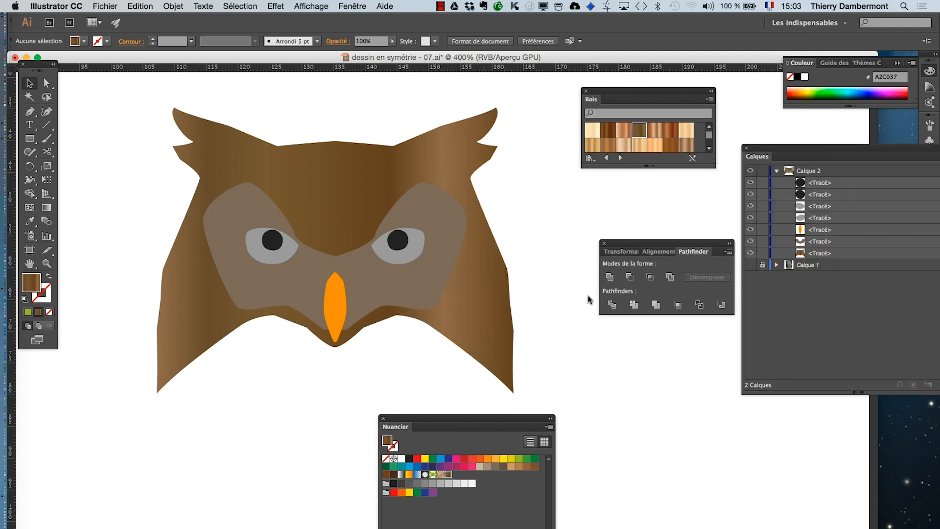
Select the head shape with the Gradient tool active and display the Dégradé panel above the artwork
left_click(413, 180)
left_click(46, 210)
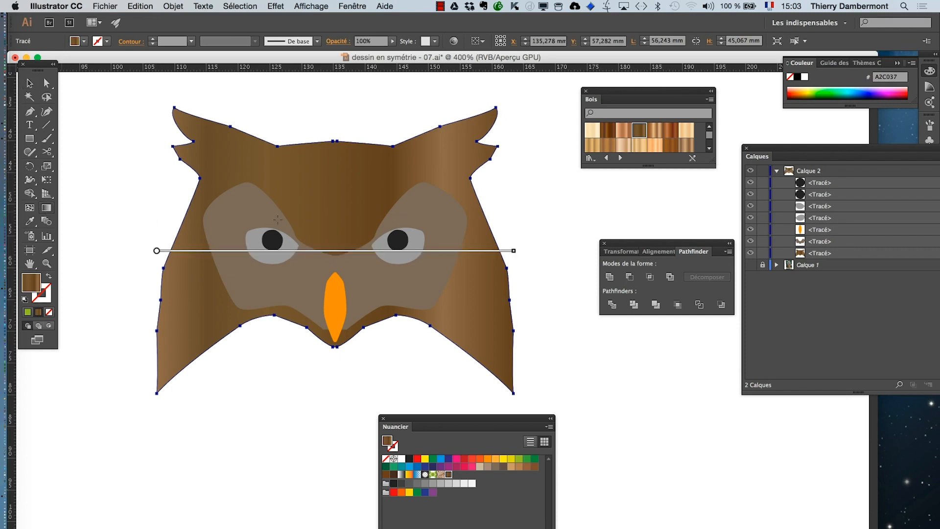
left_click(359, 6)
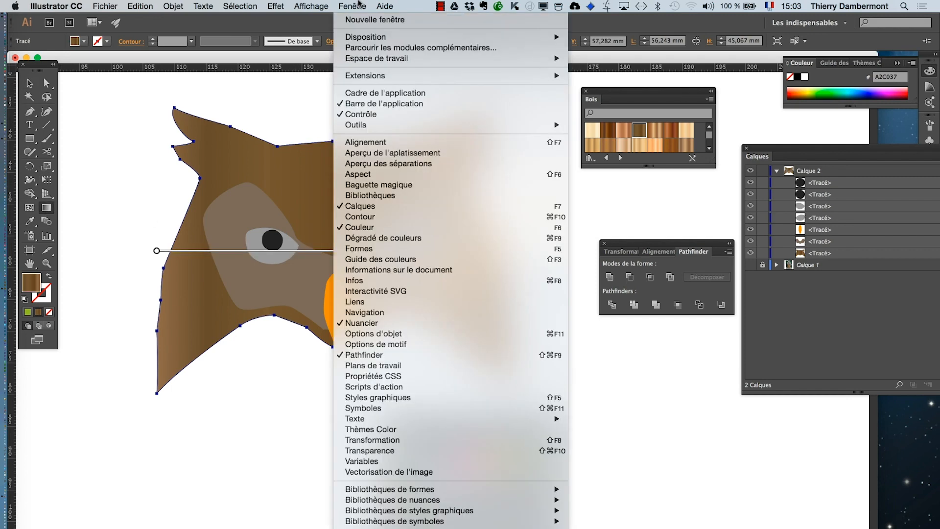
left_click(380, 237)
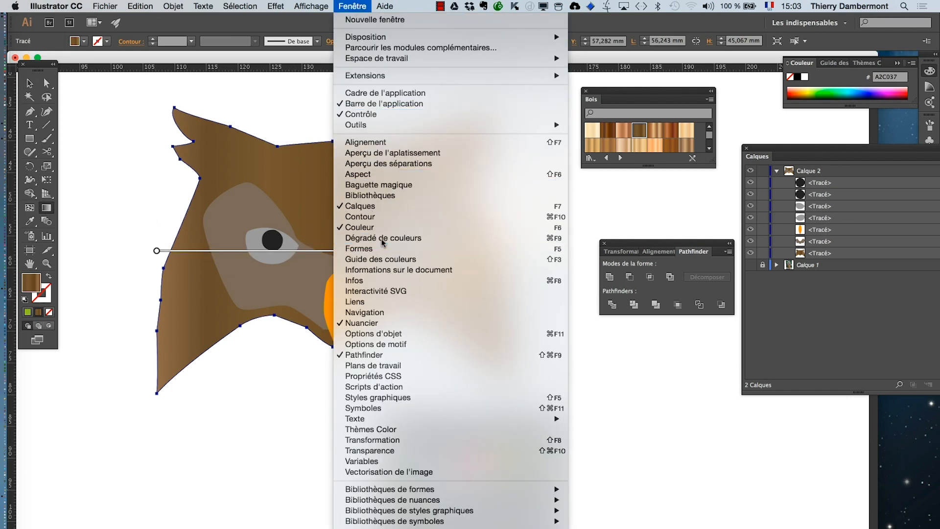
left_click_drag(825, 157, 461, 90)
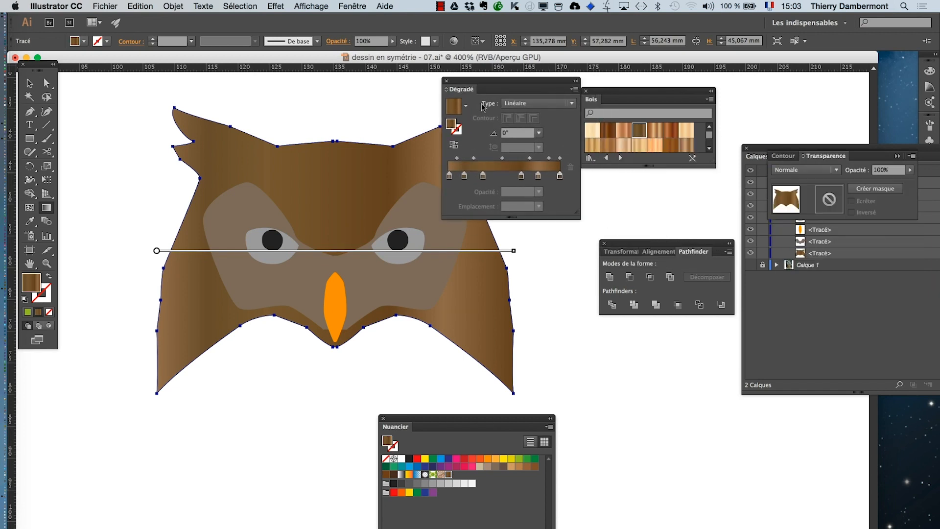
Try a Radial gradient on the head with several centres and directions, ending with one centred on the forehead
left_click(537, 104)
left_click(540, 127)
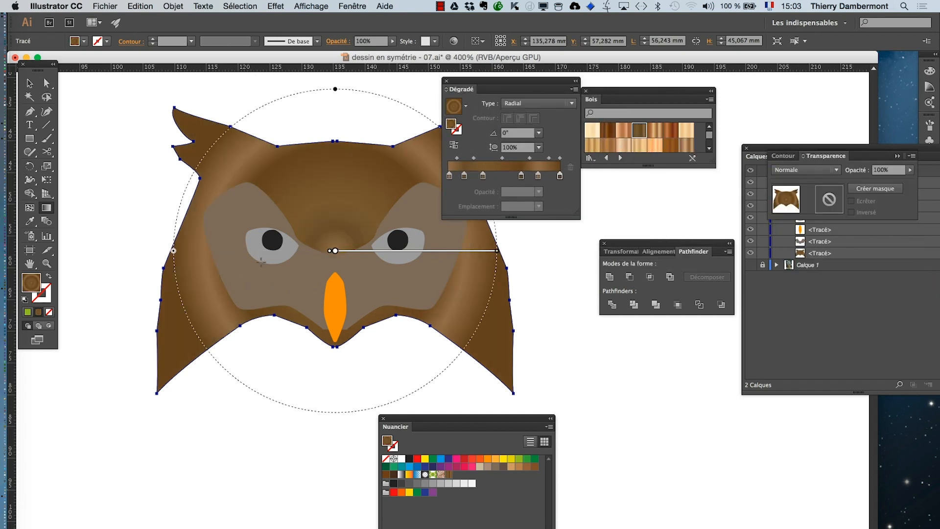
left_click_drag(277, 391, 229, 522)
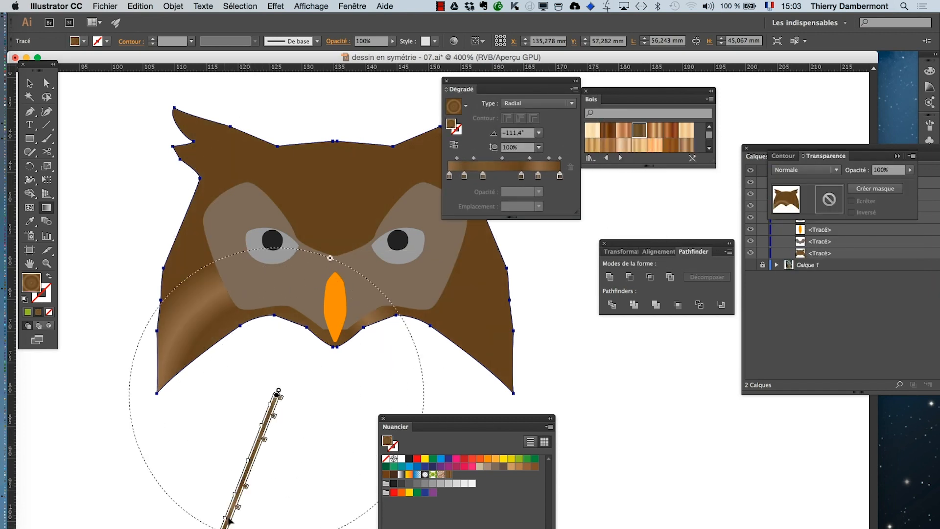
scroll(254, 461, "down", 4)
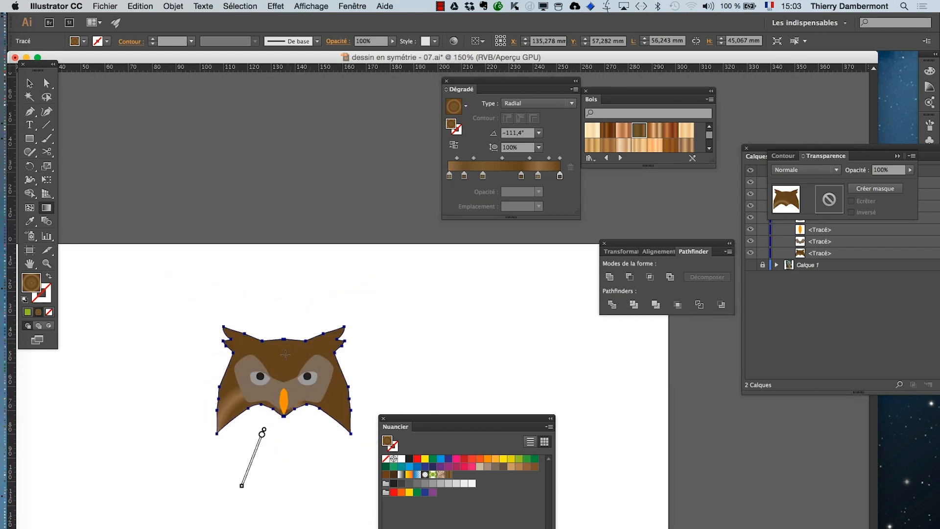
left_click_drag(317, 266, 327, 211)
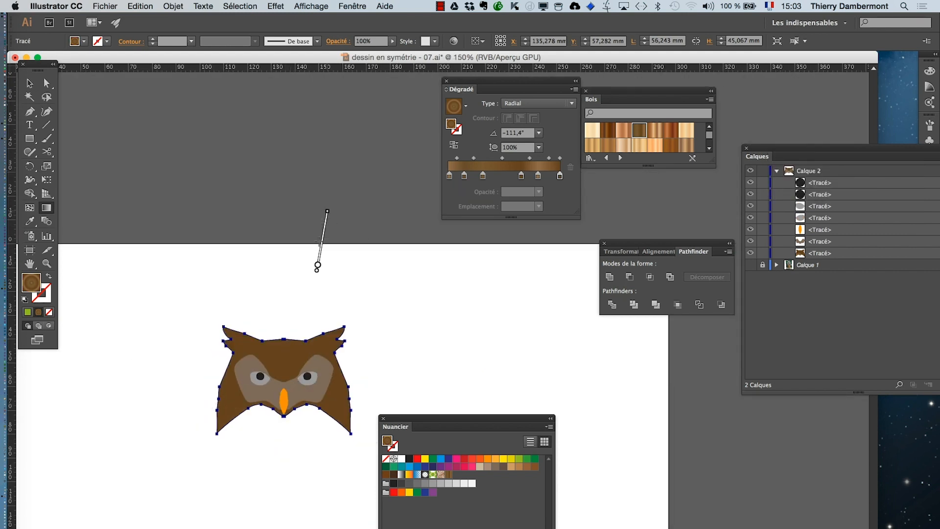
left_click_drag(315, 430, 346, 520)
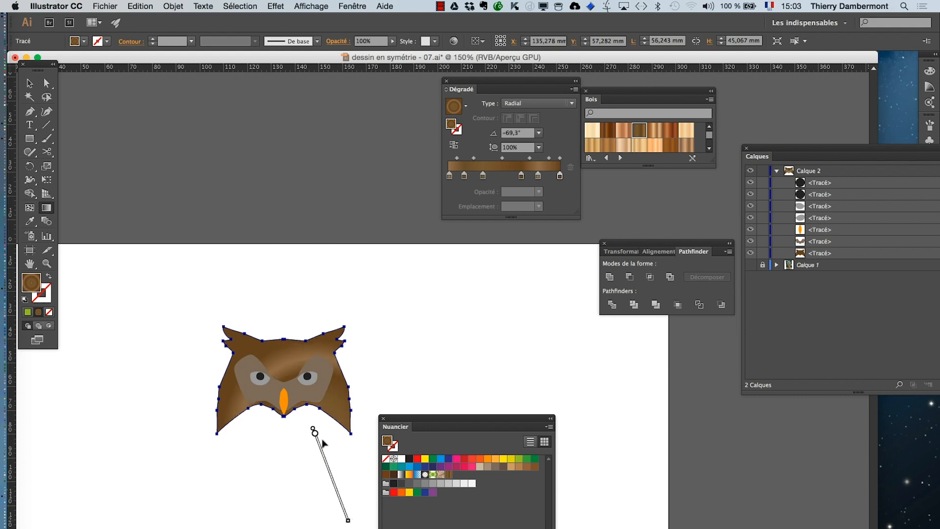
left_click_drag(283, 361, 317, 448)
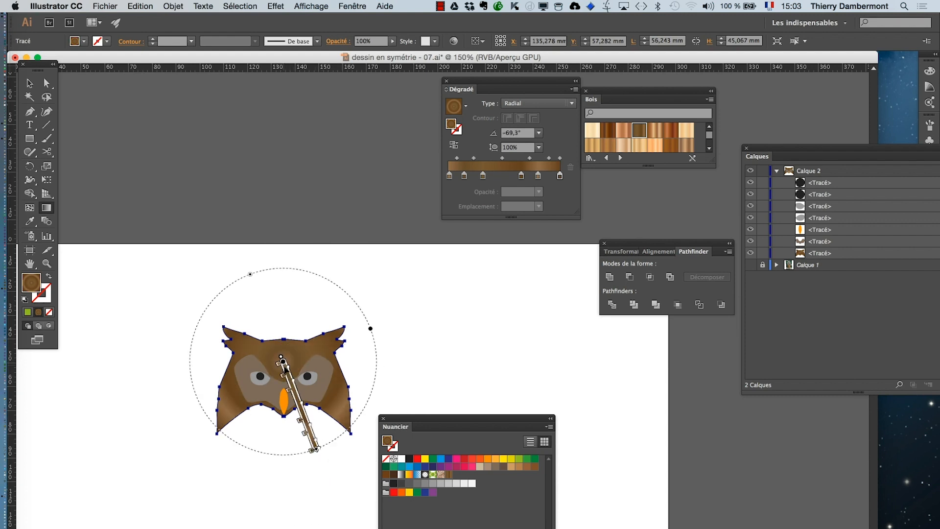
left_click(30, 84)
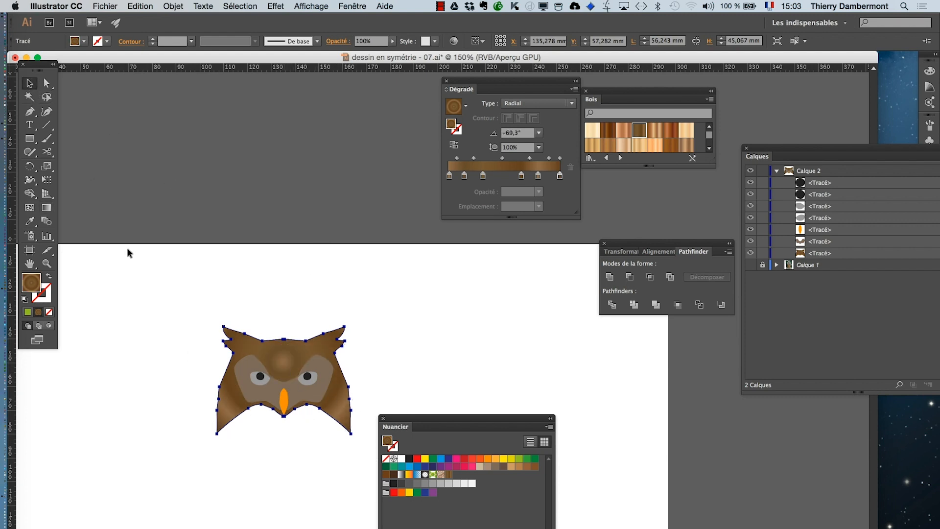
left_click(308, 440)
Set the head's gradient type to Linéaire and redraw it downward from the forehead to just below the beak, at about -92°
left_click(278, 357)
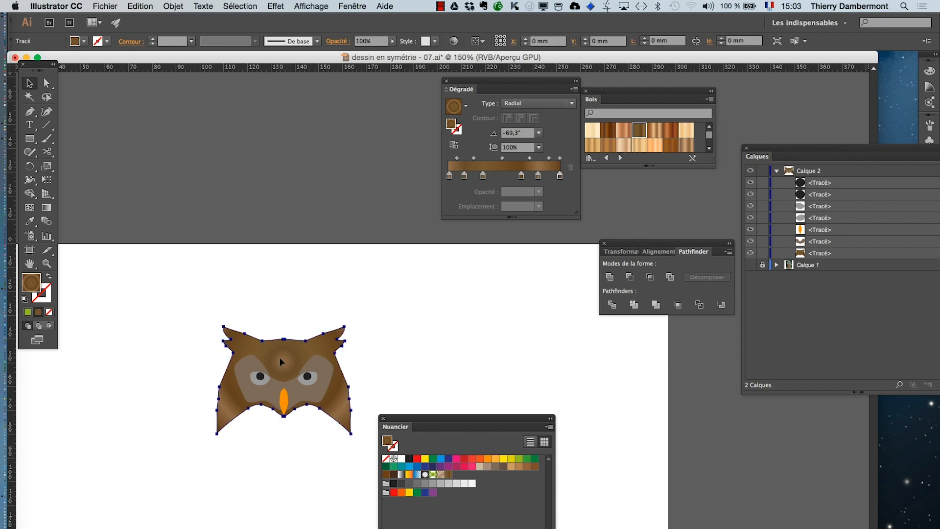
left_click(539, 103)
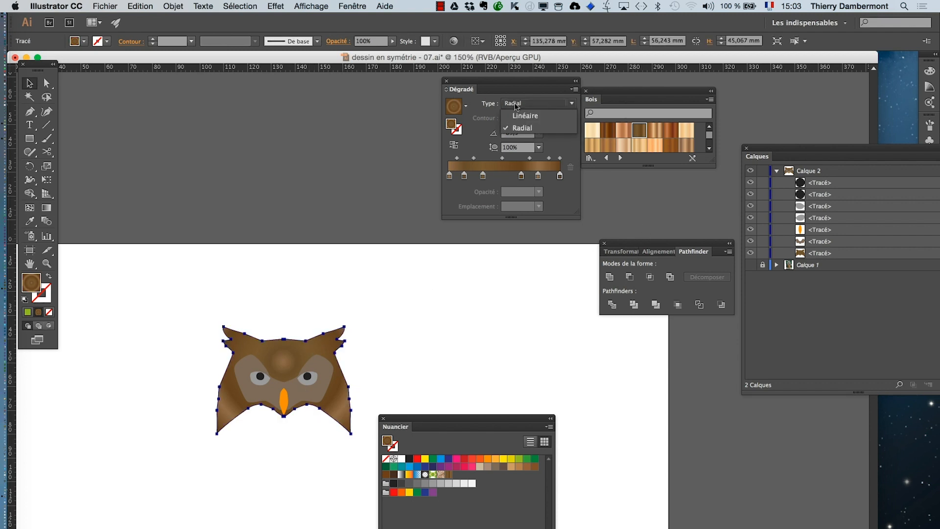
left_click(519, 116)
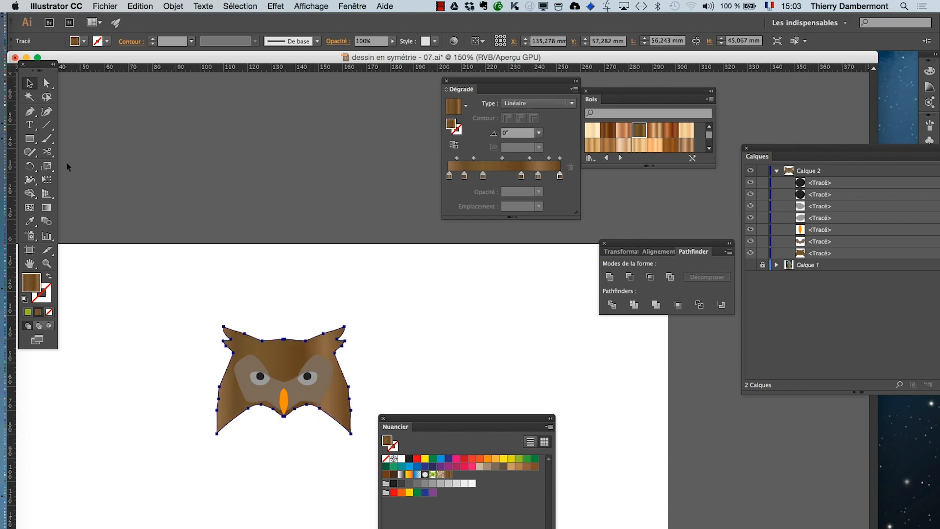
left_click(46, 208)
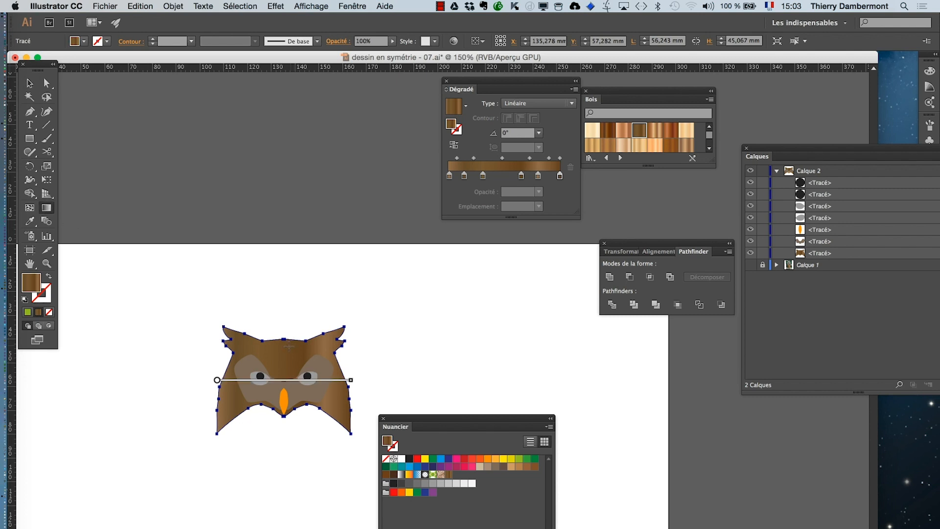
left_click_drag(287, 337, 279, 425)
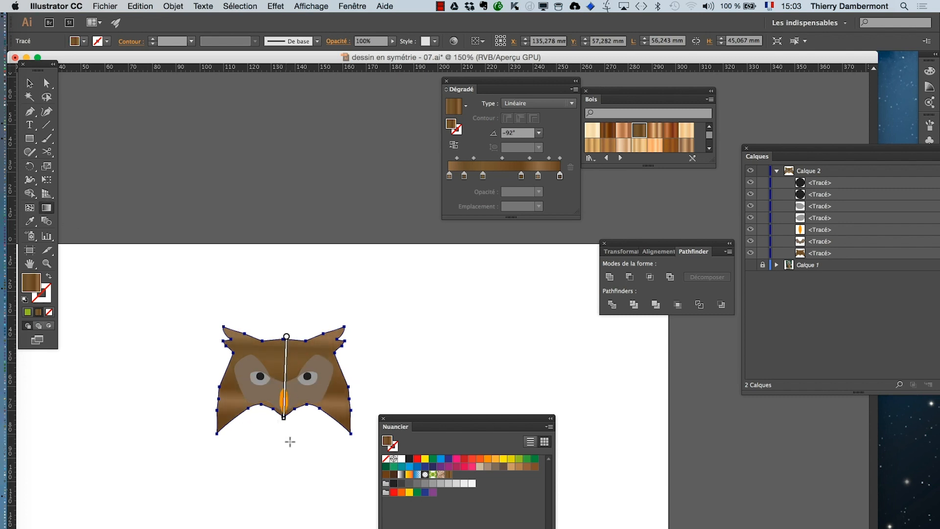
Redraw the head's linear gradient in several directions, ending with one from just outside its left edge to the right eye, at about -8°
left_click_drag(175, 391, 146, 394)
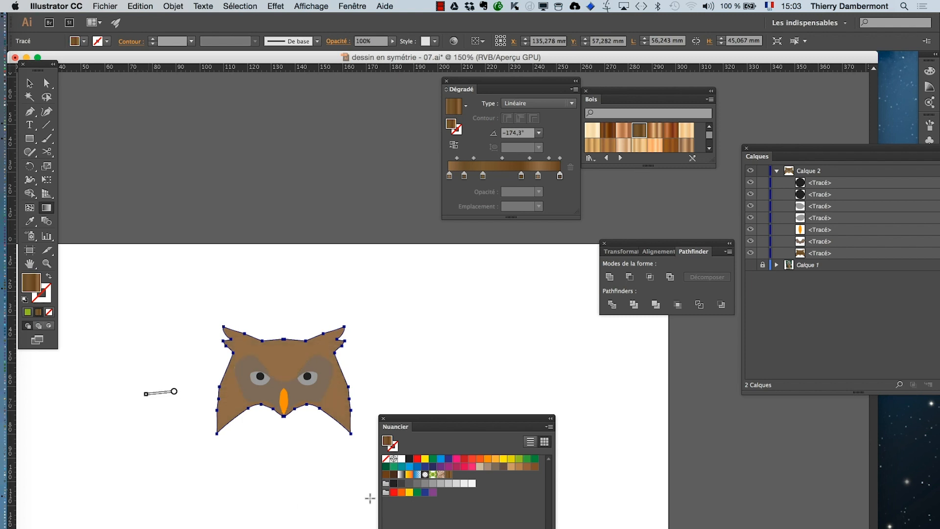
left_click_drag(302, 382, 400, 397)
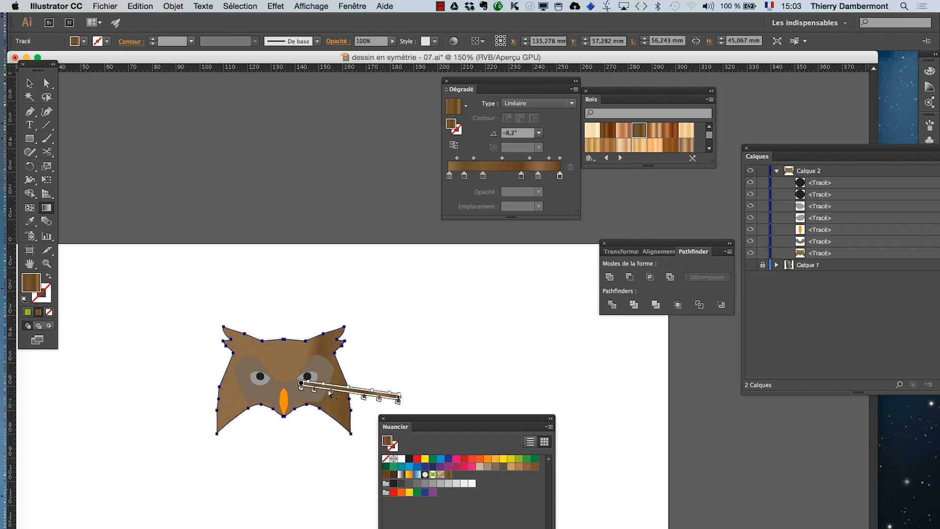
mouse_move(308, 384)
left_mouse_down()
mouse_move(196, 380)
mouse_move(210, 370)
left_mouse_up()
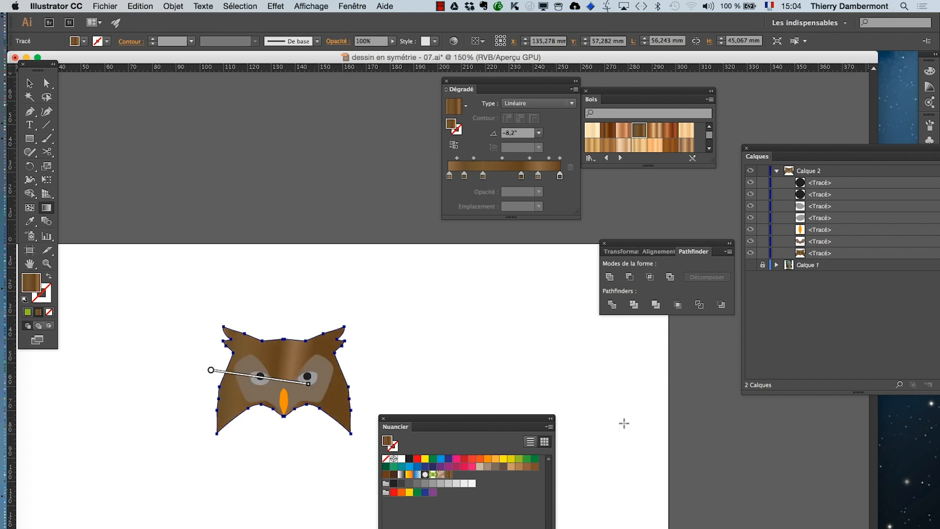
Enlarge the Bois panel, try its light orange wood gradient on the head, and move the Dégradé panel away from the swatches
left_click_drag(711, 161, 740, 387)
left_click(625, 150)
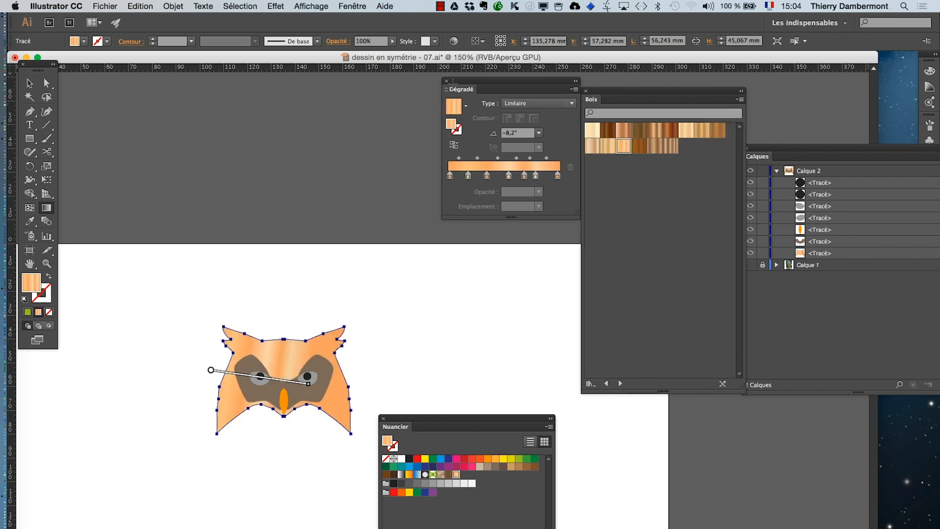
left_click_drag(474, 84, 304, 87)
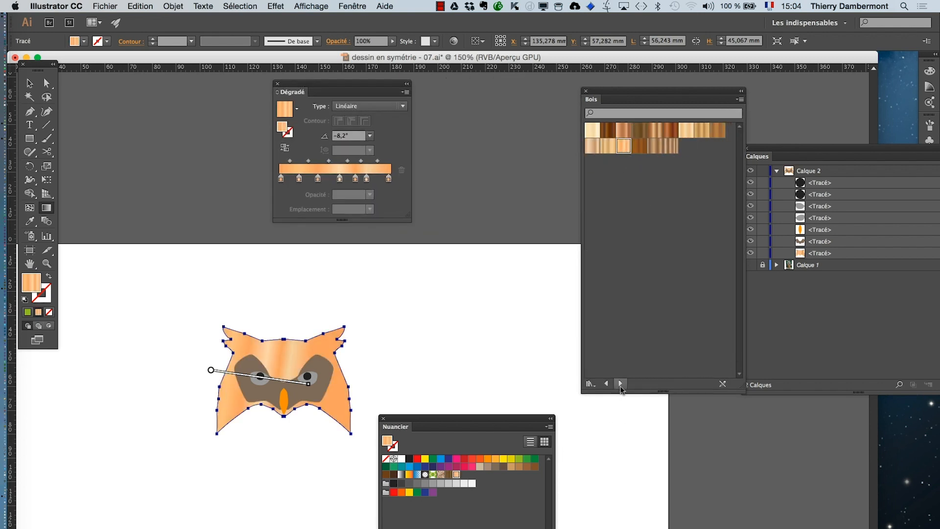
Switch the gradient library from Bois to Ciel, fill the head with its cream-to-blue gradient after trying another, and deselect the head
left_click(621, 383)
left_click(621, 384)
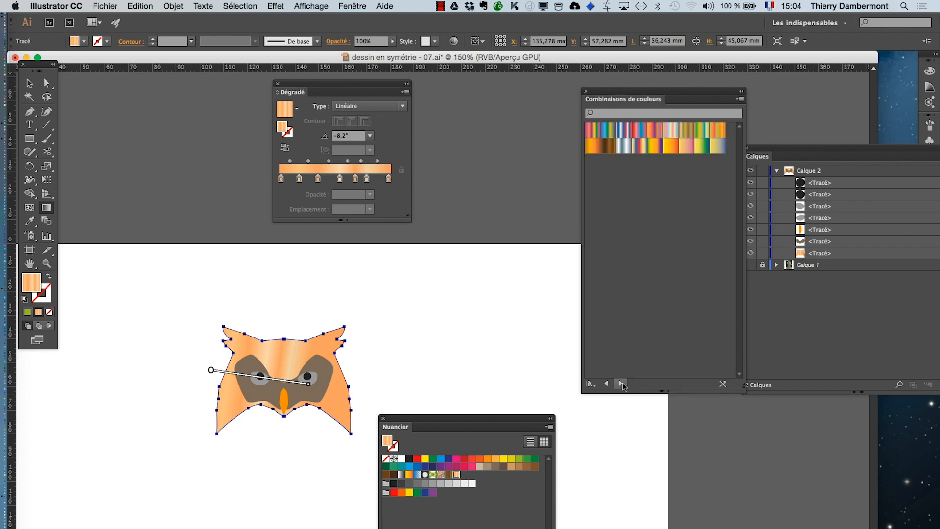
left_click(621, 383)
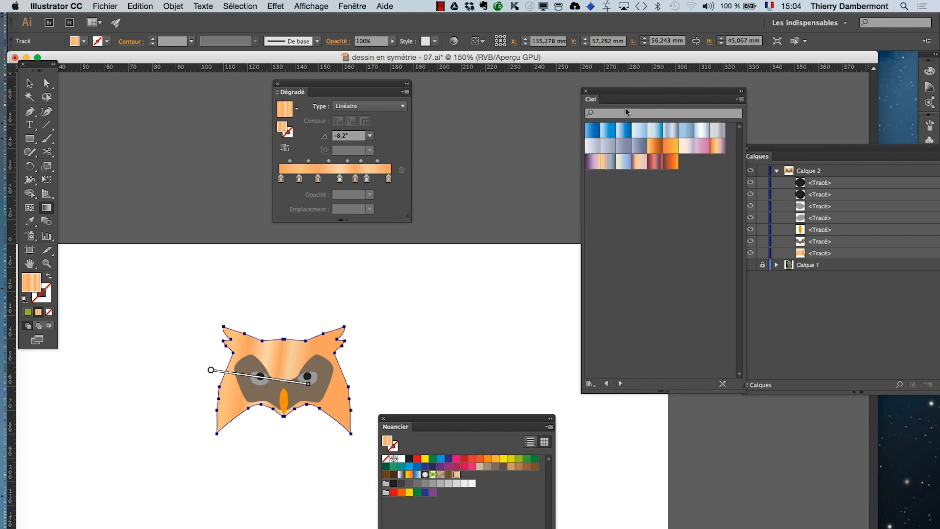
left_click(622, 165)
left_click(639, 165)
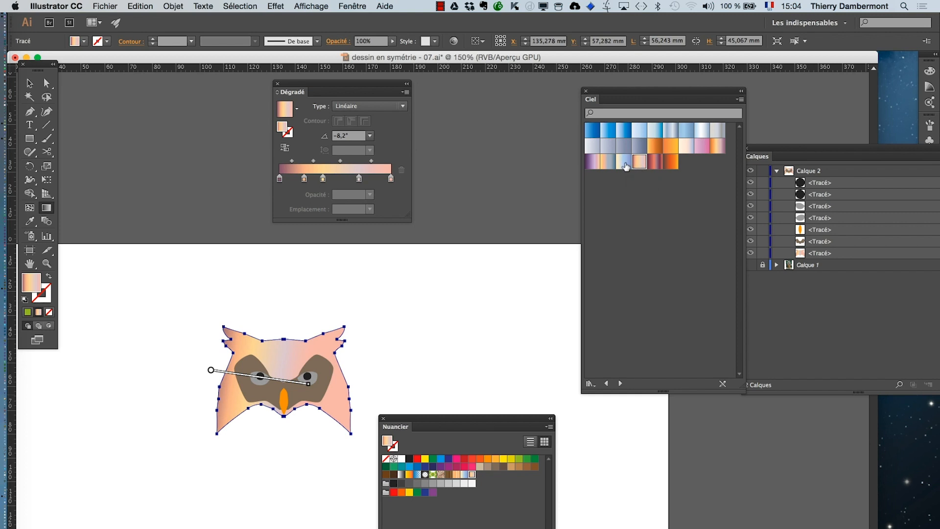
left_click(624, 161)
left_click(28, 83)
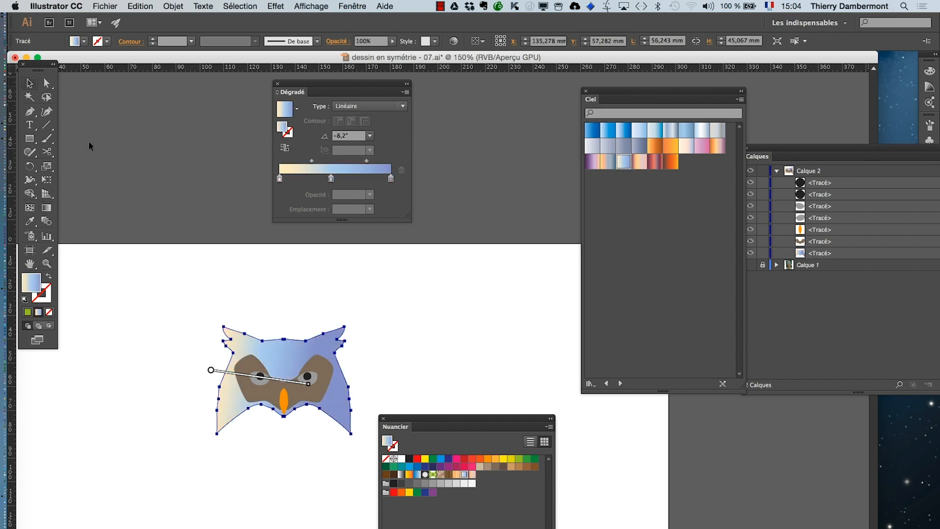
left_click(209, 262)
Select the head and try Ciel gradients on its outline, orange-brown first, ending with the cream-to-blue one
left_click_drag(434, 423, 522, 421)
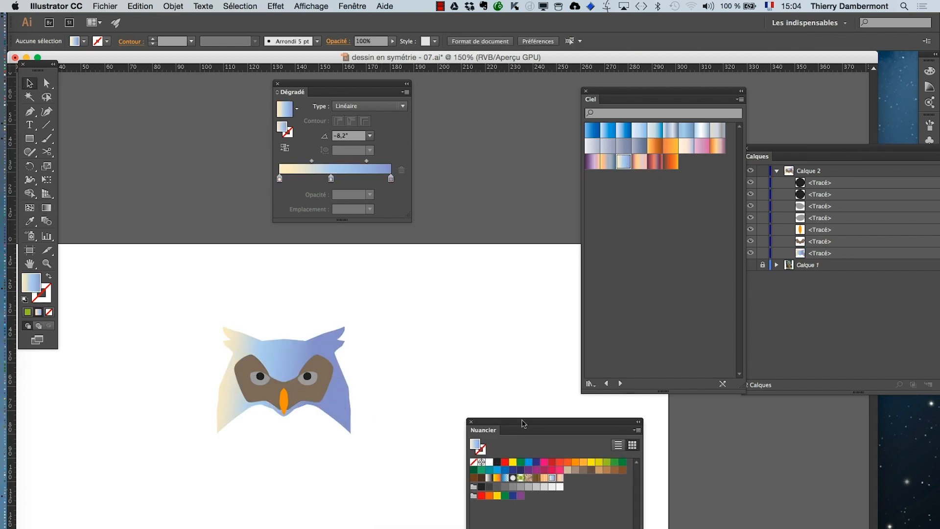
scroll(325, 401, "up", 3)
left_click(321, 405)
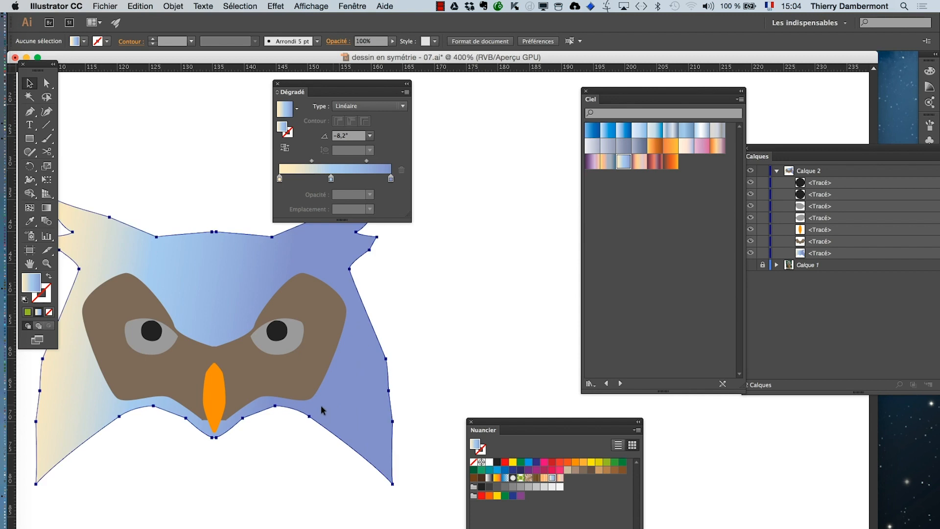
left_click(47, 300)
left_click(656, 147)
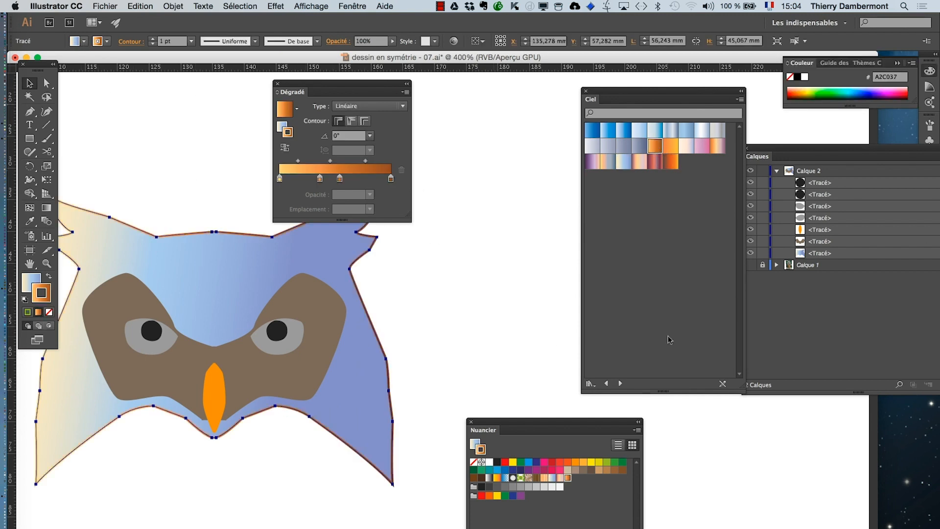
left_click(355, 6)
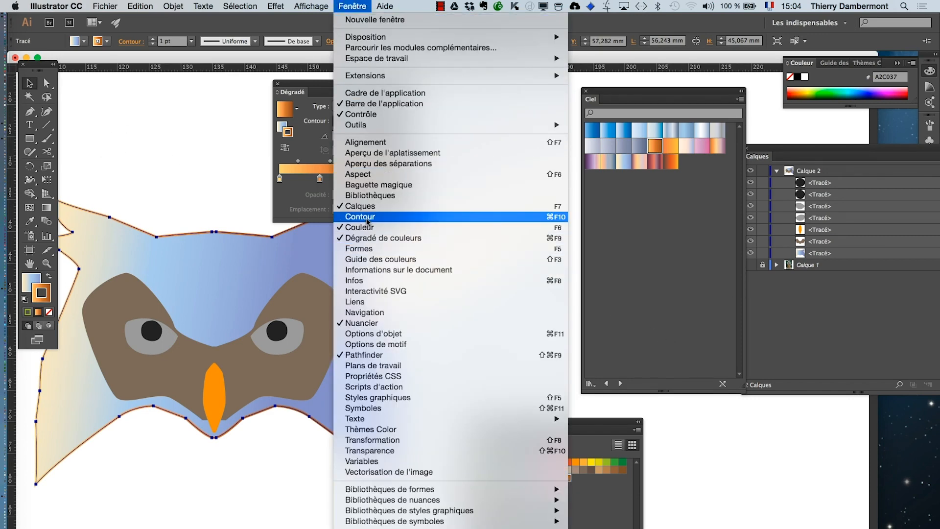
left_click(624, 161)
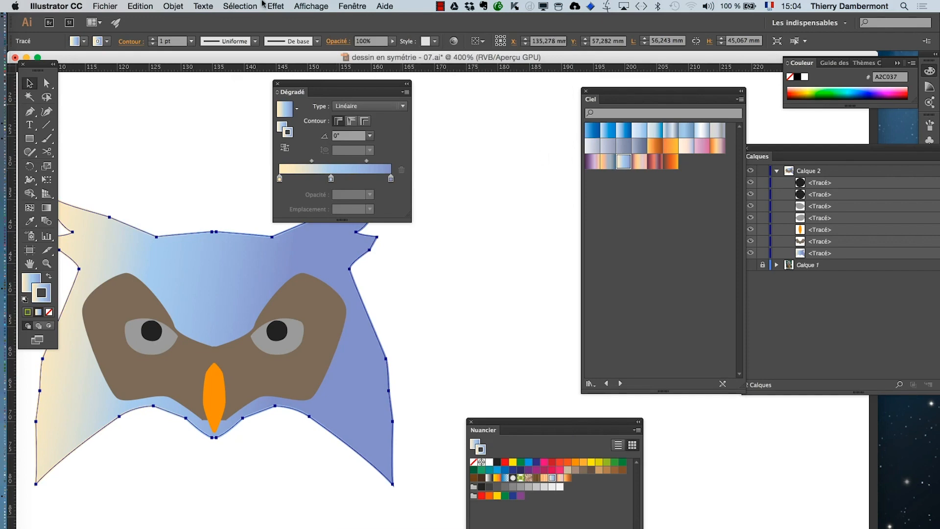
Display the Contour panel as a separate panel beside the head and set the outline's weight to 5 pt
left_click(355, 9)
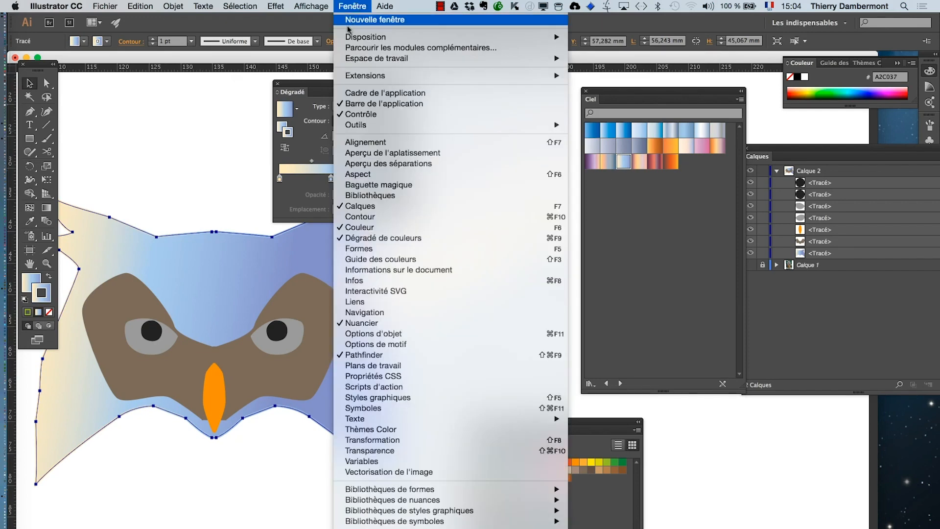
left_click(375, 219)
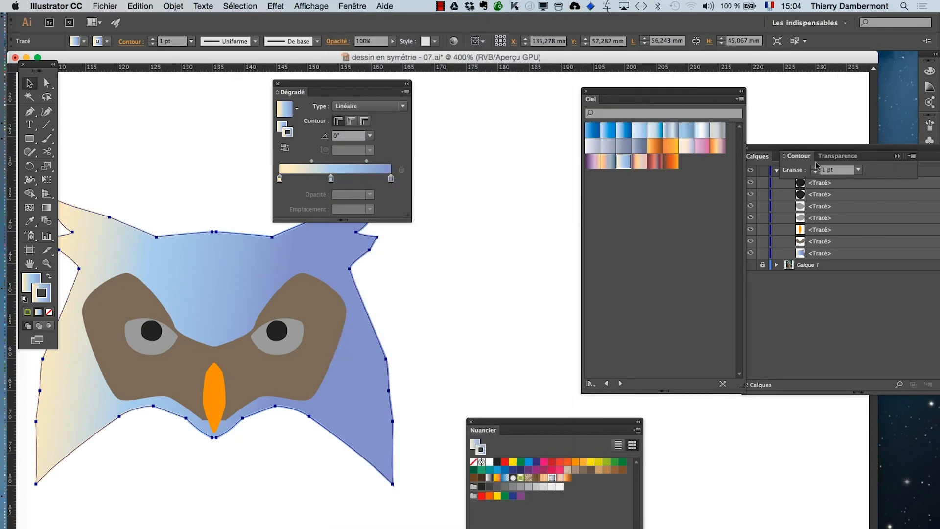
left_click_drag(796, 156, 469, 253)
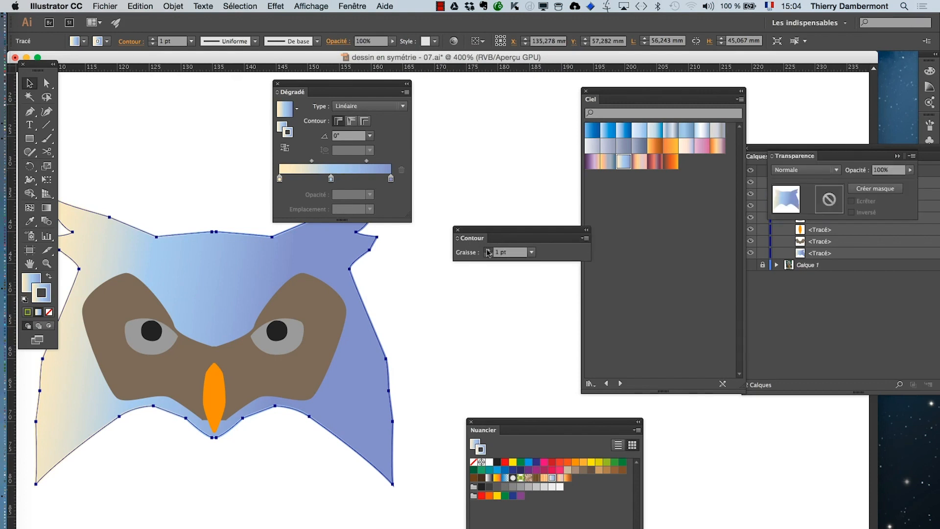
left_click(488, 251)
left_click(488, 250)
left_click(488, 251)
left_click(488, 250)
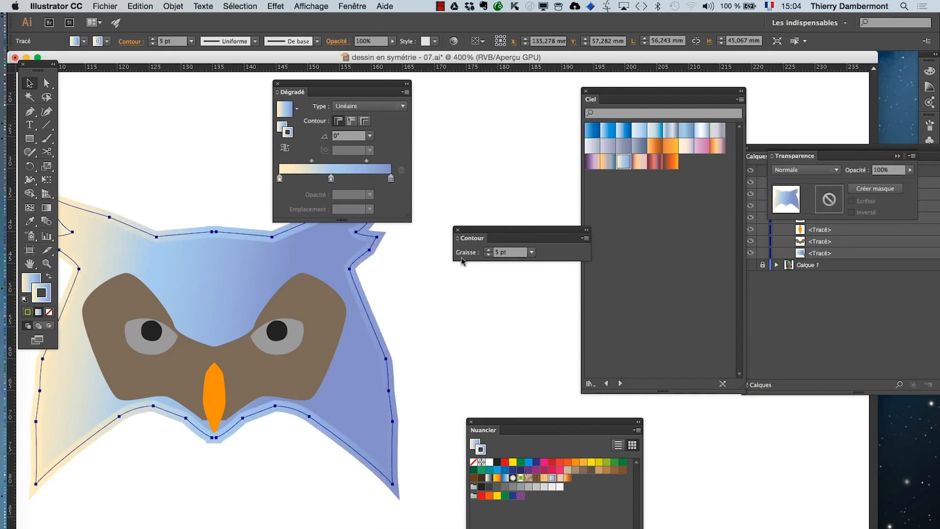
Uncover the whole head and compare Ciel gradients on its outline, ending with the purple, orange and pink pastel one
left_click_drag(314, 325, 383, 350)
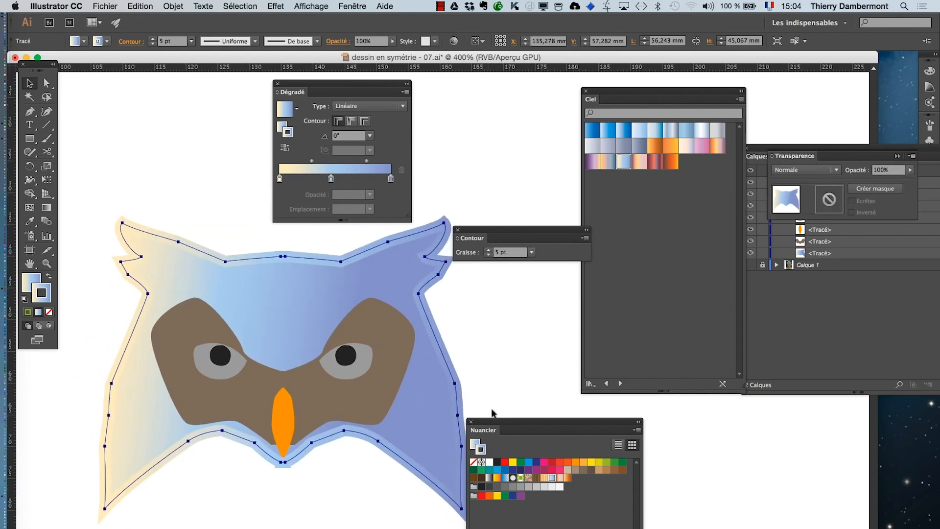
left_click_drag(497, 424, 587, 420)
left_click(640, 162)
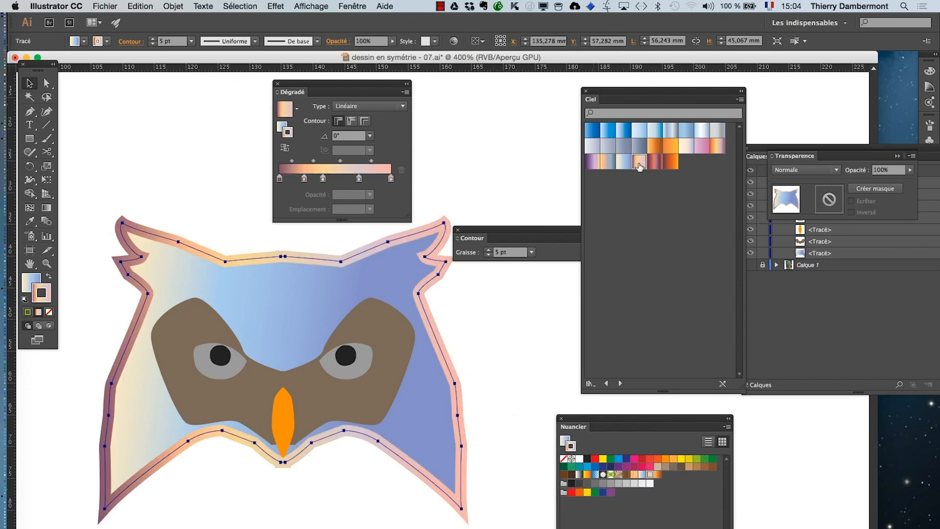
left_click(655, 162)
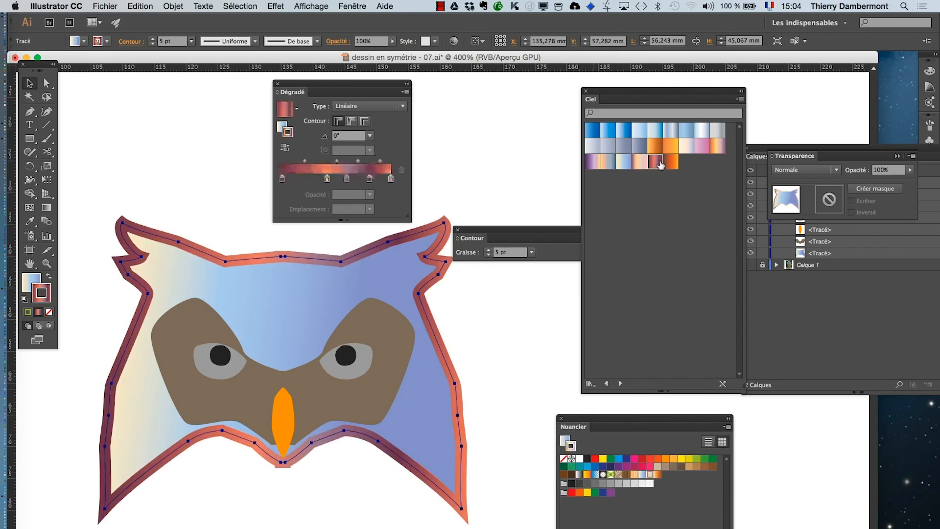
left_click(640, 162)
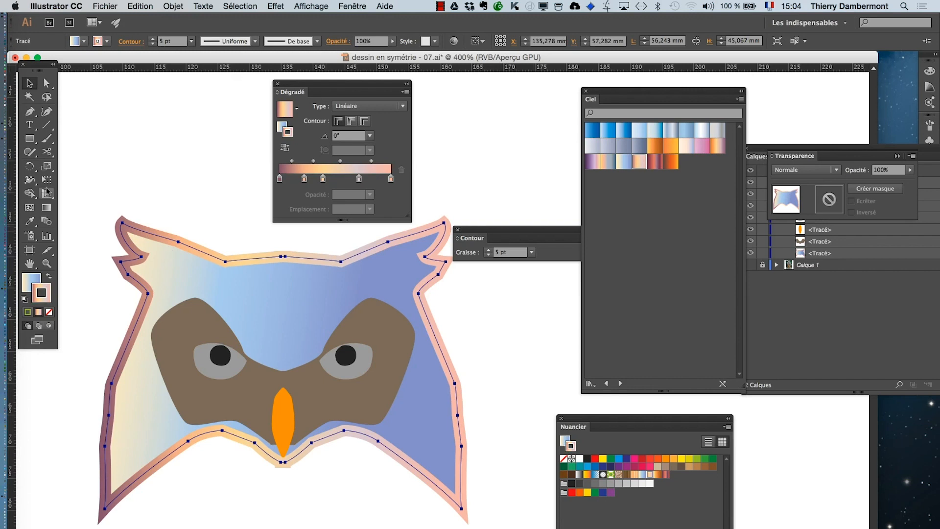
Examine the direction line of the head's gradient with the Gradient tool, and deselect the head
left_click(46, 207)
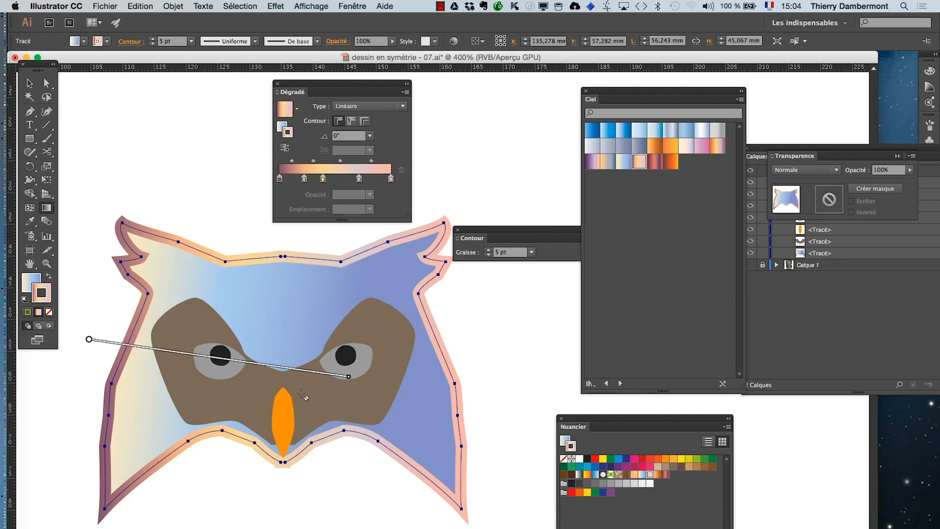
scroll(307, 422, "down", 1)
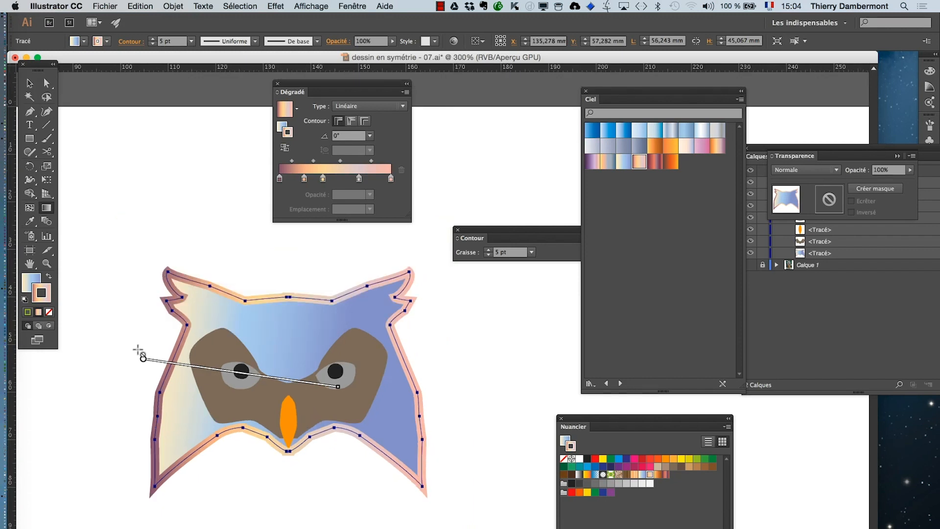
left_click(30, 84)
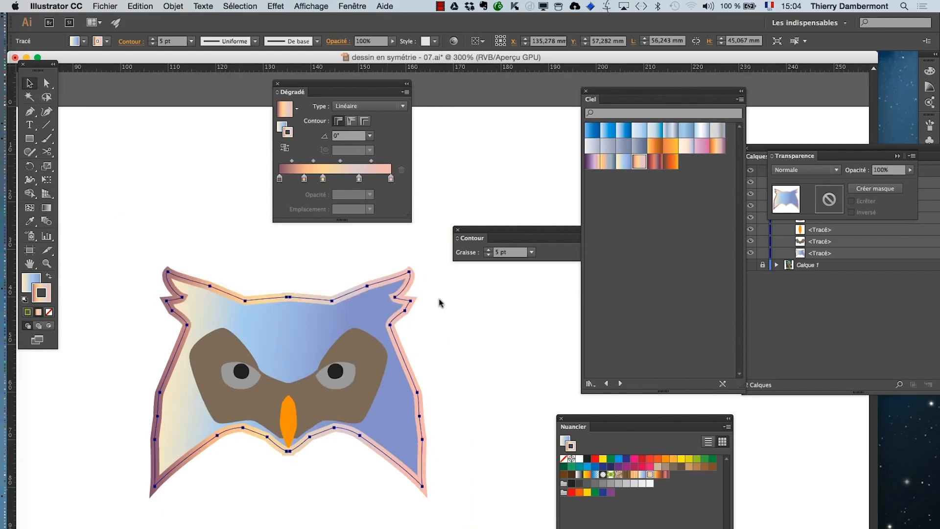
left_click(293, 260)
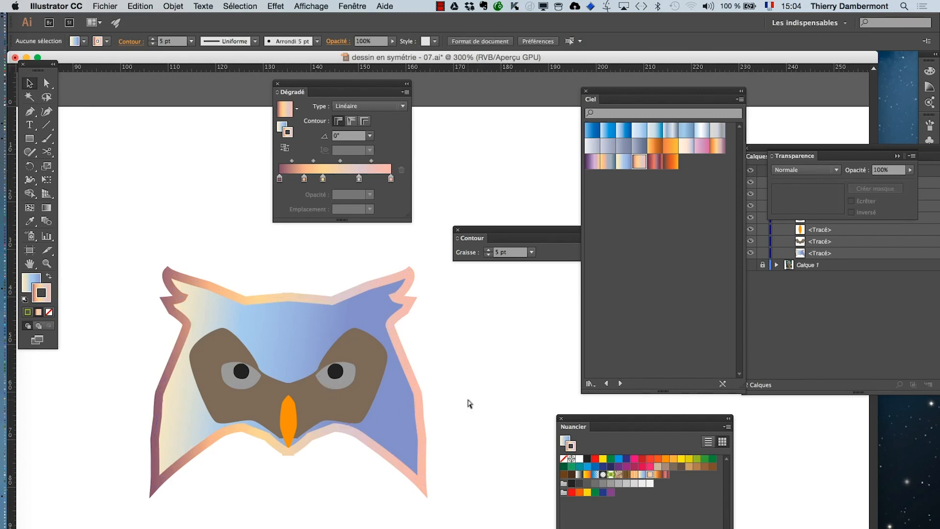